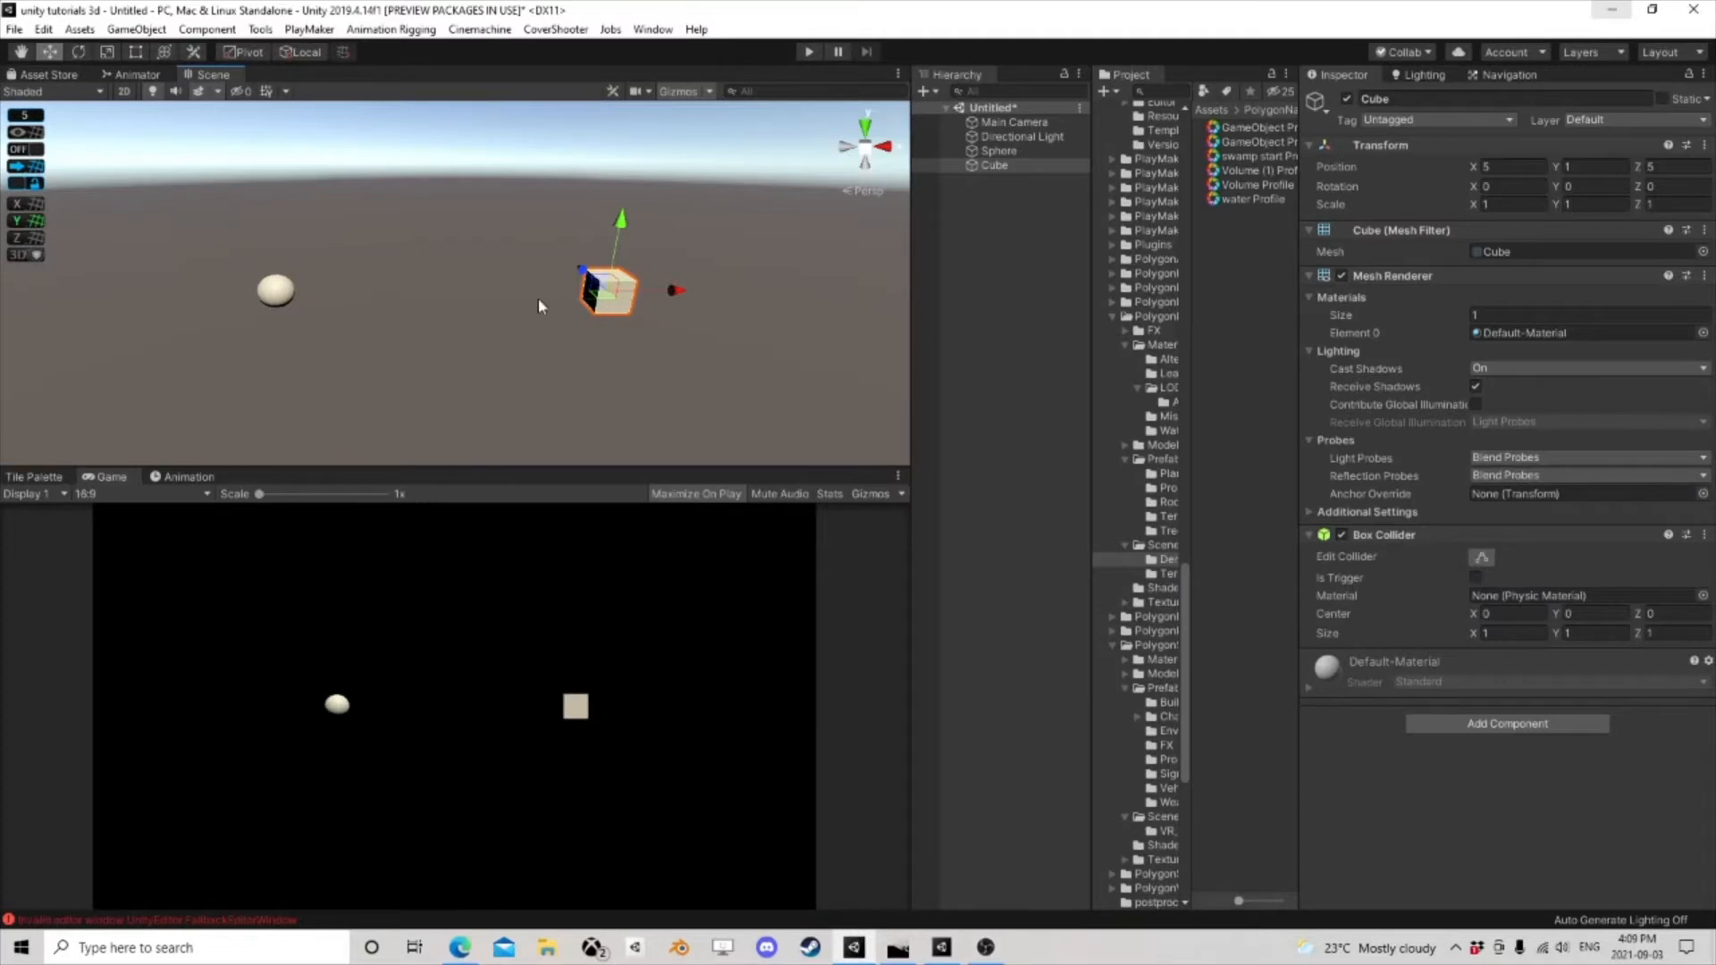
- Add a PlayMakerFSM component to the Sphere object
{"action": "left_click", "coordinate": [987, 247]}
{"action": "scroll", "coordinate": [572, 315], "scroll_direction": "up", "scroll_amount": 3}
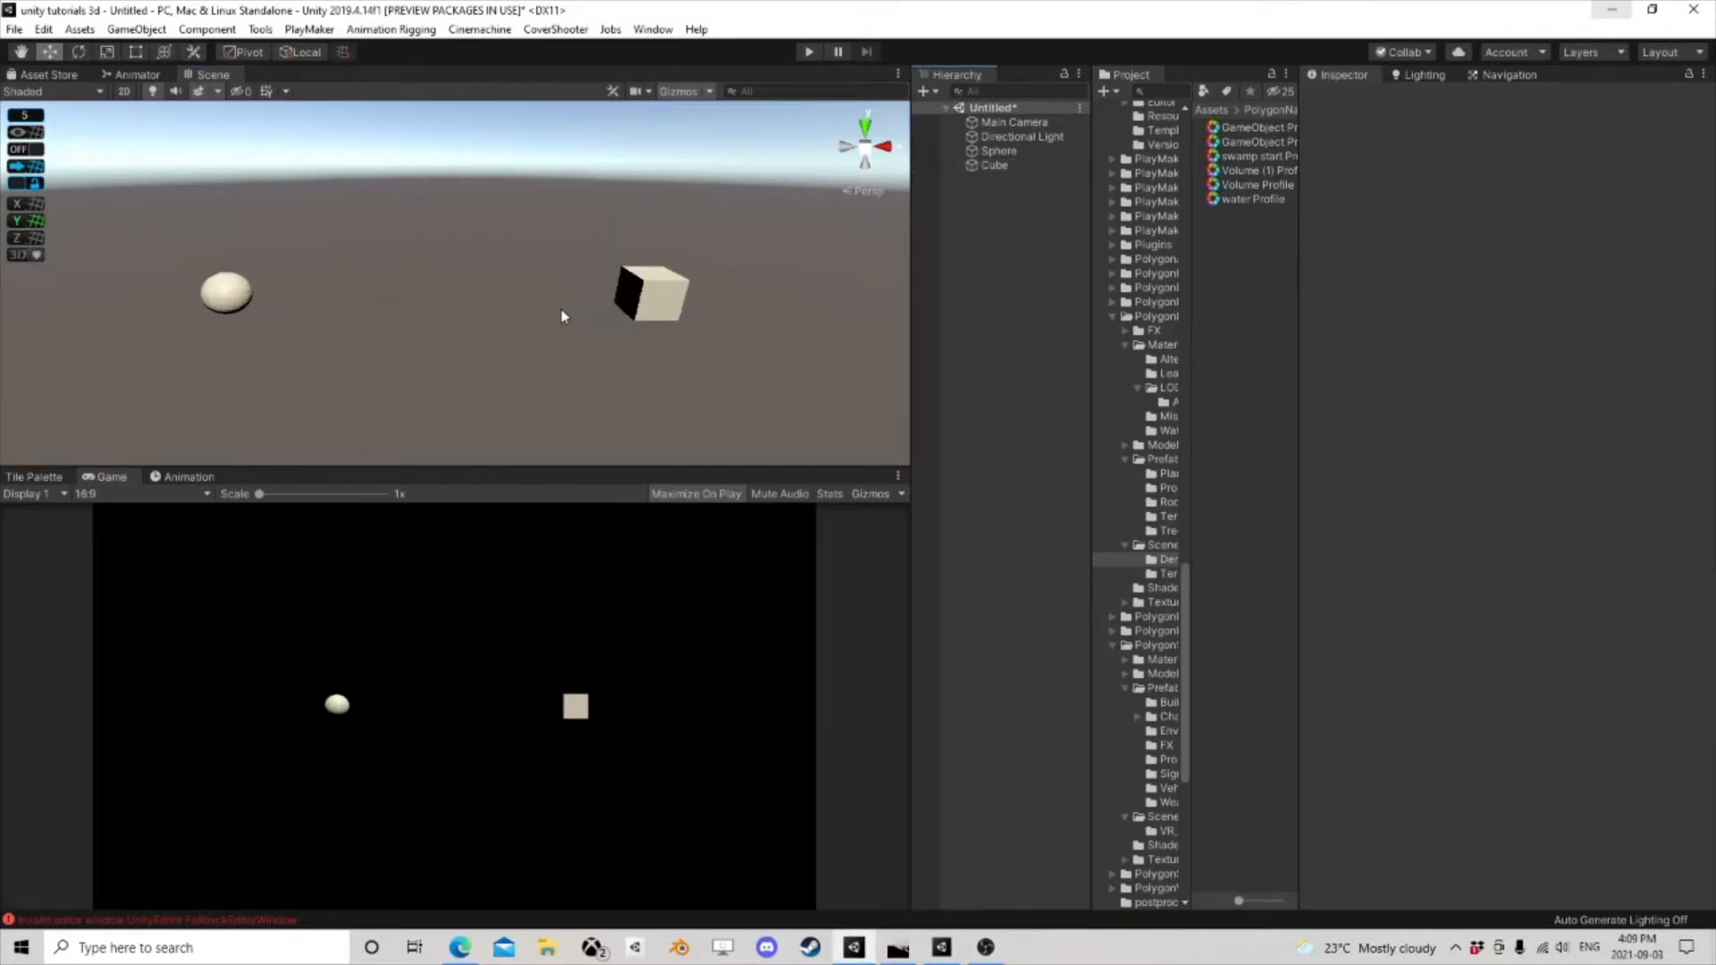
{"action": "middle_click_drag", "start_coordinate": [561, 315], "coordinate": [582, 314]}
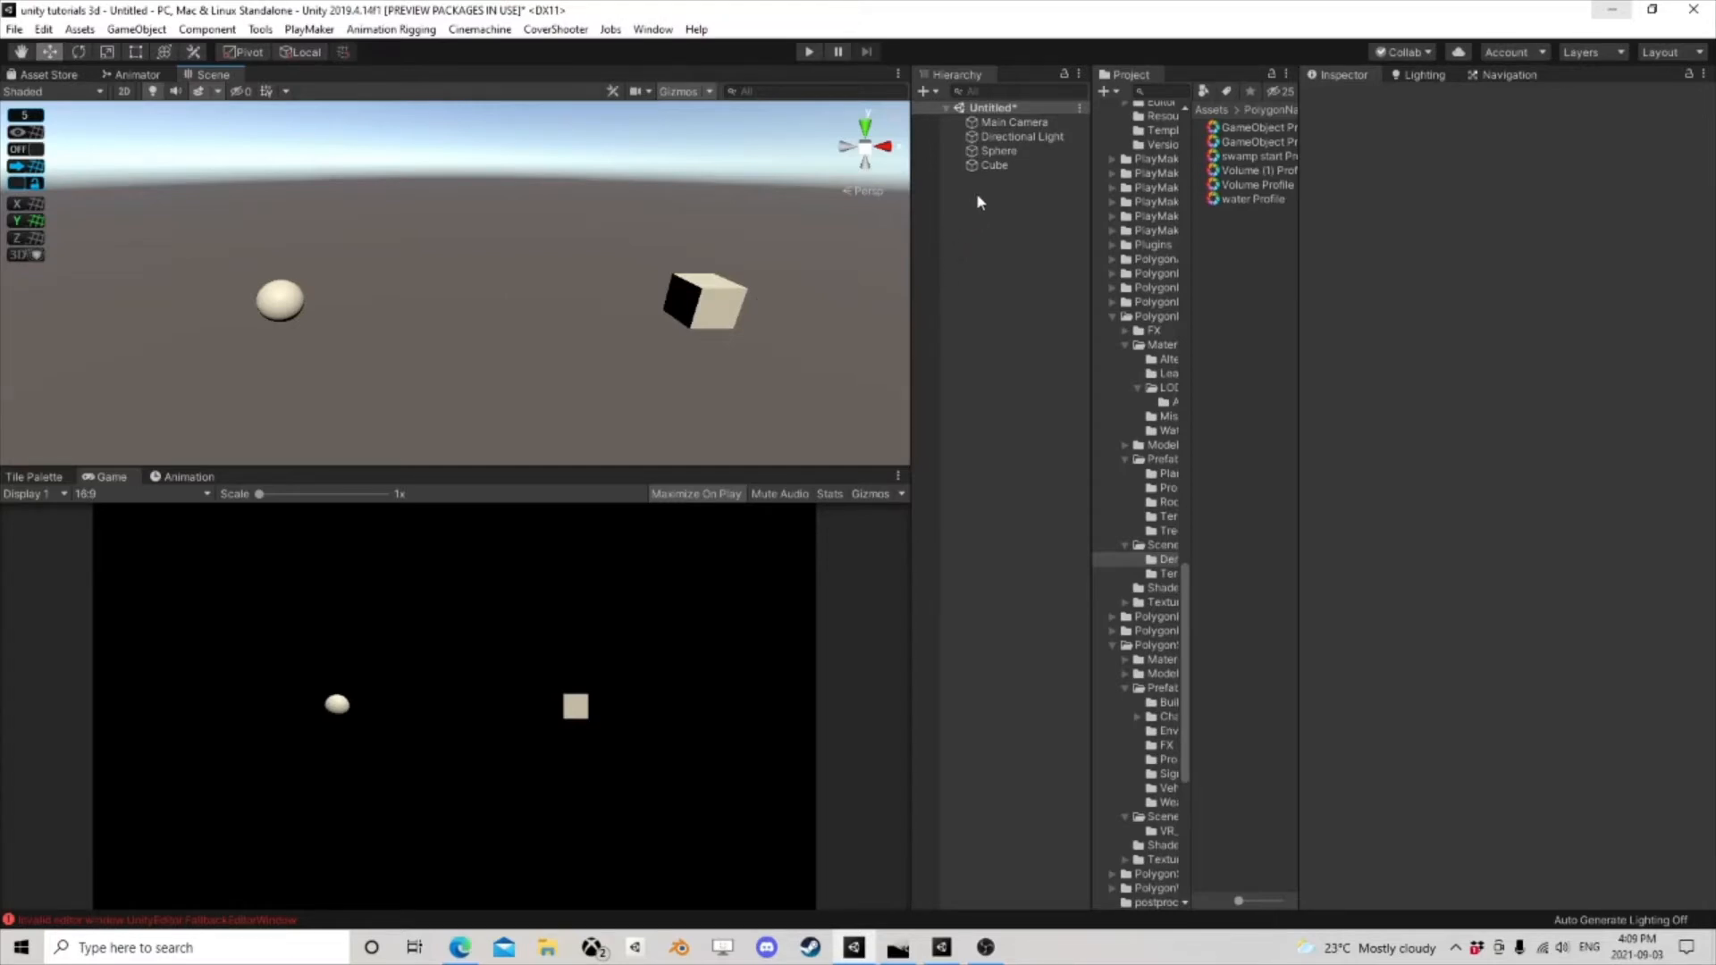
{"action": "left_click", "coordinate": [1003, 152]}
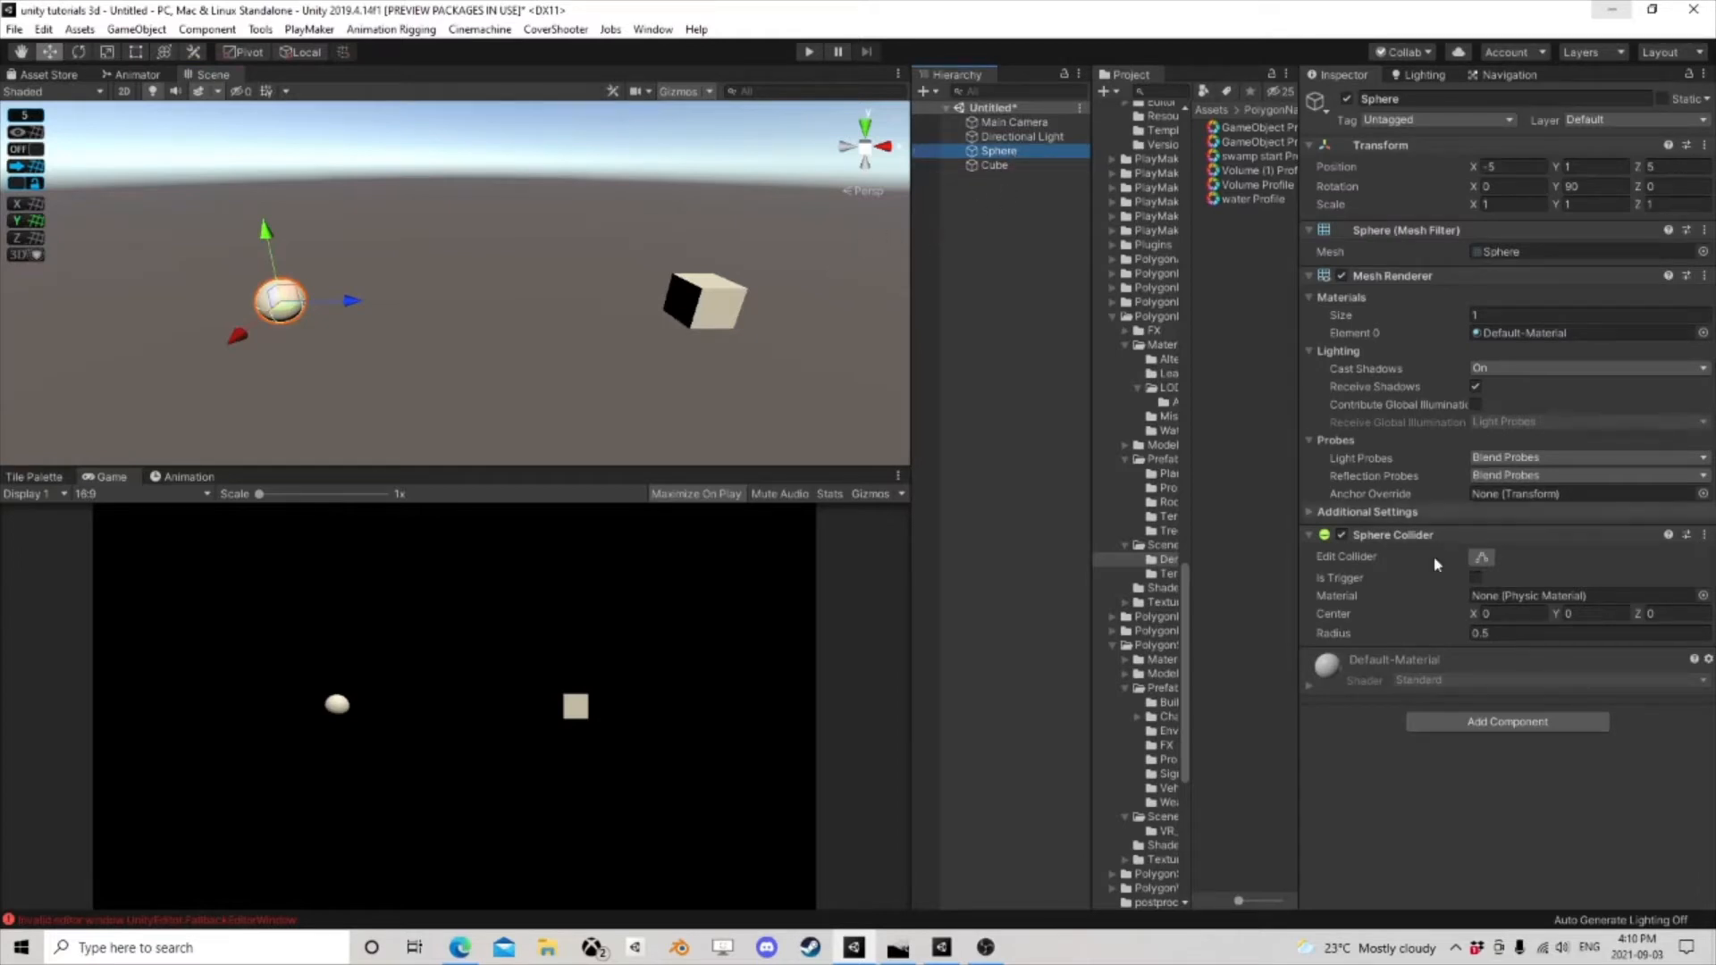
{"action": "left_click", "coordinate": [1455, 721]}
{"action": "left_click", "coordinate": [1344, 722]}
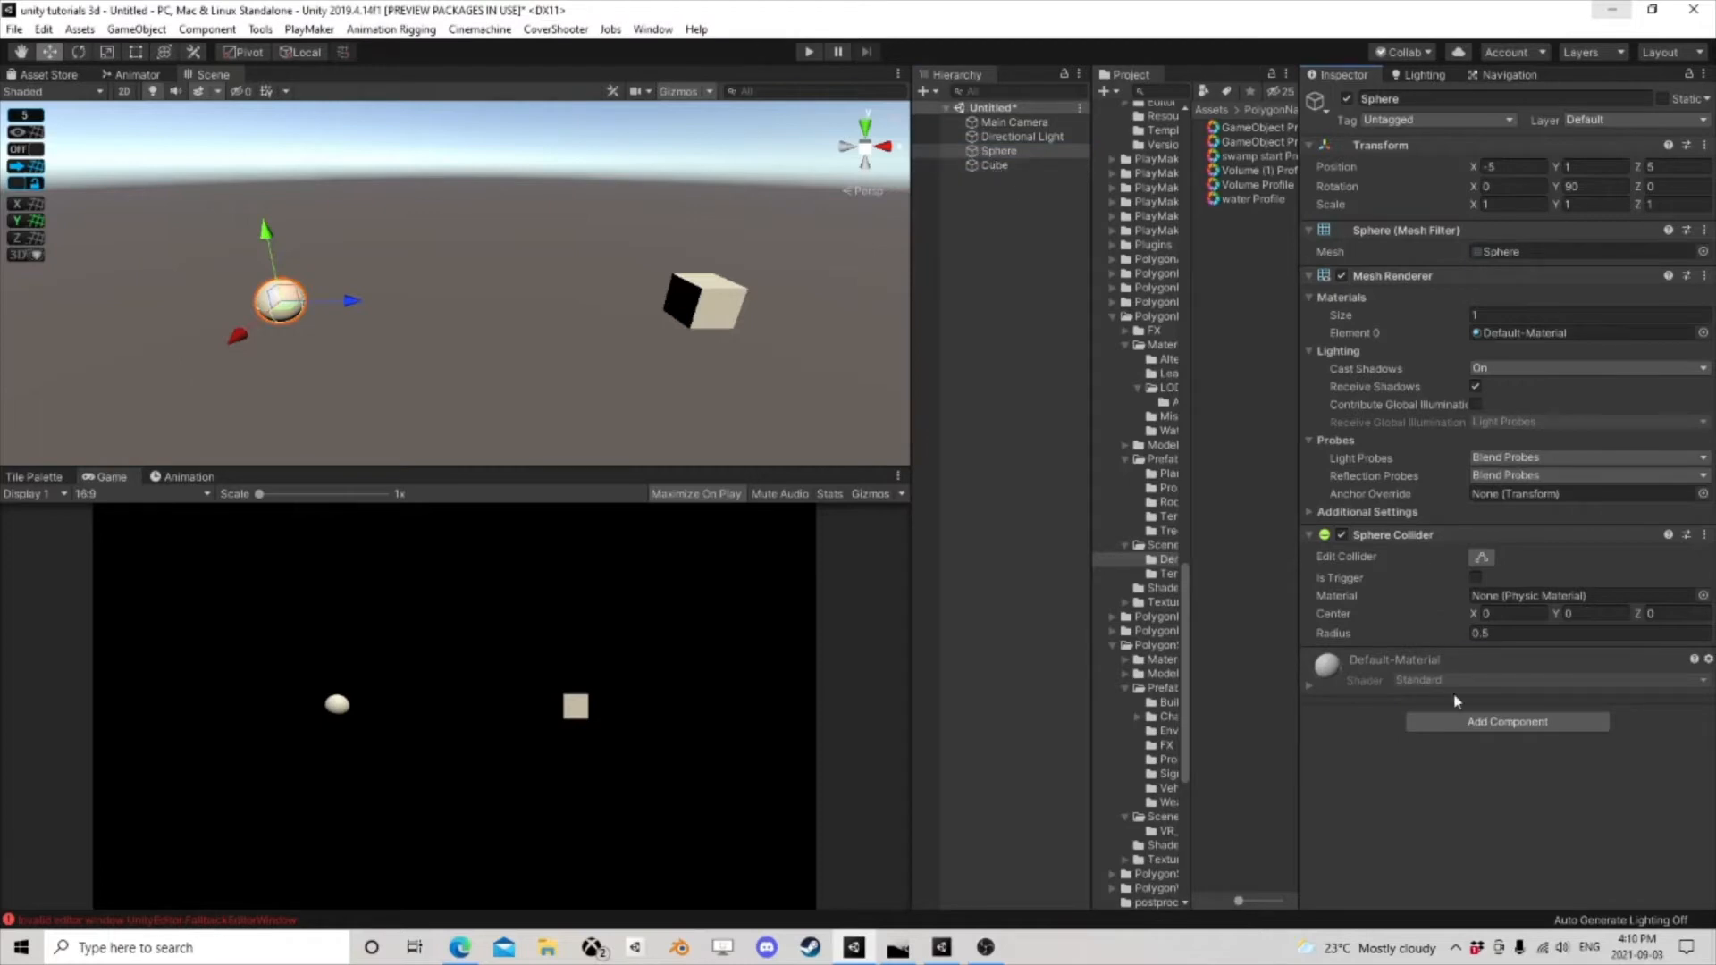
{"action": "left_click", "coordinate": [1507, 721]}
{"action": "type", "text": "fsm"}
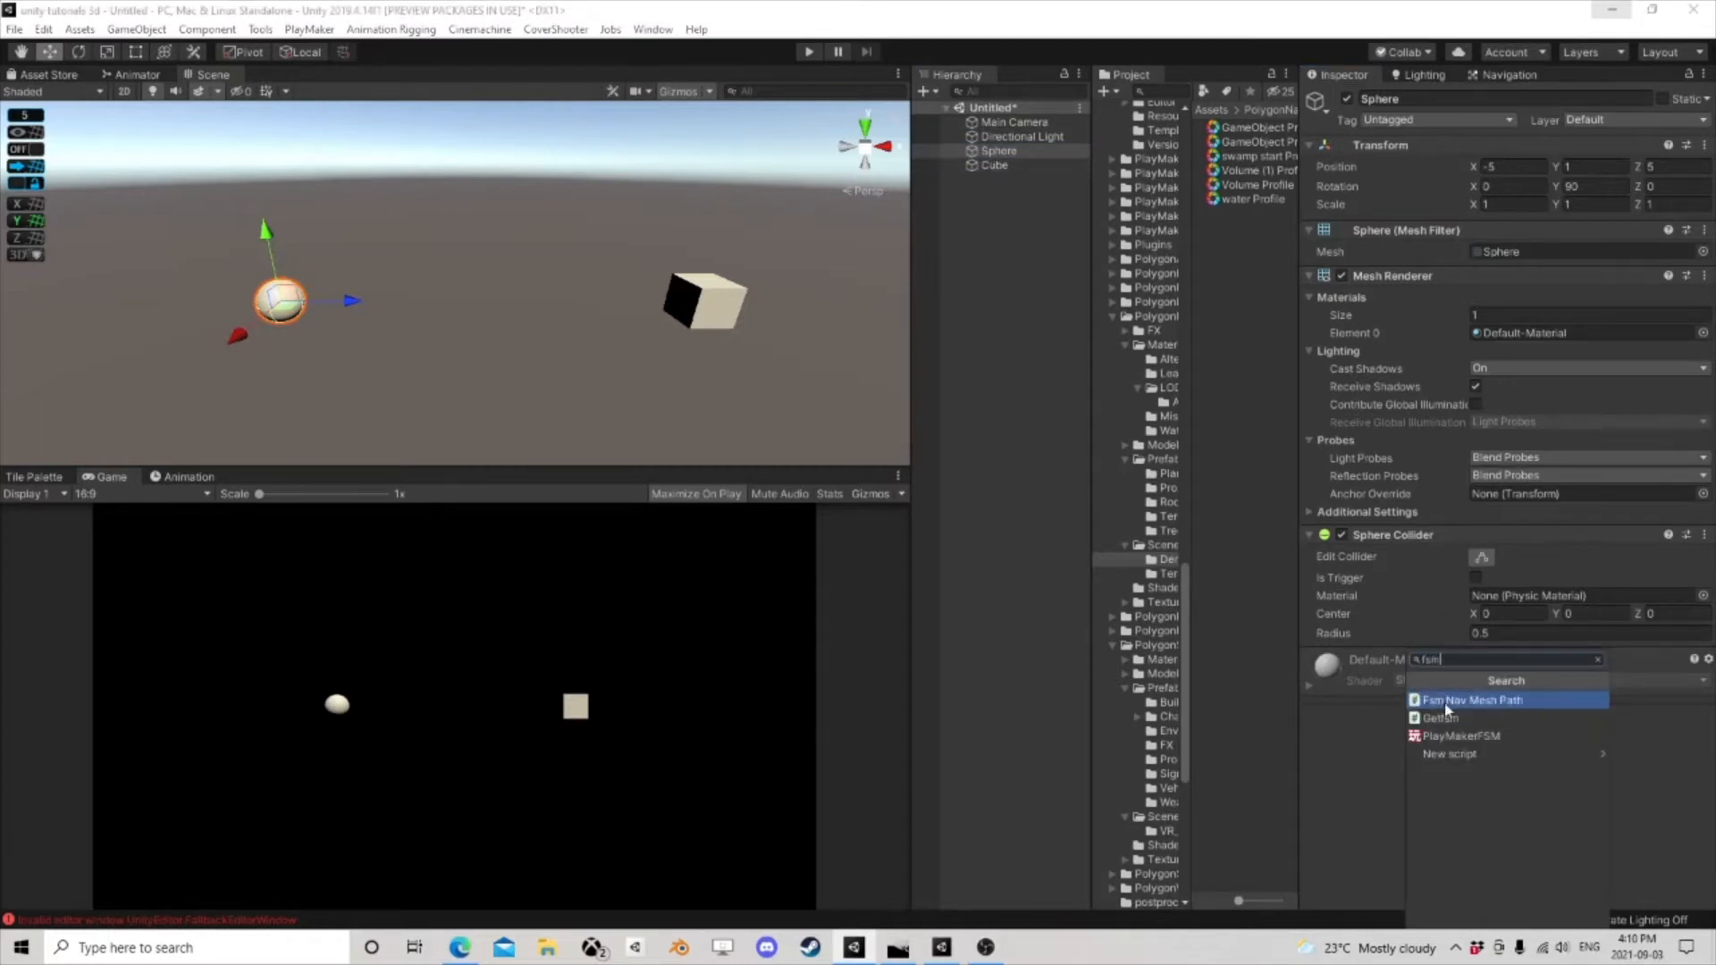
{"action": "left_click", "coordinate": [1454, 736]}
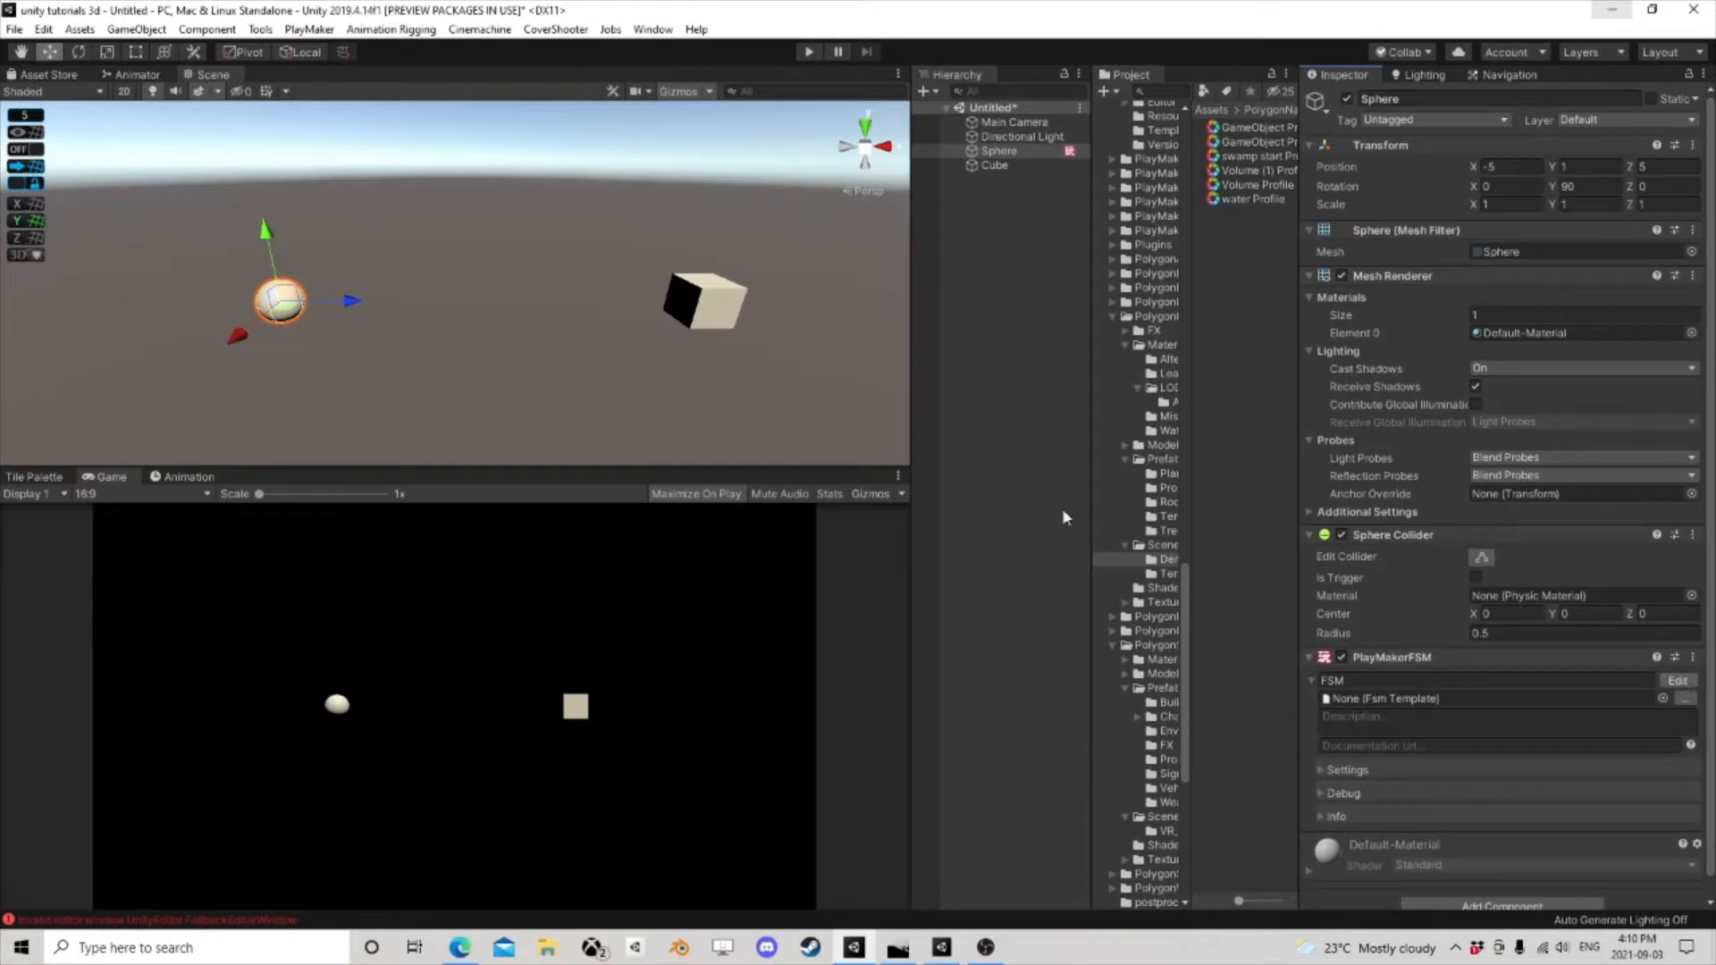
- Open the Sphere's FSM for editing and add the Raycast 2 action to State 1
{"action": "left_click", "coordinate": [1677, 681]}
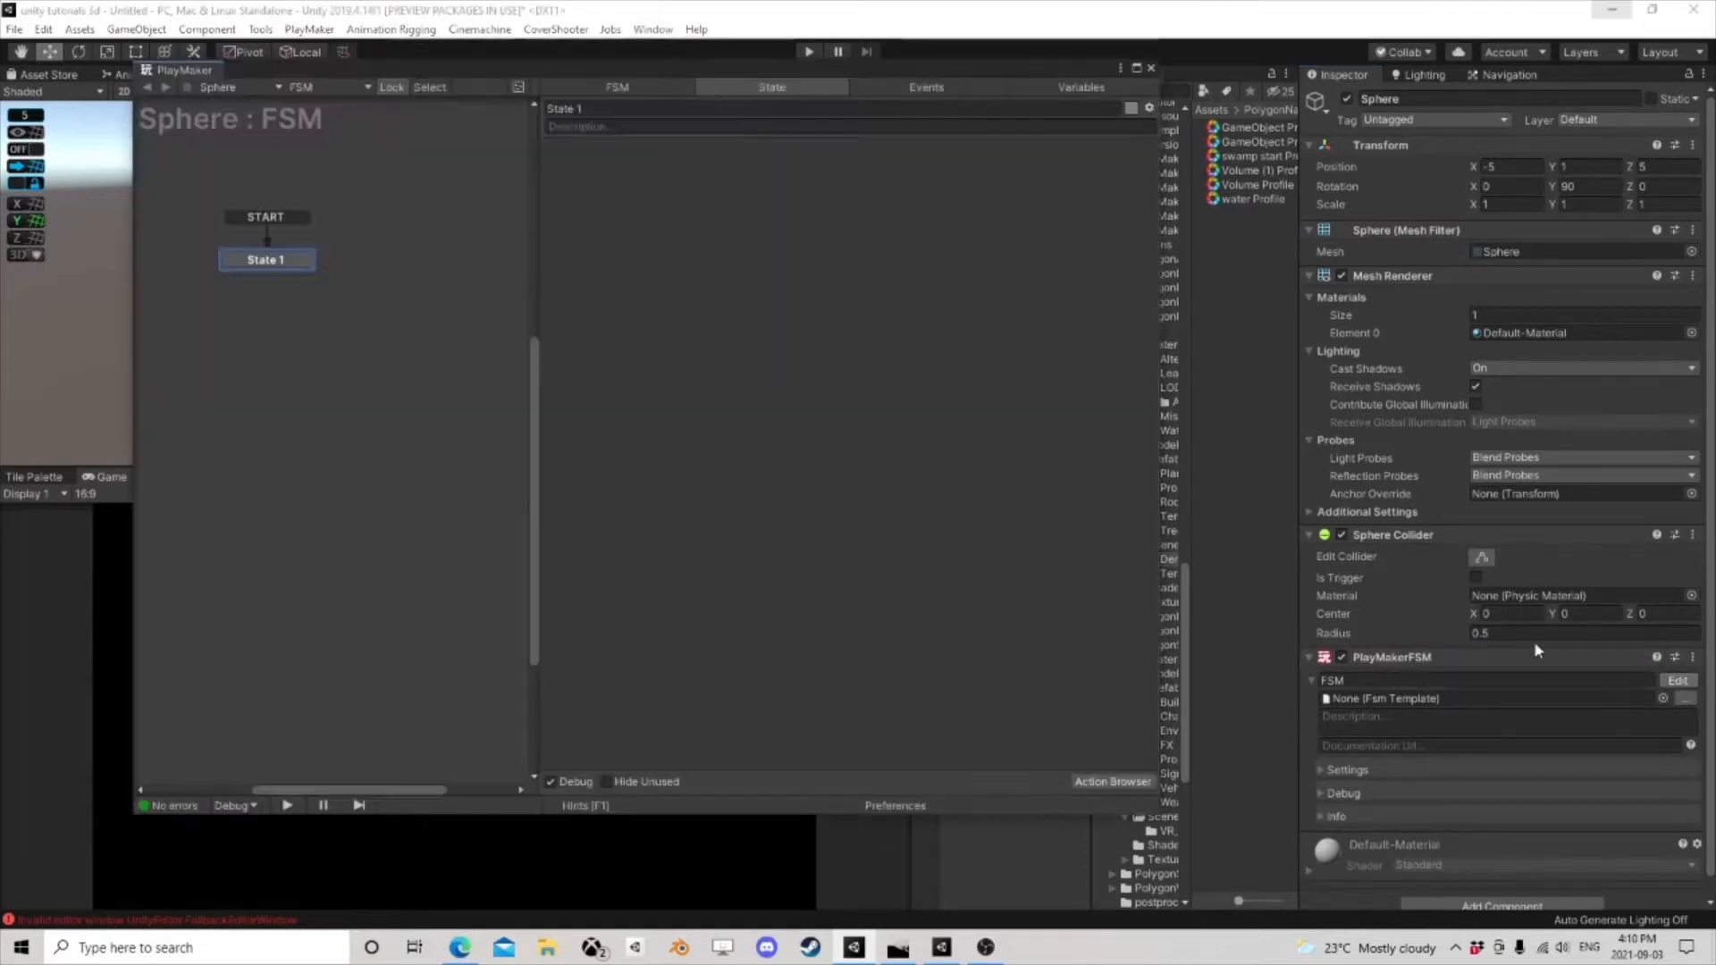
{"action": "left_click", "coordinate": [1108, 781]}
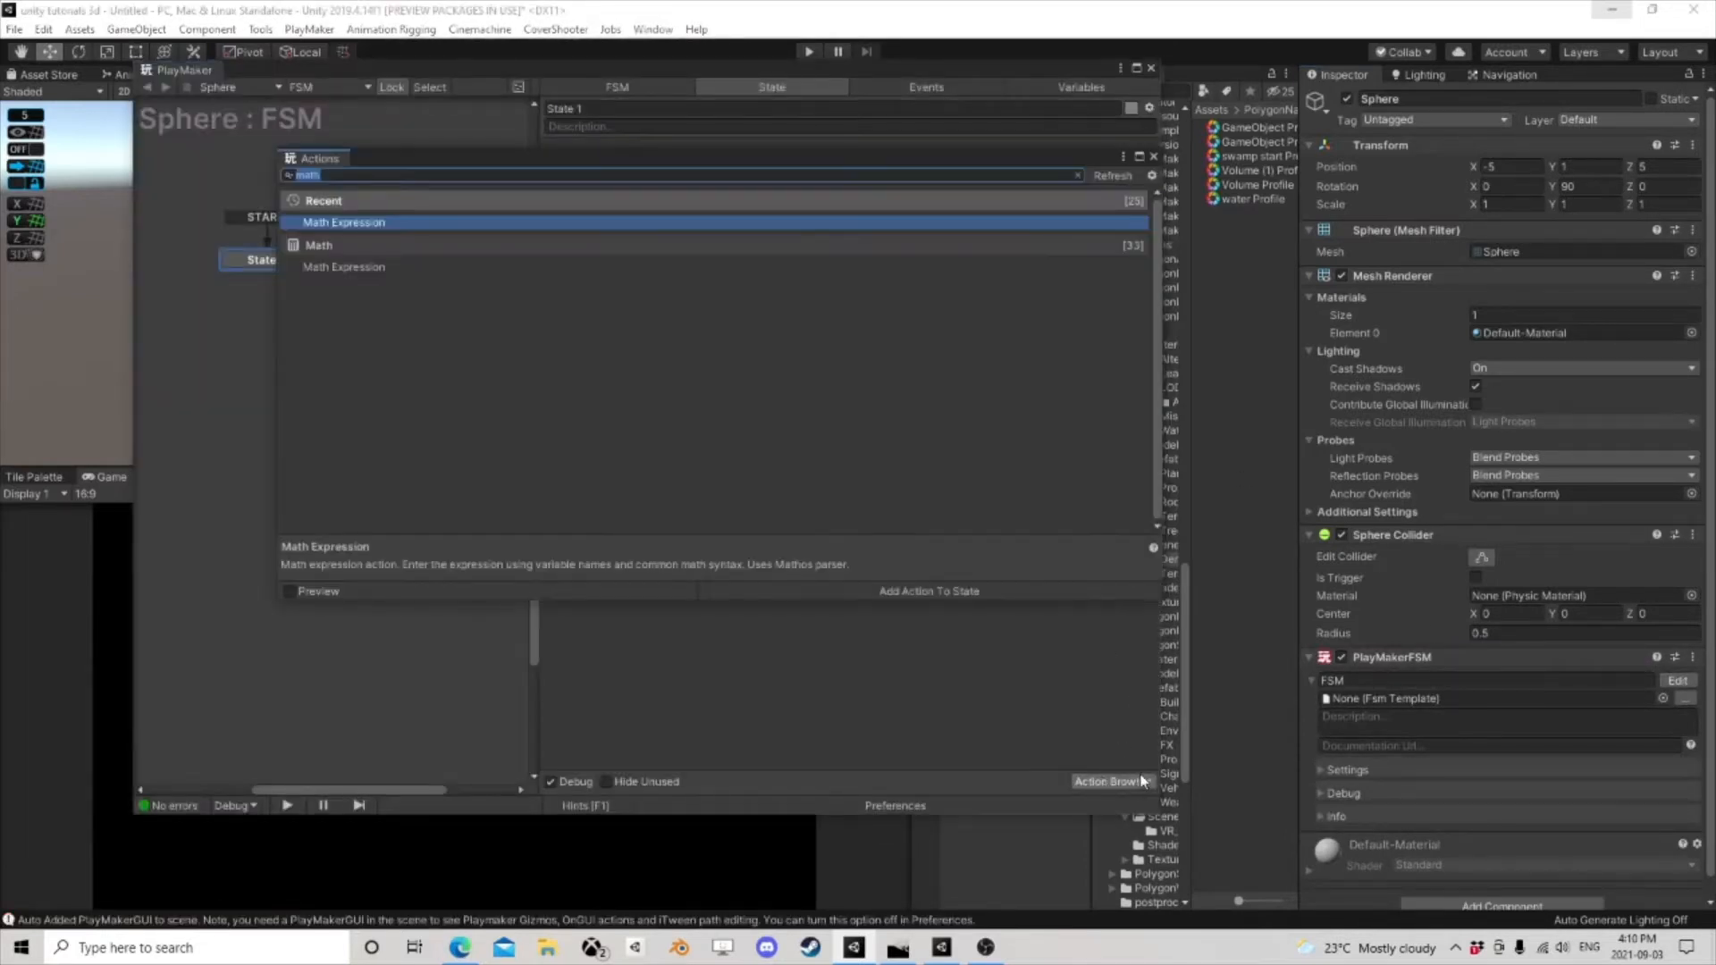
{"action": "type", "text": "raycast"}
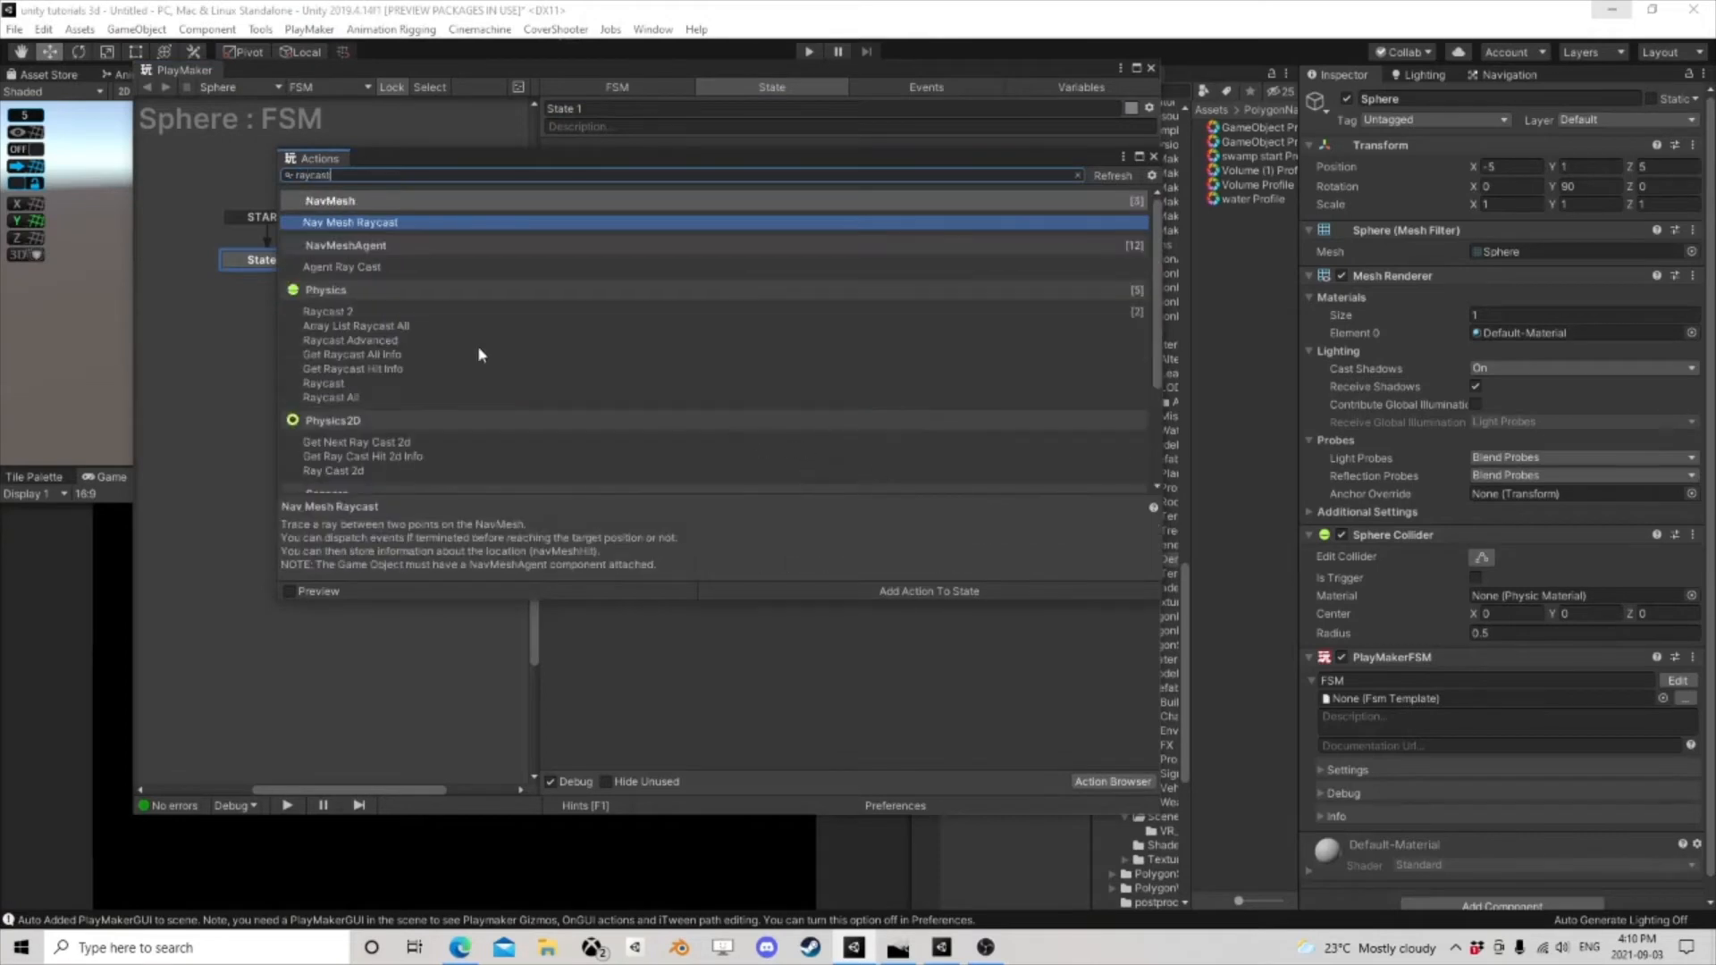
{"action": "double_click", "coordinate": [316, 312]}
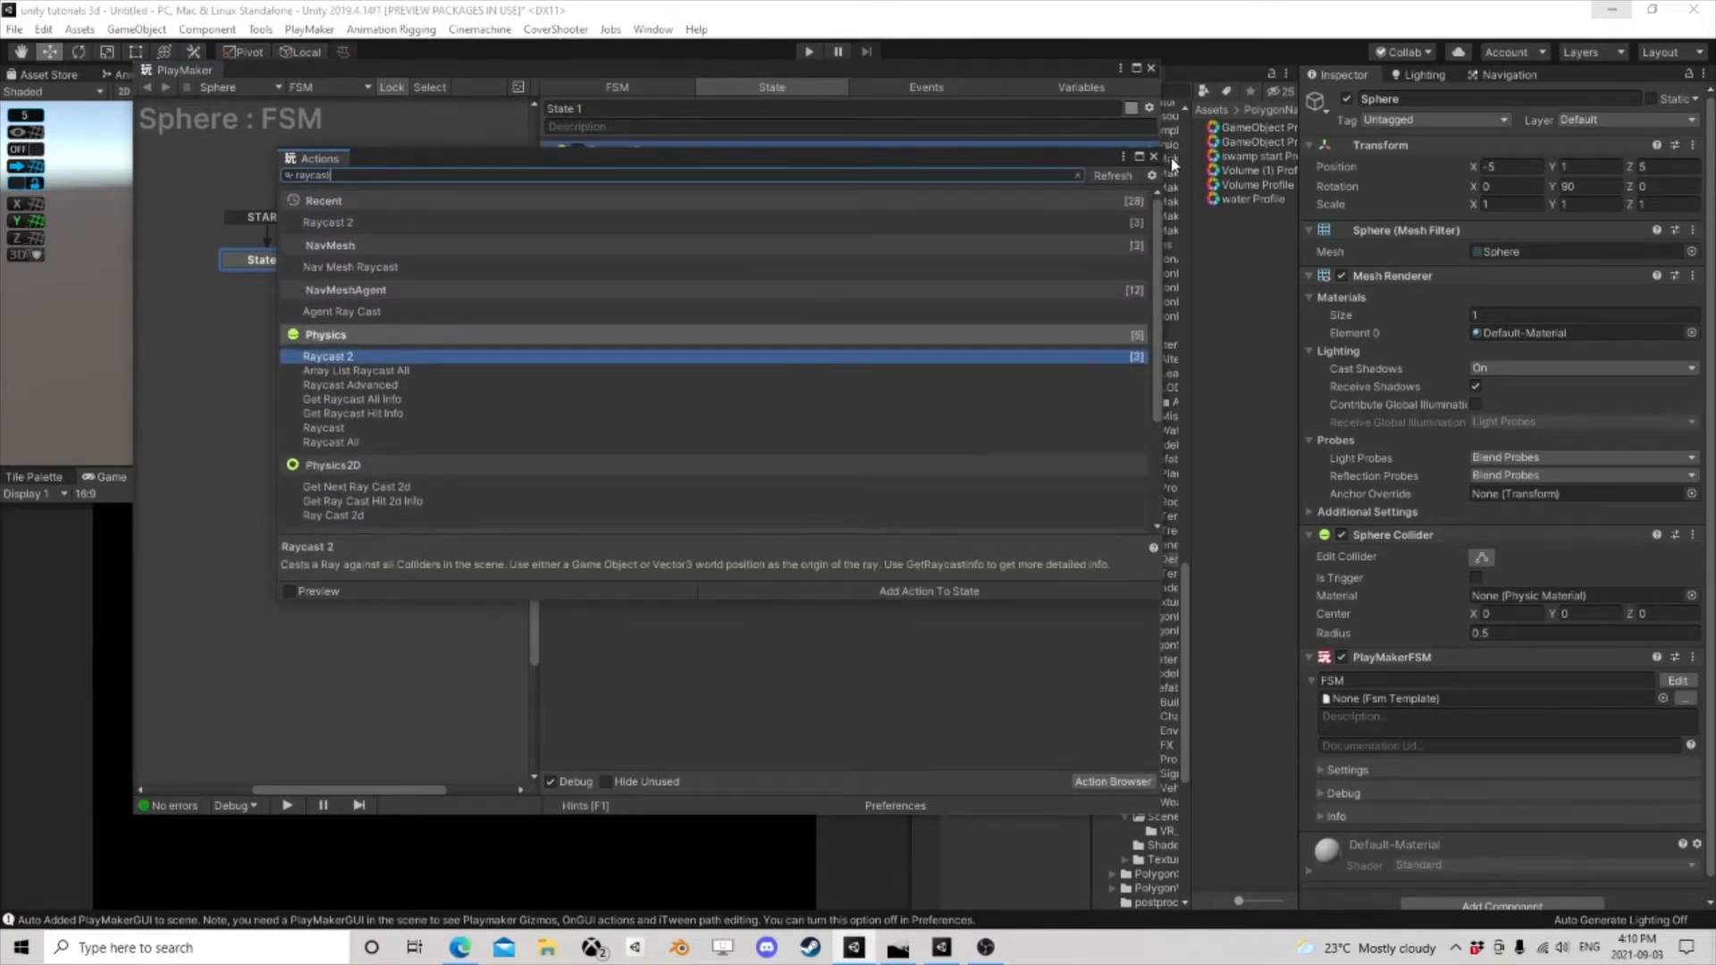
{"action": "left_click", "coordinate": [1153, 158]}
- Reposition the PlayMaker editor window to uncover more of the scene view and keep the Sphere selected
{"action": "left_click_drag", "start_coordinate": [1067, 78], "coordinate": [557, 145]}
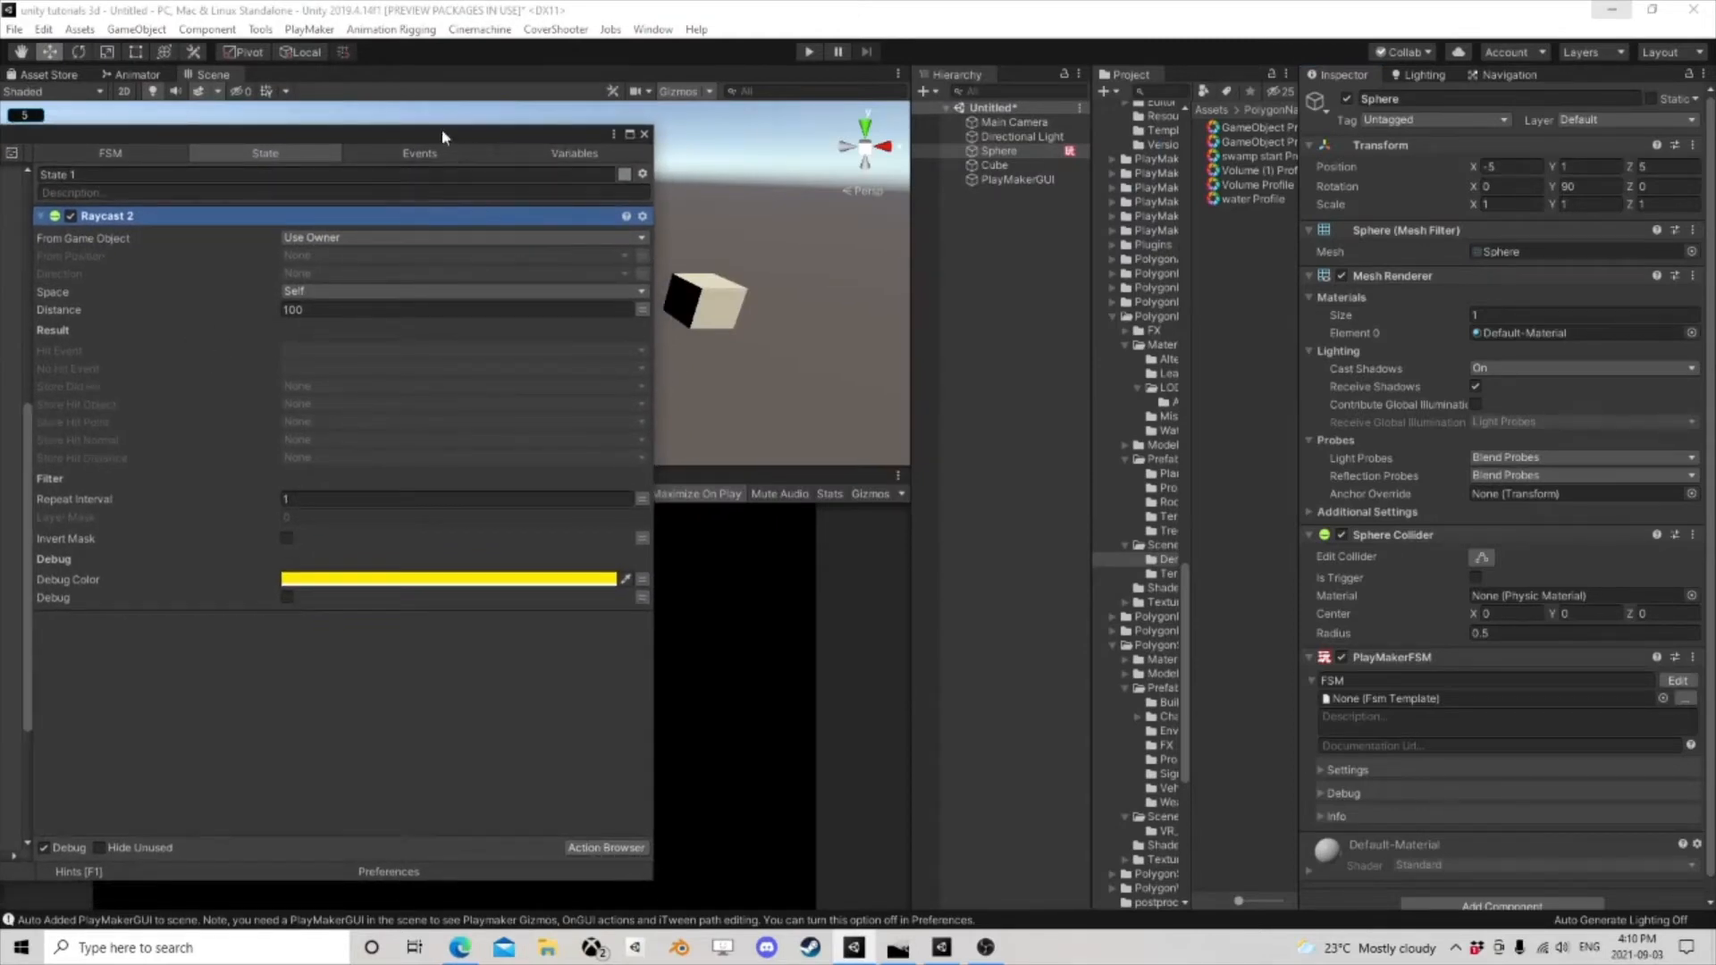
{"action": "mouse_move", "coordinate": [441, 128]}
{"action": "left_mouse_down"}
{"action": "mouse_move", "coordinate": [376, 113]}
{"action": "mouse_move", "coordinate": [438, 140]}
{"action": "left_mouse_up"}
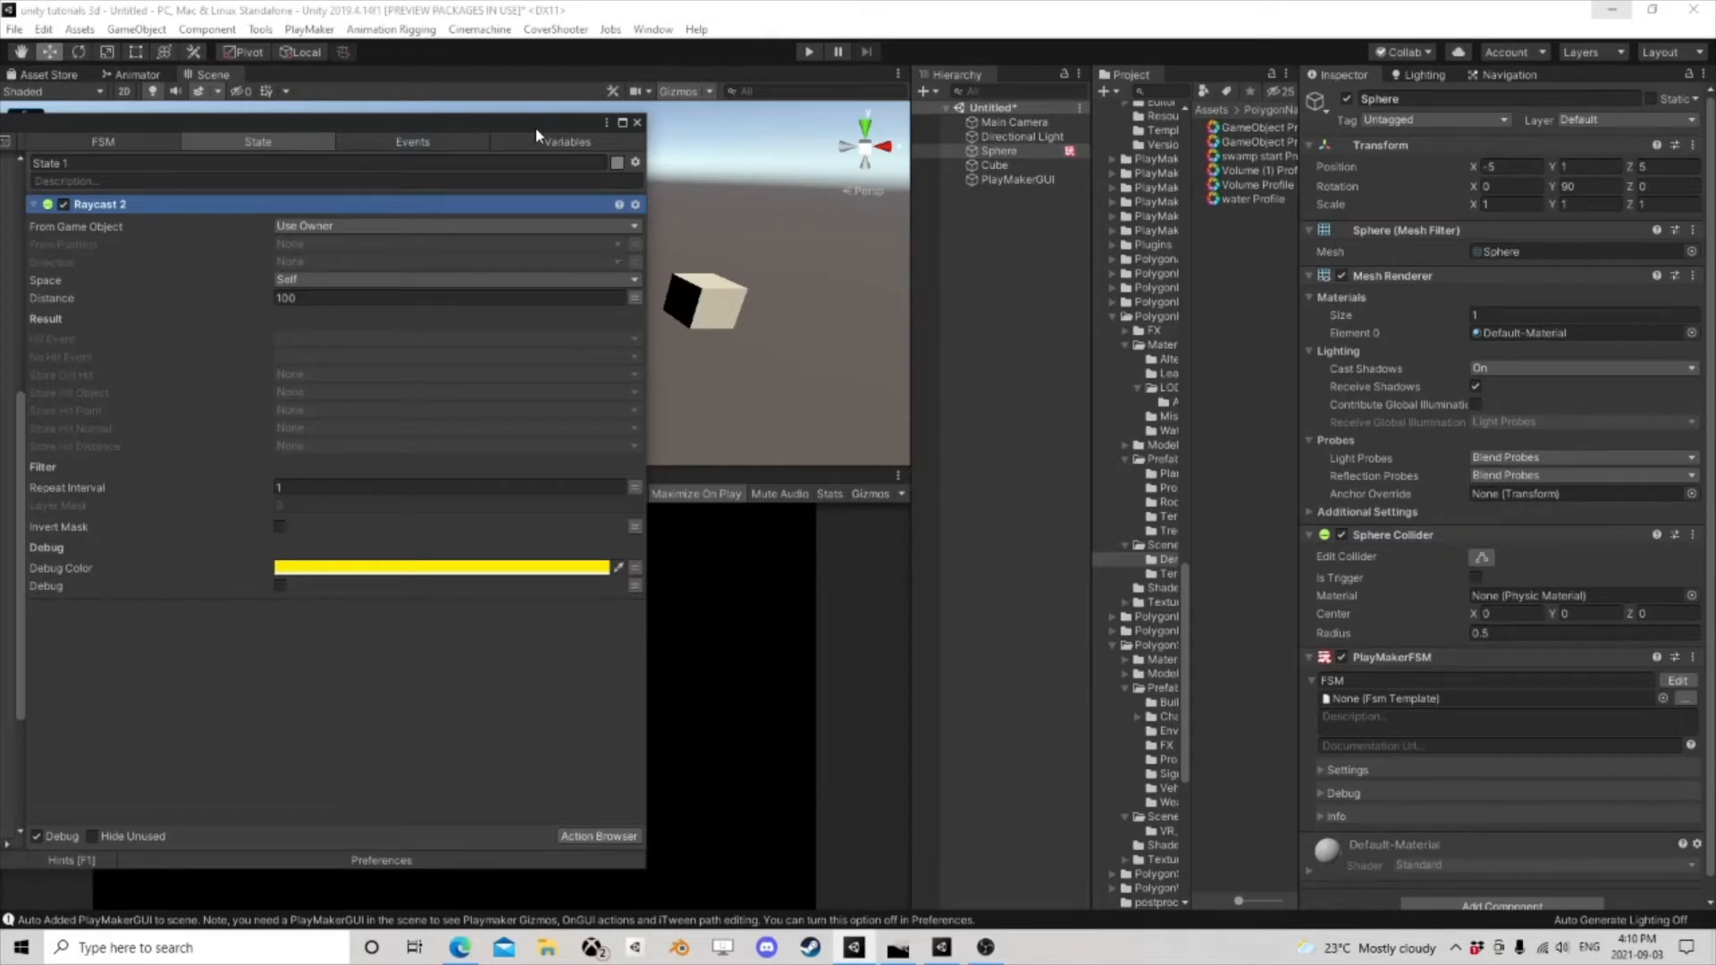
{"action": "mouse_move", "coordinate": [535, 126]}
{"action": "left_mouse_down"}
{"action": "mouse_move", "coordinate": [588, 125]}
{"action": "mouse_move", "coordinate": [524, 134]}
{"action": "left_mouse_up"}
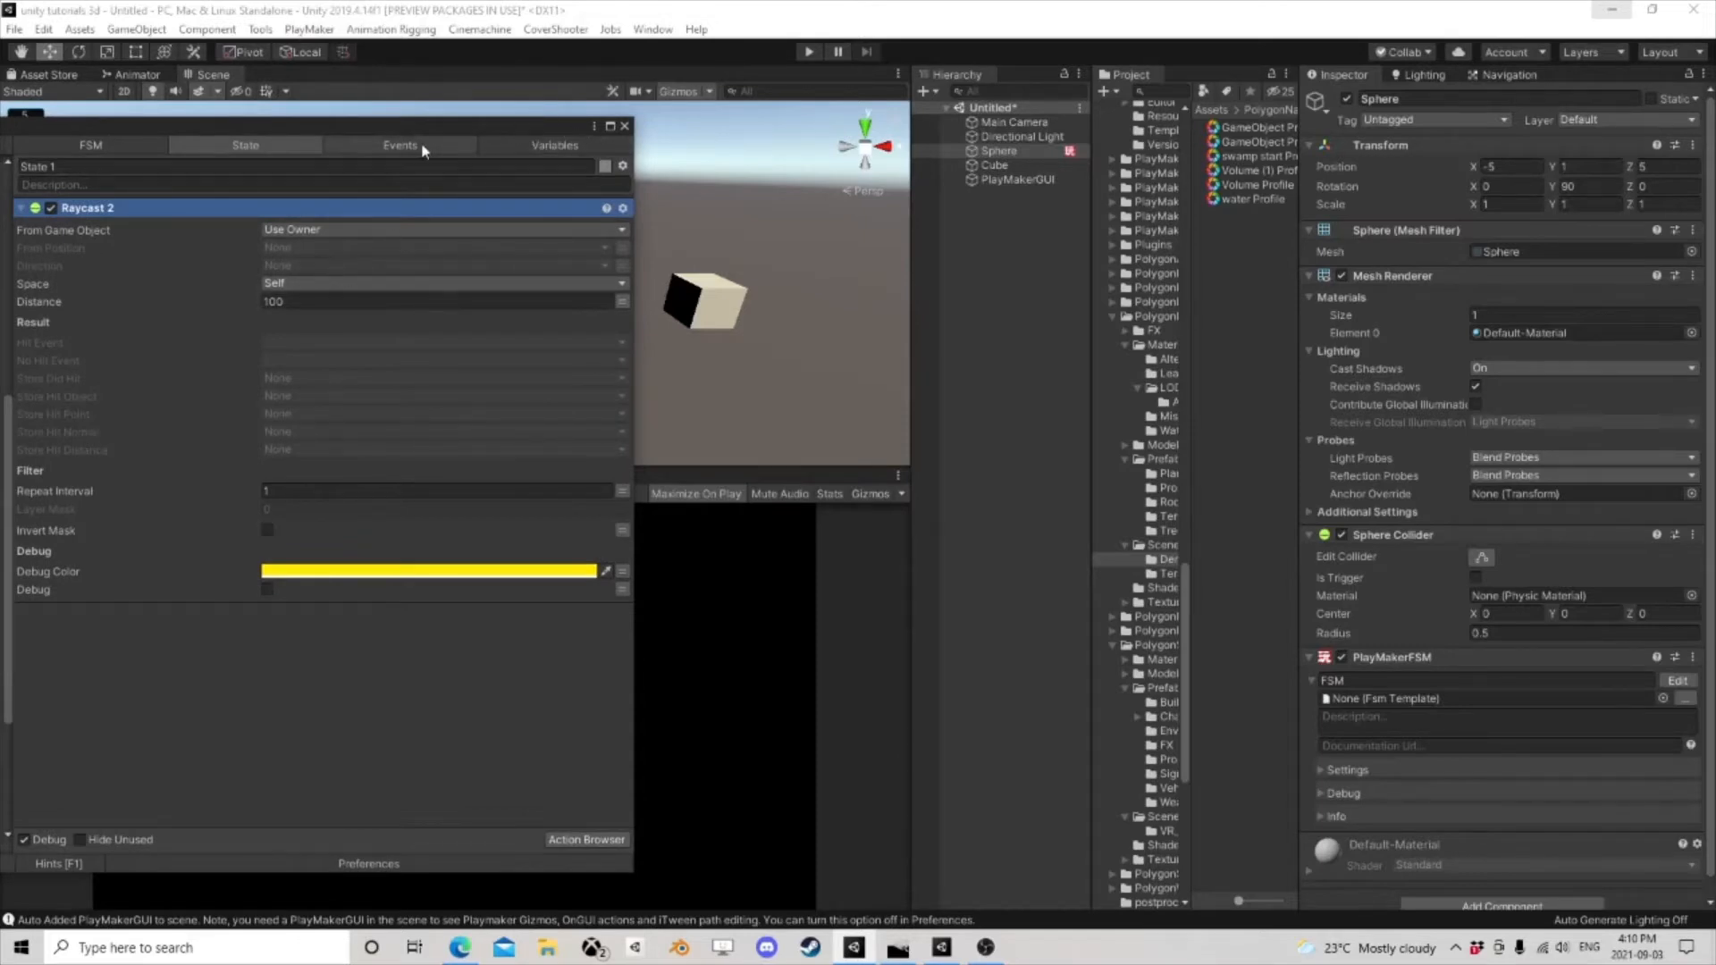
{"action": "left_click_drag", "start_coordinate": [443, 139], "coordinate": [769, 234]}
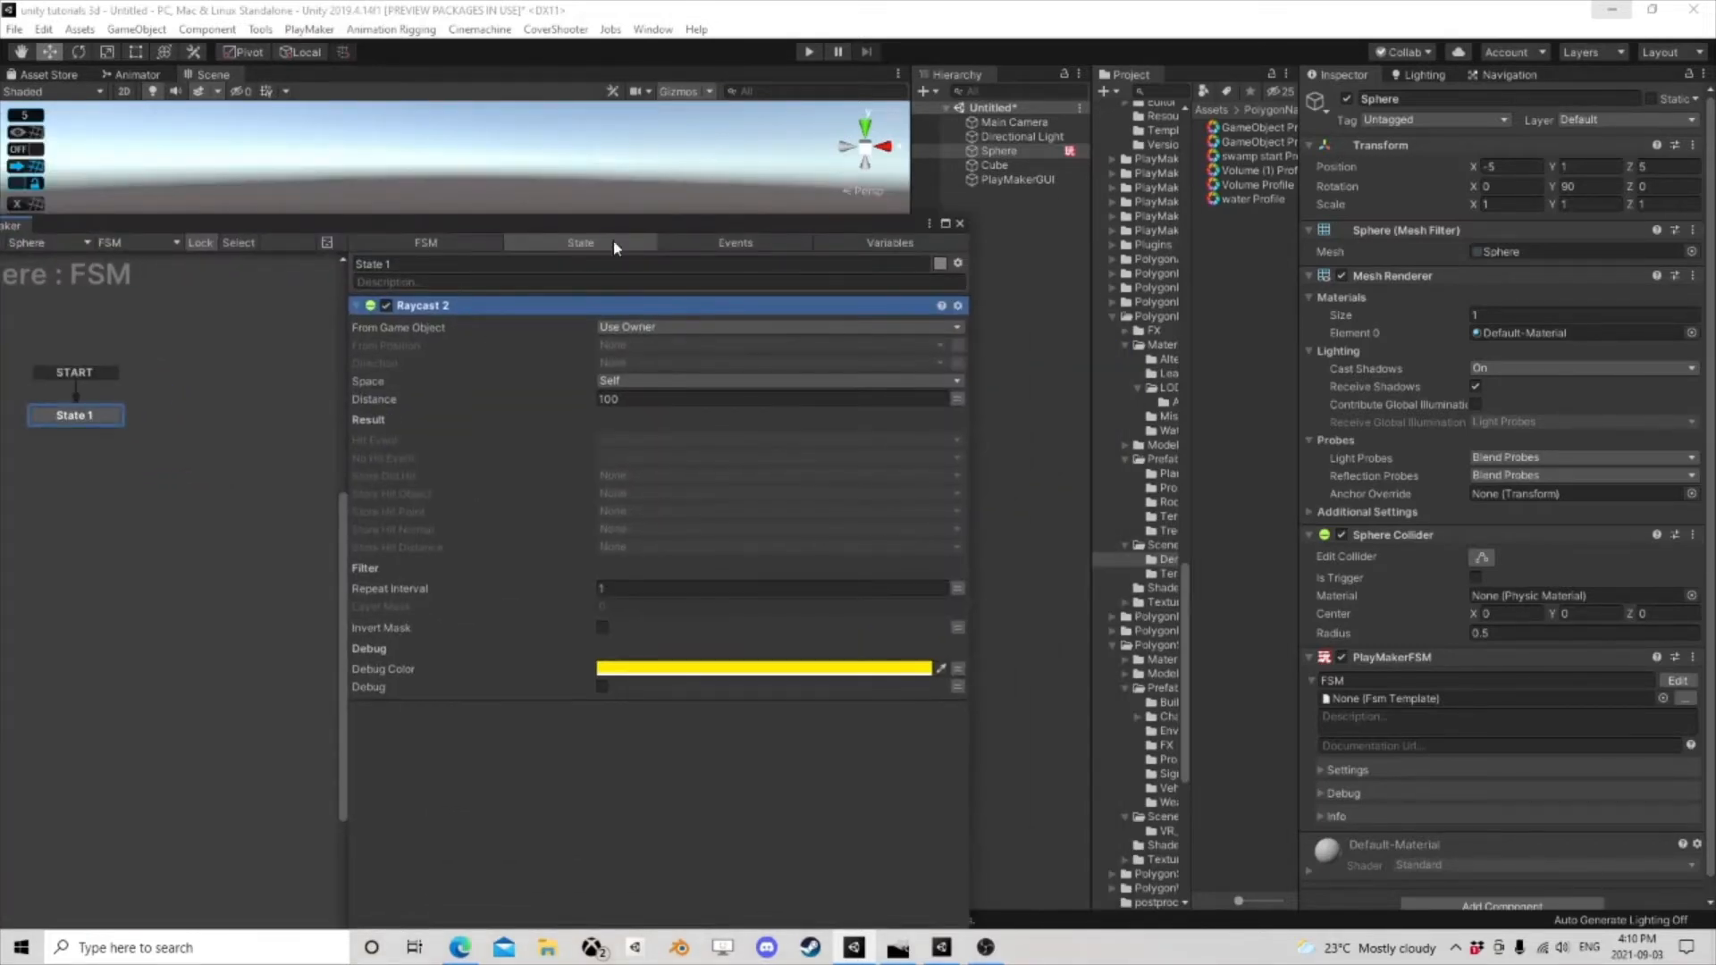
{"action": "left_click_drag", "start_coordinate": [613, 240], "coordinate": [431, 394]}
{"action": "left_click", "coordinate": [1003, 154]}
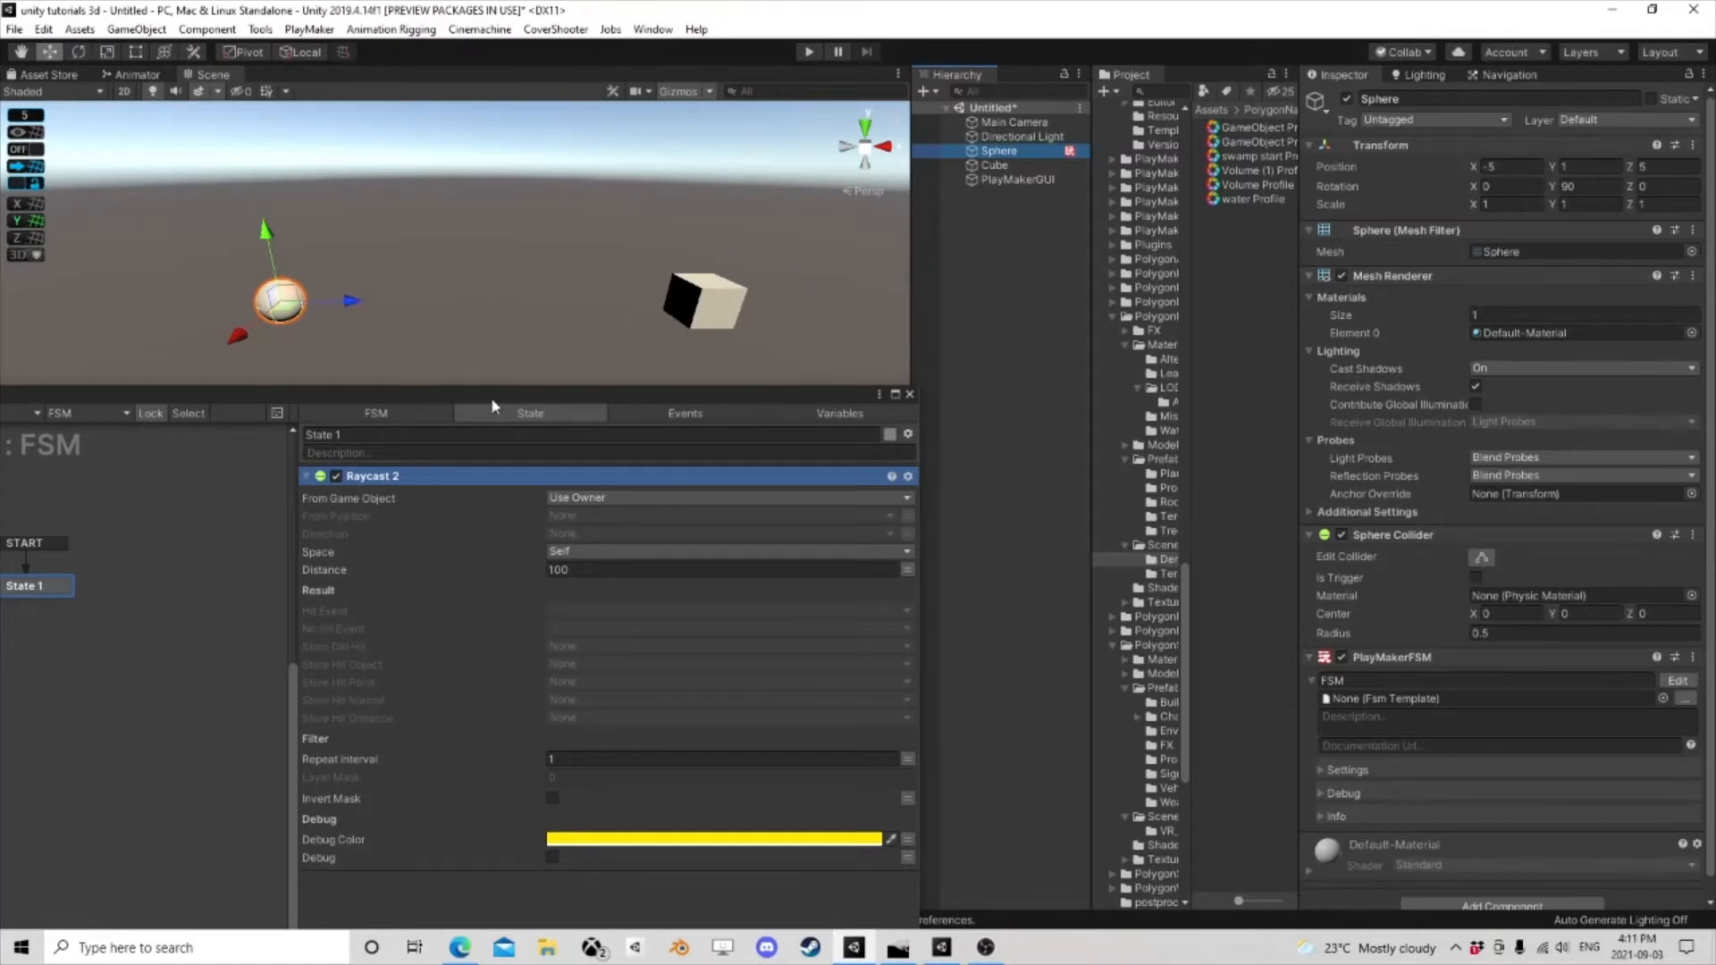
{"action": "left_click_drag", "start_coordinate": [490, 397], "coordinate": [459, 327]}
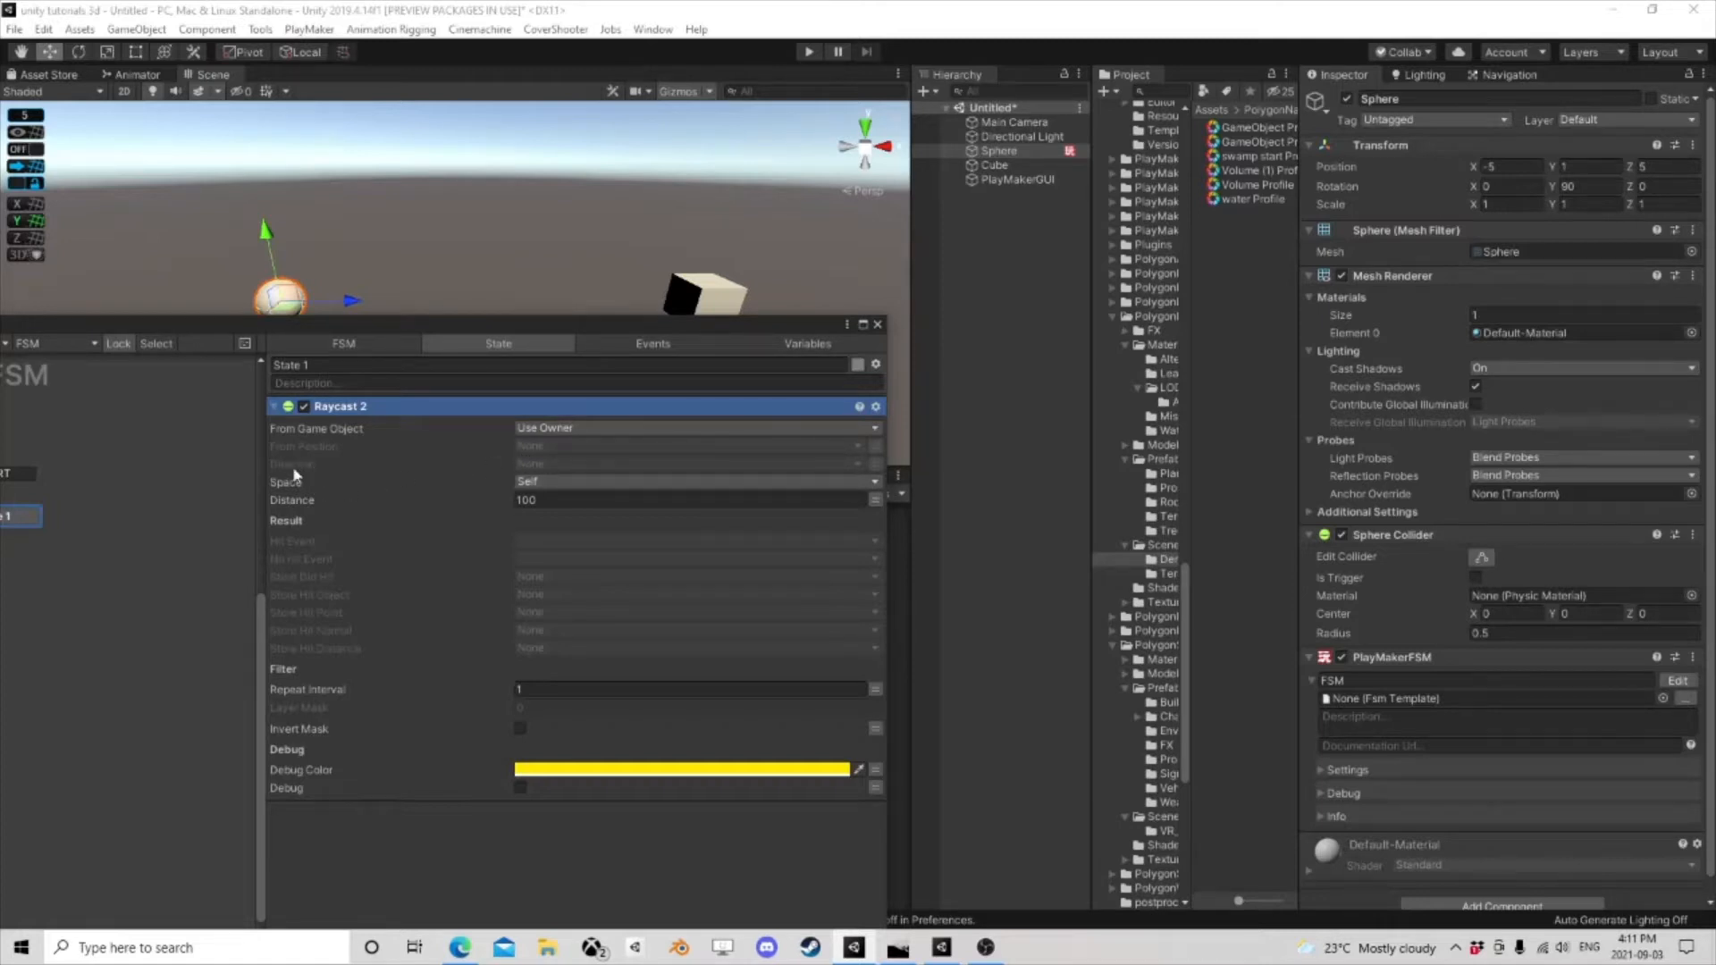
- Set the Raycast 2 direction to X 0, Y 0, Z 1 as a direct value, with Space set to Self
{"action": "left_click", "coordinate": [875, 465]}
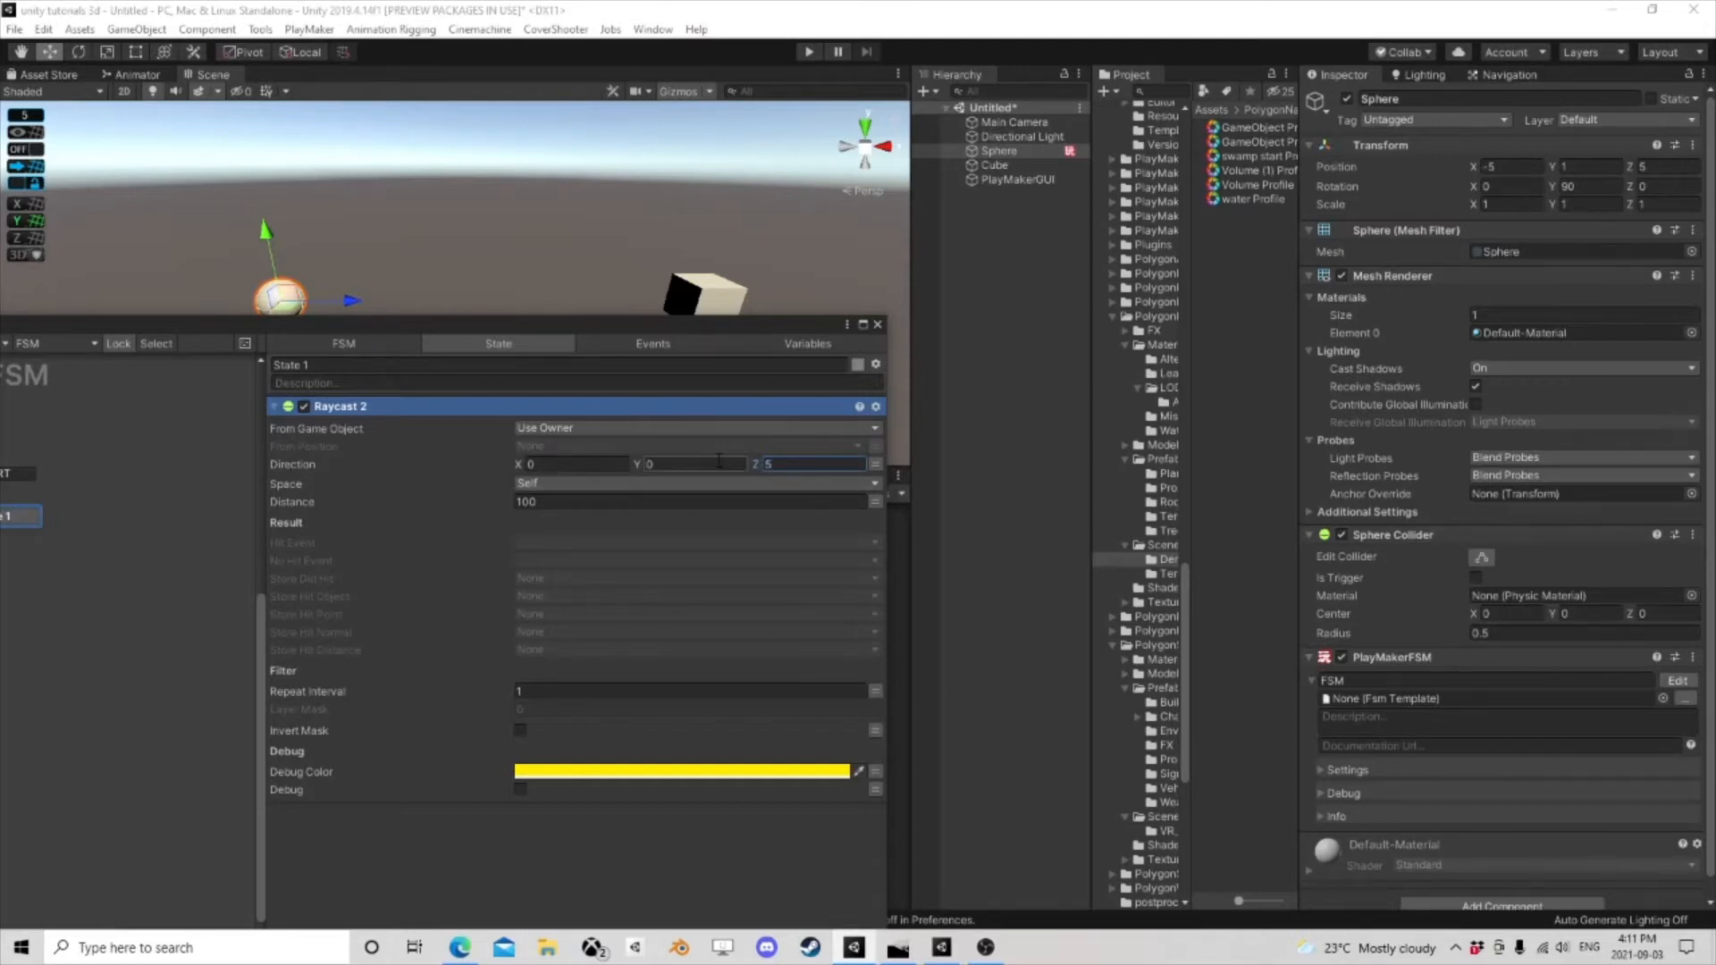
{"action": "left_click_drag", "start_coordinate": [789, 466], "coordinate": [731, 464]}
{"action": "type", "text": "1"}
{"action": "left_click", "coordinate": [663, 465]}
{"action": "type", "text": "0.5"}
{"action": "key", "text": "Tab"}
{"action": "type", "text": ".5"}
{"action": "left_click", "coordinate": [686, 465]}
{"action": "type", "text": "0"}
{"action": "left_click", "coordinate": [814, 465]}
{"action": "type", "text": "1"}
{"action": "left_click", "coordinate": [548, 487]}
{"action": "left_click", "coordinate": [556, 520]}
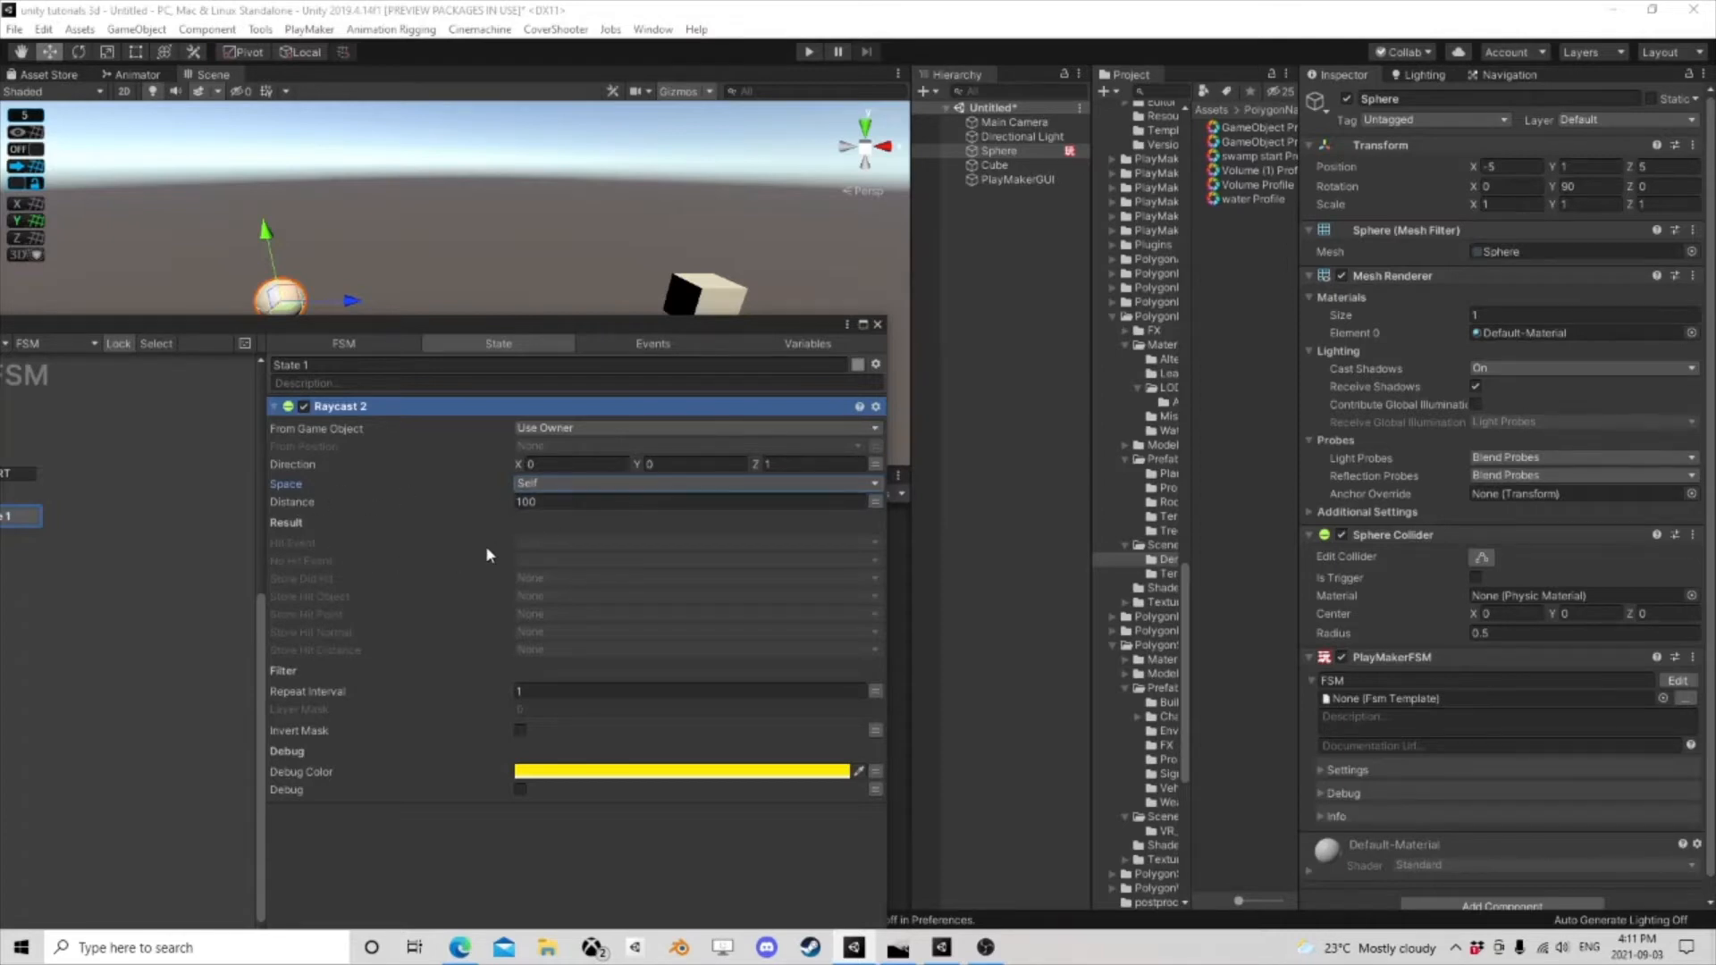
- Store the Raycast 2 Did Hit result in a new variable named HitObj and enable the action's Debug option
{"action": "left_click", "coordinate": [564, 578]}
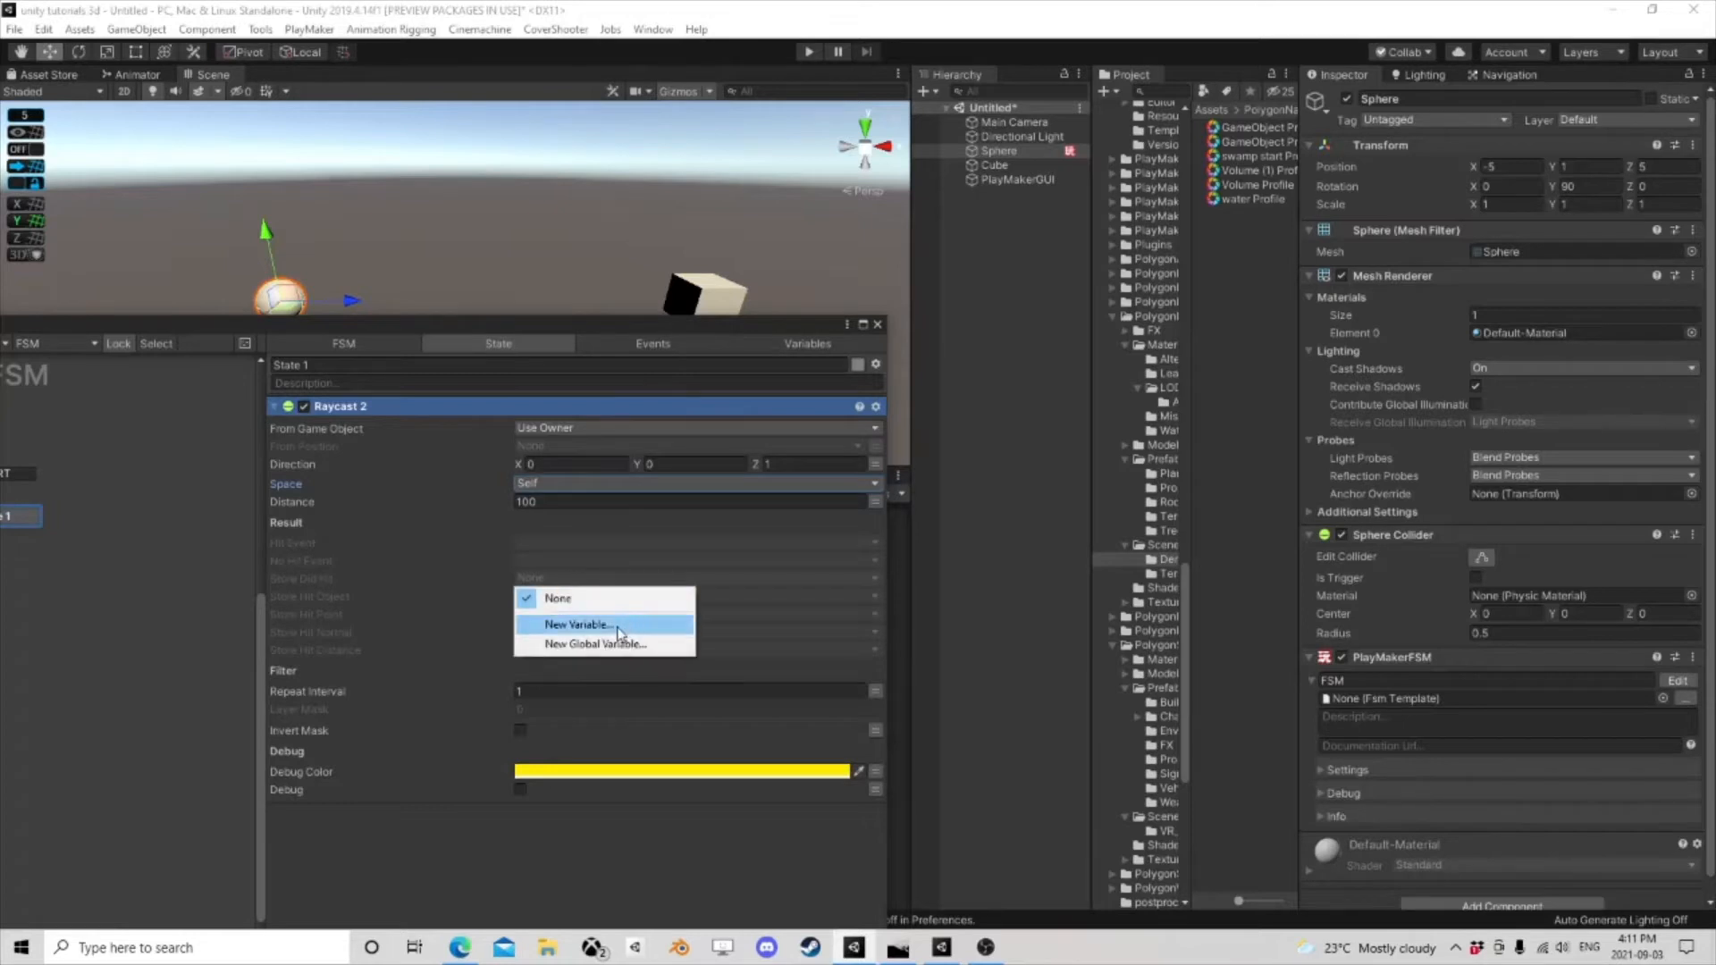
{"action": "left_click", "coordinate": [574, 621]}
{"action": "type", "text": "HitObj"}
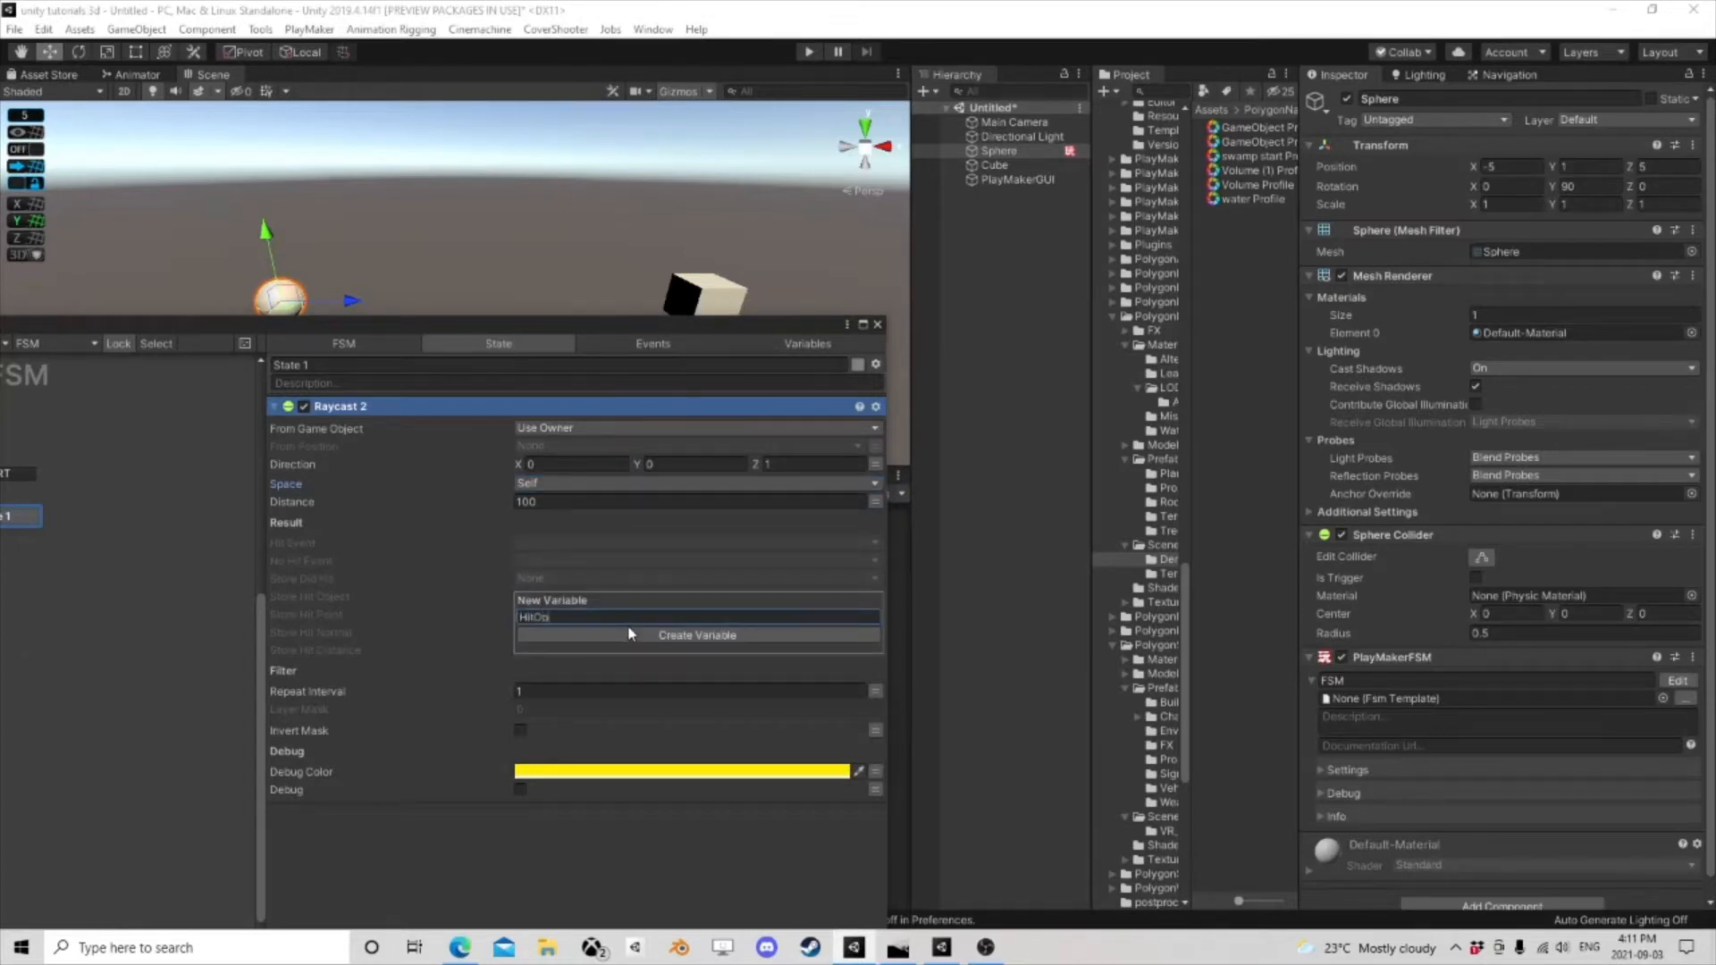
{"action": "left_click", "coordinate": [630, 634]}
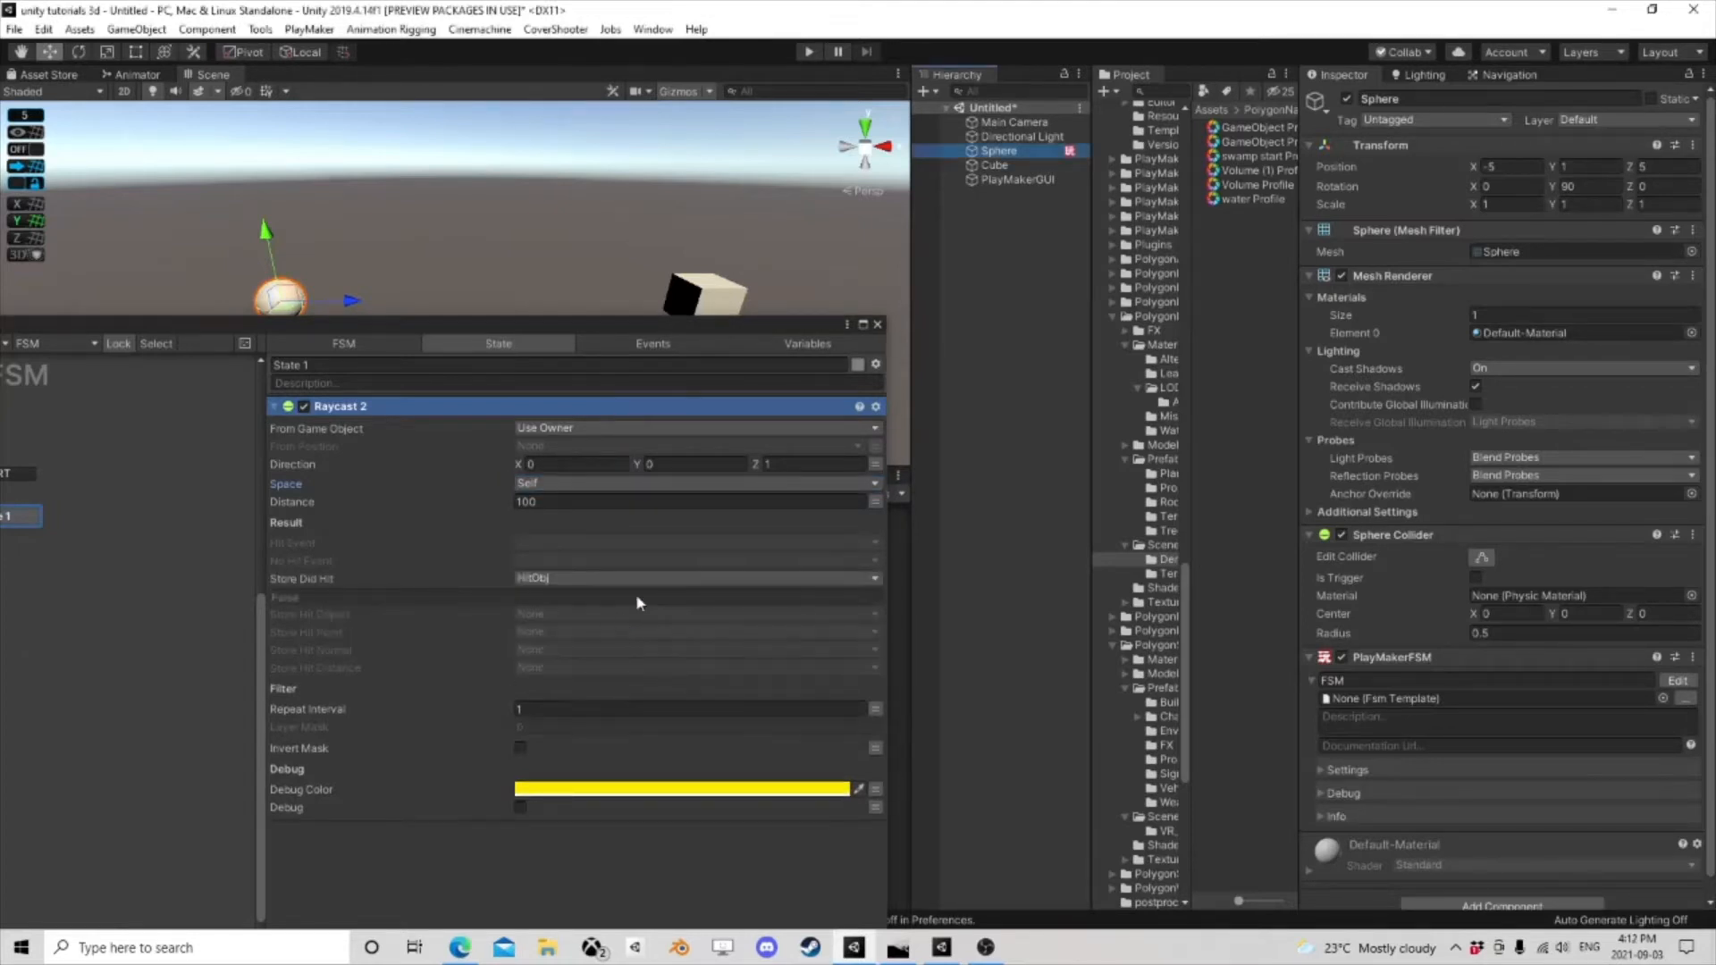
{"action": "left_click", "coordinate": [520, 808]}
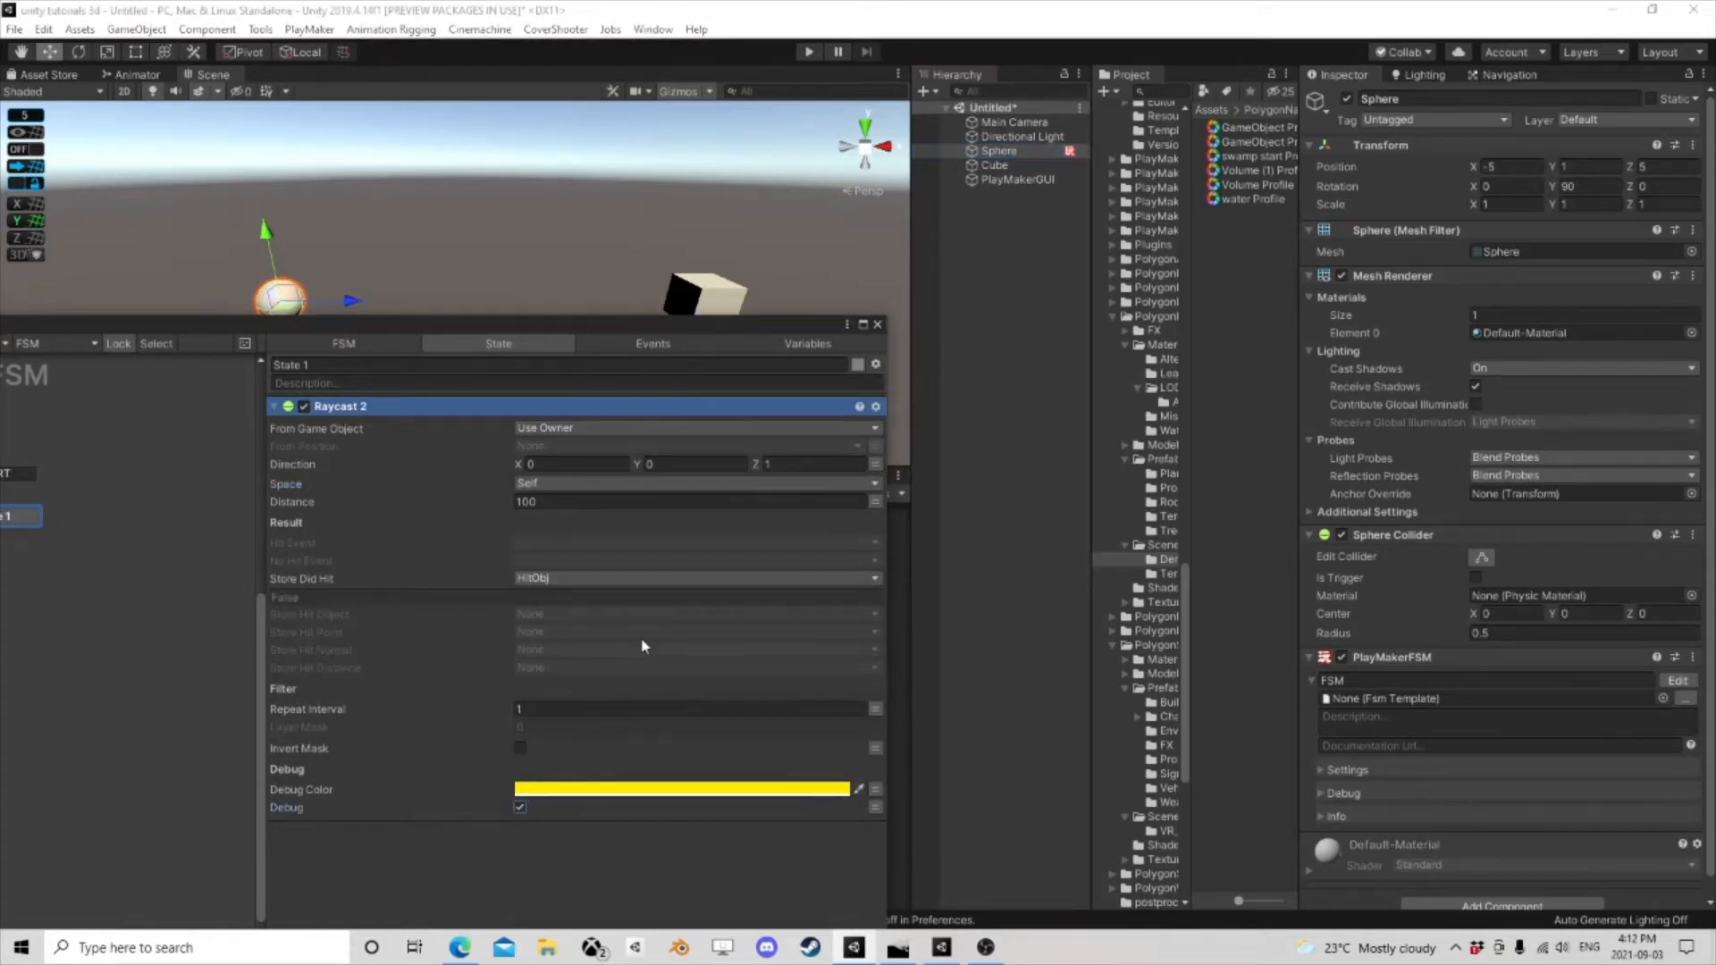
- Play the scene, inspect the debug ray between the sphere and cube and the Store Did Hit value, and stop playback
{"action": "left_click", "coordinate": [809, 52]}
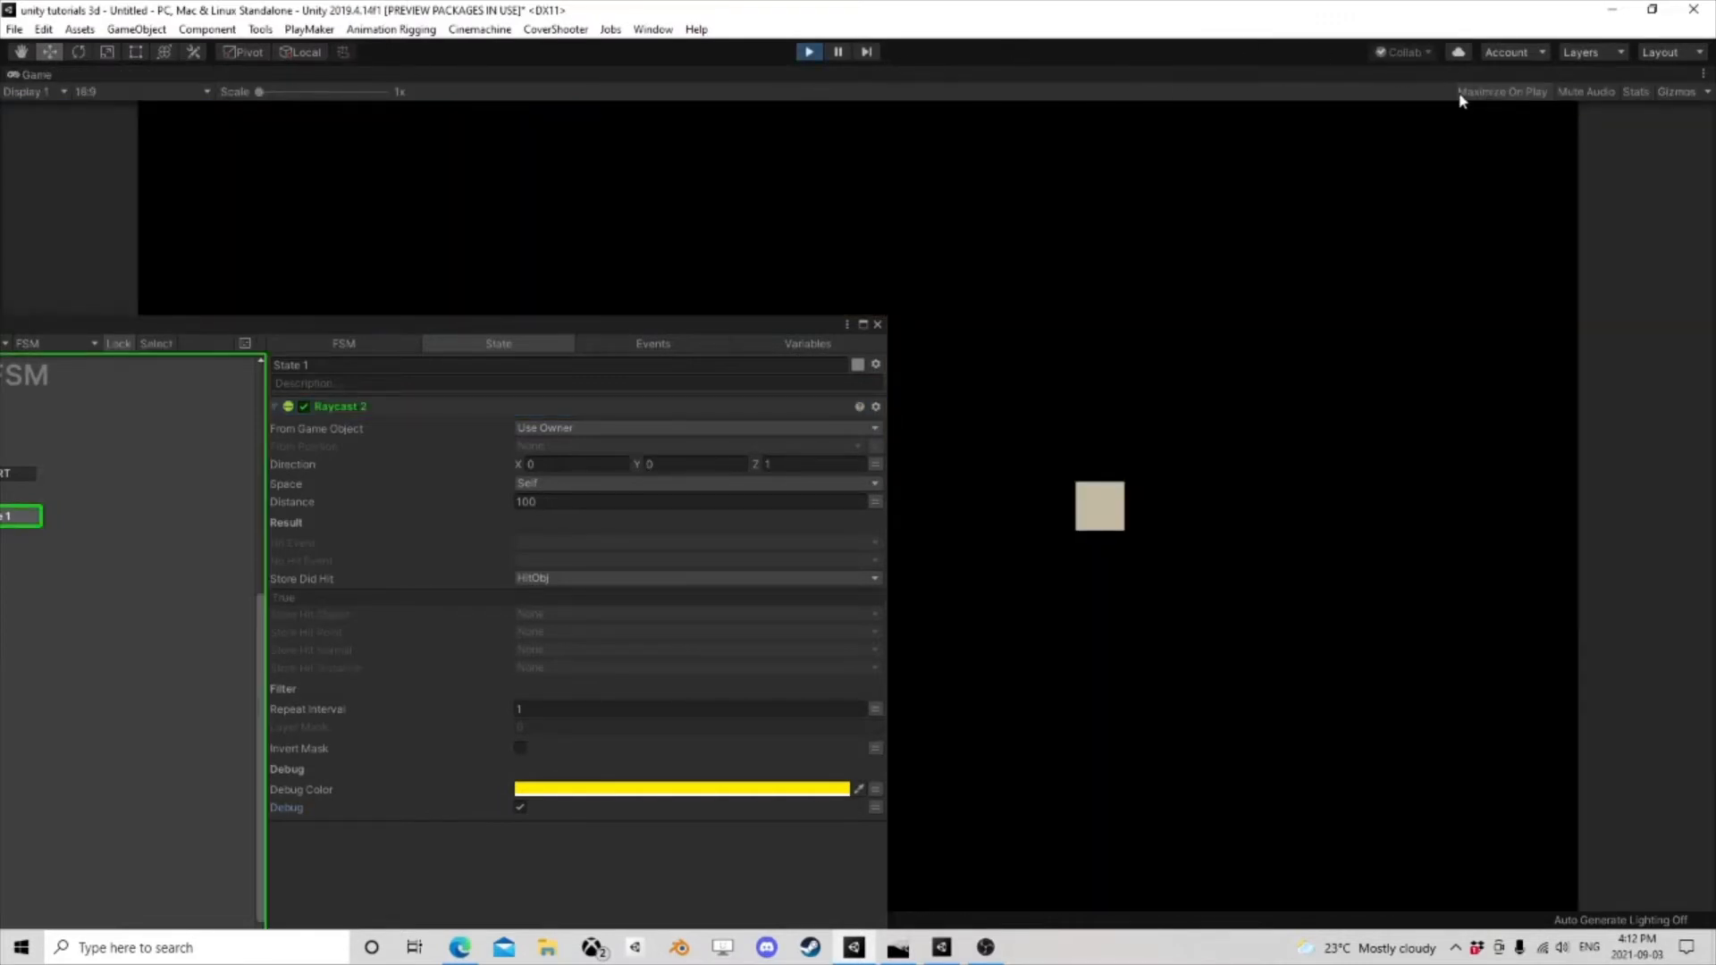
{"action": "left_click", "coordinate": [838, 52]}
{"action": "left_click", "coordinate": [840, 54]}
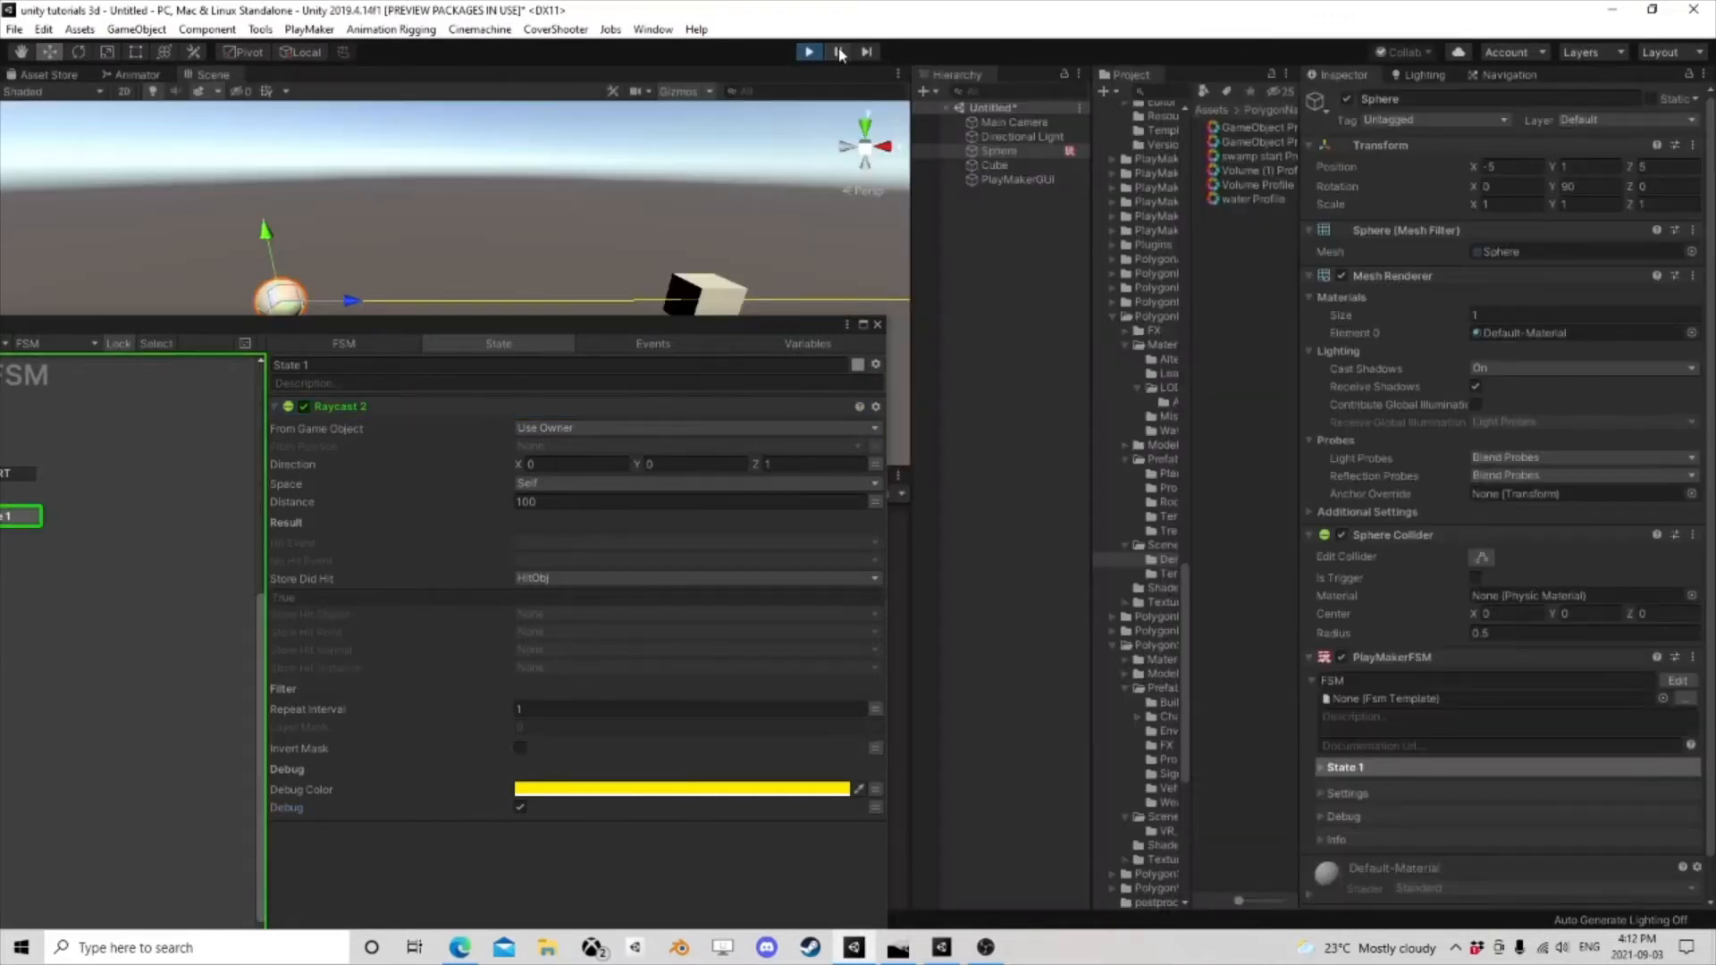
{"action": "left_click_drag", "start_coordinate": [687, 335], "coordinate": [688, 412]}
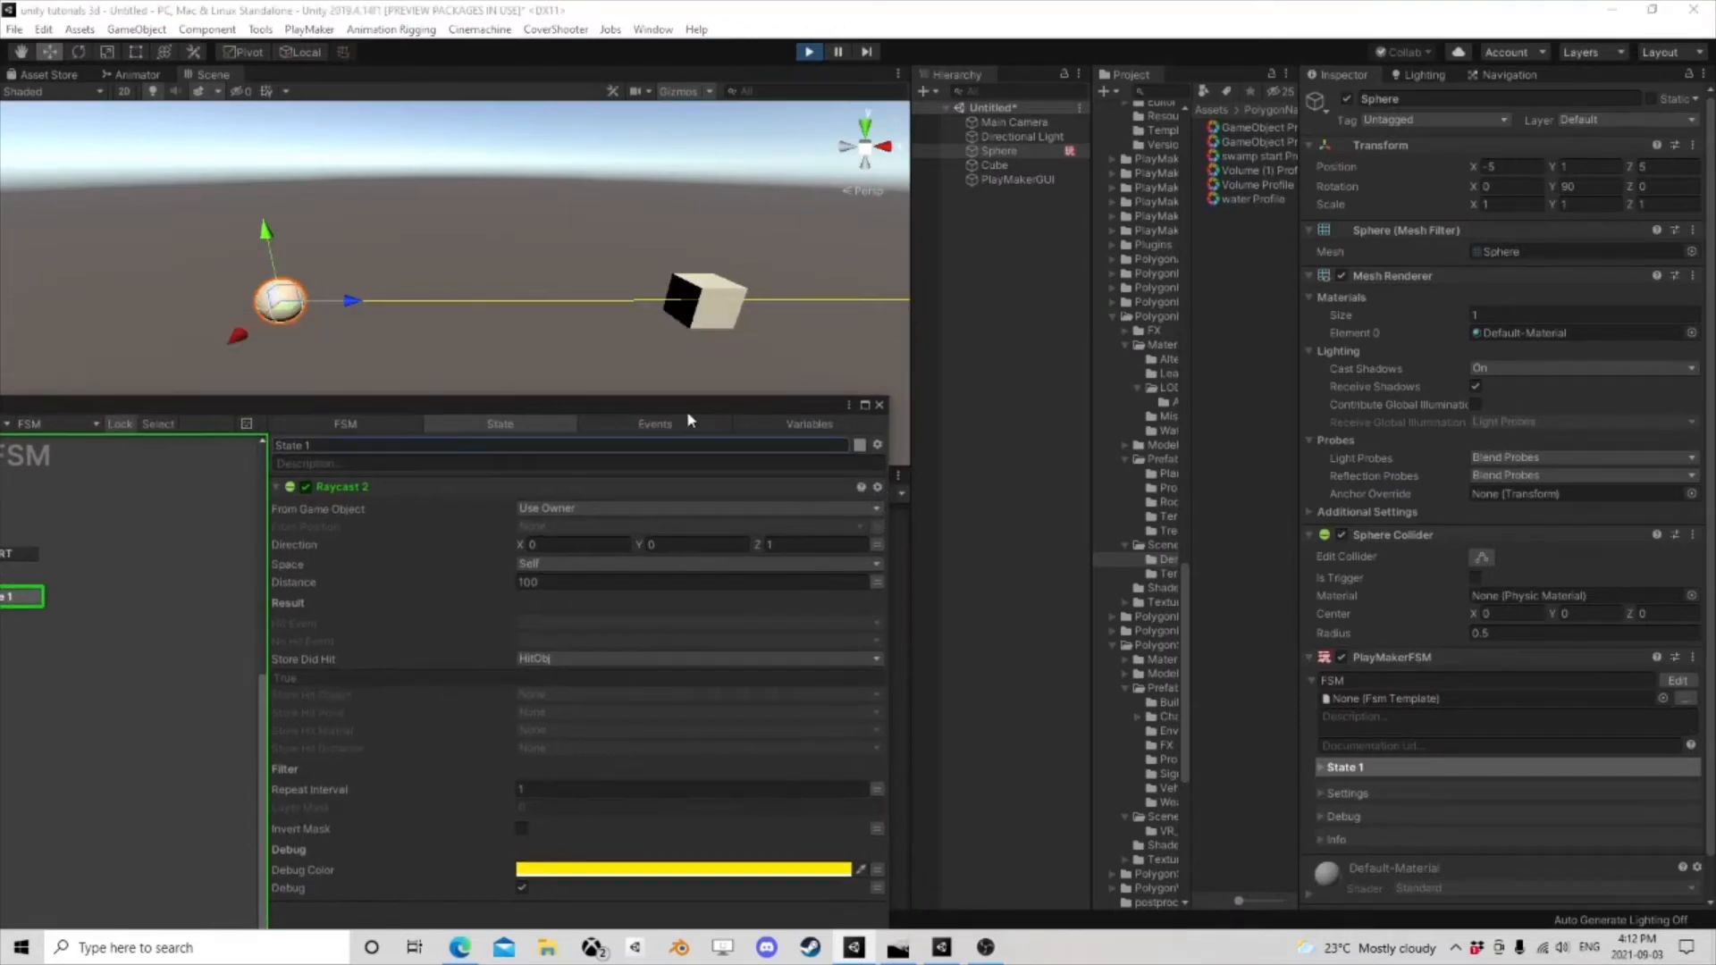
{"action": "scroll", "coordinate": [448, 316], "scroll_direction": "down", "scroll_amount": 3}
{"action": "right_click_drag", "start_coordinate": [448, 317], "coordinate": [795, 259]}
{"action": "middle_click_drag", "start_coordinate": [479, 356], "coordinate": [559, 338]}
{"action": "left_click_drag", "start_coordinate": [558, 336], "coordinate": [491, 279], "text": "alt"}
{"action": "mouse_move", "coordinate": [492, 279]}
{"action": "middle_mouse_down"}
{"action": "mouse_move", "coordinate": [452, 279]}
{"action": "mouse_move", "coordinate": [468, 272]}
{"action": "middle_mouse_up"}
{"action": "scroll", "coordinate": [468, 271], "scroll_direction": "up", "scroll_amount": 2}
{"action": "mouse_move", "coordinate": [468, 272]}
{"action": "left_mouse_down", "text": "alt"}
{"action": "mouse_move", "coordinate": [706, 254]}
{"action": "mouse_move", "coordinate": [457, 291]}
{"action": "left_mouse_up", "text": "alt"}
{"action": "middle_click_drag", "start_coordinate": [572, 286], "coordinate": [483, 283]}
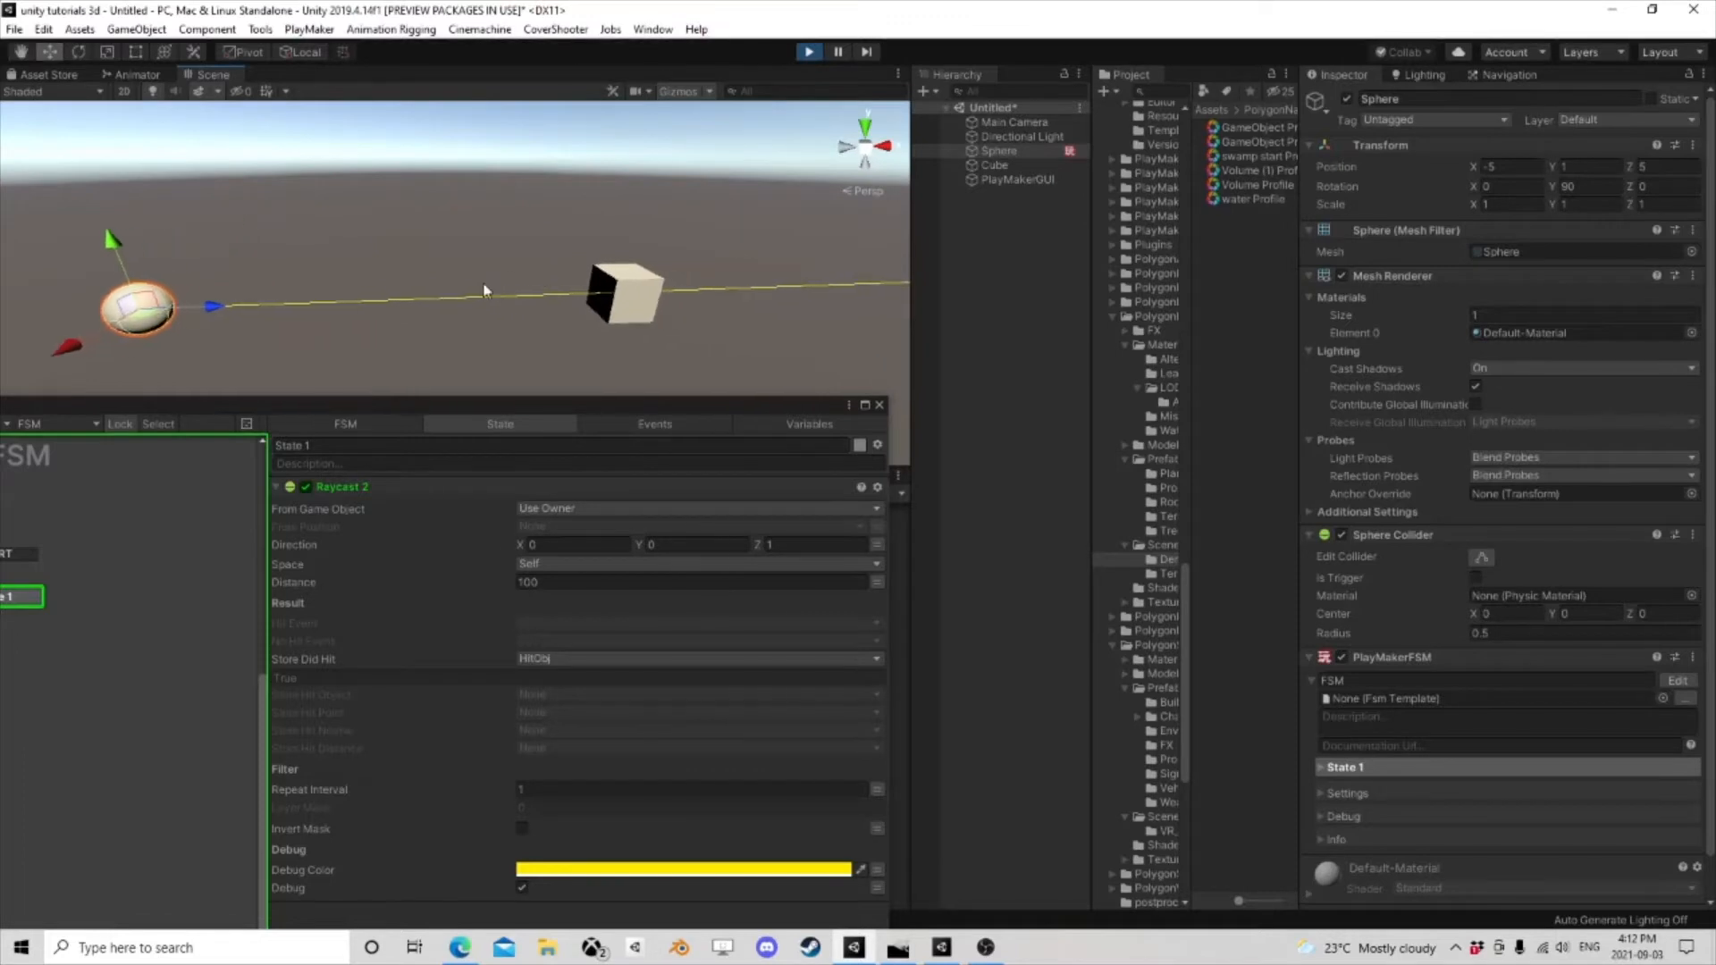
{"action": "scroll", "coordinate": [459, 367], "scroll_direction": "up", "scroll_amount": 2}
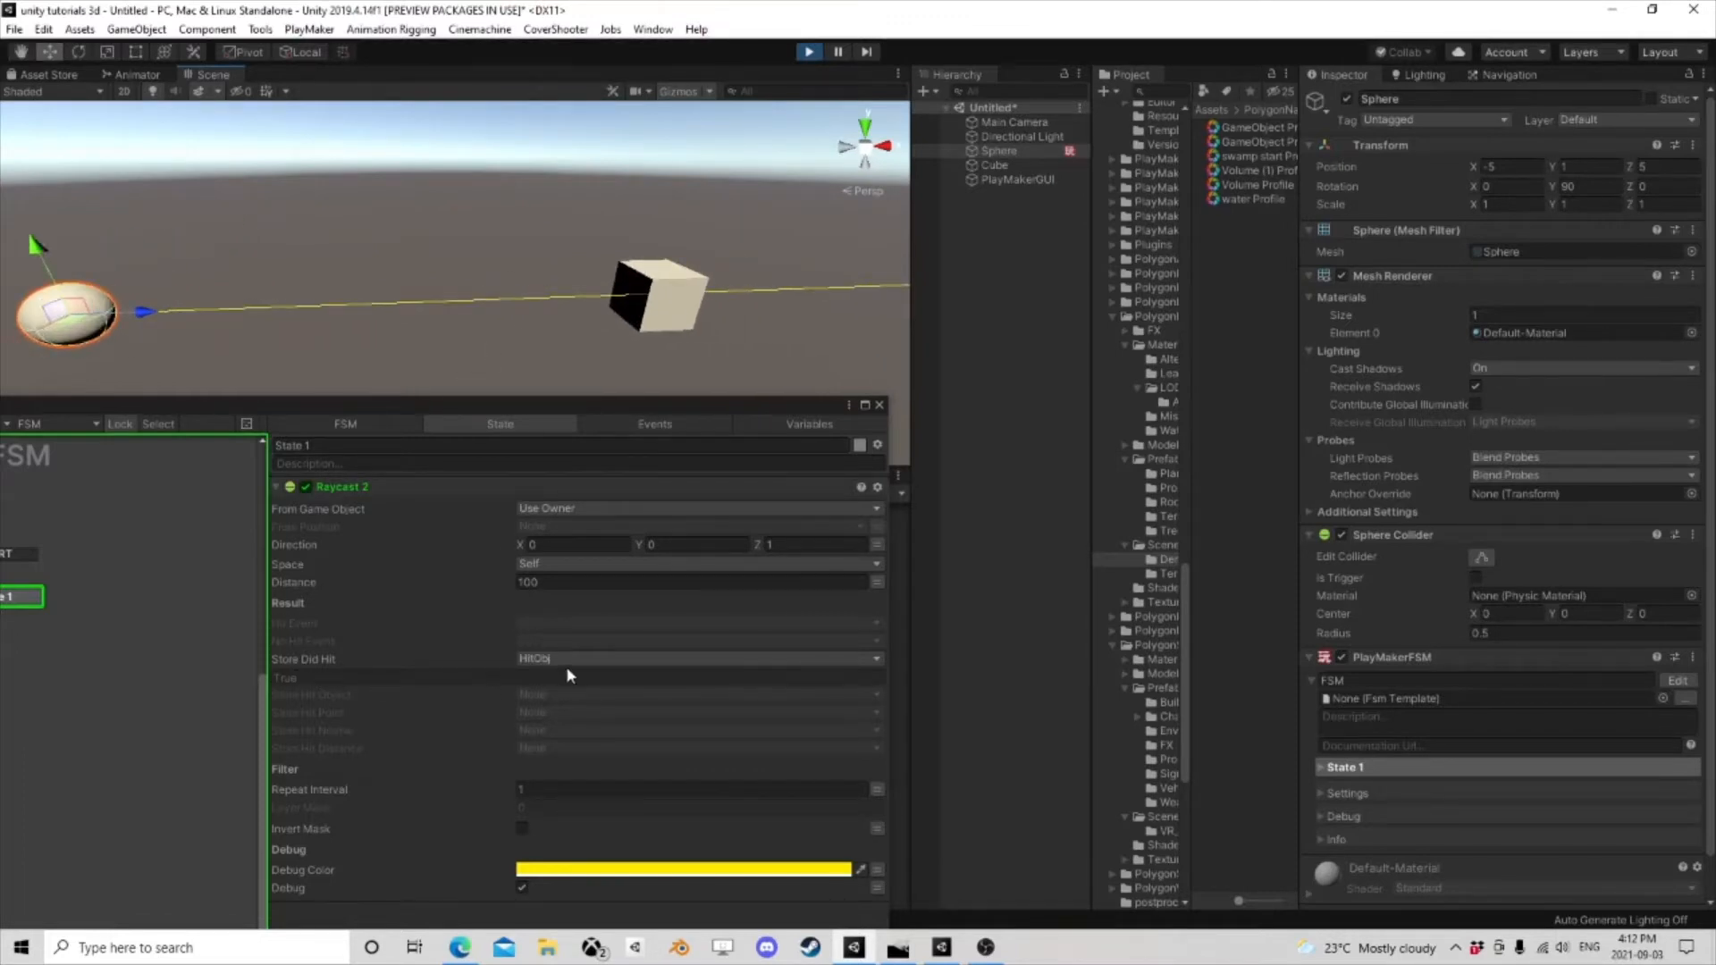
{"action": "key", "text": "ctrl+p"}
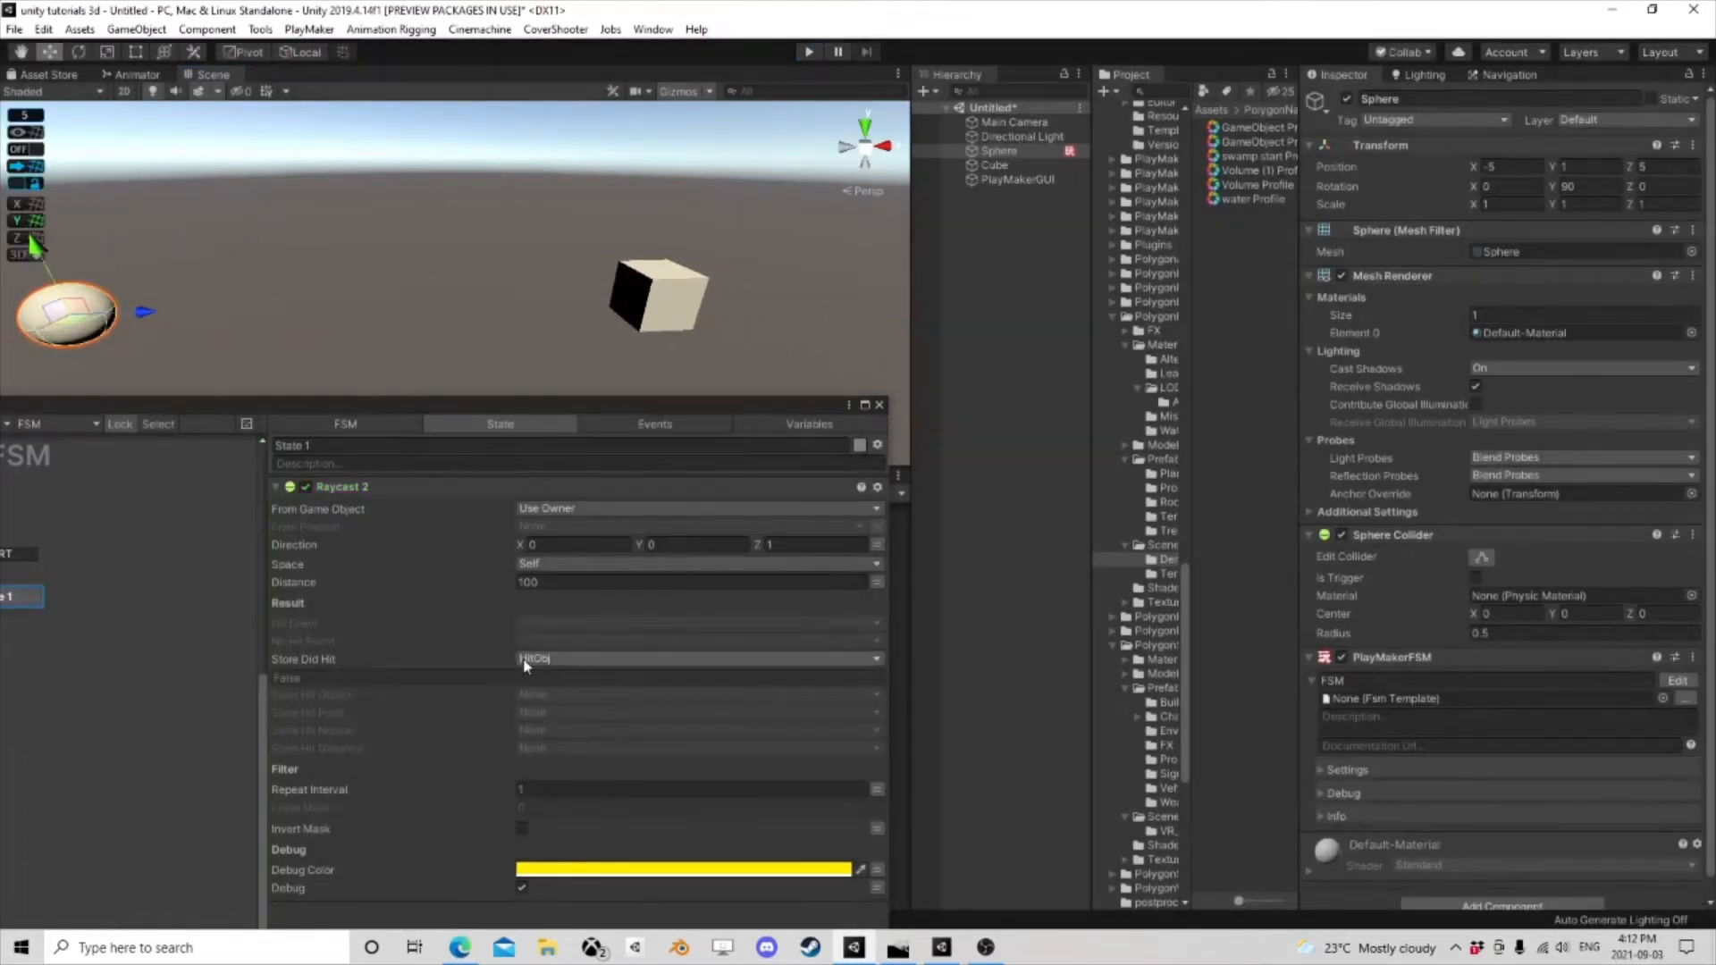
- Store the raycast's hit object in a new variable named Obj and test it by briefly playing the scene
{"action": "left_click", "coordinate": [534, 693]}
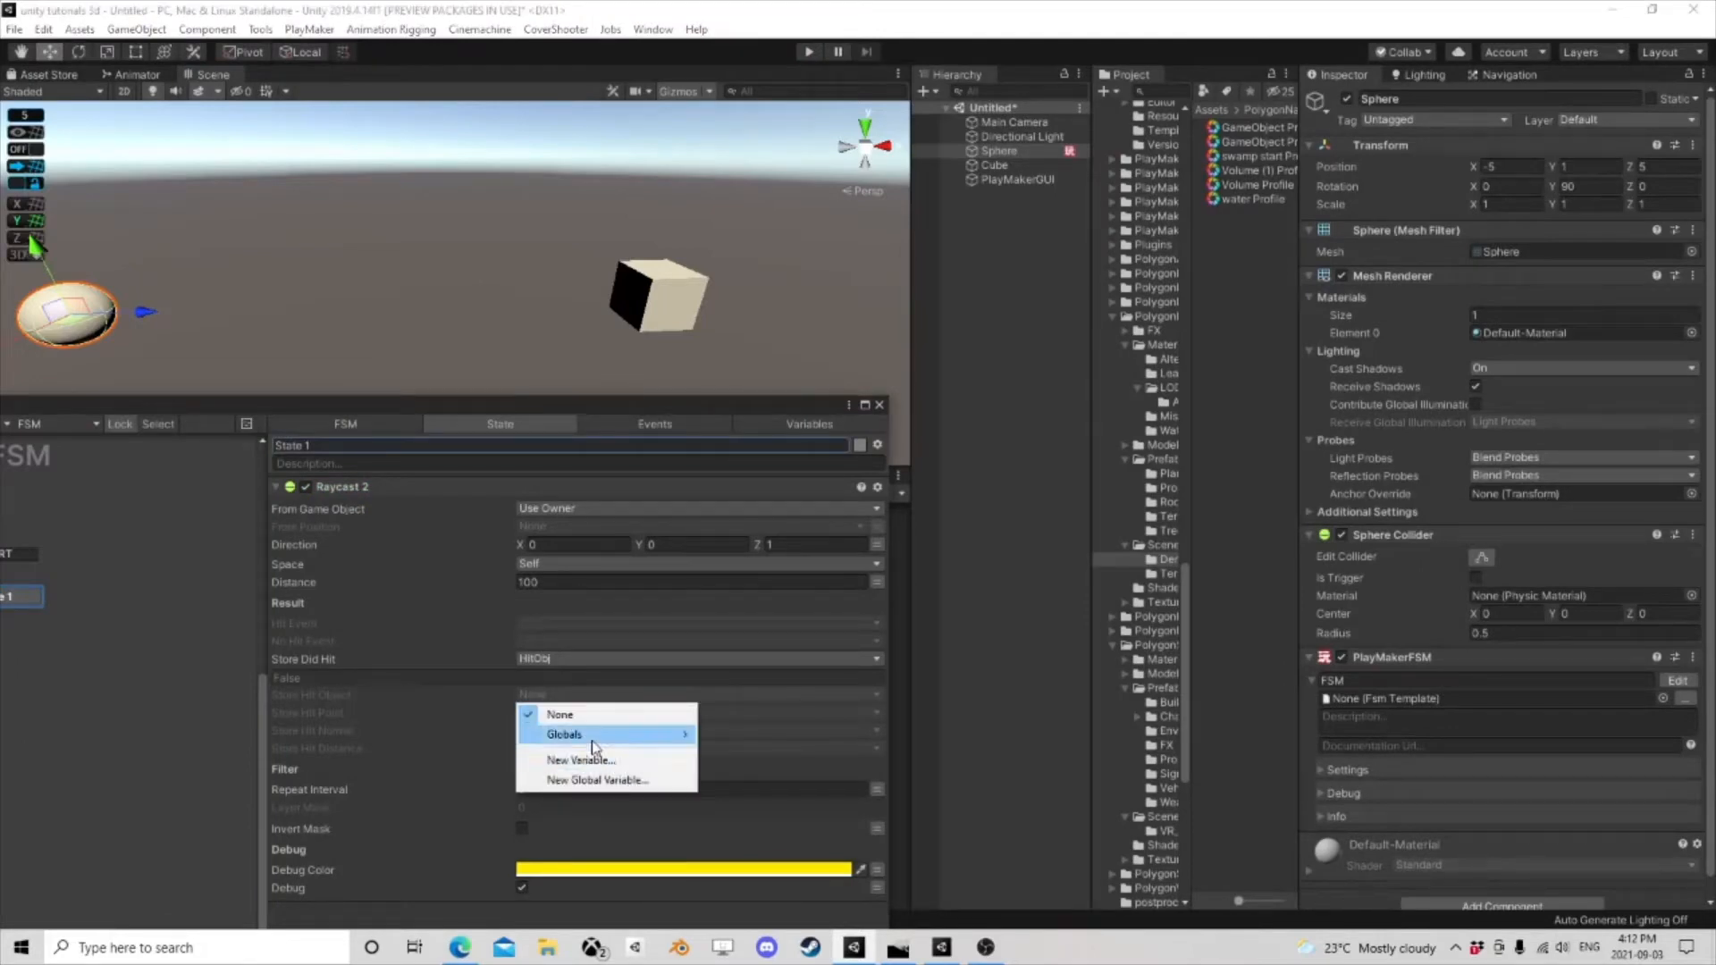
{"action": "left_click", "coordinate": [585, 760]}
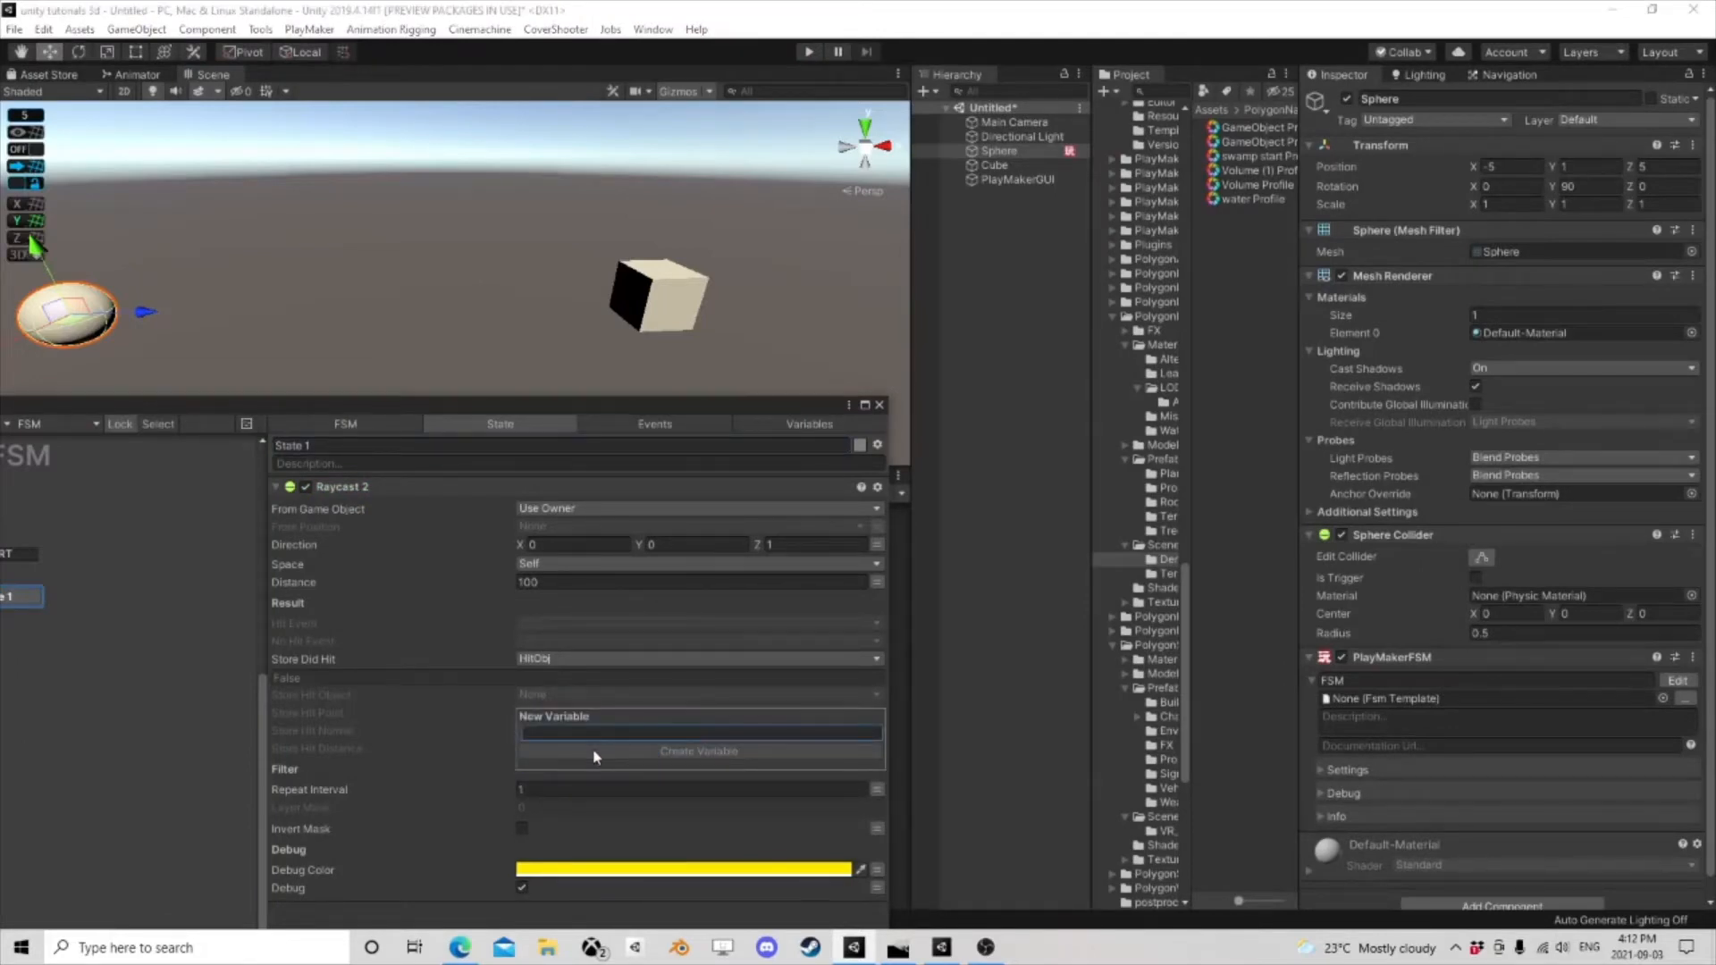
{"action": "type", "text": "Obj"}
{"action": "left_click", "coordinate": [596, 753]}
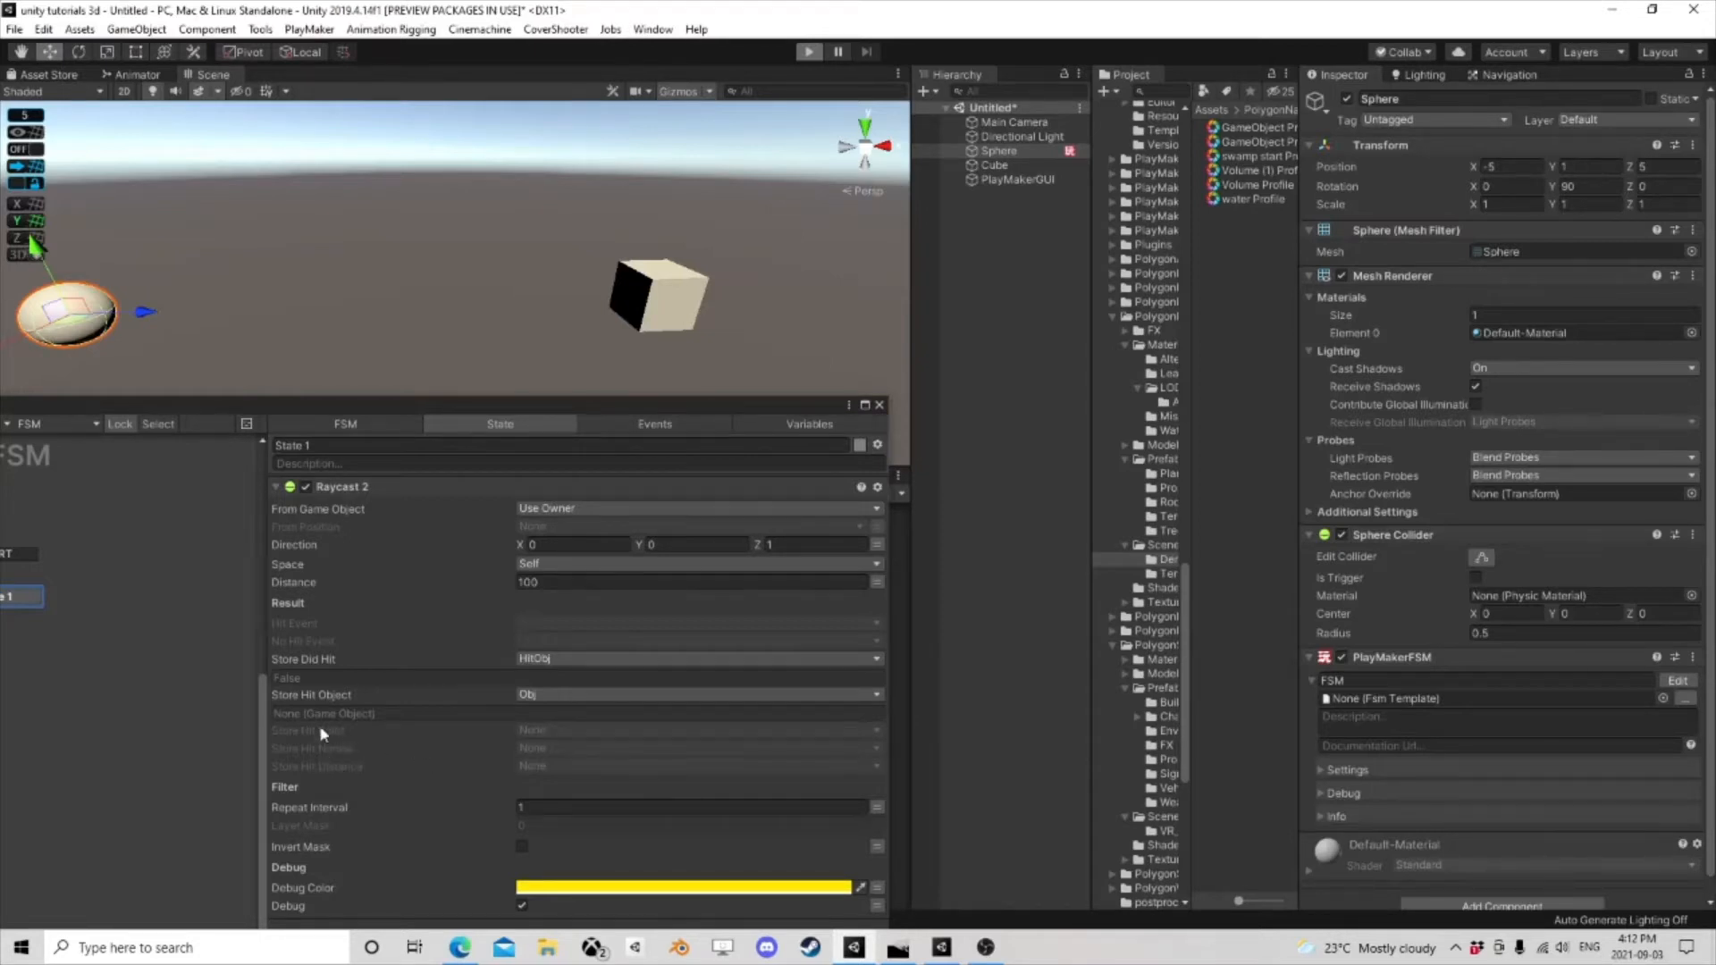
{"action": "key", "text": "ctrl+p"}
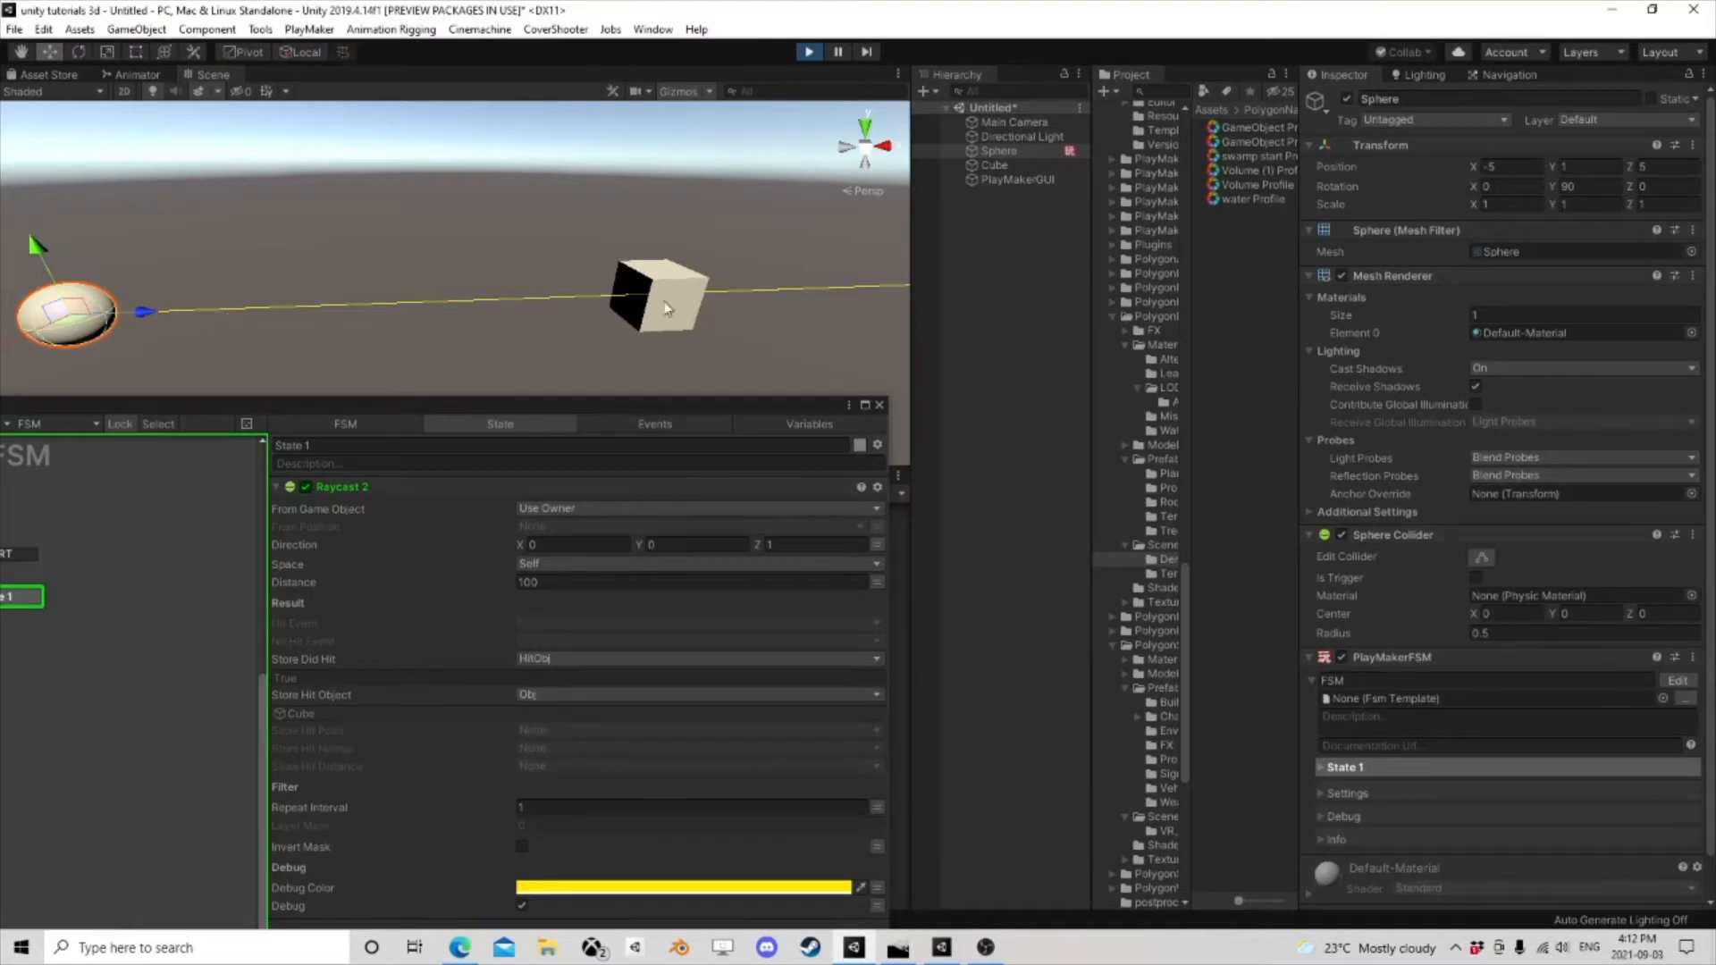
{"action": "left_click", "coordinate": [809, 52]}
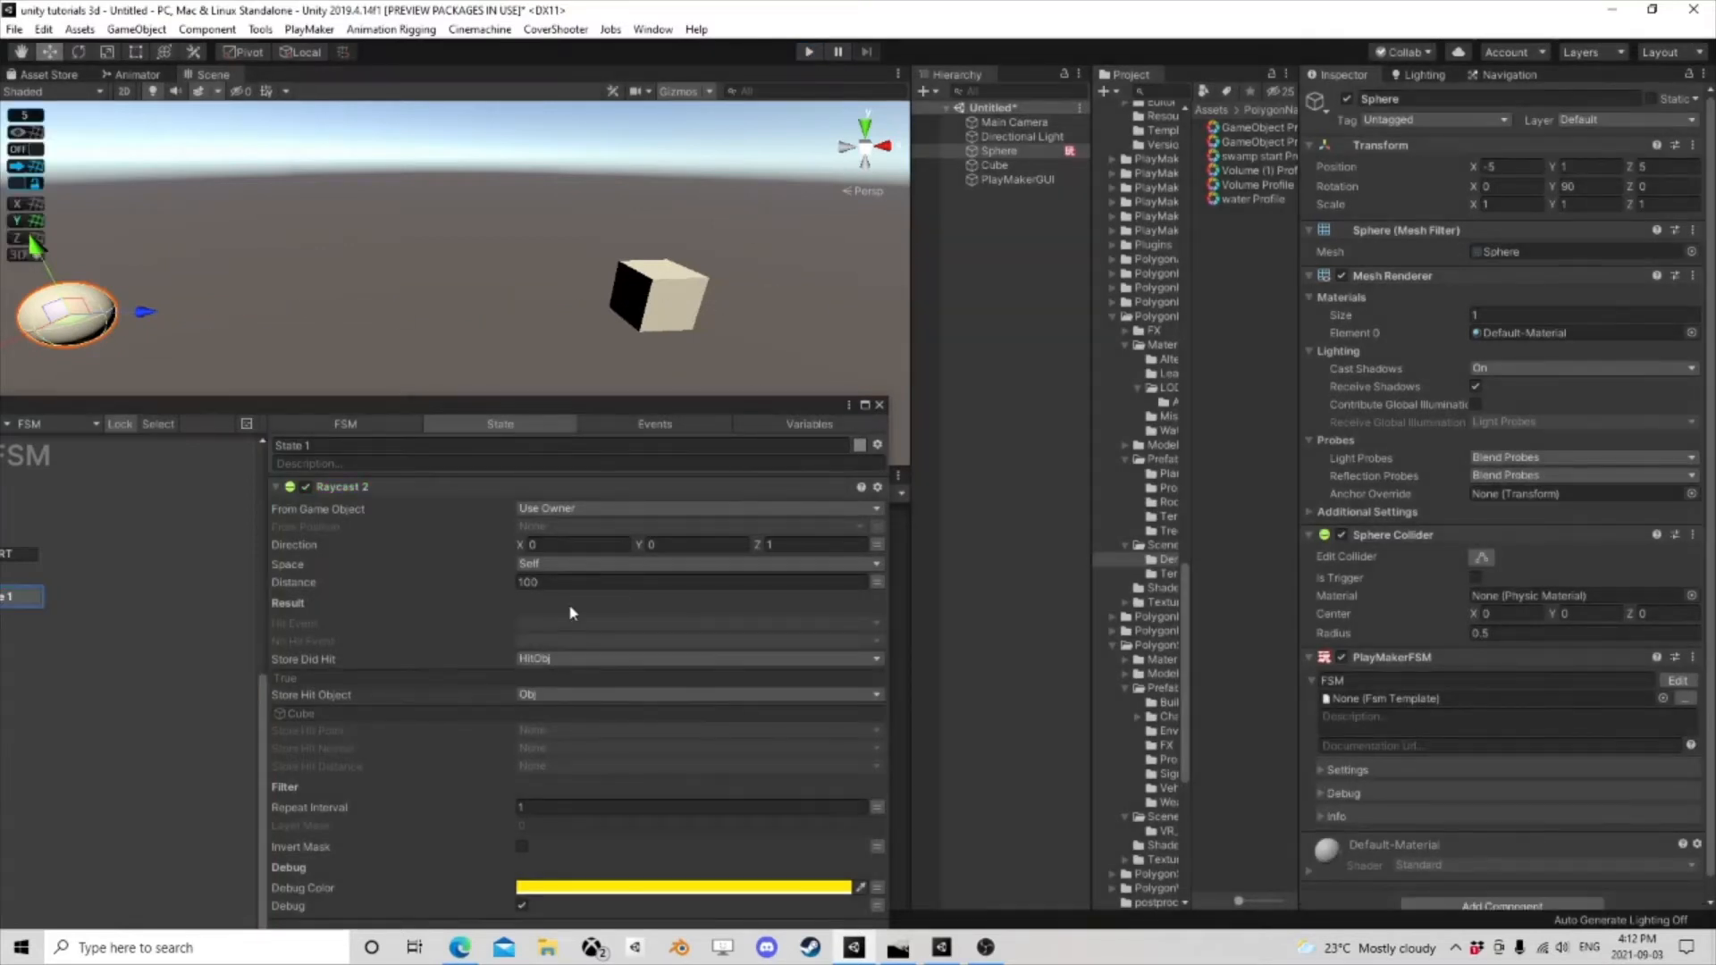
- Store the raycast's hit point in a new variable named Position of the Hit and test it by briefly playing the scene
{"action": "left_click", "coordinate": [542, 747]}
{"action": "left_click", "coordinate": [579, 774]}
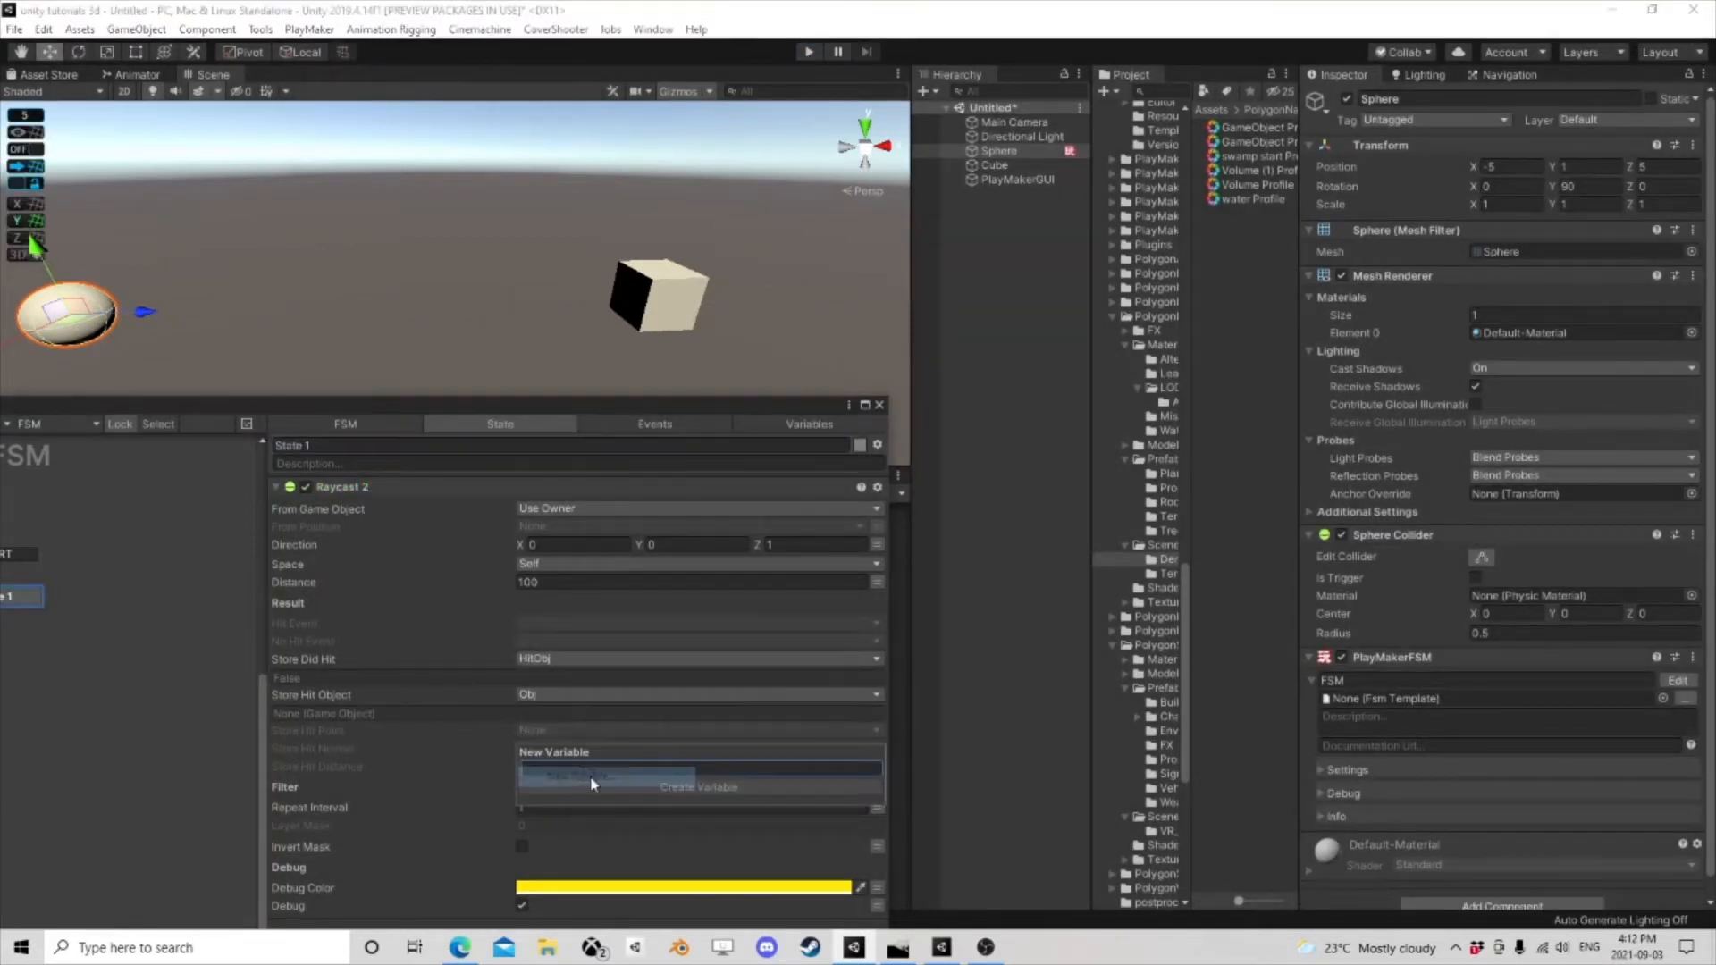
{"action": "type", "text": "Pos"}
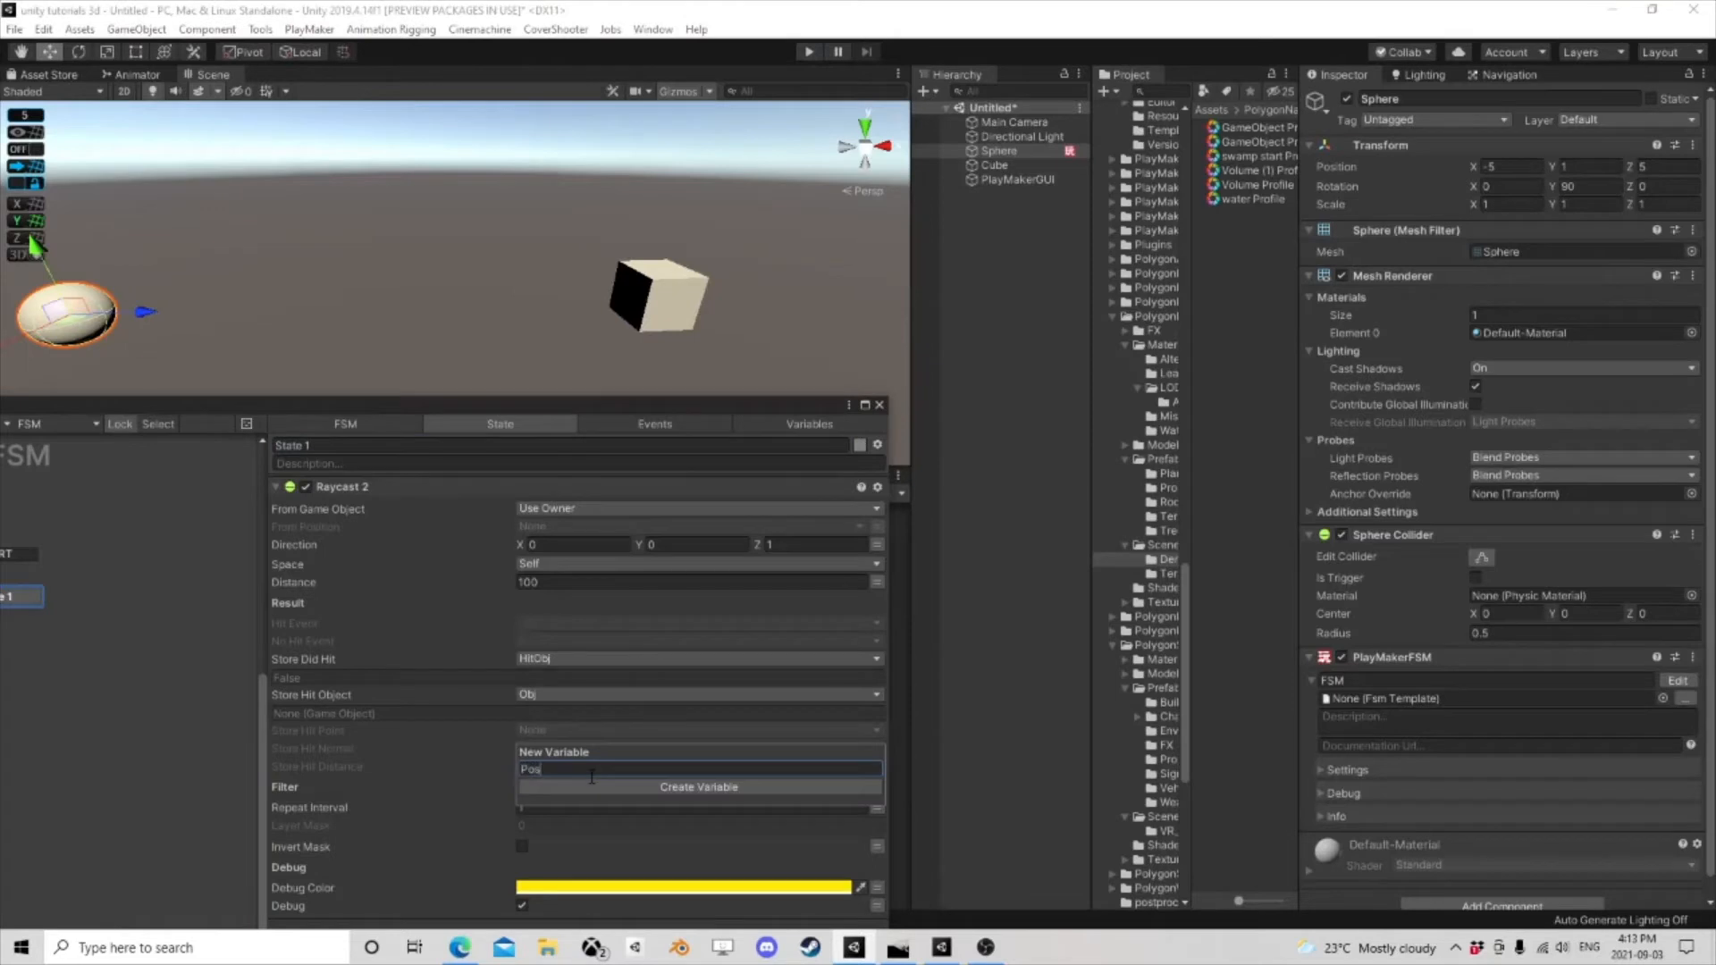
{"action": "type", "text": "ition"}
{"action": "type", "text": "he Hit"}
{"action": "left_click", "coordinate": [593, 784]}
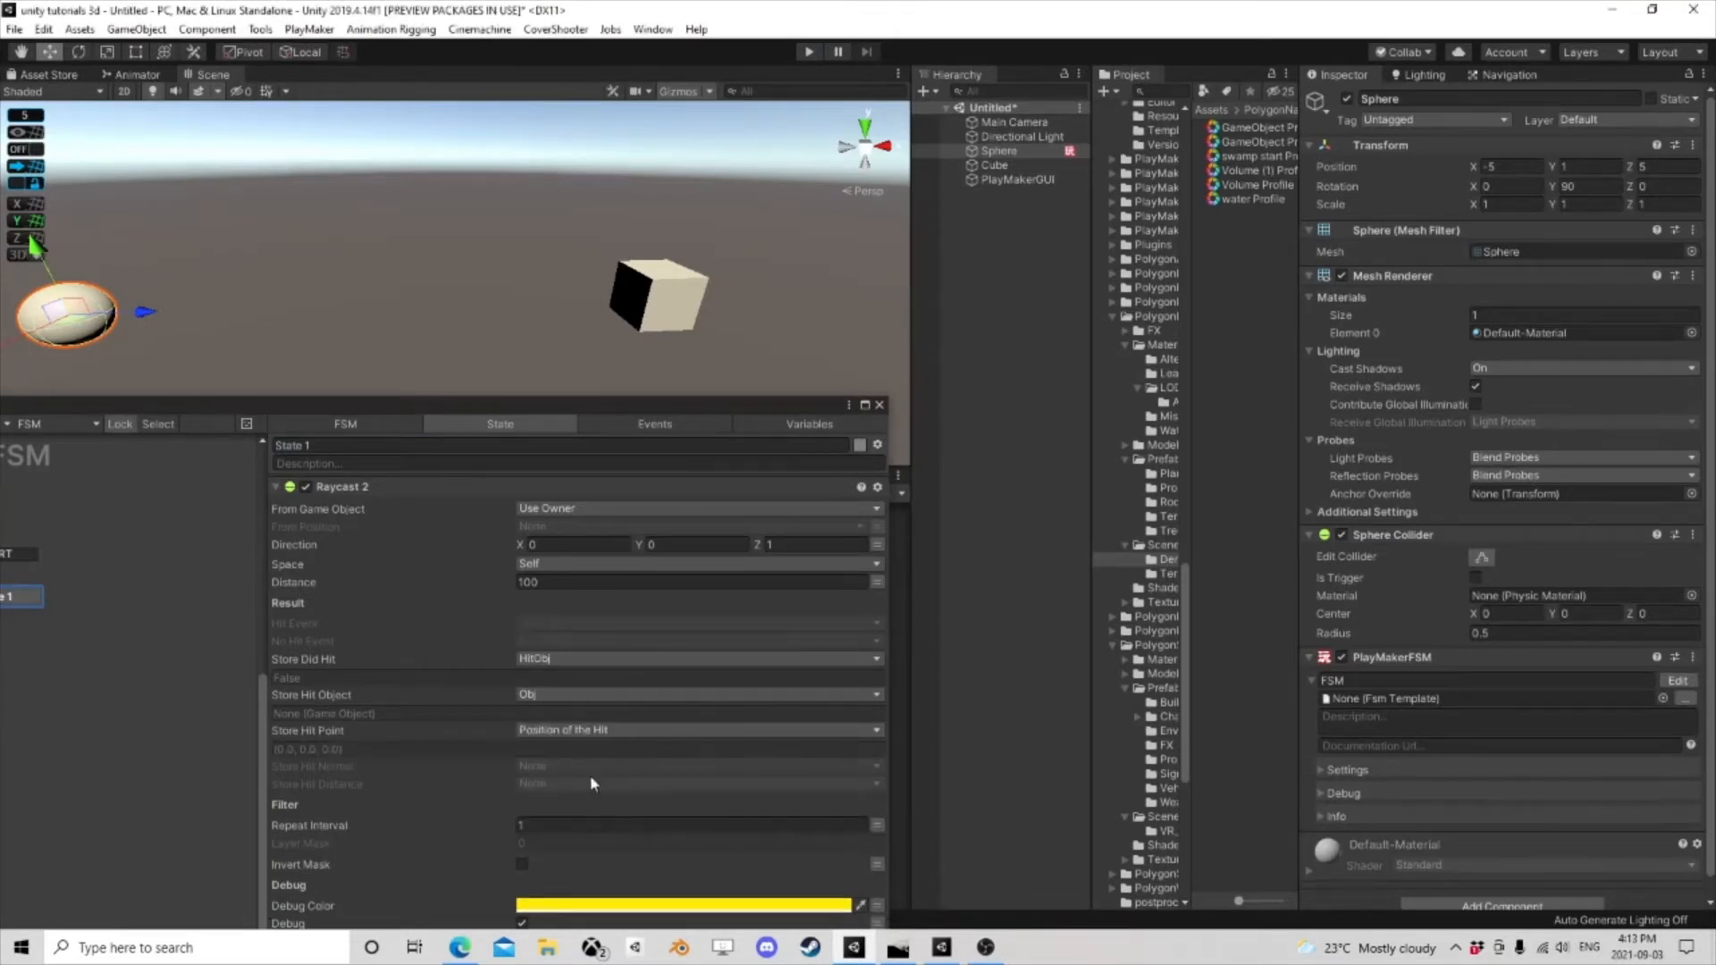
{"action": "left_click", "coordinate": [810, 50]}
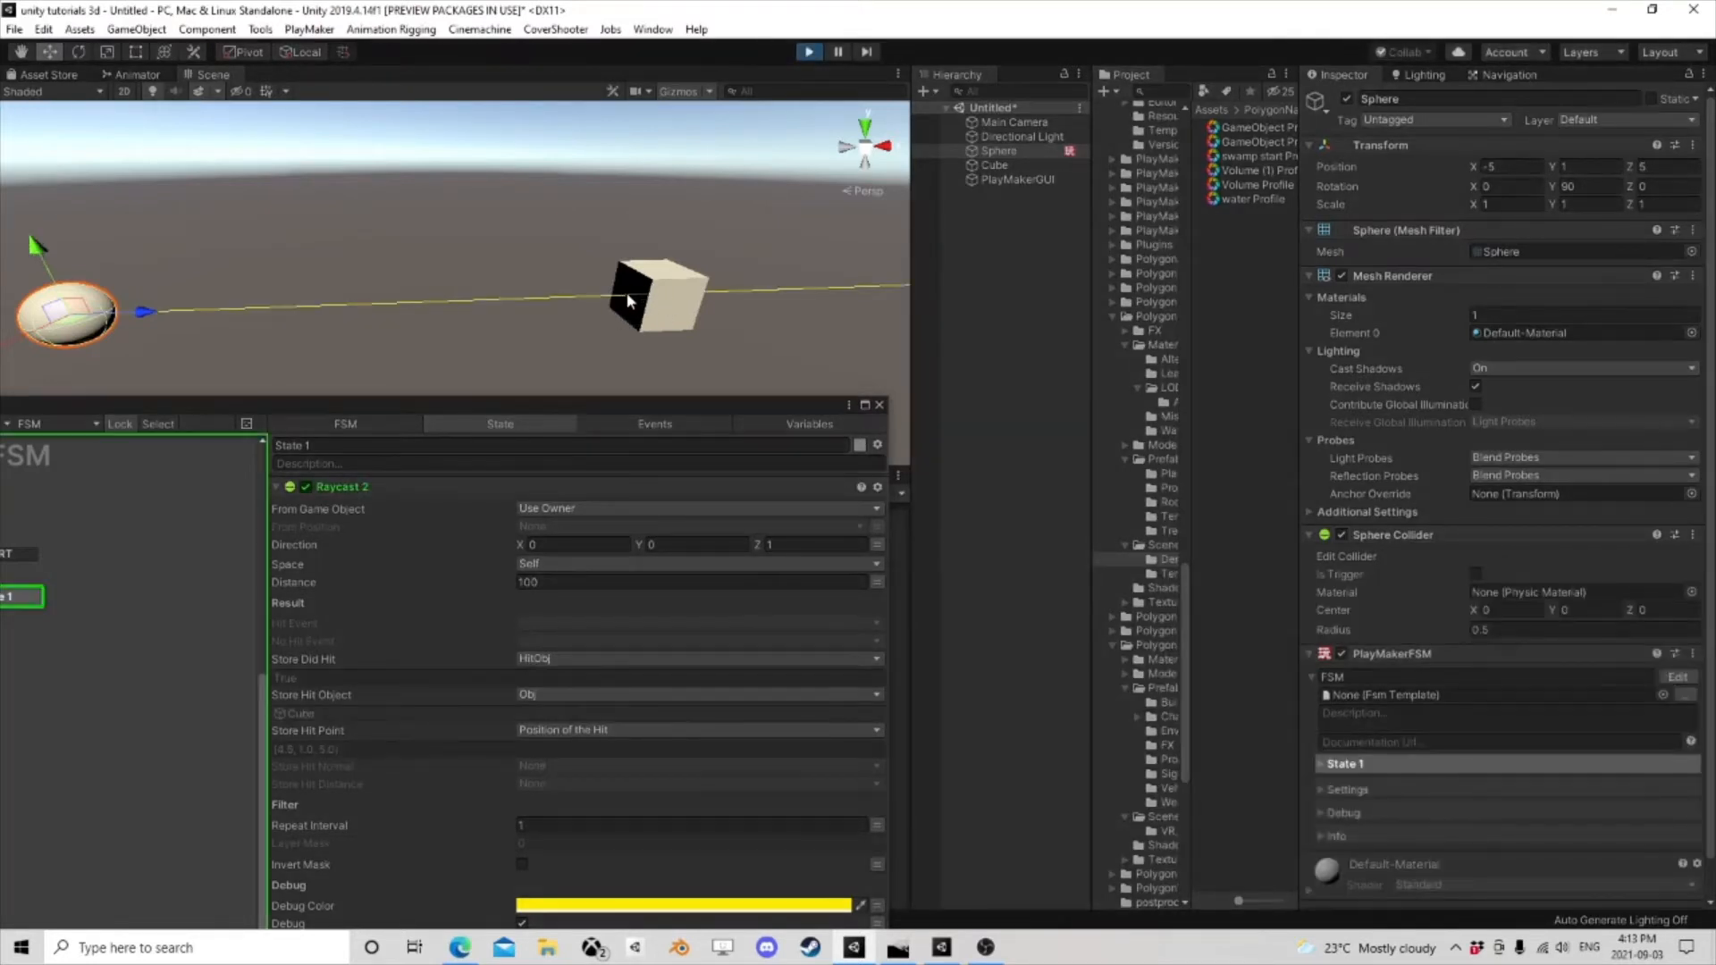
{"action": "left_click", "coordinate": [809, 51]}
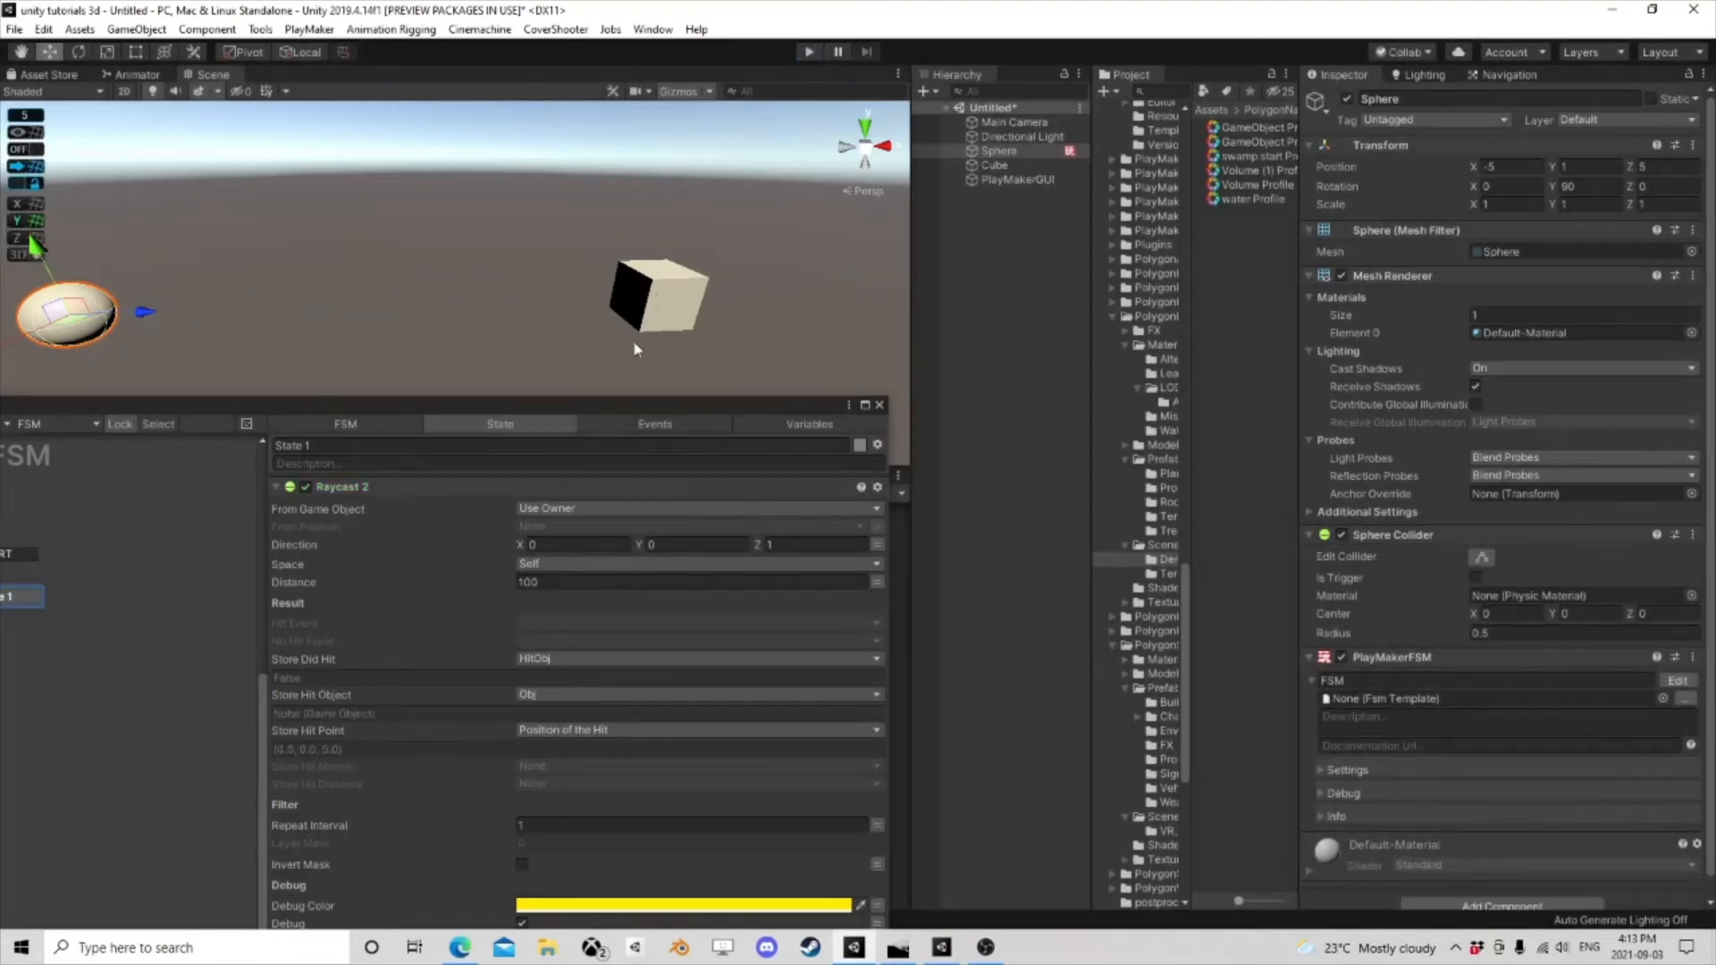
- Create a second 3D sphere in the scene and set its scale to 0.1 on X, Y and Z
{"action": "left_click_drag", "start_coordinate": [604, 405], "coordinate": [662, 250]}
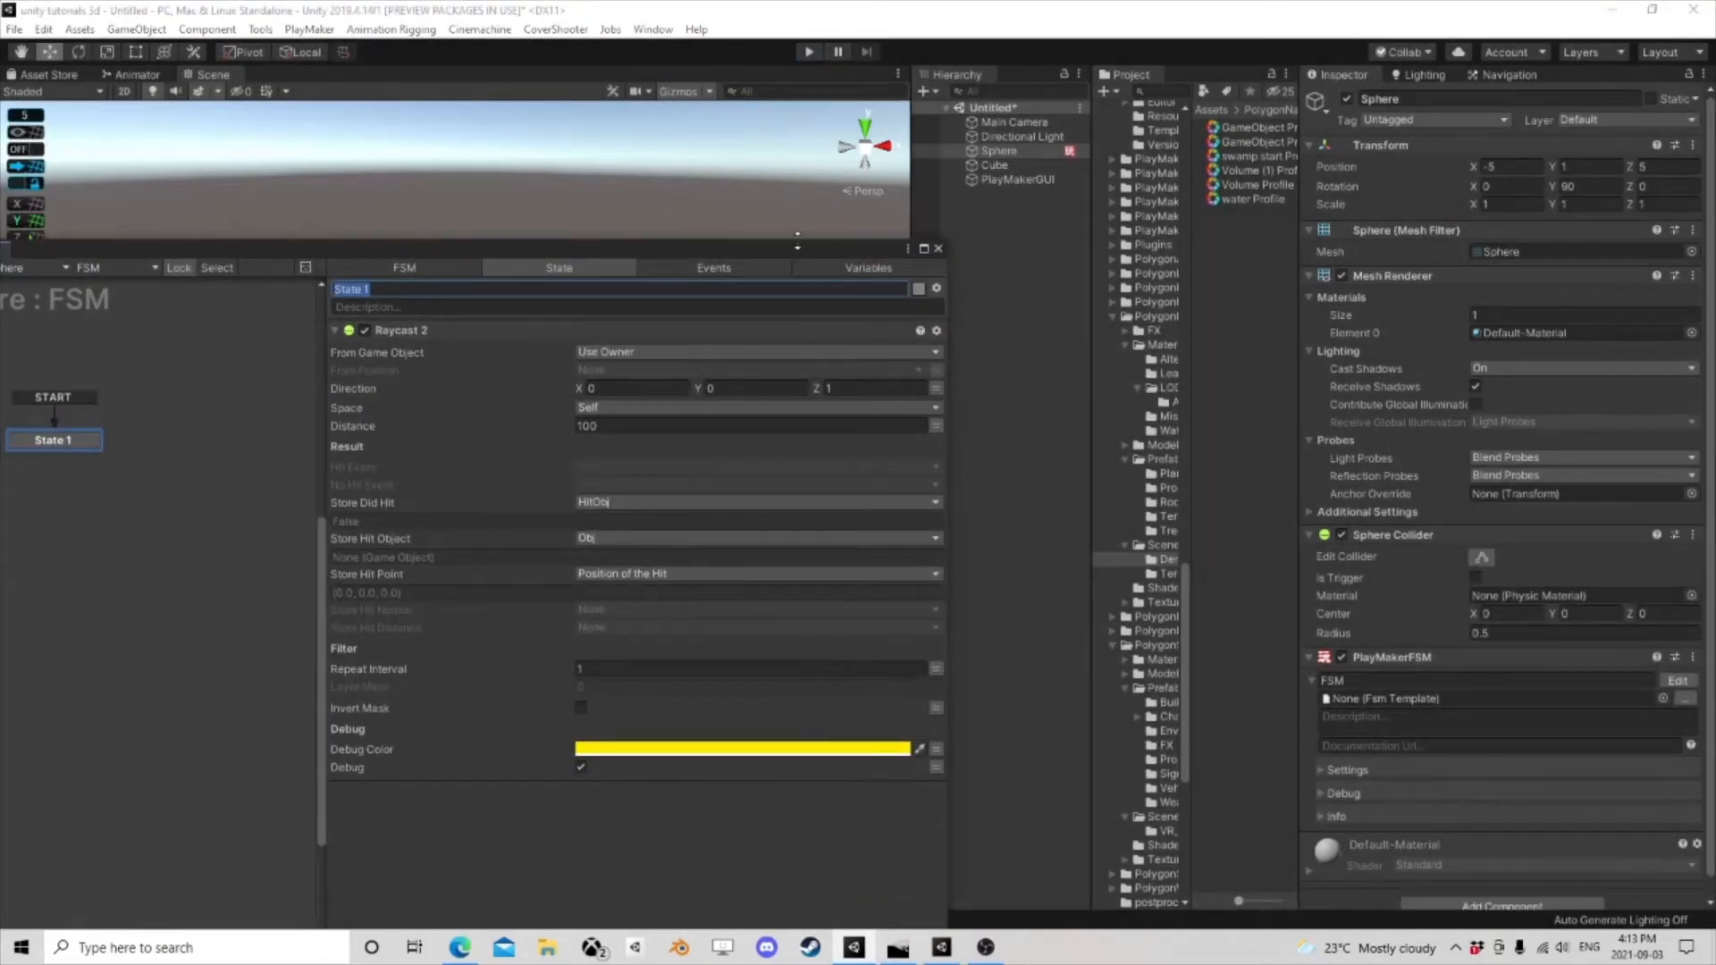
{"action": "left_click_drag", "start_coordinate": [796, 243], "coordinate": [799, 208]}
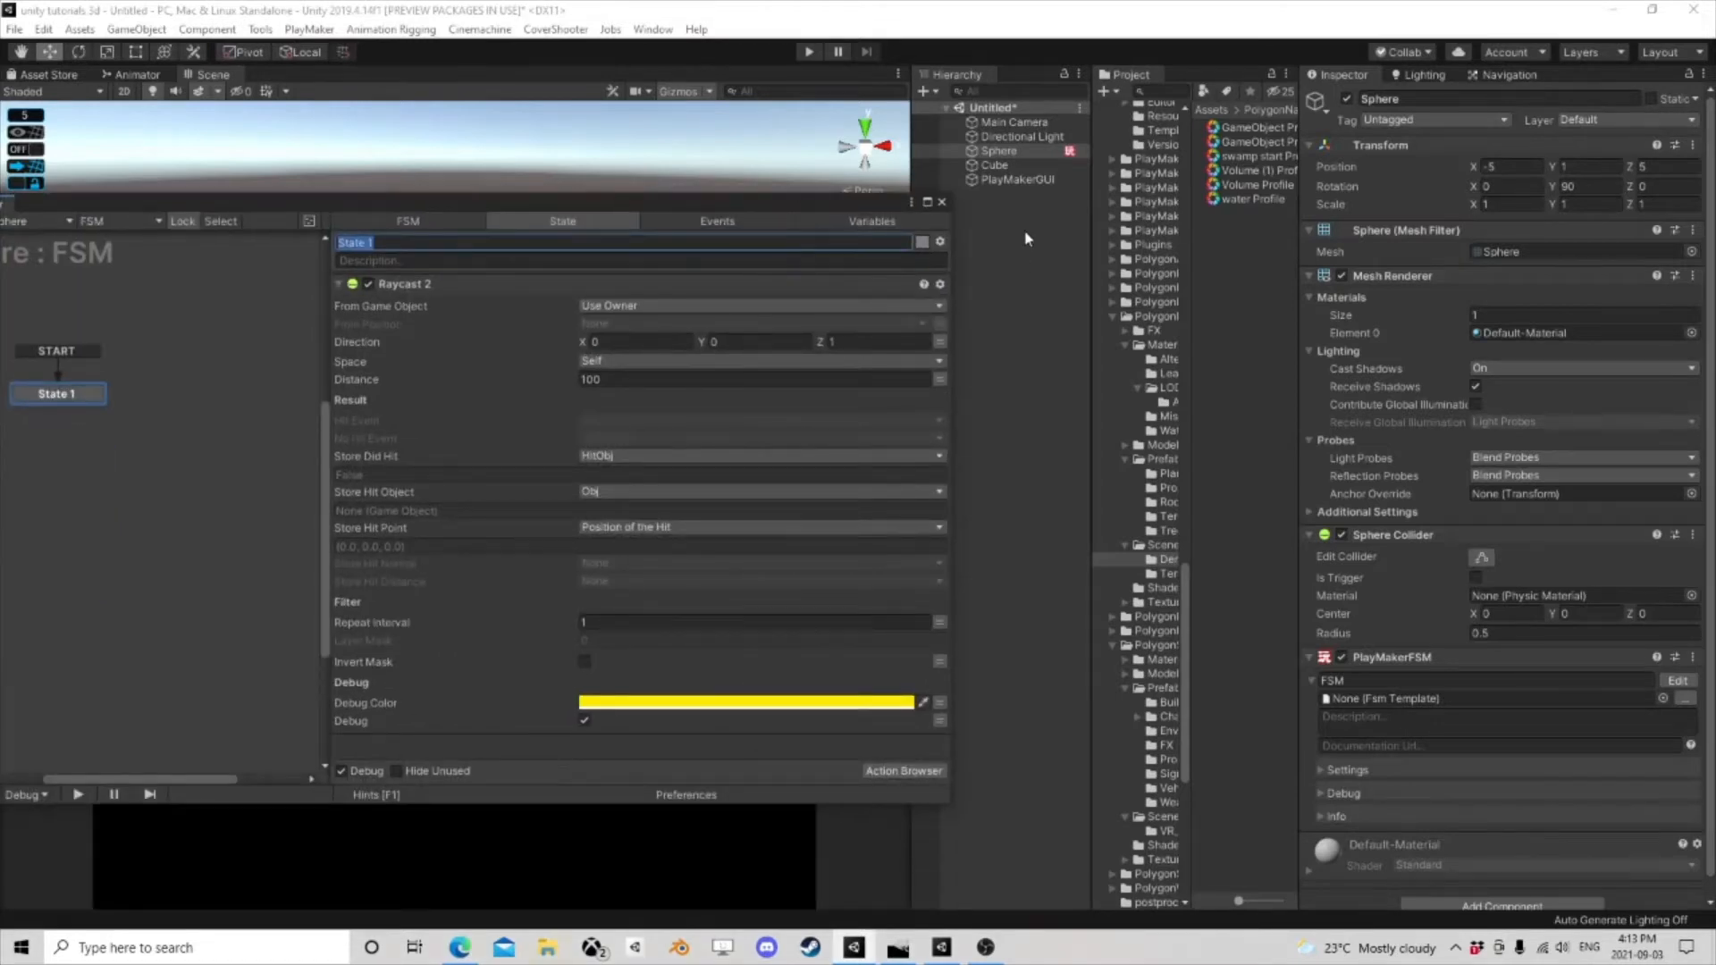
{"action": "right_click", "coordinate": [1001, 242]}
{"action": "mouse_move", "coordinate": [1080, 434]}
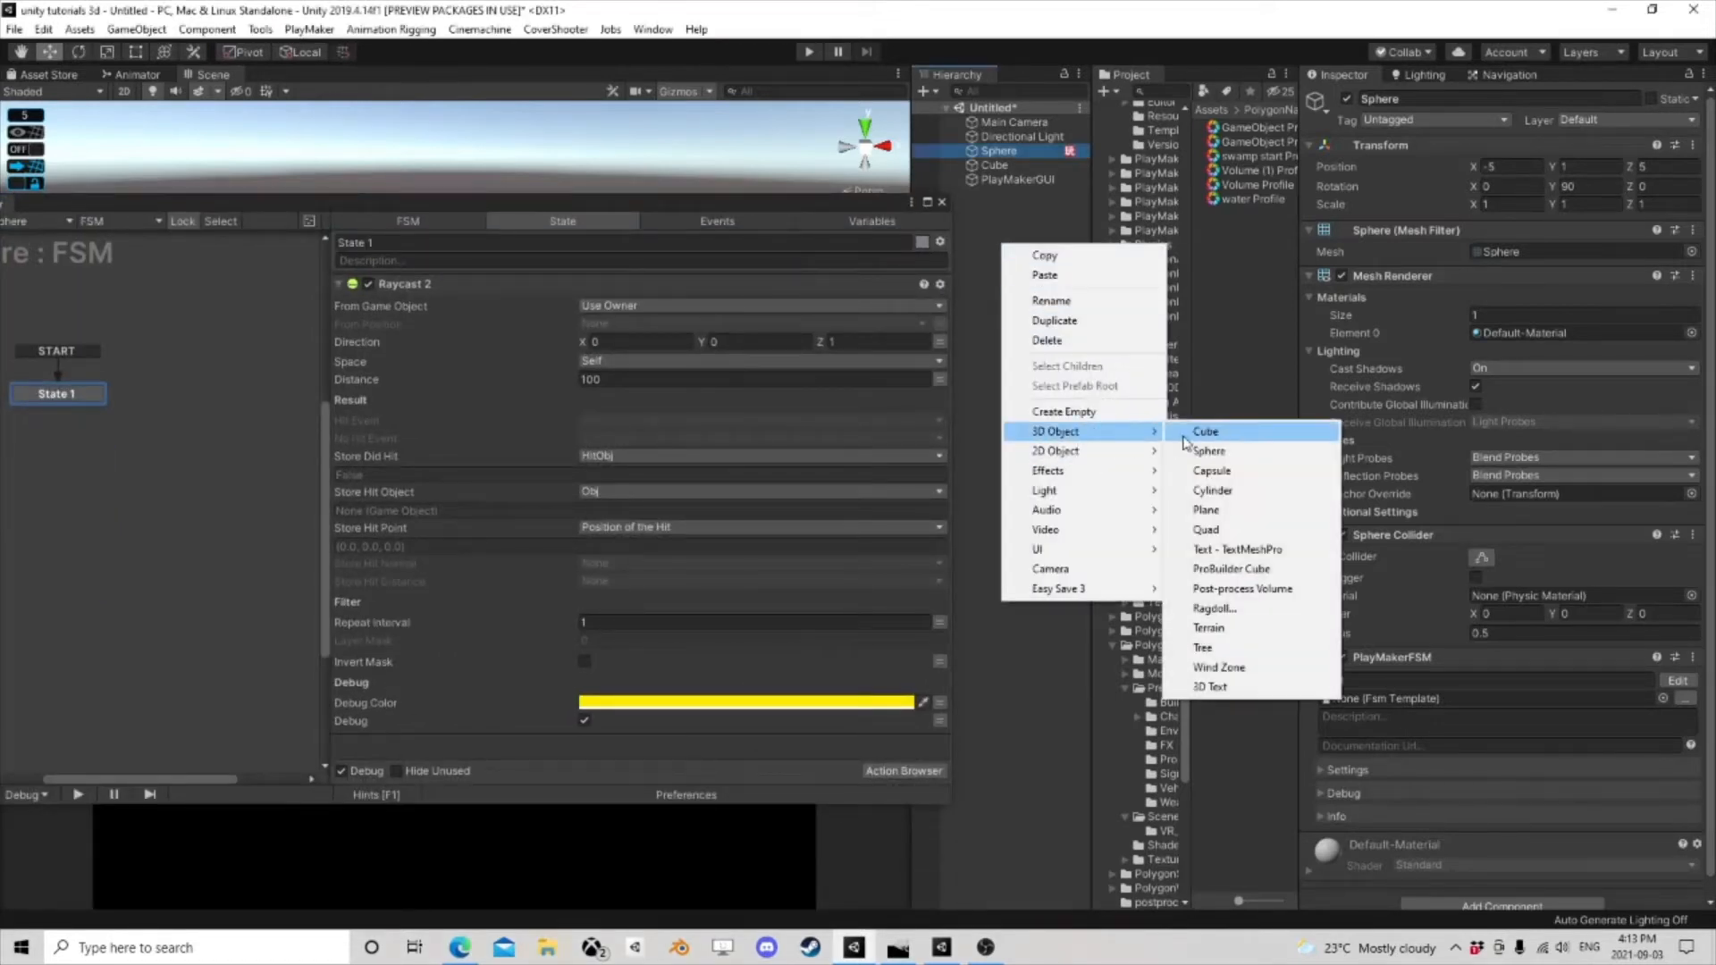
{"action": "left_click", "coordinate": [1208, 451]}
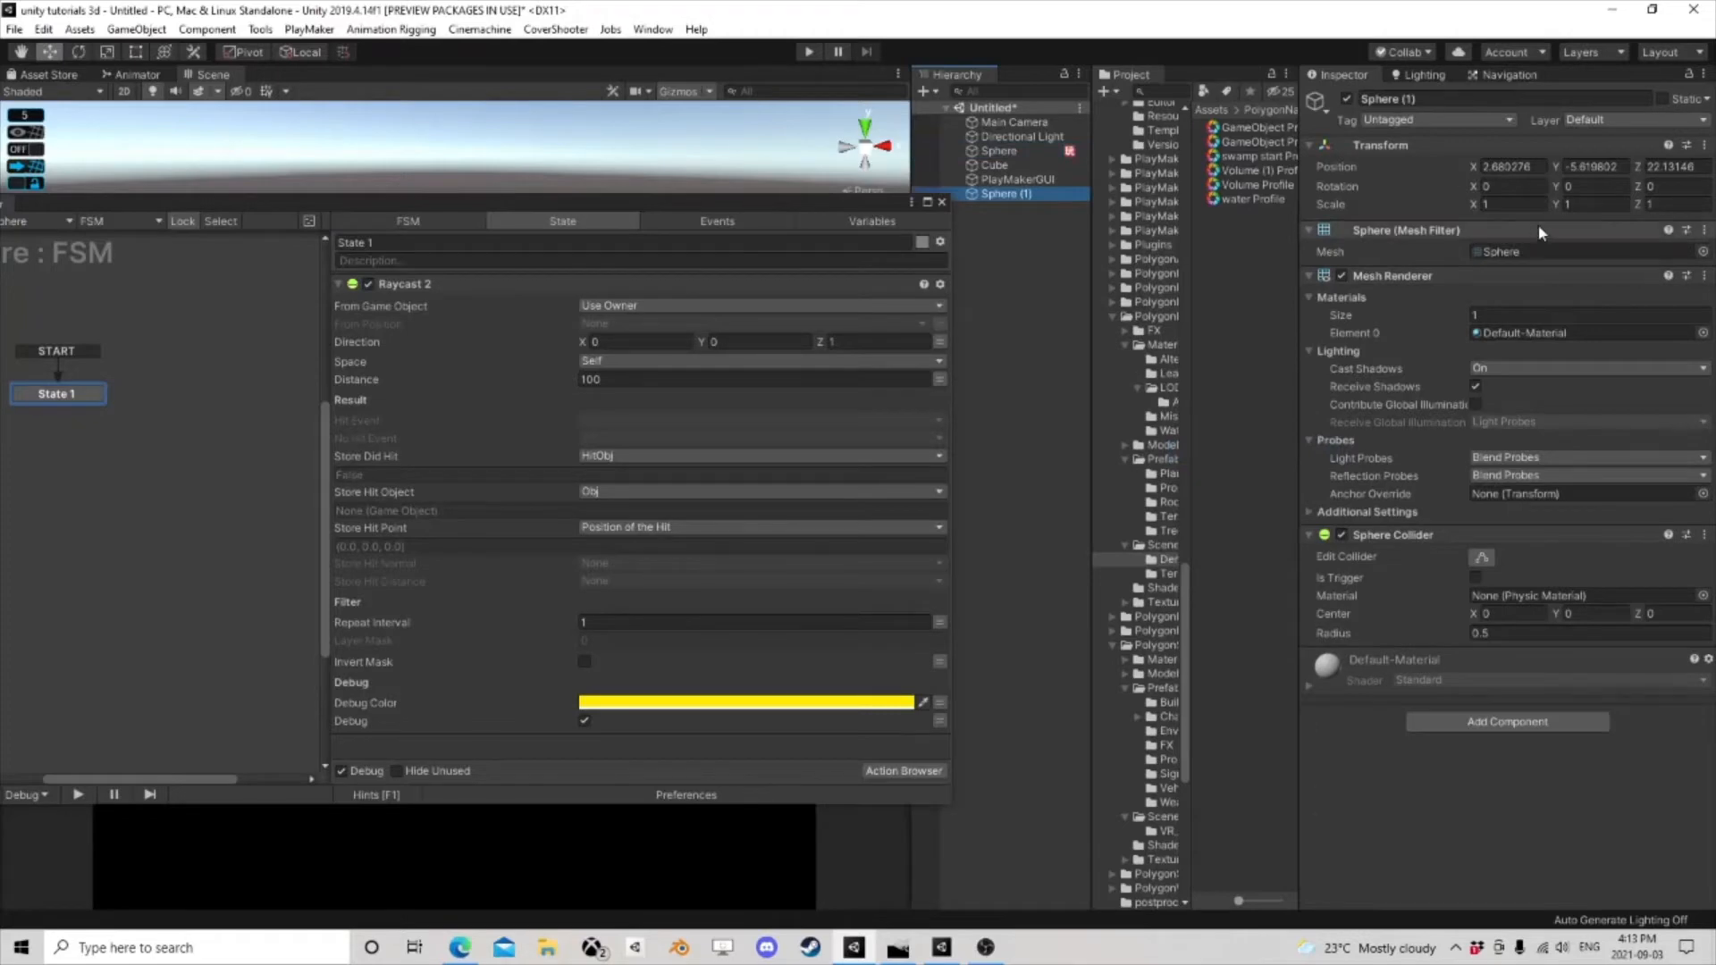
{"action": "left_click", "coordinate": [1515, 204]}
{"action": "type", "text": "0.1"}
{"action": "key", "text": "Tab"}
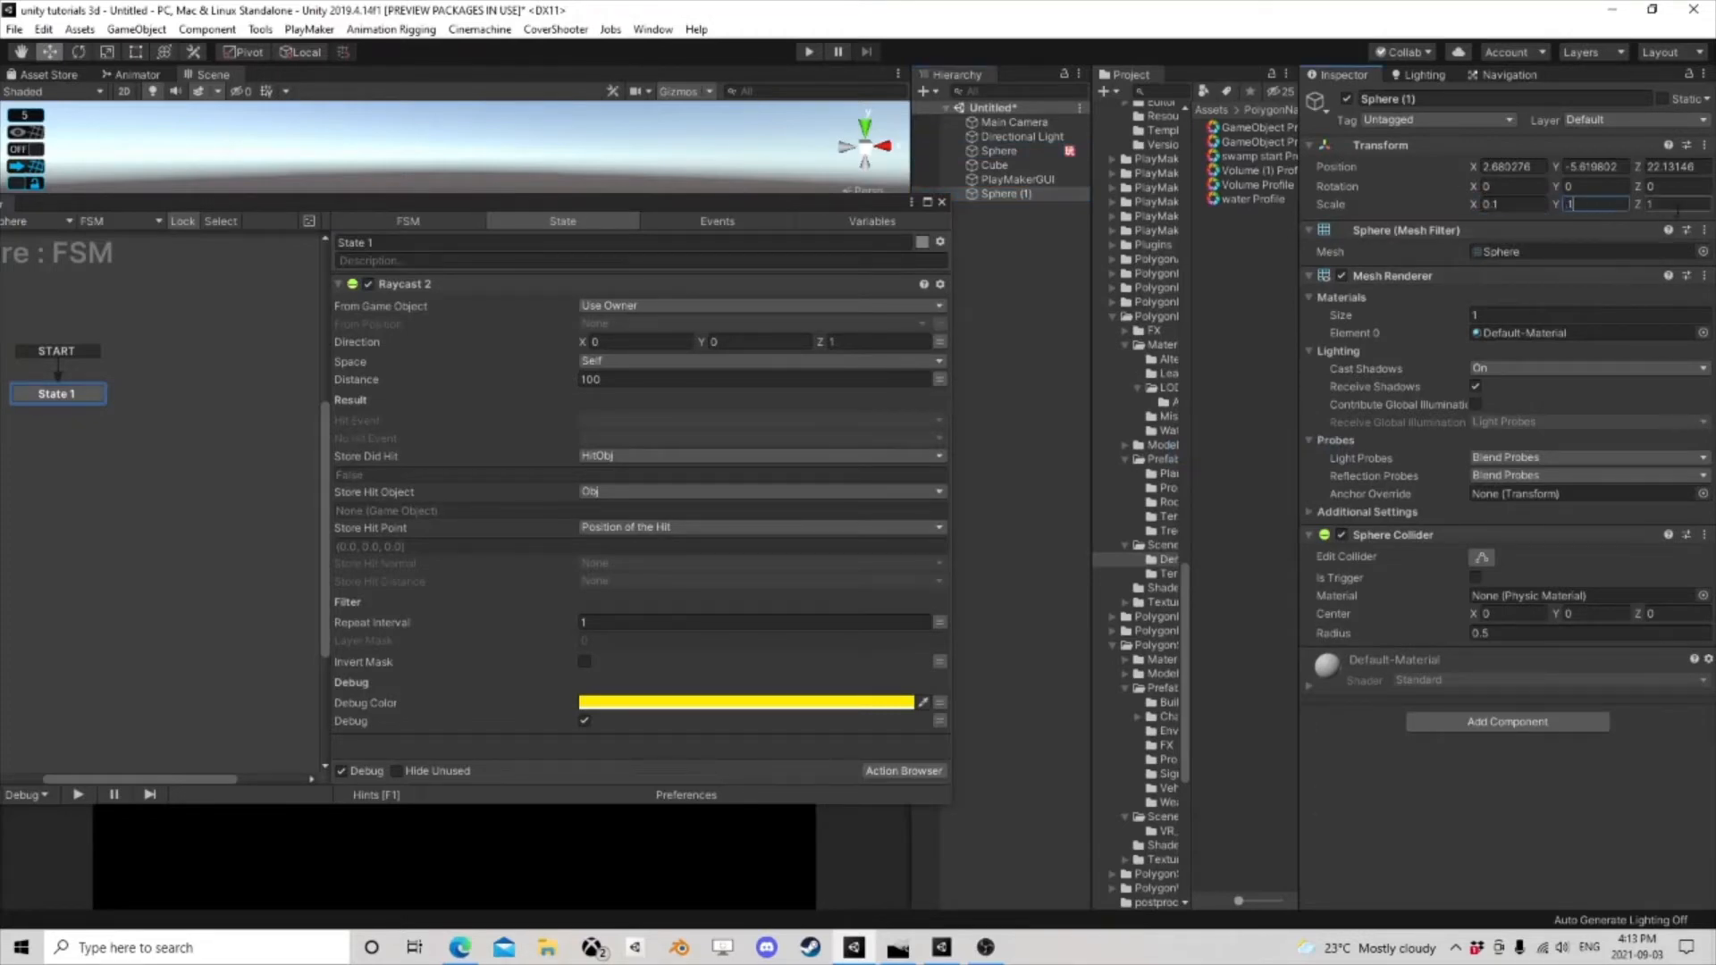
{"action": "type", "text": "0.1"}
{"action": "key", "text": "Tab"}
{"action": "type", "text": "0.1"}
- Add a Set Position action to State 1 and specify Sphere (1) as its game object
{"action": "left_click", "coordinate": [905, 771]}
{"action": "type", "text": "set pos"}
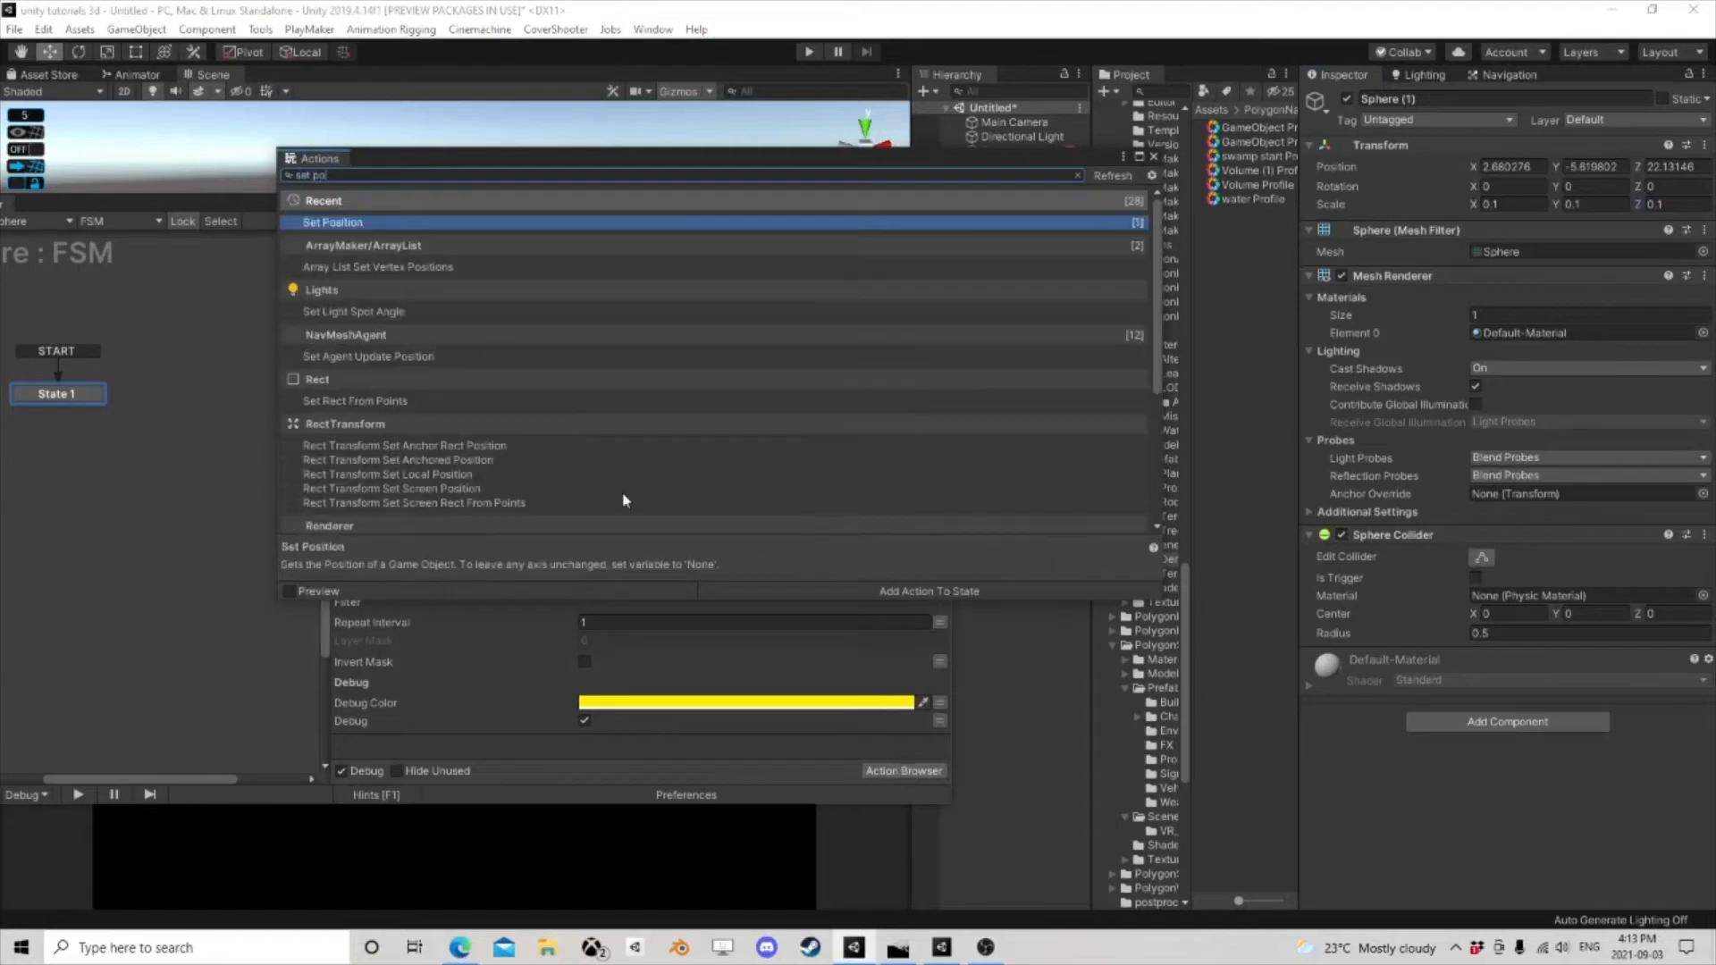
{"action": "double_click", "coordinate": [401, 226]}
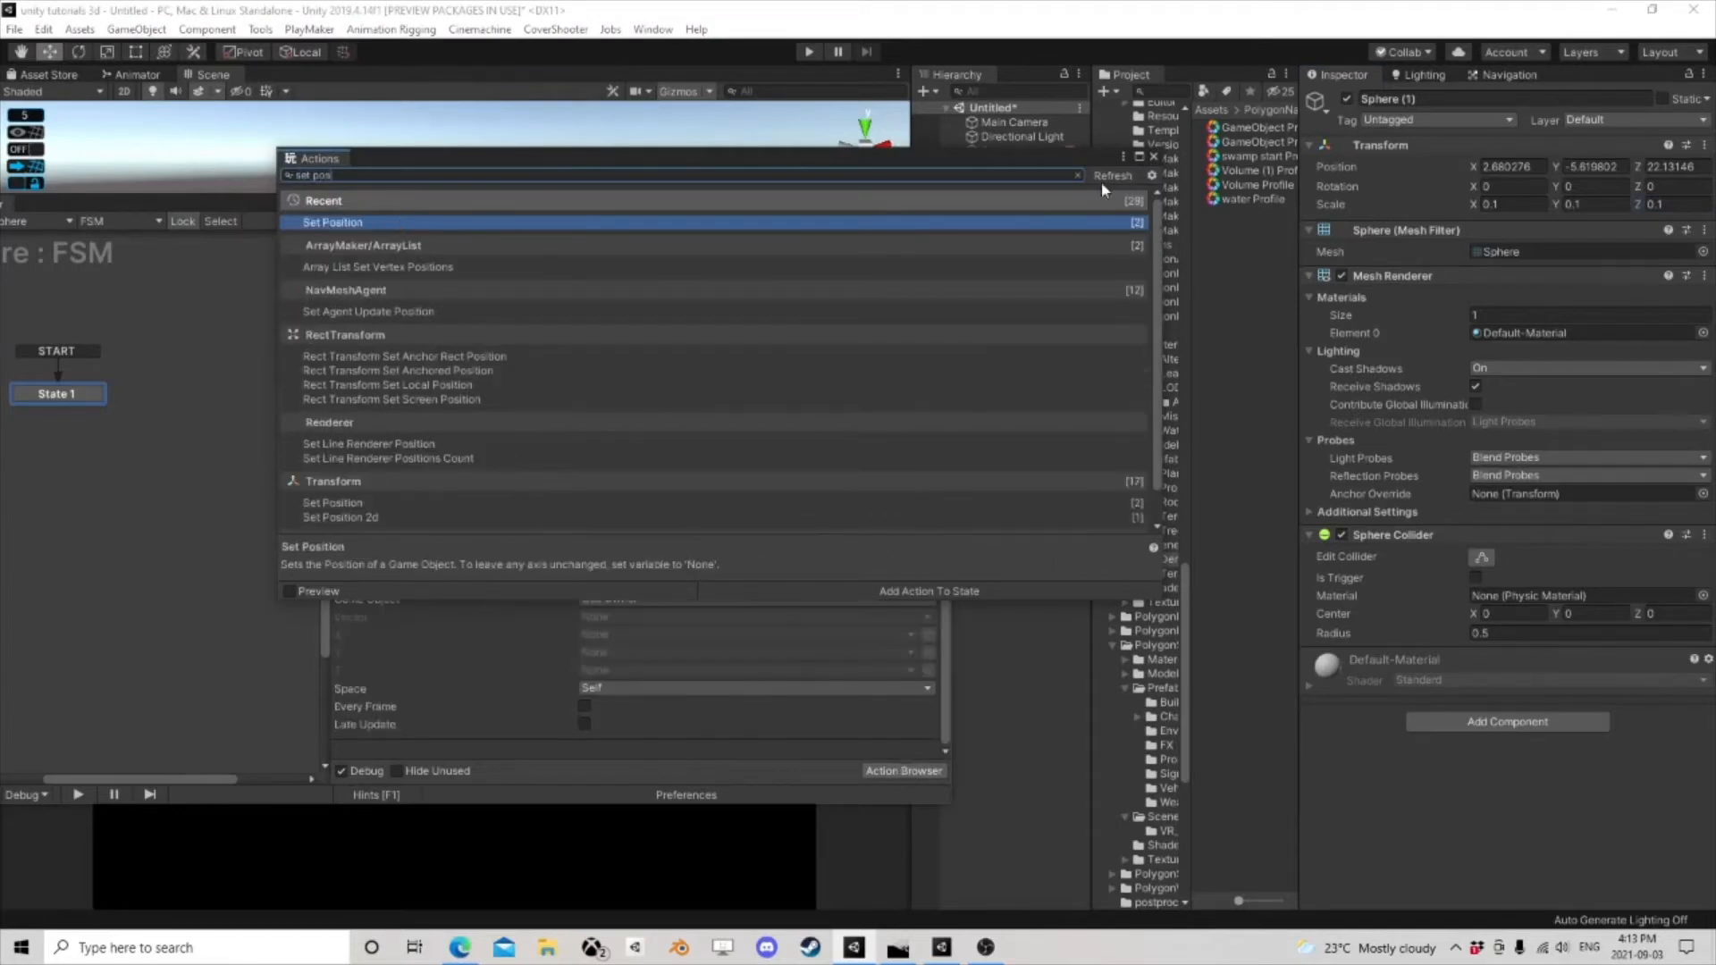
{"action": "left_click", "coordinate": [1154, 158]}
{"action": "left_click", "coordinate": [652, 598]}
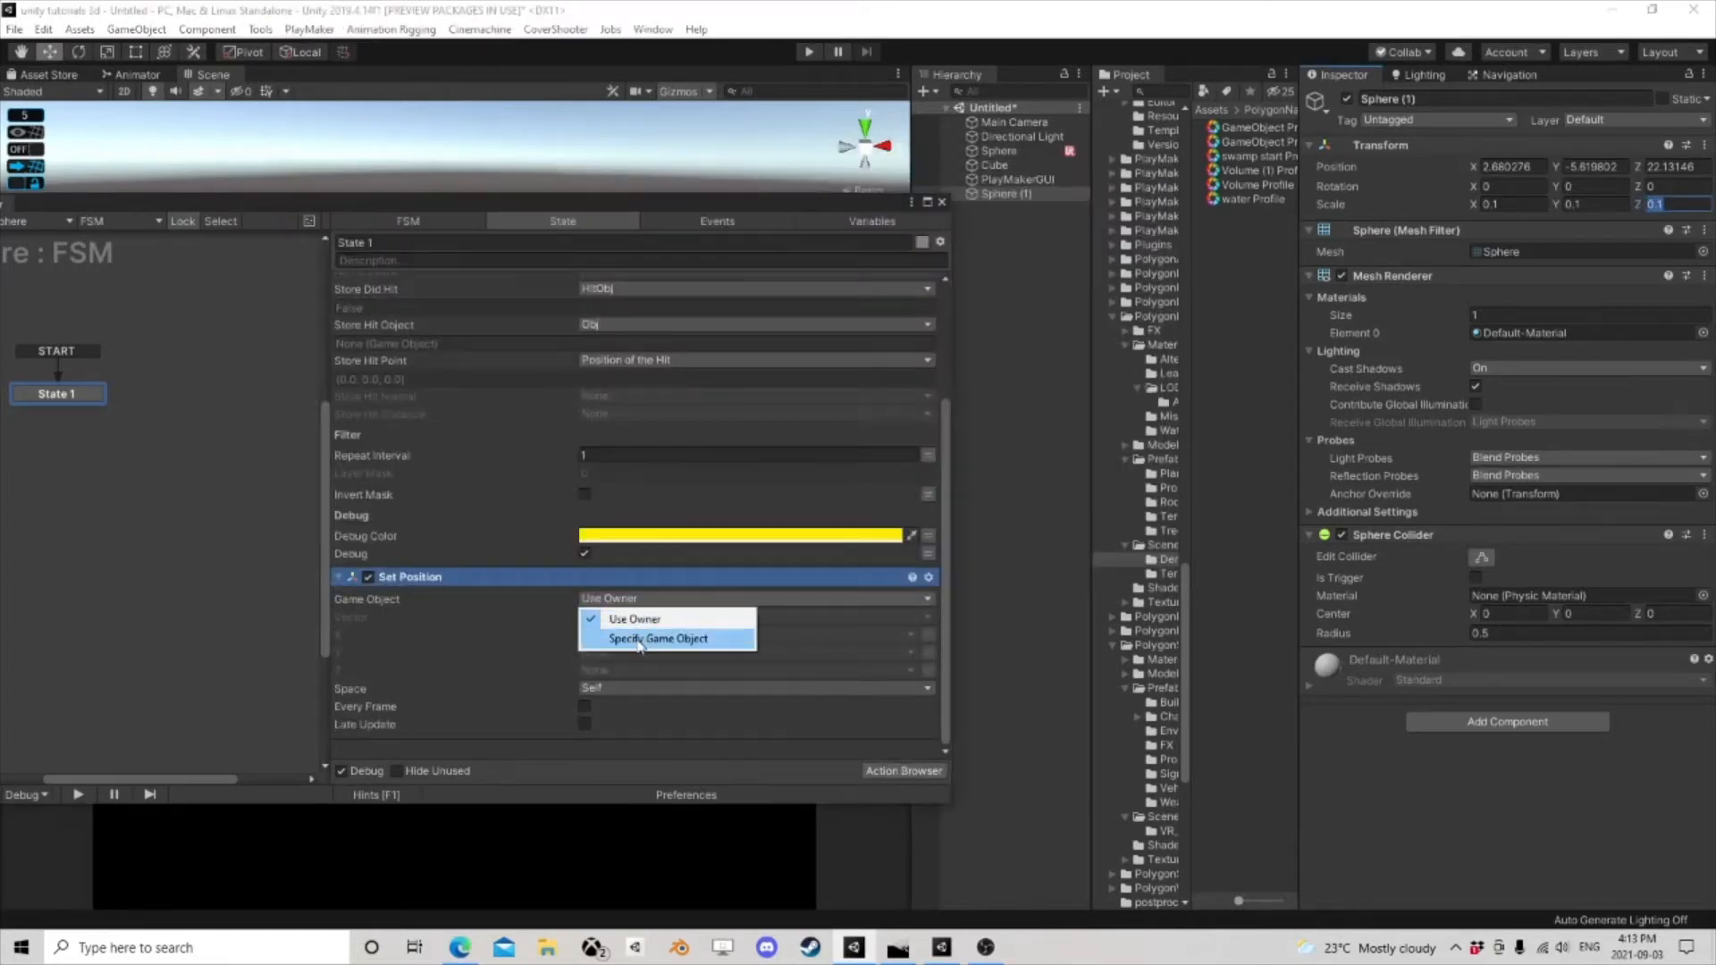
{"action": "left_click", "coordinate": [640, 638]}
{"action": "left_click", "coordinate": [1001, 202]}
{"action": "left_click_drag", "start_coordinate": [1011, 191], "coordinate": [679, 618]}
- Set the Set Position space to World, use Position of the Hit as its vector, and enable Every Frame
{"action": "left_click", "coordinate": [633, 707]}
{"action": "left_click", "coordinate": [617, 733]}
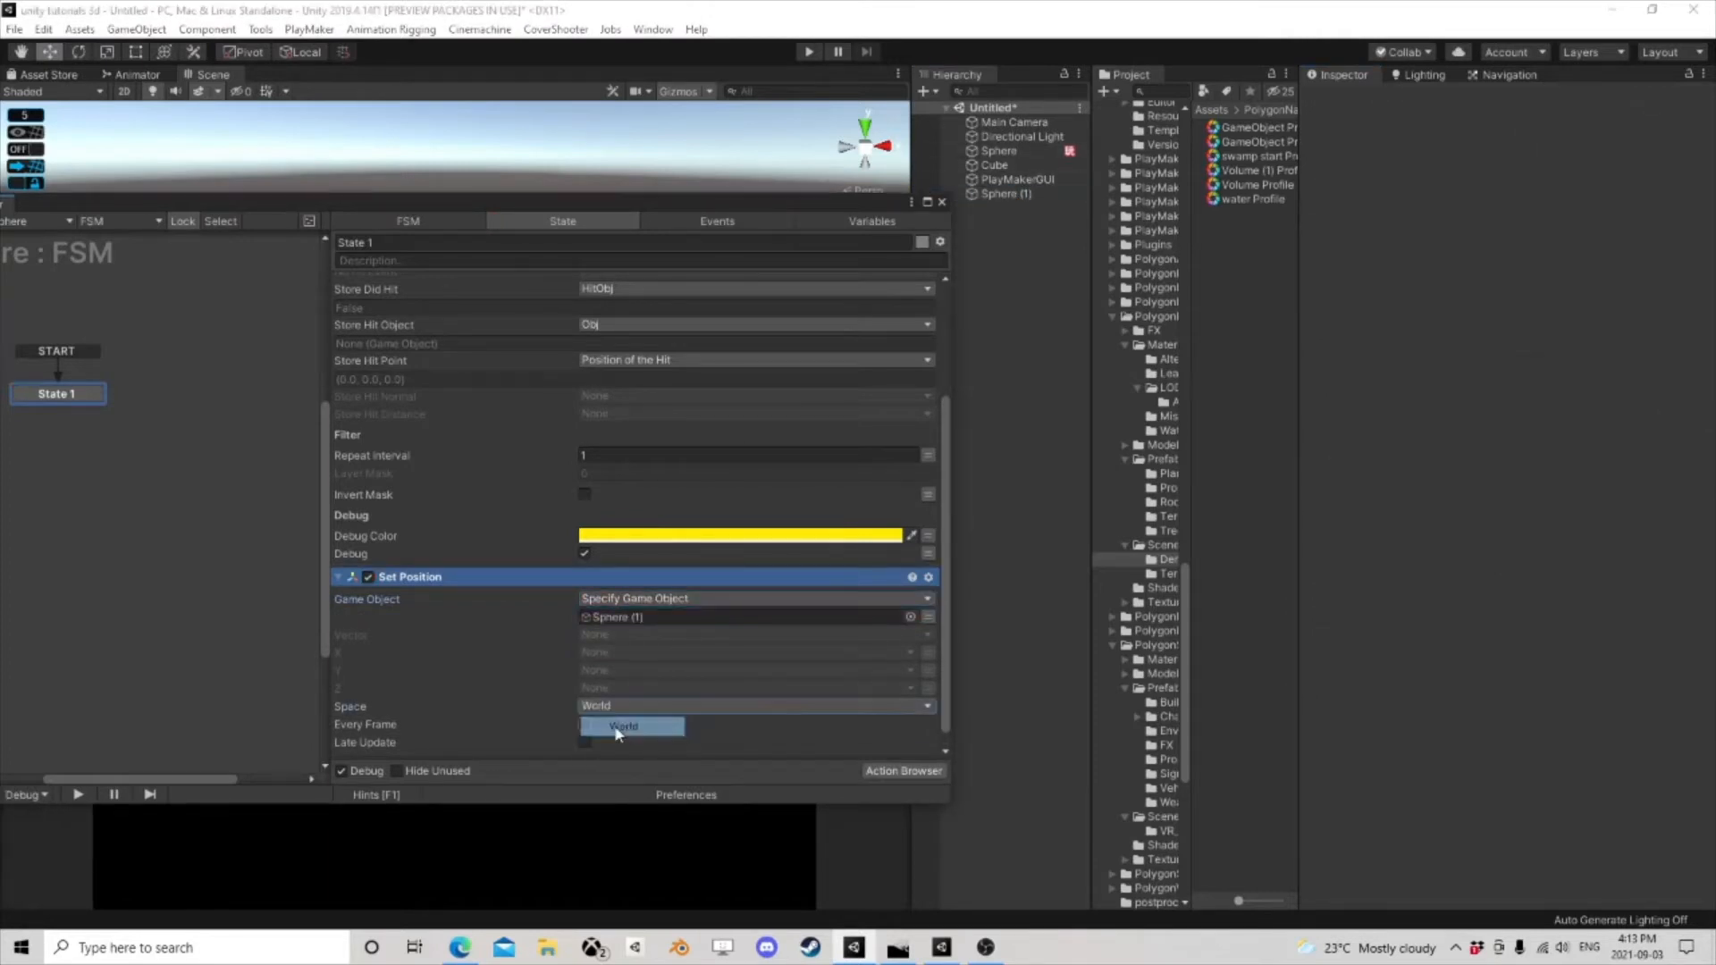
{"action": "left_click", "coordinate": [615, 635]}
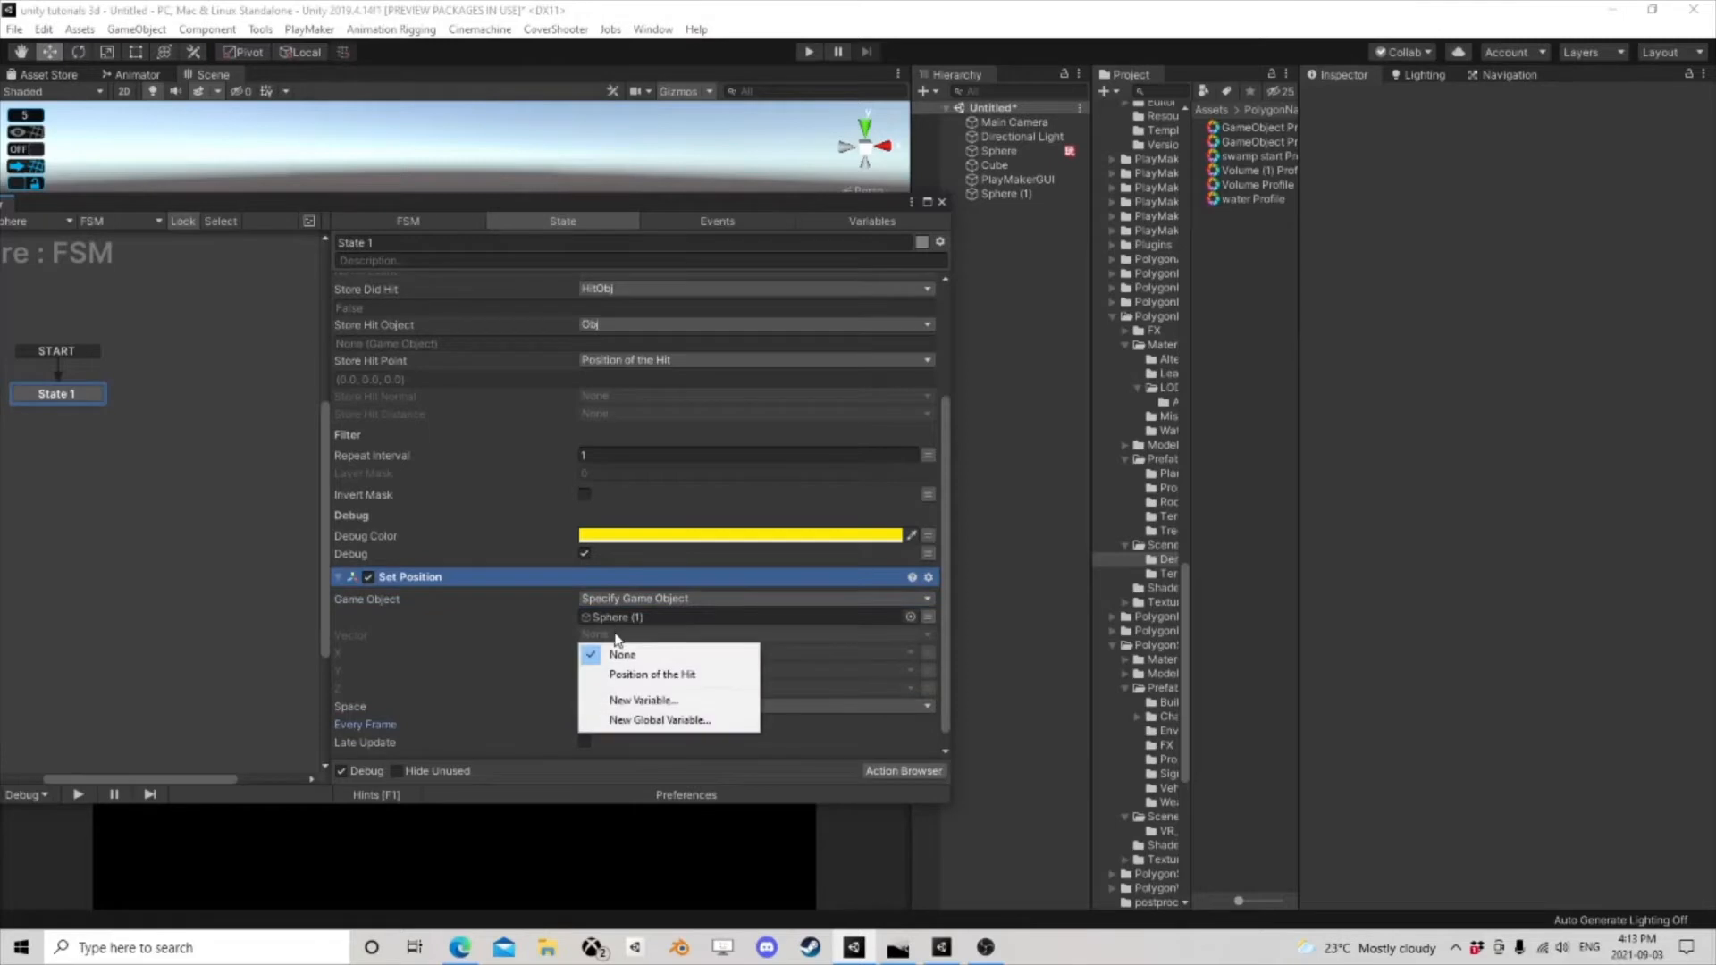
{"action": "left_click", "coordinate": [632, 675]}
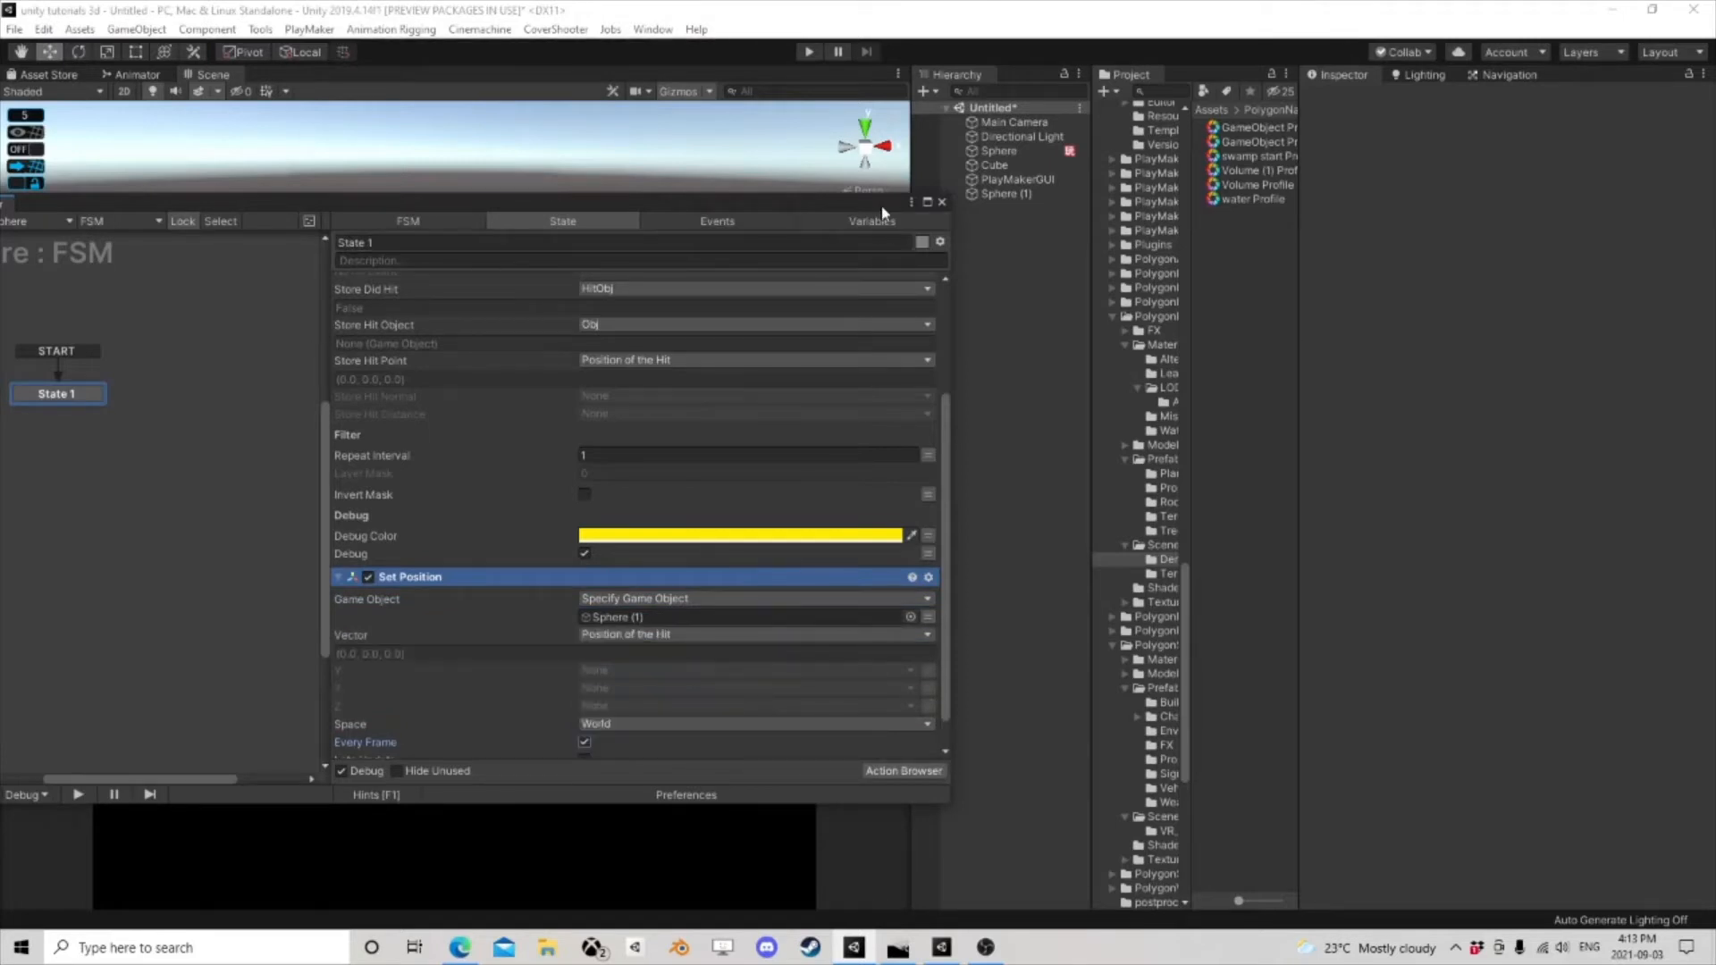
- Play the scene, pause it to inspect the small sphere along the ray and the raycast's stored hit values, and stop playback
{"action": "left_click_drag", "start_coordinate": [885, 211], "coordinate": [903, 355]}
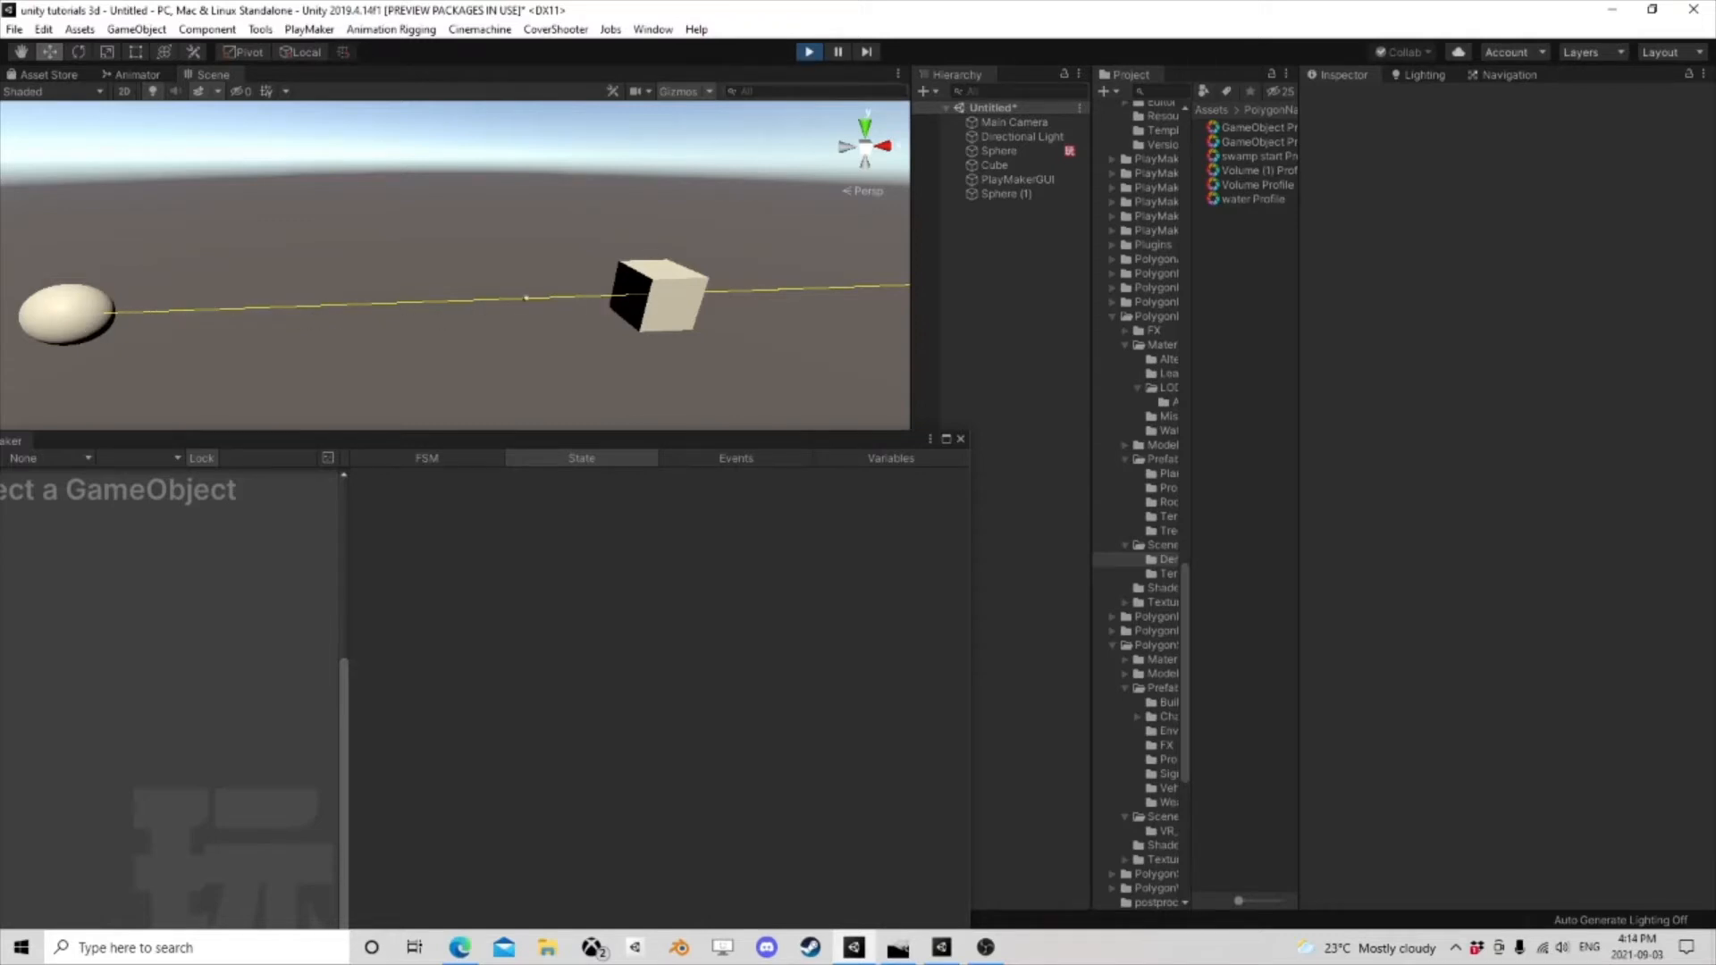
{"action": "left_click", "coordinate": [1019, 152]}
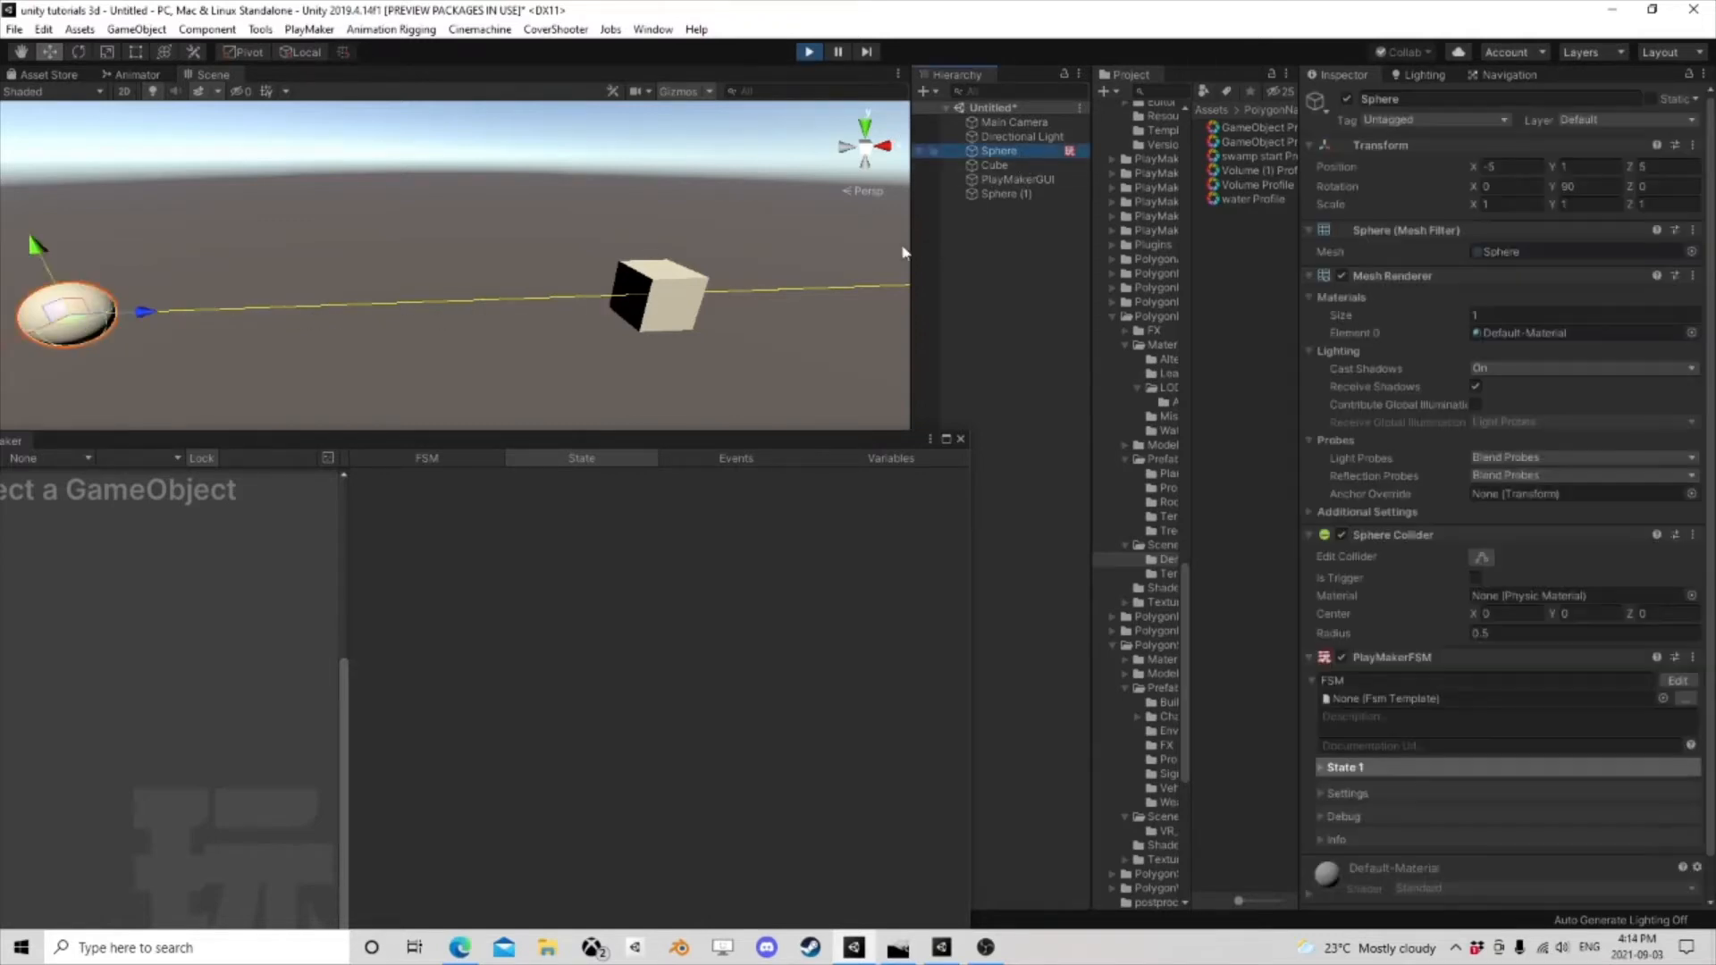
{"action": "left_click_drag", "start_coordinate": [671, 435], "coordinate": [685, 390]}
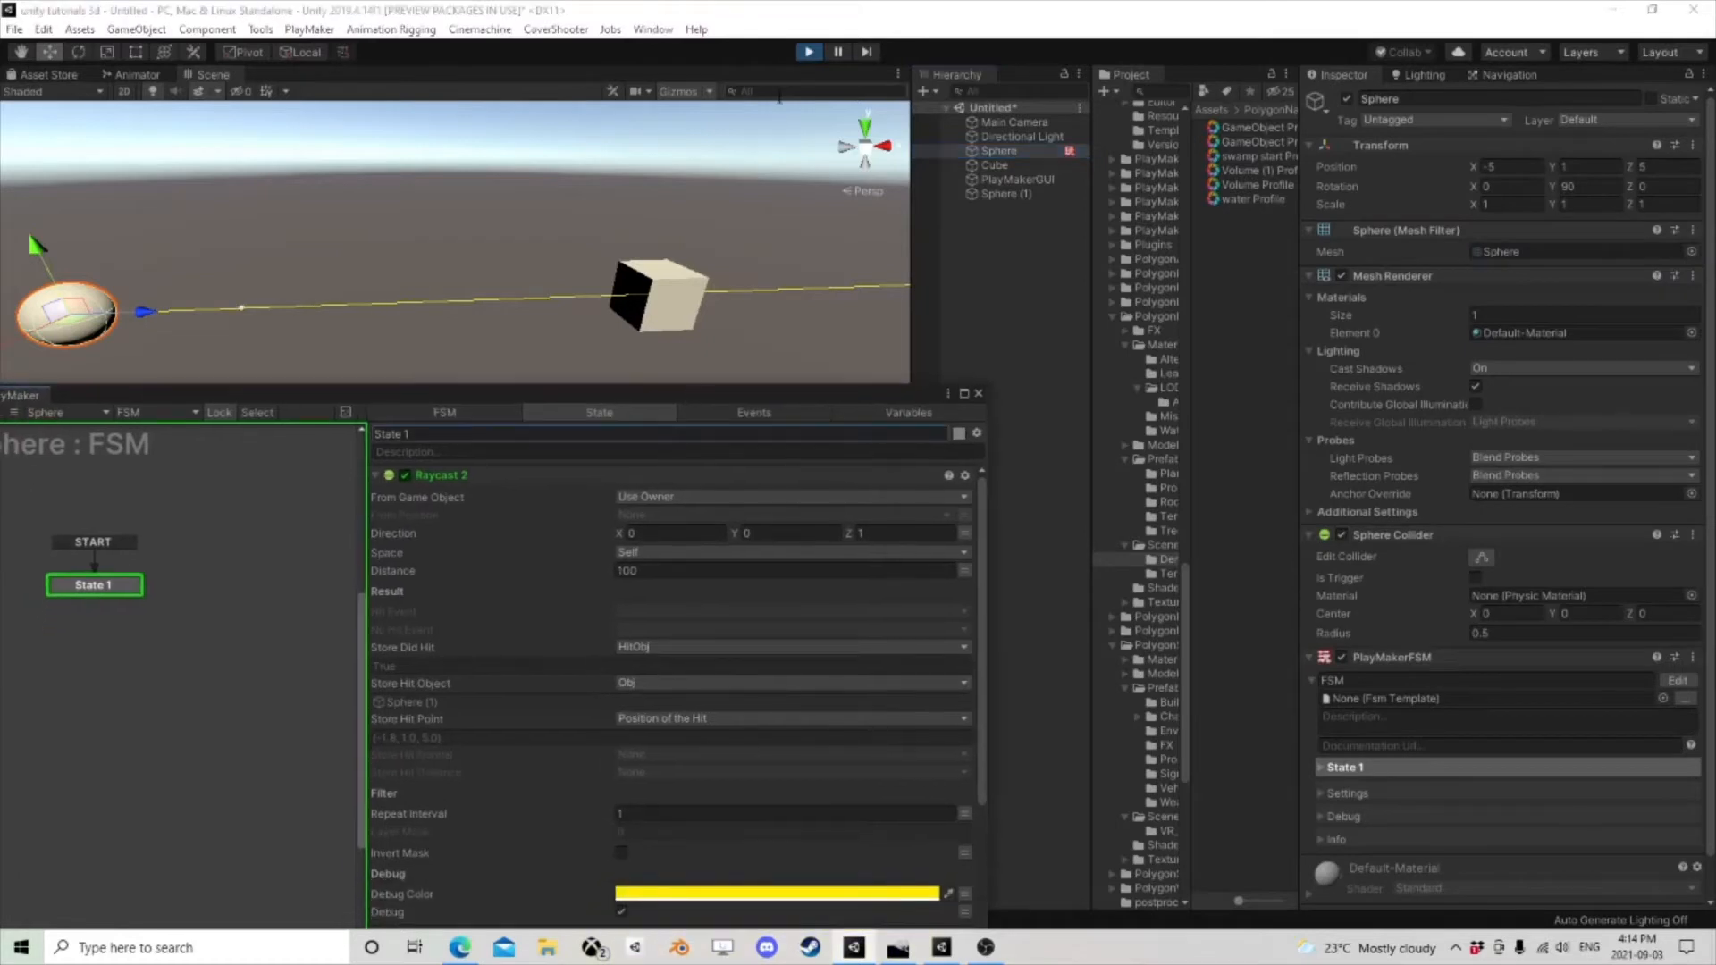
{"action": "left_click", "coordinate": [839, 53]}
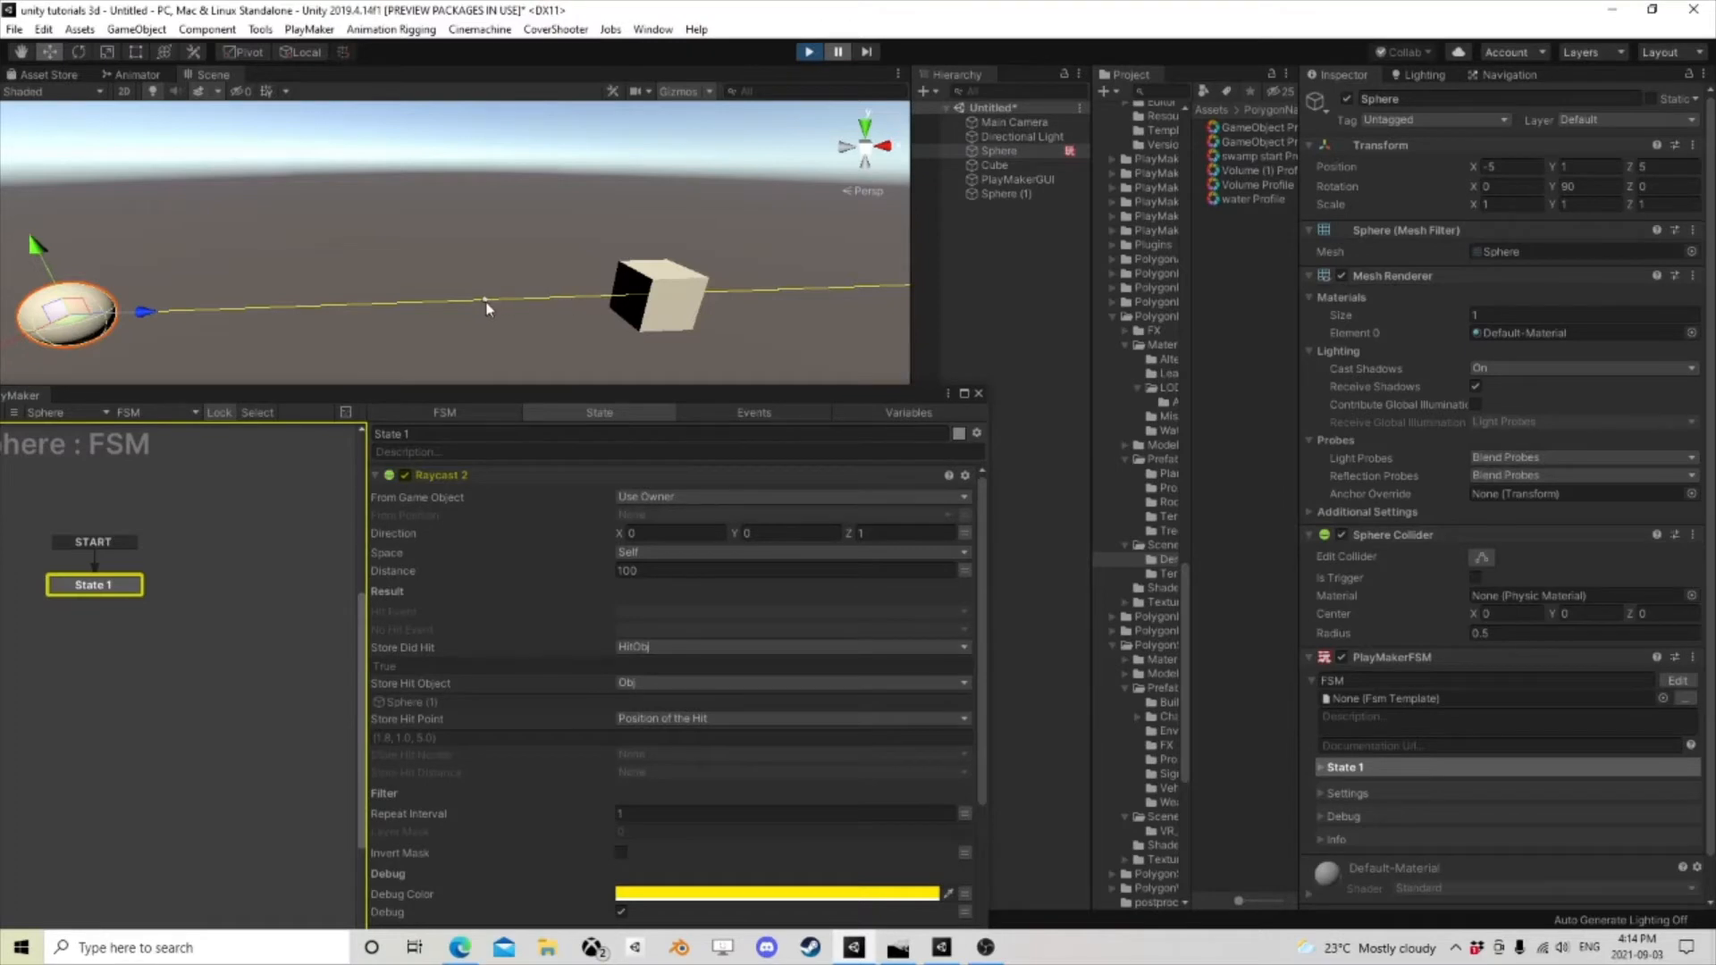
{"action": "scroll", "coordinate": [485, 309], "scroll_direction": "up", "scroll_amount": 5}
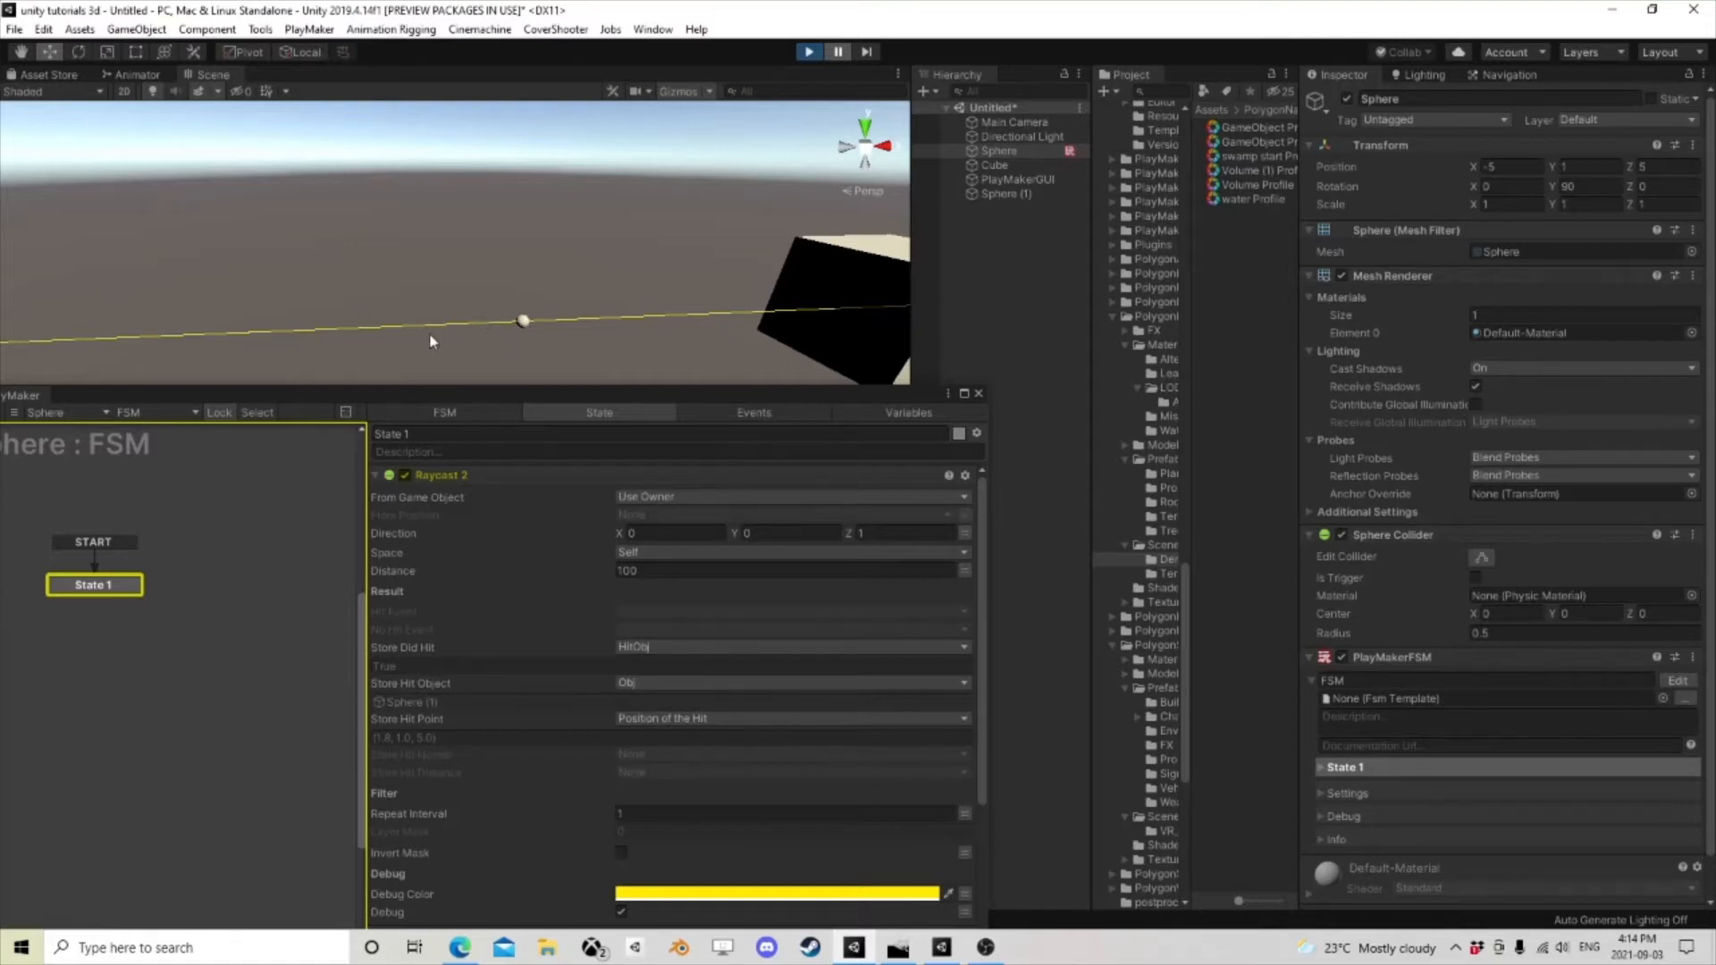
{"action": "left_click_drag", "start_coordinate": [606, 395], "coordinate": [627, 279]}
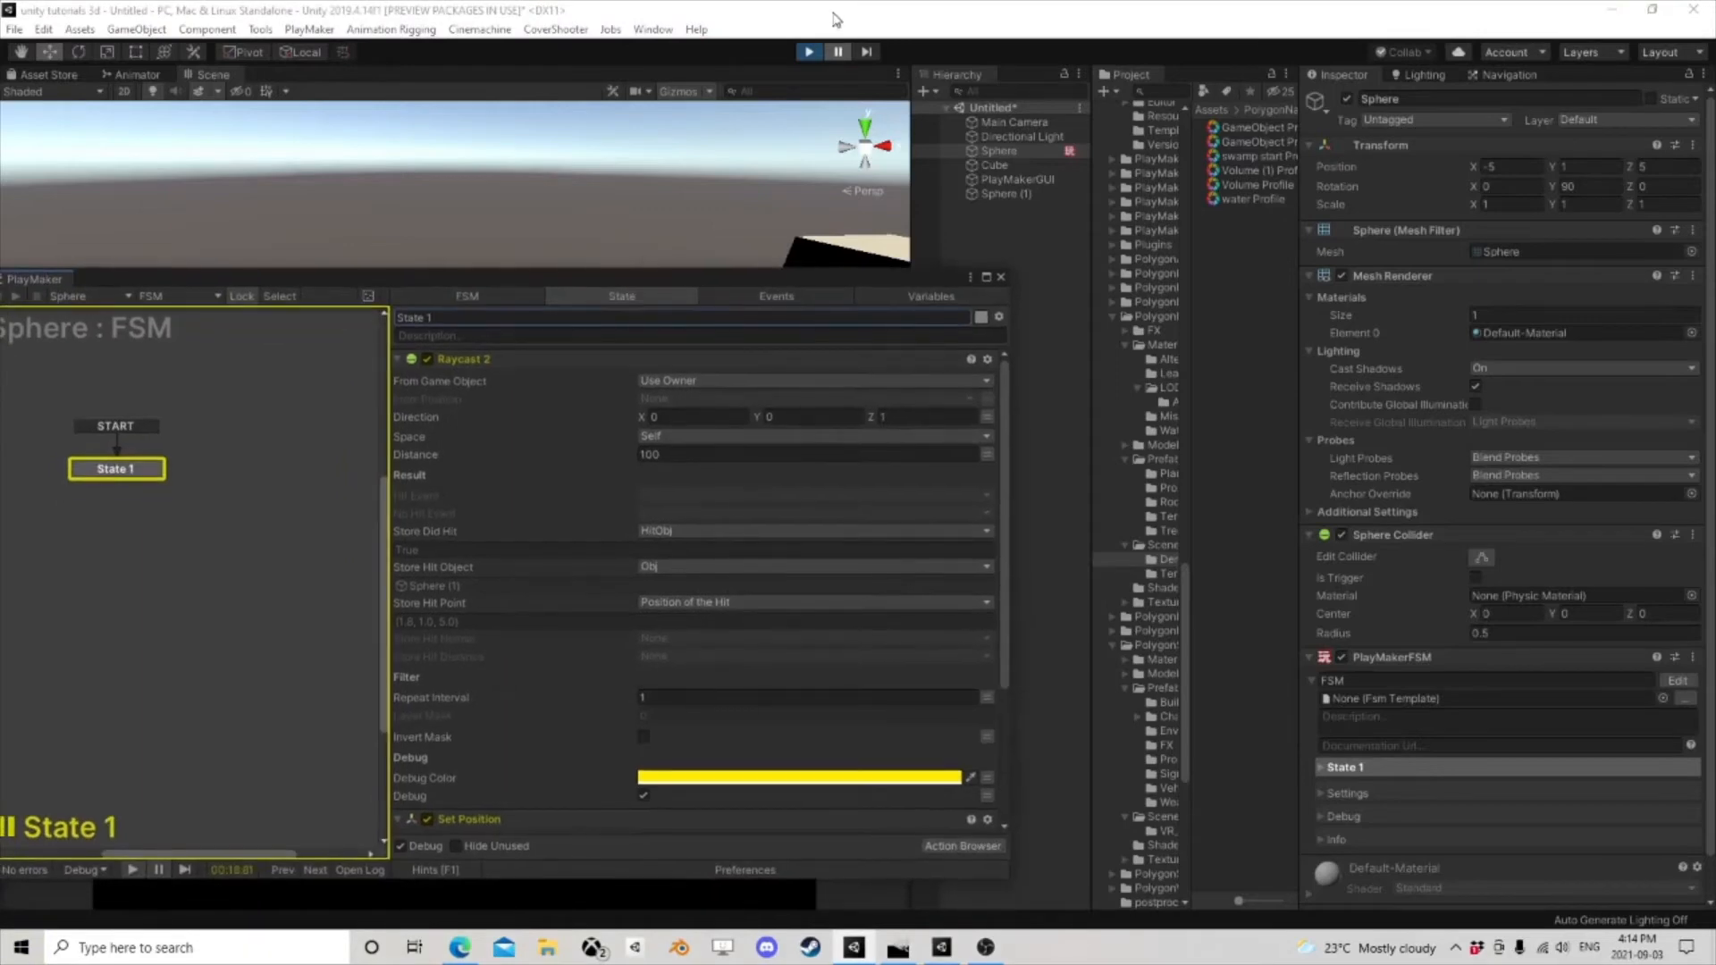
{"action": "left_click", "coordinate": [807, 52]}
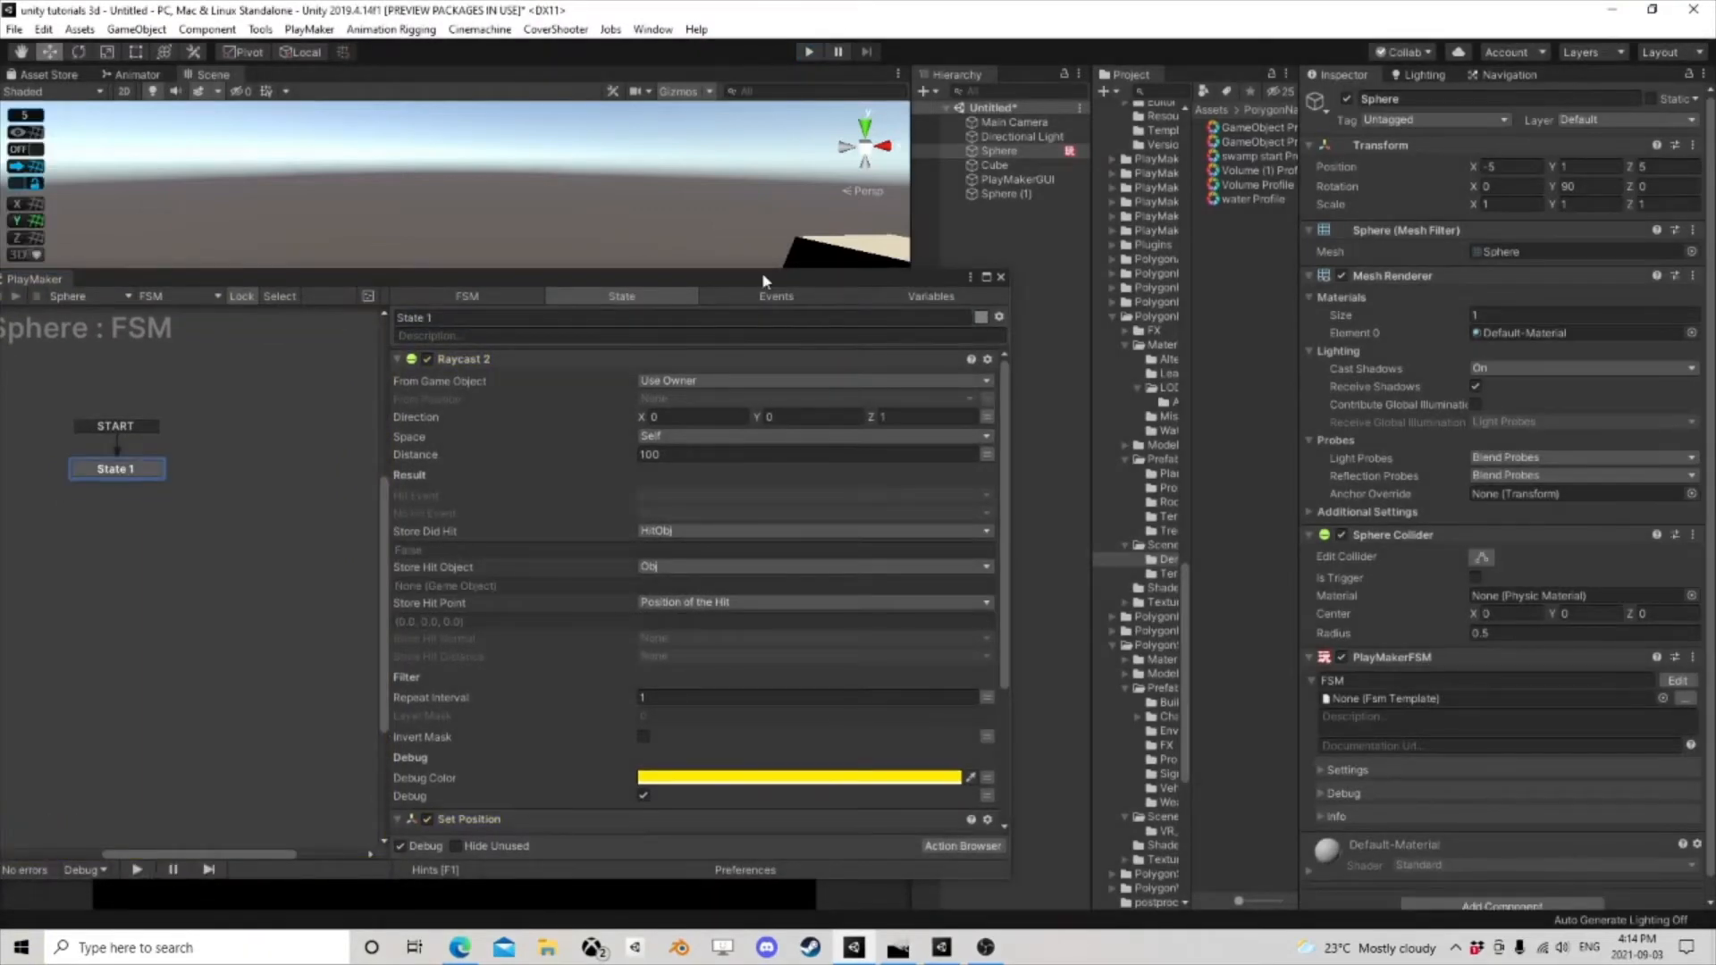
- Assign Sphere (1) to the Zone layer
{"action": "left_click_drag", "start_coordinate": [762, 272], "coordinate": [780, 350]}
{"action": "scroll", "coordinate": [506, 633], "scroll_direction": "down", "scroll_amount": 4}
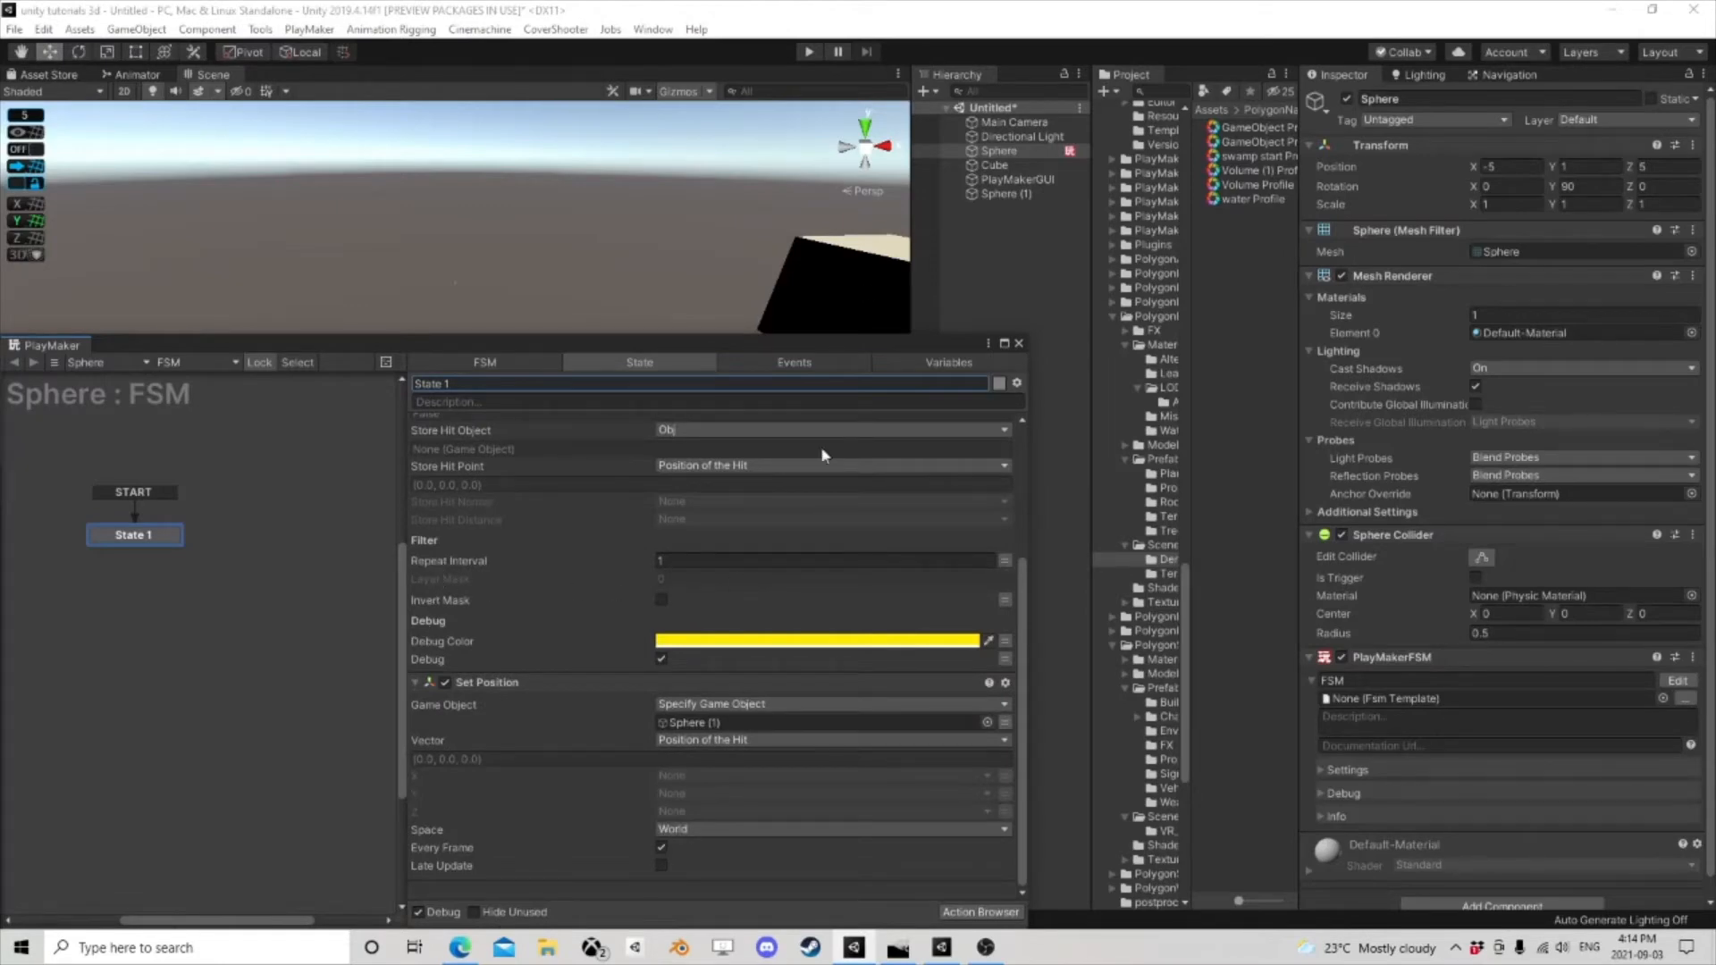
{"action": "left_click_drag", "start_coordinate": [880, 340], "coordinate": [835, 394]}
{"action": "left_click", "coordinate": [1010, 193]}
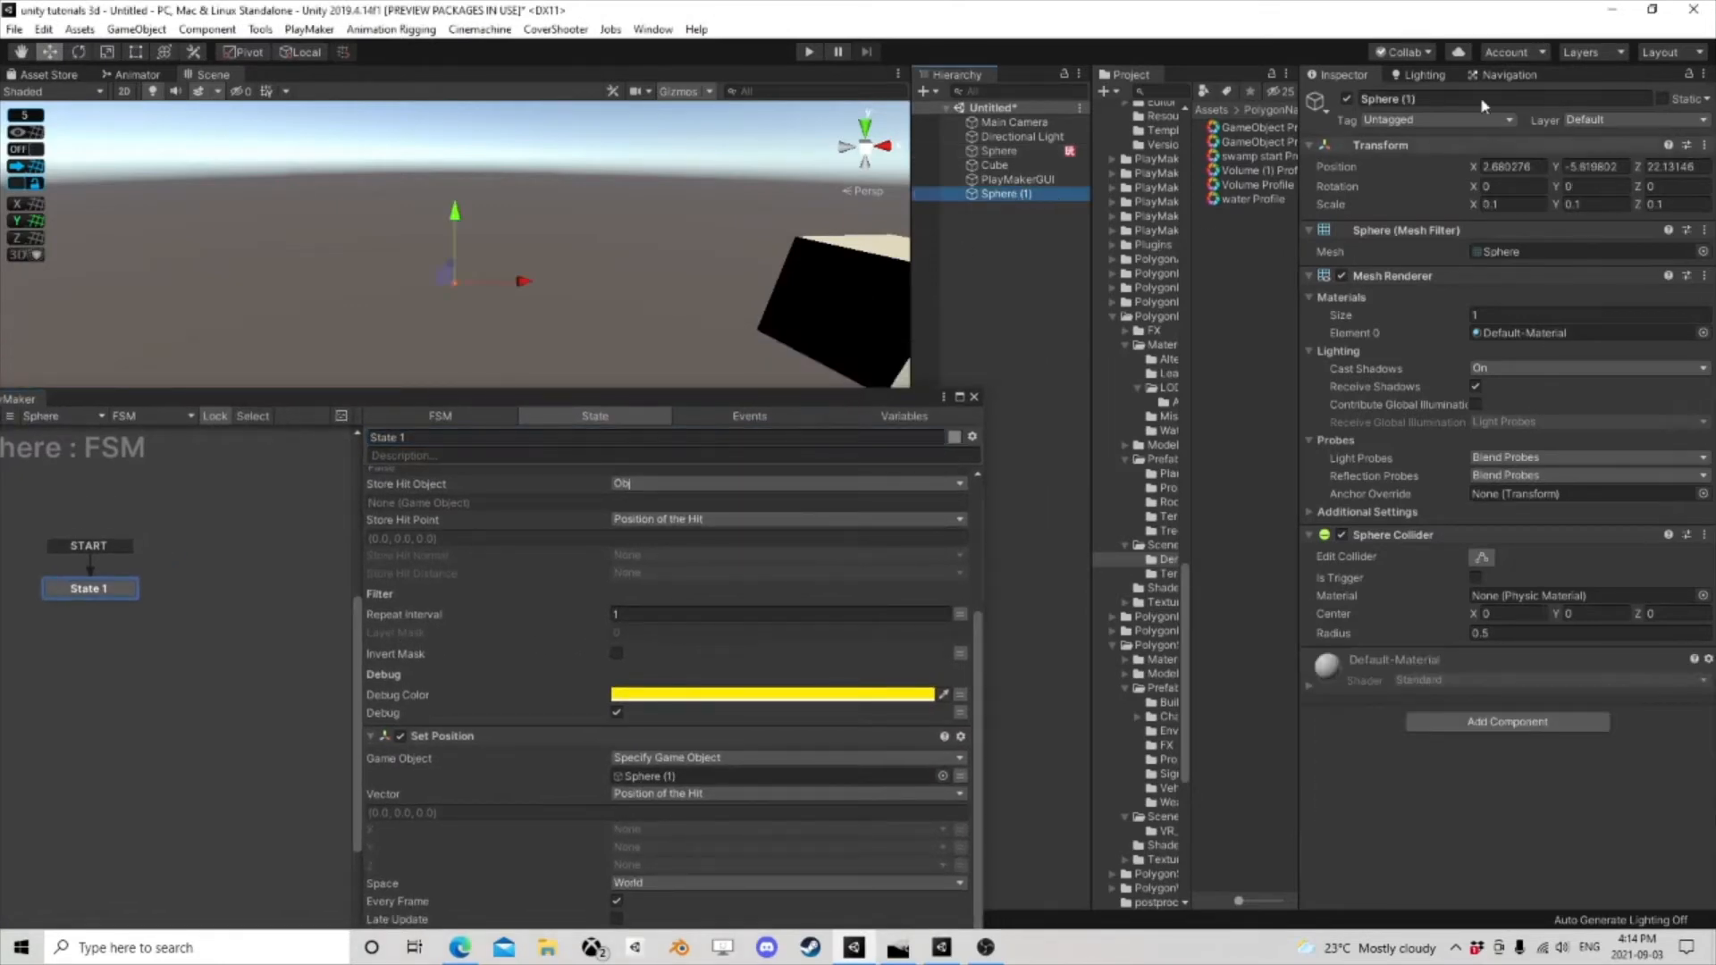
{"action": "left_click", "coordinate": [1591, 120]}
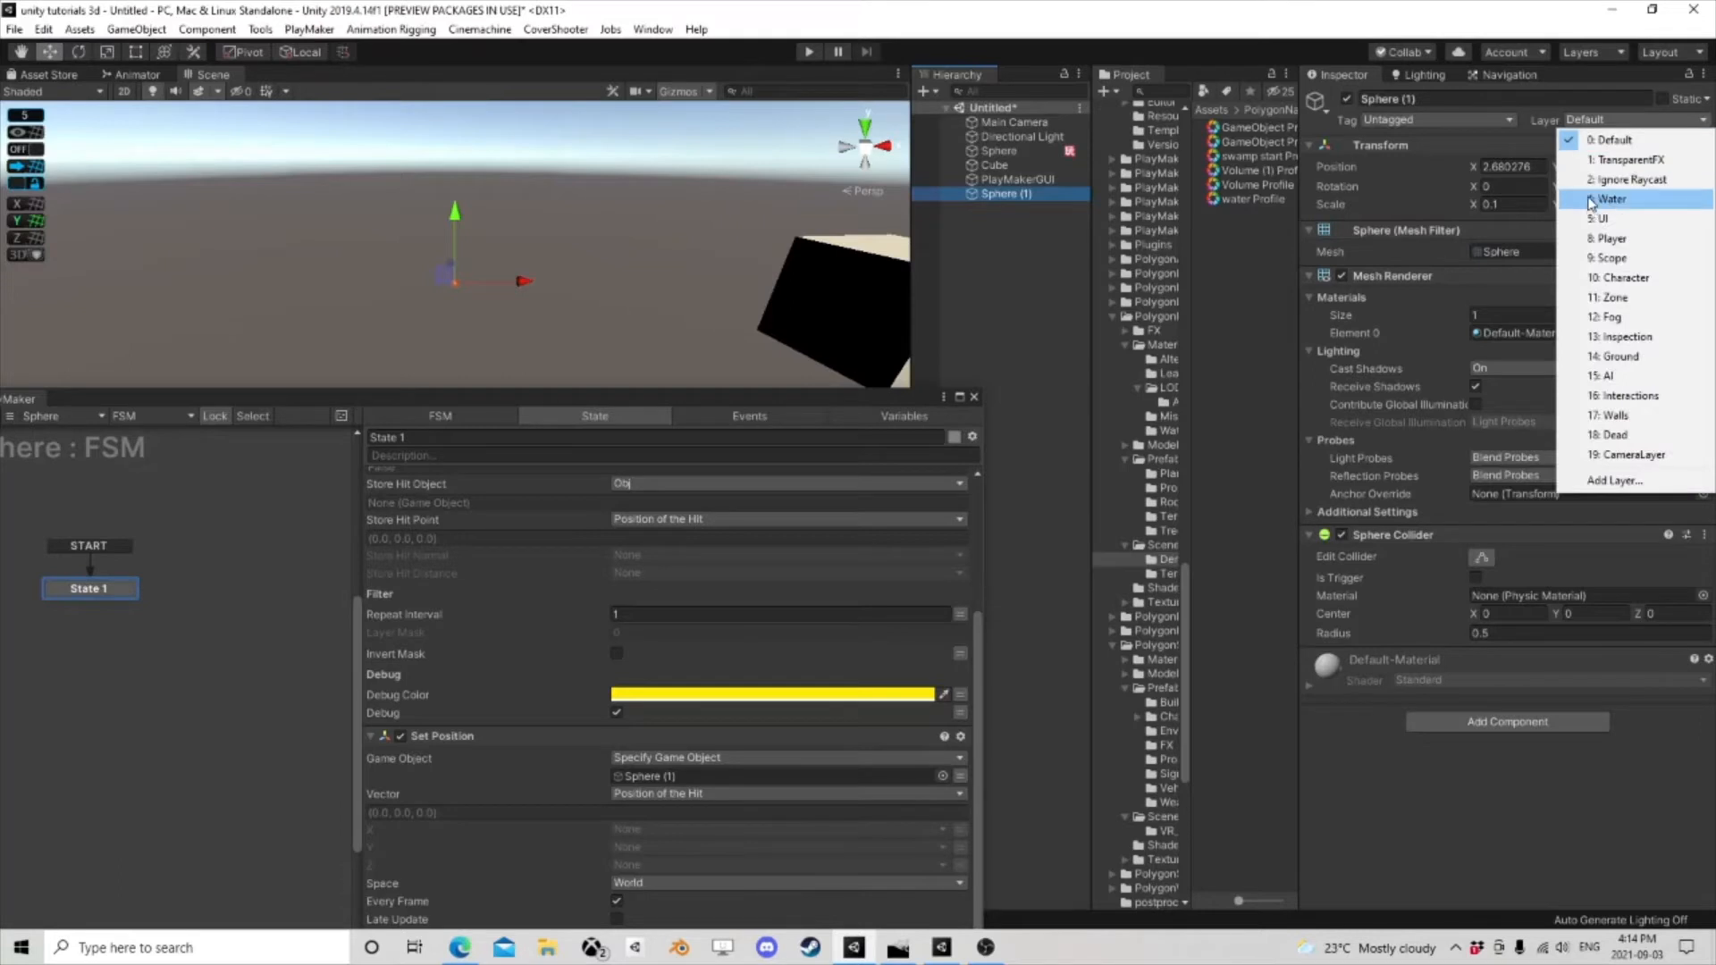
{"action": "left_click", "coordinate": [1618, 297]}
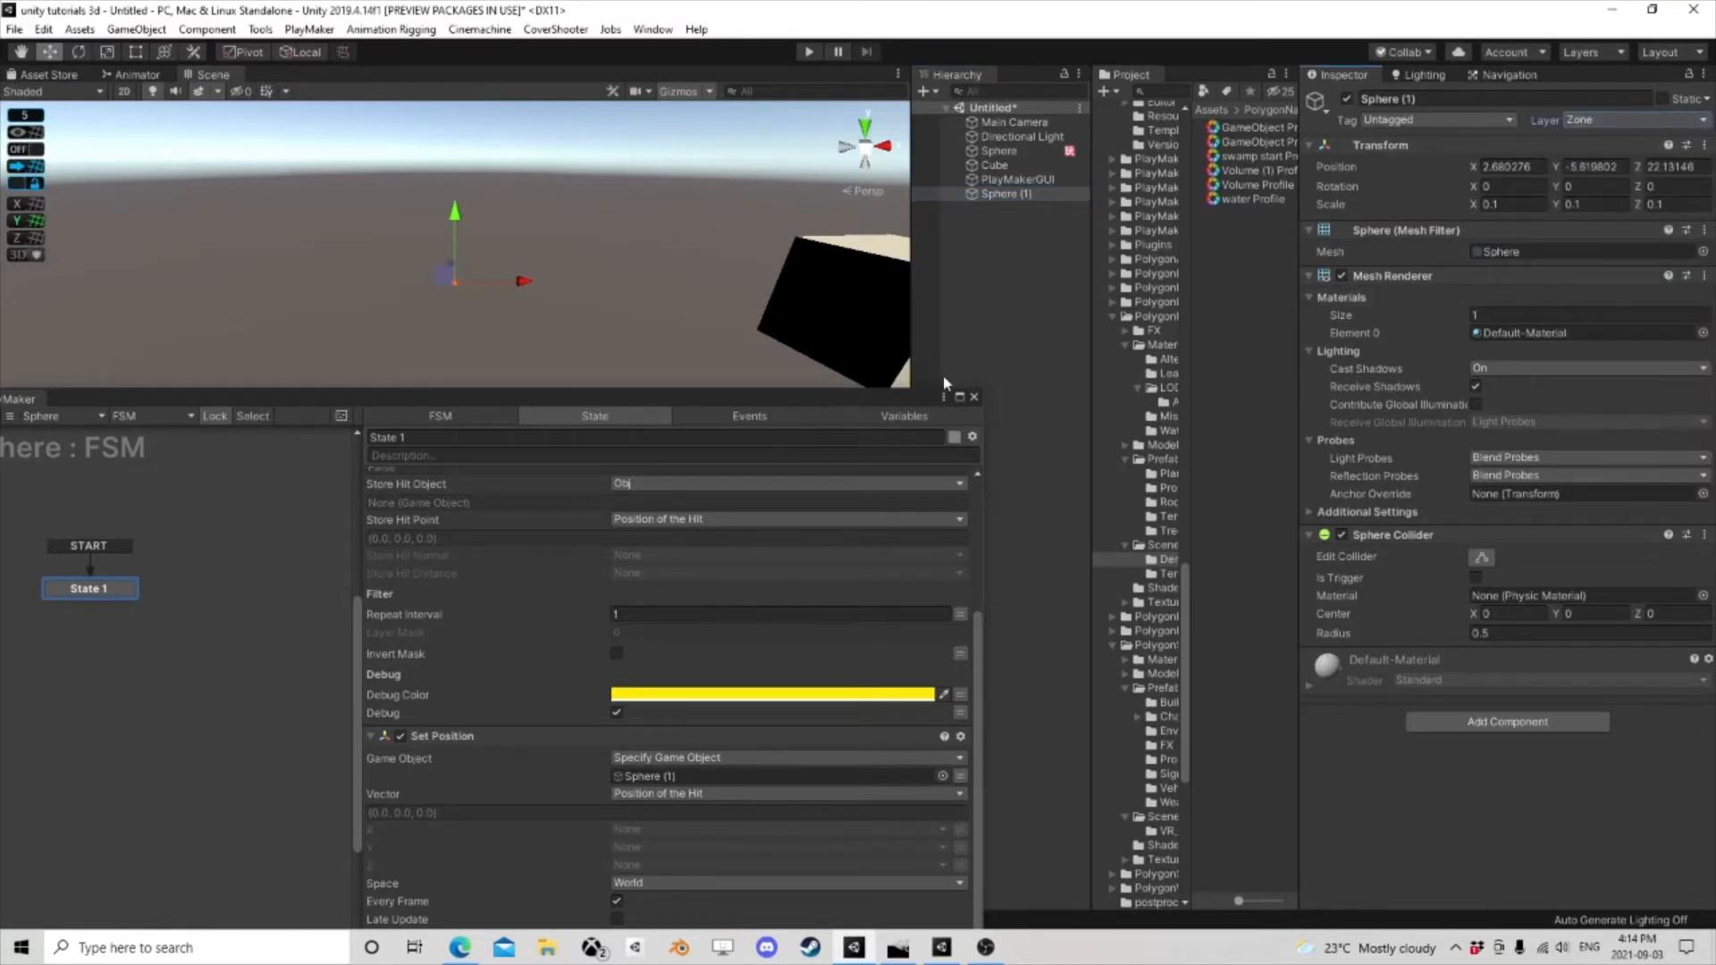
- Give the Raycast 2 layer mask one element set to Zone and enable Invert Mask
{"action": "left_click_drag", "start_coordinate": [792, 390], "coordinate": [756, 268]}
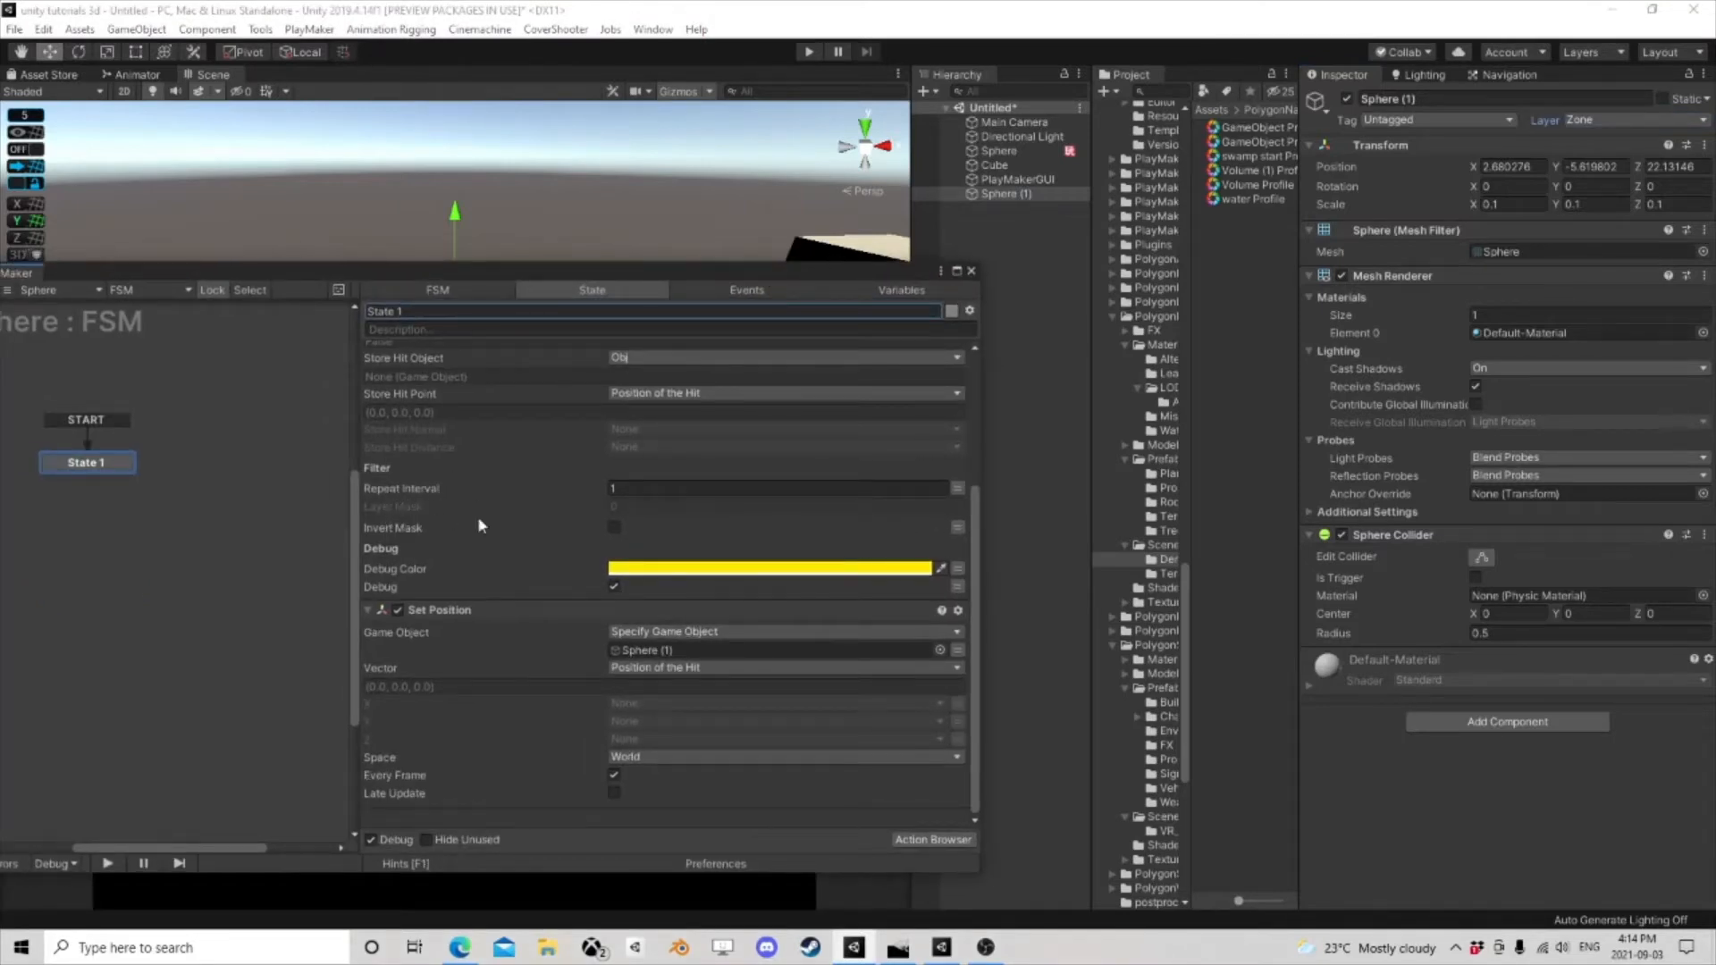
{"action": "left_click", "coordinate": [633, 504]}
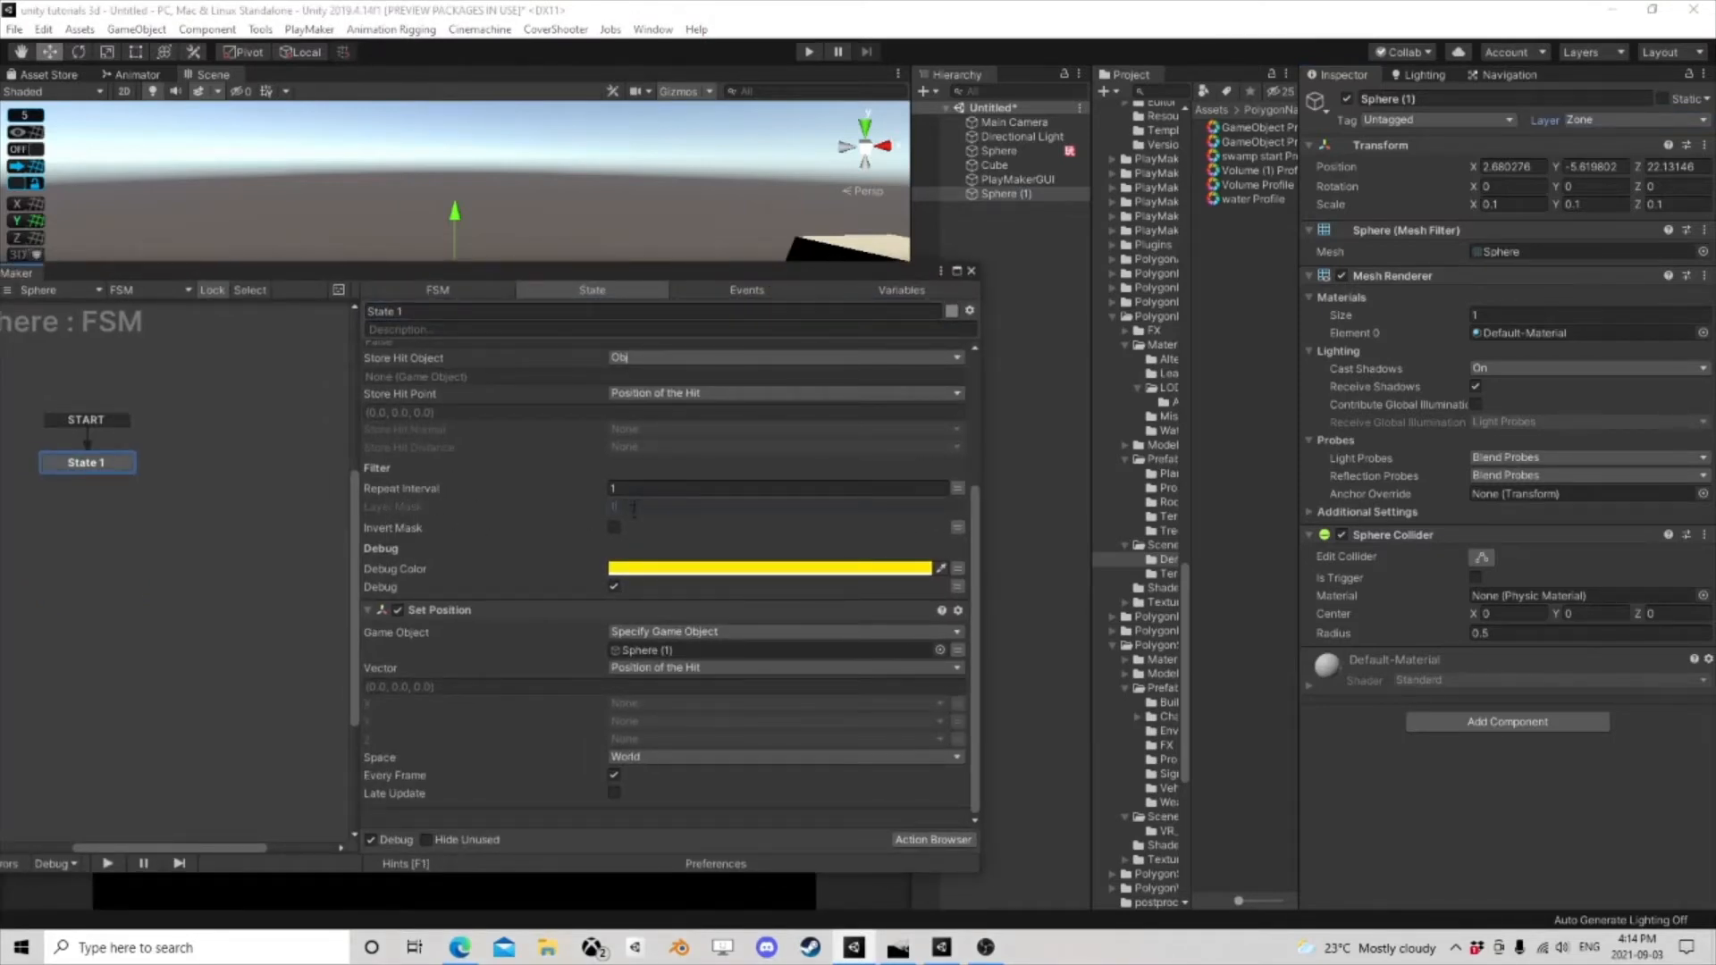
{"action": "key", "text": "Return"}
{"action": "left_click", "coordinate": [627, 524]}
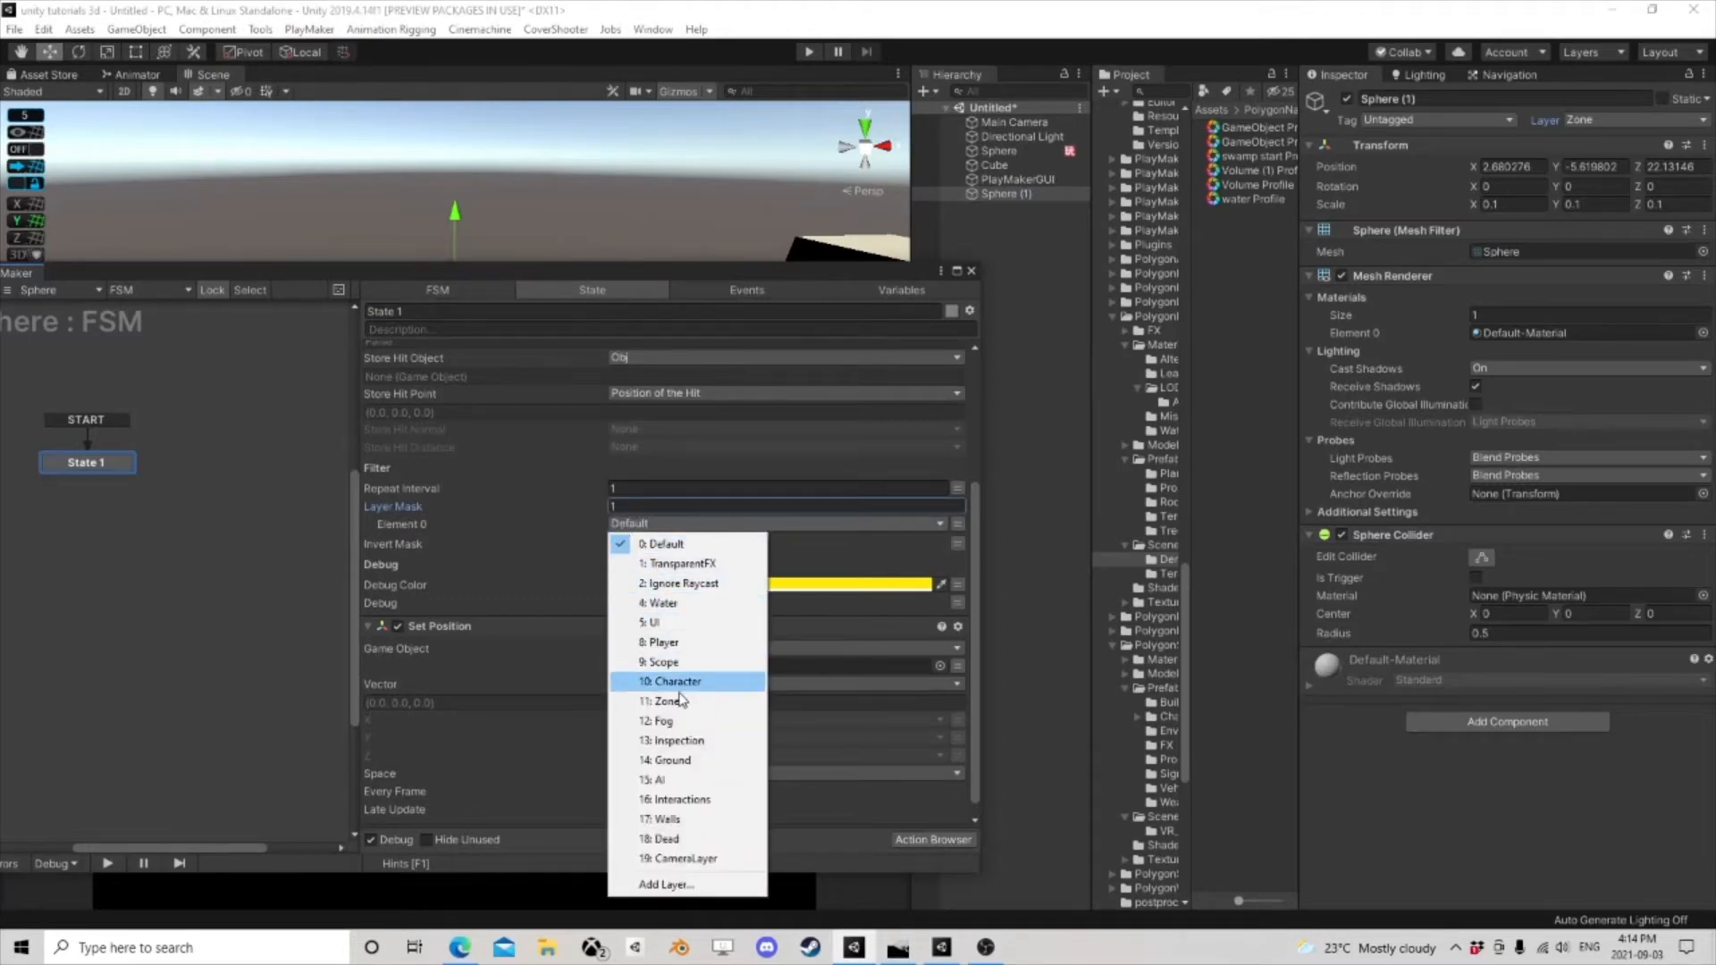
{"action": "left_click", "coordinate": [680, 701]}
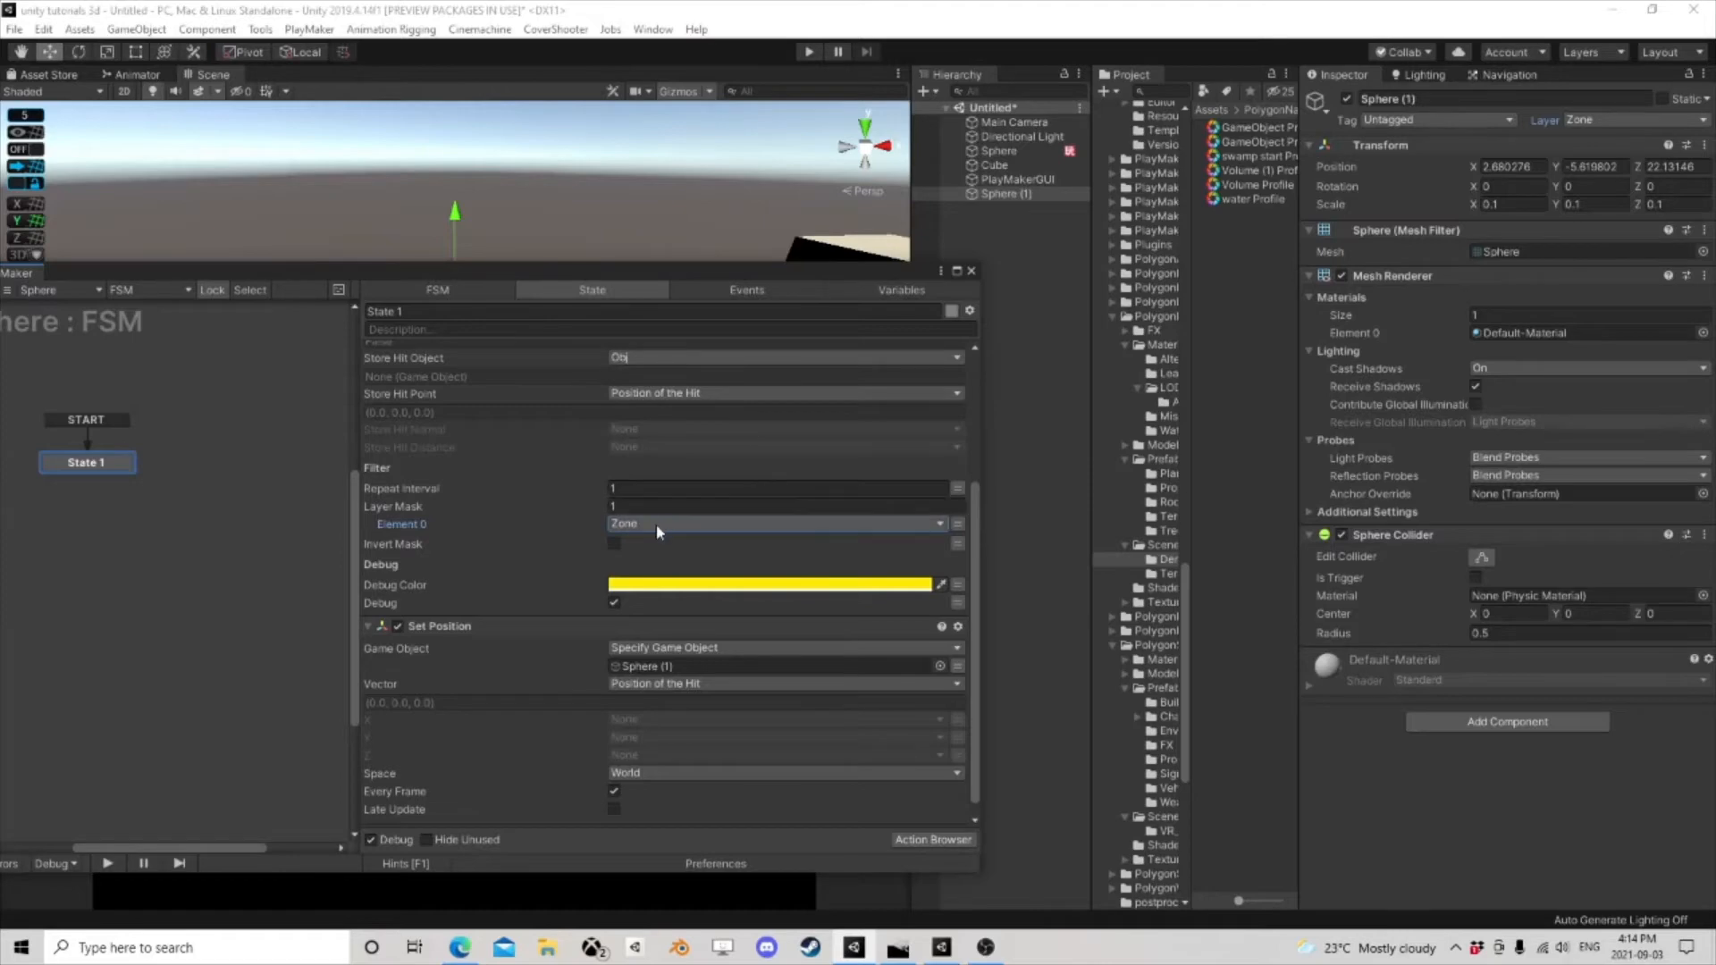
{"action": "left_click_drag", "start_coordinate": [766, 271], "coordinate": [627, 362]}
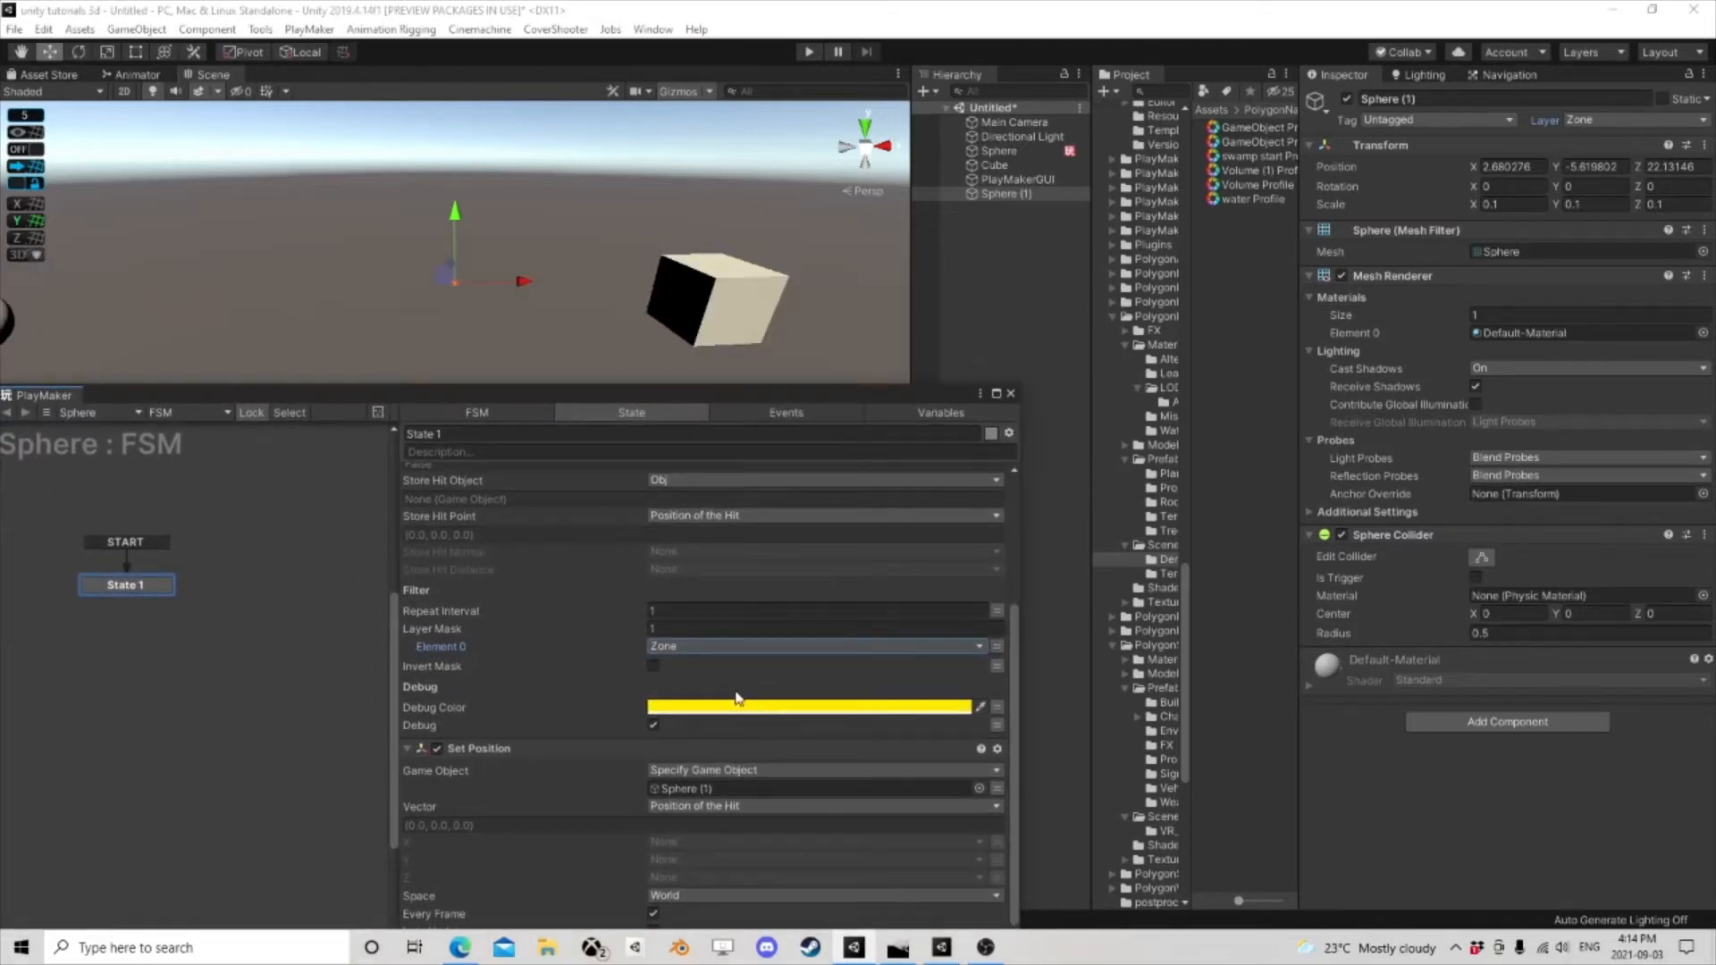
{"action": "left_click", "coordinate": [655, 666]}
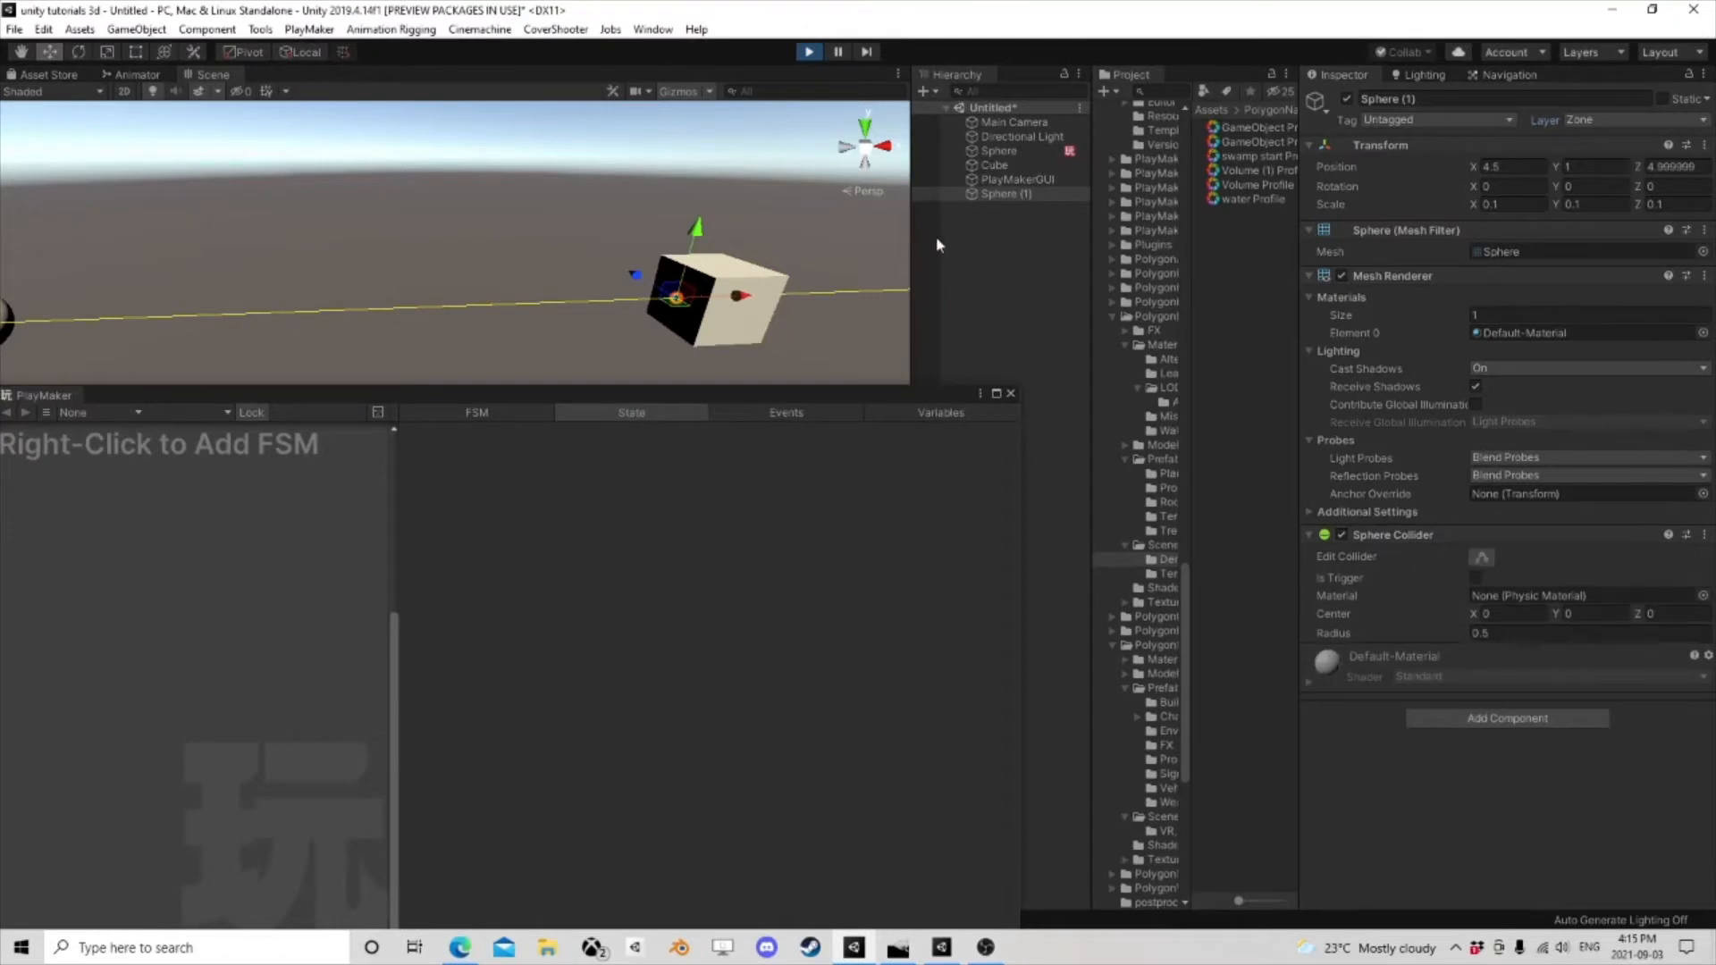
- Play the scene and inspect the position of Sphere (1) relative to the cube up close
{"action": "left_click", "coordinate": [999, 194]}
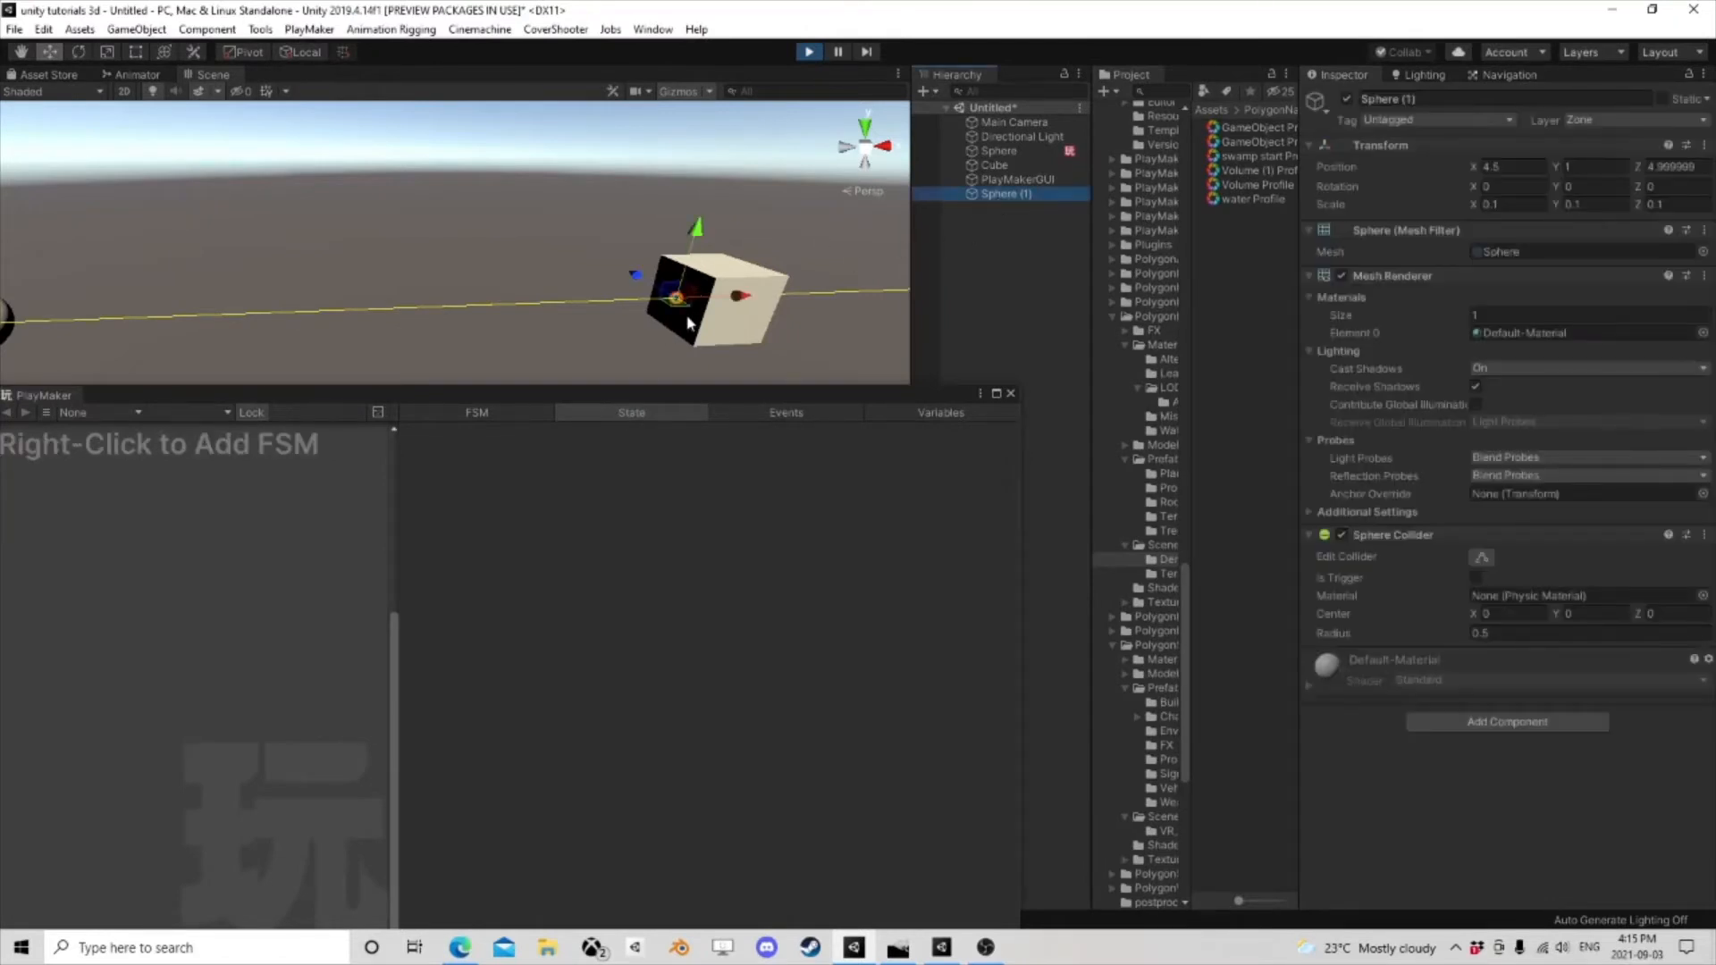
{"action": "scroll", "coordinate": [690, 324], "scroll_direction": "up", "scroll_amount": 1}
{"action": "mouse_move", "coordinate": [696, 326]}
{"action": "middle_mouse_down"}
{"action": "mouse_move", "coordinate": [651, 321]}
{"action": "mouse_move", "coordinate": [671, 325]}
{"action": "middle_mouse_up"}
{"action": "scroll", "coordinate": [673, 327], "scroll_direction": "up", "scroll_amount": 1}
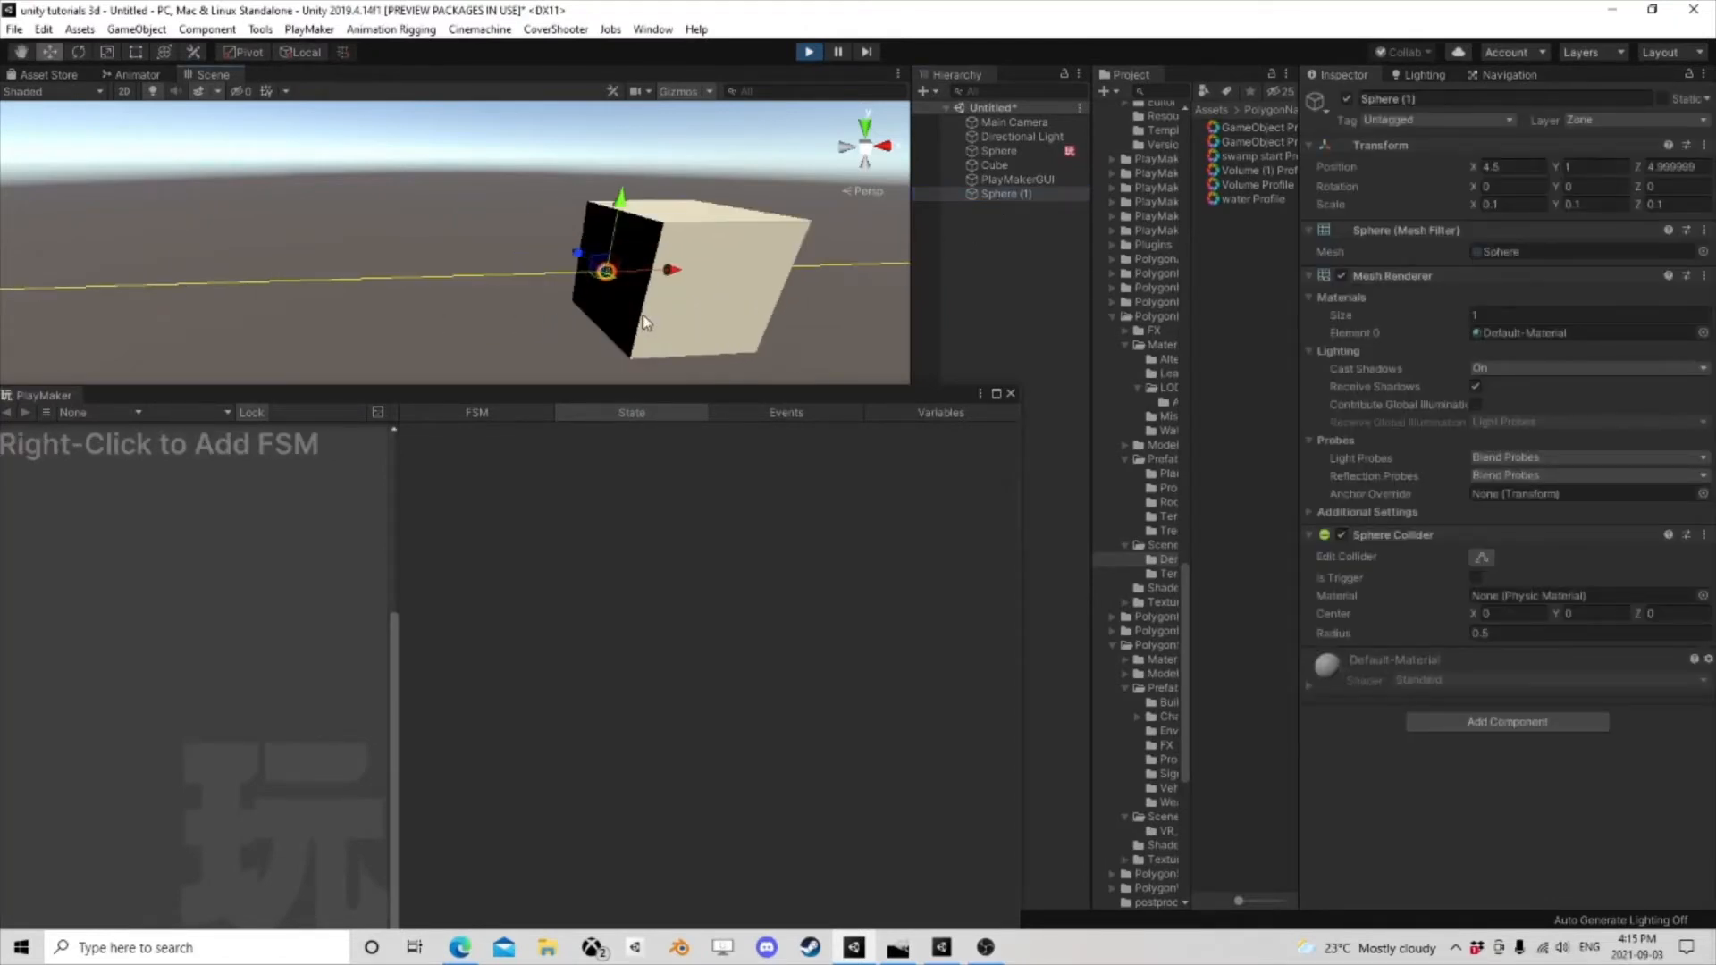
- Move the Cube to about X 5.74, Y 0.76, Z 5.26 during play to examine how the small sphere follows the hit point
{"action": "scroll", "coordinate": [645, 324], "scroll_direction": "up", "scroll_amount": 2}
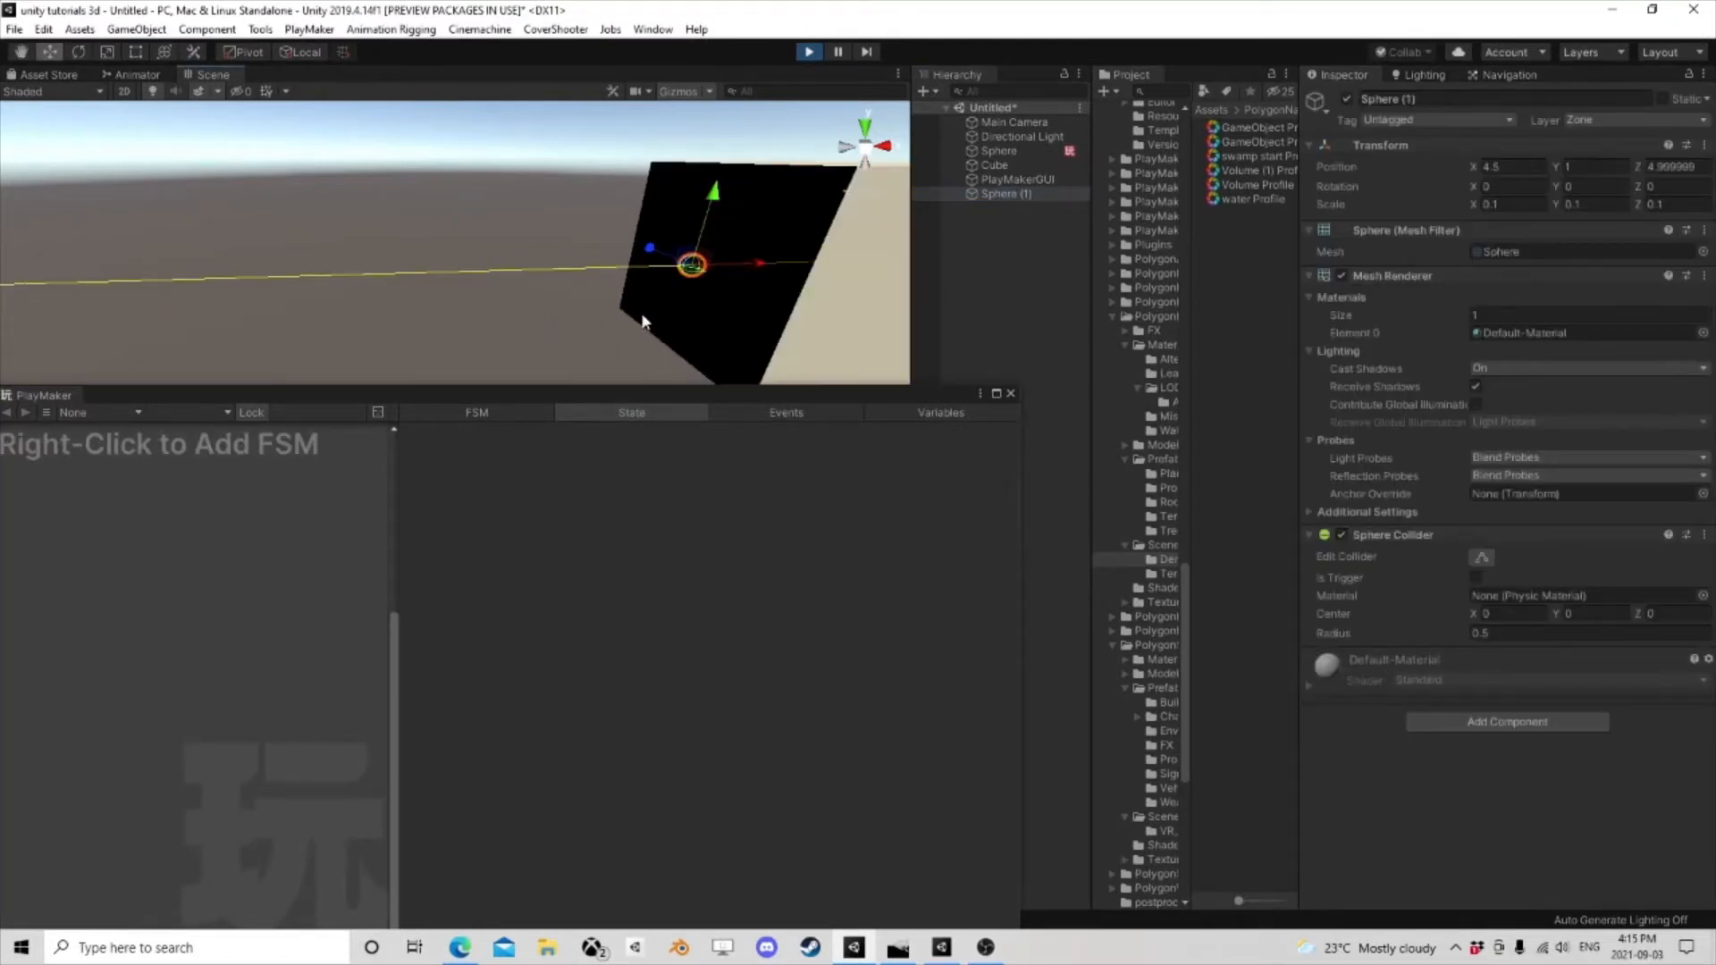
{"action": "left_click", "coordinate": [1019, 152]}
{"action": "left_click", "coordinate": [1006, 165]}
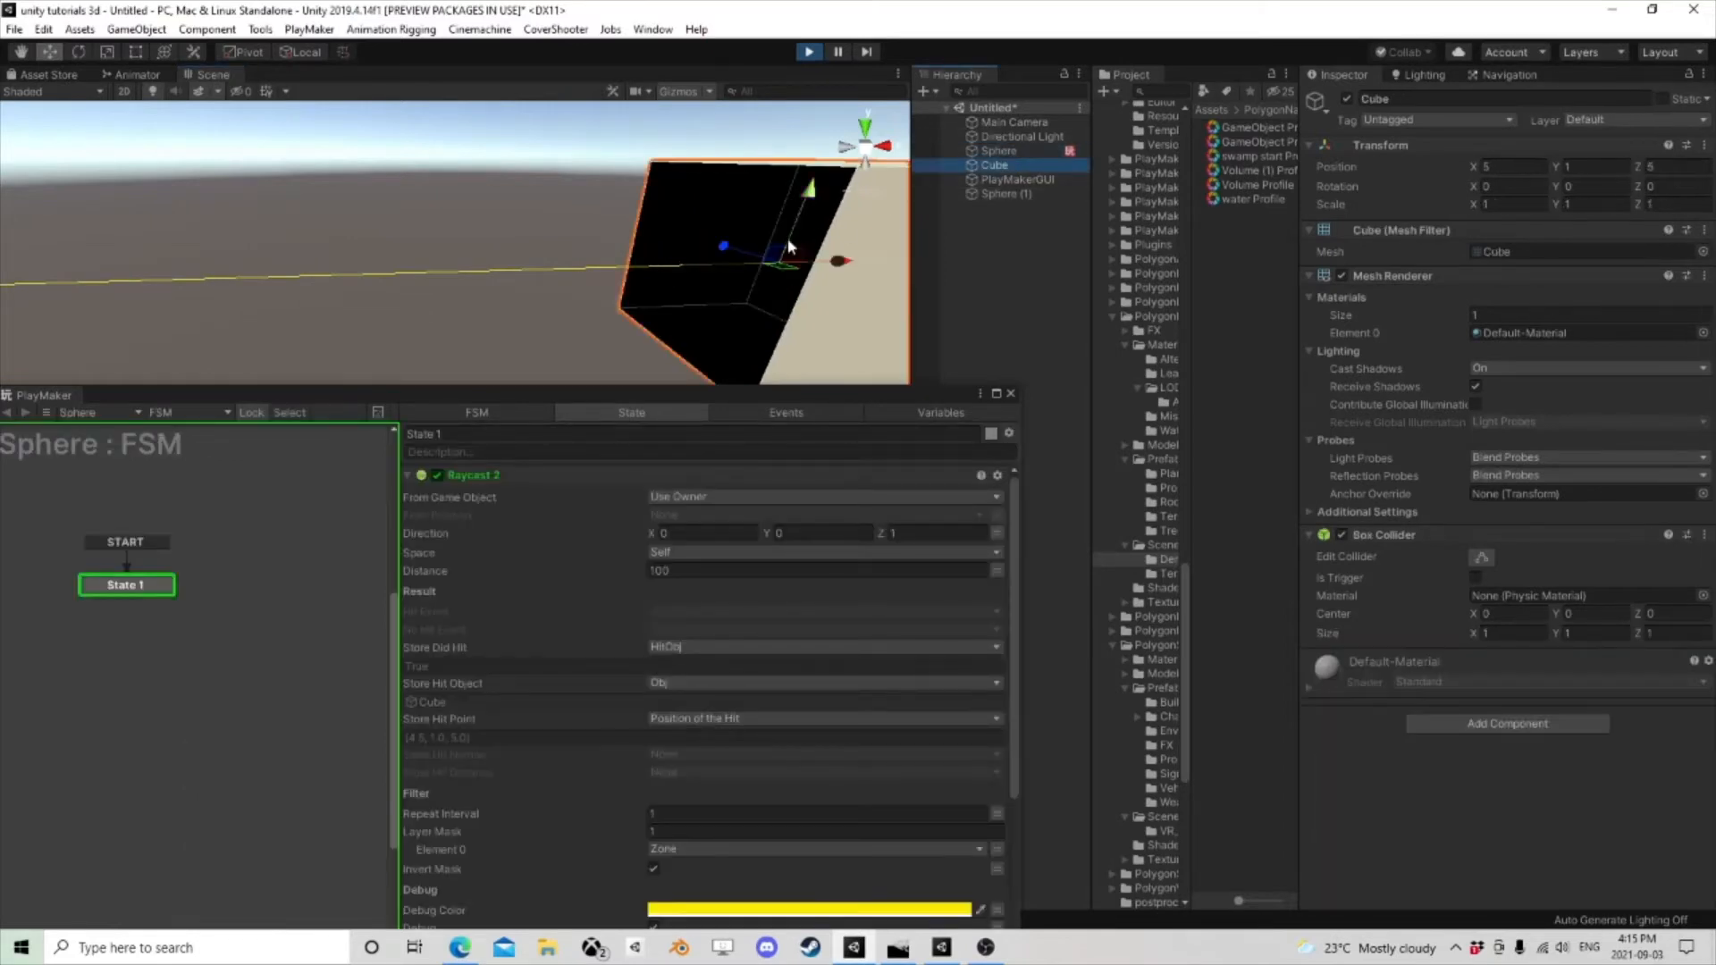
{"action": "scroll", "coordinate": [769, 259], "scroll_direction": "down", "scroll_amount": 3}
{"action": "scroll", "coordinate": [760, 252], "scroll_direction": "up", "scroll_amount": 1}
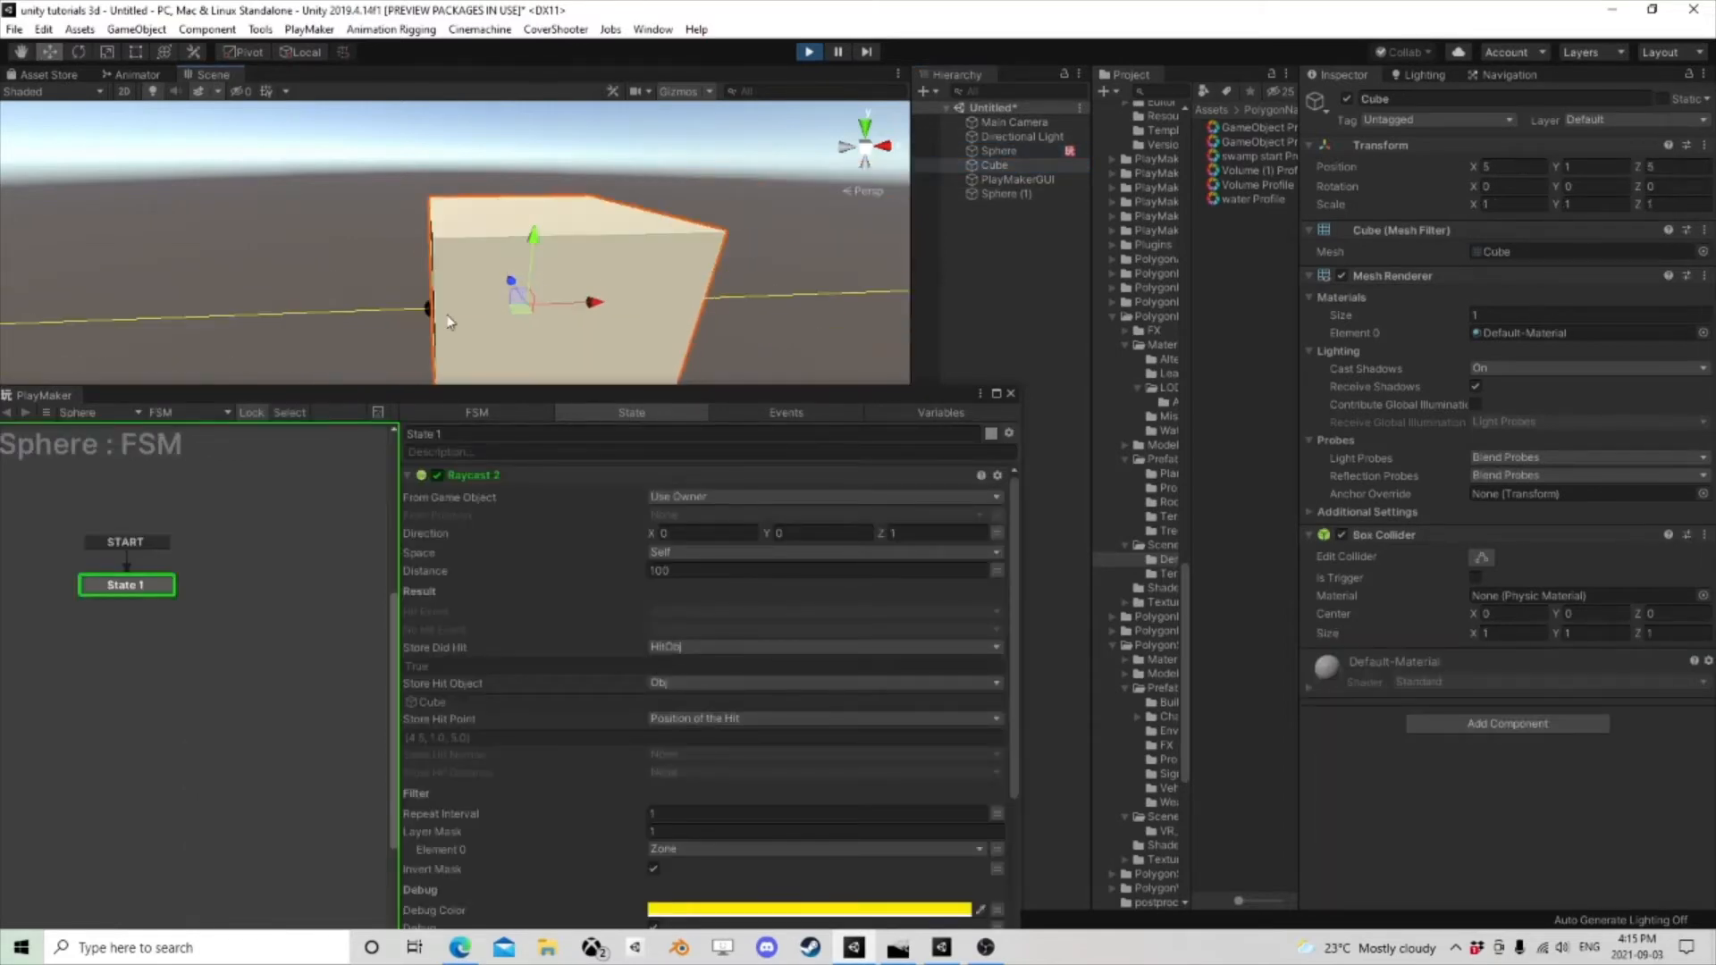
{"action": "mouse_move", "coordinate": [599, 303]}
{"action": "left_mouse_down"}
{"action": "mouse_move", "coordinate": [747, 298]}
{"action": "mouse_move", "coordinate": [399, 320]}
{"action": "mouse_move", "coordinate": [624, 308]}
{"action": "mouse_move", "coordinate": [579, 304]}
{"action": "left_mouse_up"}
{"action": "left_click_drag", "start_coordinate": [527, 236], "coordinate": [537, 283]}
{"action": "left_click_drag", "start_coordinate": [513, 346], "coordinate": [621, 321]}
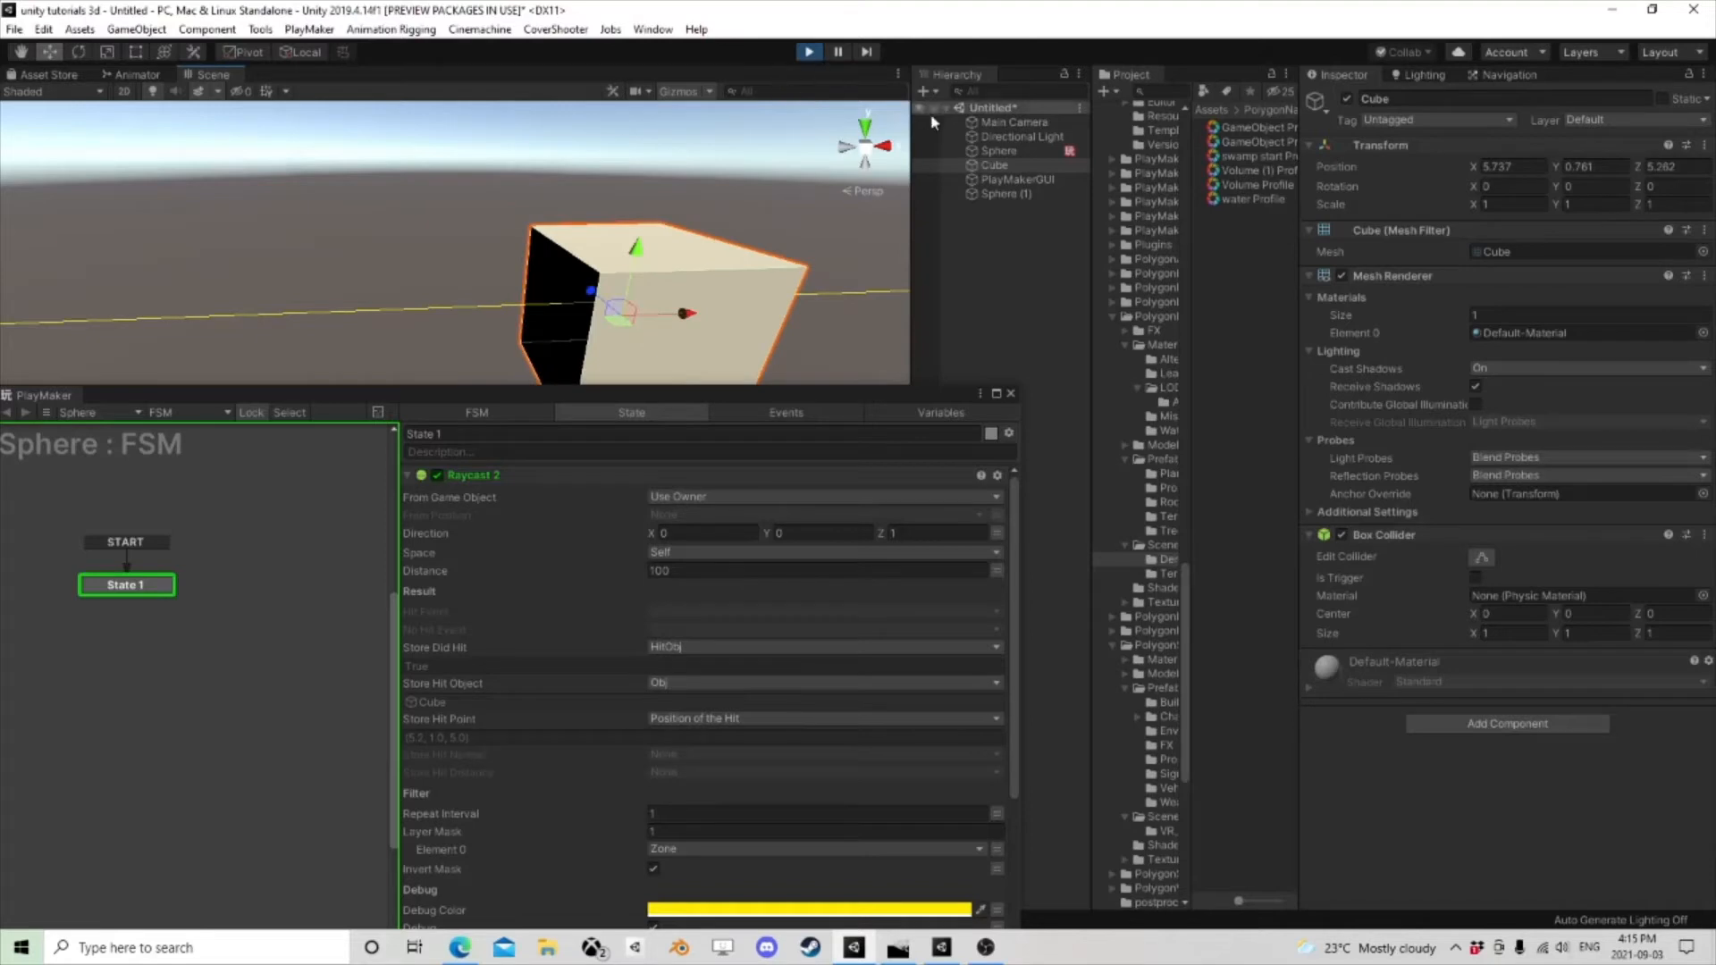
- Stop playback and rotate the Directional Light to about X 37, Y 20, Z 36 to light the Cube's dark side
{"action": "left_click", "coordinate": [1014, 136]}
{"action": "left_click", "coordinate": [807, 52]}
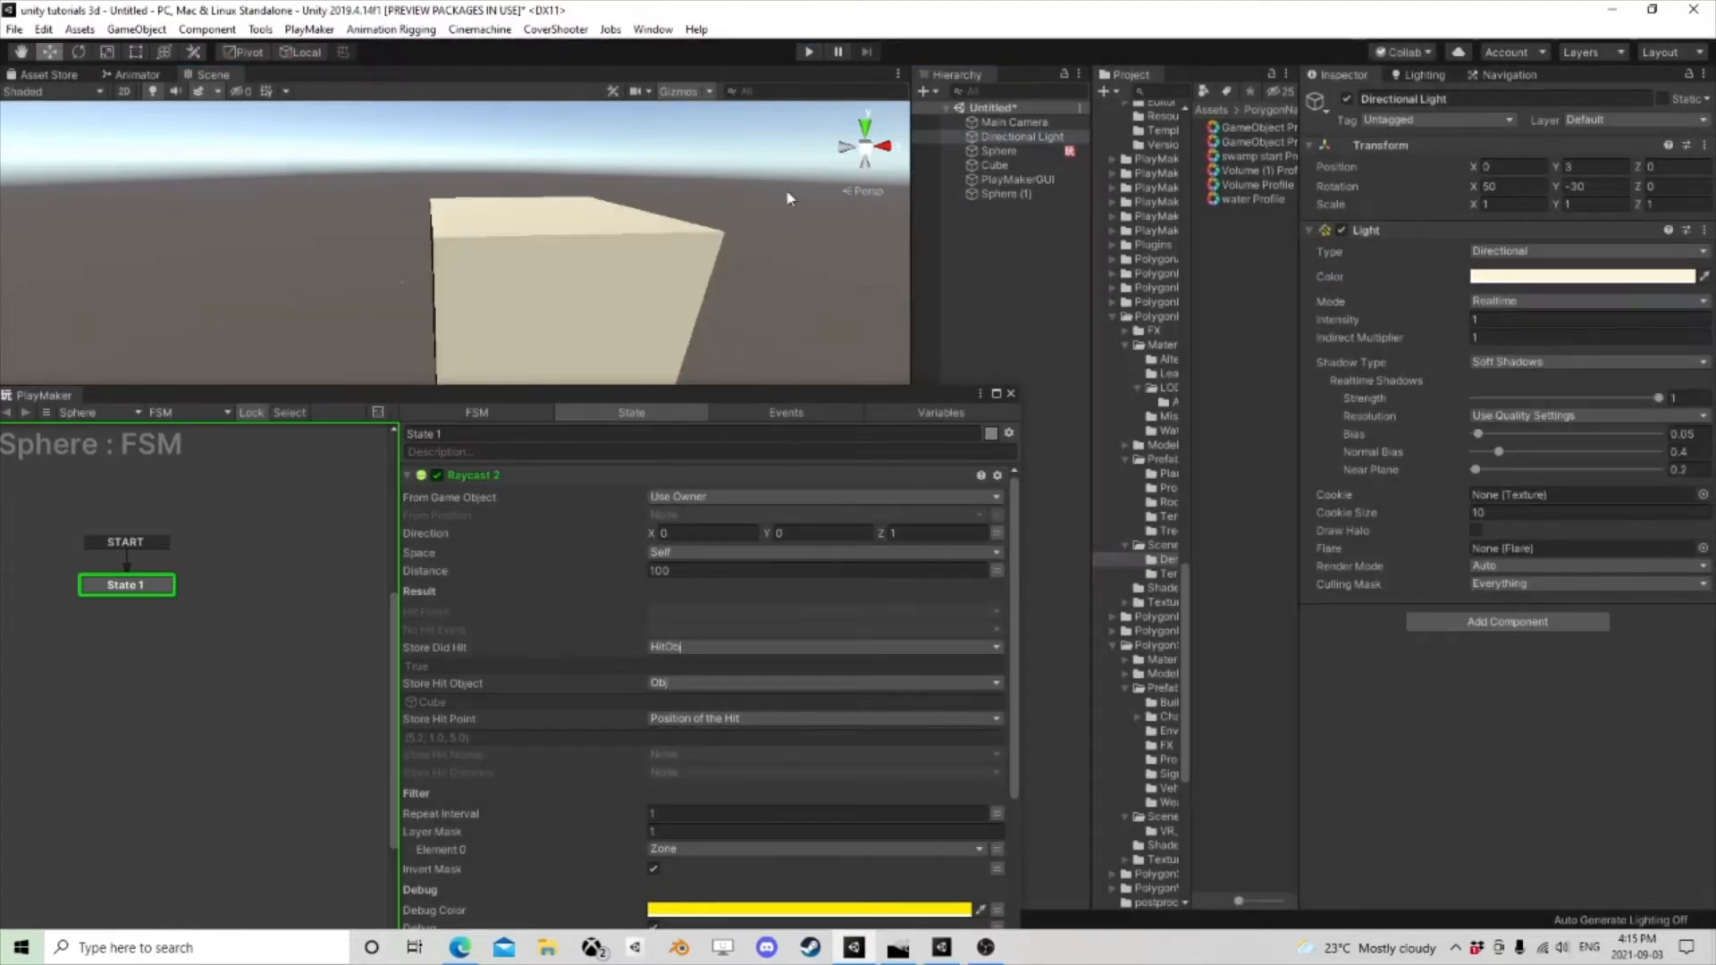
{"action": "scroll", "coordinate": [786, 190], "scroll_direction": "down", "scroll_amount": 5}
{"action": "left_click", "coordinate": [78, 52]}
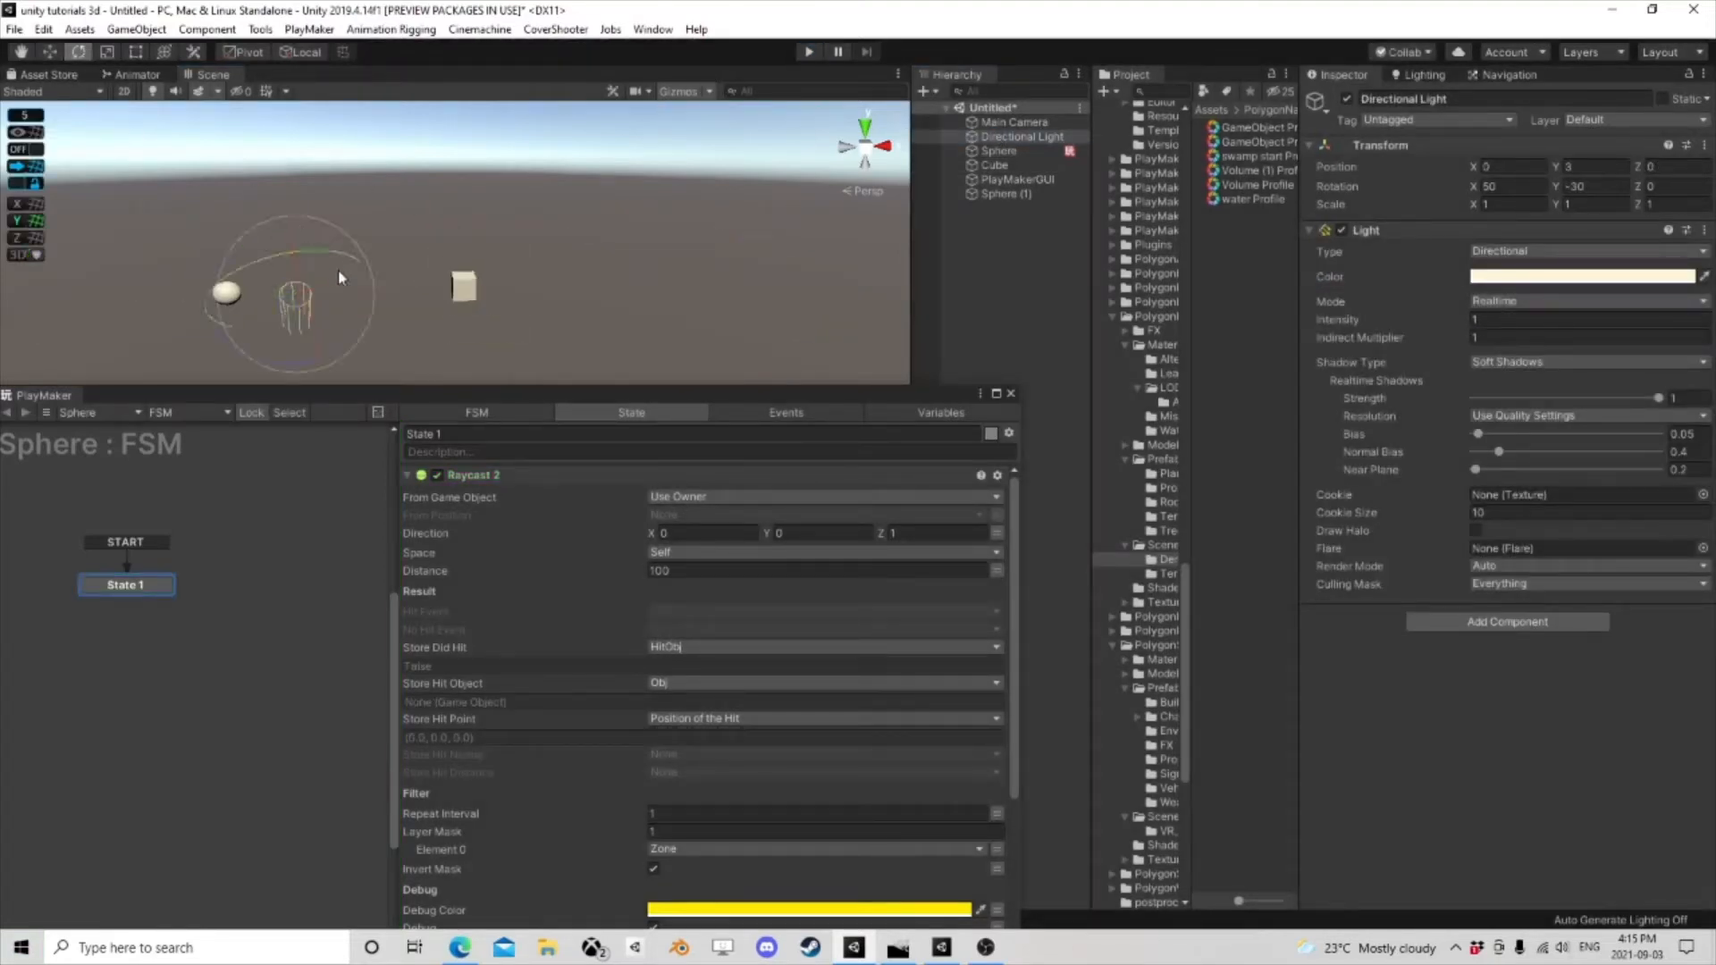
{"action": "left_click_drag", "start_coordinate": [338, 270], "coordinate": [277, 266]}
{"action": "scroll", "coordinate": [361, 276], "scroll_direction": "up", "scroll_amount": 6}
{"action": "middle_click_drag", "start_coordinate": [364, 279], "coordinate": [451, 283]}
{"action": "scroll", "coordinate": [495, 293], "scroll_direction": "up", "scroll_amount": 2}
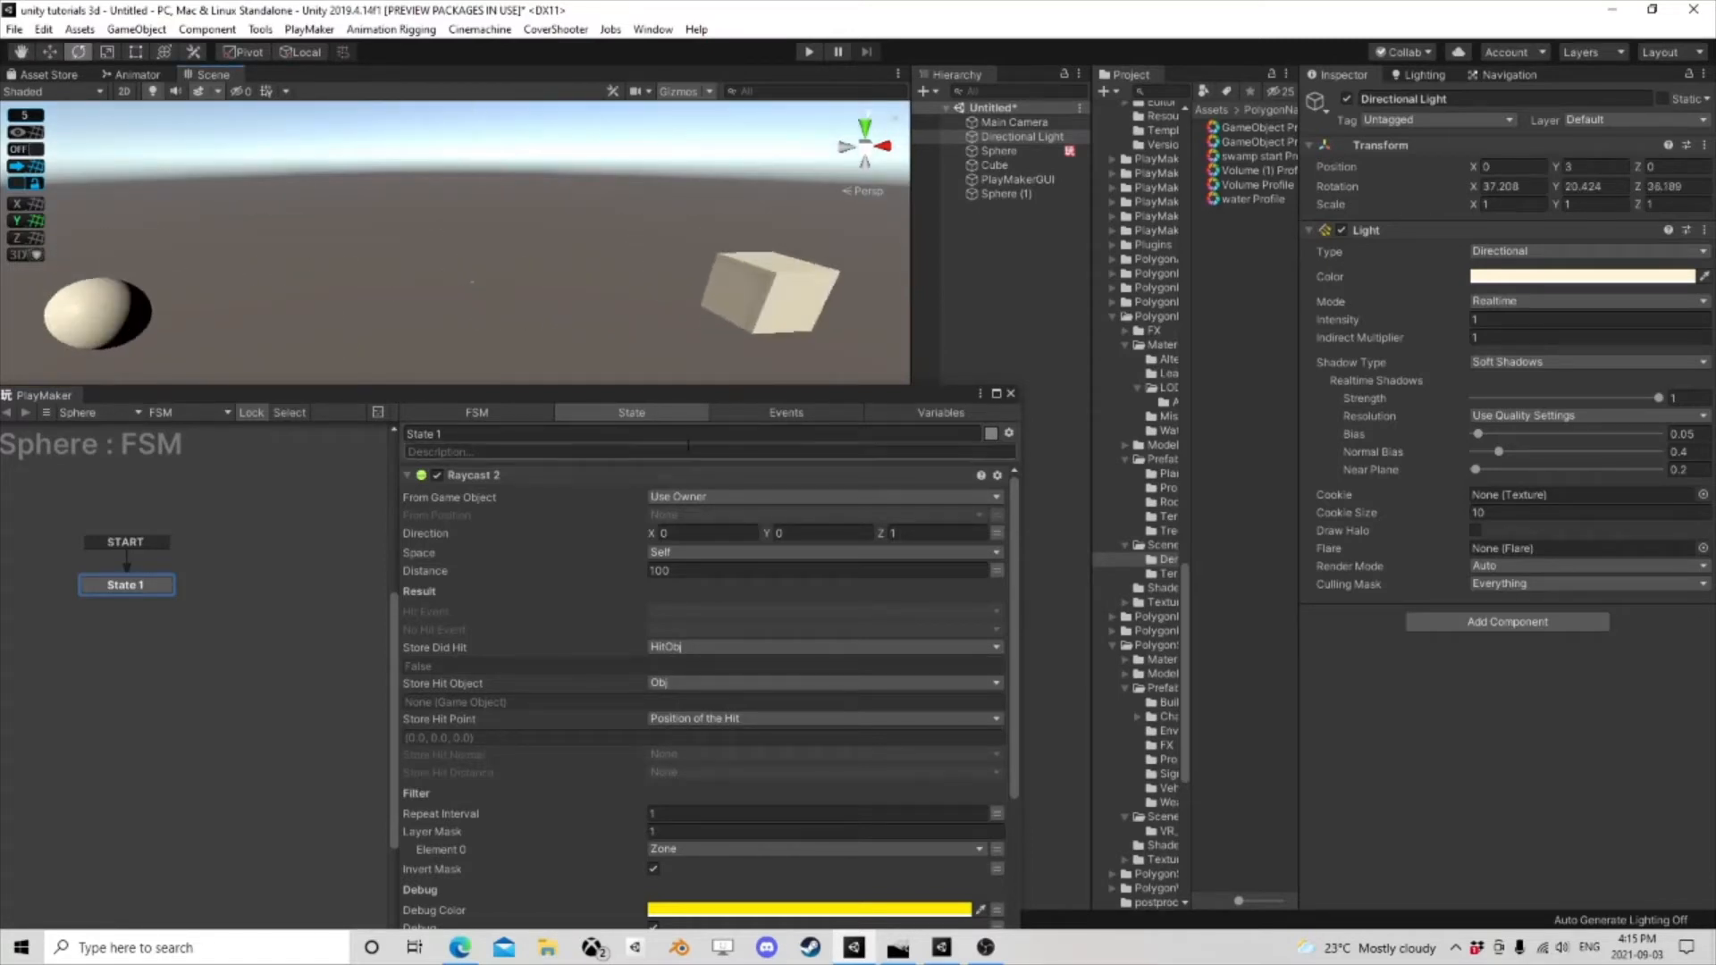
- Store the Raycast 2 hit distance in a new variable named Distance
{"action": "left_click_drag", "start_coordinate": [715, 398], "coordinate": [716, 316]}
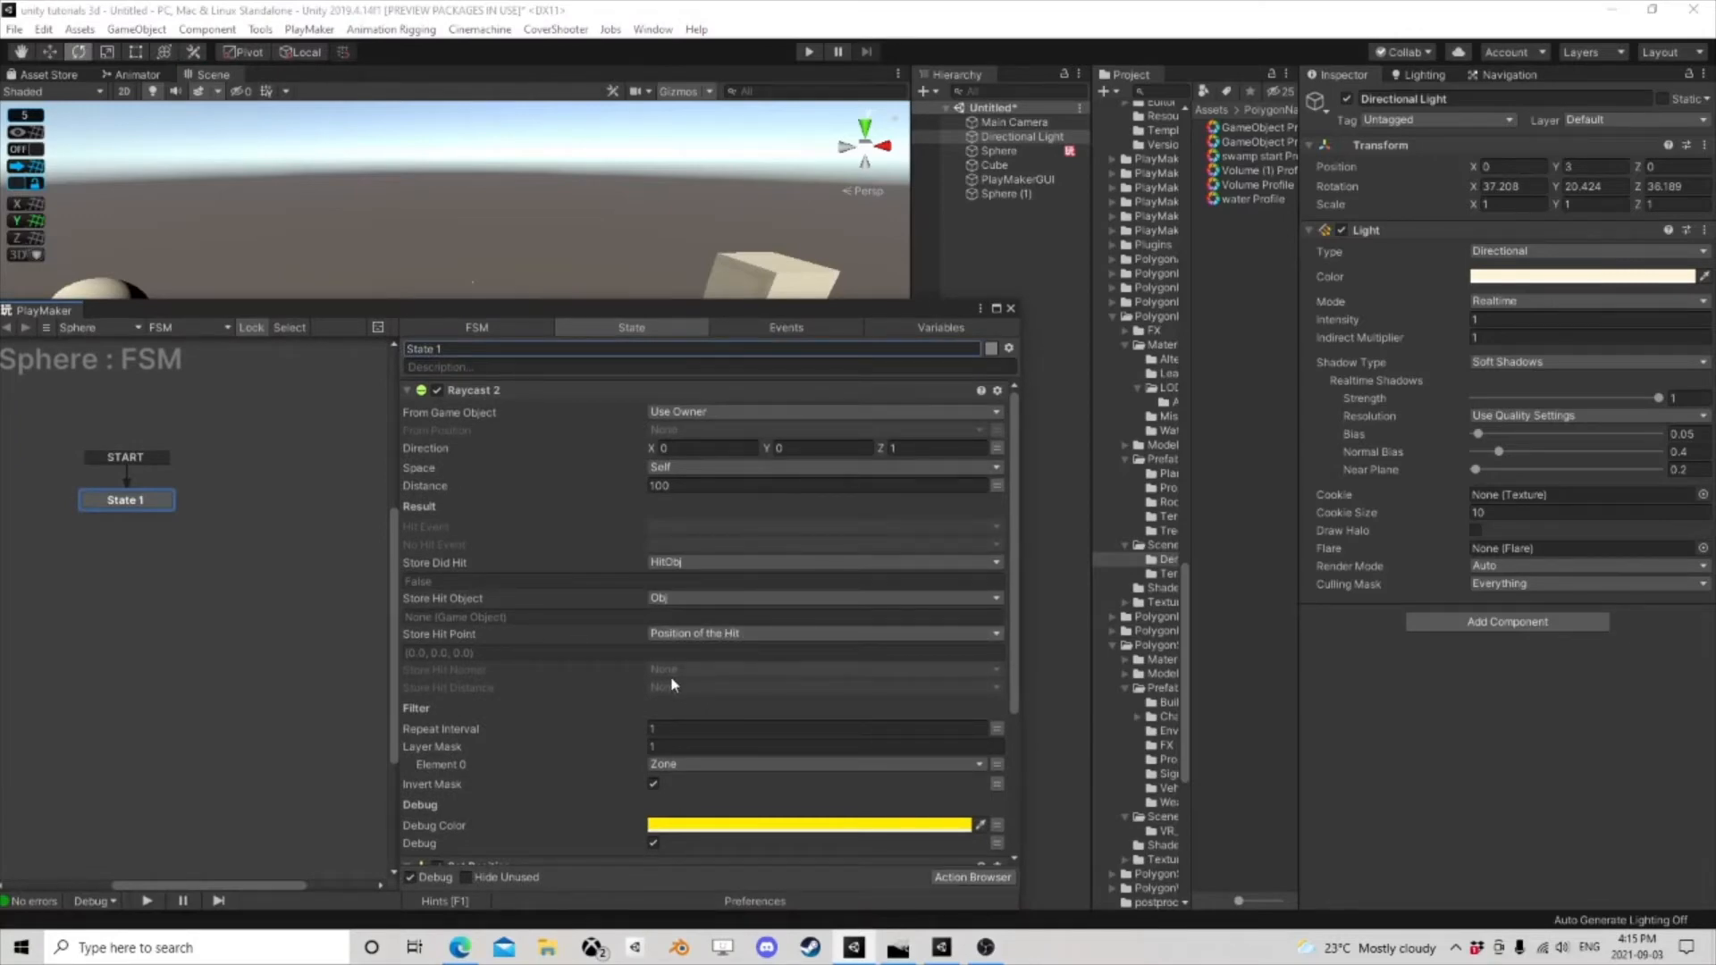
{"action": "left_click", "coordinate": [692, 690]}
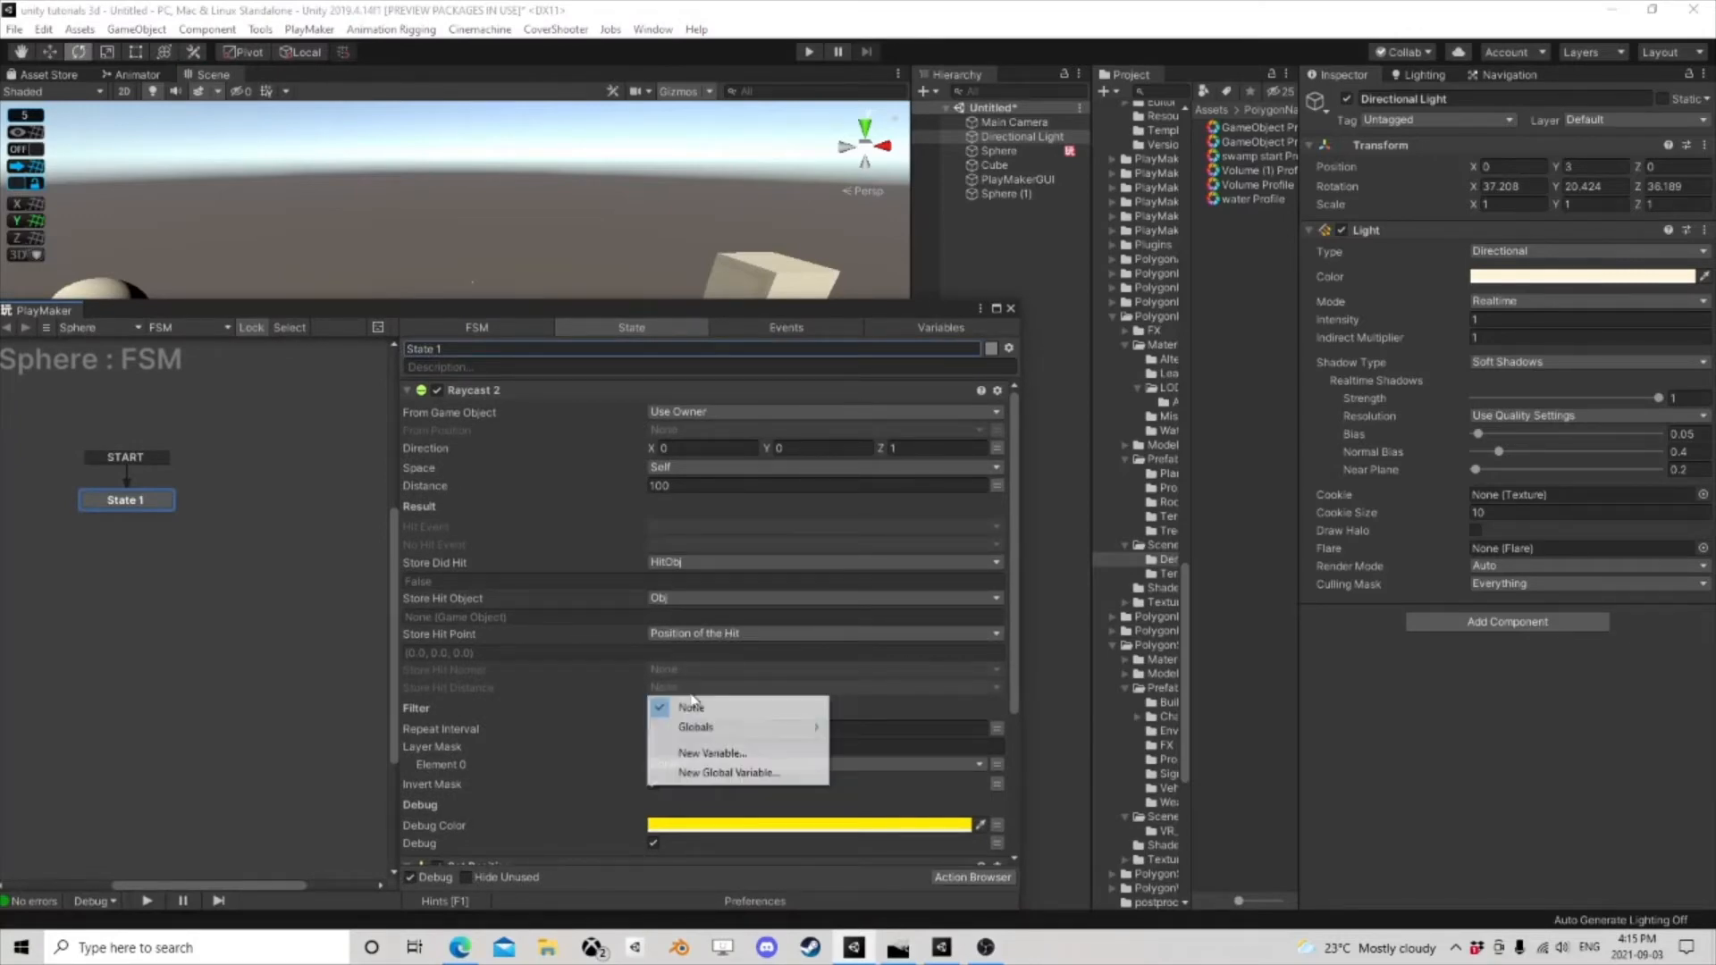
{"action": "left_click", "coordinate": [733, 753]}
{"action": "type", "text": "Di"}
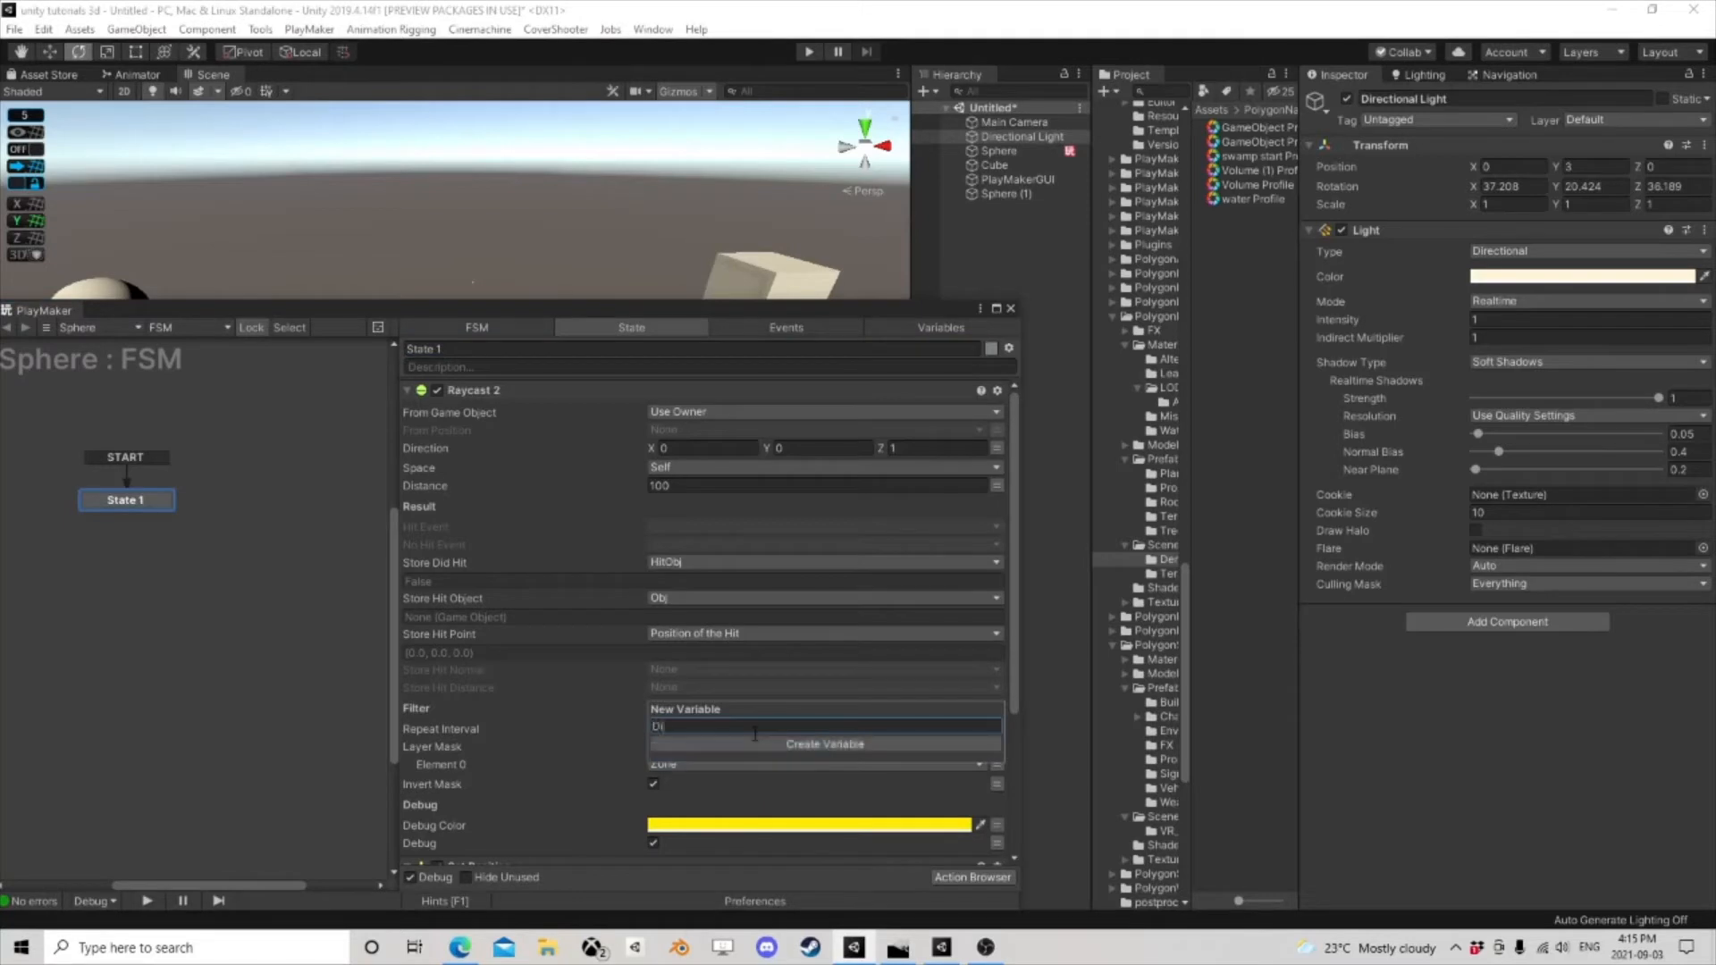
{"action": "type", "text": "stance"}
{"action": "left_click", "coordinate": [754, 741]}
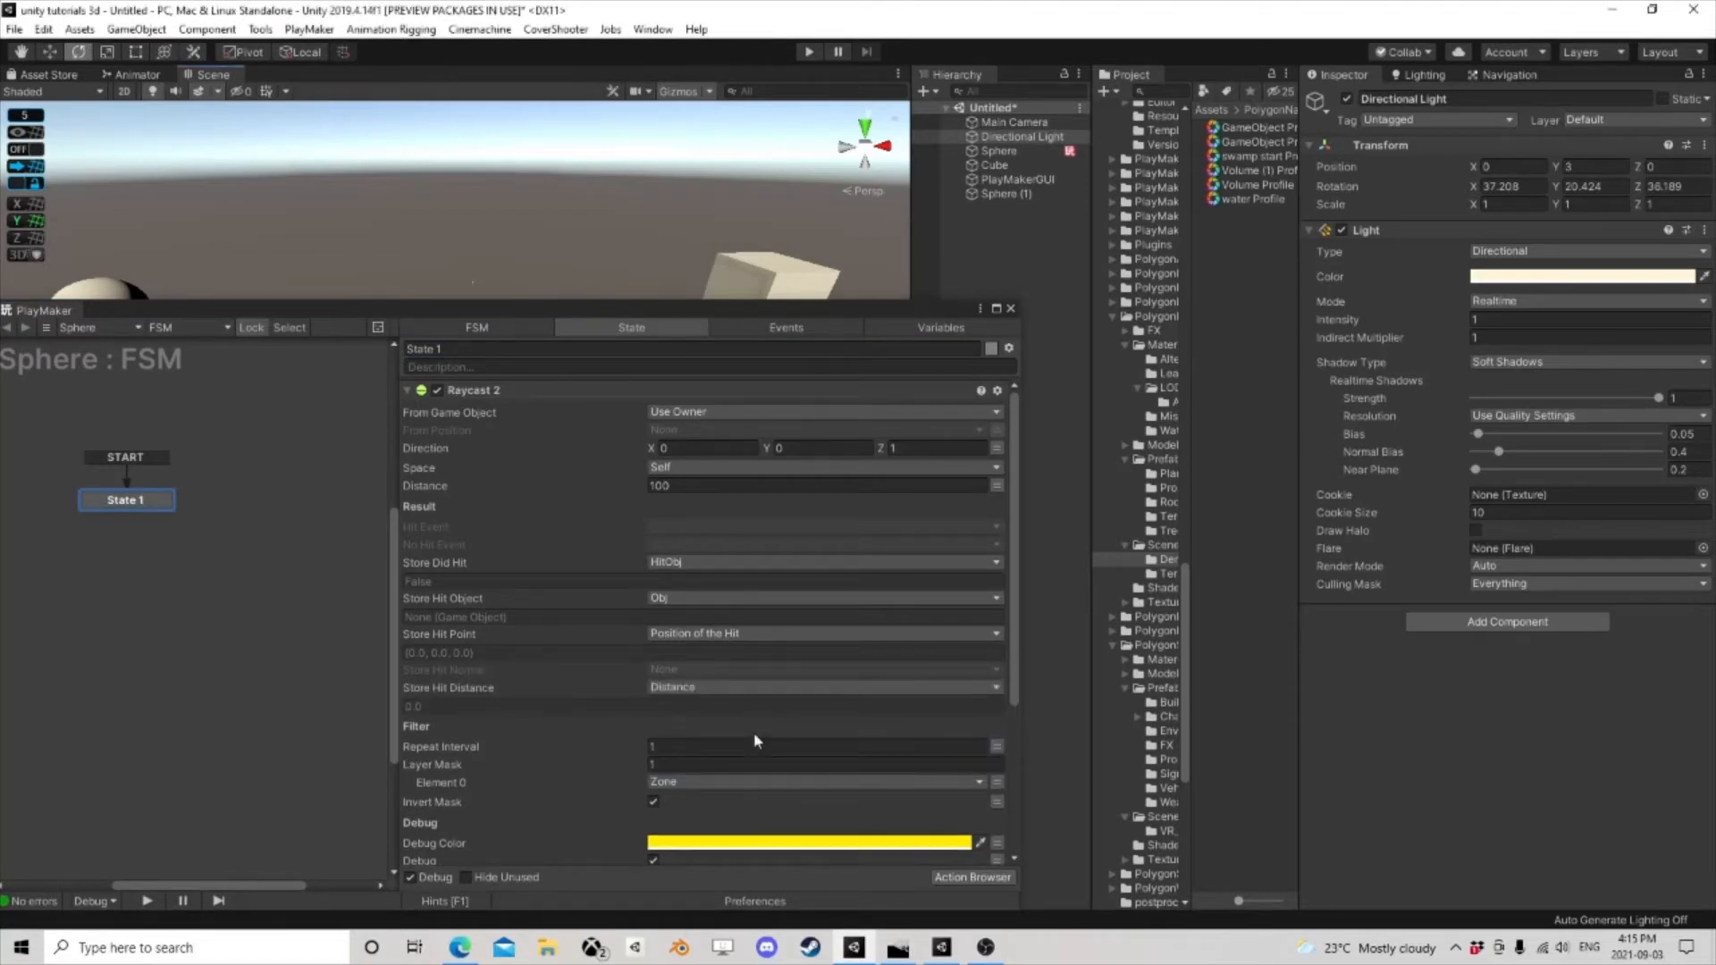
- Play the scene and examine the stored hit distance in the Sphere's FSM
{"action": "left_click", "coordinate": [809, 52]}
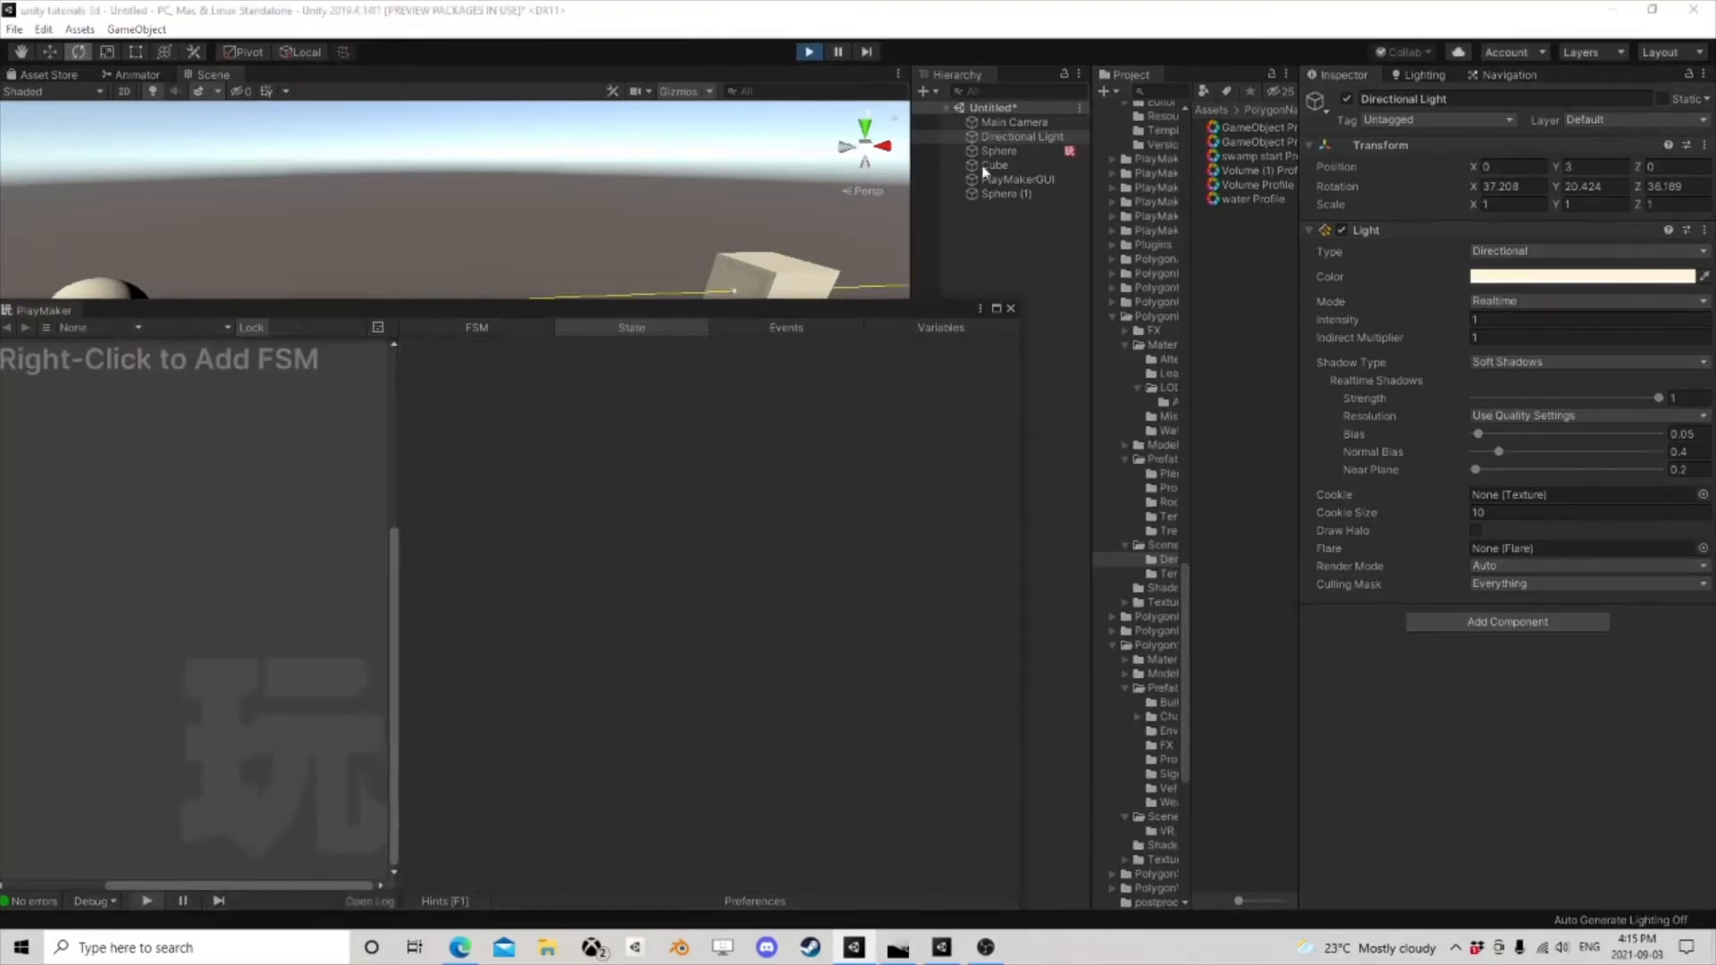
{"action": "left_click", "coordinate": [999, 150]}
{"action": "left_click_drag", "start_coordinate": [751, 309], "coordinate": [752, 351]}
{"action": "scroll", "coordinate": [411, 742], "scroll_direction": "down", "scroll_amount": 1}
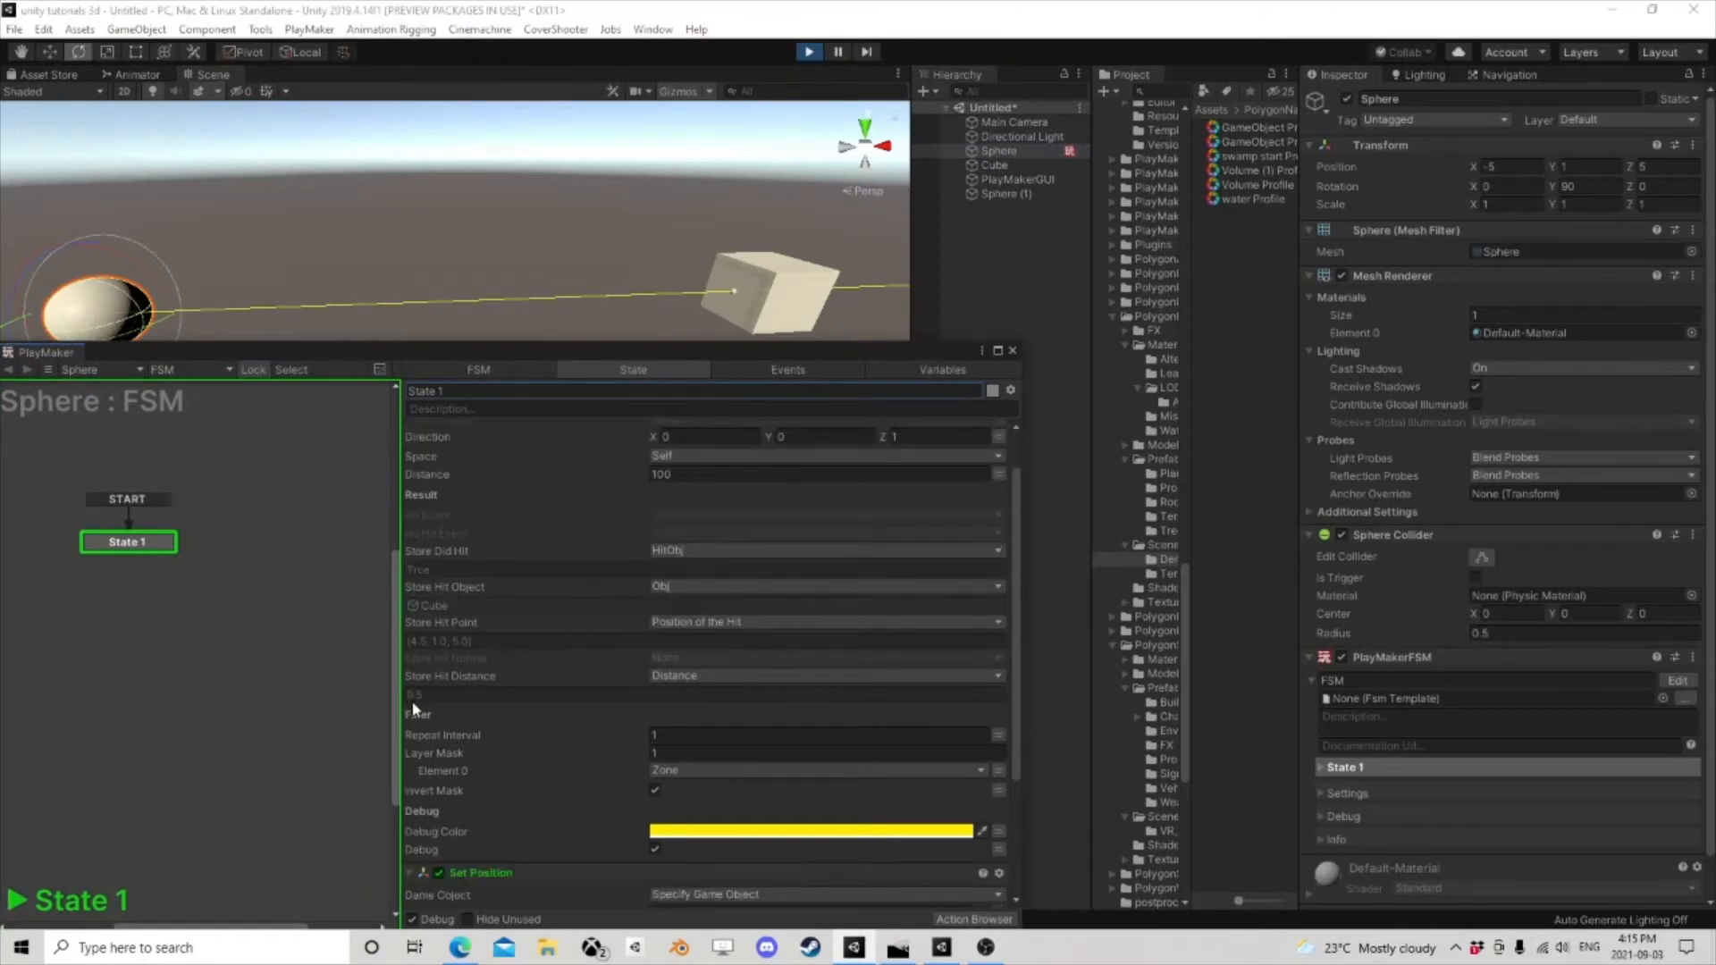
- Move the Cube along X to about 2.13 during play to check how the stored distance responds, and stop playback
{"action": "left_click", "coordinate": [769, 324]}
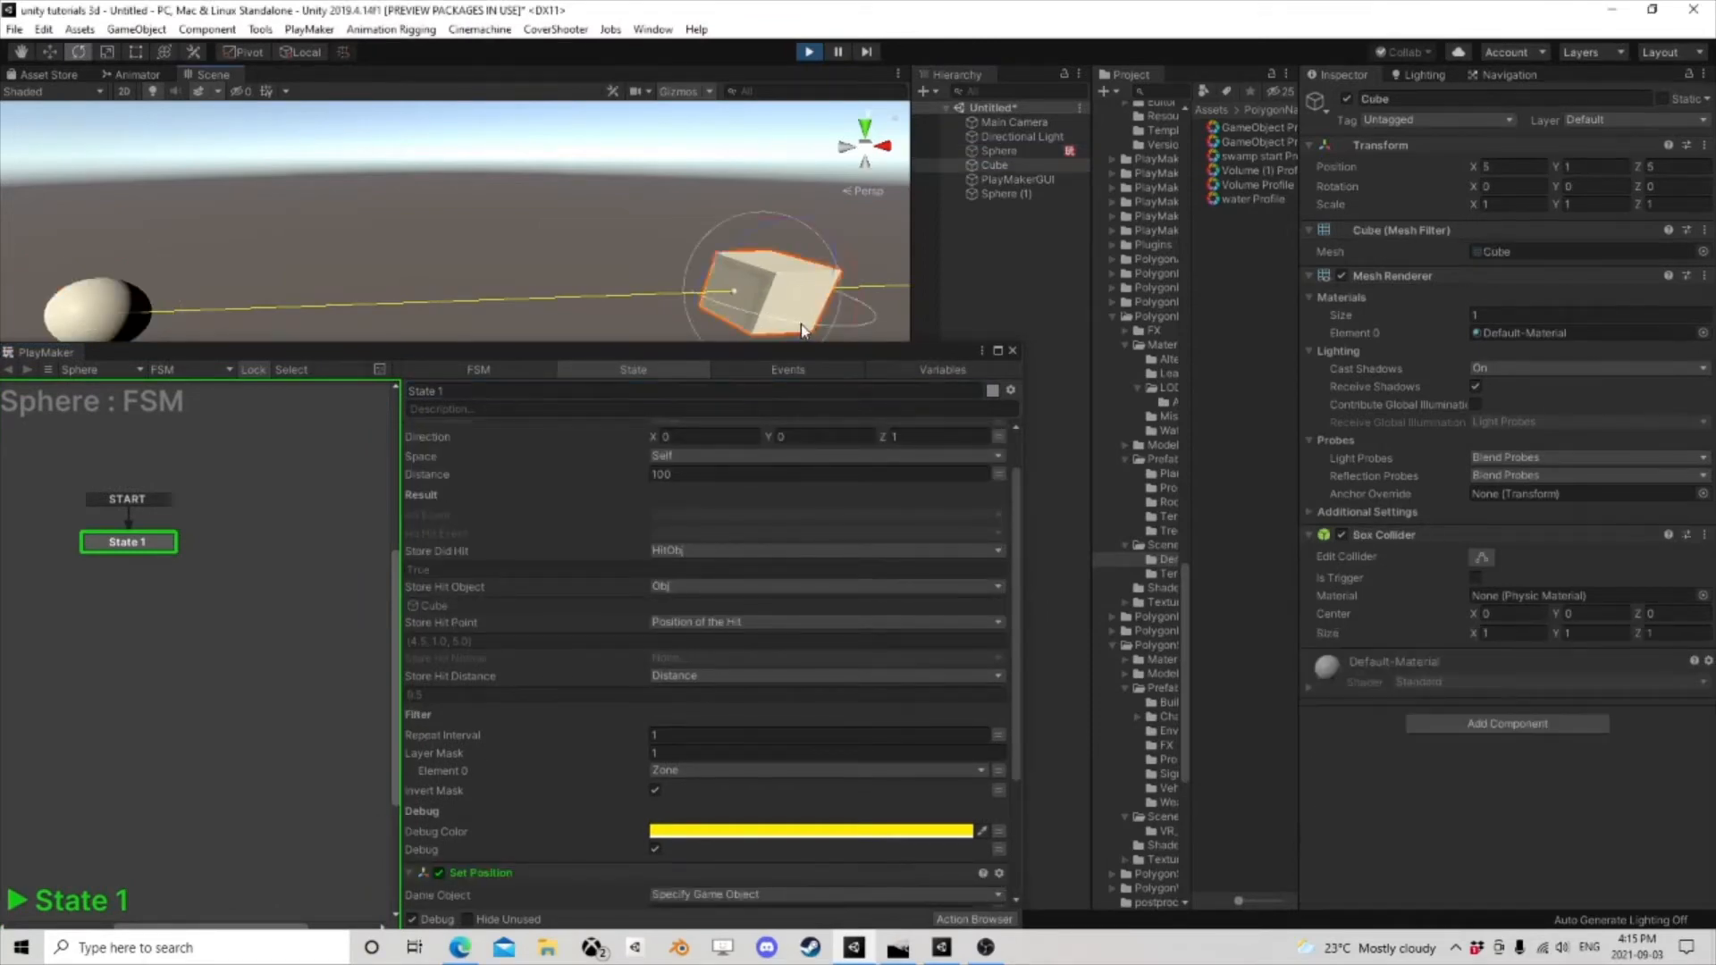
{"action": "left_click", "coordinate": [52, 32]}
{"action": "left_click", "coordinate": [87, 28]}
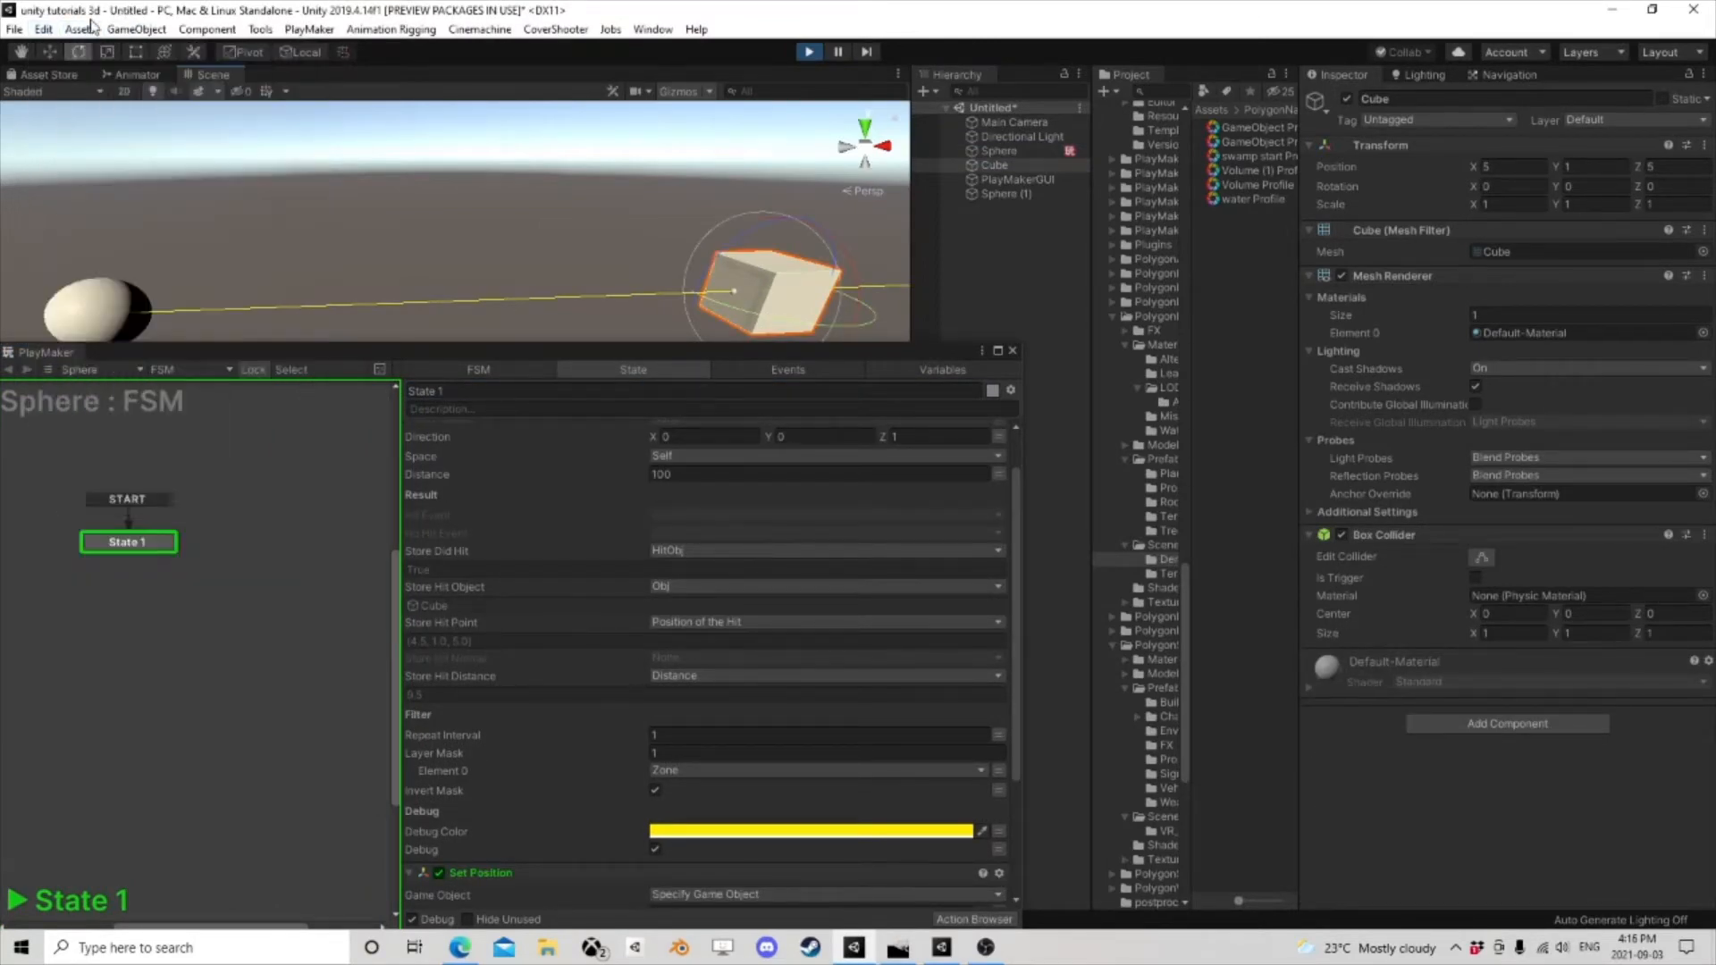
{"action": "left_click", "coordinate": [51, 54]}
{"action": "left_click_drag", "start_coordinate": [827, 300], "coordinate": [659, 293]}
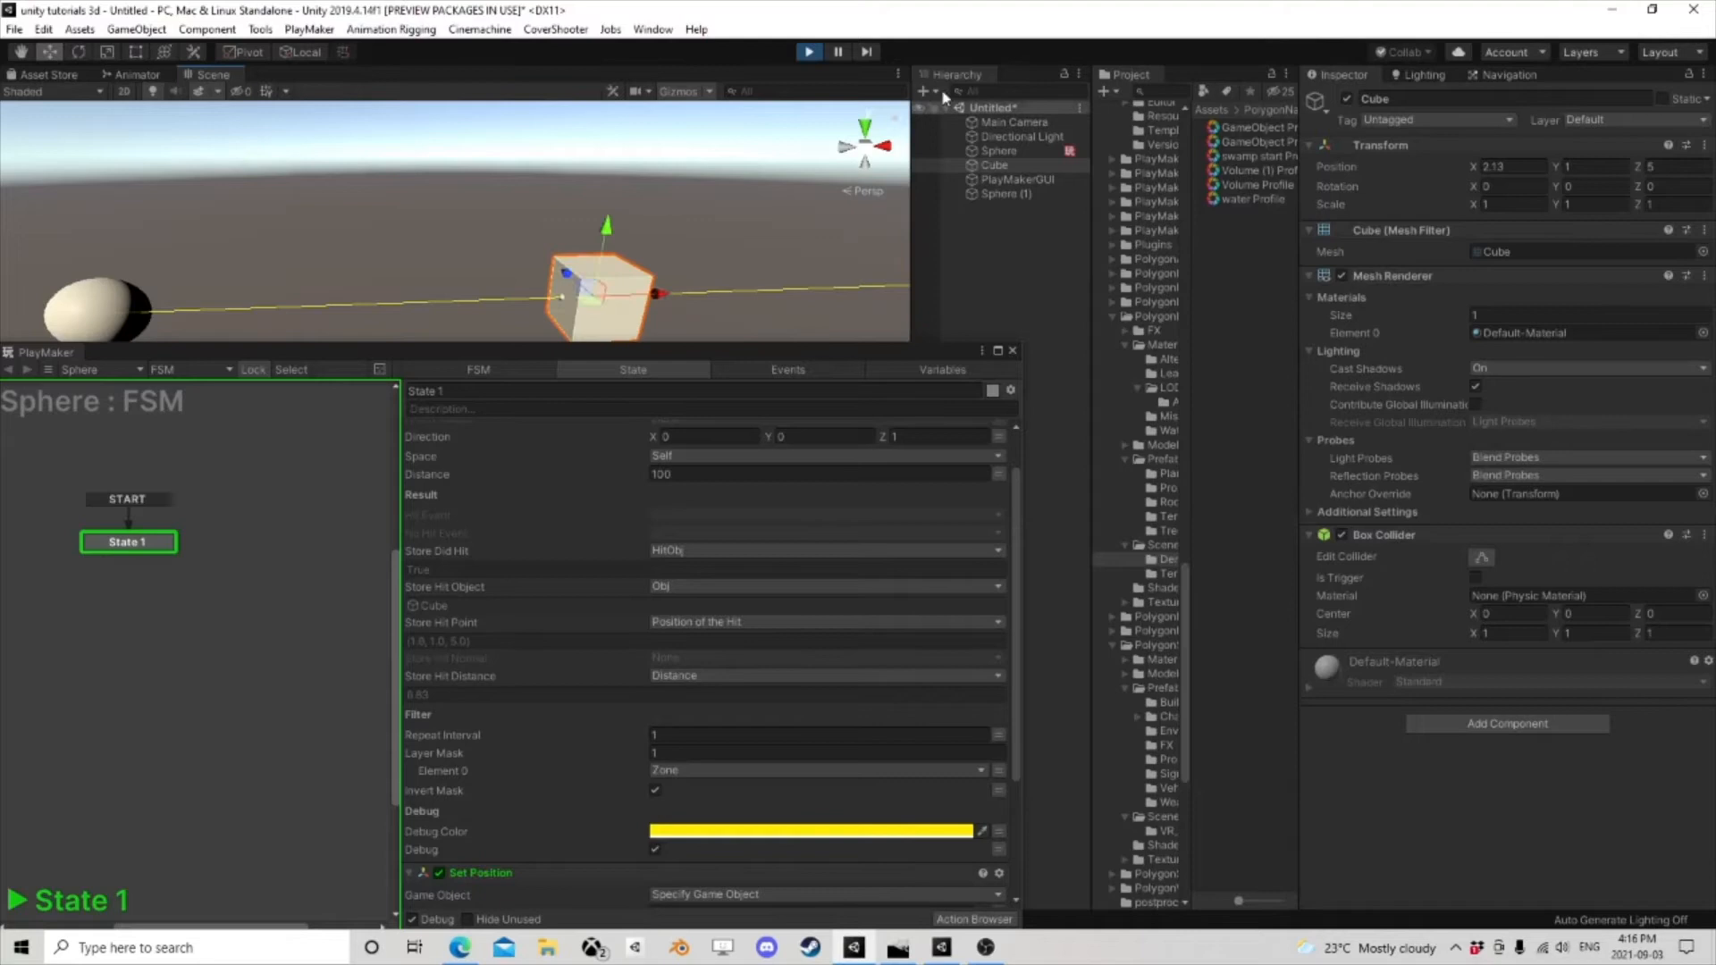
{"action": "left_click", "coordinate": [809, 58]}
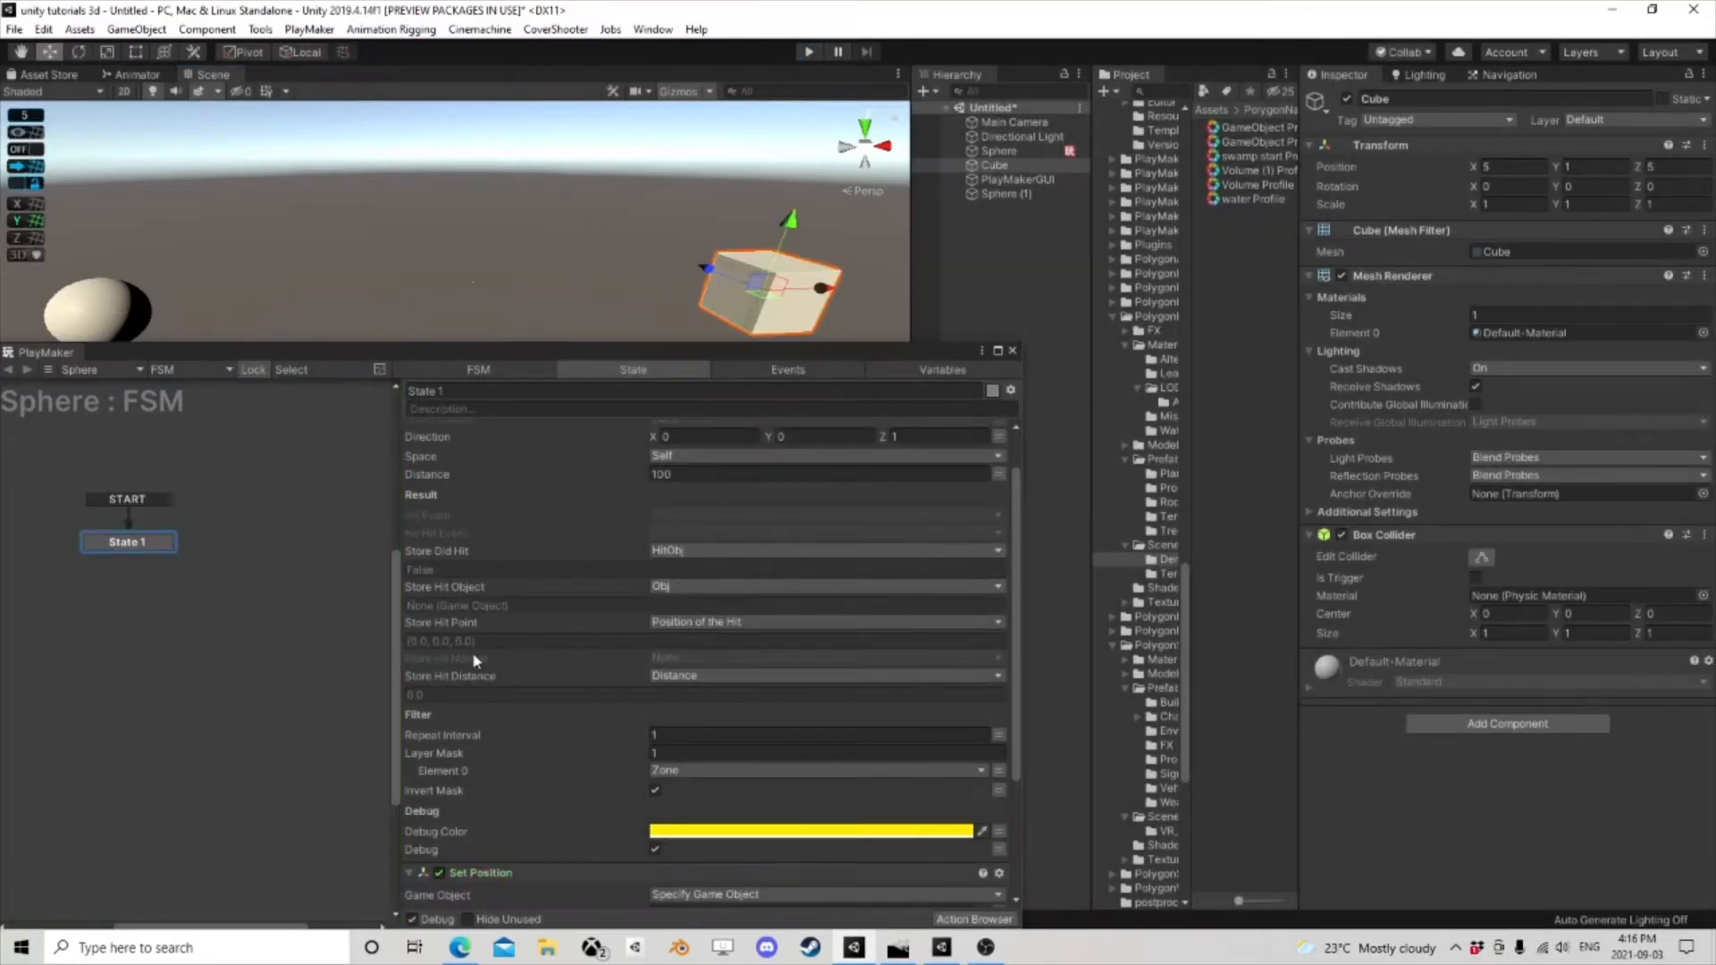
- Store the Raycast 2 hit normal in a new variable named HitNormal
{"action": "left_click", "coordinate": [684, 673]}
{"action": "left_click", "coordinate": [709, 724]}
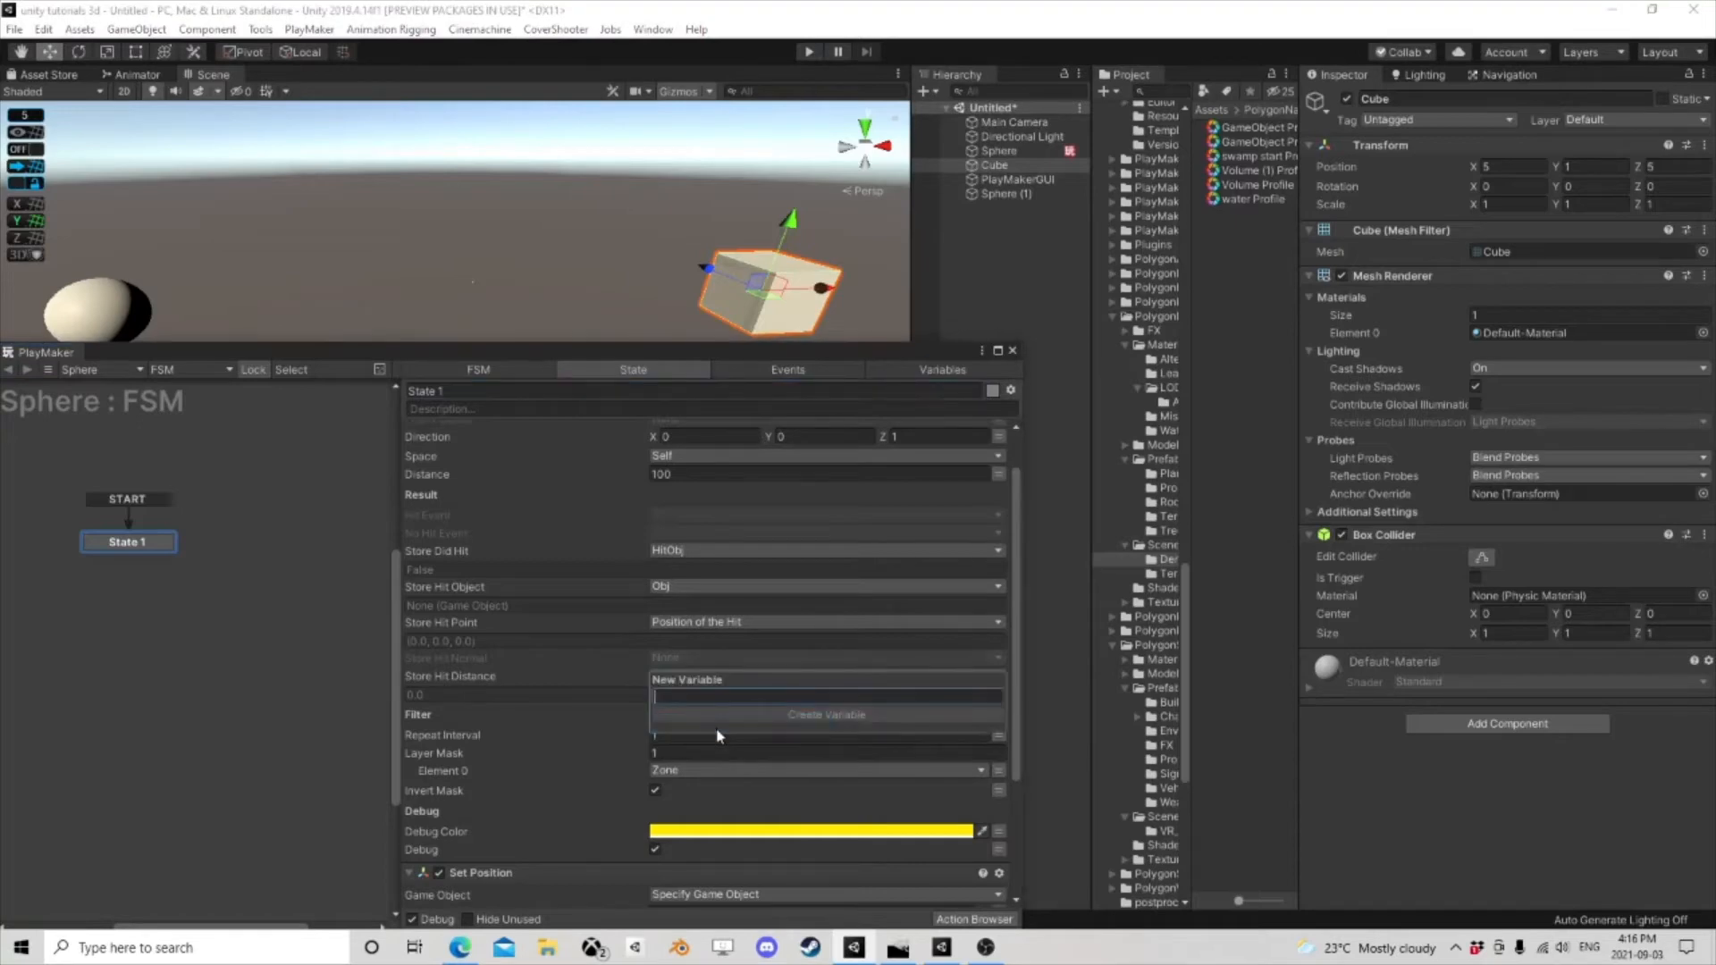
{"action": "type", "text": "Distance"}
{"action": "key", "text": "Return"}
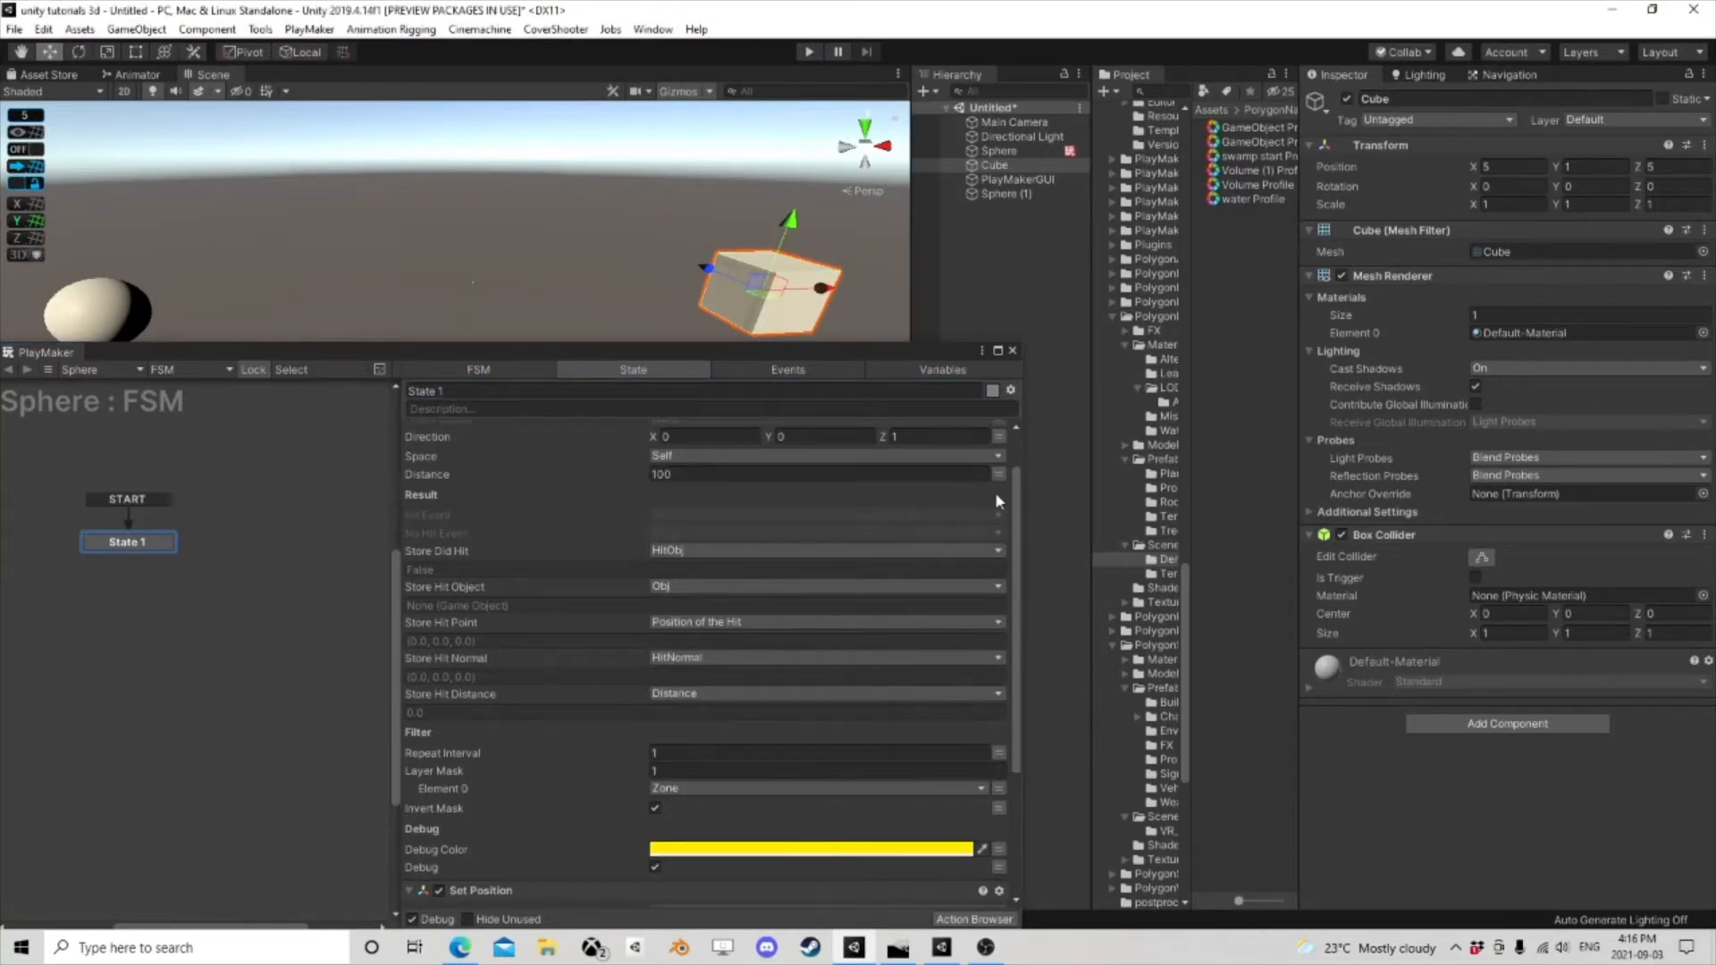
- Examine the Cube's faces from several angles to see which way each surface points
{"action": "scroll", "coordinate": [820, 537], "scroll_direction": "down", "scroll_amount": 3}
{"action": "scroll", "coordinate": [821, 542], "scroll_direction": "down", "scroll_amount": 3}
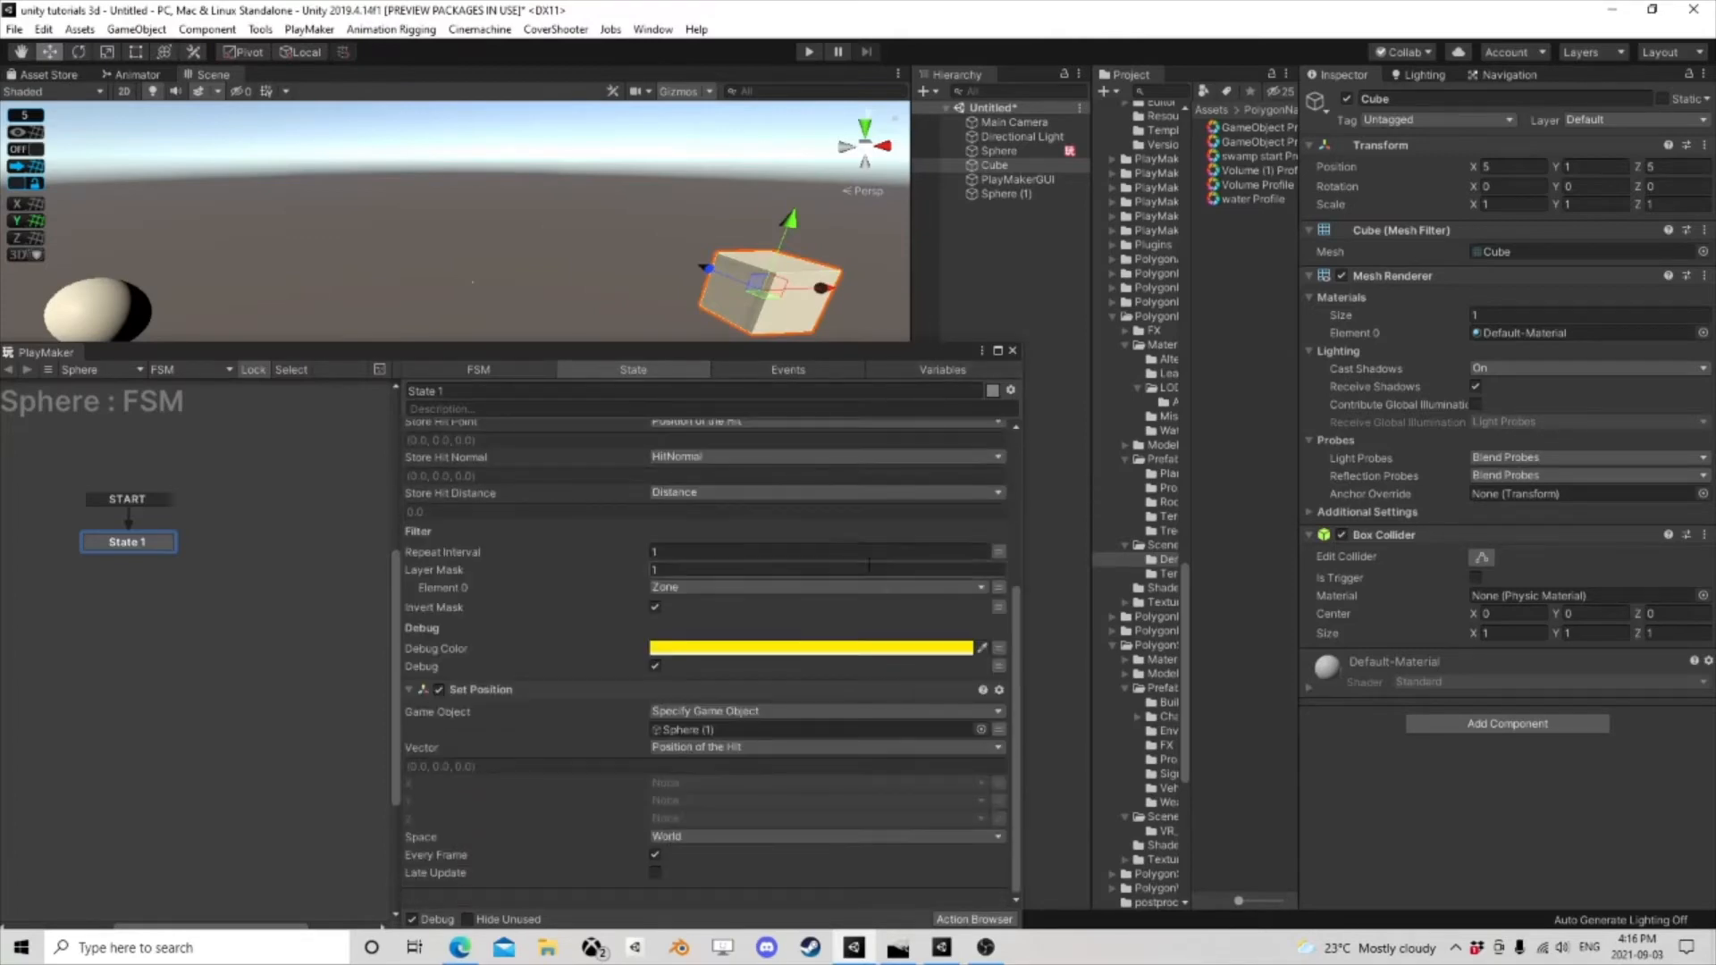
{"action": "right_click_drag", "start_coordinate": [529, 219], "coordinate": [718, 295]}
{"action": "middle_click_drag", "start_coordinate": [470, 281], "coordinate": [478, 316]}
{"action": "scroll", "coordinate": [469, 316], "scroll_direction": "up", "scroll_amount": 10}
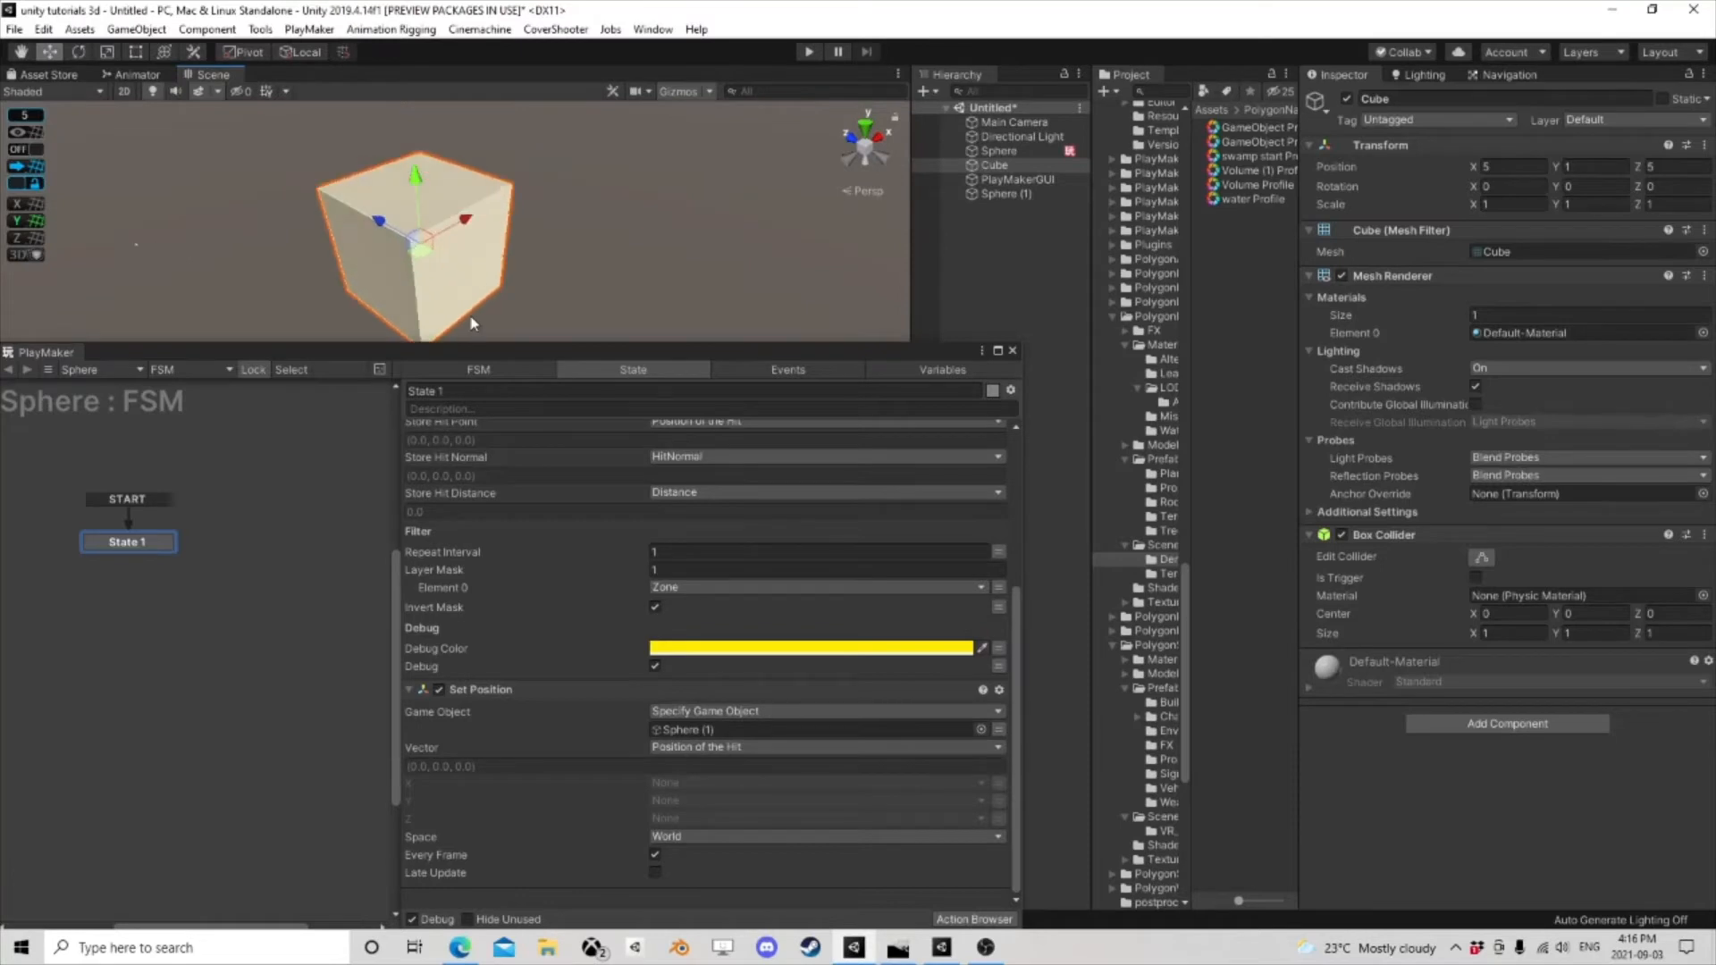
{"action": "scroll", "coordinate": [525, 293], "scroll_direction": "down", "scroll_amount": 4}
{"action": "right_click_drag", "start_coordinate": [526, 293], "coordinate": [361, 249]}
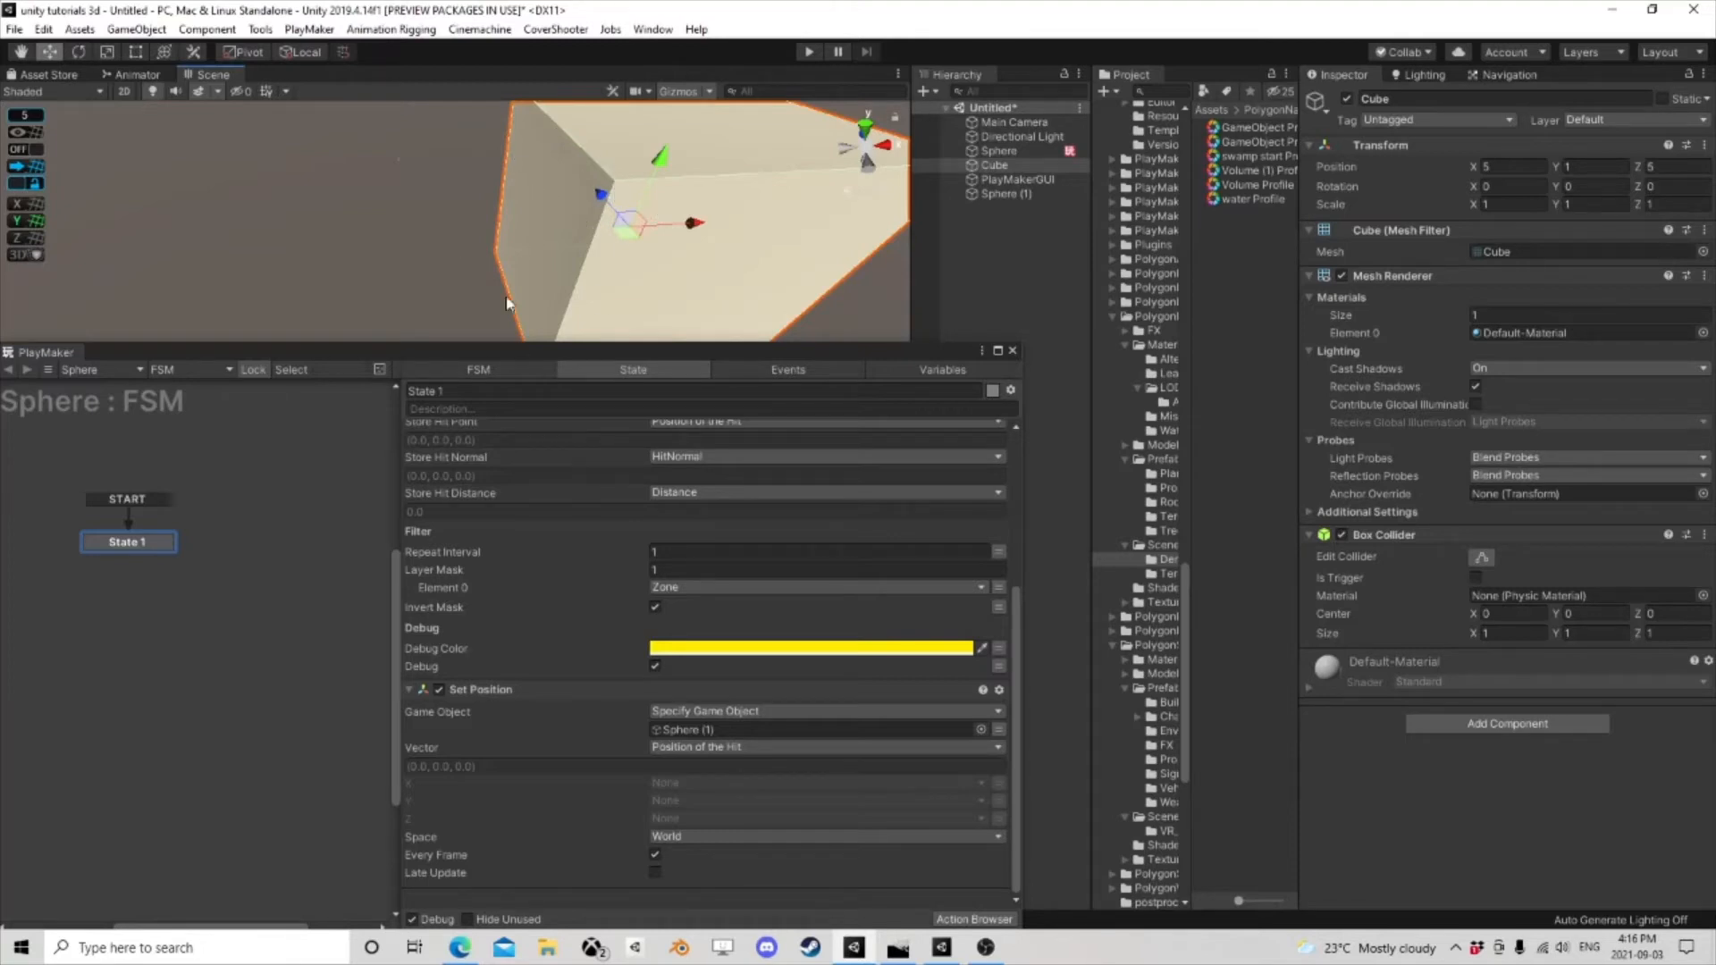
{"action": "scroll", "coordinate": [664, 272], "scroll_direction": "down", "scroll_amount": 5}
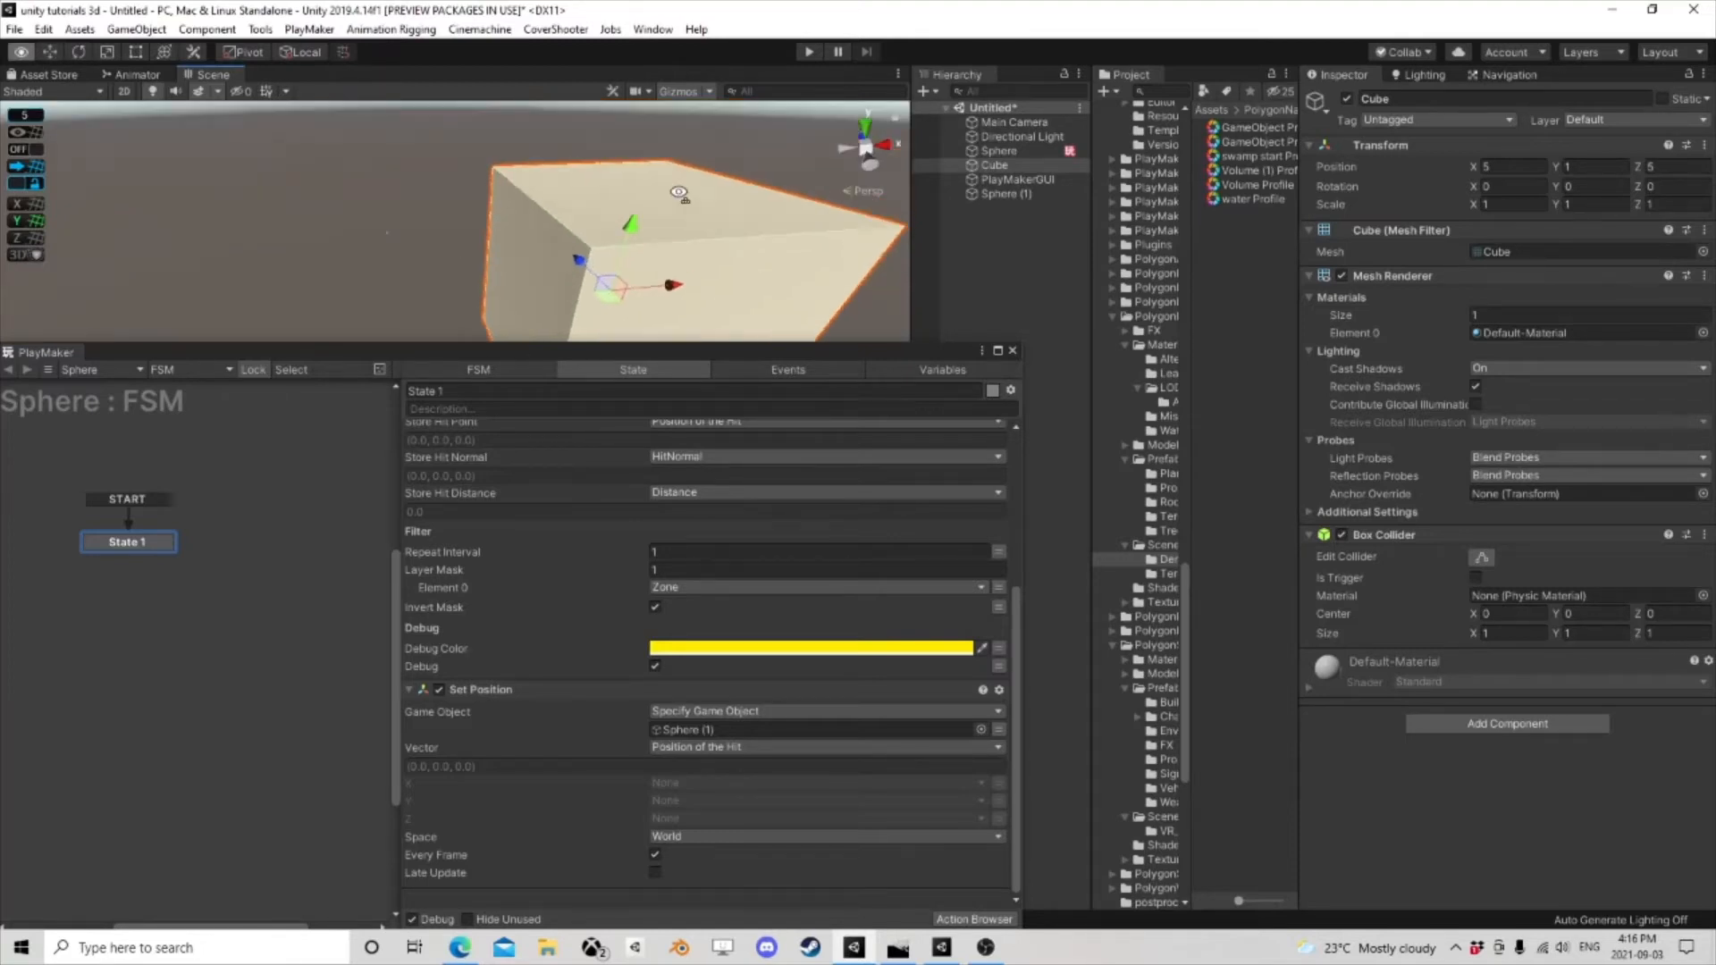
{"action": "scroll", "coordinate": [662, 202], "scroll_direction": "down", "scroll_amount": 3}
{"action": "right_click_drag", "start_coordinate": [661, 202], "coordinate": [572, 259]}
{"action": "scroll", "coordinate": [564, 266], "scroll_direction": "up", "scroll_amount": 3}
{"action": "middle_click_drag", "start_coordinate": [561, 265], "coordinate": [577, 257]}
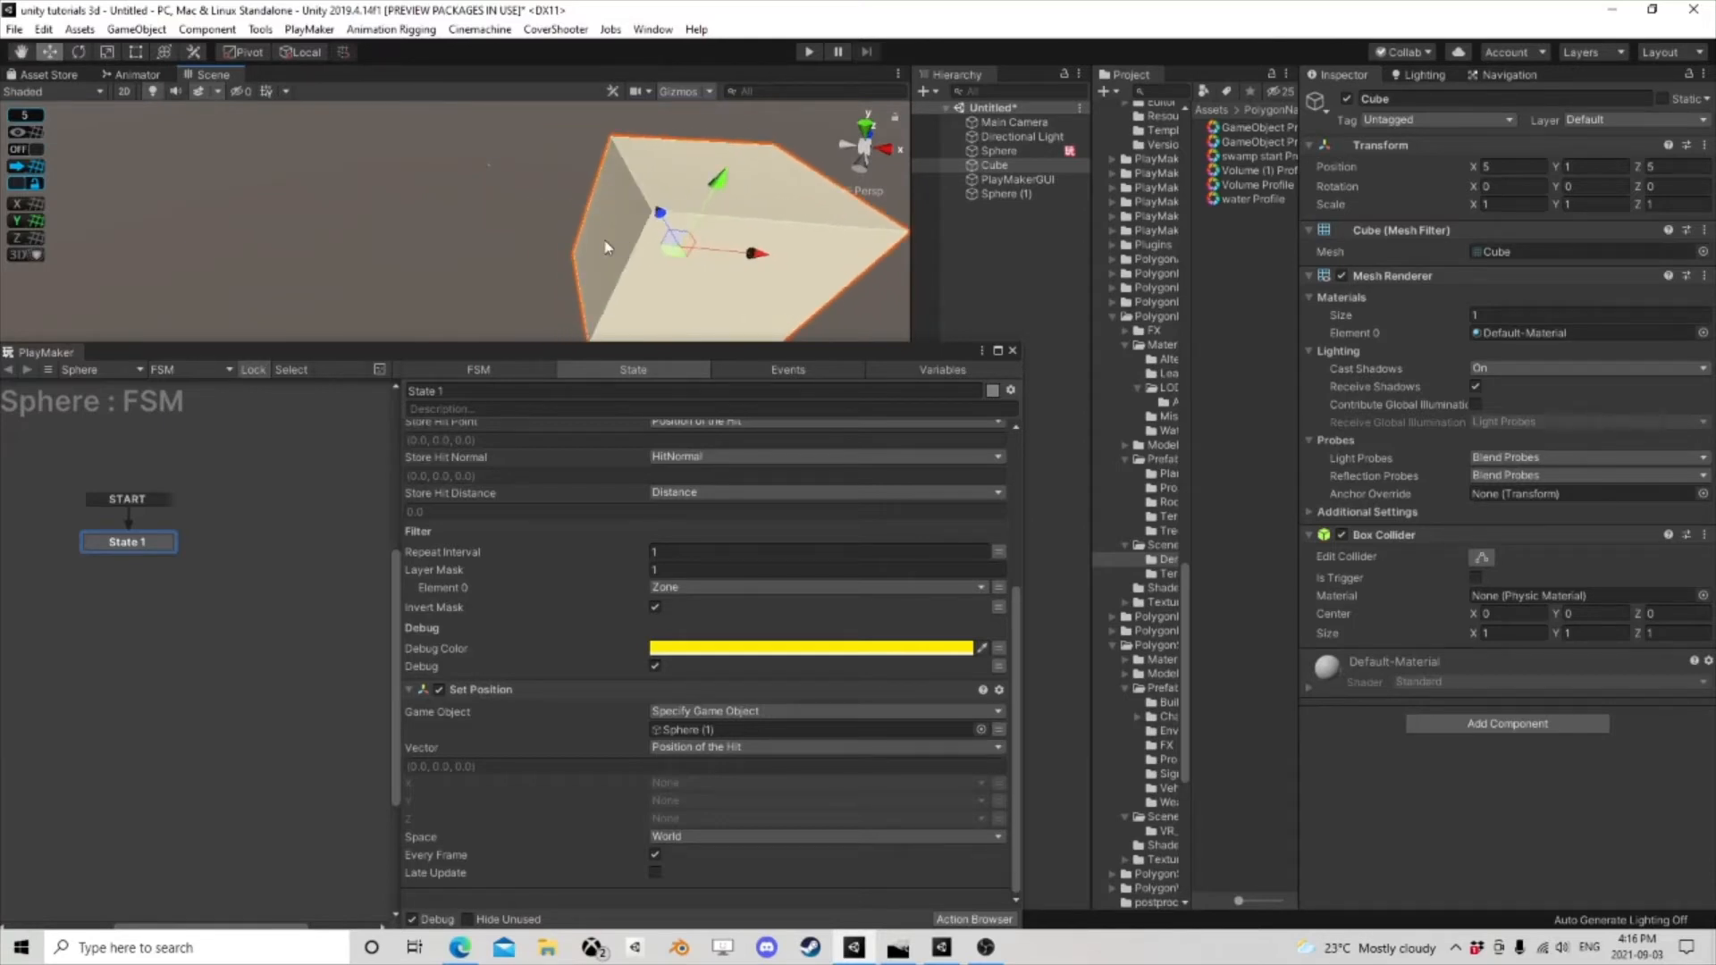
{"action": "right_click_drag", "start_coordinate": [684, 243], "coordinate": [483, 240]}
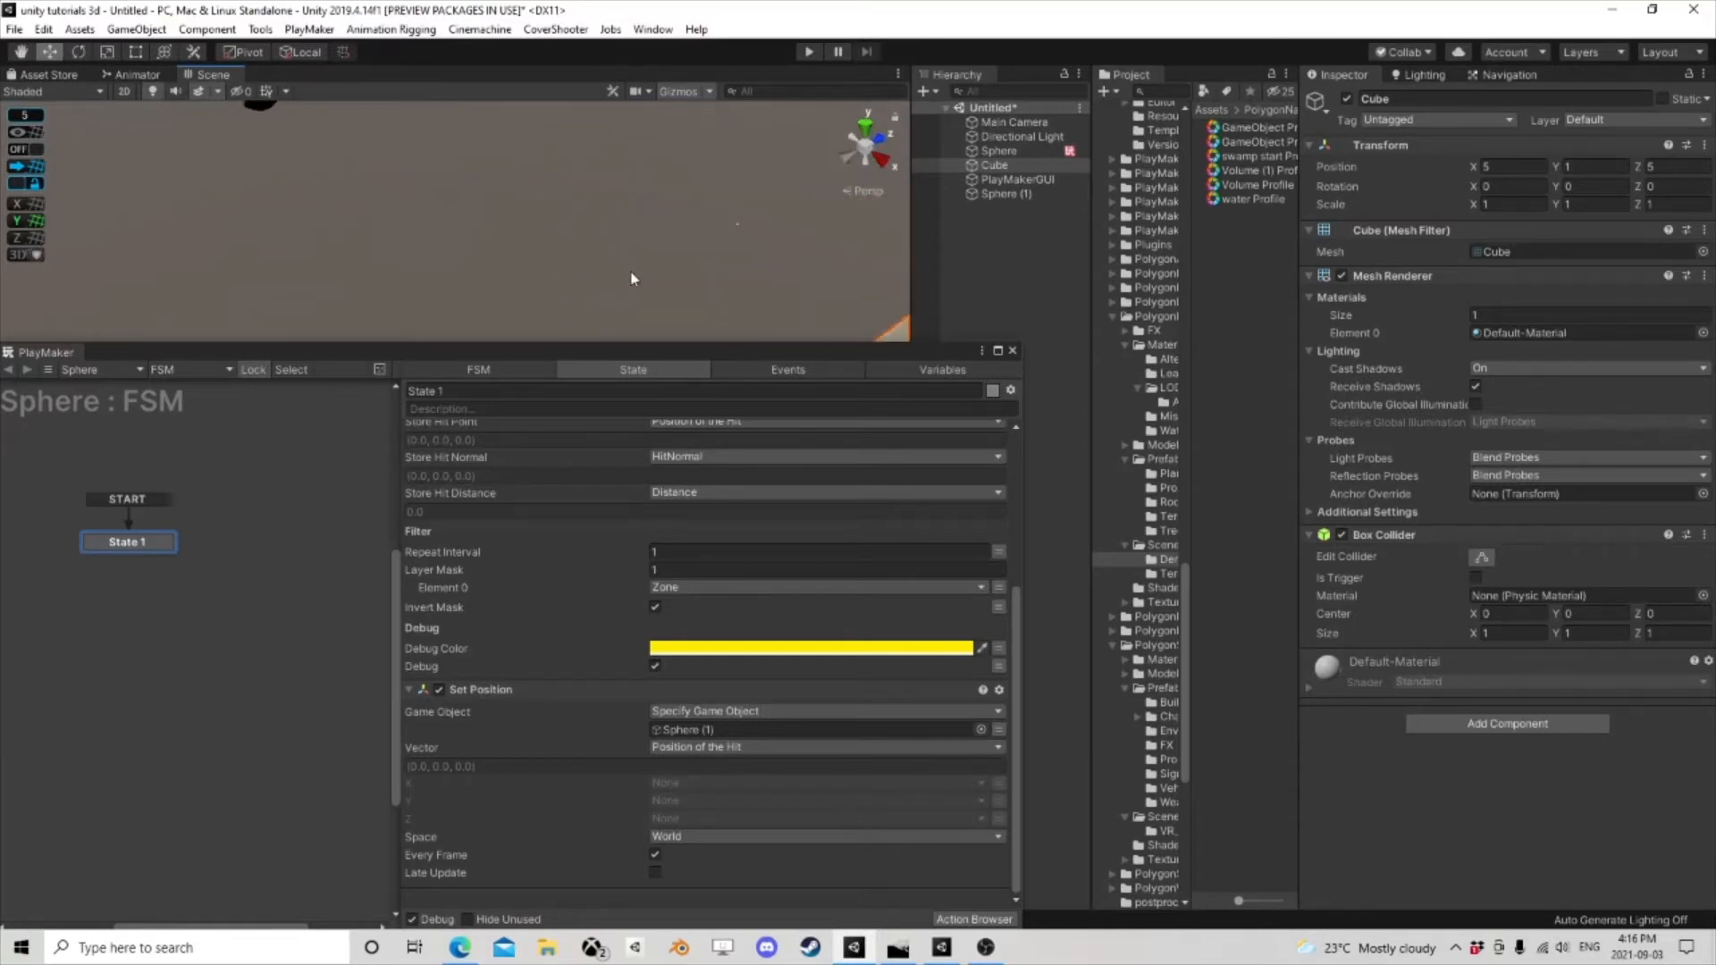
{"action": "middle_click_drag", "start_coordinate": [633, 276], "coordinate": [620, 266]}
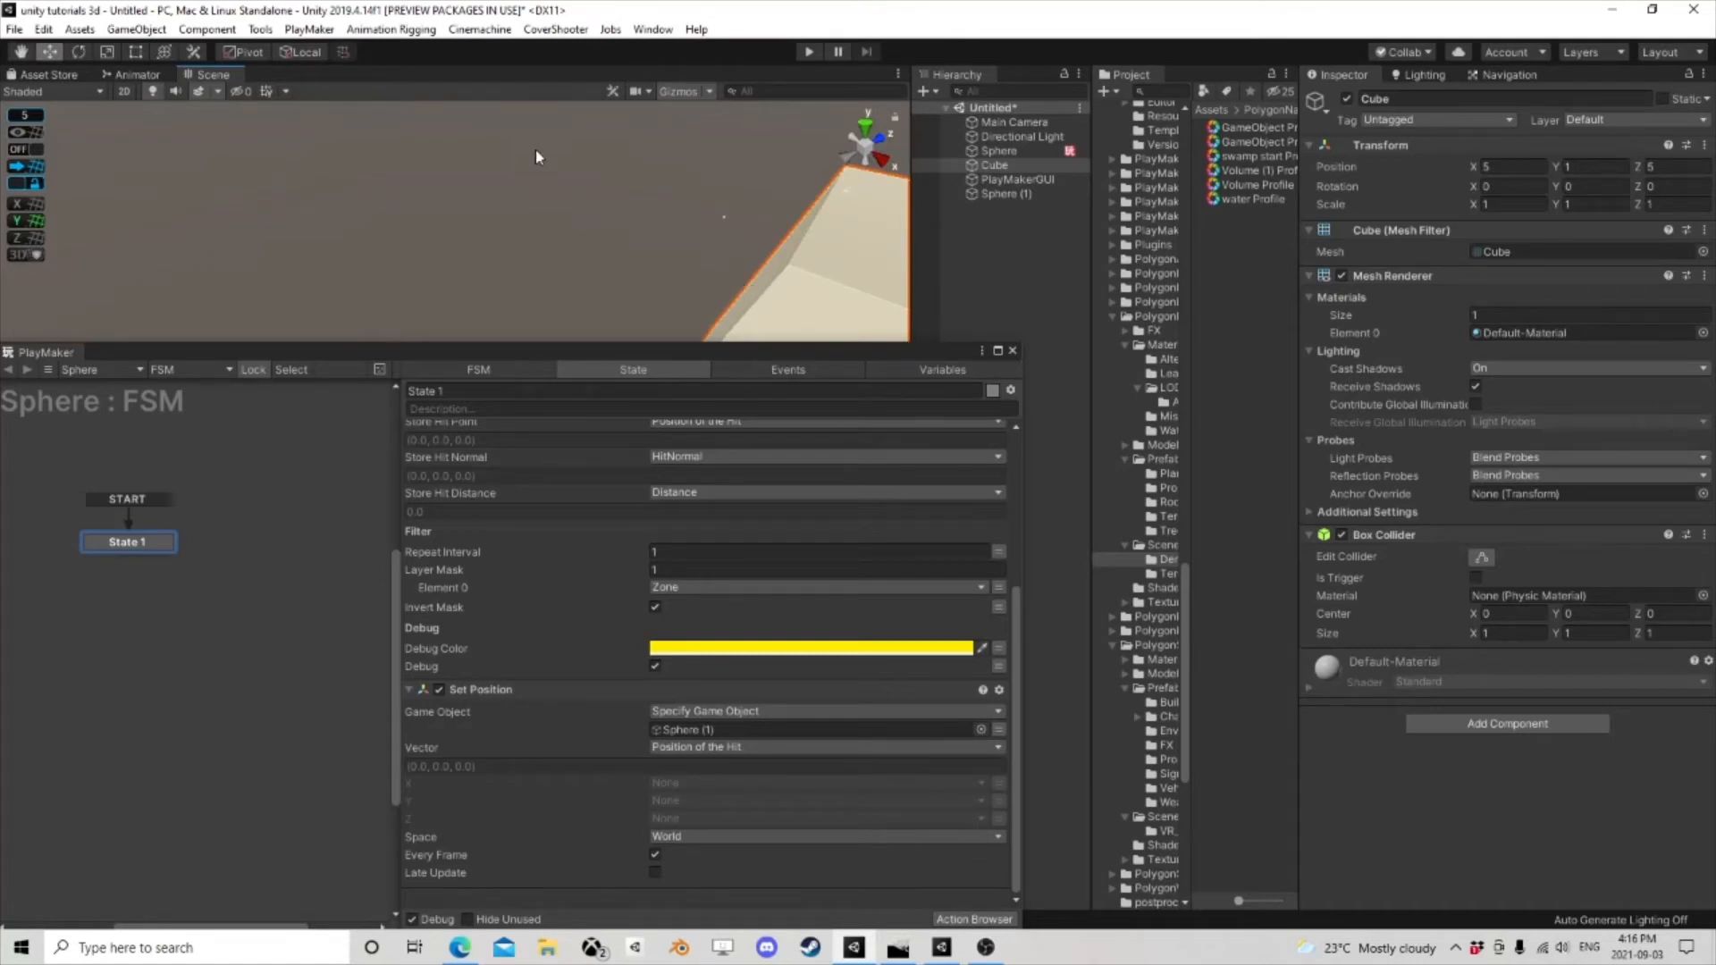
{"action": "right_click_drag", "start_coordinate": [460, 154], "coordinate": [550, 156]}
{"action": "scroll", "coordinate": [429, 179], "scroll_direction": "down", "scroll_amount": 1}
{"action": "right_click_drag", "start_coordinate": [327, 202], "coordinate": [567, 301]}
{"action": "middle_click_drag", "start_coordinate": [471, 299], "coordinate": [565, 280]}
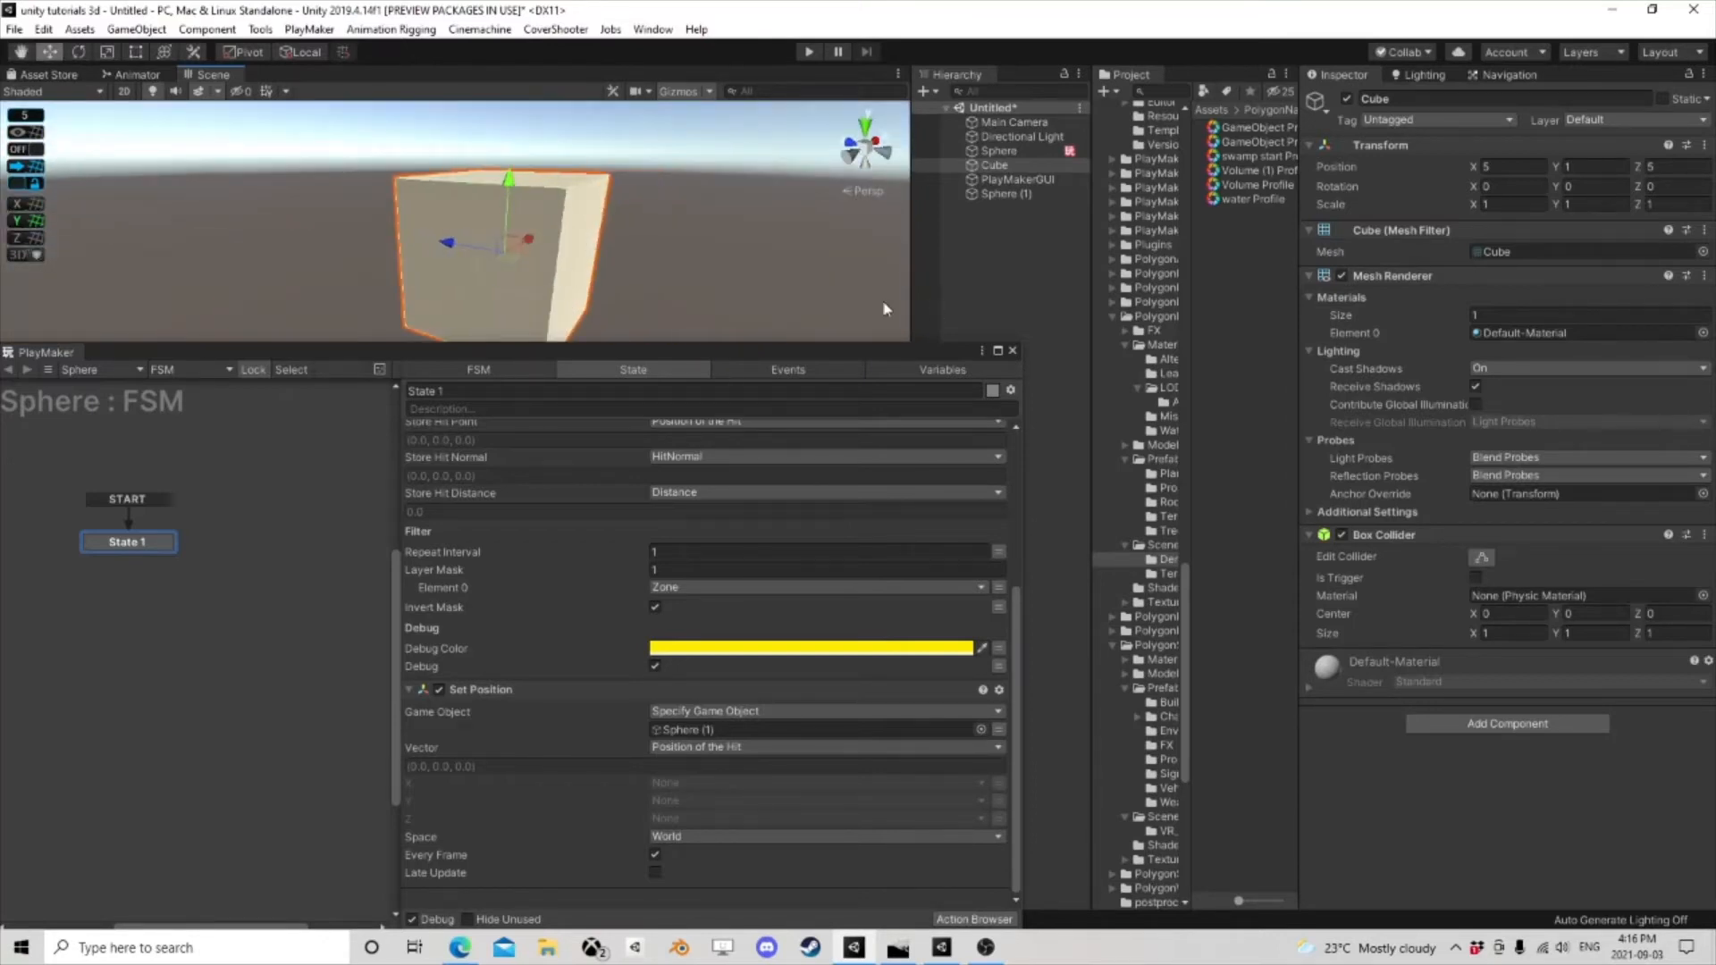
{"action": "right_click_drag", "start_coordinate": [848, 280], "coordinate": [573, 195]}
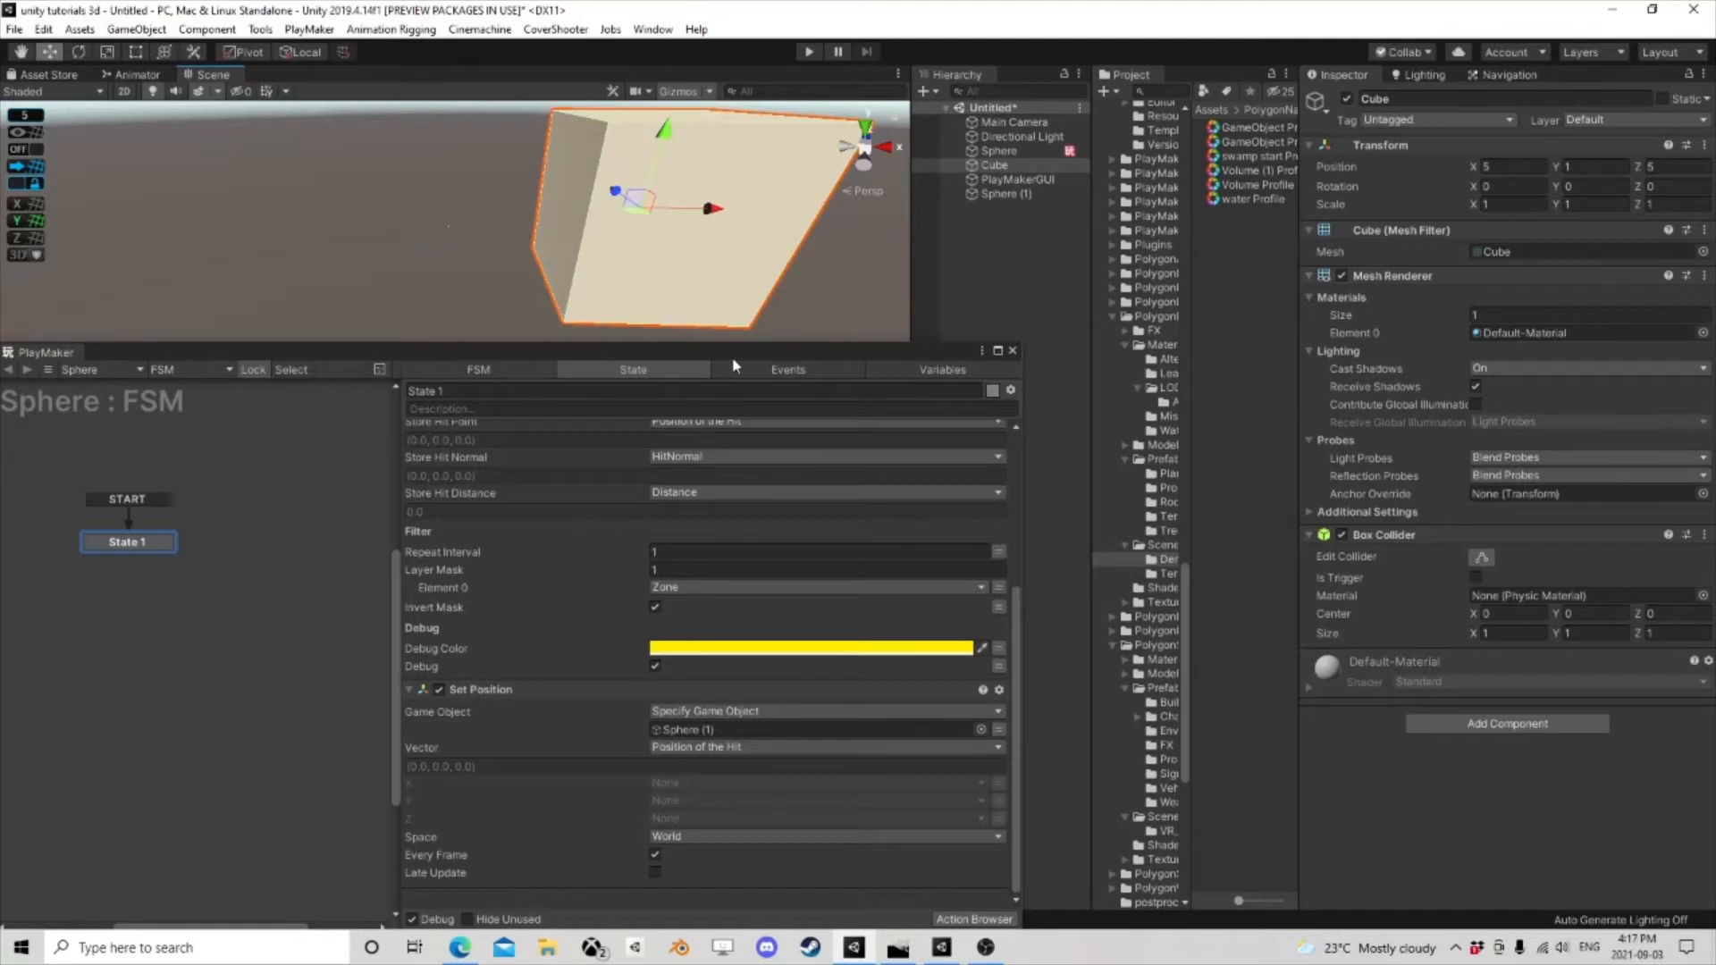
- Remove the Set Position action from State 1
{"action": "left_click_drag", "start_coordinate": [749, 345], "coordinate": [801, 235]}
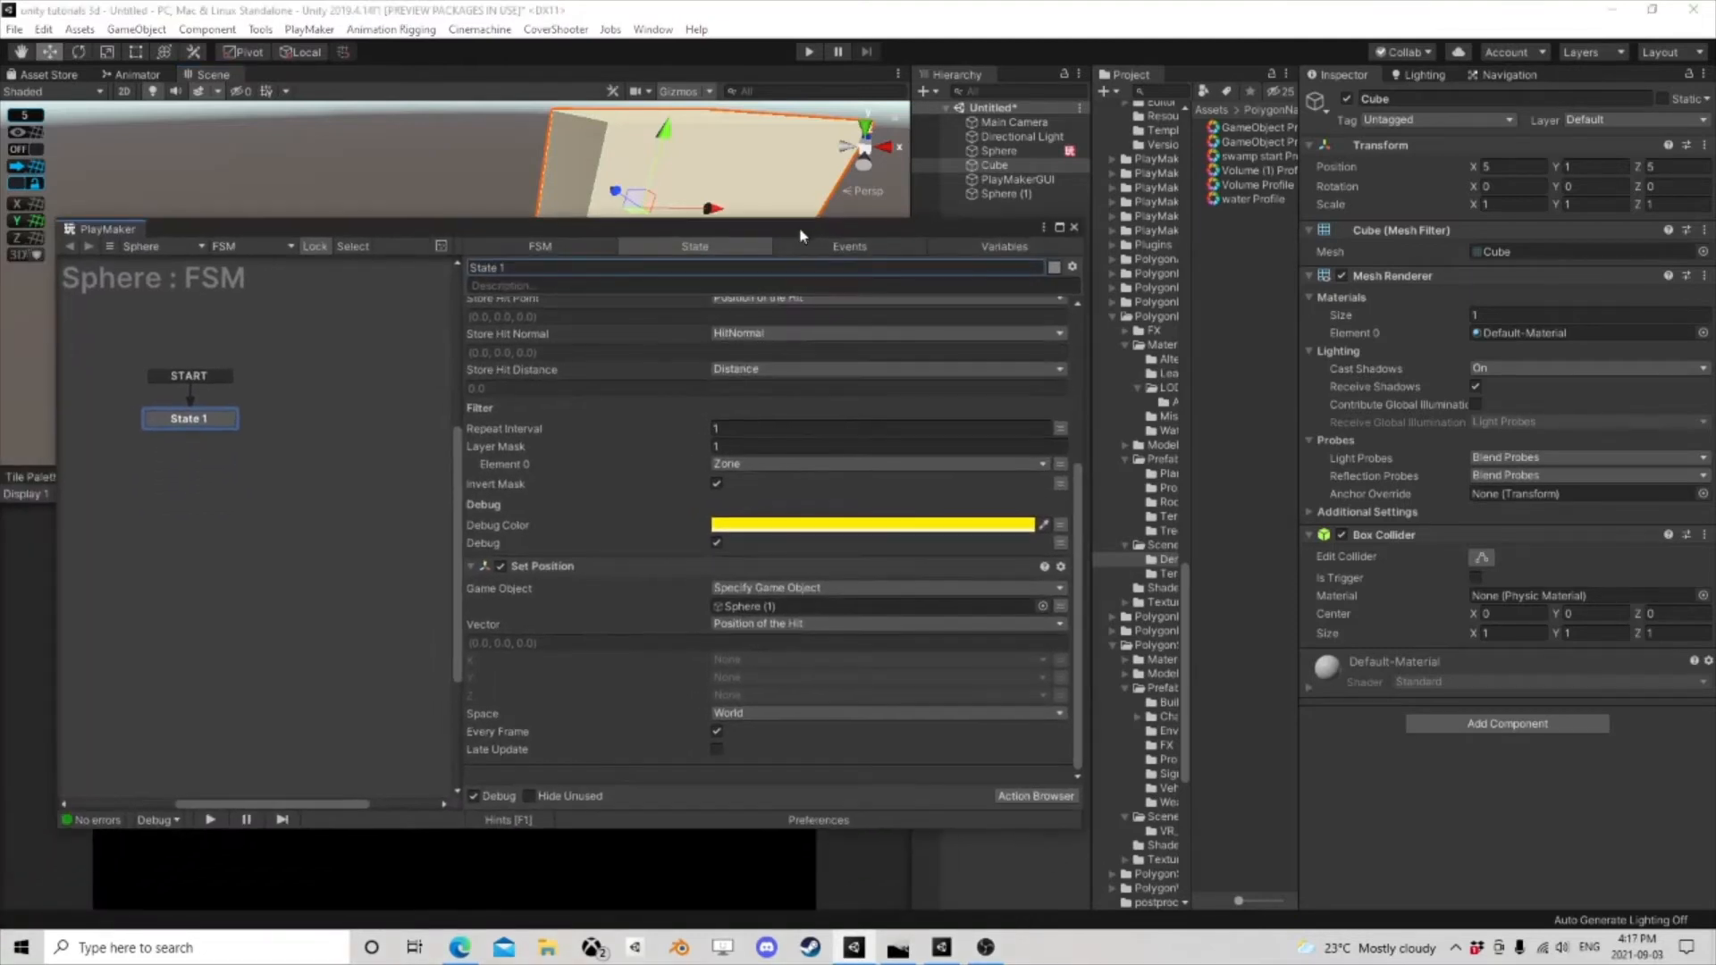
{"action": "right_click", "coordinate": [544, 568]}
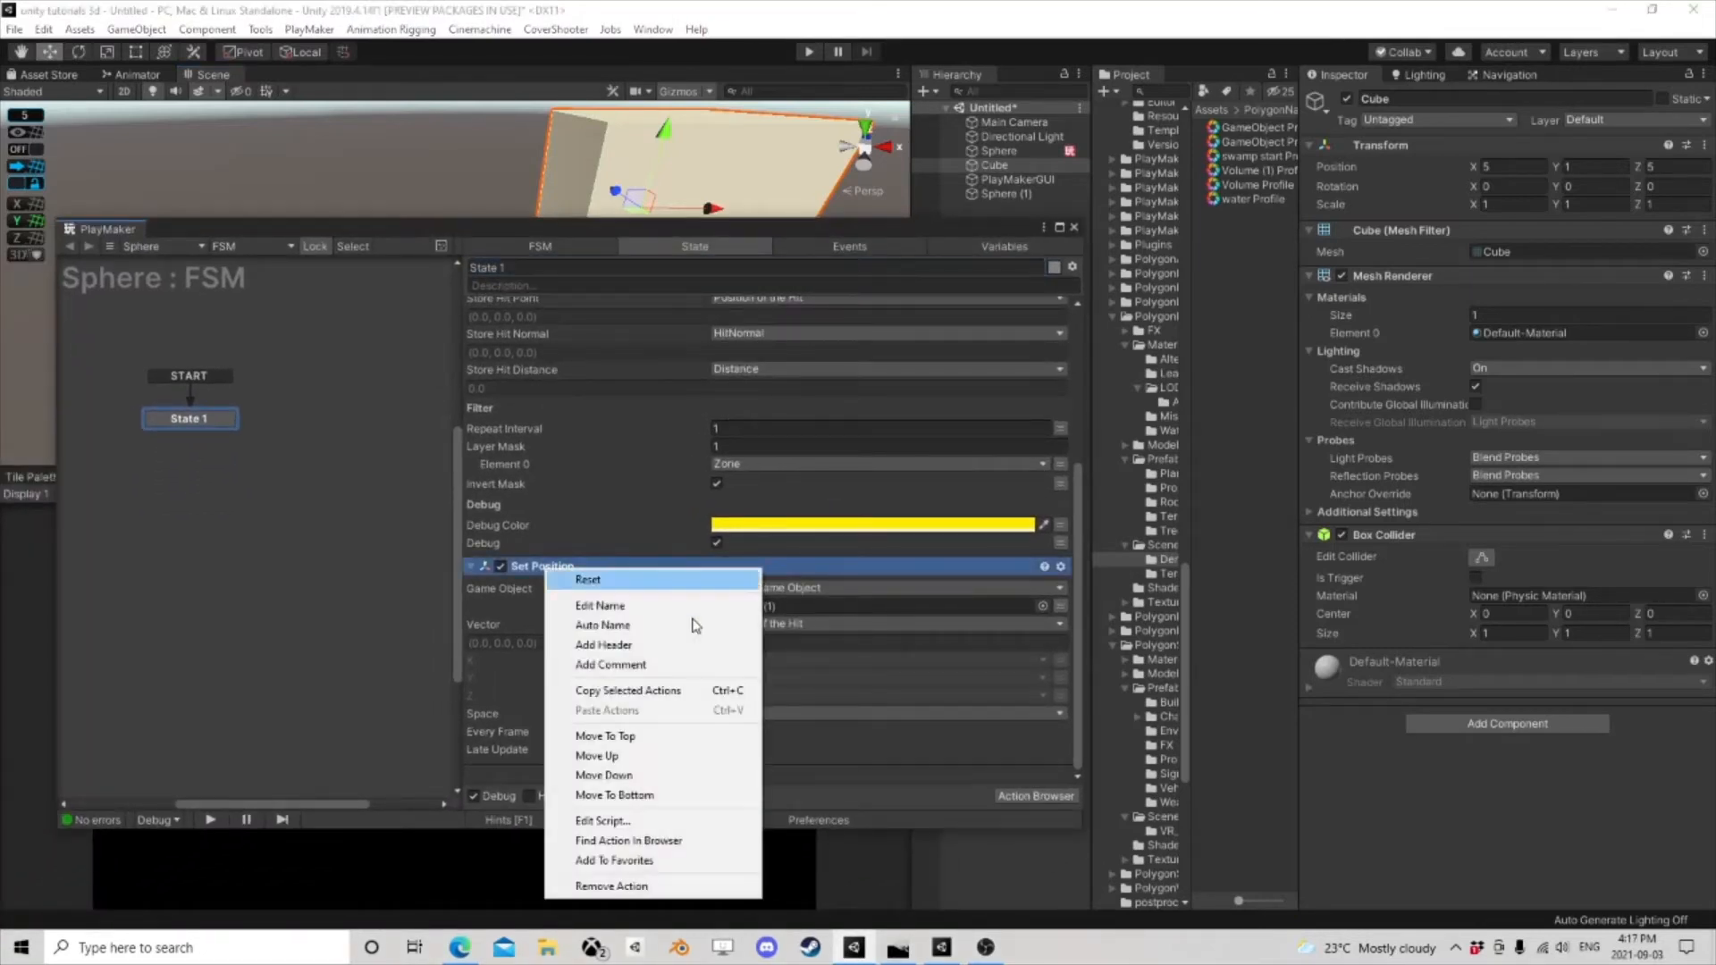
{"action": "left_click", "coordinate": [634, 887]}
{"action": "left_click_drag", "start_coordinate": [963, 227], "coordinate": [922, 344]}
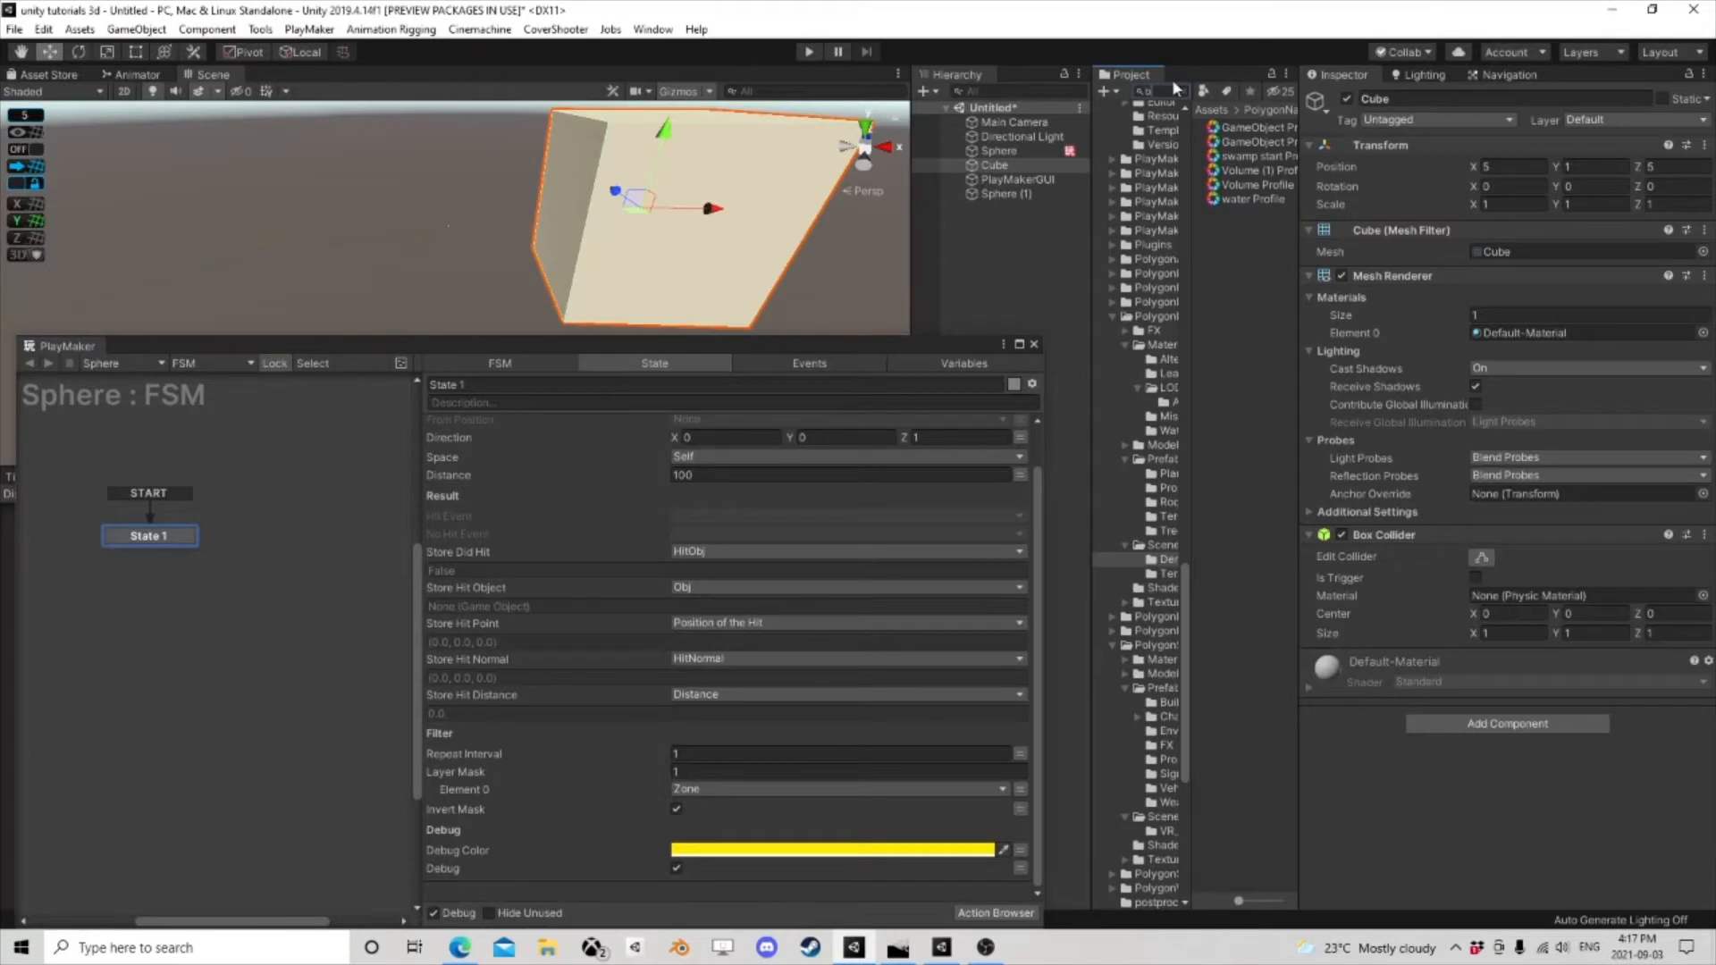
- Search the project assets for "blood" and filter the results to prefabs, making room to read their names
{"action": "type", "text": "d"}
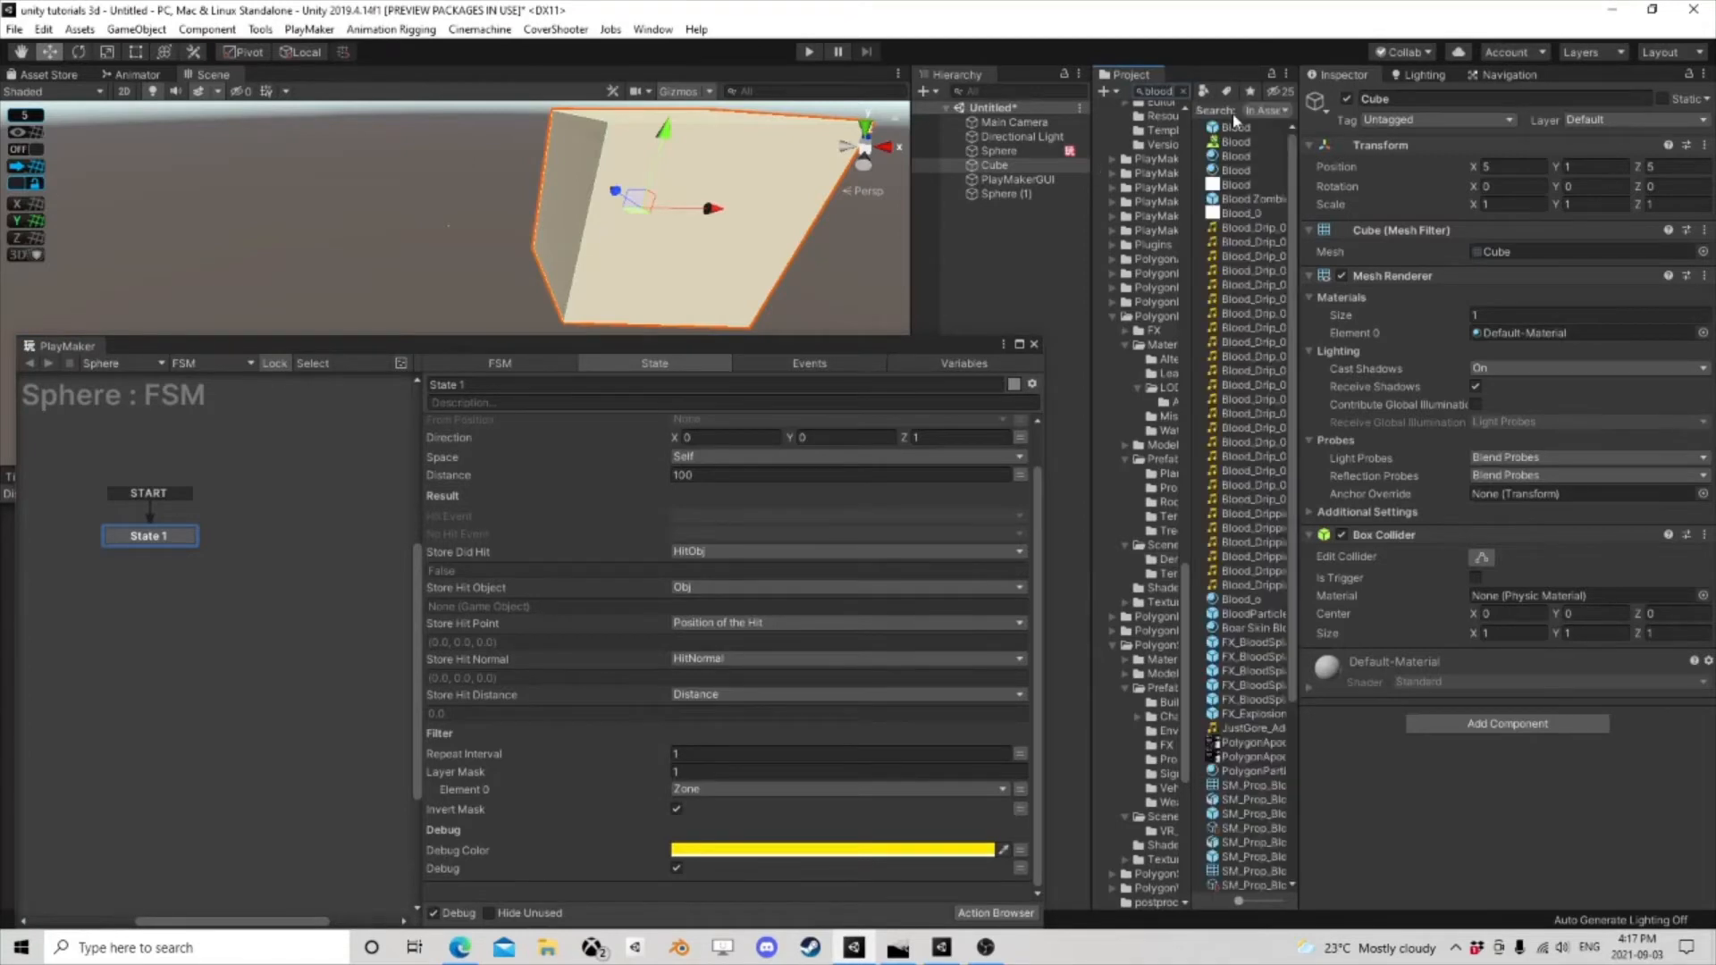
{"action": "left_click", "coordinate": [1209, 90]}
{"action": "left_click", "coordinate": [1230, 258]}
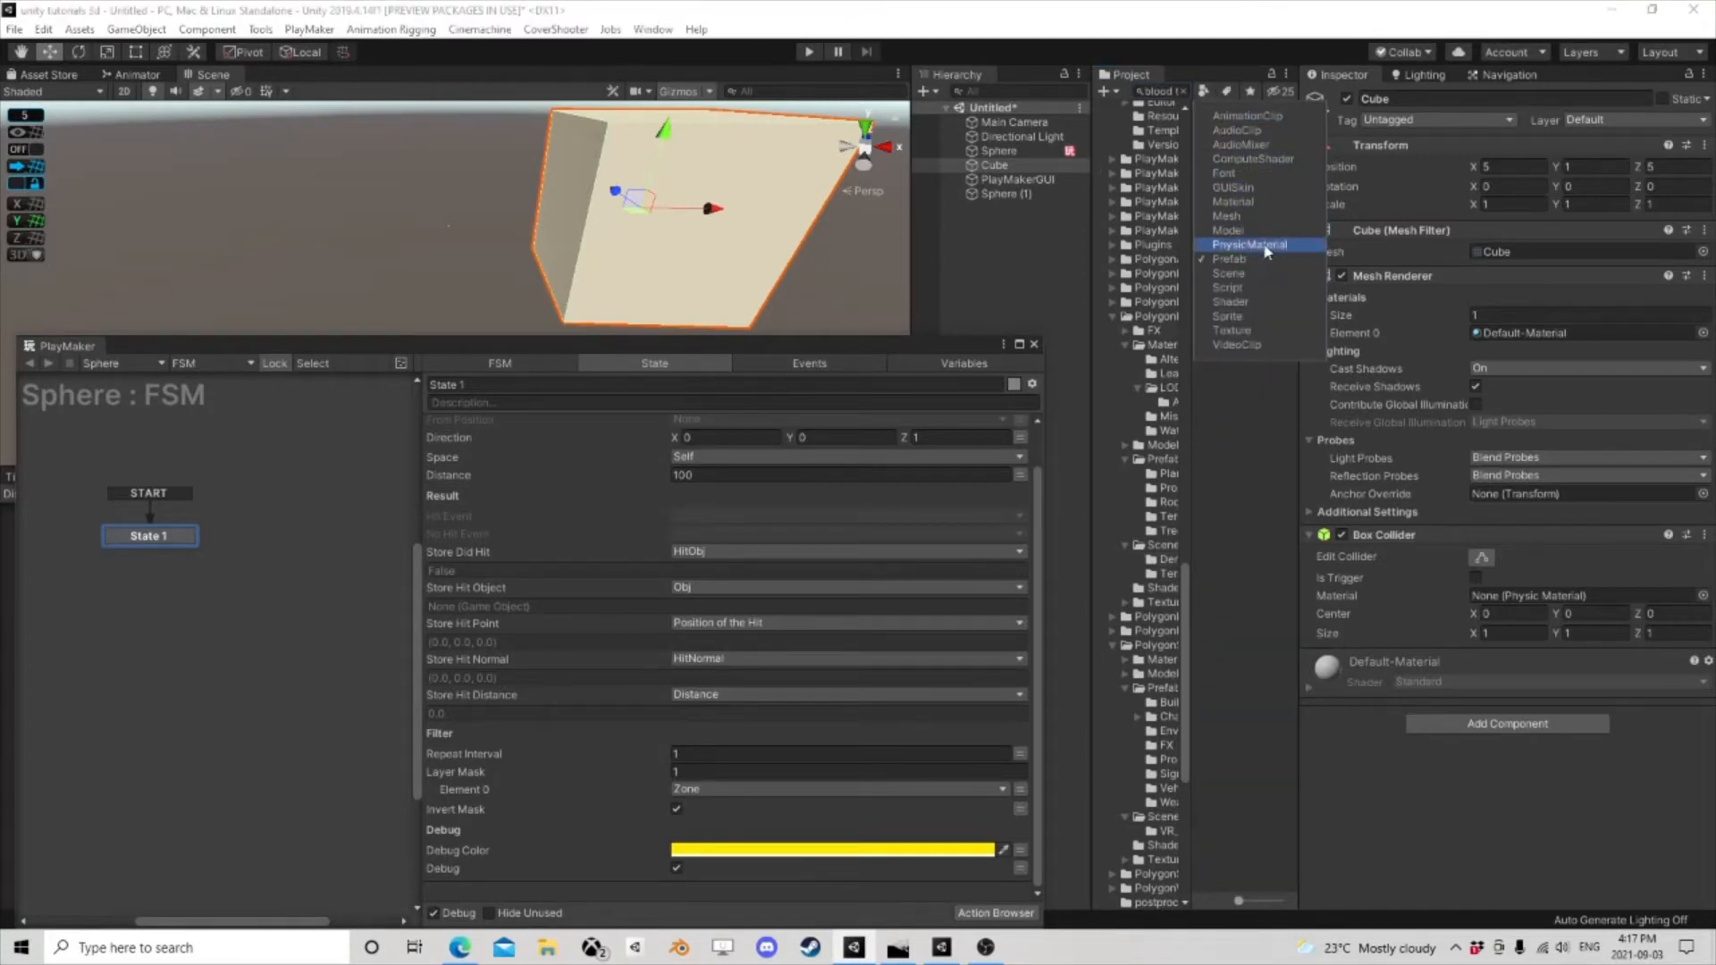
{"action": "left_click", "coordinate": [1248, 45]}
{"action": "left_click_drag", "start_coordinate": [1303, 206], "coordinate": [1410, 207]}
- Add the FX_BloodSplat_01 prefab to the Sphere's FSM as a GameObject variable
{"action": "left_click", "coordinate": [1269, 170]}
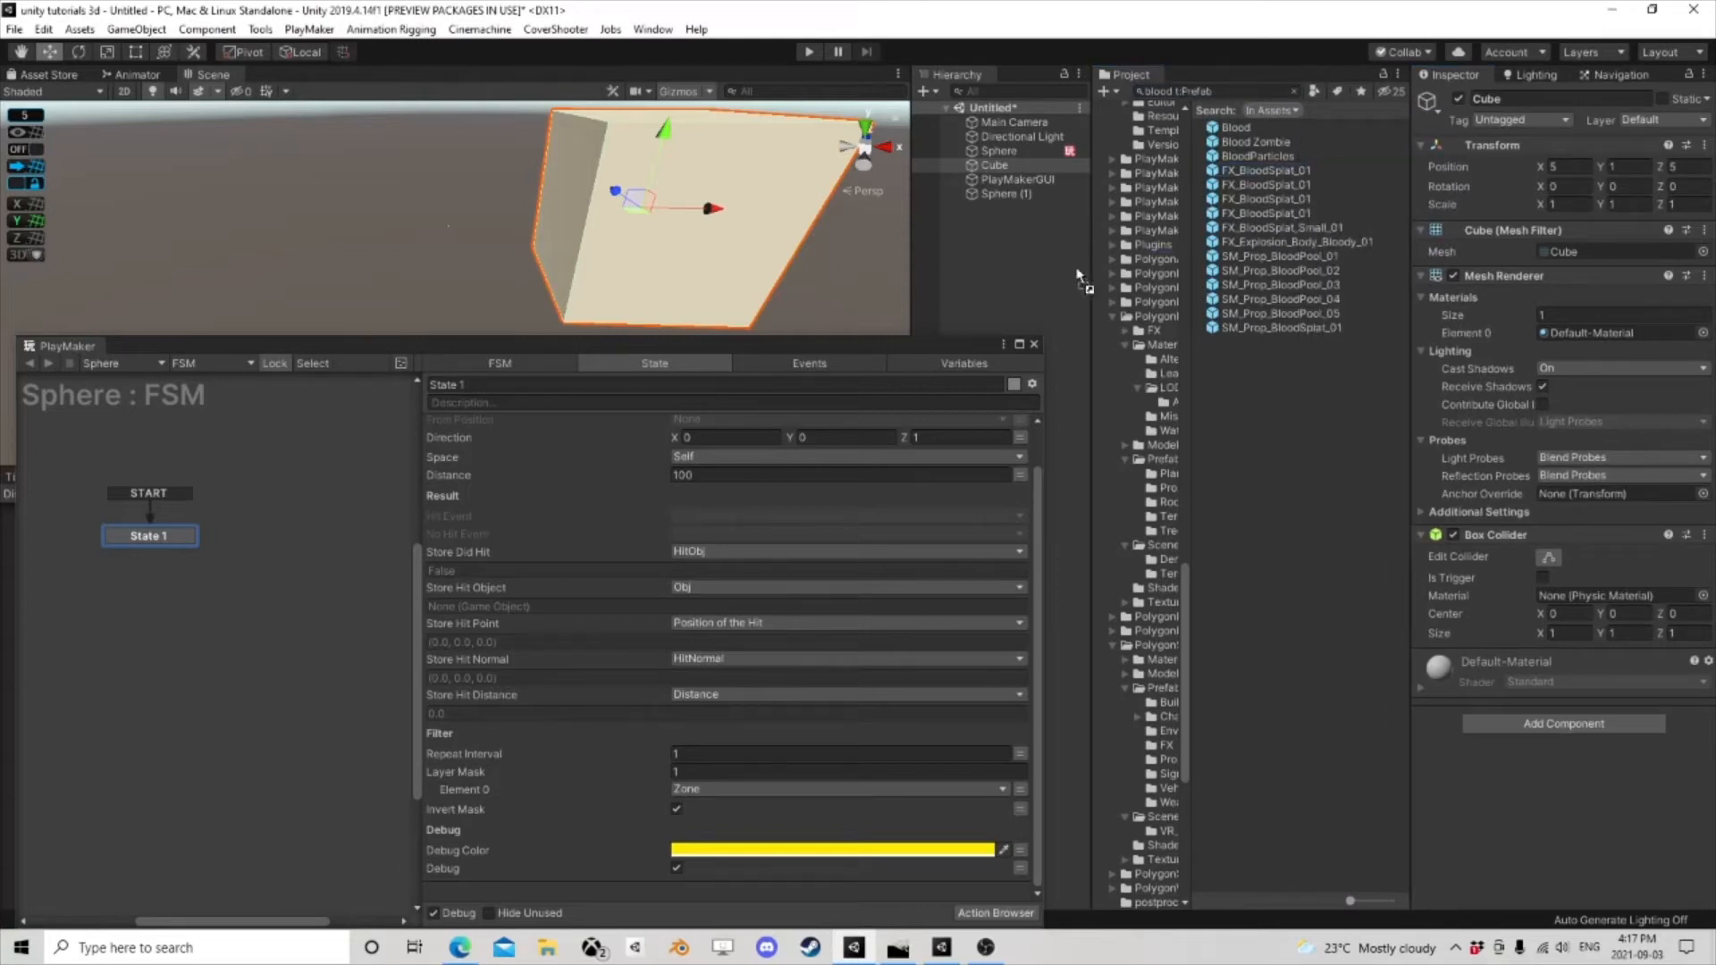
{"action": "left_click", "coordinate": [969, 366]}
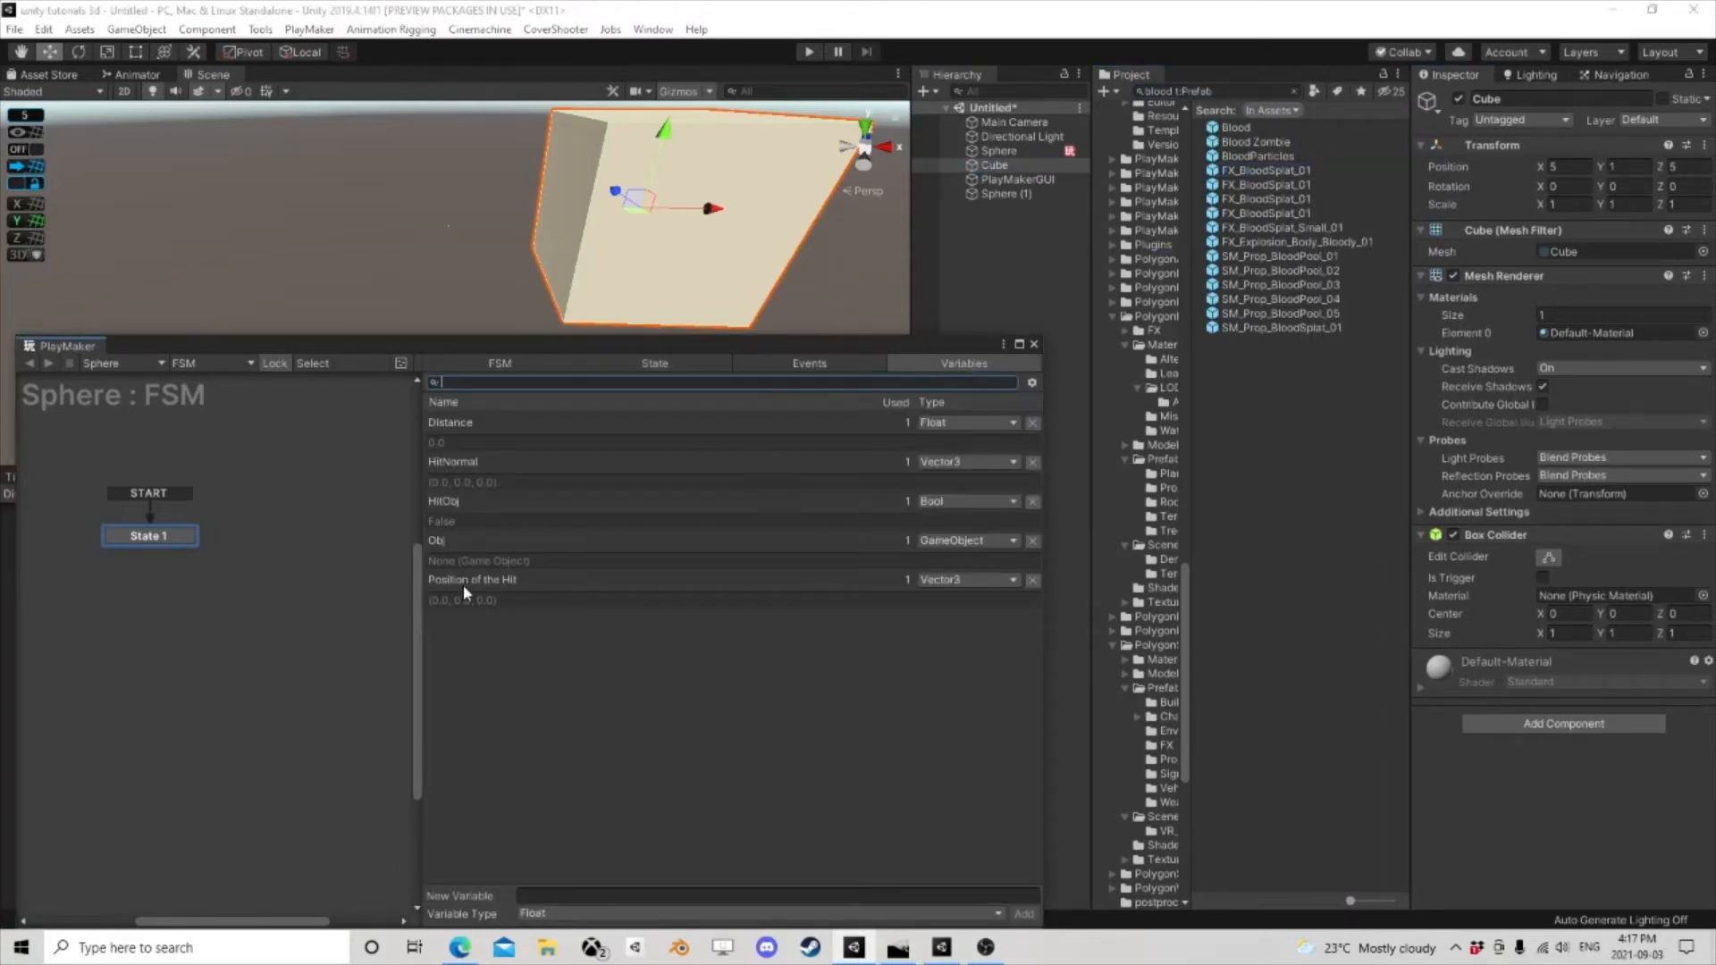
{"action": "left_click_drag", "start_coordinate": [1269, 172], "coordinate": [755, 601]}
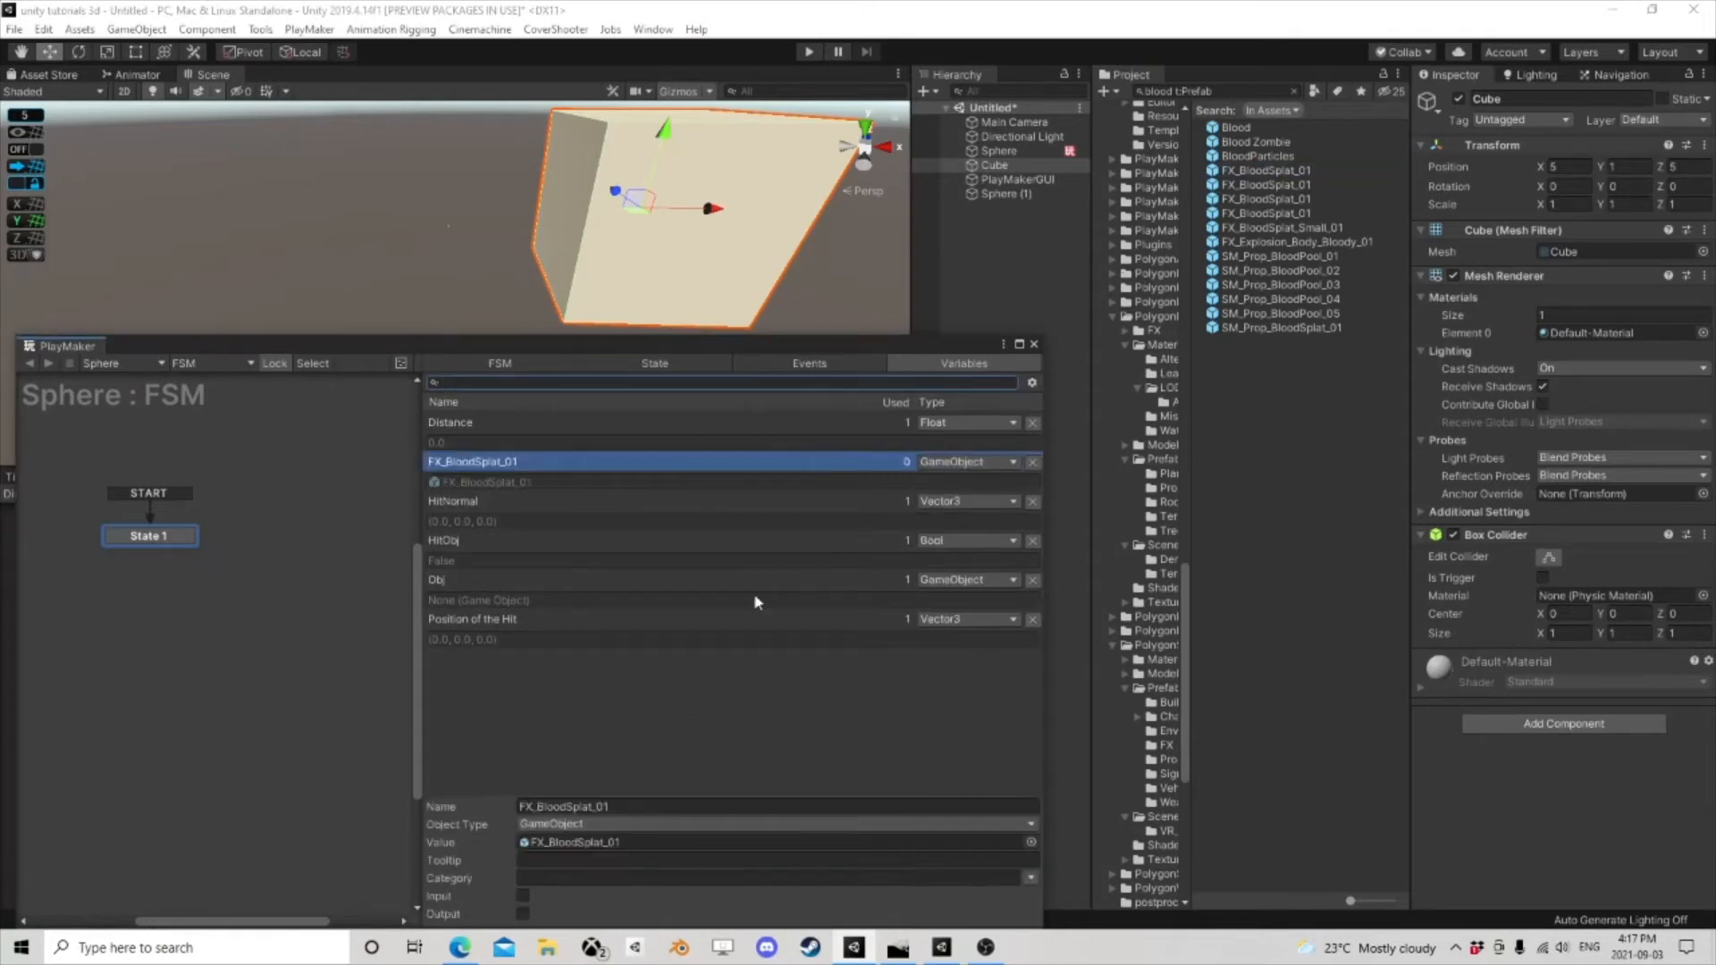
- Search the actions for "create" and add a Create Object action to State 1
{"action": "left_click", "coordinate": [626, 366]}
{"action": "left_click_drag", "start_coordinate": [701, 347], "coordinate": [718, 215]}
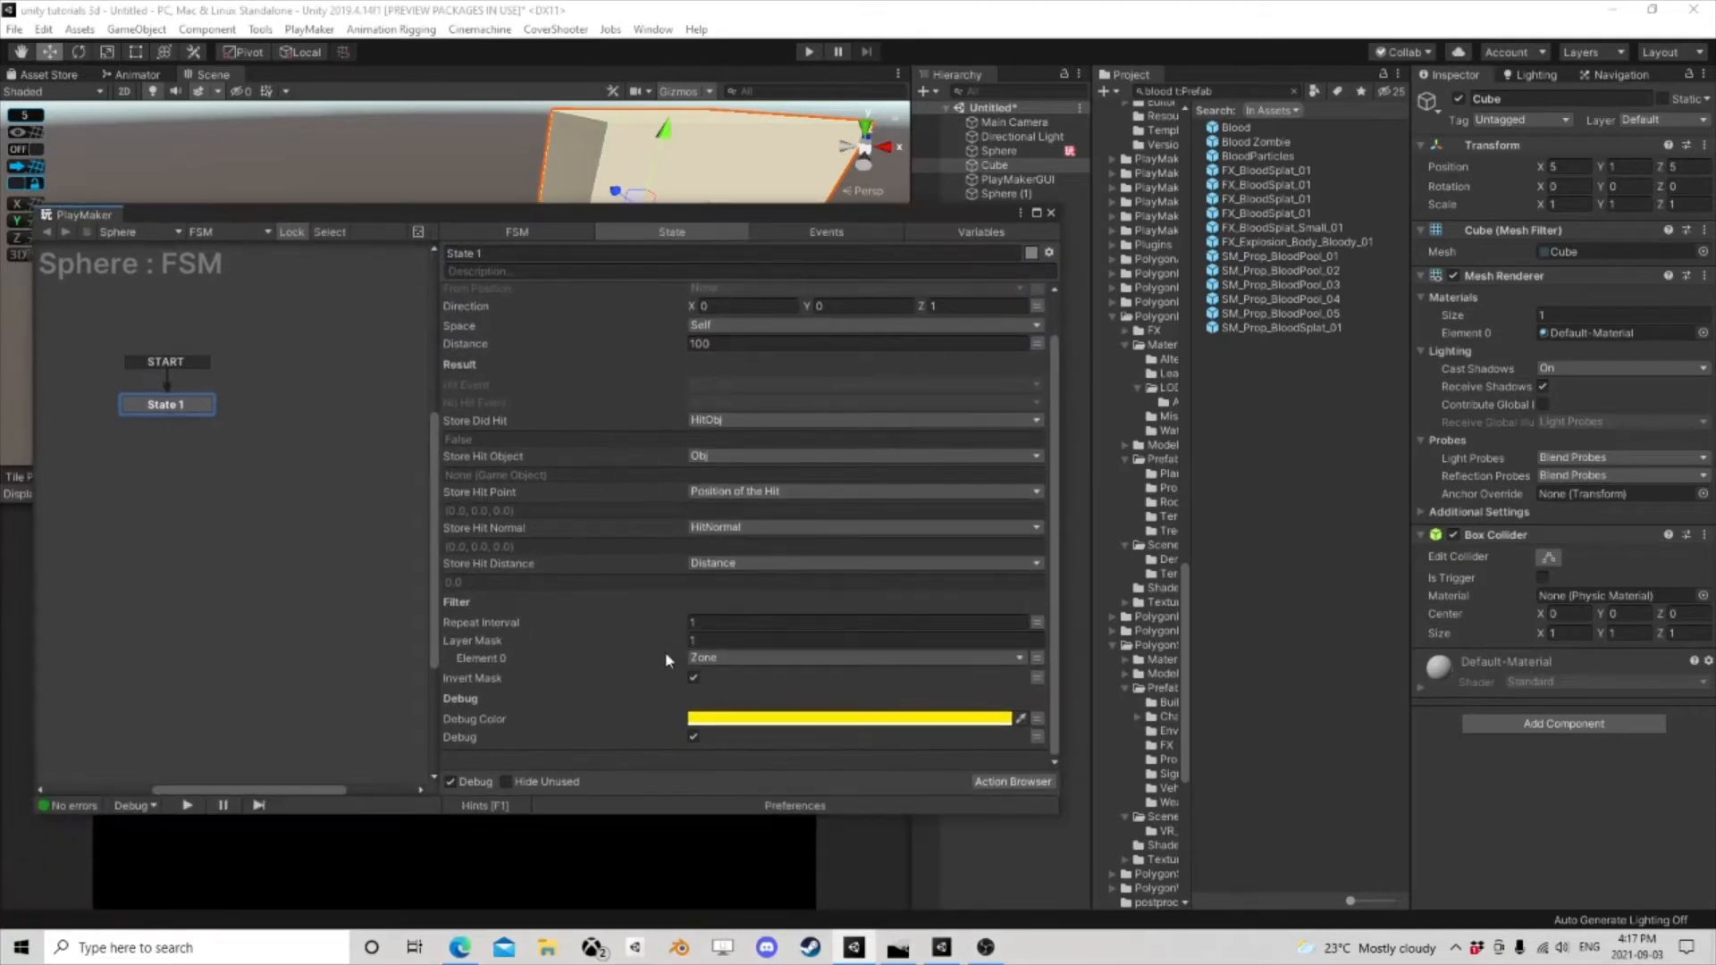
{"action": "left_click", "coordinate": [985, 780]}
{"action": "type", "text": "create"}
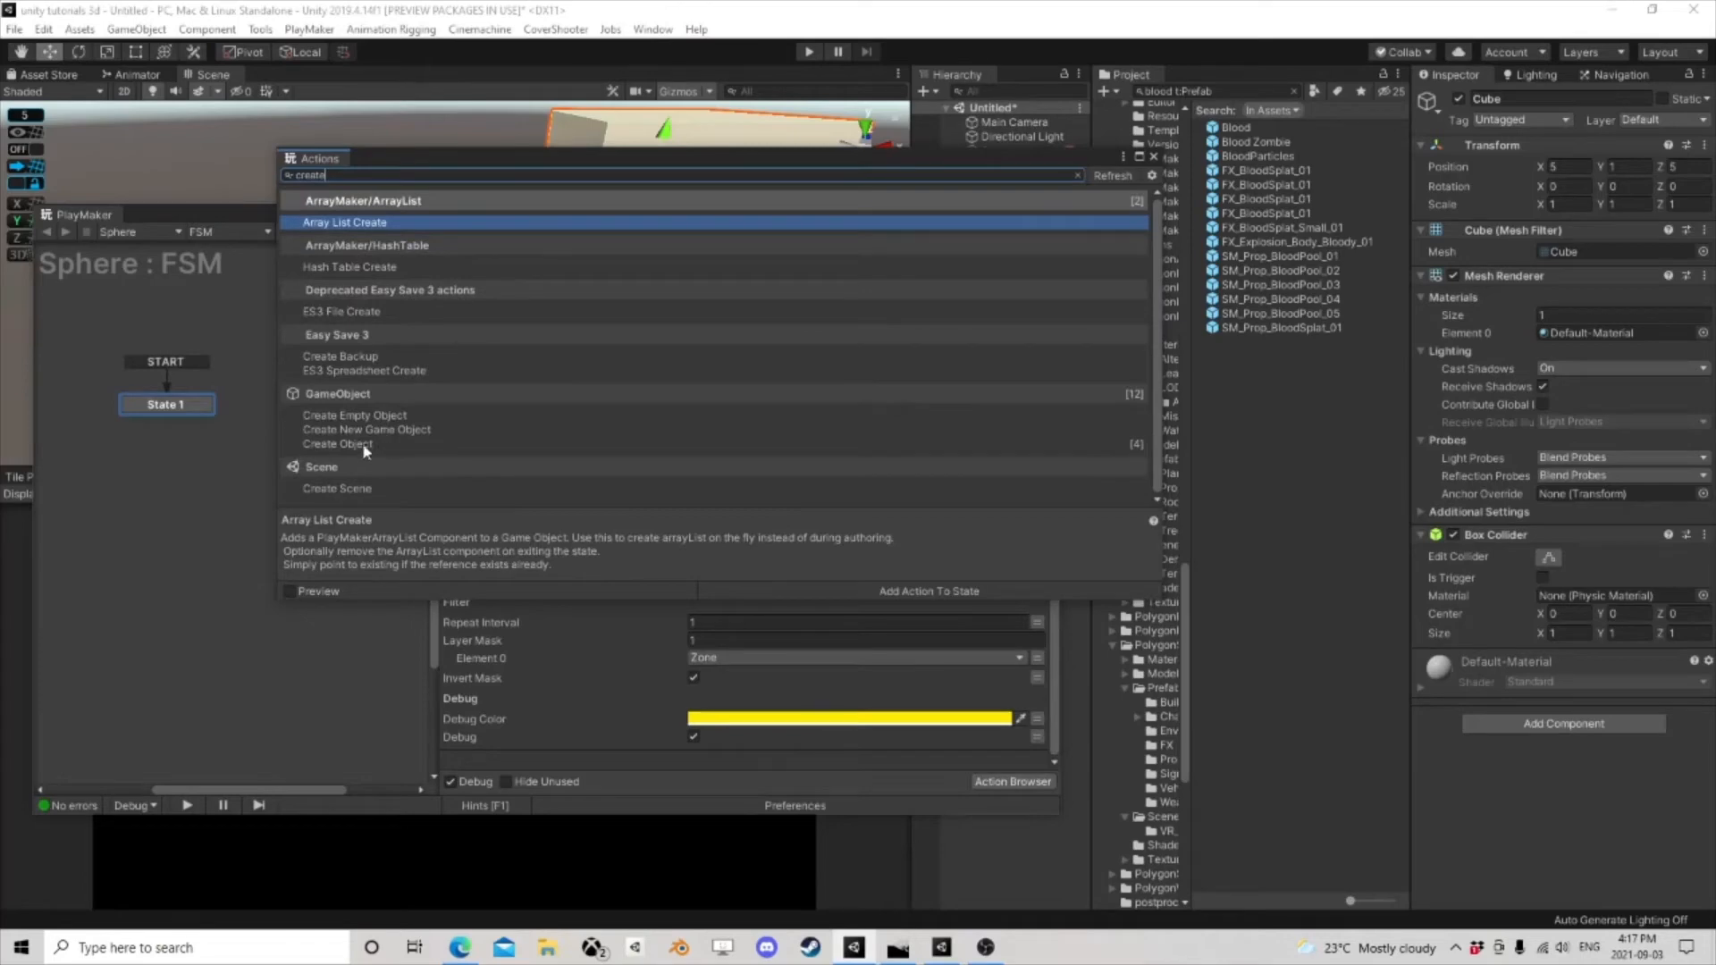
{"action": "double_click", "coordinate": [362, 444]}
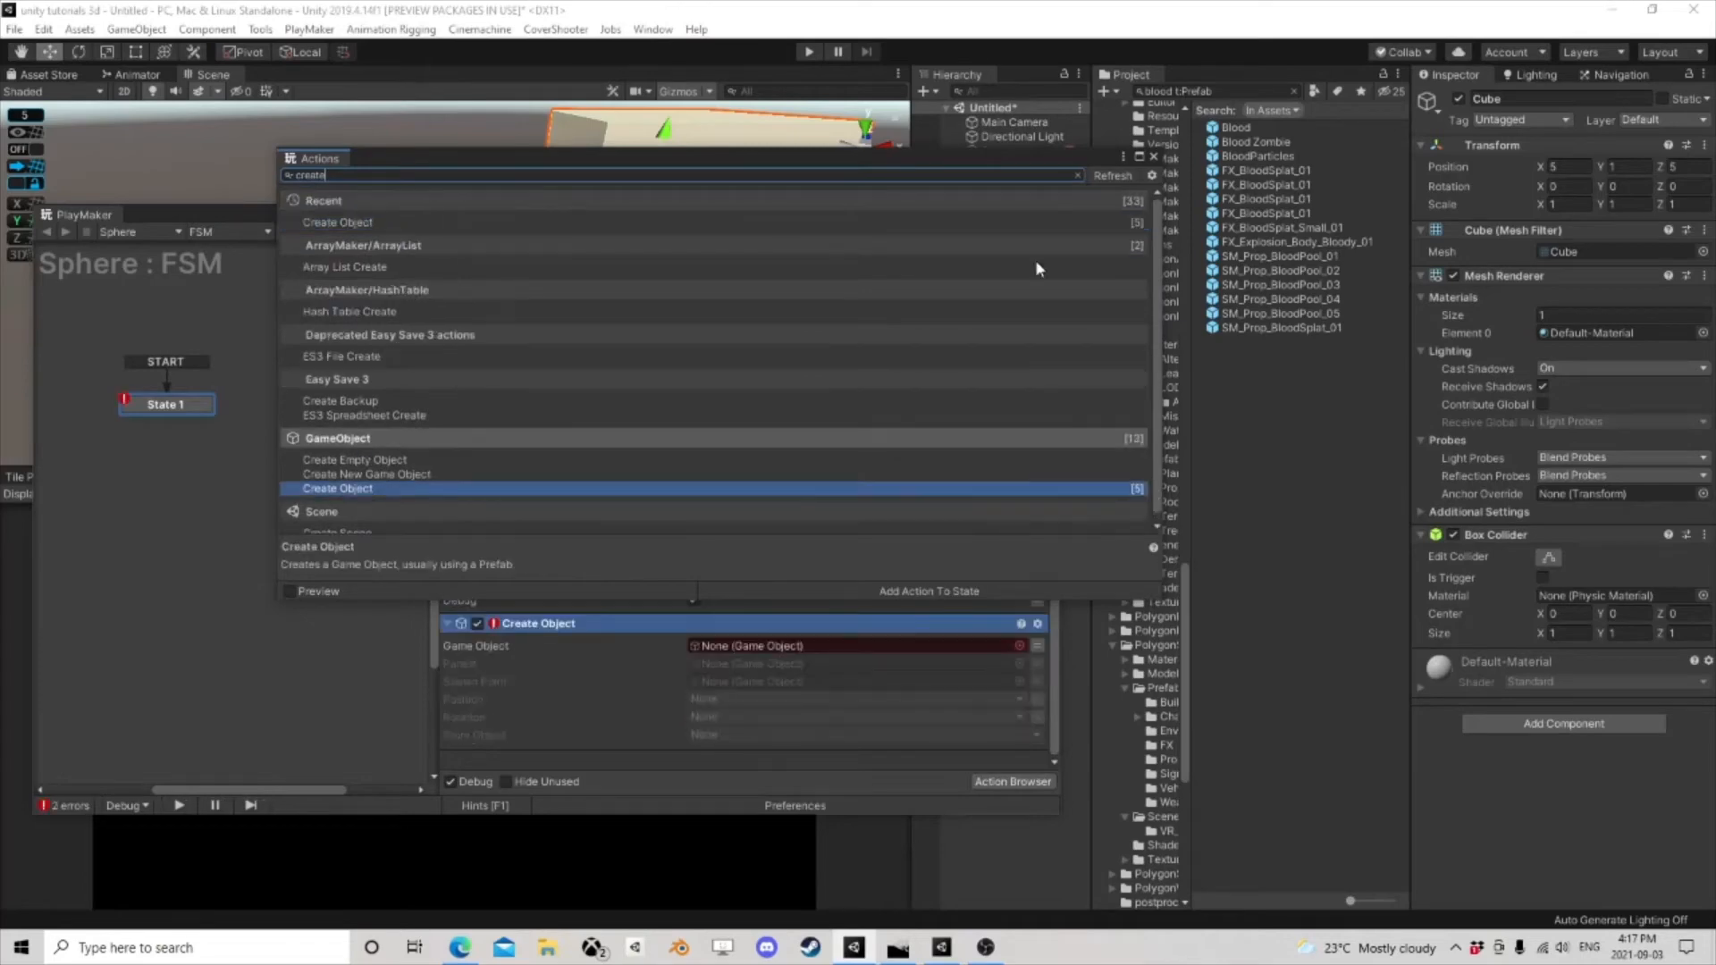
{"action": "left_click", "coordinate": [1153, 156]}
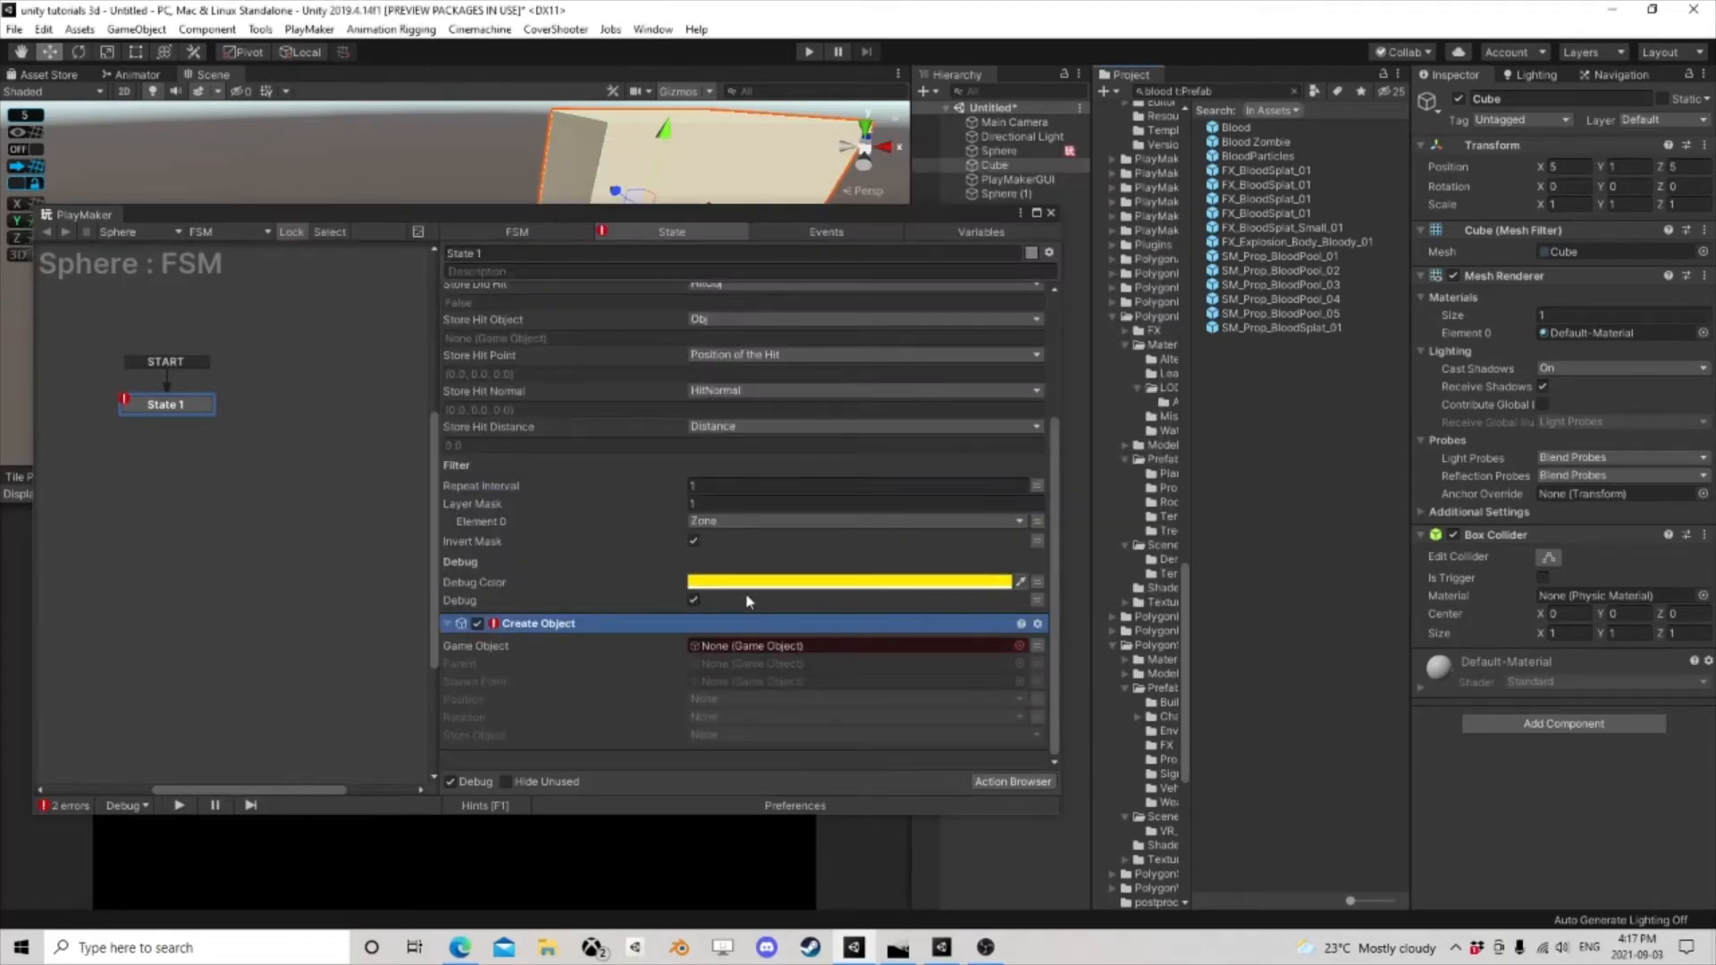
- Set the Create Object action's Game Object to the FX_BloodSplat_01 variable
{"action": "left_click", "coordinate": [1038, 643]}
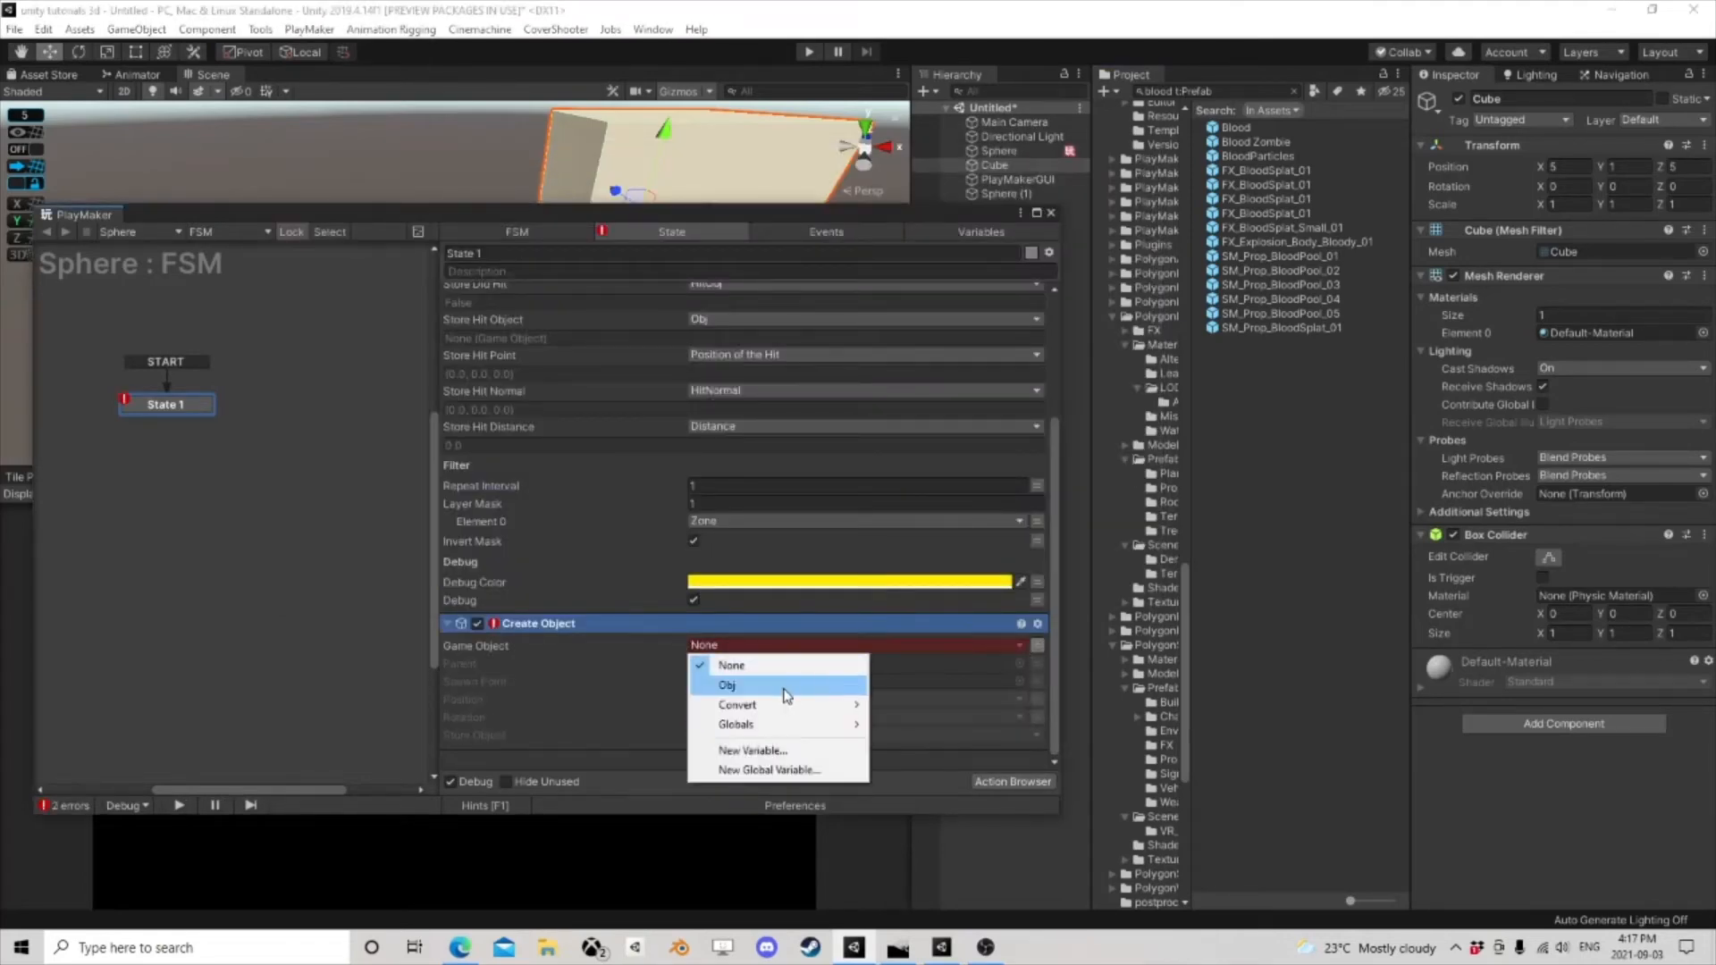
{"action": "mouse_move", "coordinate": [778, 705]}
{"action": "left_click", "coordinate": [913, 706]}
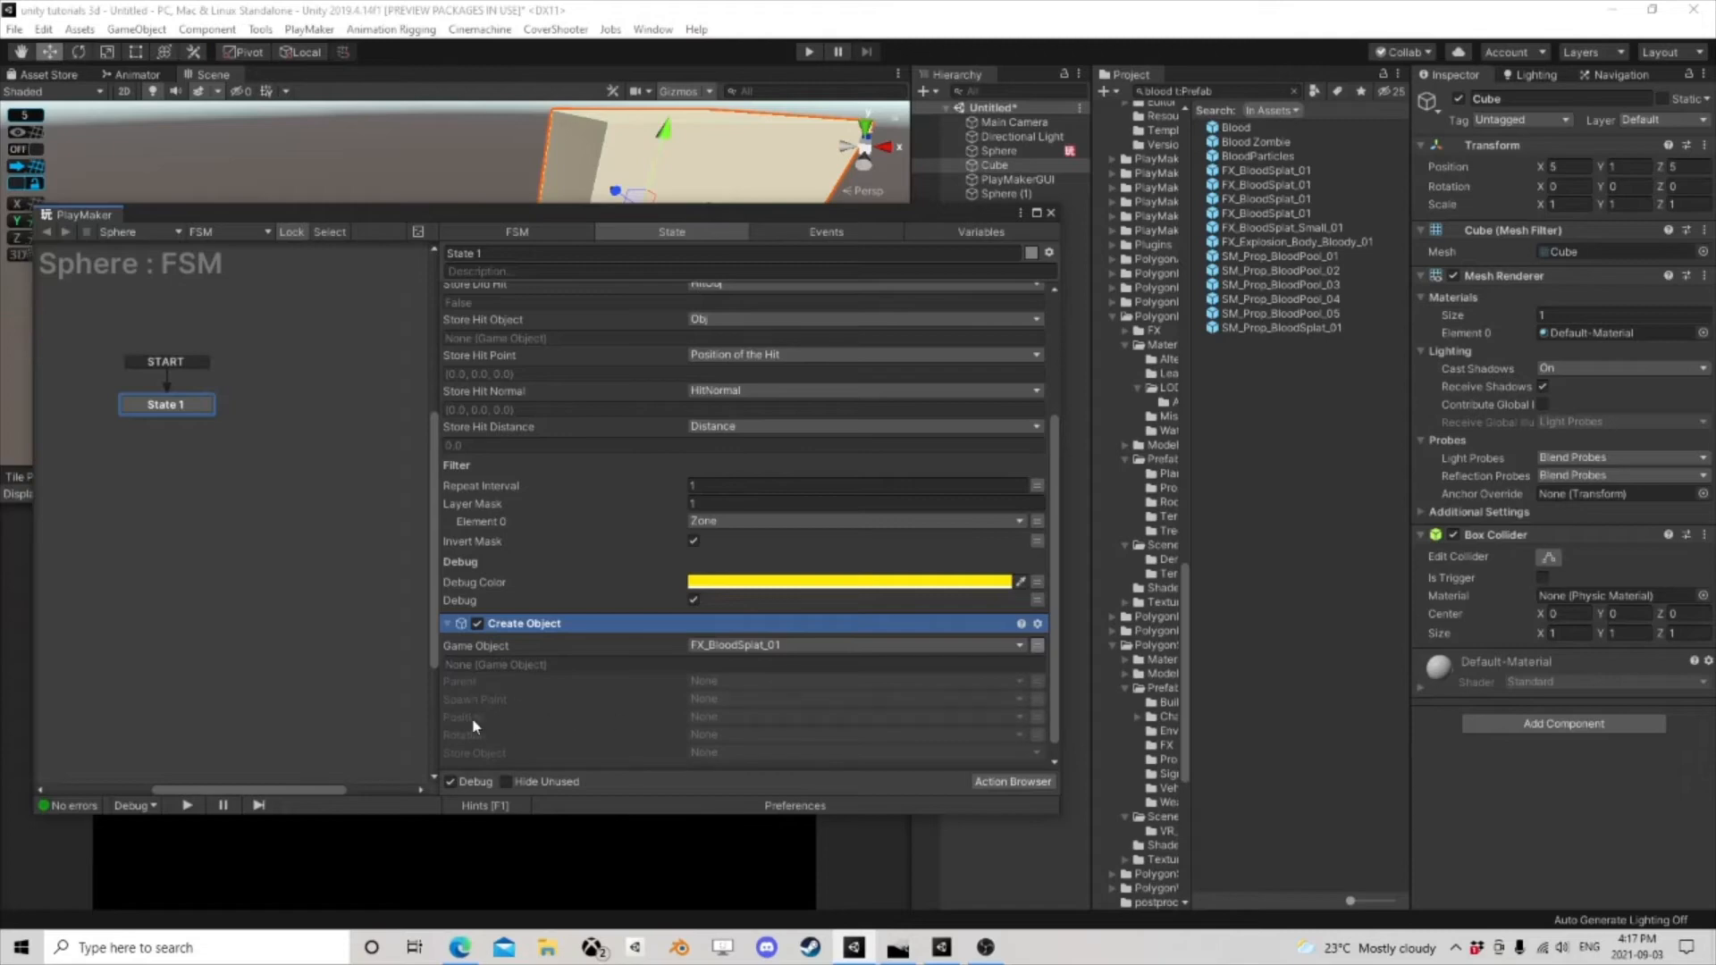
- Set the Create Object position to the Position of the Hit variable and its rotation to HitNormal
{"action": "left_click", "coordinate": [734, 716]}
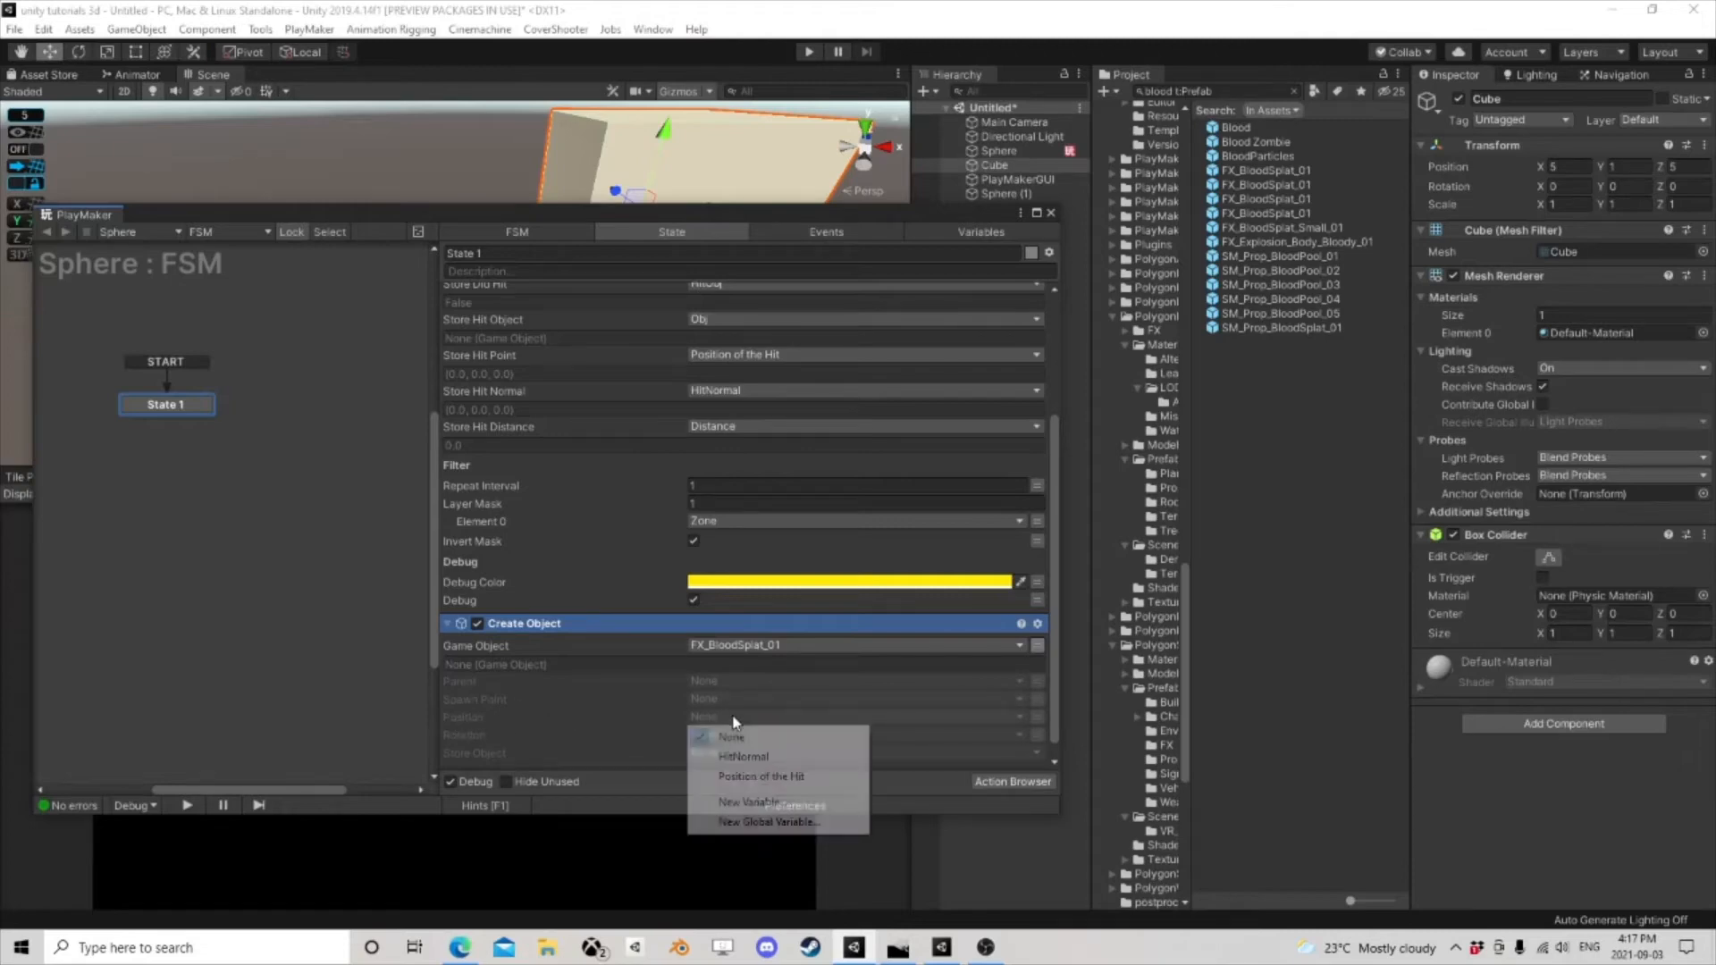
{"action": "left_click", "coordinate": [742, 776]}
{"action": "scroll", "coordinate": [751, 699], "scroll_direction": "down", "scroll_amount": 1}
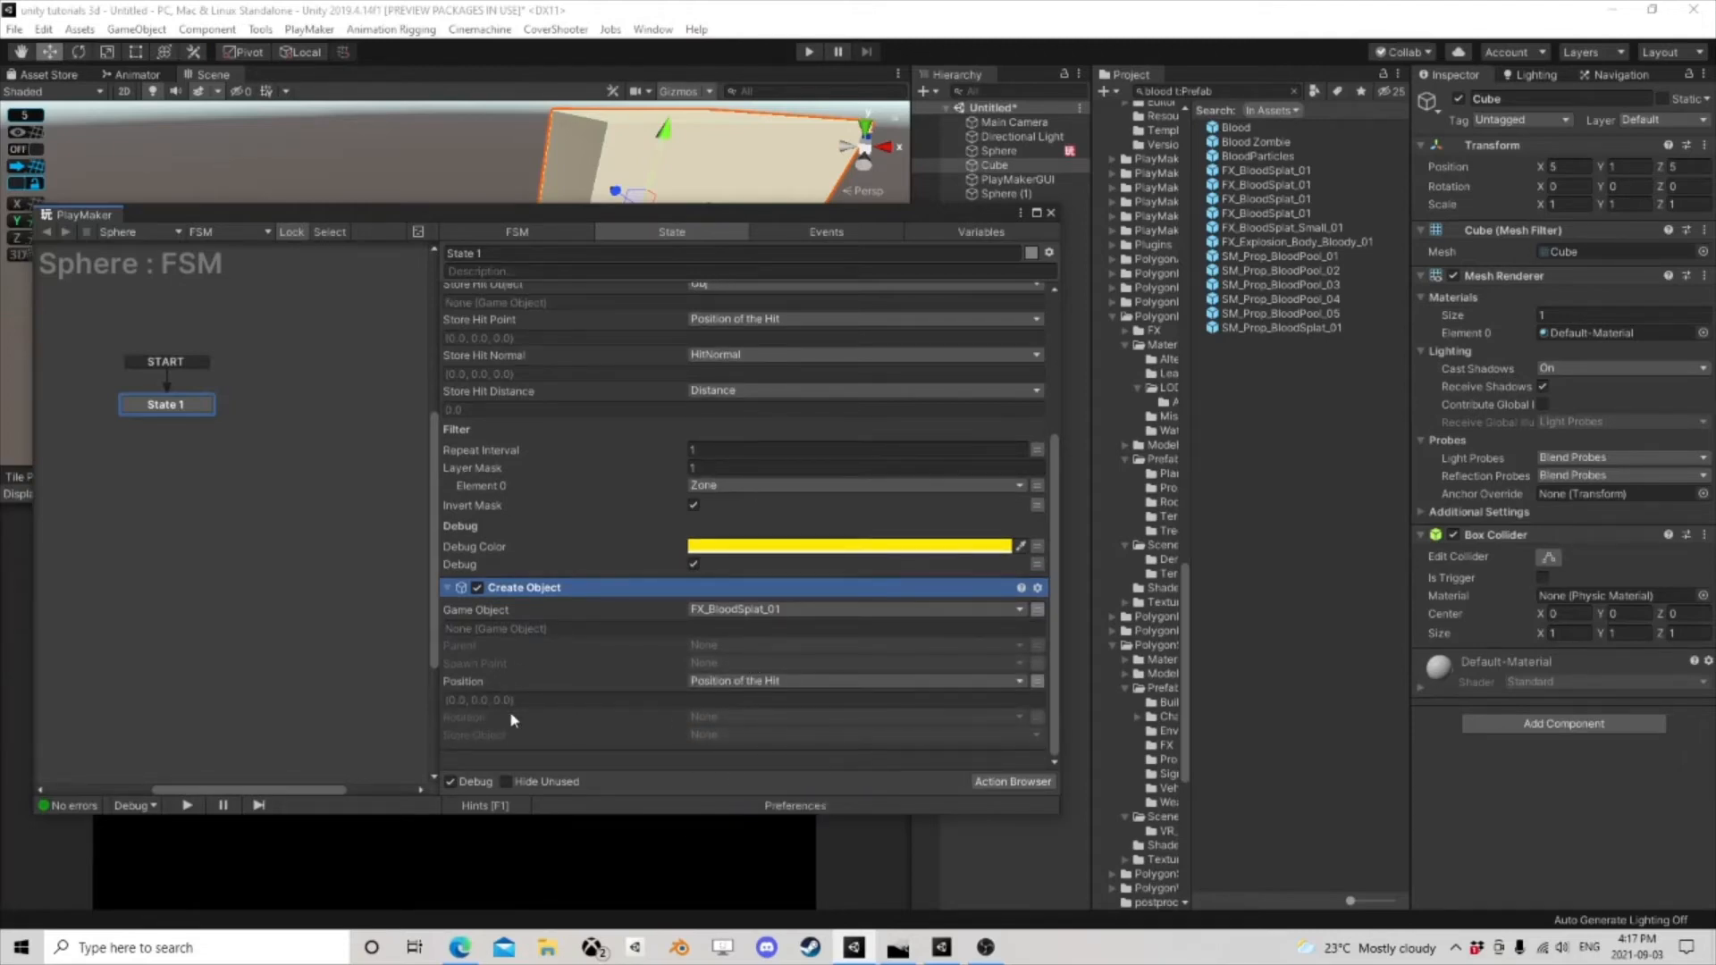
{"action": "left_click", "coordinate": [726, 721]}
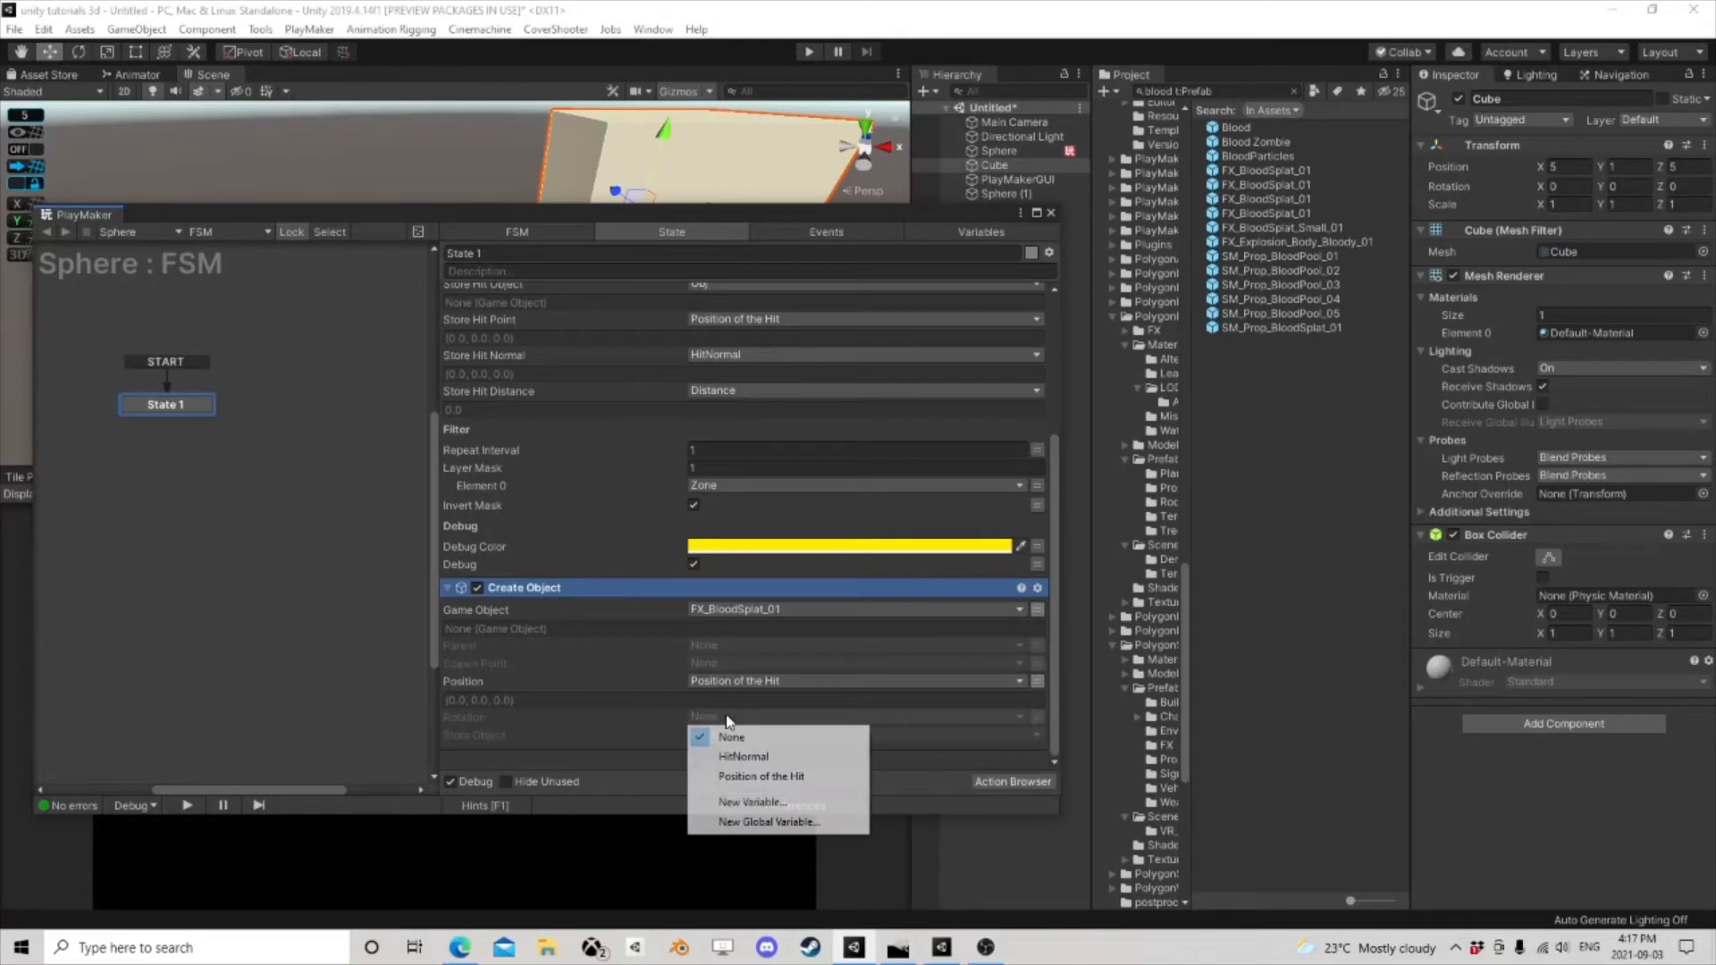
{"action": "left_click", "coordinate": [762, 757]}
{"action": "scroll", "coordinate": [724, 717], "scroll_direction": "down", "scroll_amount": 1}
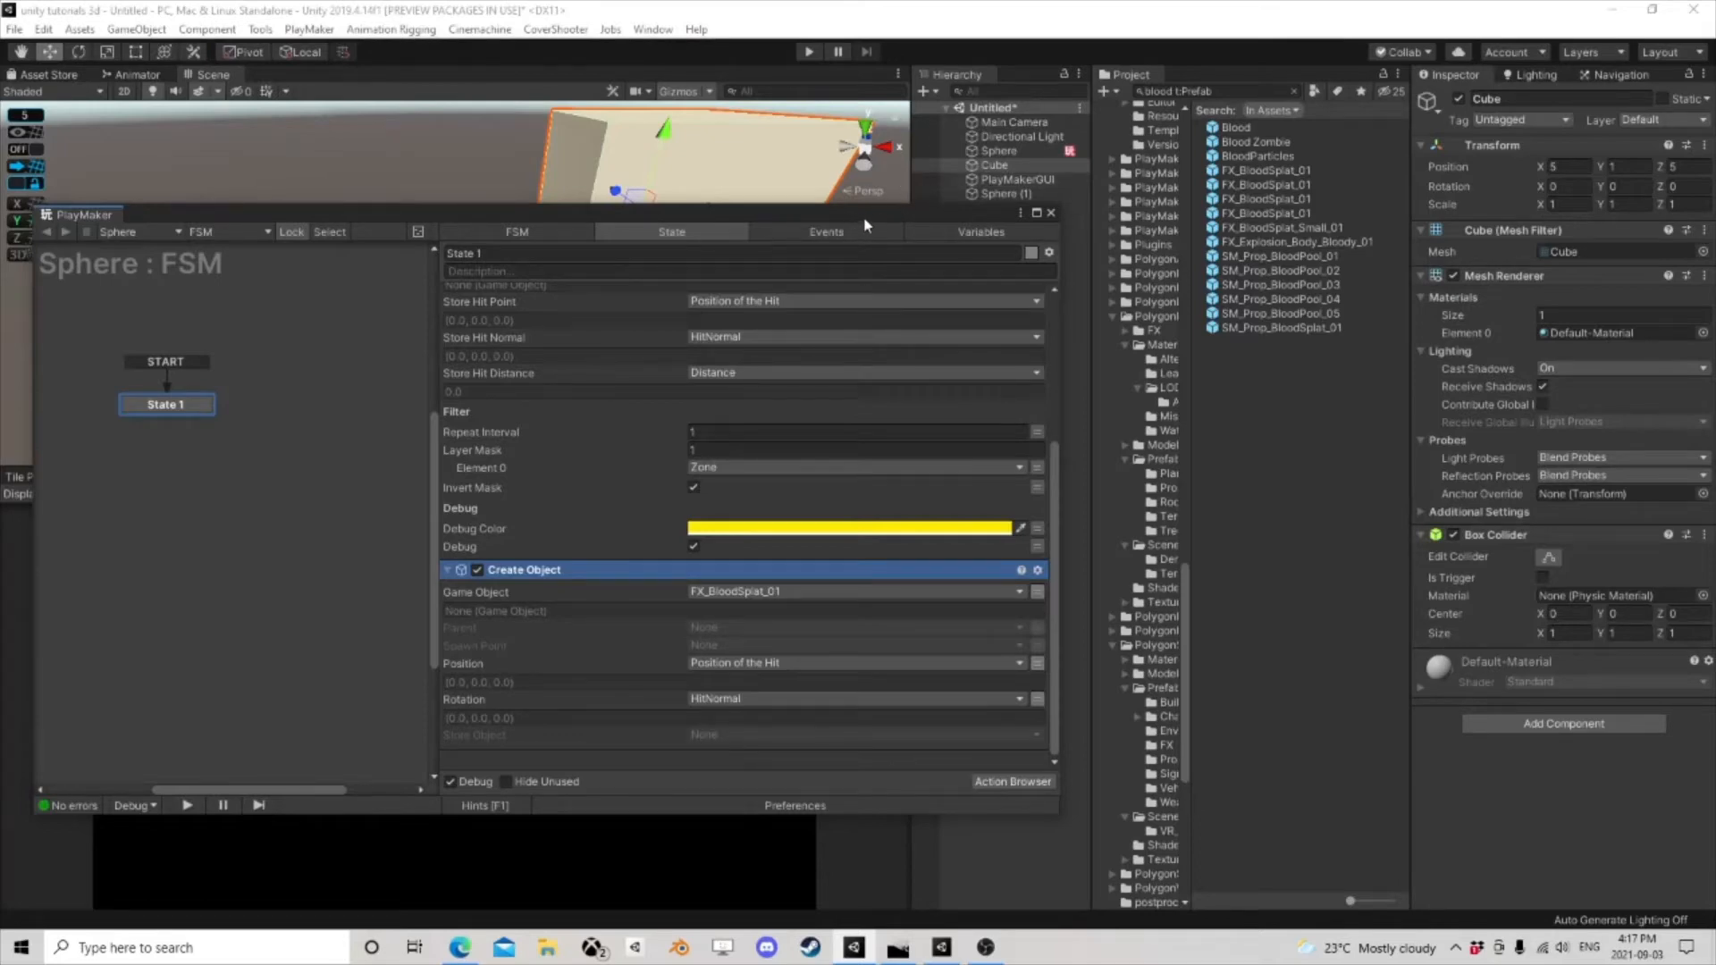
- Play the scene, switch the Sphere's PlayMakerFSM component off and on several times to spawn blood splats, and stop playing
{"action": "mouse_move", "coordinate": [865, 225]}
{"action": "left_mouse_down"}
{"action": "mouse_move", "coordinate": [881, 293]}
{"action": "mouse_move", "coordinate": [887, 213]}
{"action": "left_mouse_up"}
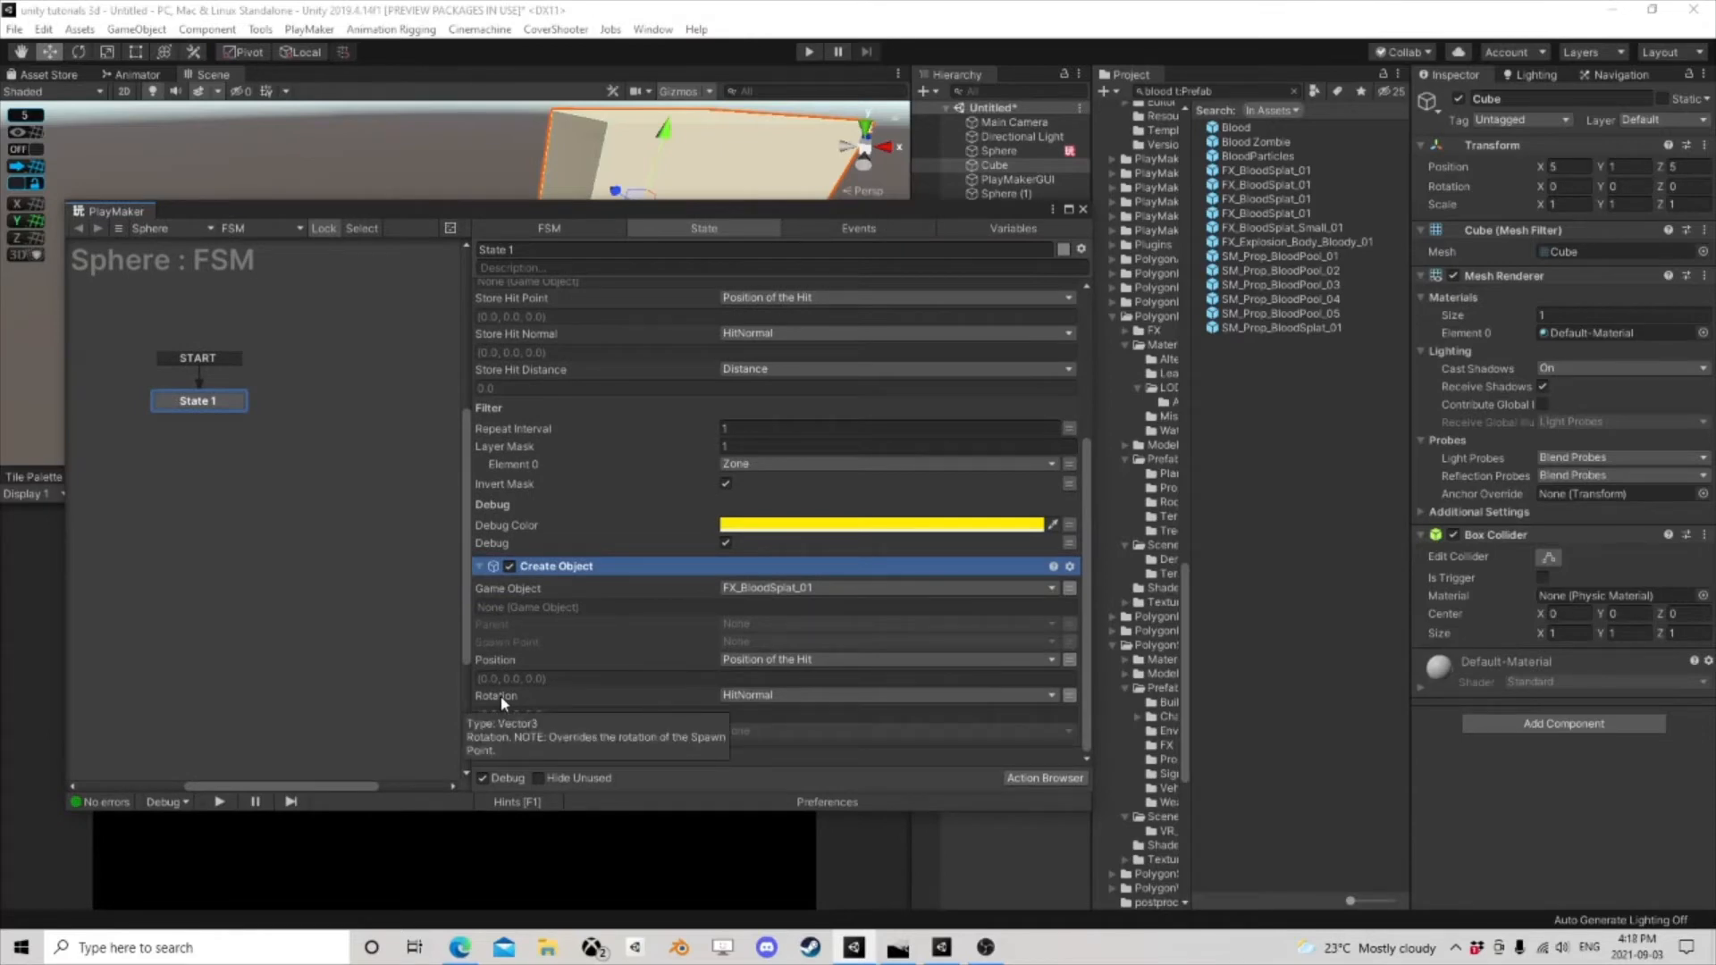
{"action": "left_click", "coordinate": [811, 57]}
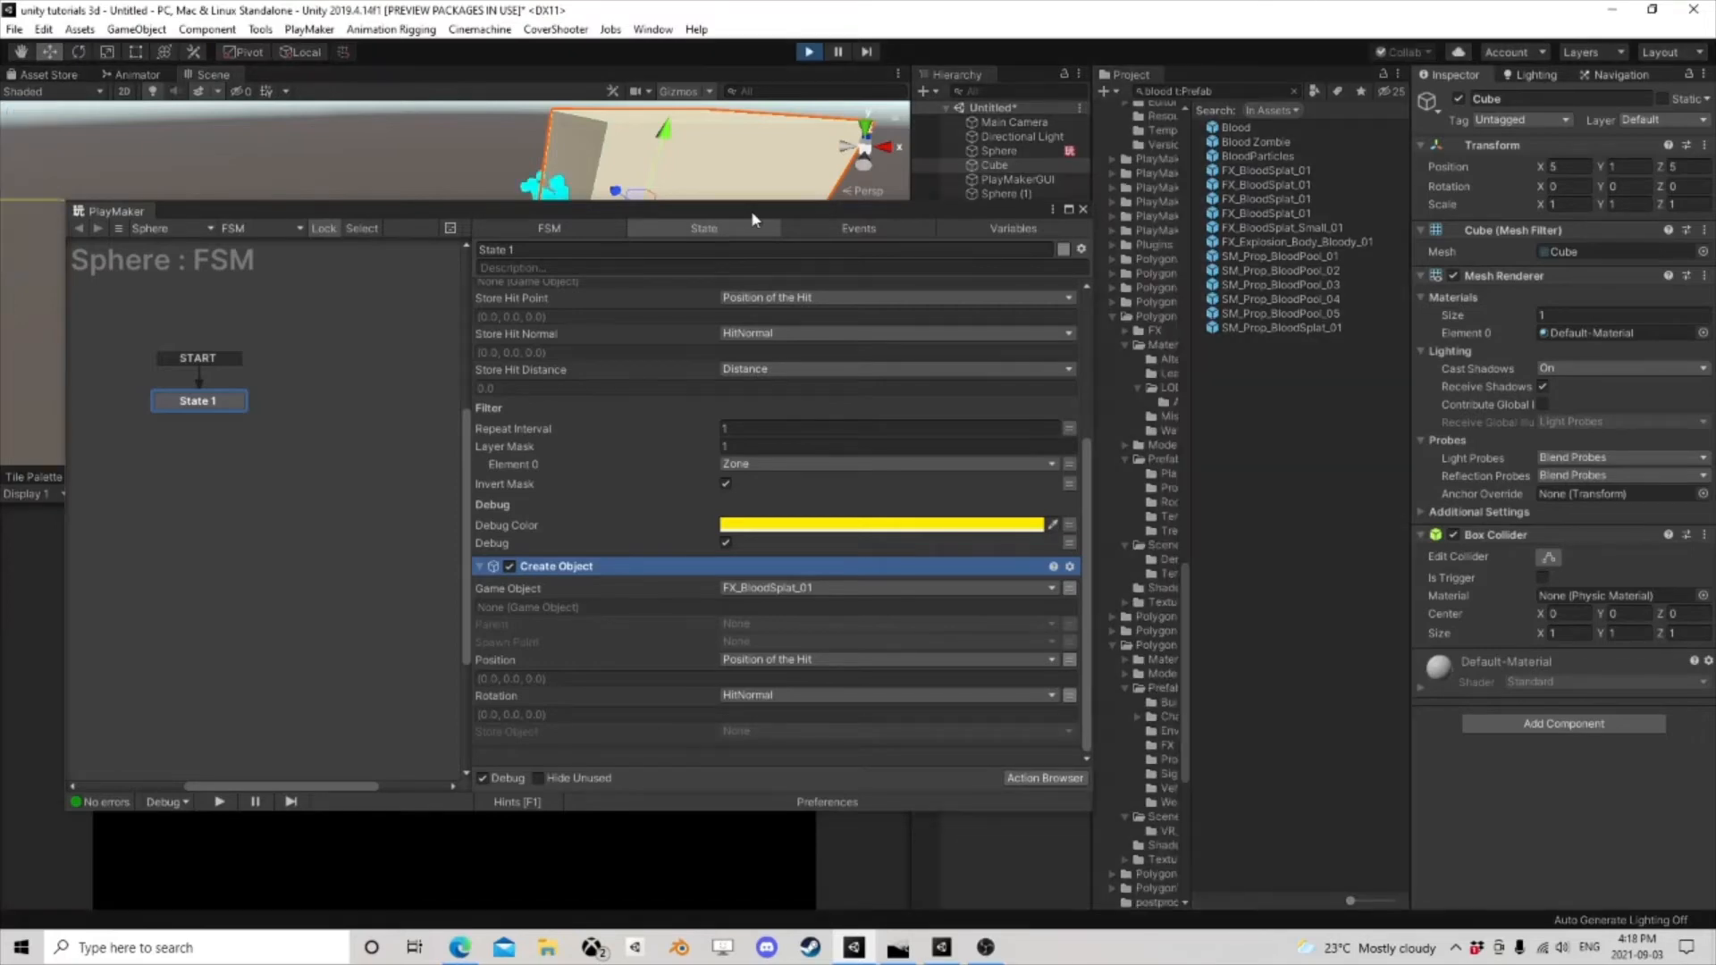
{"action": "left_click_drag", "start_coordinate": [743, 212], "coordinate": [744, 319]}
{"action": "left_click", "coordinate": [1008, 149]}
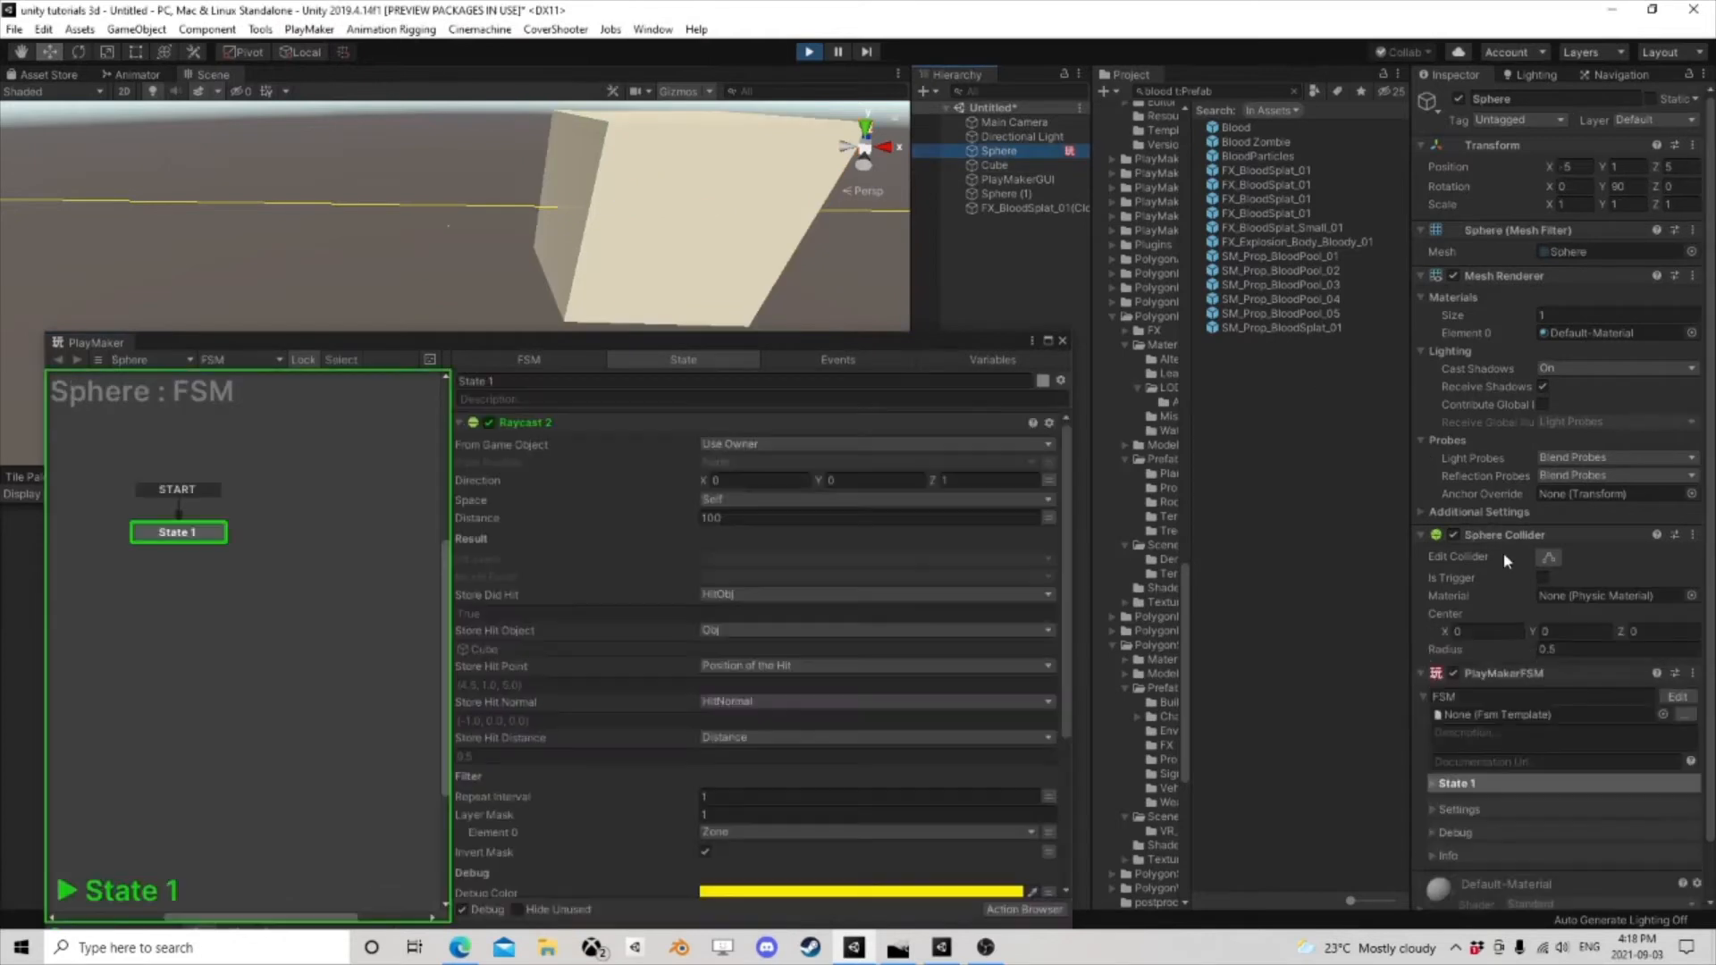
{"action": "left_click", "coordinate": [1455, 672]}
{"action": "left_click", "coordinate": [1455, 672]}
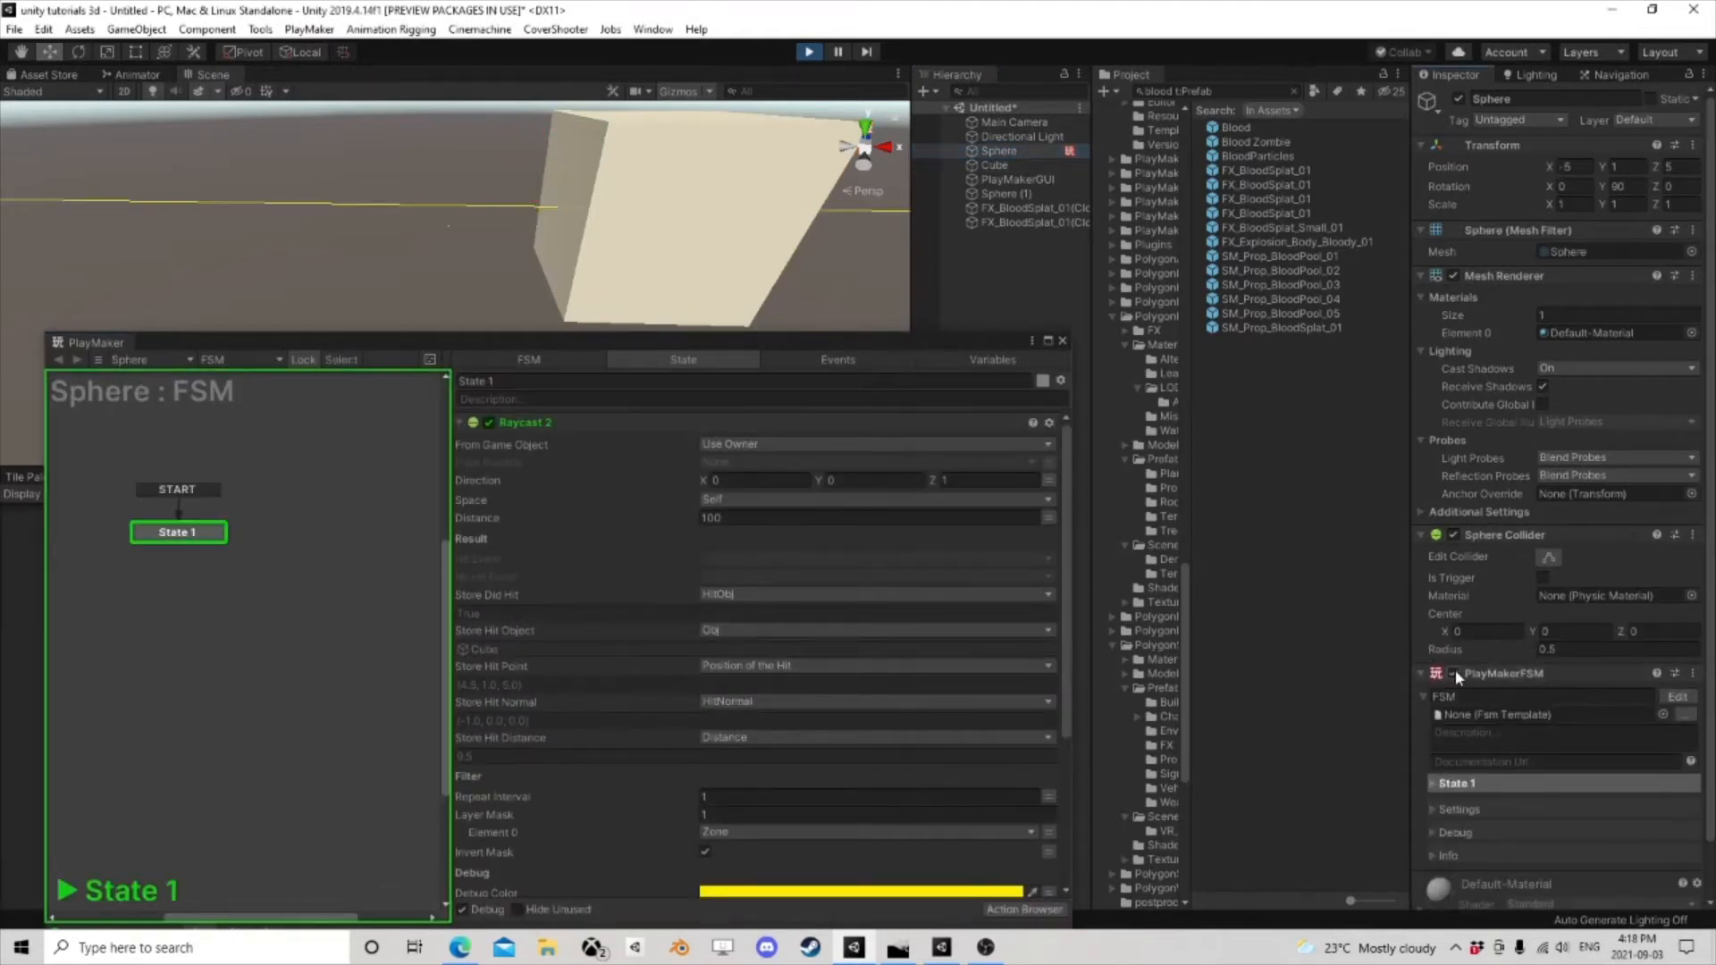
{"action": "left_click", "coordinate": [1455, 672]}
{"action": "left_click", "coordinate": [1455, 673]}
{"action": "left_click", "coordinate": [1455, 672]}
{"action": "left_click", "coordinate": [1455, 672]}
{"action": "left_click", "coordinate": [1455, 672]}
{"action": "left_click", "coordinate": [1455, 672]}
{"action": "left_click", "coordinate": [1455, 673]}
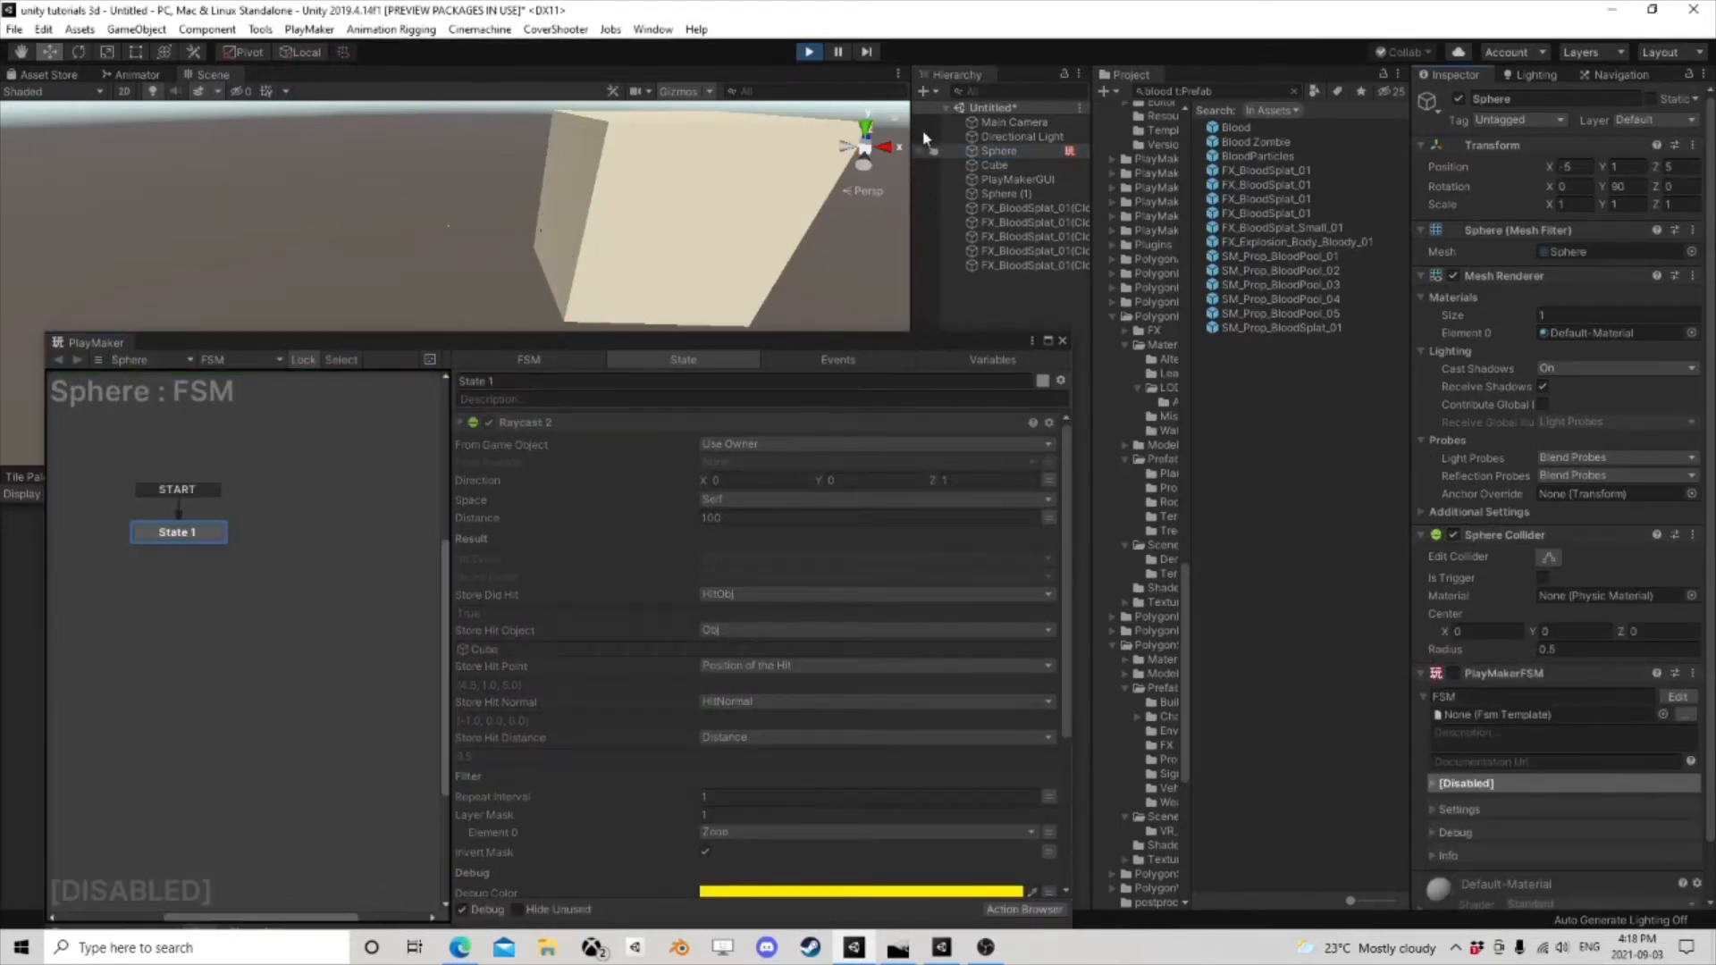
{"action": "left_click", "coordinate": [810, 53]}
- Collapse the Raycast 2 action in State 1 and open the Action Browser
{"action": "left_click_drag", "start_coordinate": [806, 341], "coordinate": [788, 185]}
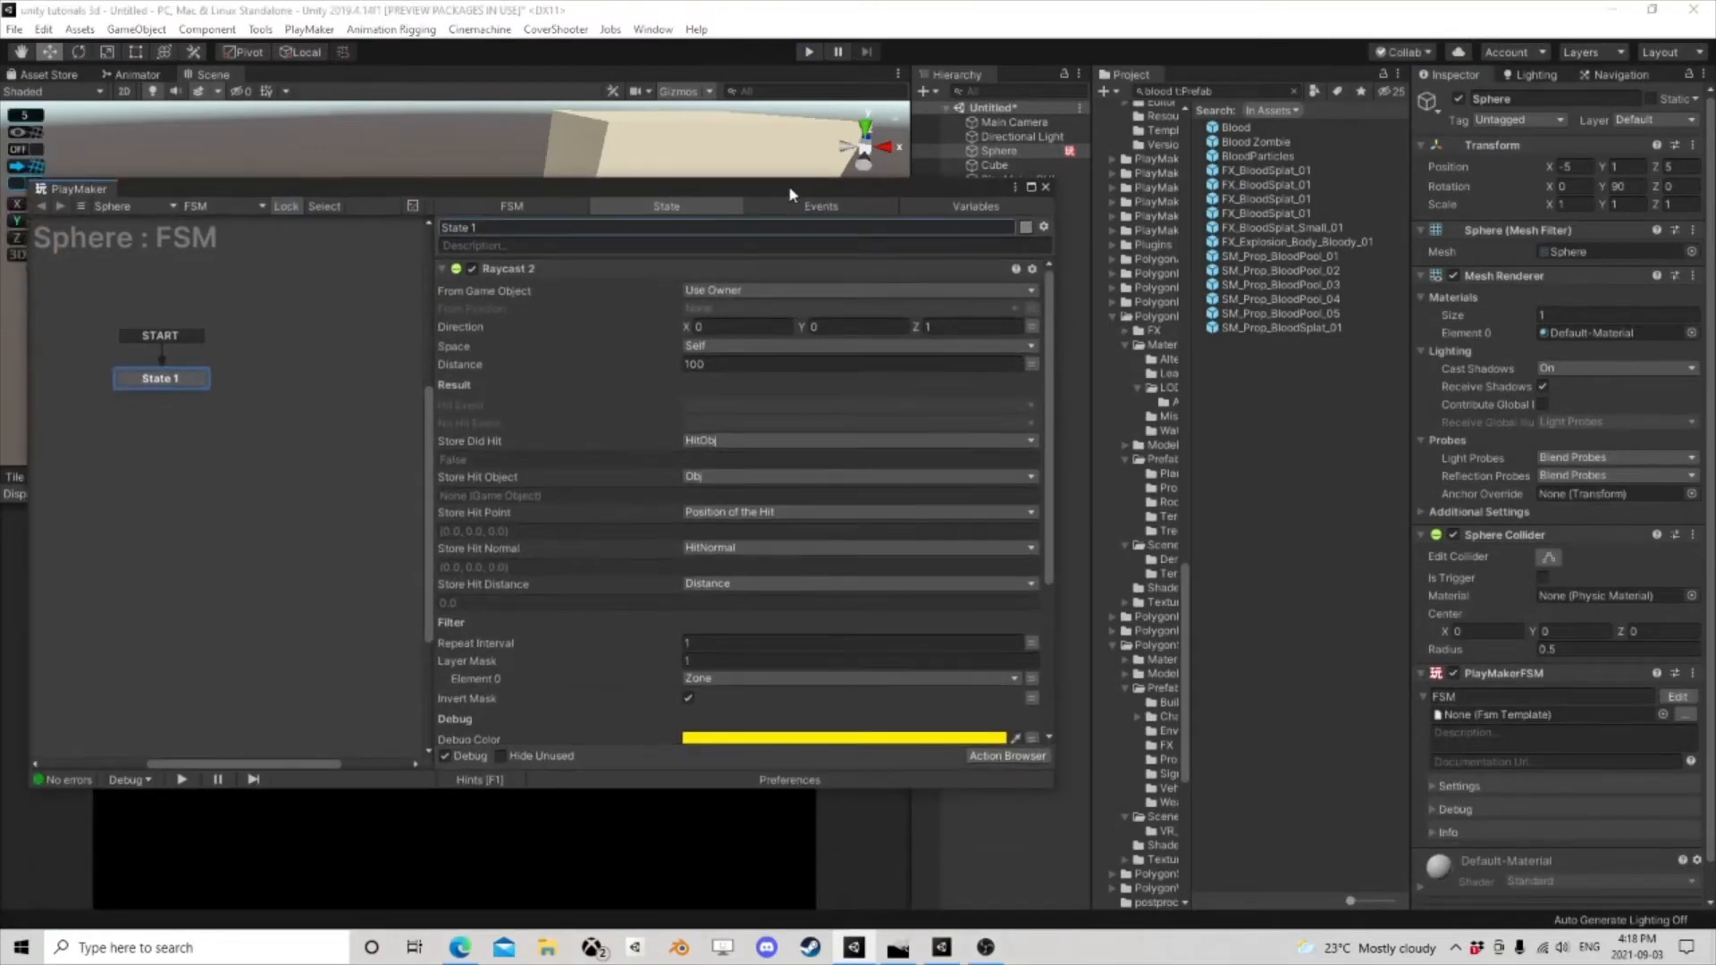
{"action": "scroll", "coordinate": [678, 490], "scroll_direction": "down", "scroll_amount": 1}
{"action": "scroll", "coordinate": [643, 456], "scroll_direction": "up", "scroll_amount": 2}
{"action": "left_click", "coordinate": [448, 269]}
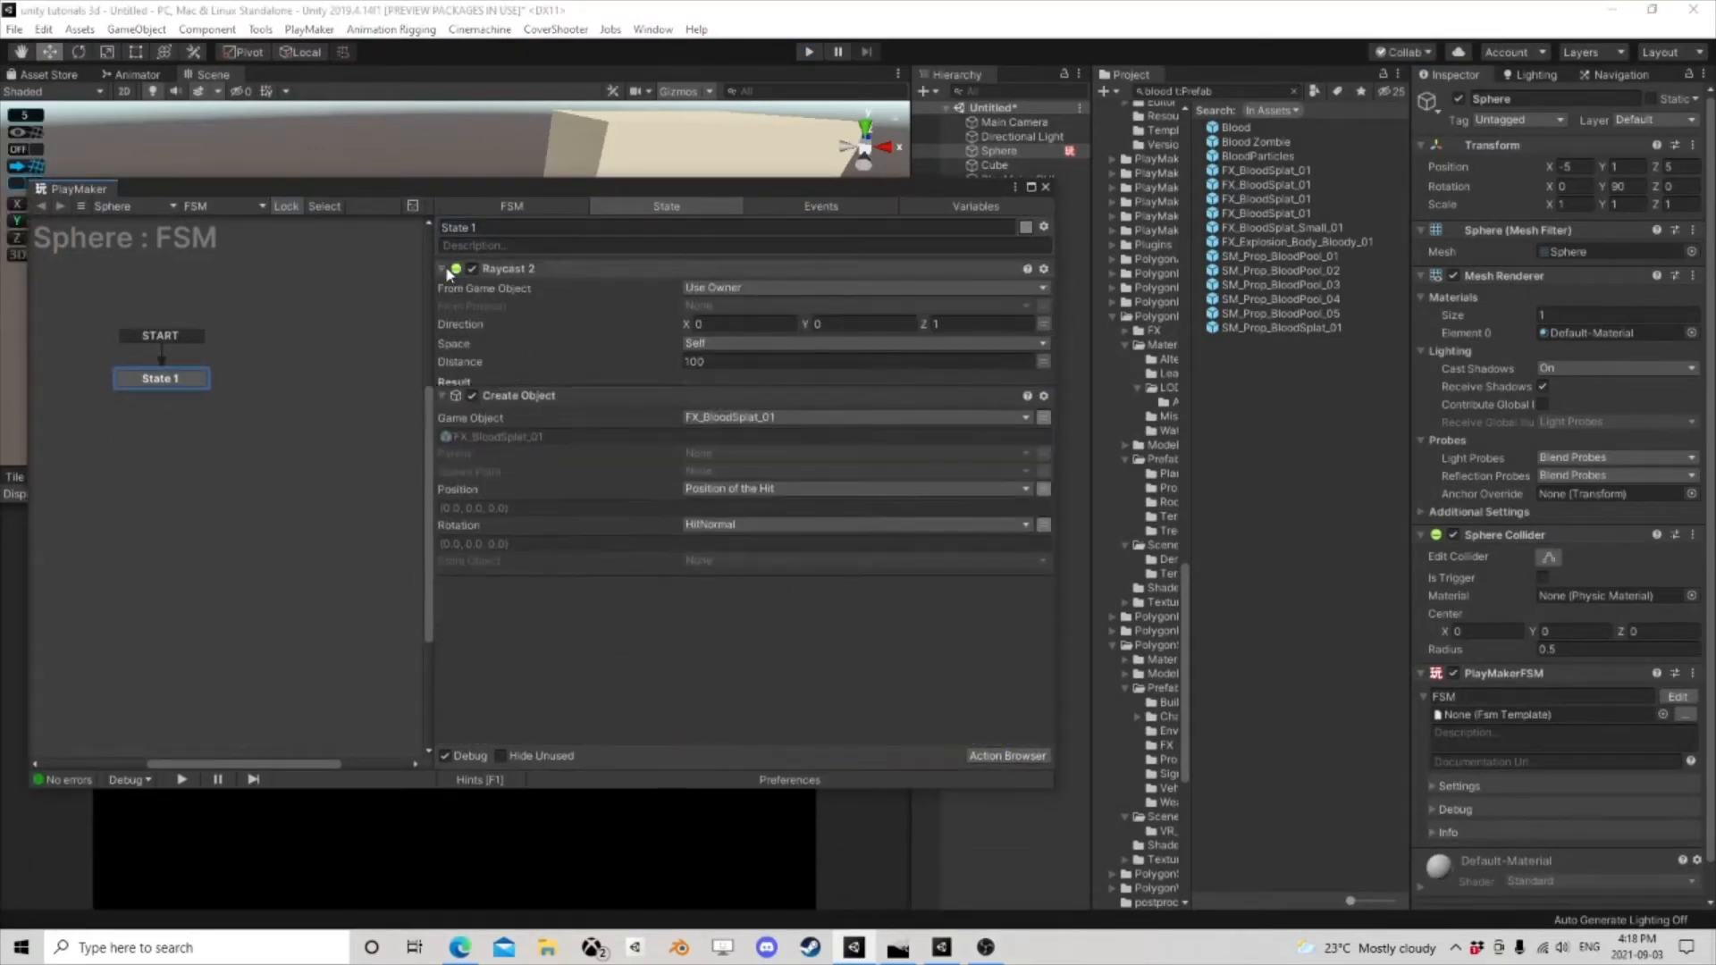
{"action": "left_click", "coordinate": [1004, 757]}
{"action": "type", "text": "eu"}
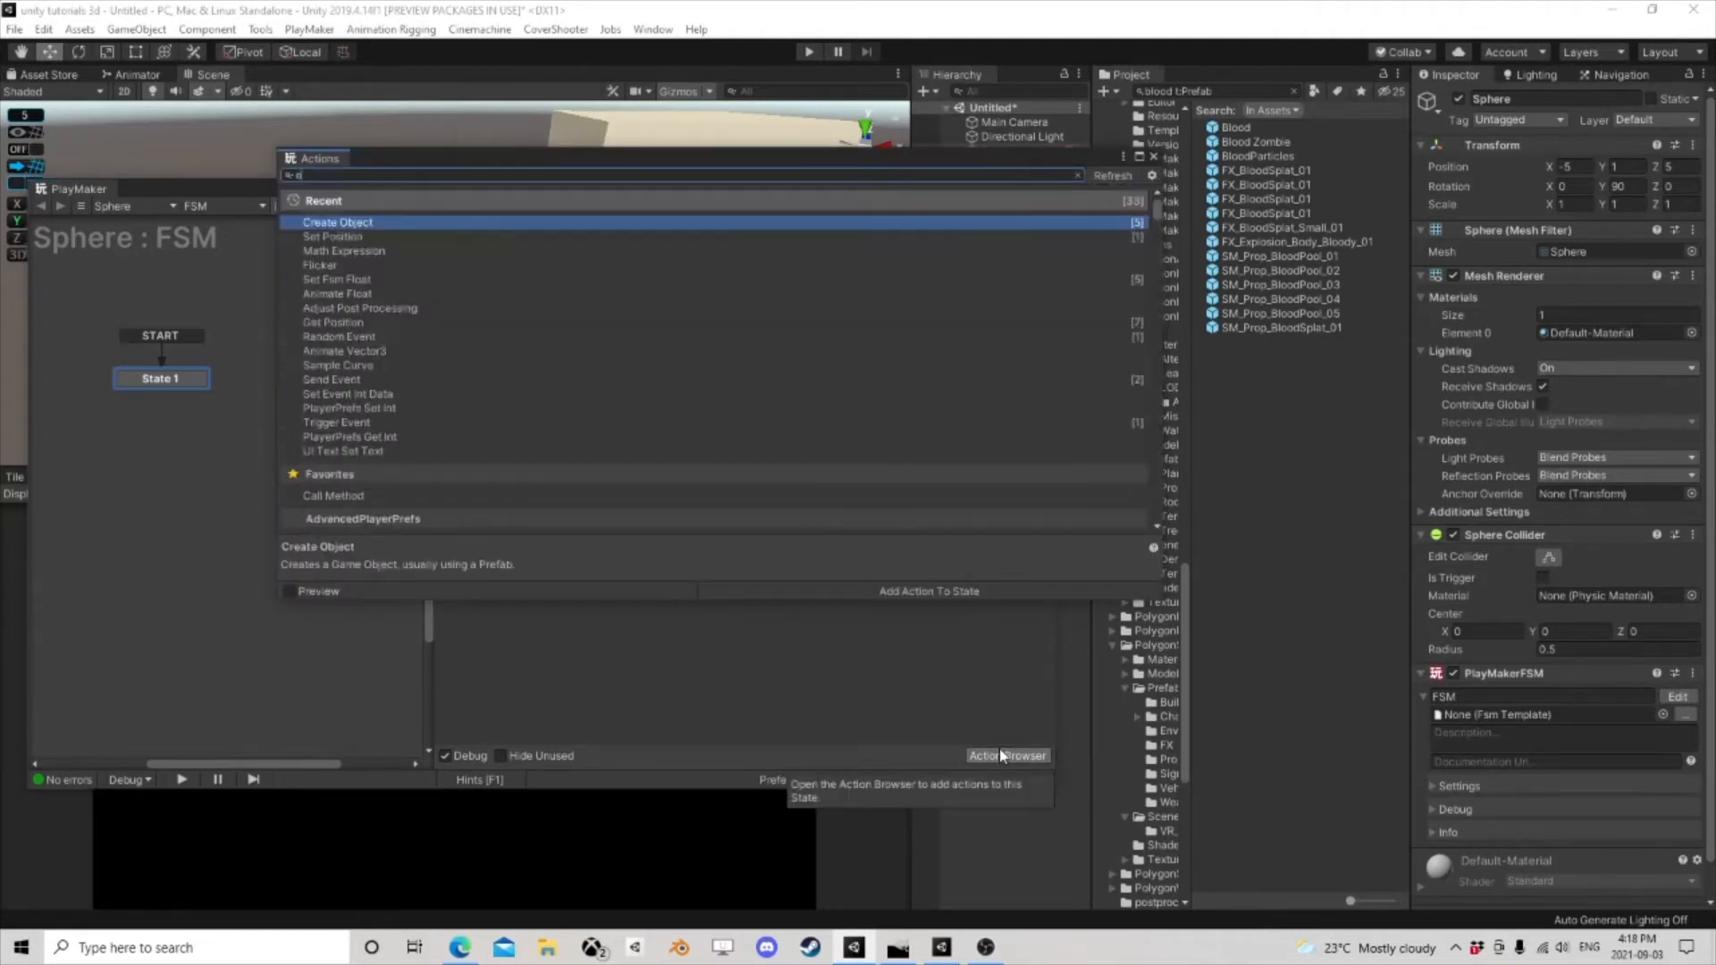
{"action": "type", "text": "l"}
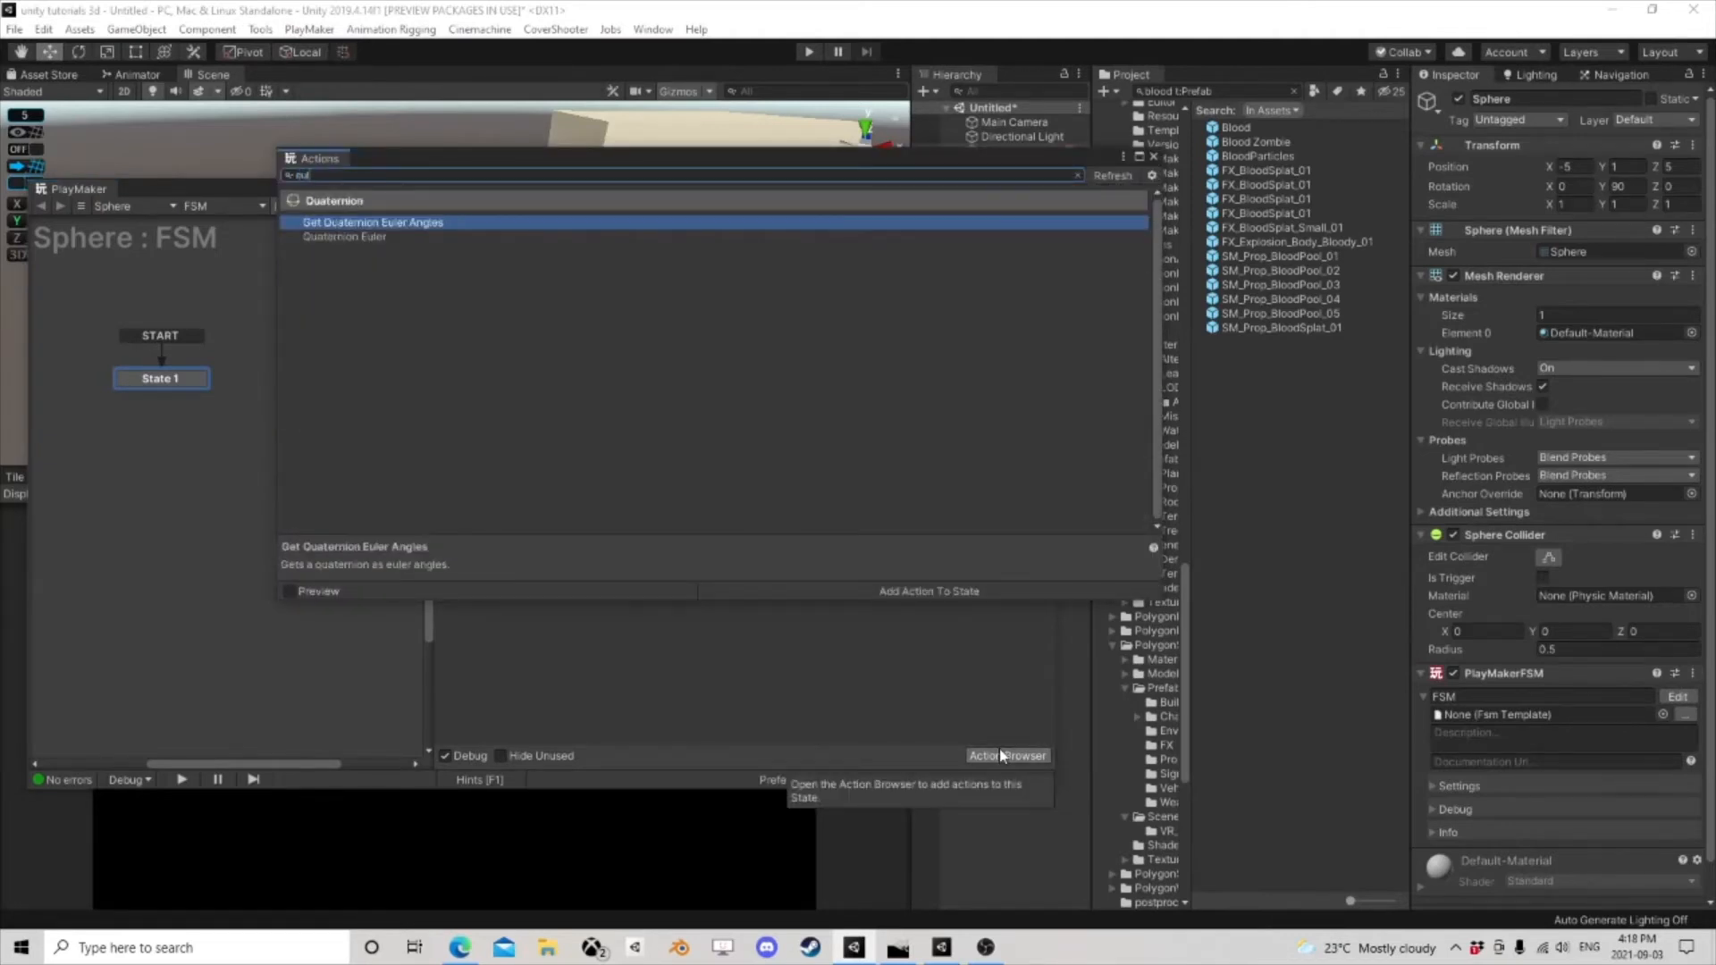
{"action": "key", "text": "BackSpace"}
{"action": "key", "text": "BackSpace"}
{"action": "key", "text": "BackSpace"}
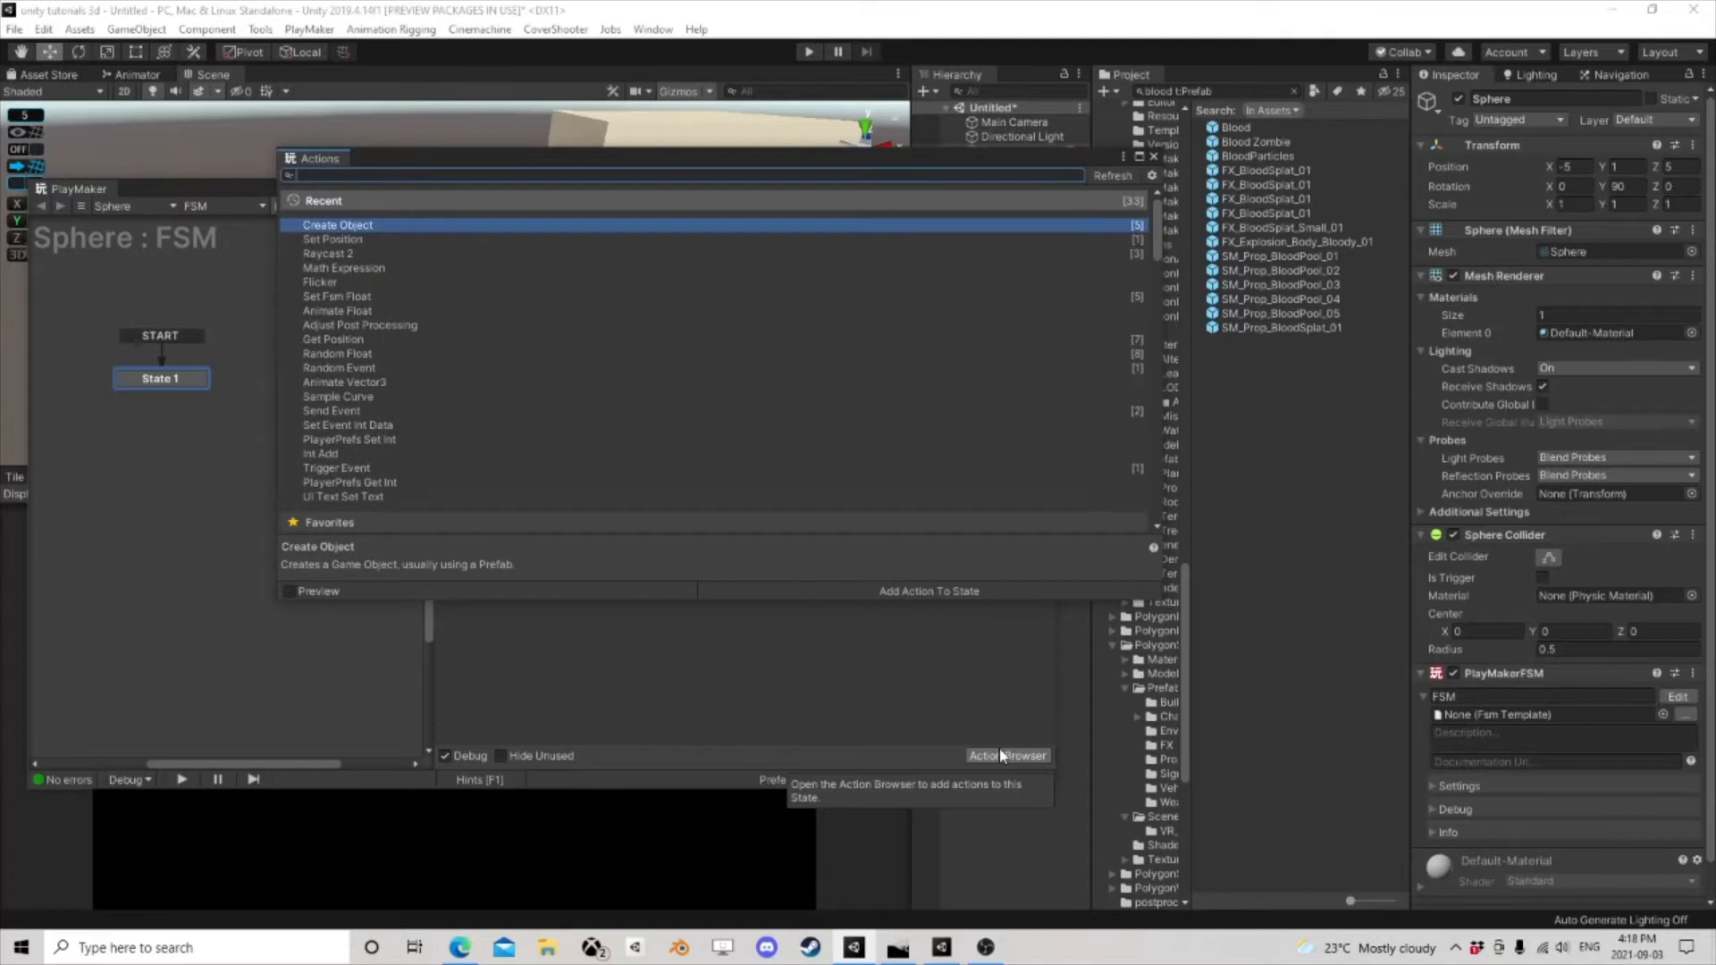
- Search the actions for "look", add Quaternion Look Rotation to State 1, and place it between Raycast 2 and Create Object
{"action": "type", "text": "look"}
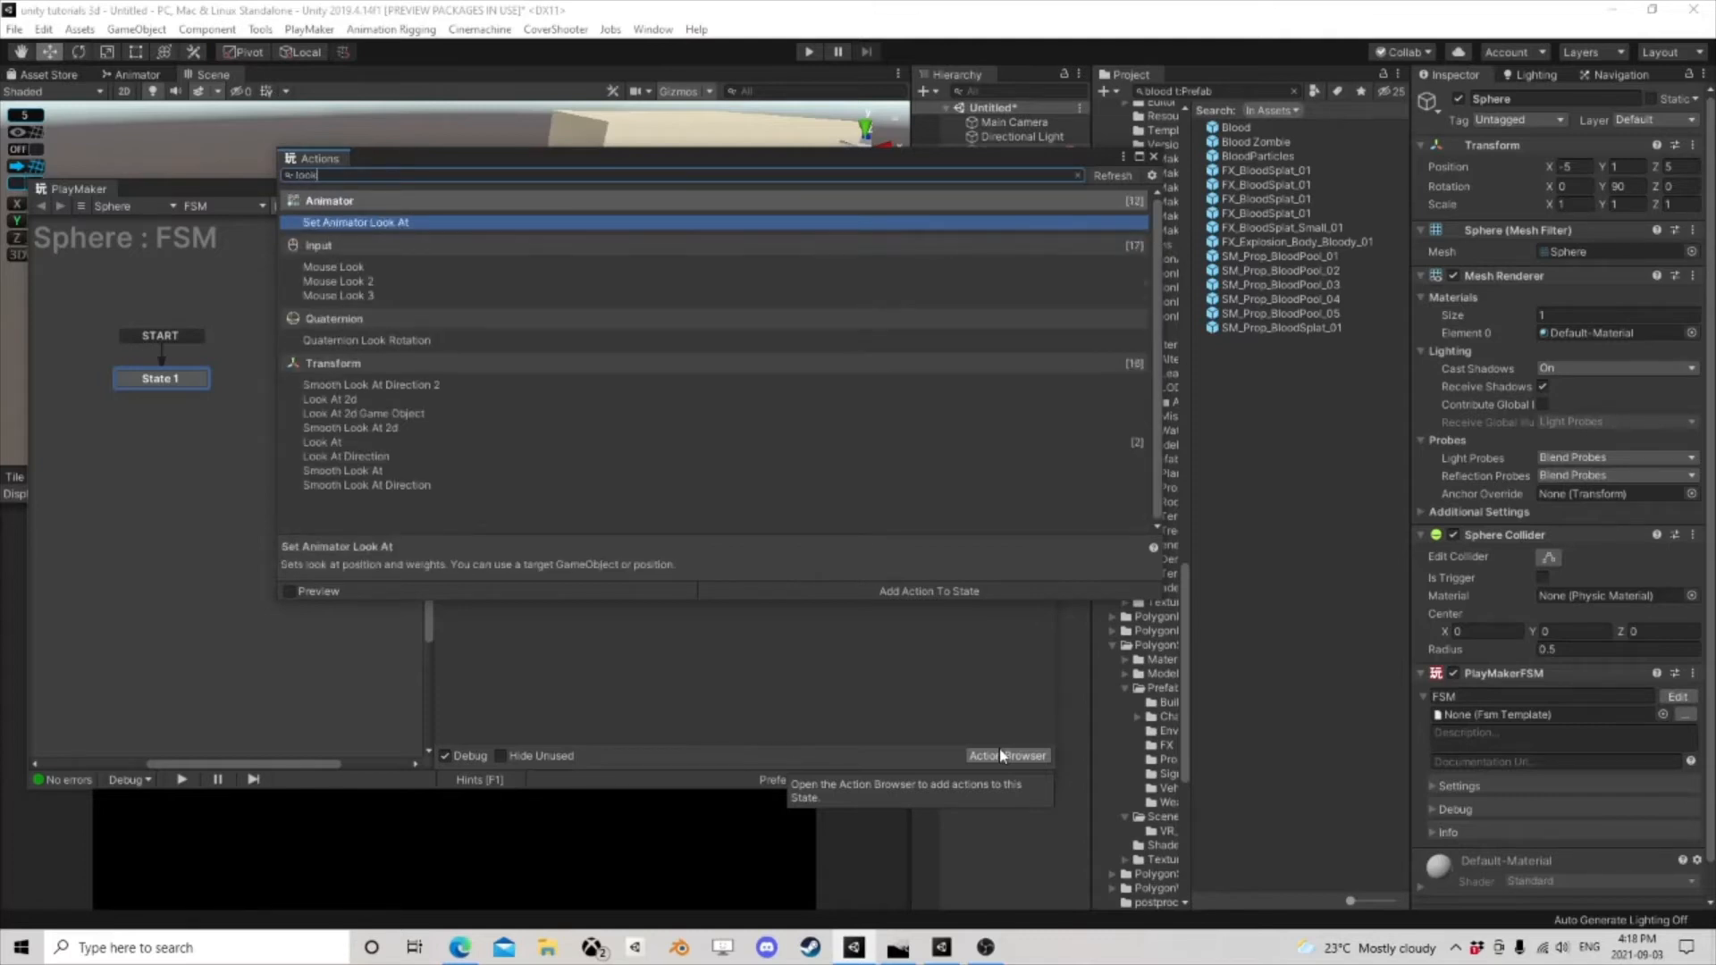
{"action": "left_click", "coordinate": [377, 341]}
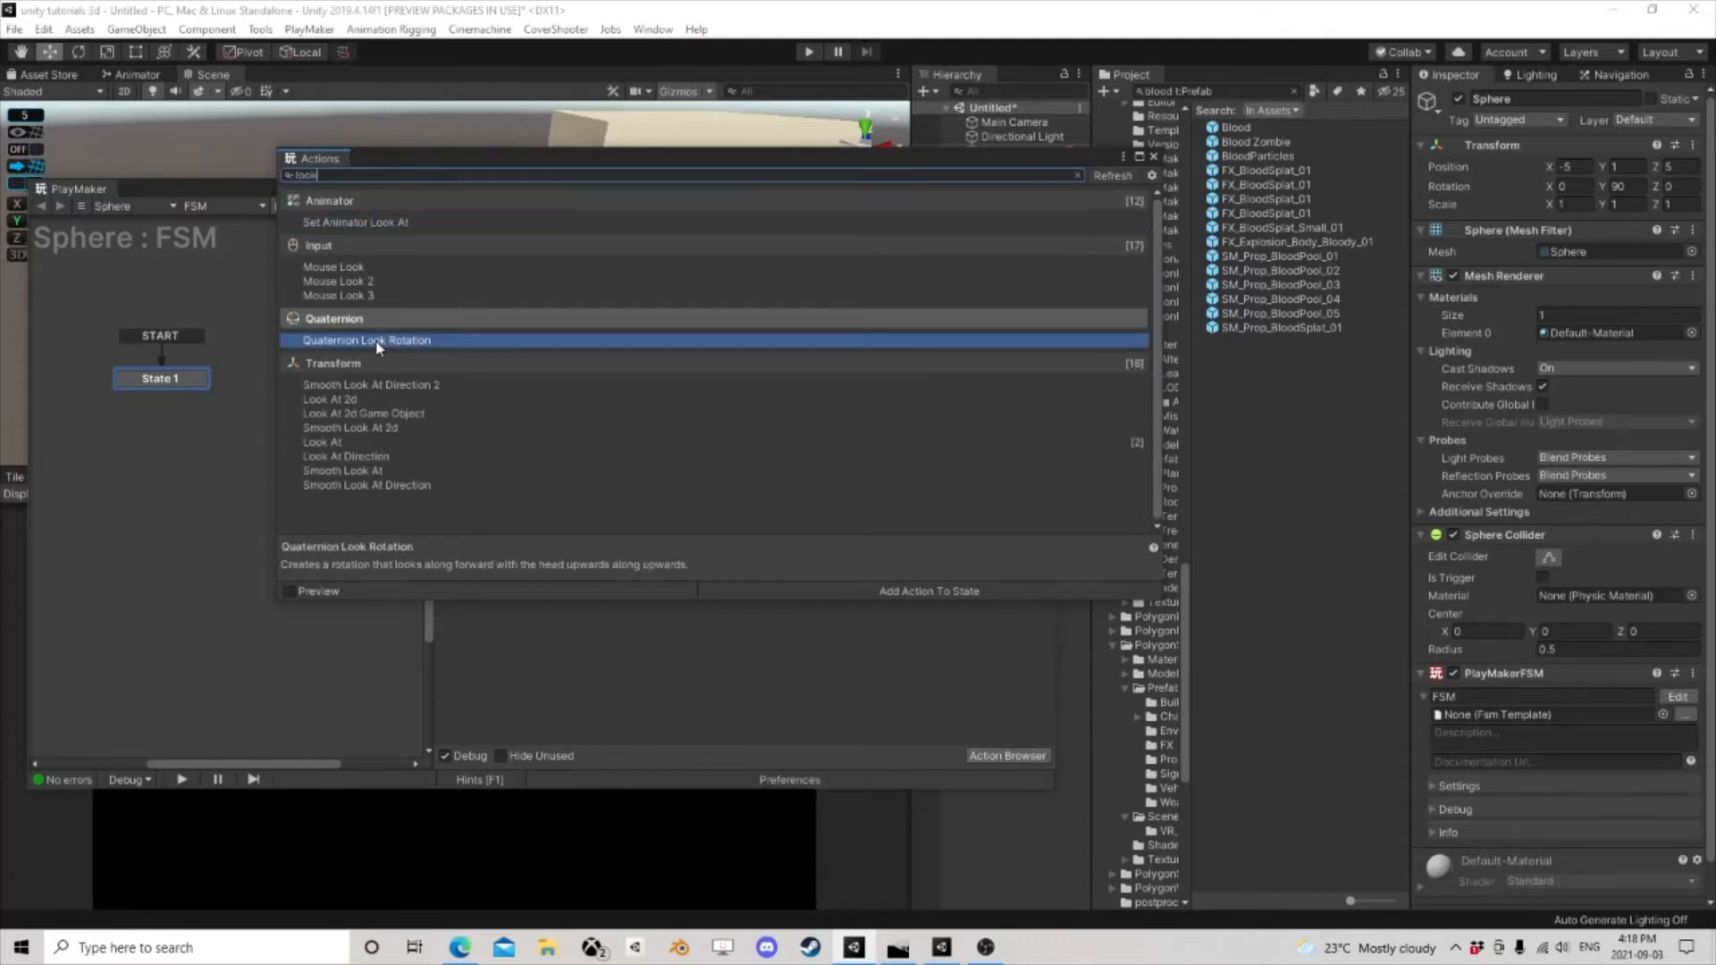
{"action": "double_click", "coordinate": [377, 343]}
{"action": "left_click", "coordinate": [1152, 158]}
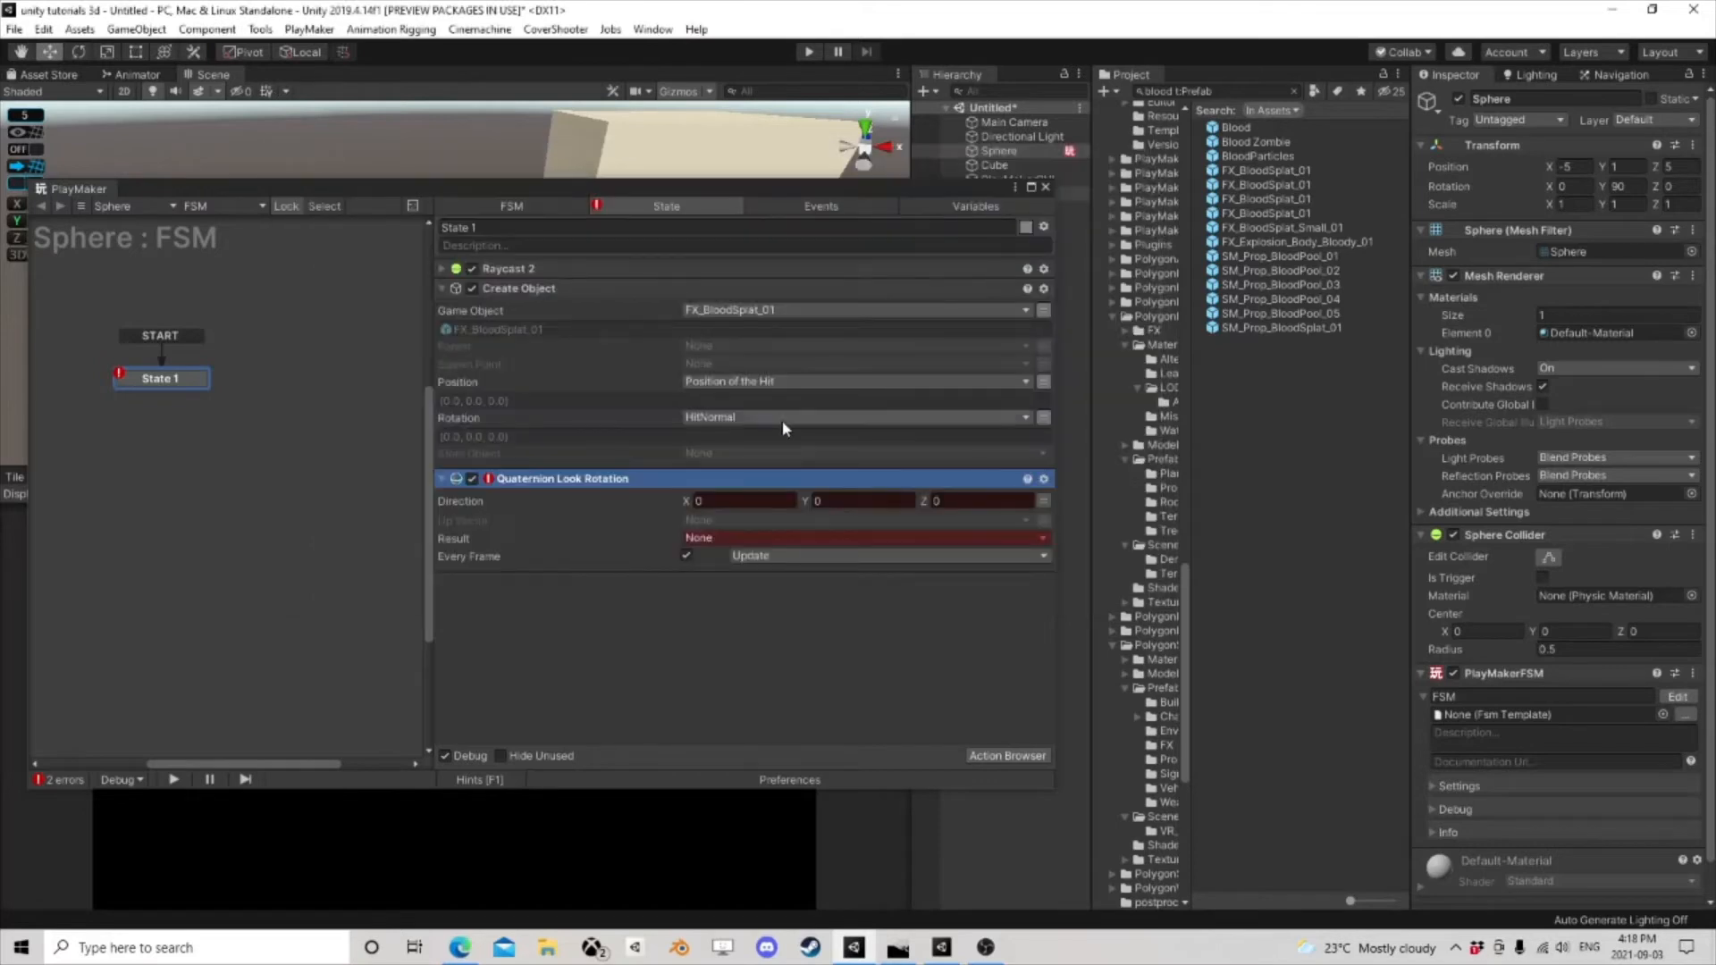
{"action": "left_click_drag", "start_coordinate": [550, 481], "coordinate": [617, 341]}
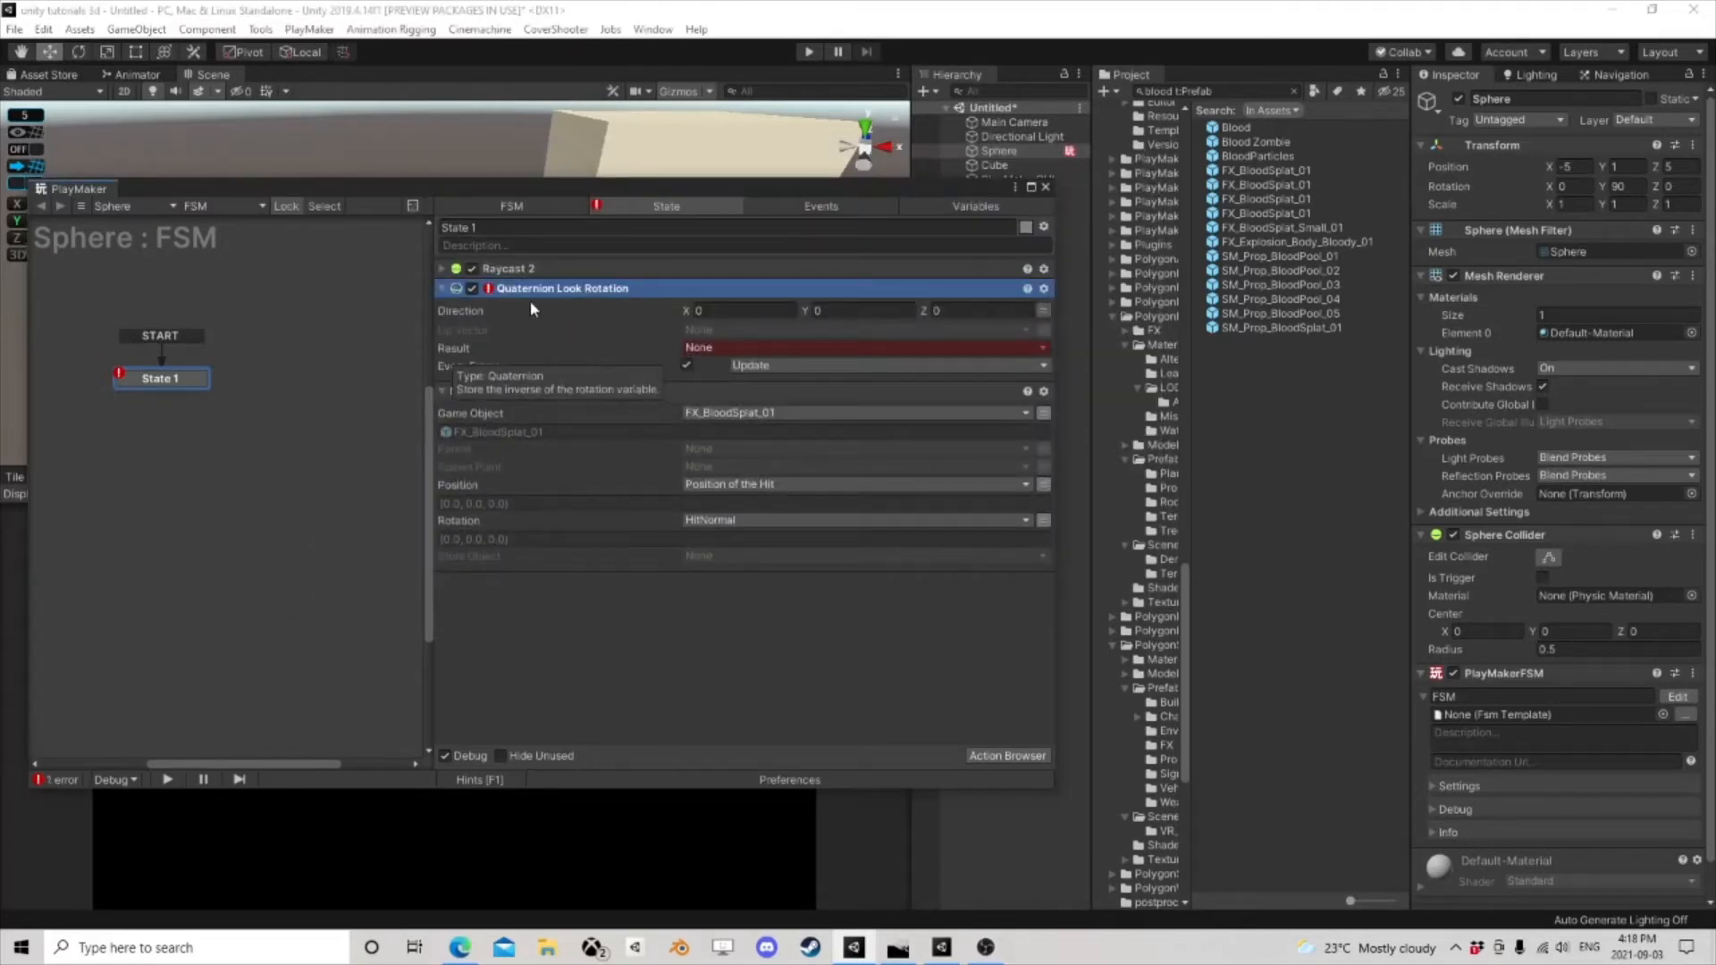
- Set the Quaternion Look Rotation direction to HitNormal and store its result in a new variable named Rotation
{"action": "left_click", "coordinate": [1045, 312]}
{"action": "left_click", "coordinate": [920, 310]}
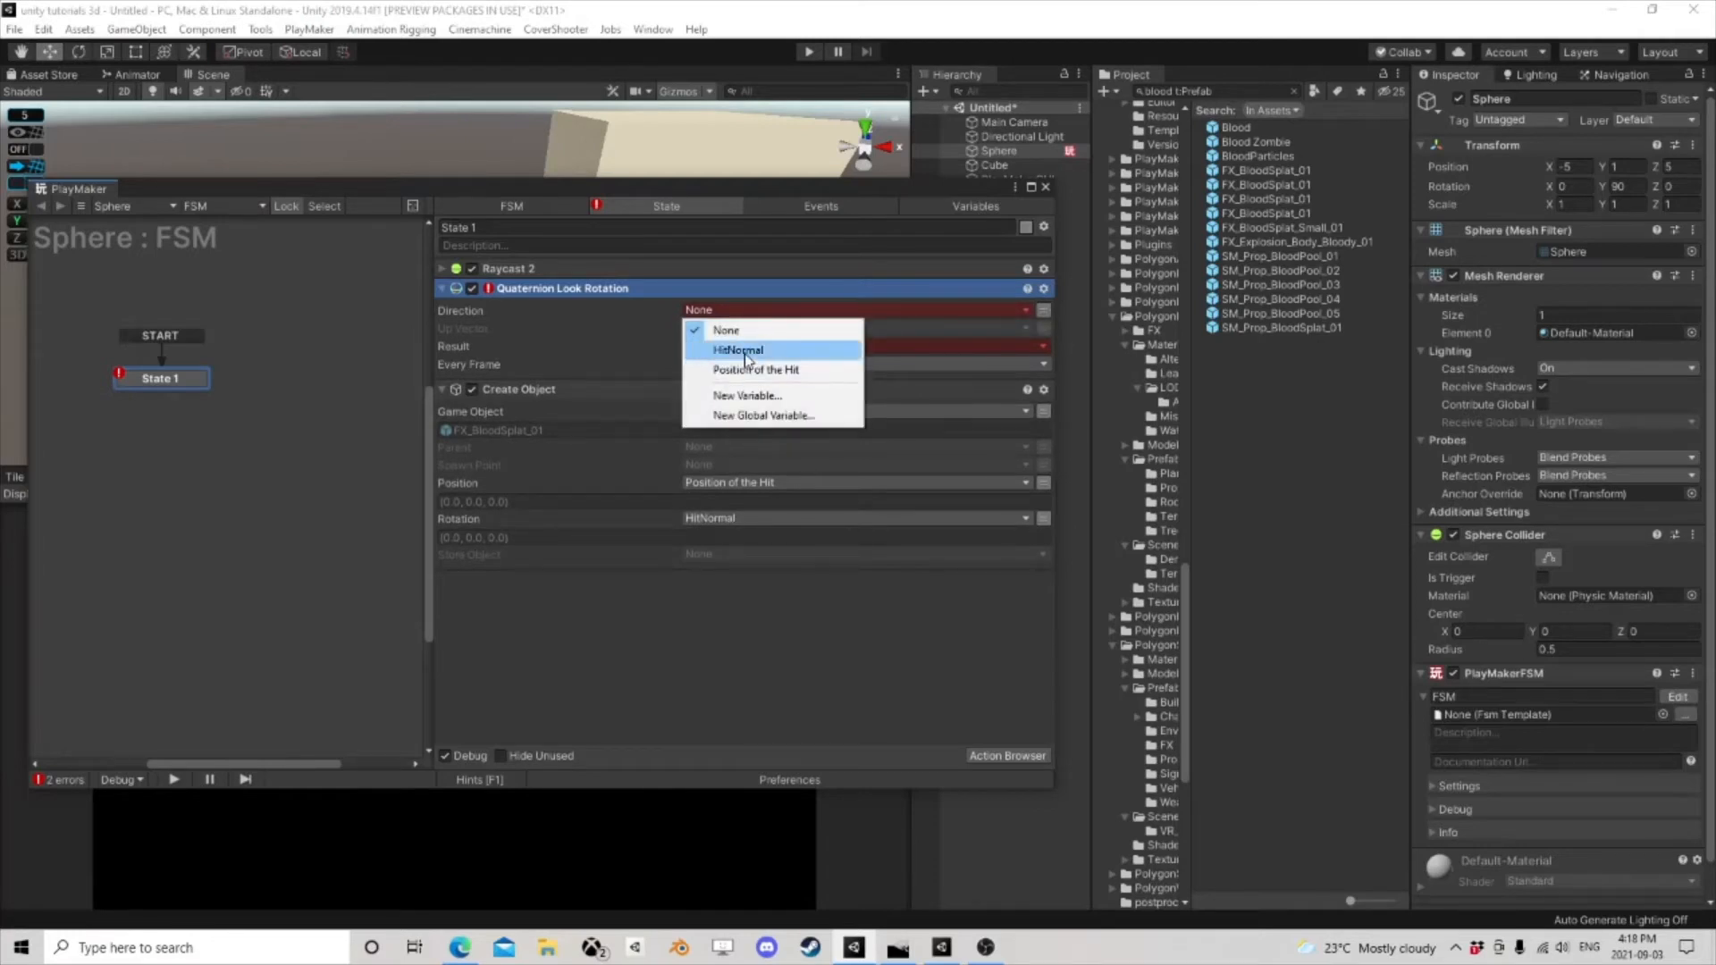
{"action": "left_click", "coordinate": [747, 350]}
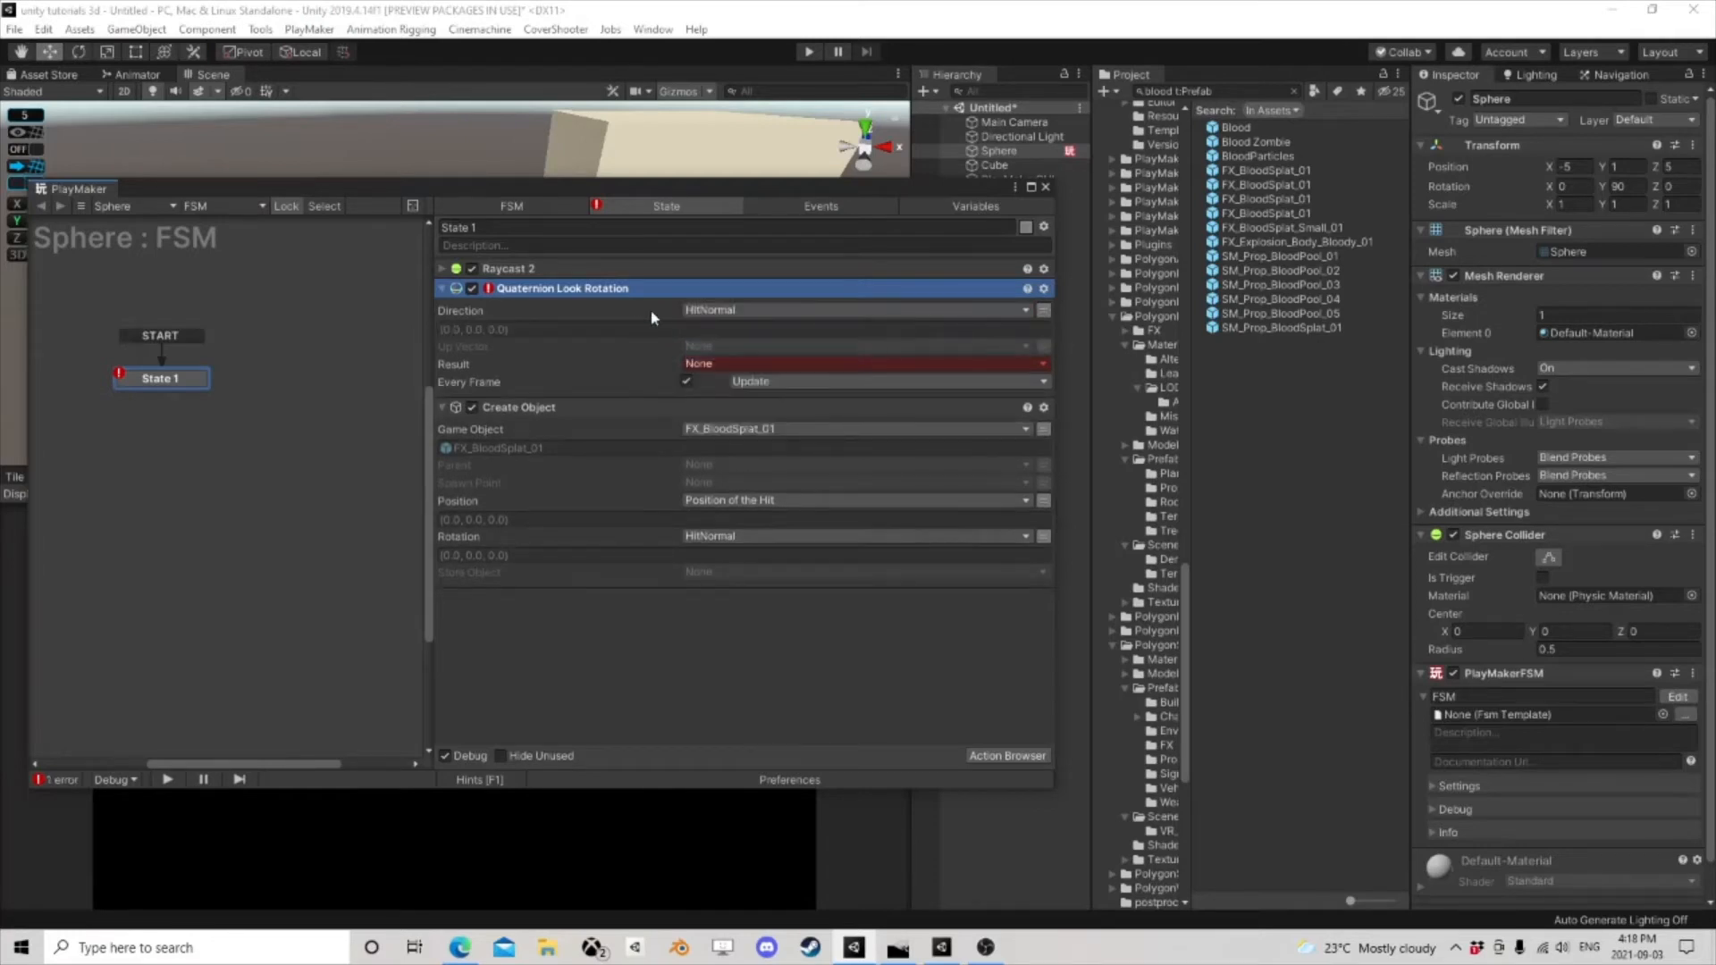
{"action": "left_click", "coordinate": [710, 365]}
{"action": "left_click", "coordinate": [758, 405]}
{"action": "type", "text": "Ro"}
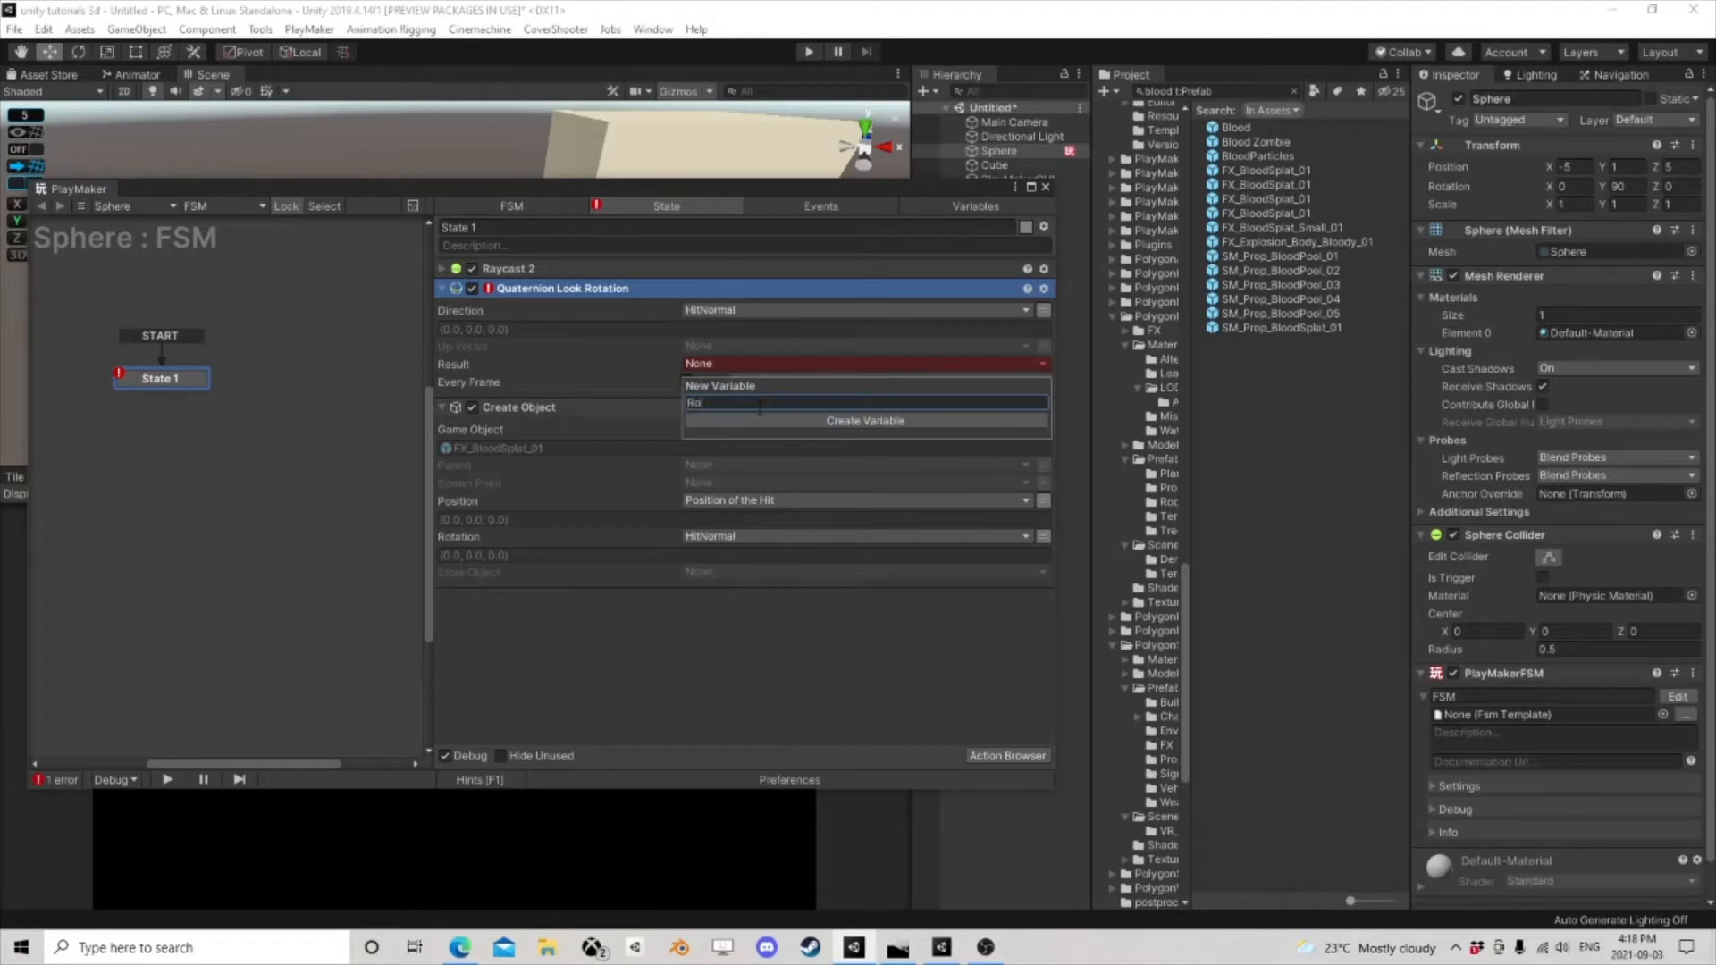
{"action": "type", "text": "tation"}
{"action": "key", "text": "Return"}
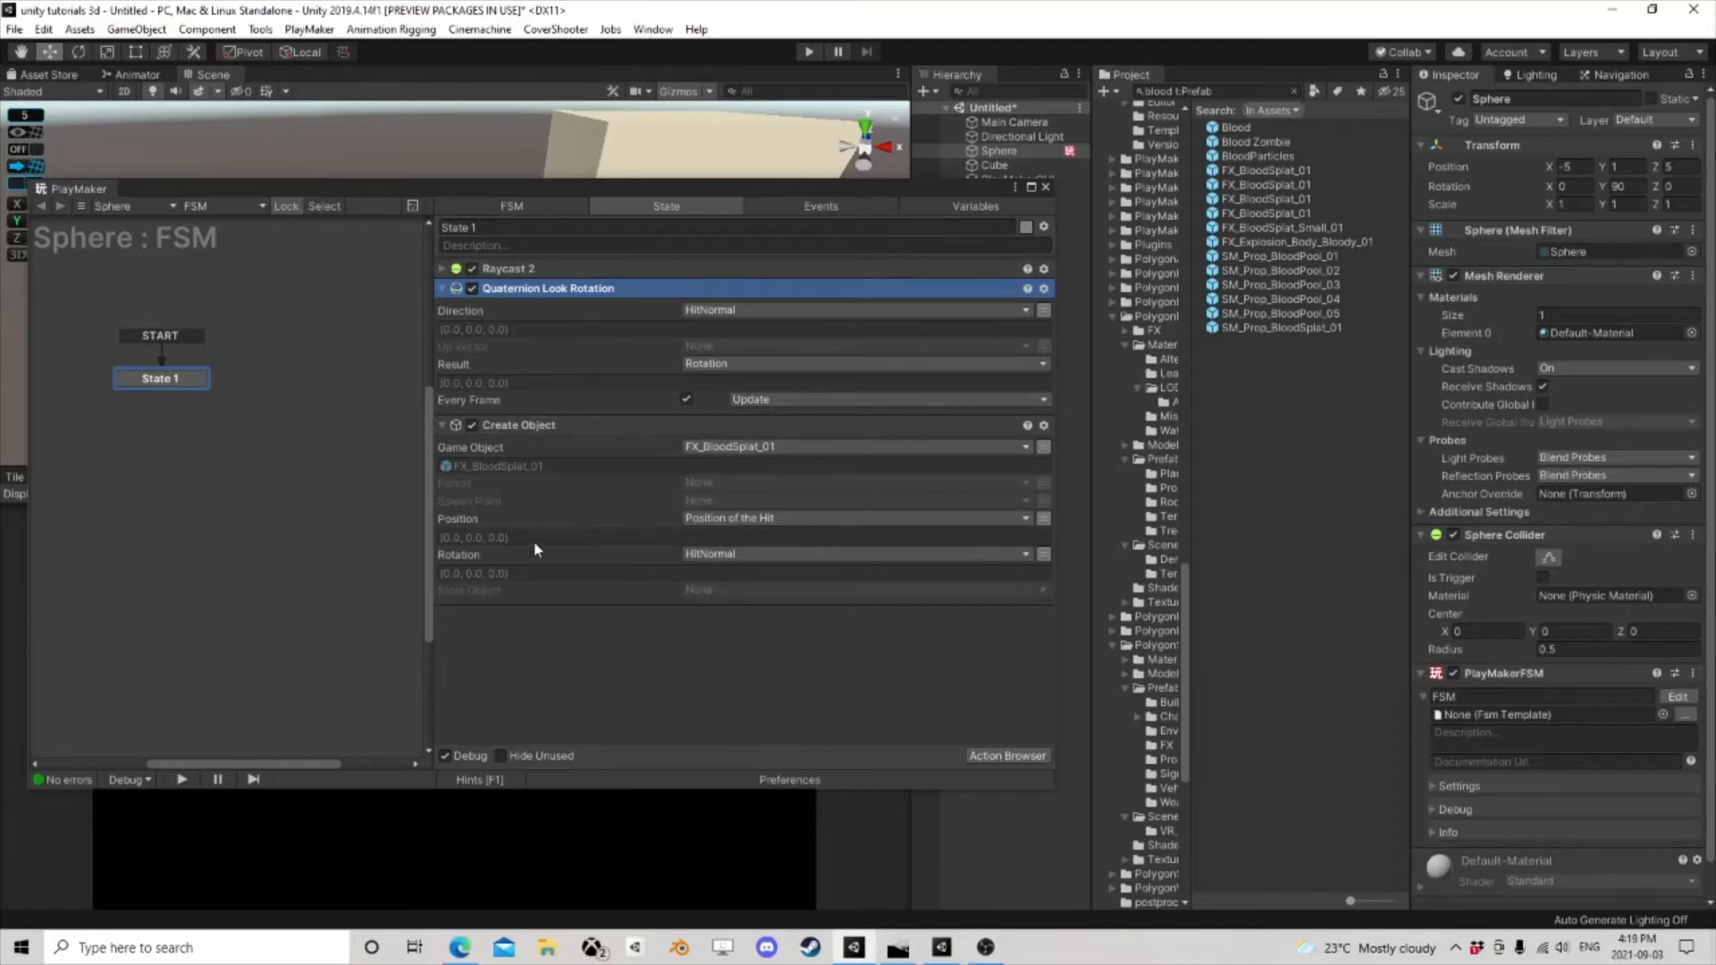
{"action": "left_click", "coordinate": [724, 591]}
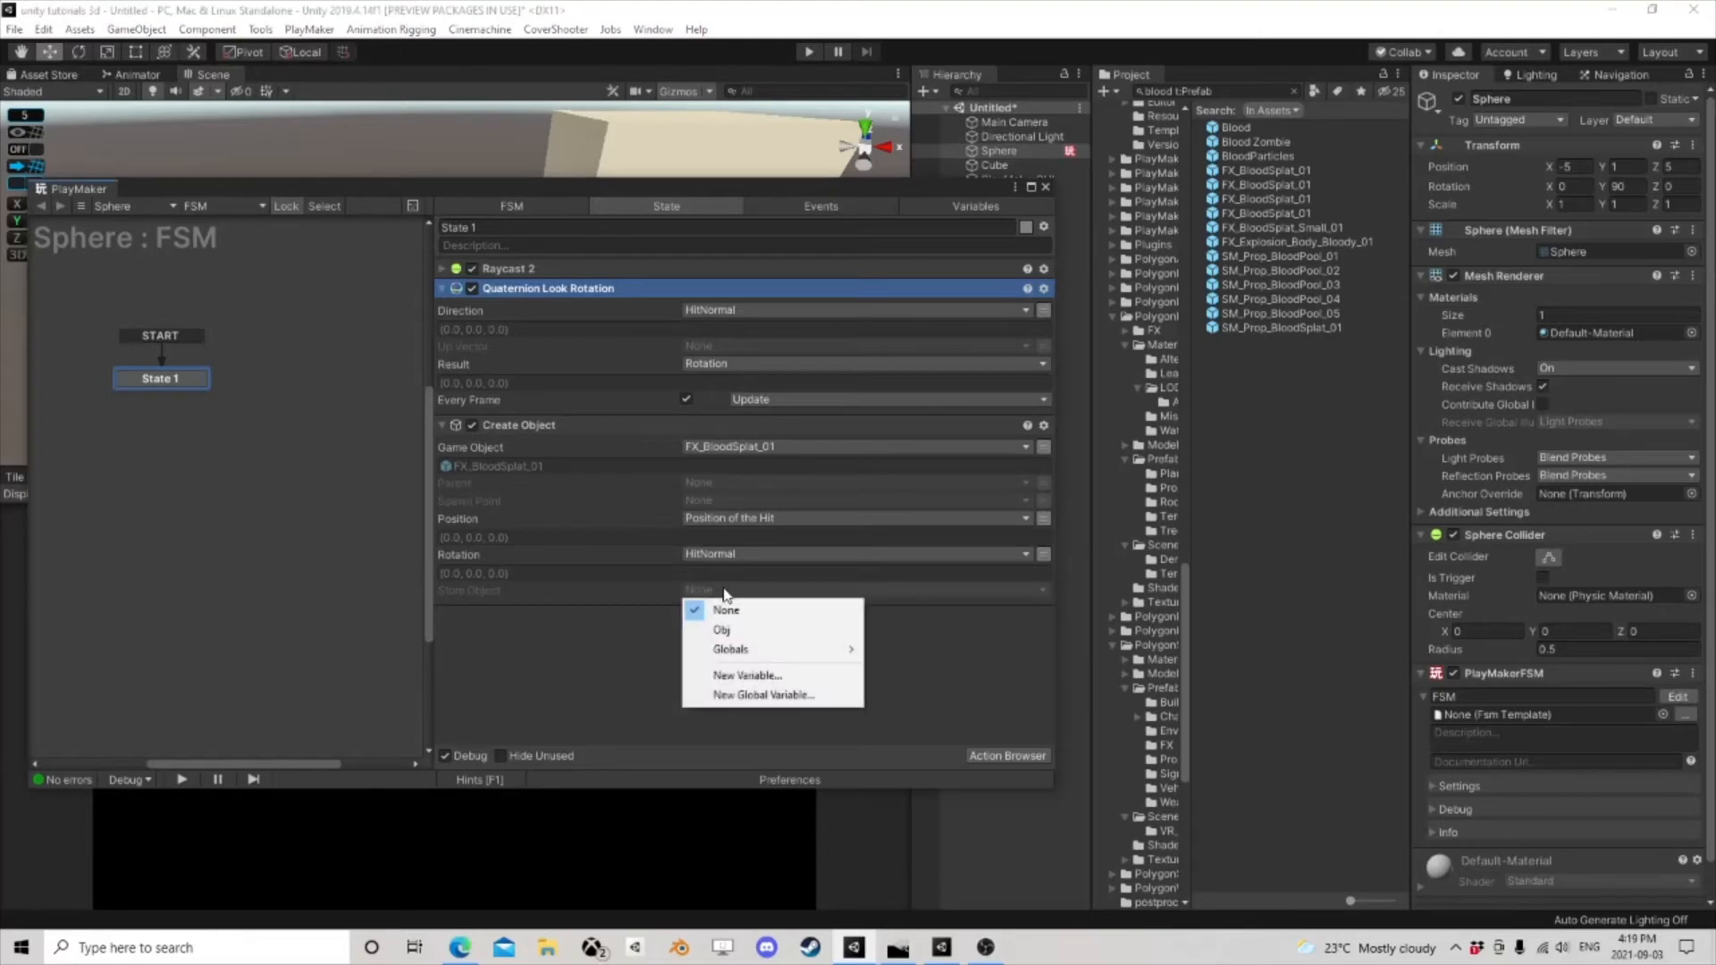
{"action": "left_click", "coordinate": [601, 666]}
{"action": "left_click", "coordinate": [718, 560]}
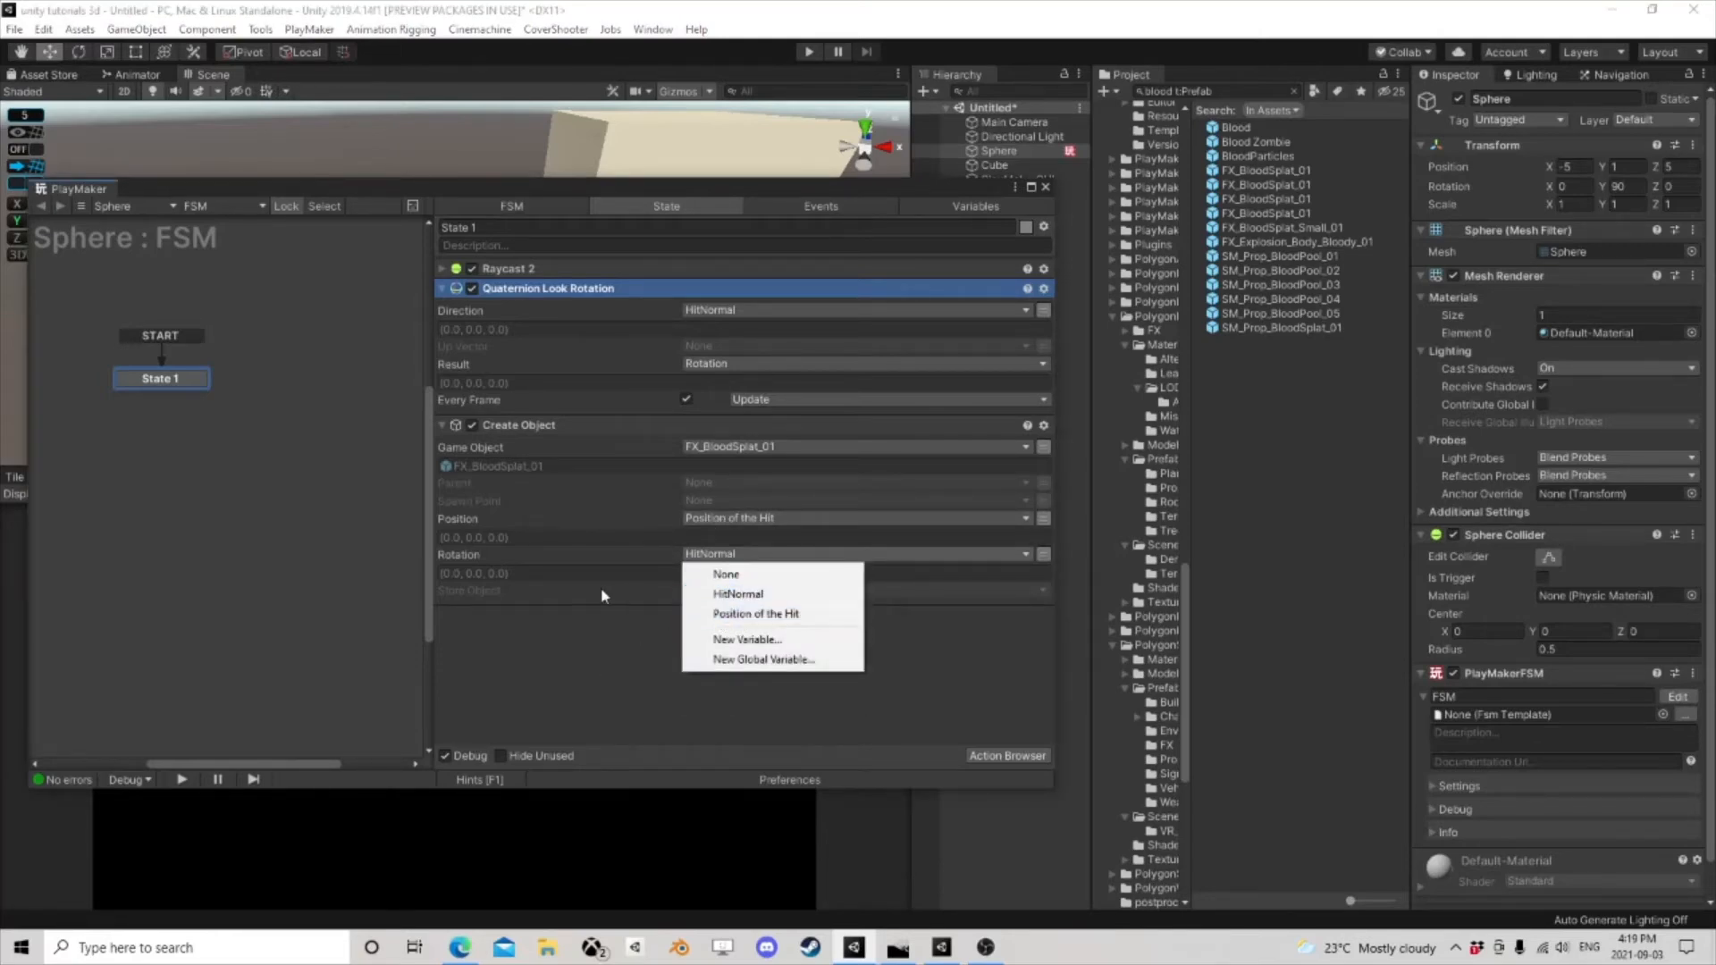
{"action": "left_click", "coordinate": [548, 666]}
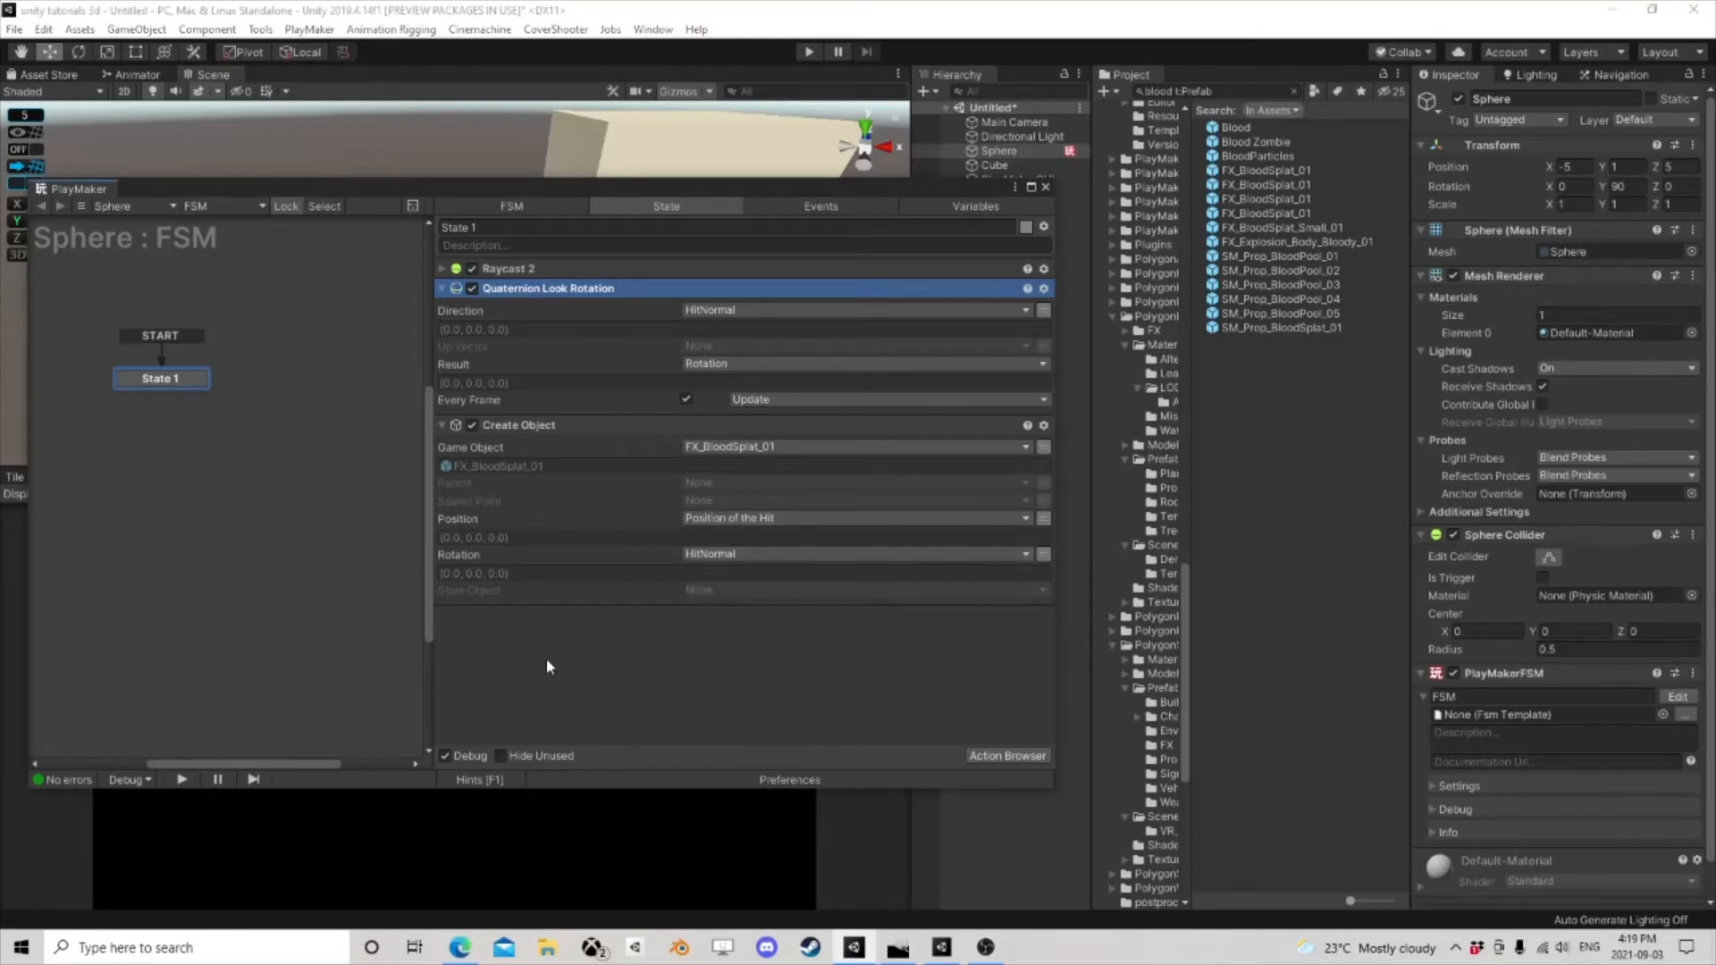
- Set the Create Object action's rotation to None
{"action": "left_click", "coordinate": [729, 554]}
{"action": "left_click", "coordinate": [705, 567]}
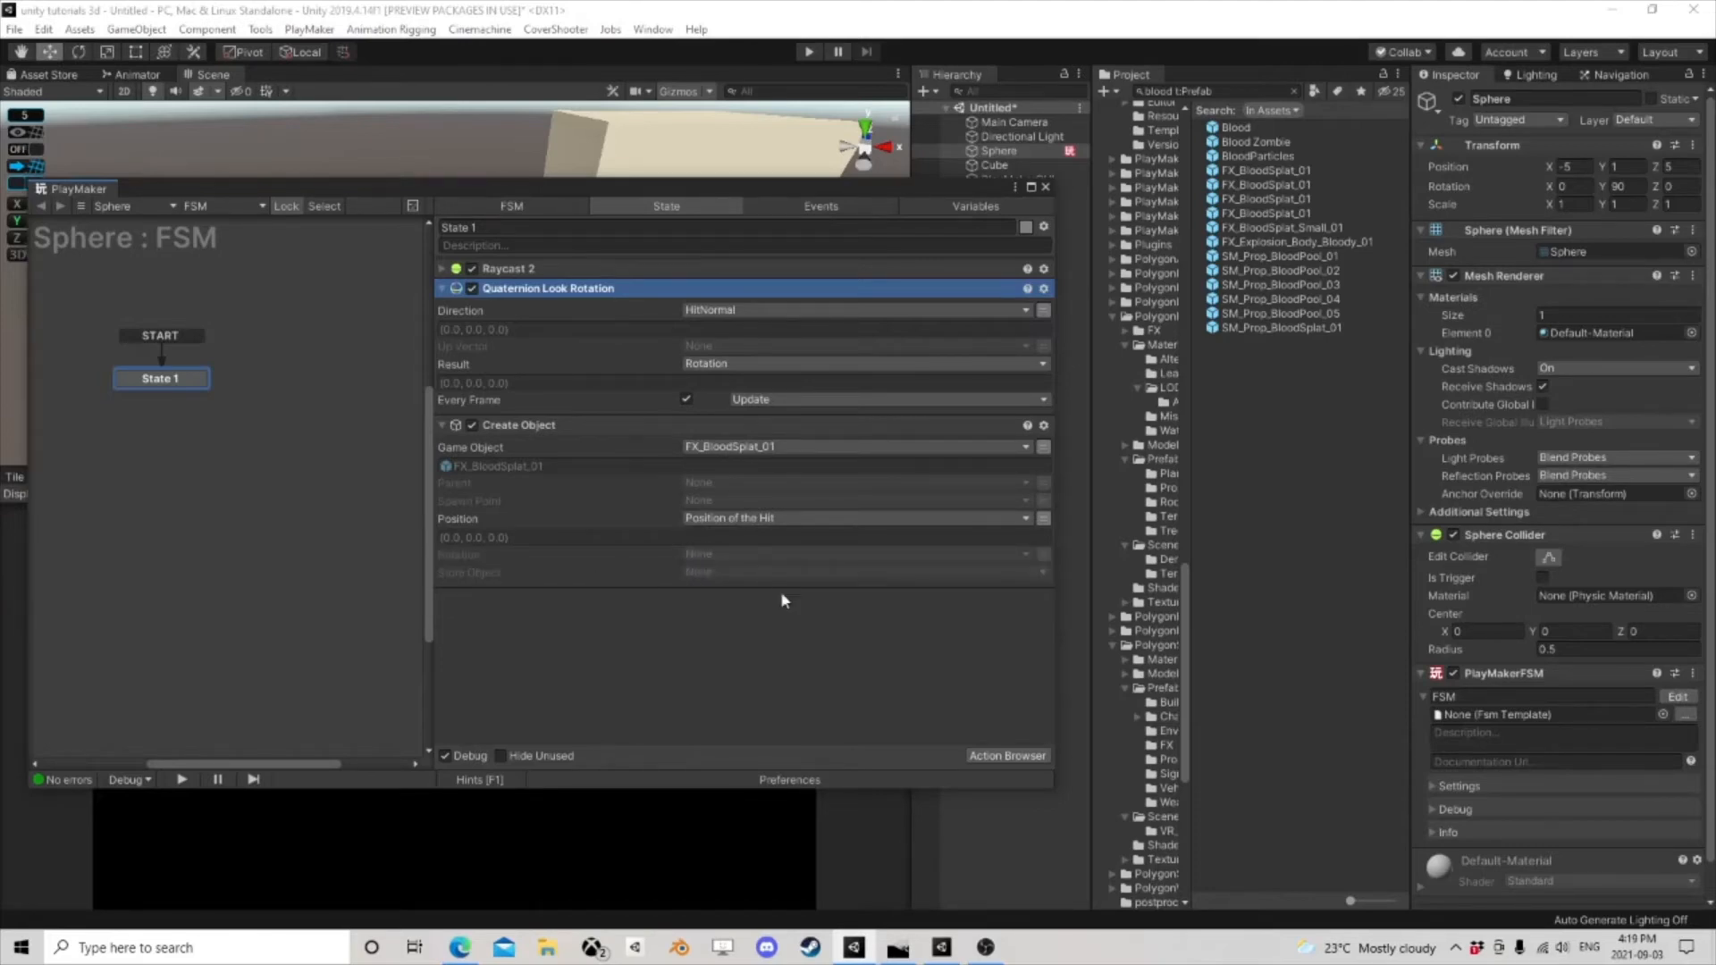
- Store the object spawned by the Create Object action in a new variable named CreatedBlood
{"action": "left_click", "coordinate": [780, 573]}
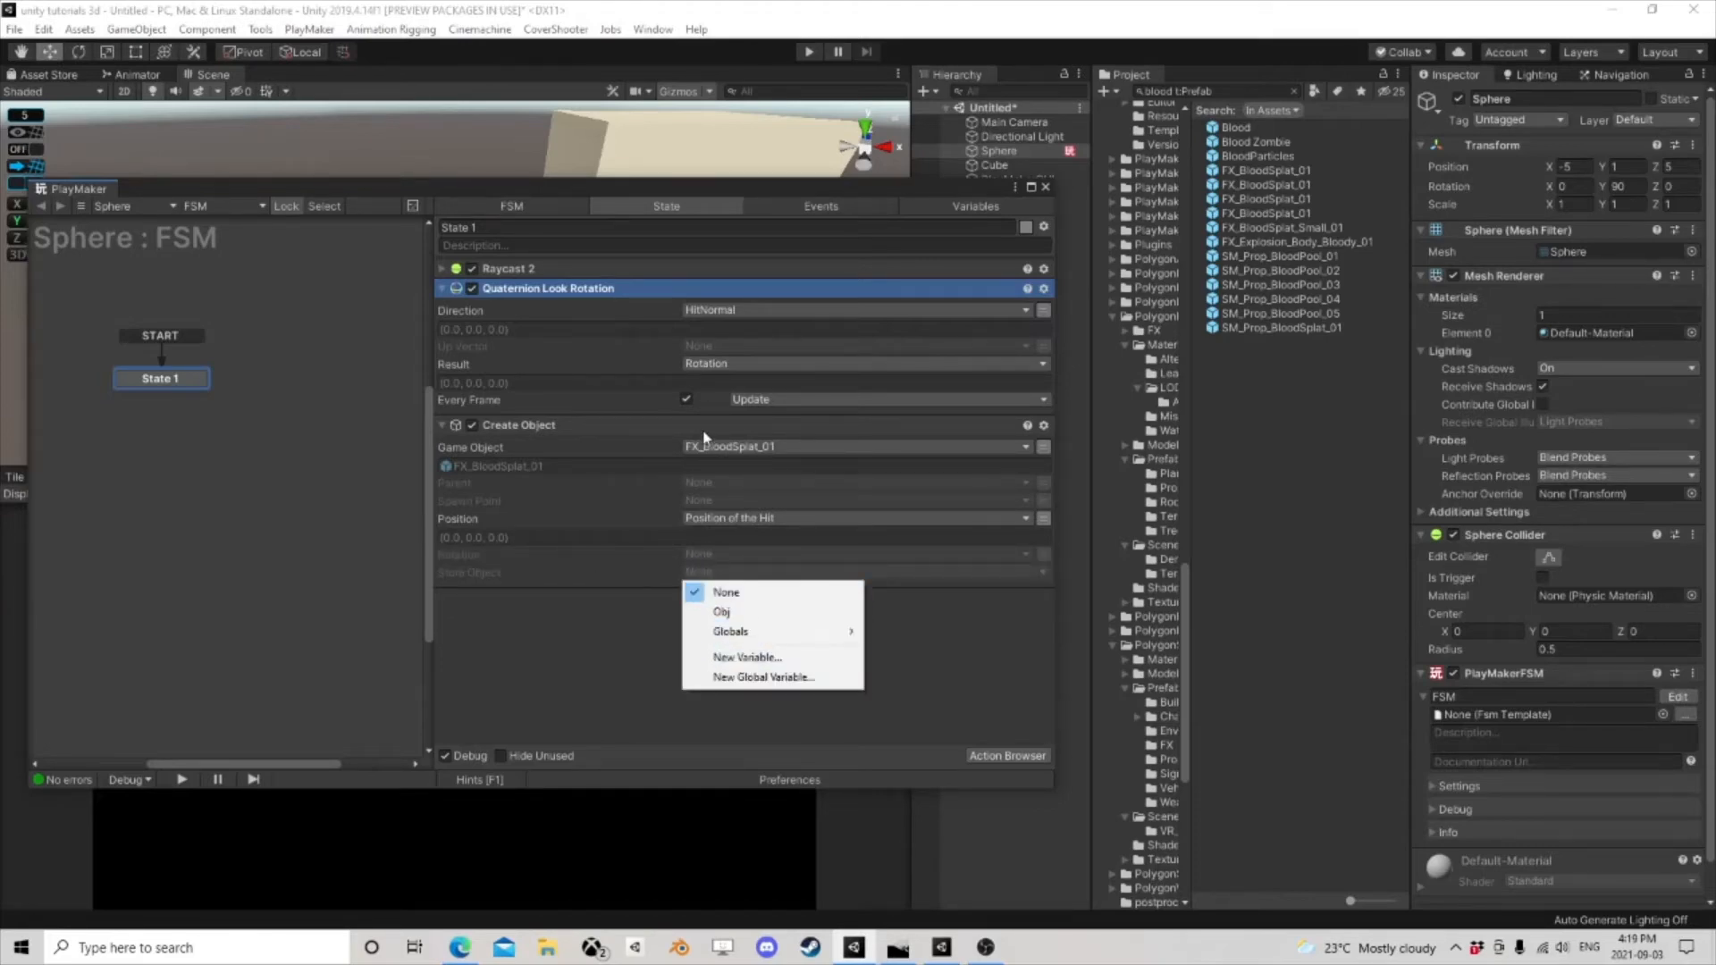
{"action": "left_click", "coordinate": [750, 658]}
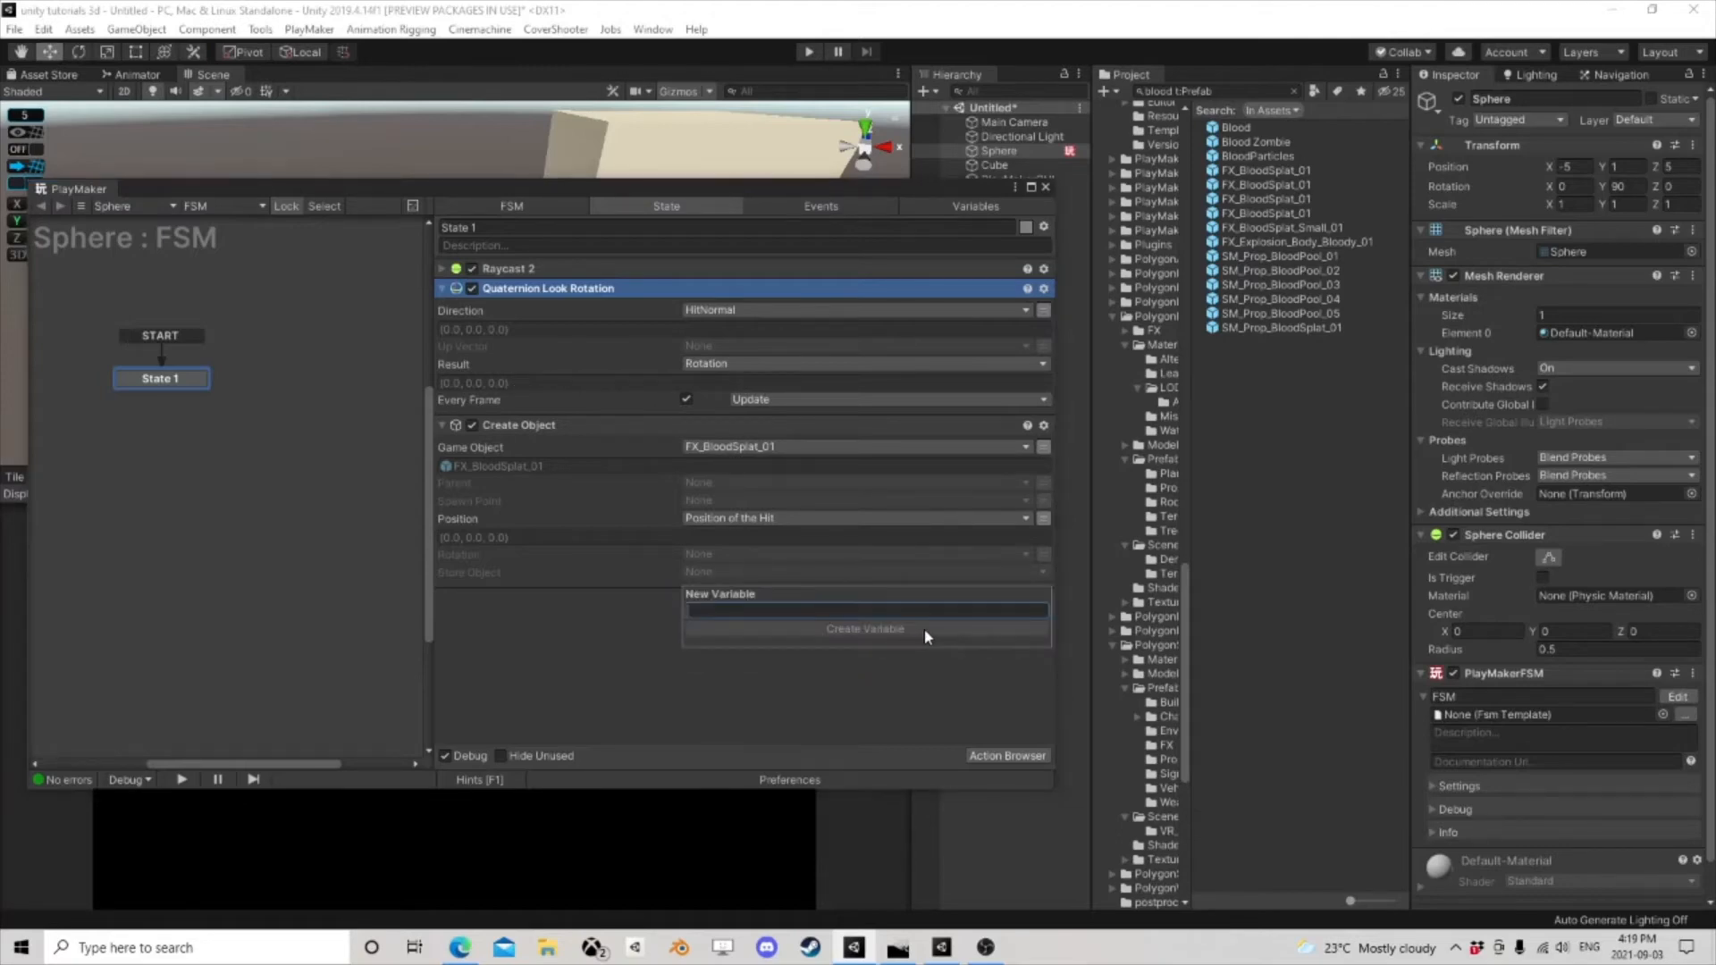
{"action": "type", "text": "Created"}
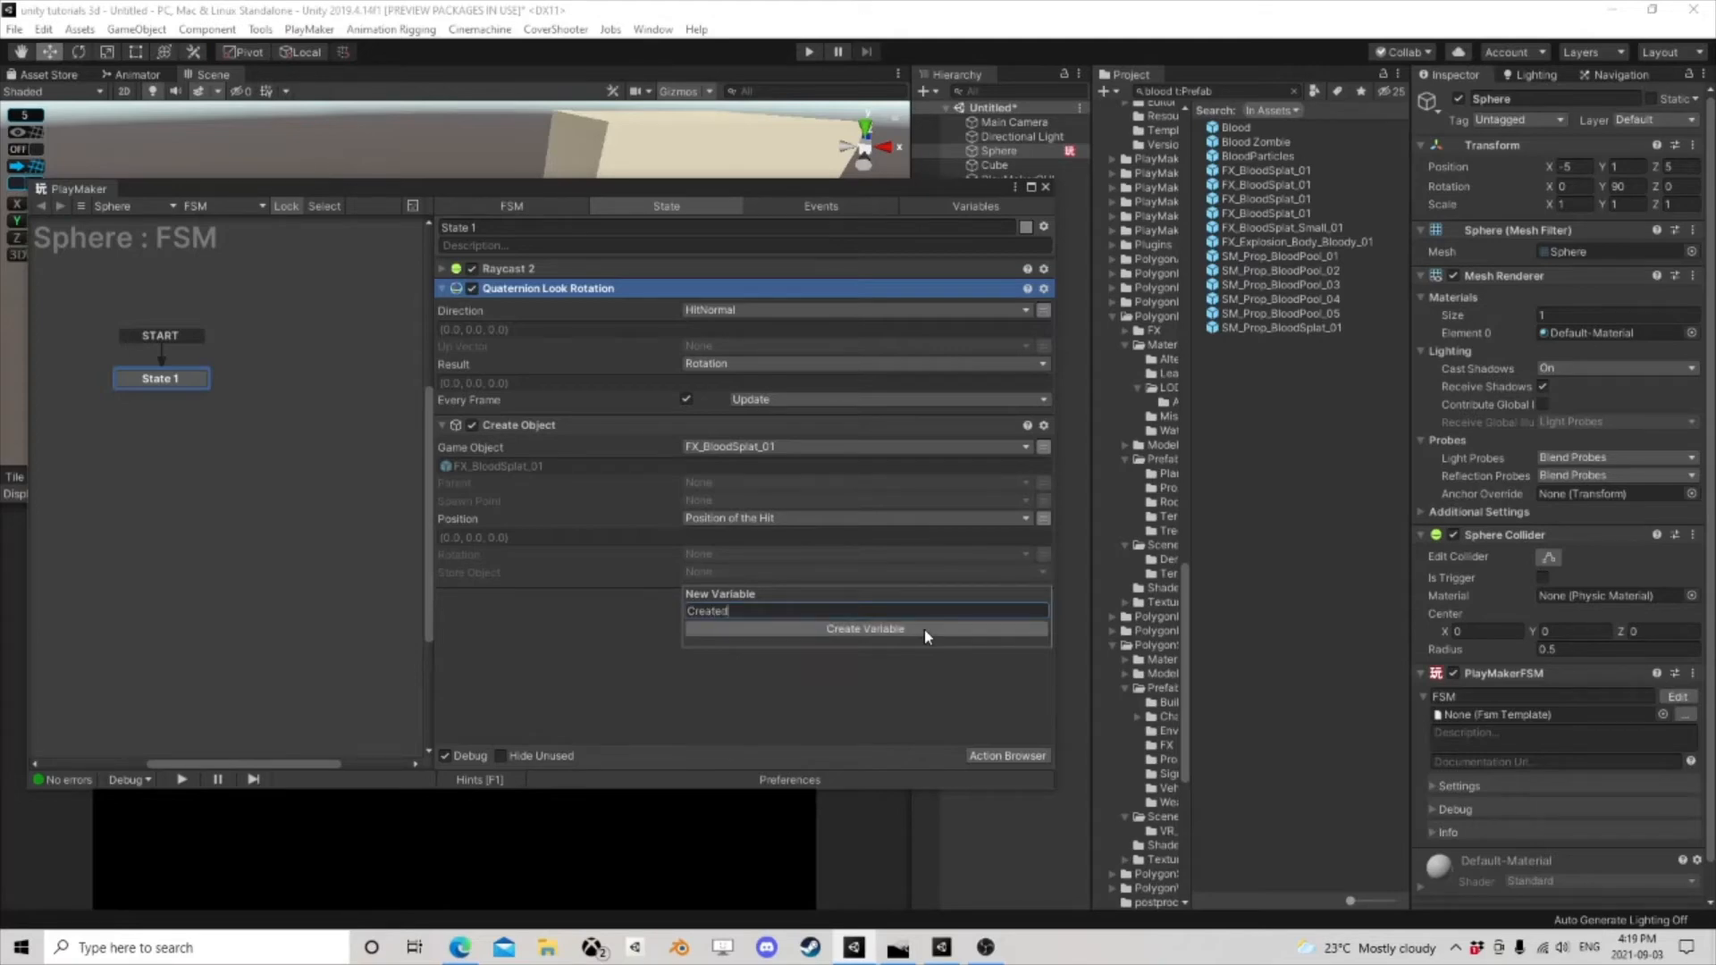
{"action": "type", "text": "Blood"}
{"action": "left_click", "coordinate": [924, 629]}
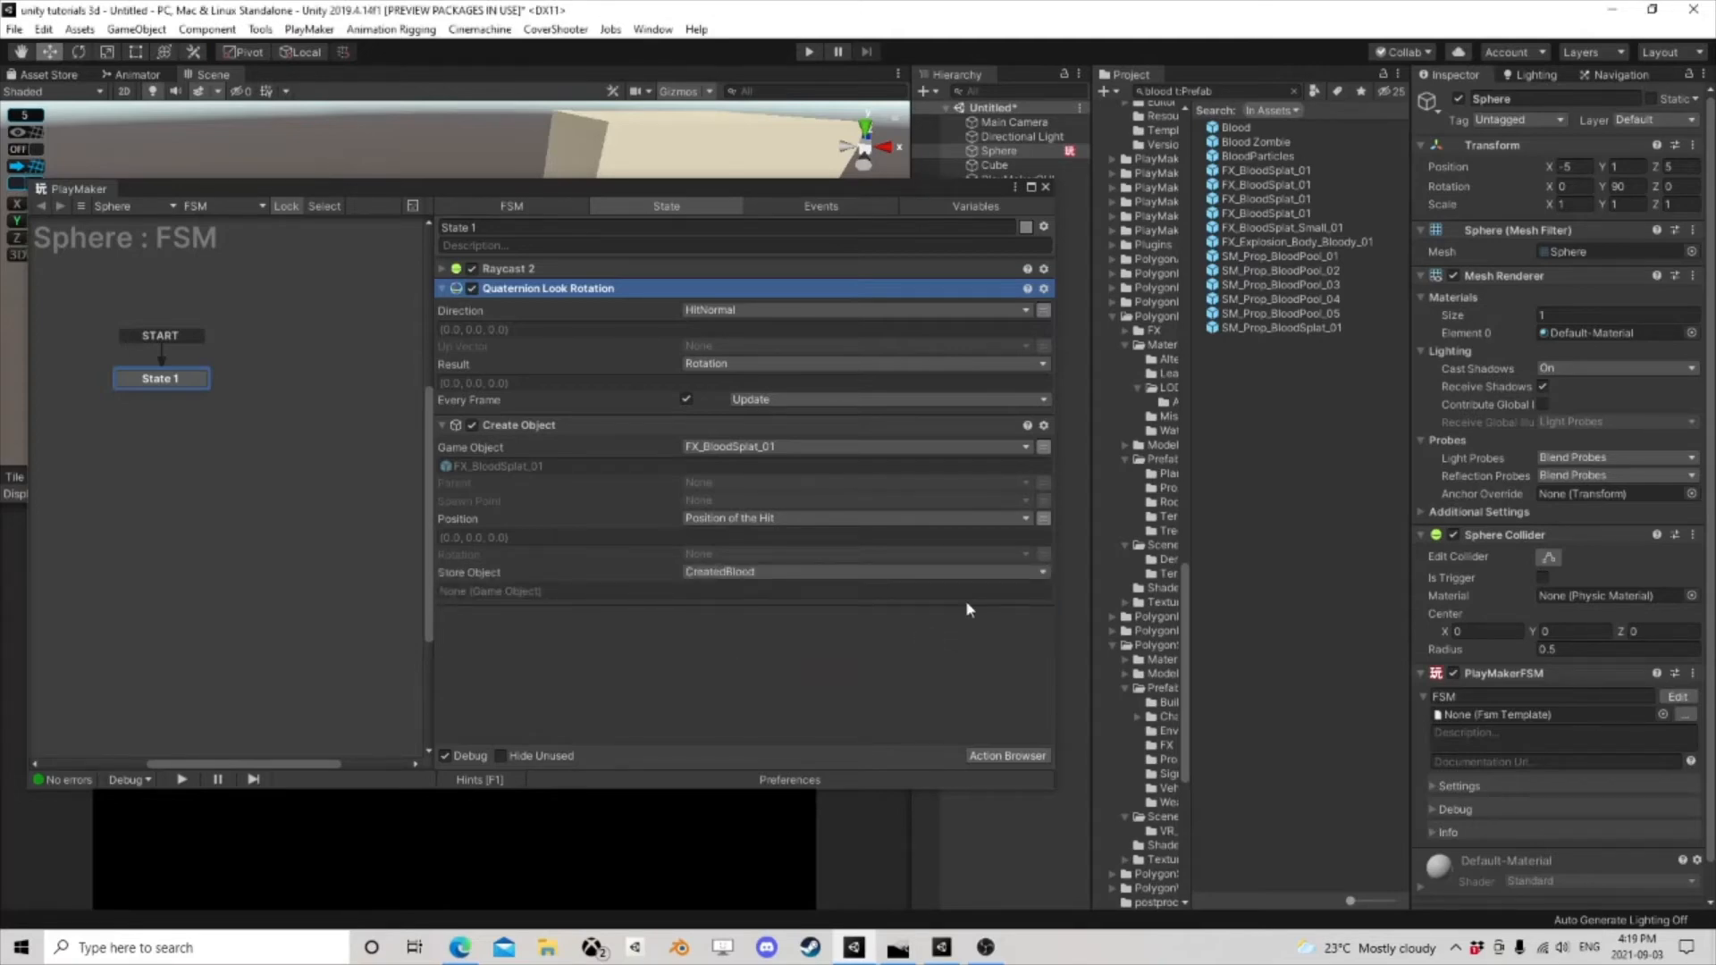
- Search the actions for "set rotation", add Set Rotation to State 1, and place it last in the action list
{"action": "left_click", "coordinate": [1007, 755]}
{"action": "type", "text": "se"}
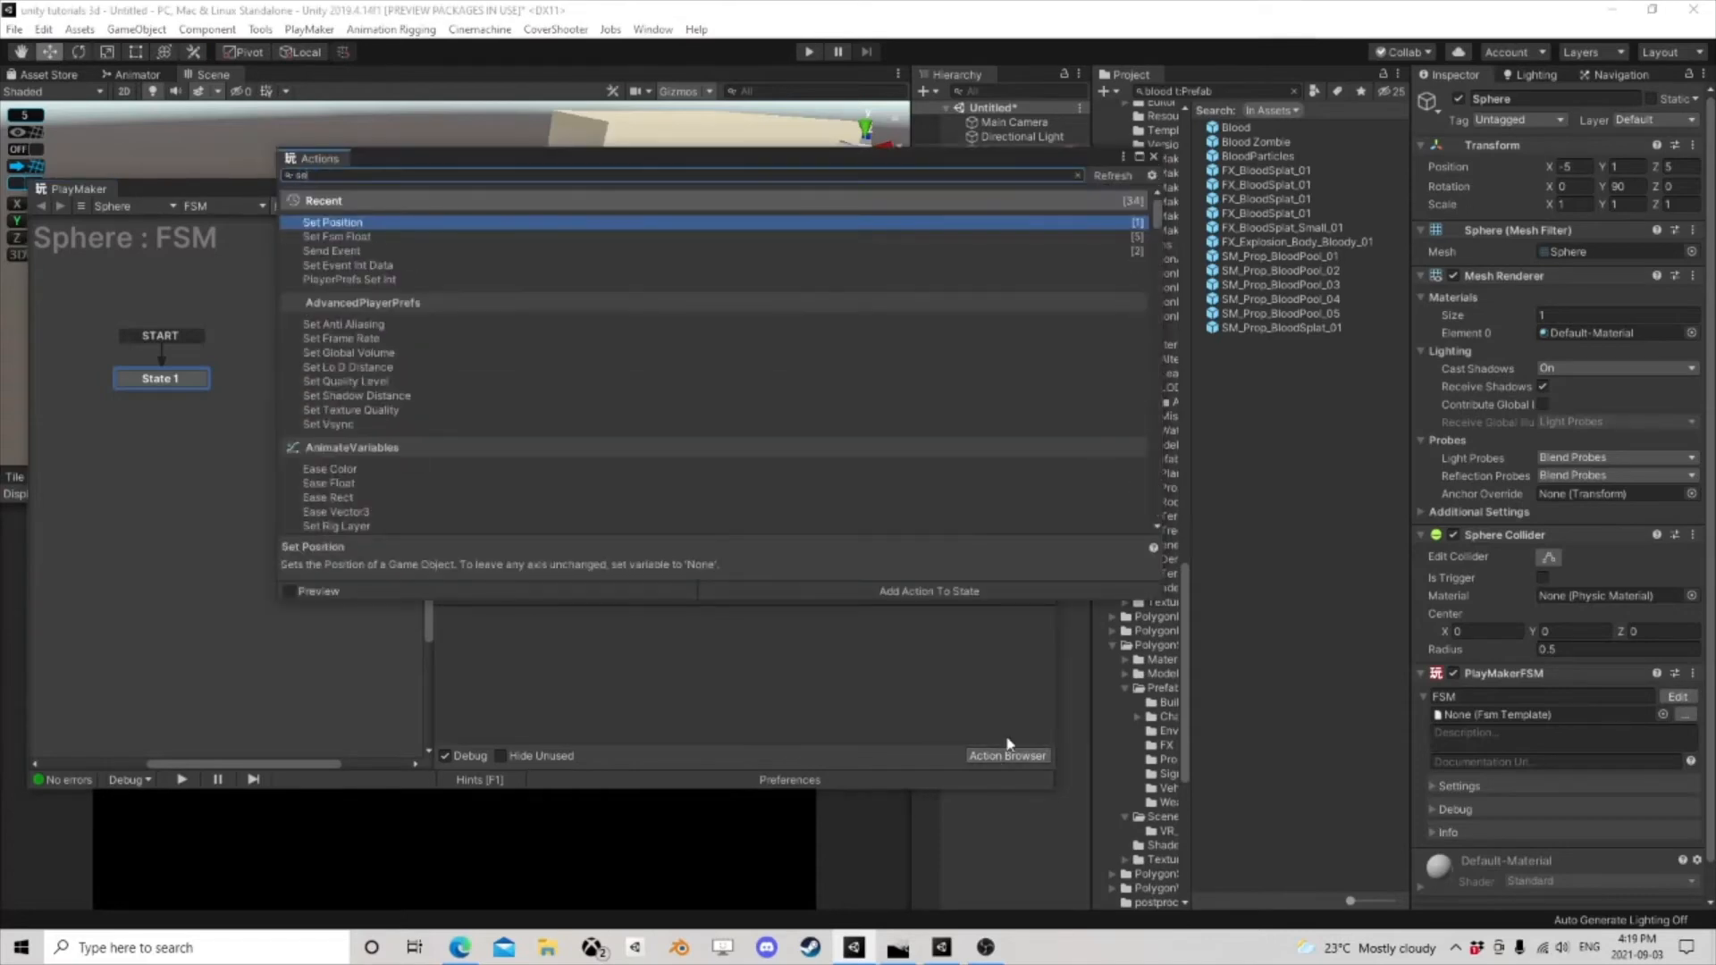
{"action": "type", "text": "t iotation"}
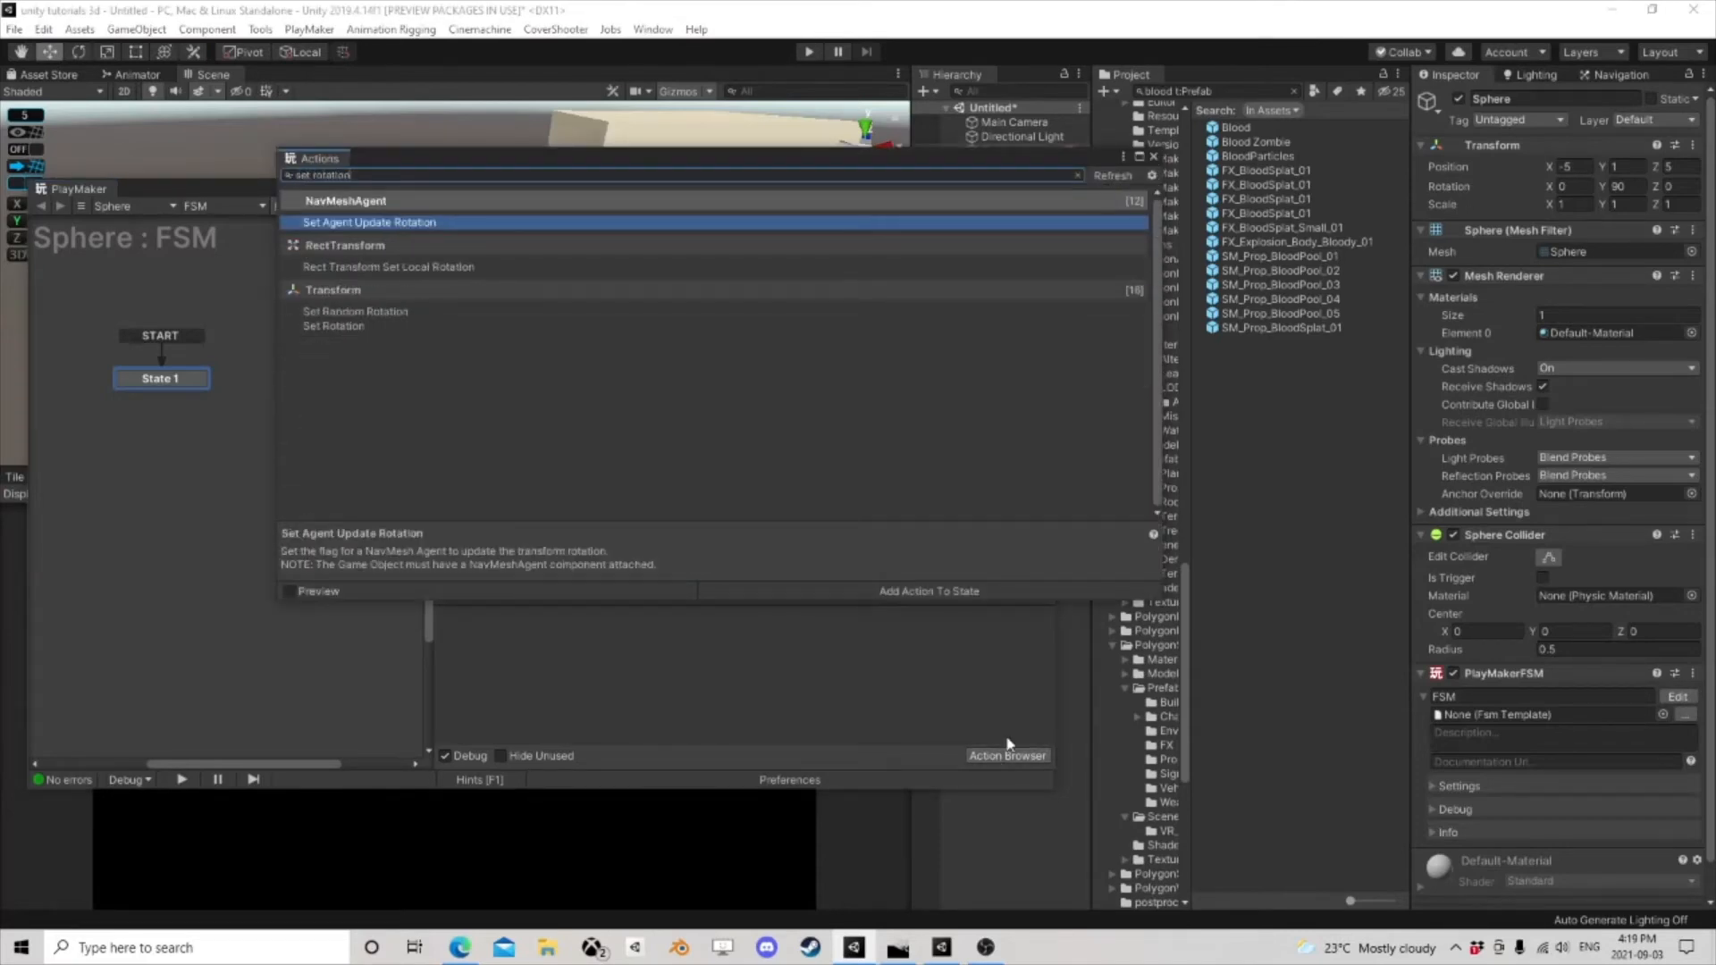
{"action": "double_click", "coordinate": [351, 327]}
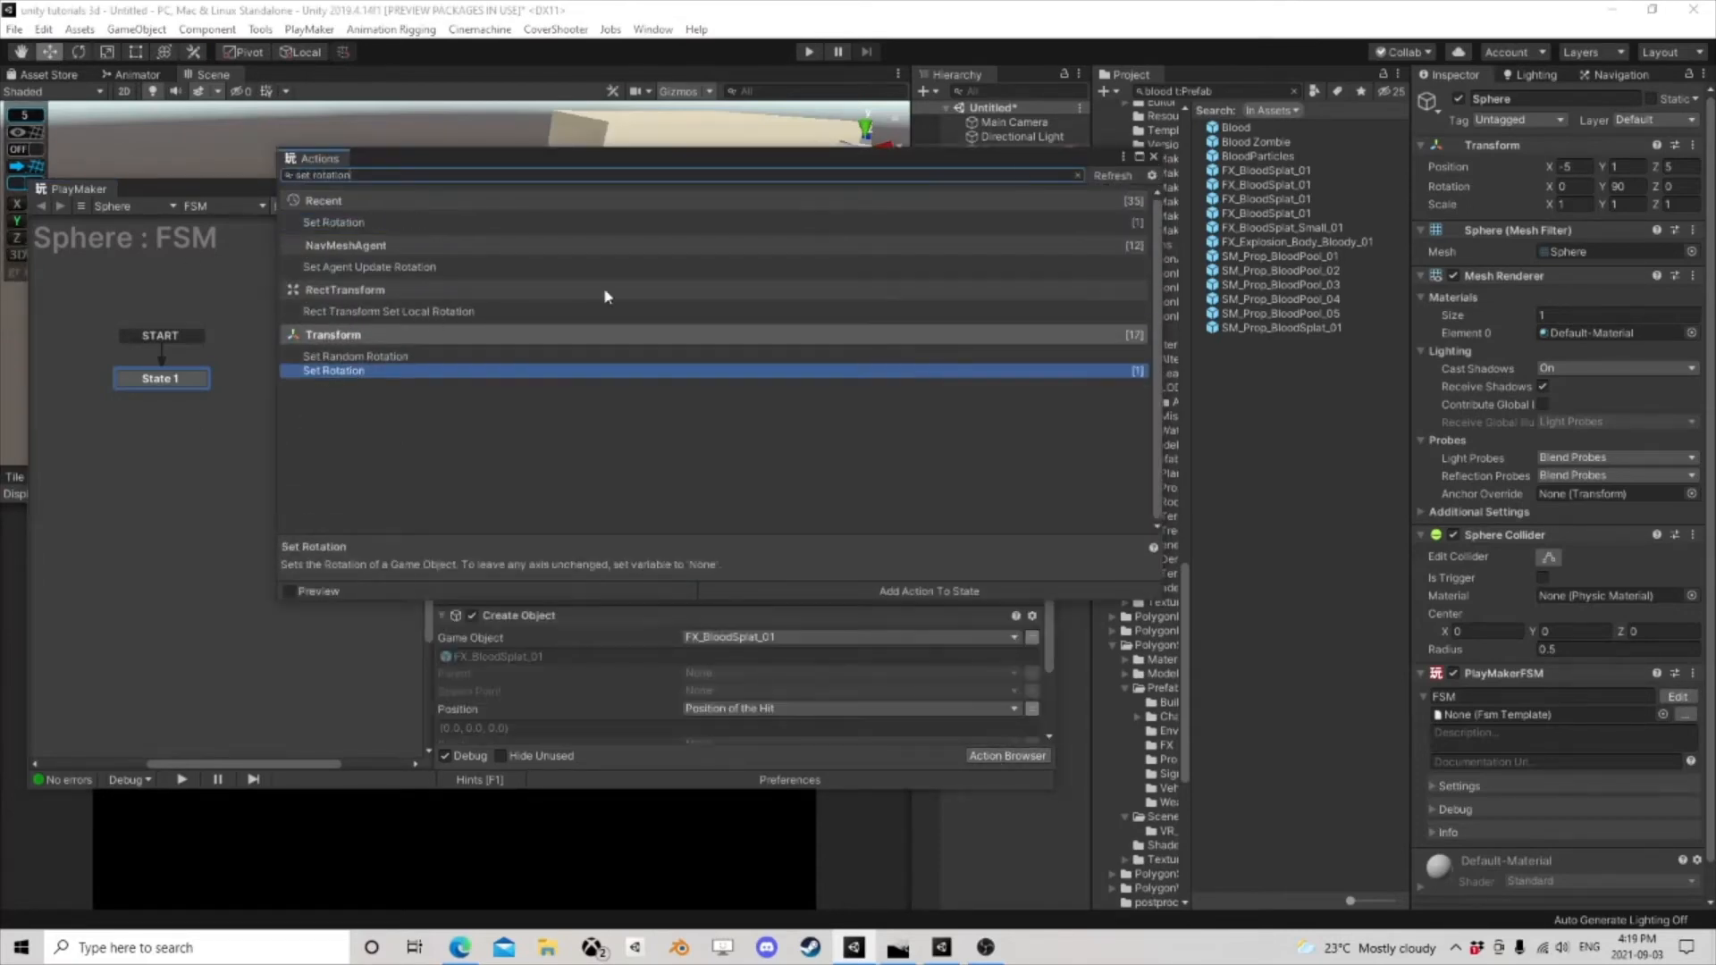
{"action": "left_click", "coordinate": [1153, 158]}
{"action": "right_click", "coordinate": [563, 276]}
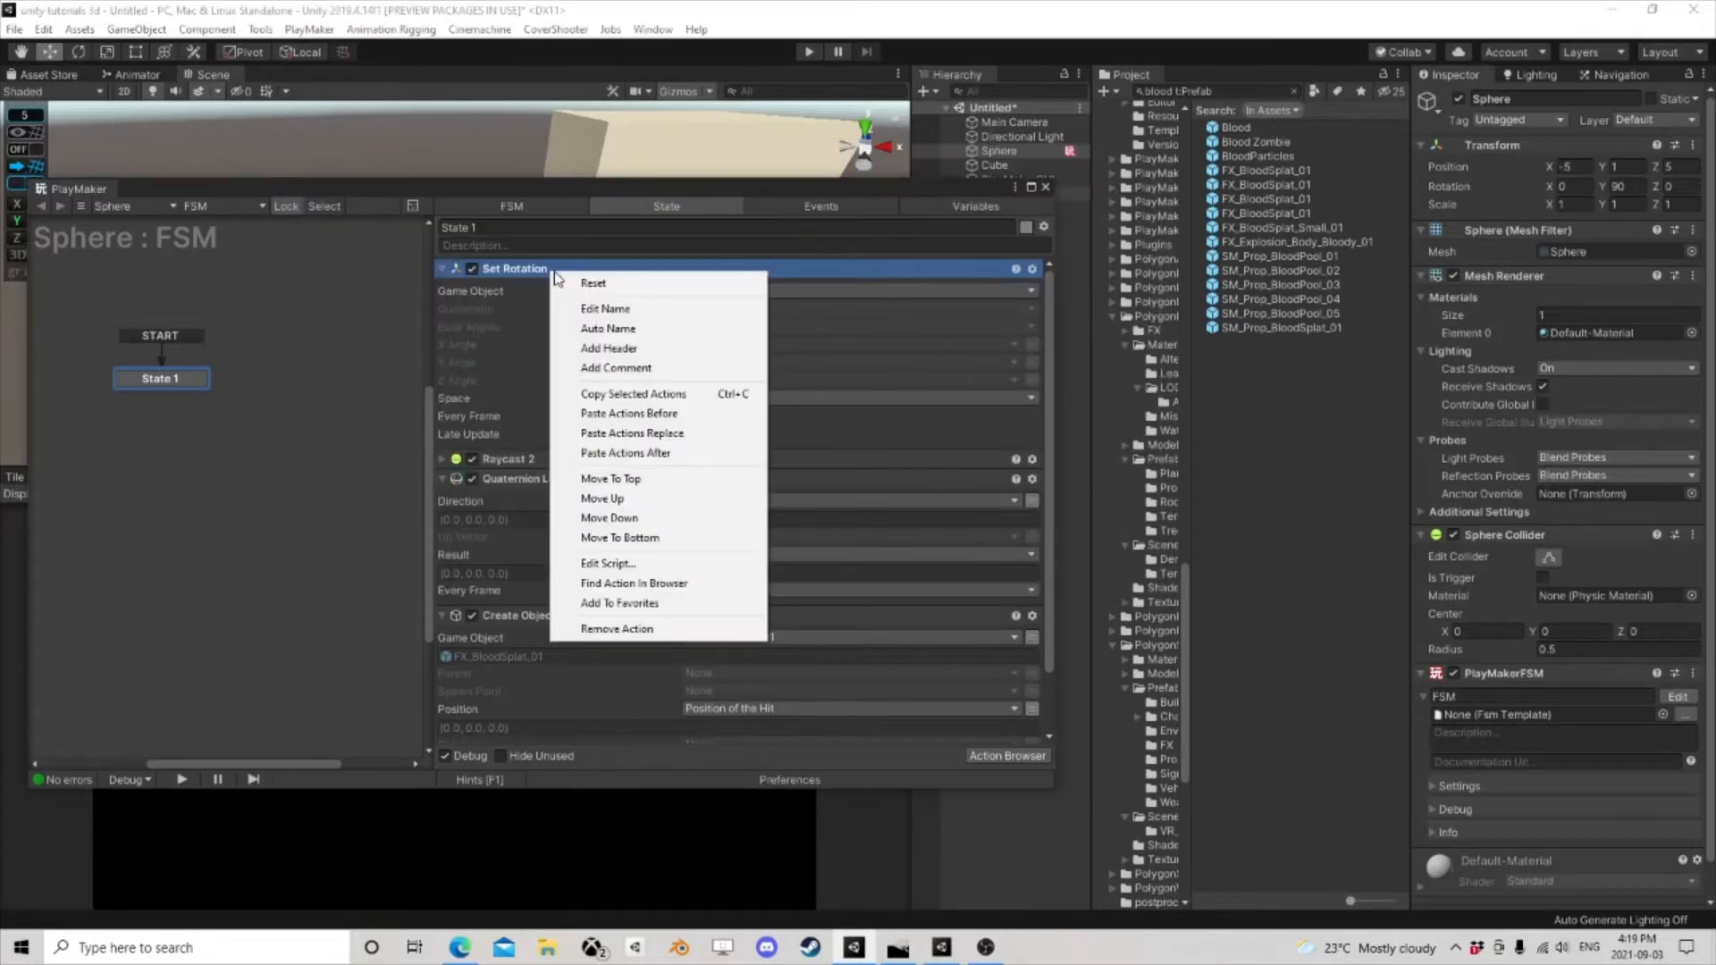
{"action": "left_click", "coordinate": [575, 536]}
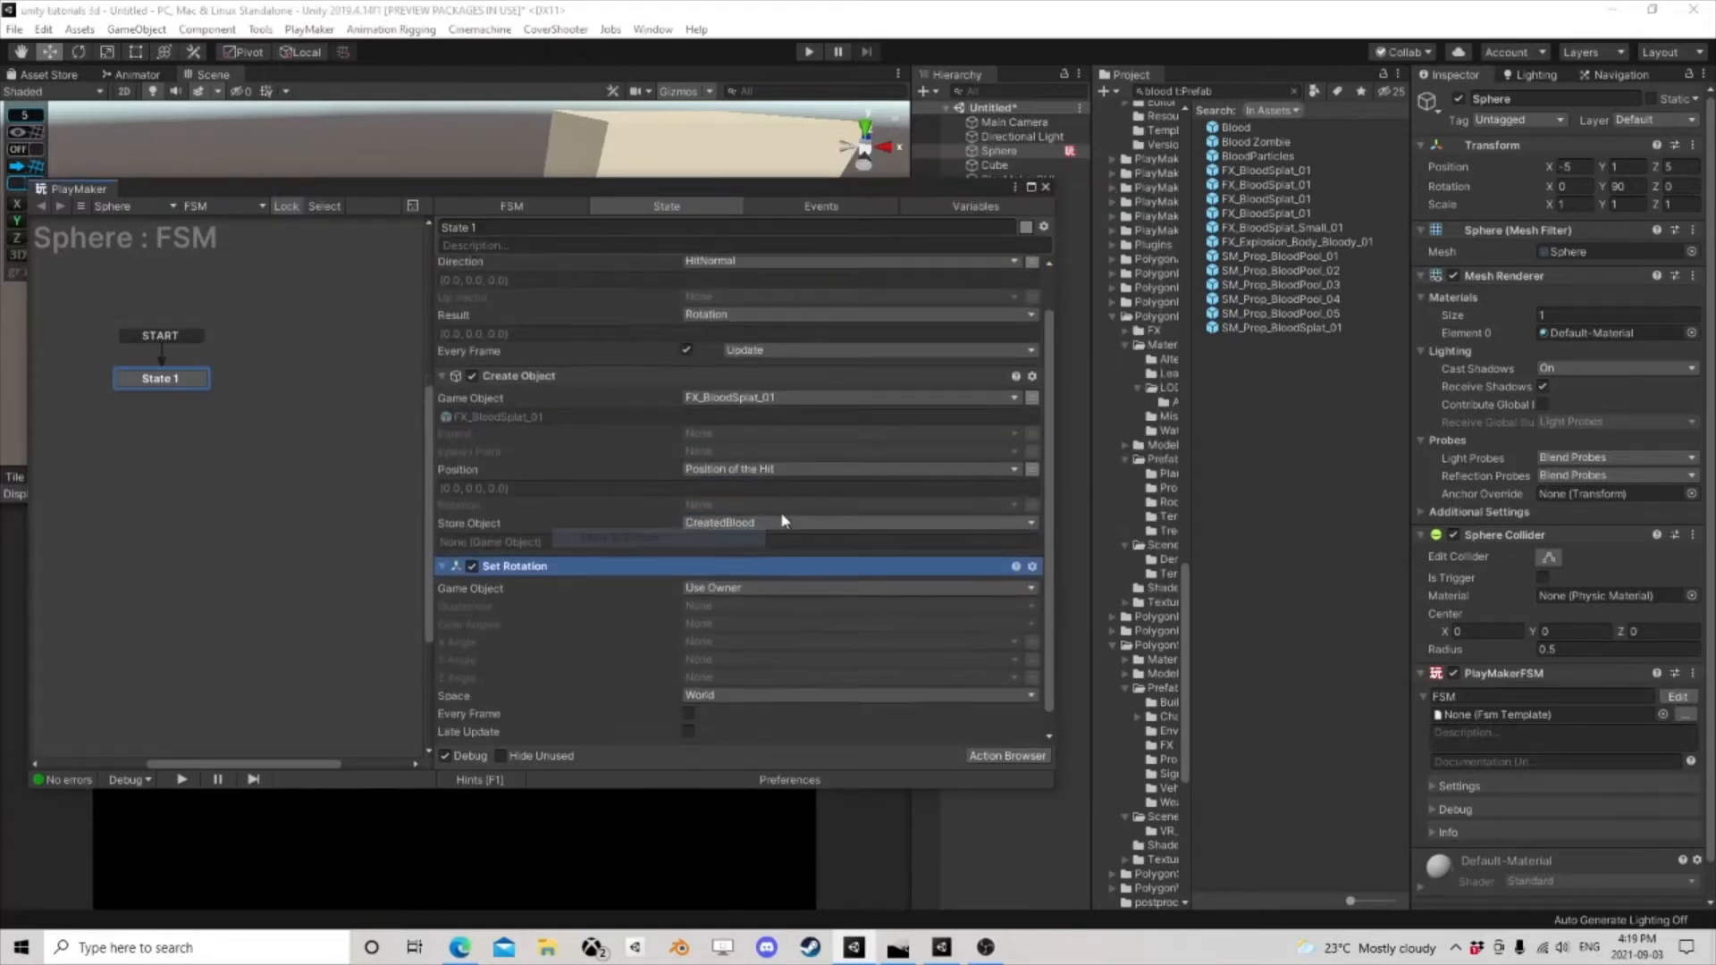
- Make Set Rotation target the specified game object CreatedBlood and use the Rotation variable as its quaternion
{"action": "left_click", "coordinate": [775, 588]}
{"action": "left_click", "coordinate": [749, 625]}
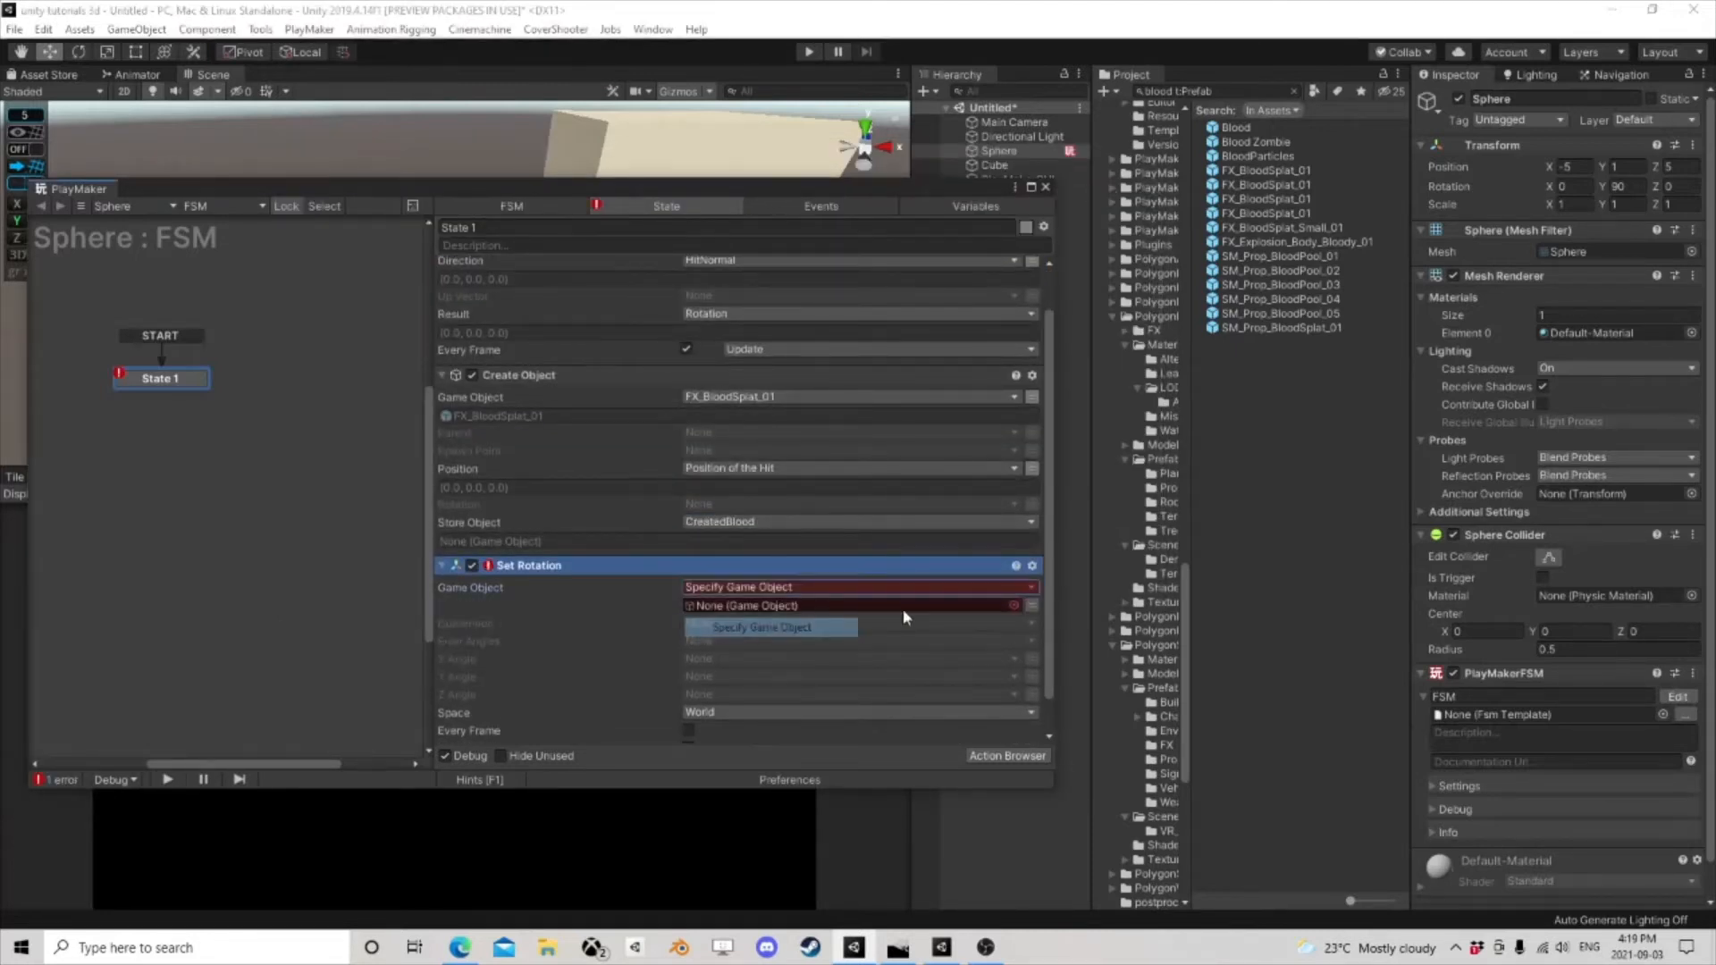
{"action": "left_click", "coordinate": [957, 604]}
{"action": "left_click", "coordinate": [774, 642]}
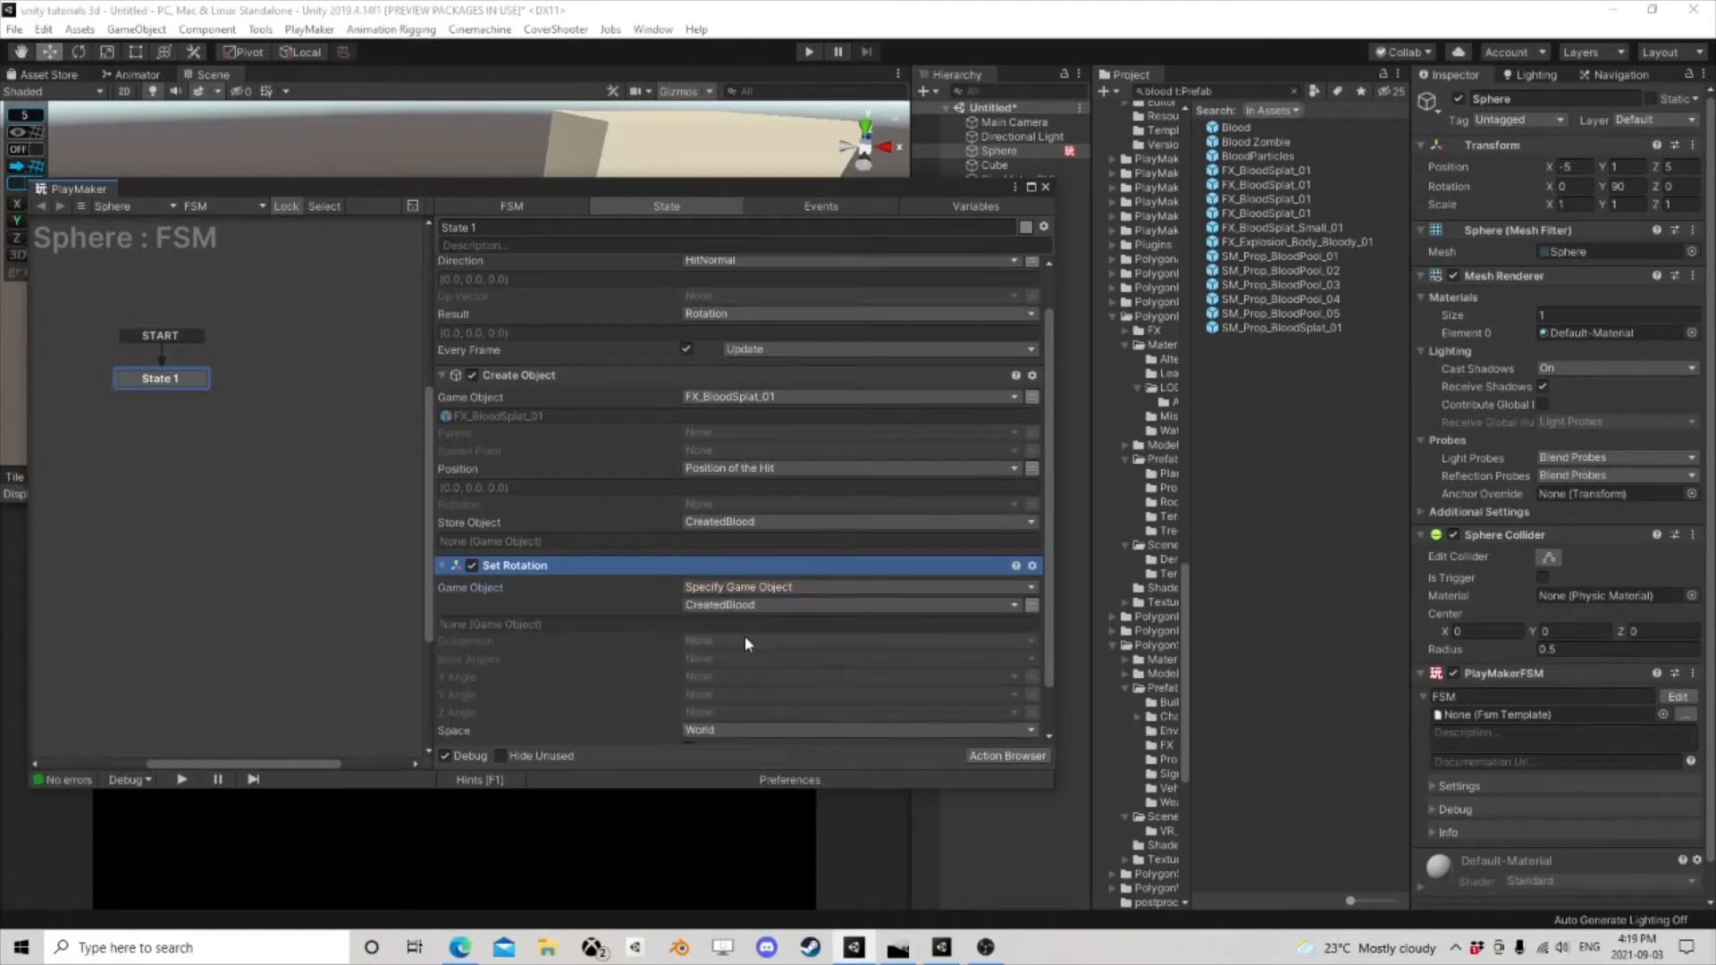
{"action": "left_click", "coordinate": [746, 642]}
{"action": "left_click", "coordinate": [740, 677]}
{"action": "scroll", "coordinate": [737, 670], "scroll_direction": "down", "scroll_amount": 2}
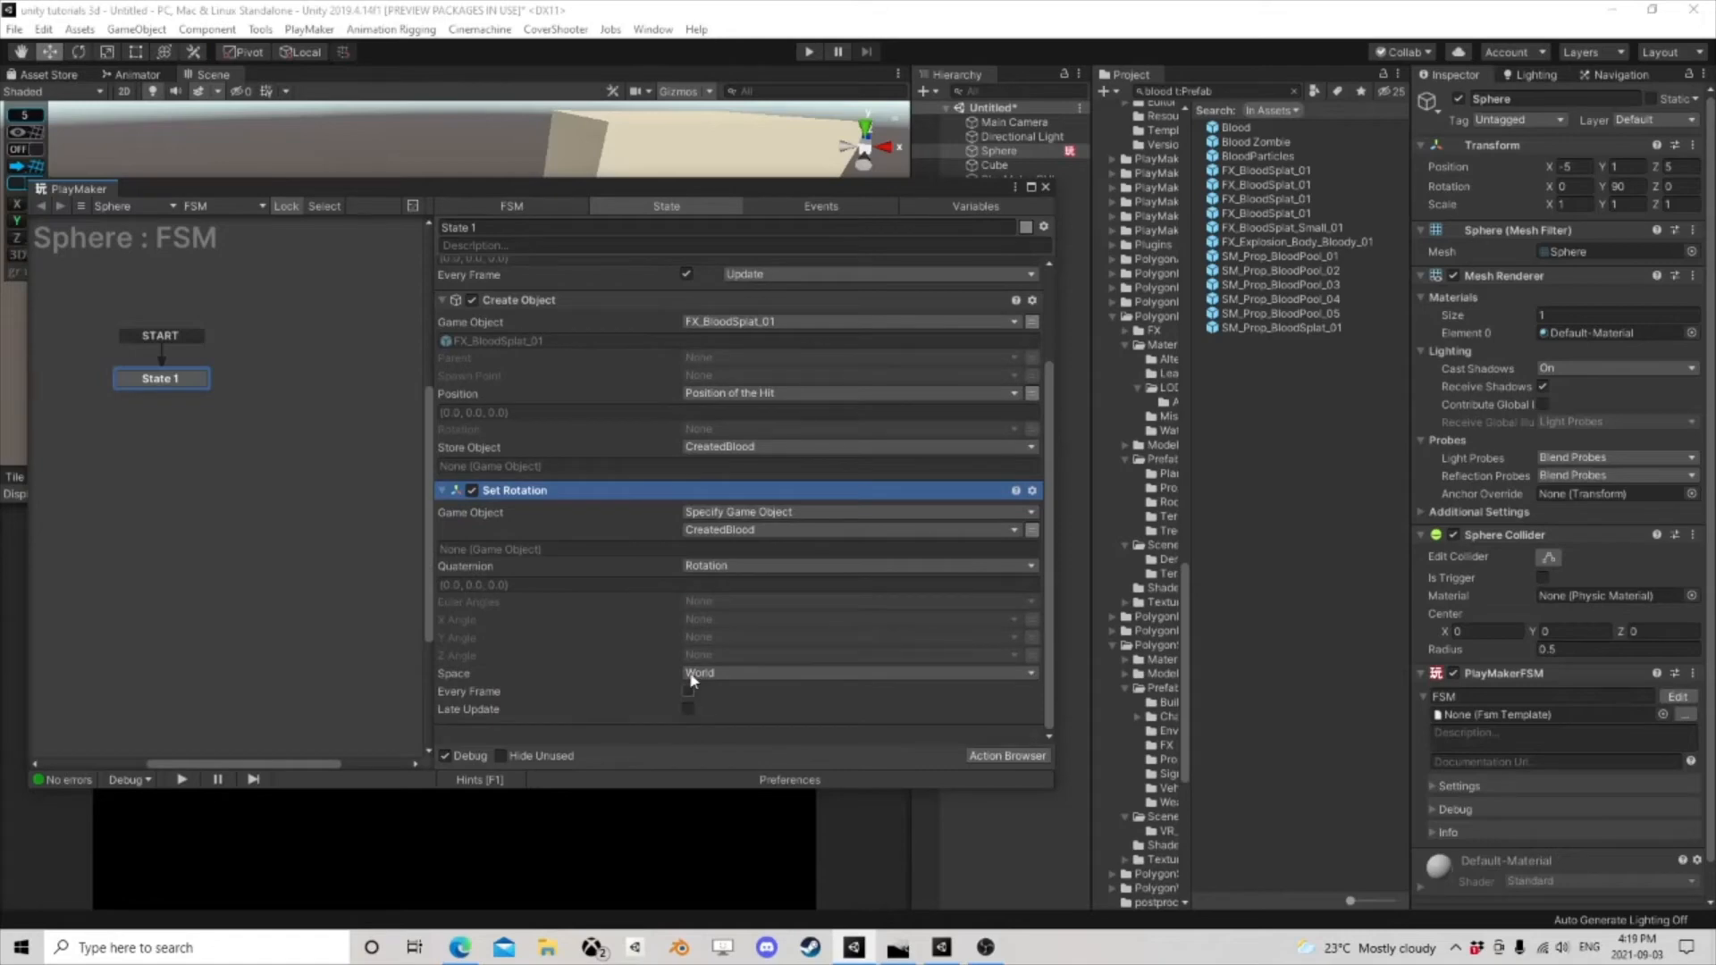
- Turn off Every Frame on the Quaternion Look Rotation action
{"action": "scroll", "coordinate": [694, 377], "scroll_direction": "up", "scroll_amount": 1}
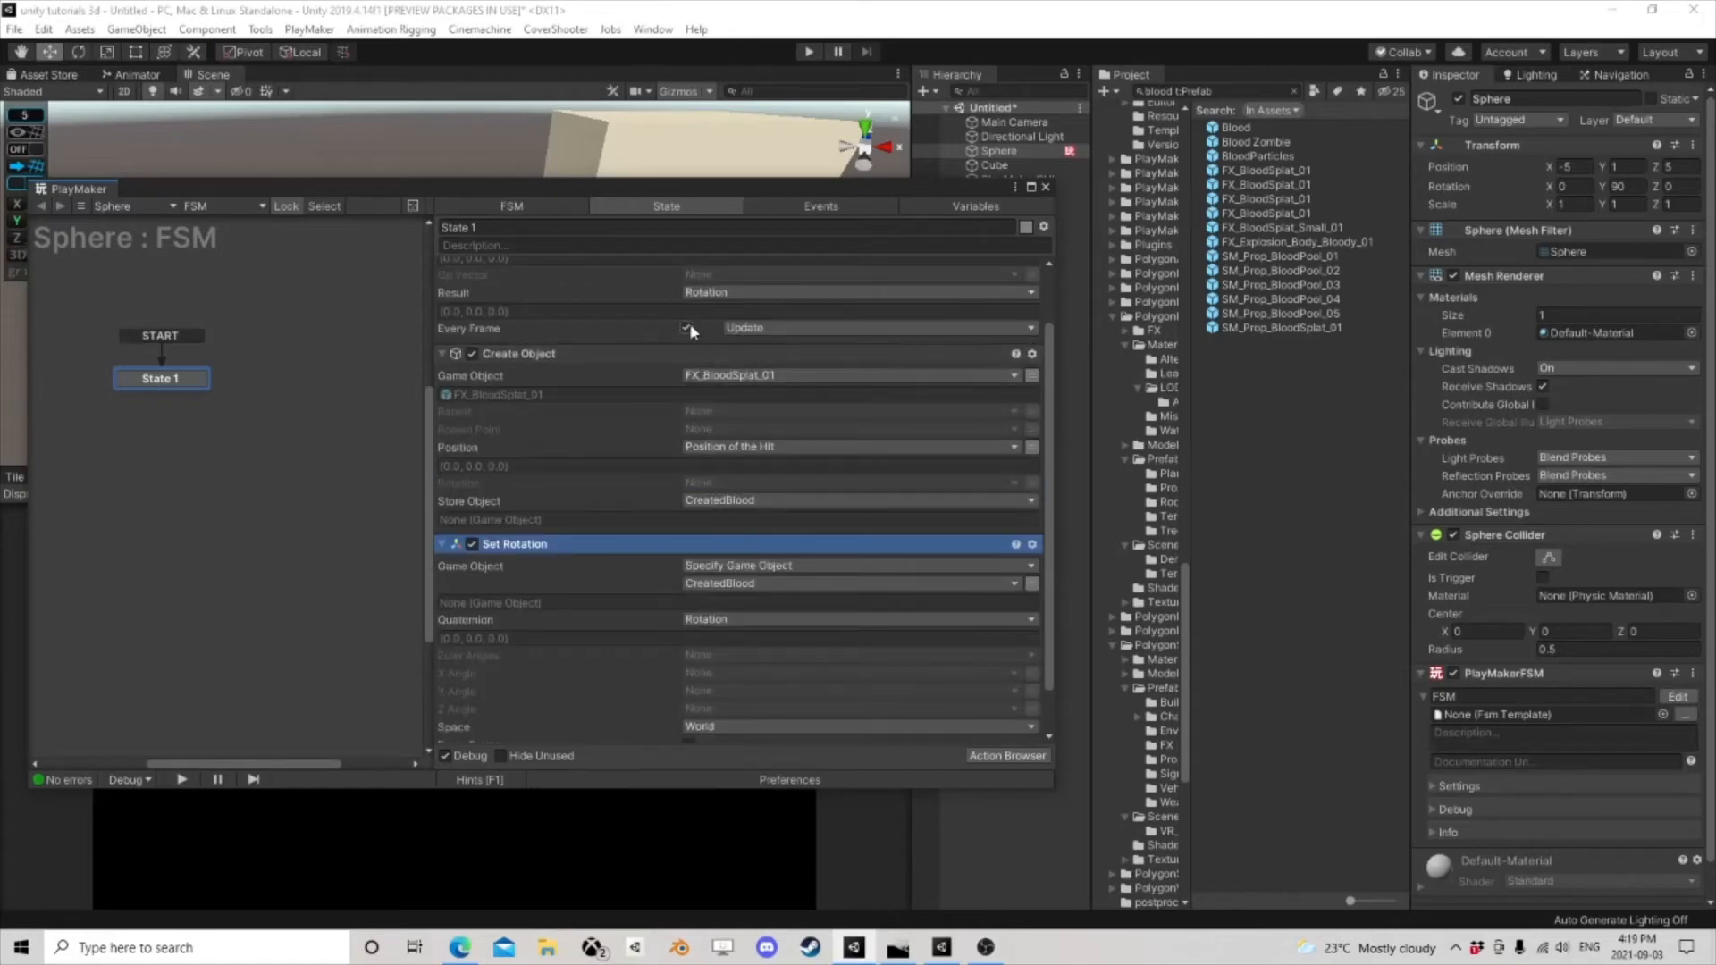
{"action": "left_click", "coordinate": [687, 327]}
{"action": "scroll", "coordinate": [703, 385], "scroll_direction": "up", "scroll_amount": 2}
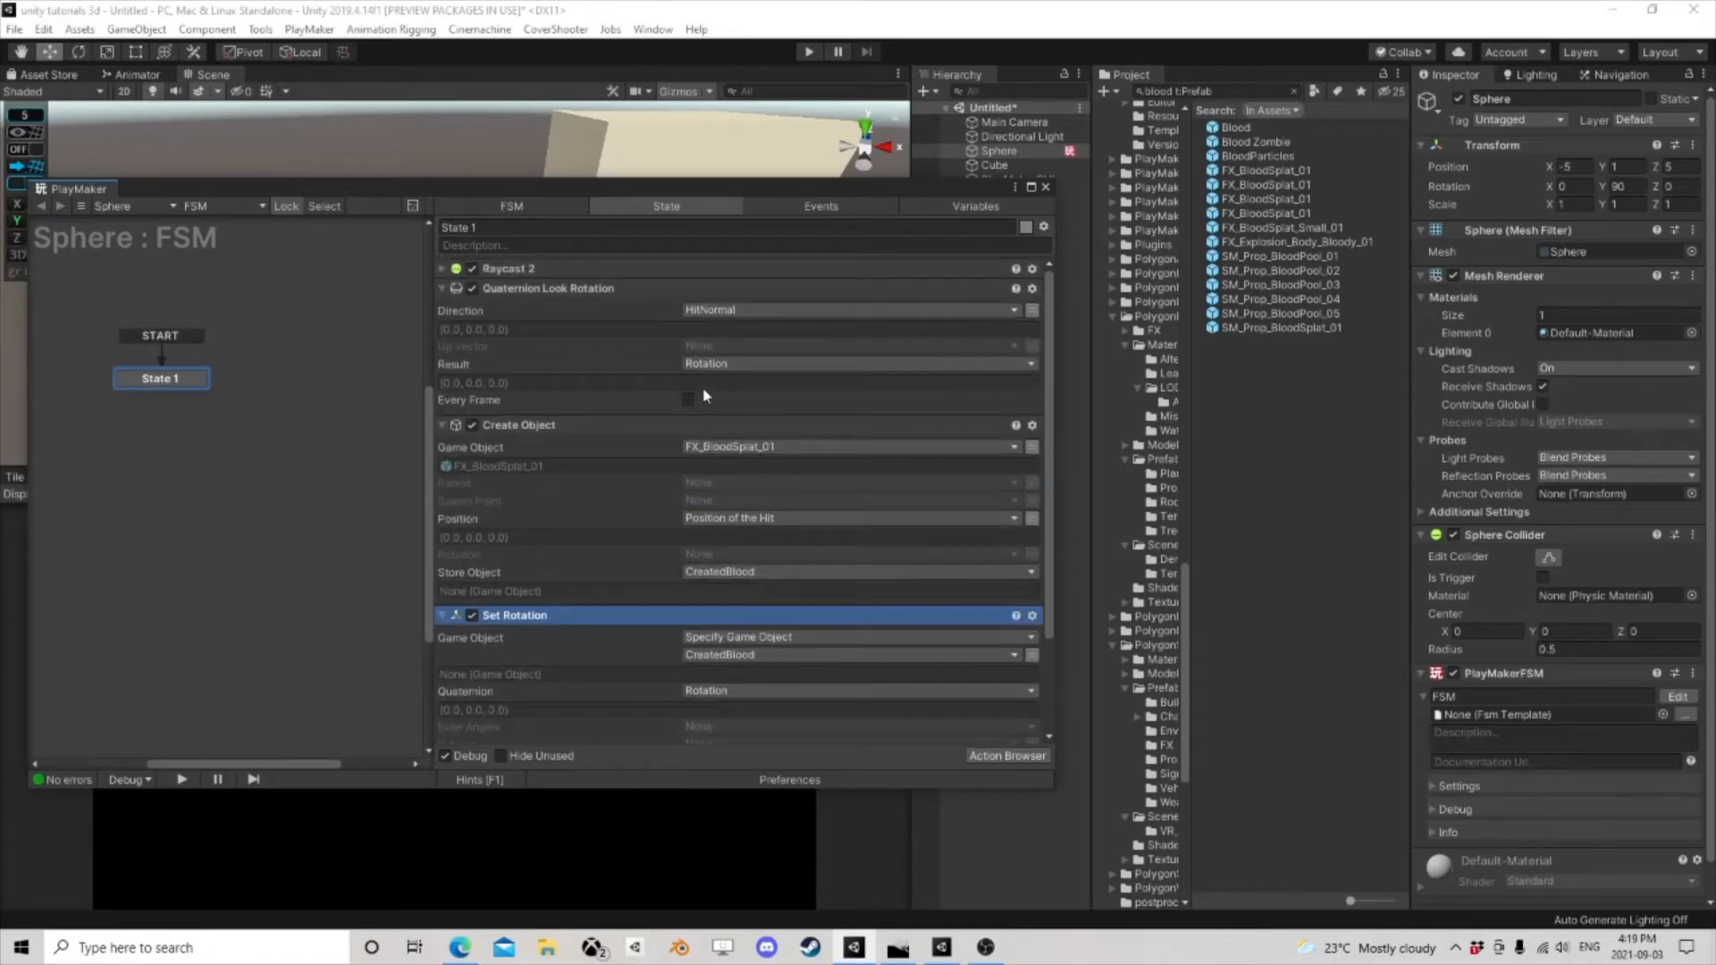
- Expand the Raycast 2 action and set its repeat interval to 0
{"action": "left_click", "coordinate": [442, 269]}
{"action": "scroll", "coordinate": [703, 465], "scroll_direction": "down", "scroll_amount": 3}
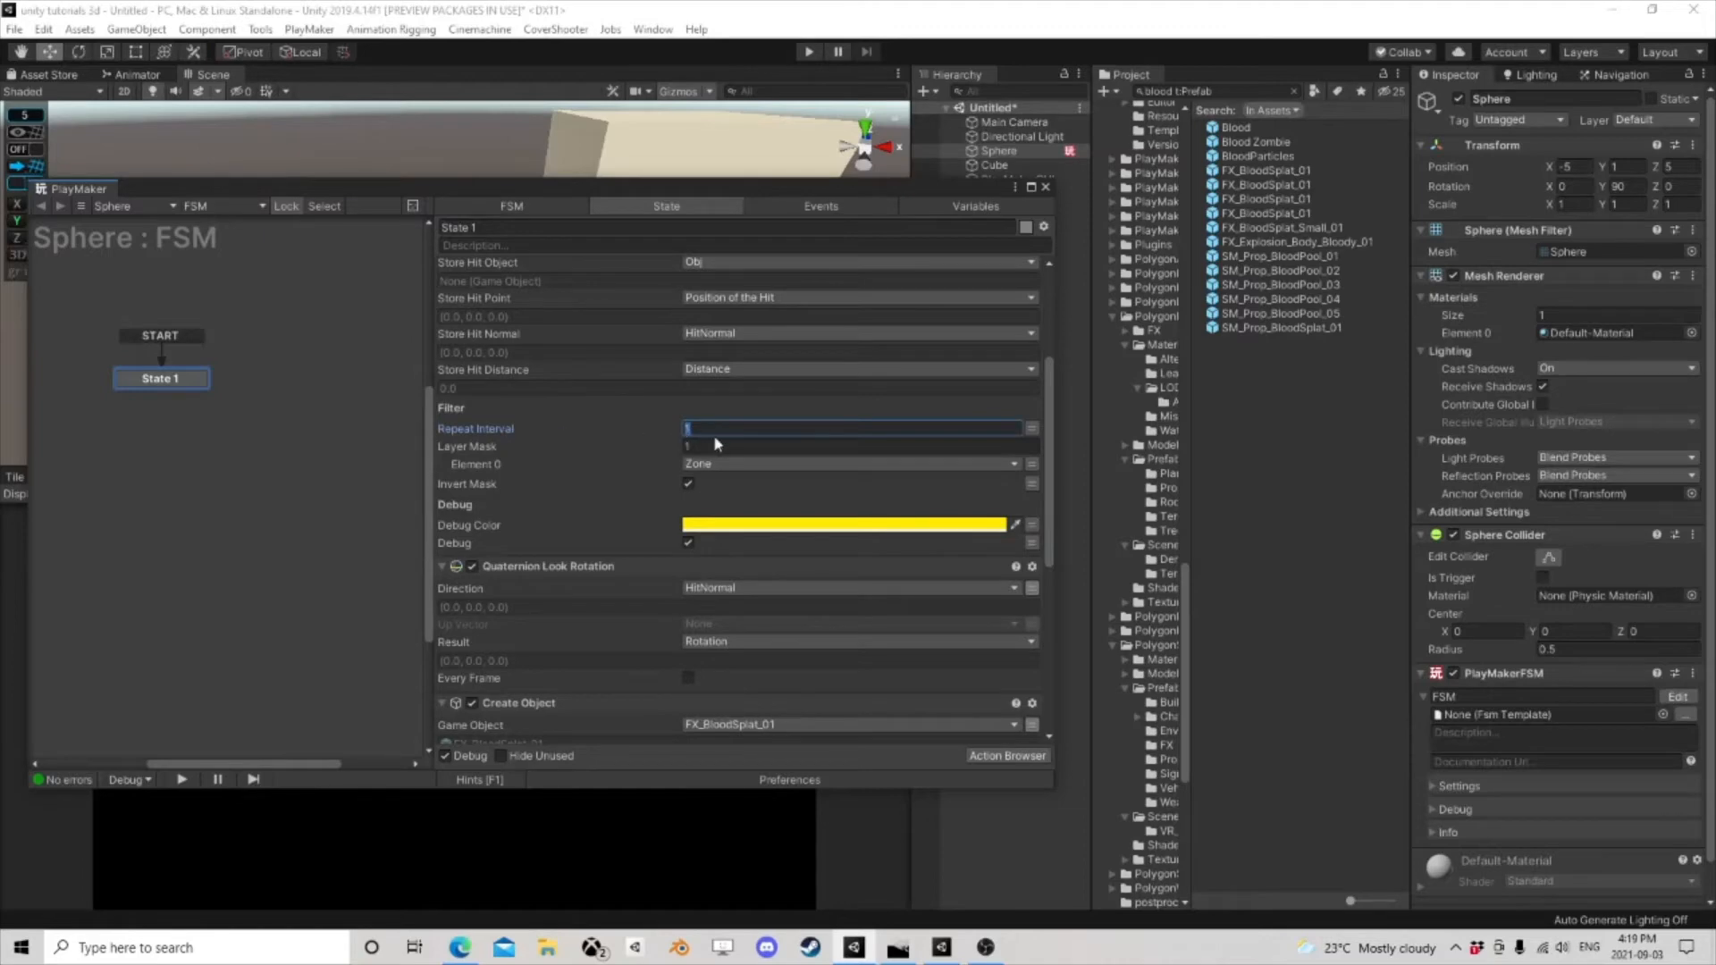
{"action": "type", "text": "0"}
{"action": "key", "text": "BackSpace"}
{"action": "type", "text": "1"}
{"action": "type", "text": "3"}
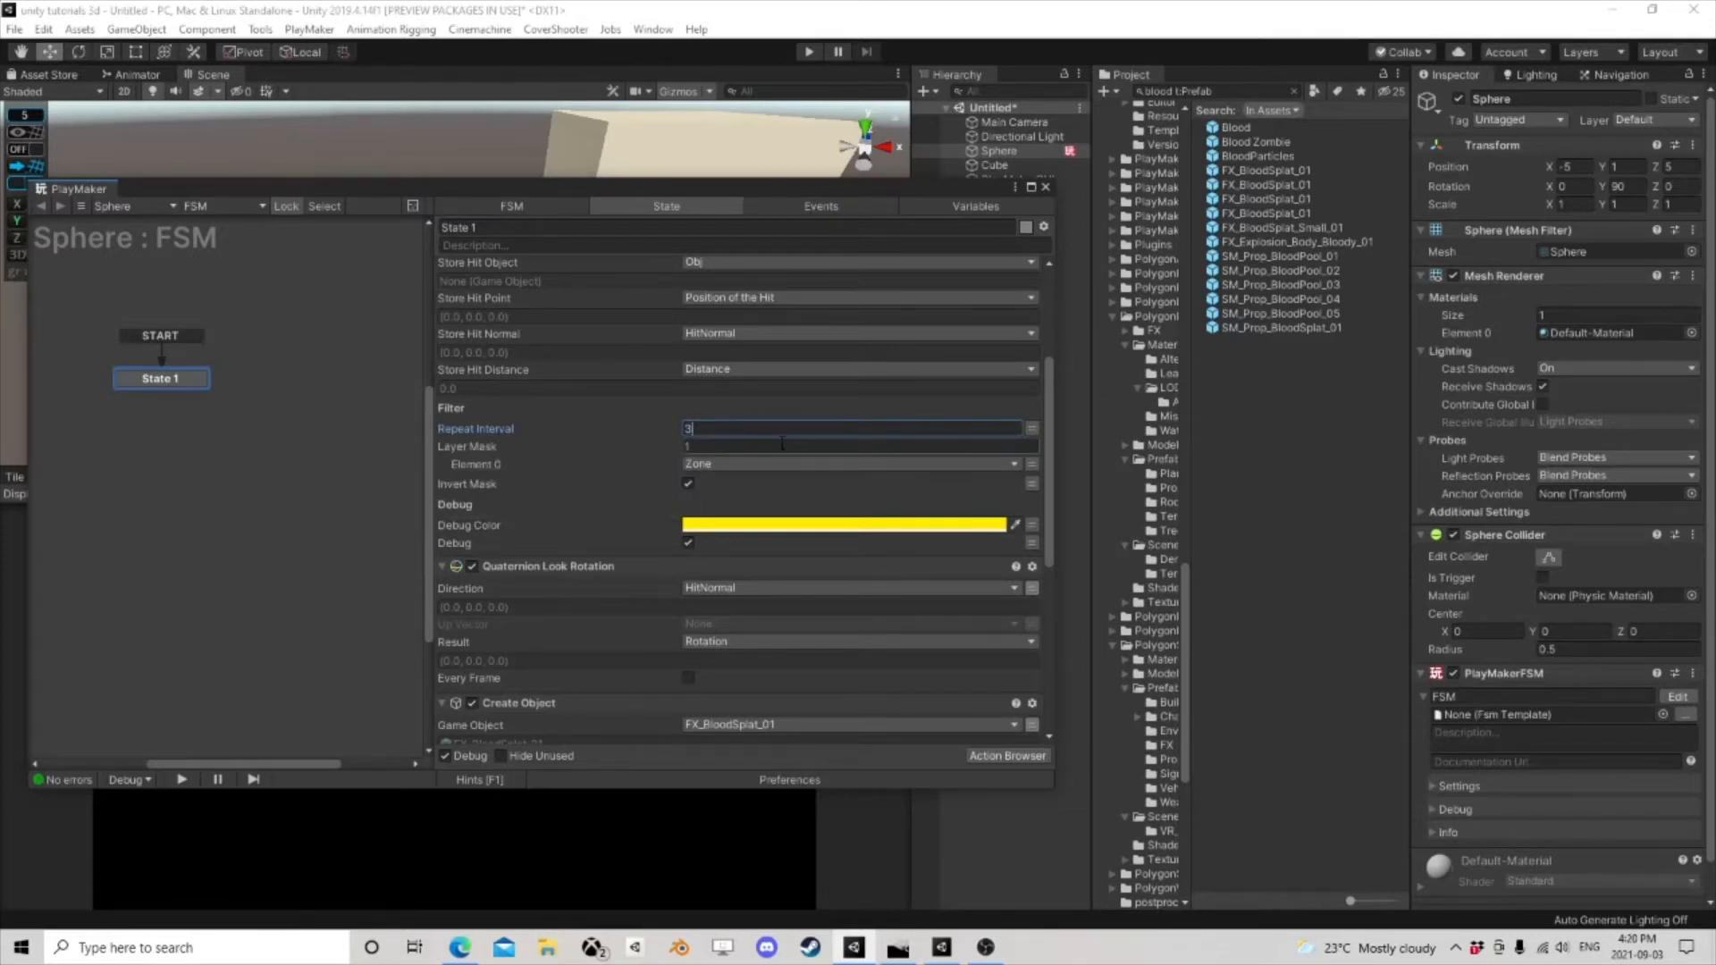
{"action": "type", "text": "0"}
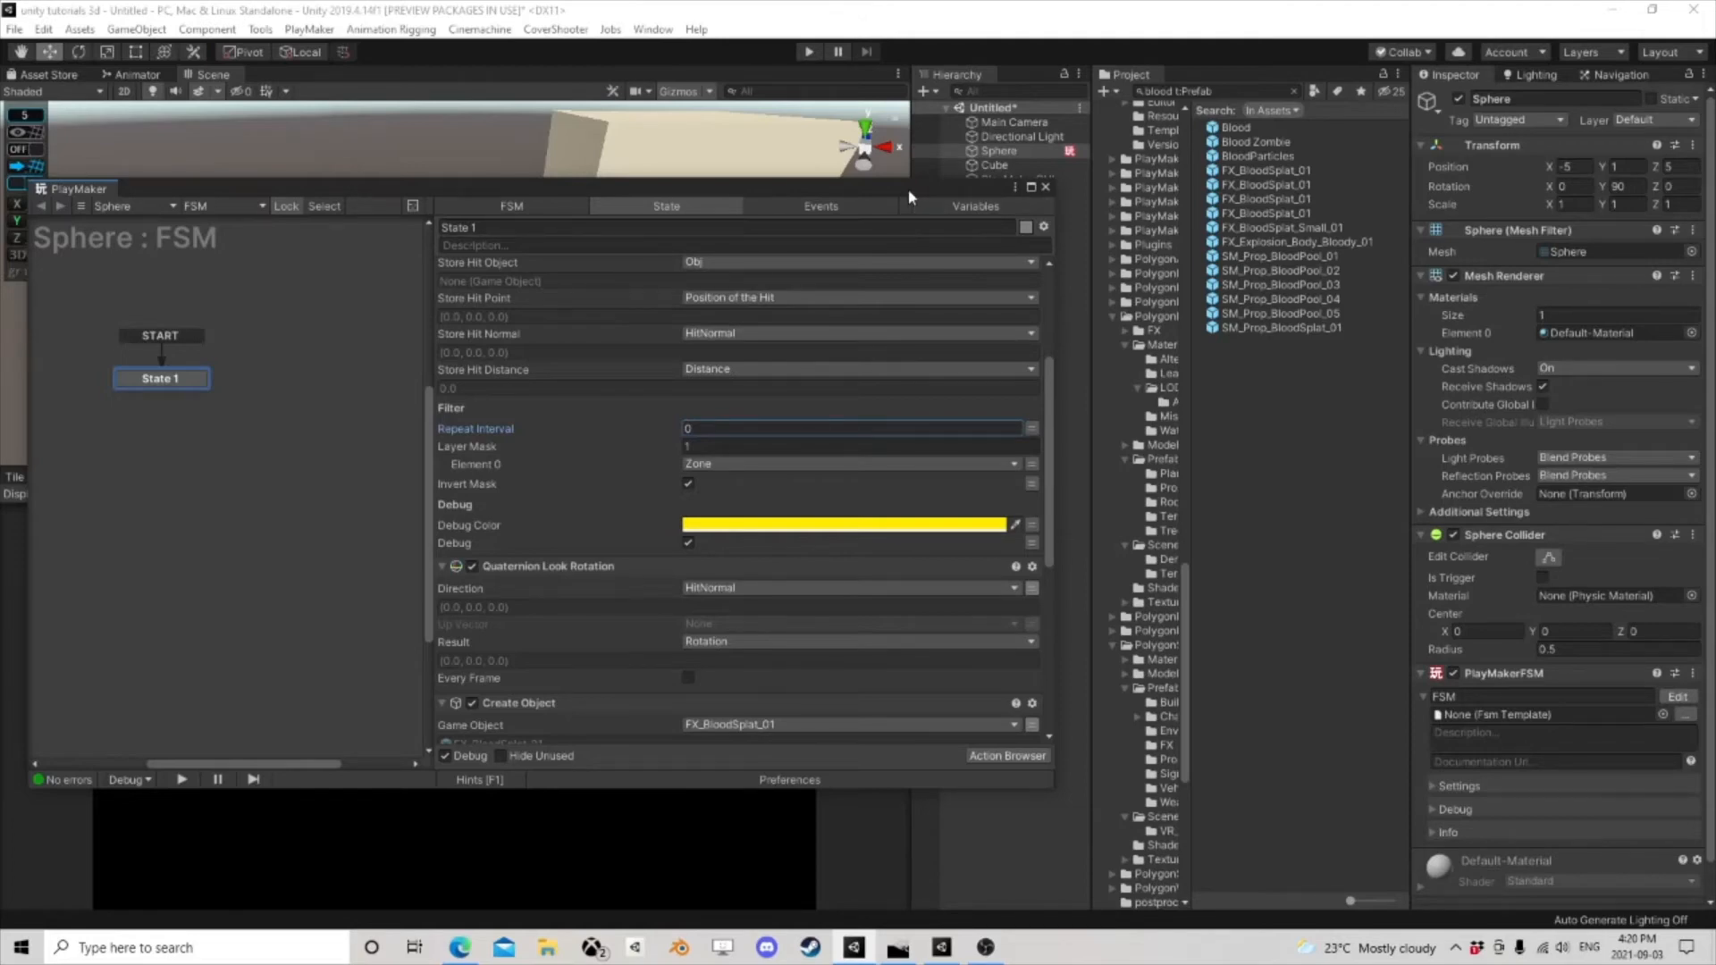
- Move the PlayMaker window clear of the Scene view and frame both the sphere and the cube
{"action": "left_click_drag", "start_coordinate": [909, 190], "coordinate": [995, 275]}
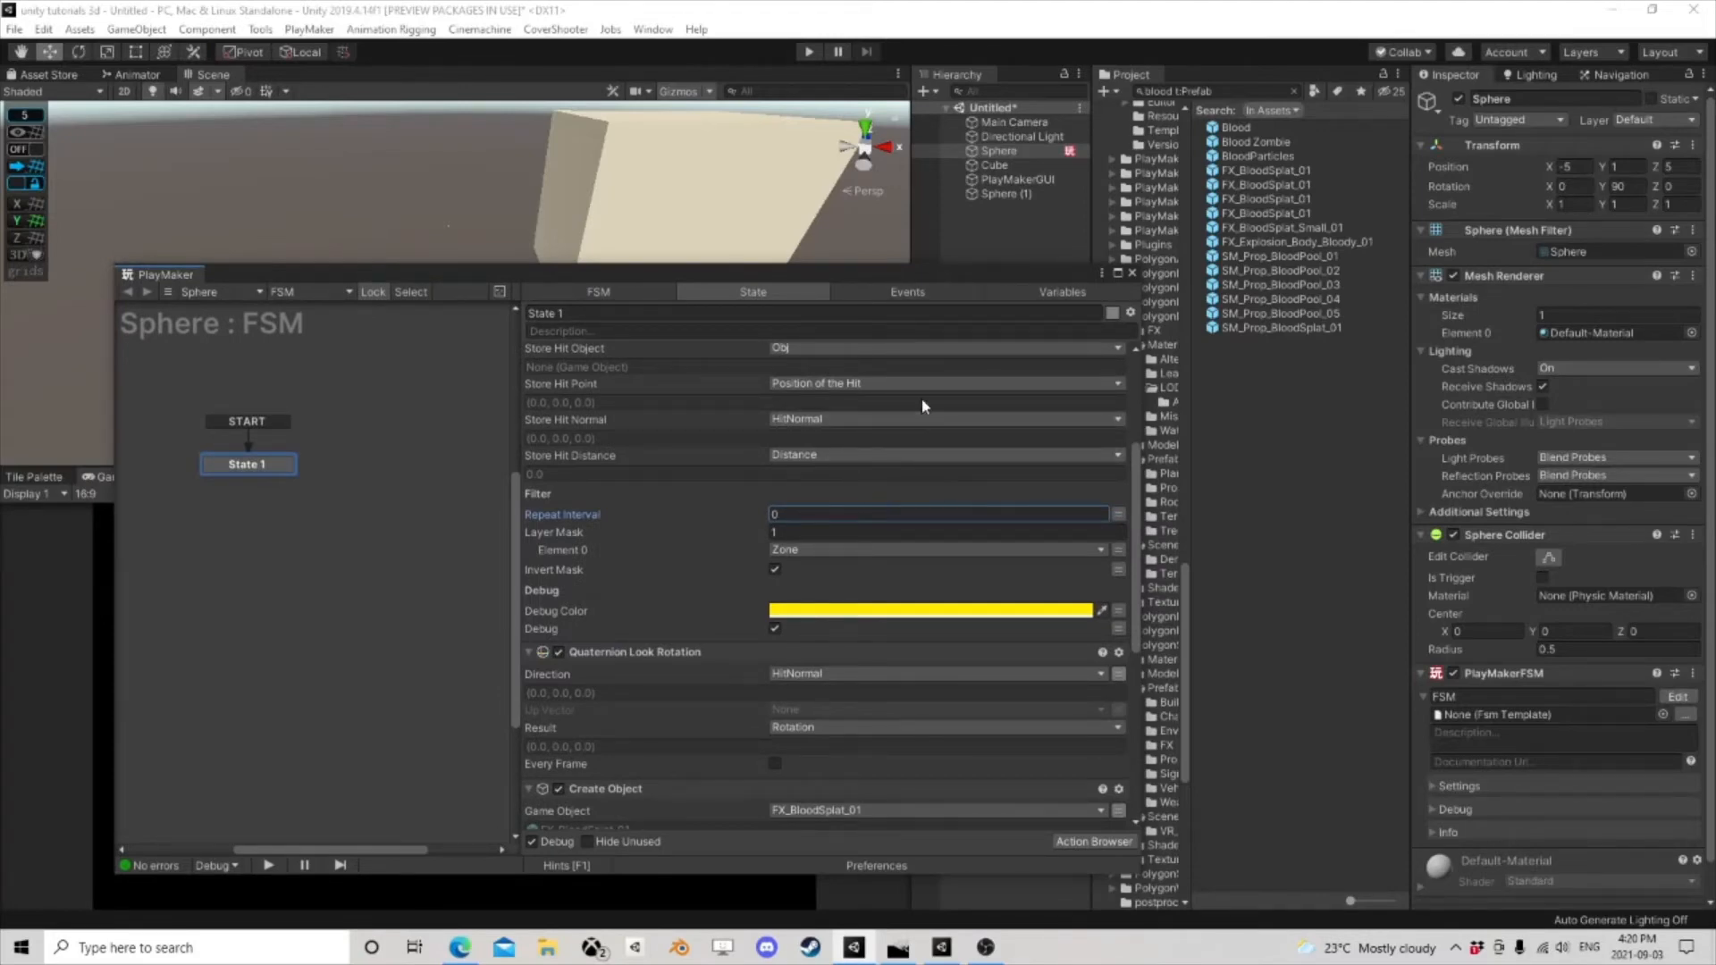
{"action": "scroll", "coordinate": [938, 478], "scroll_direction": "up", "scroll_amount": 5}
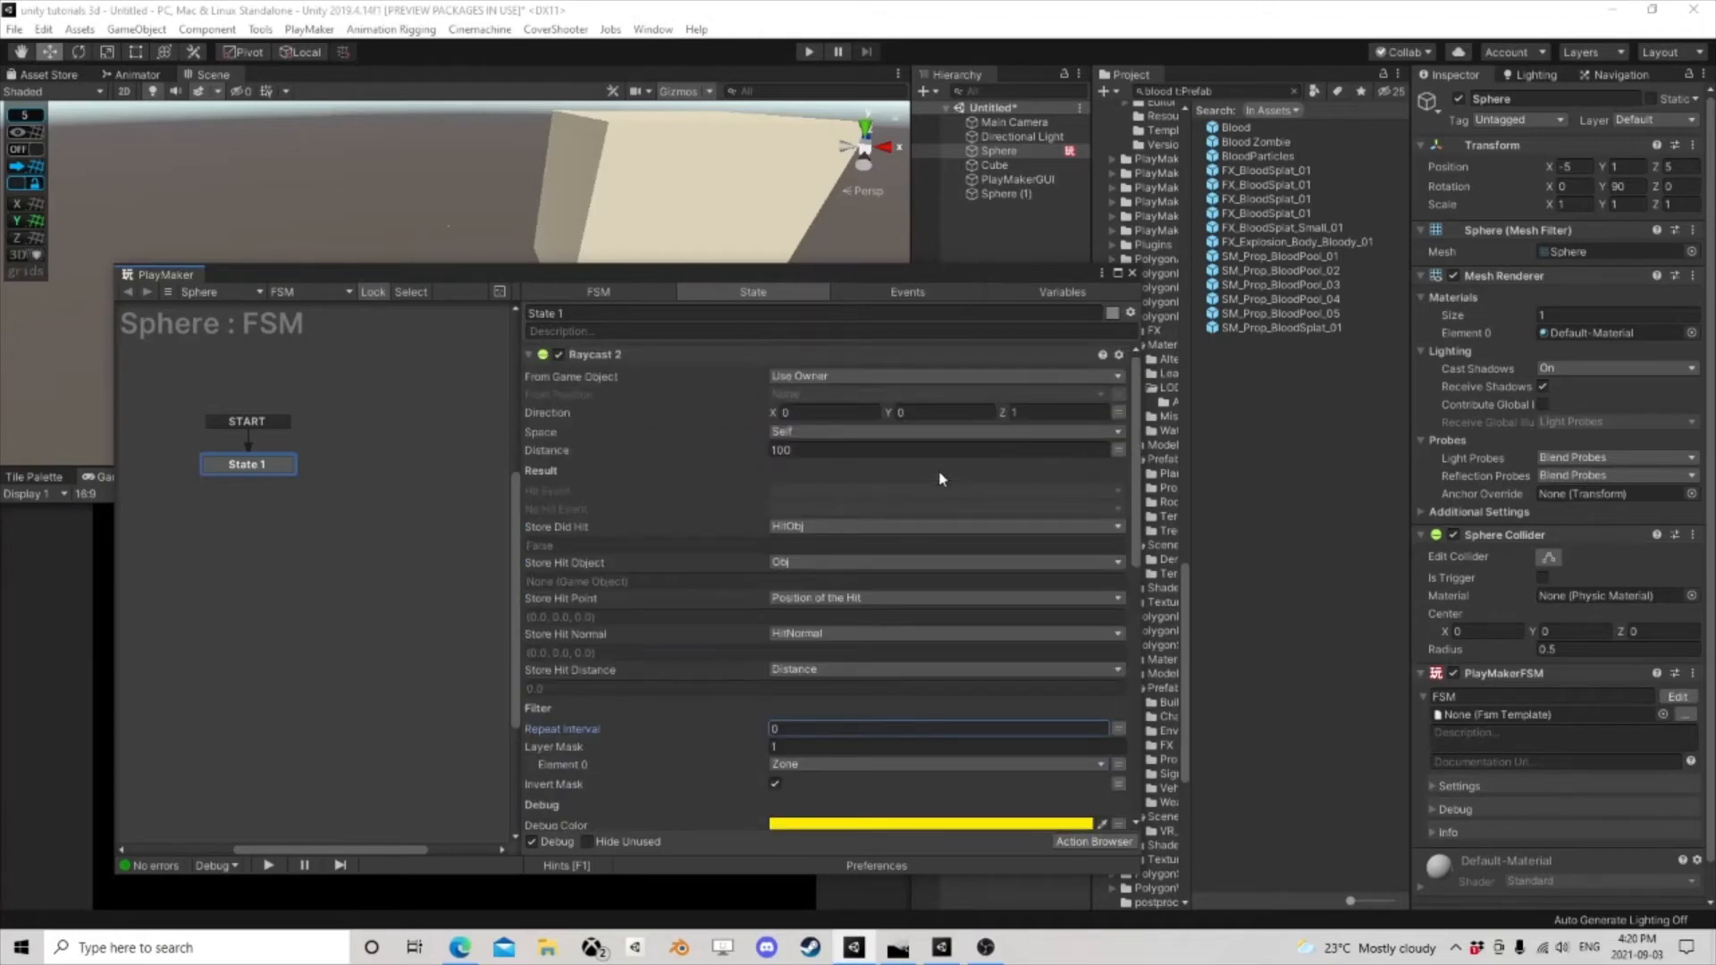
{"action": "scroll", "coordinate": [939, 478], "scroll_direction": "down", "scroll_amount": 4}
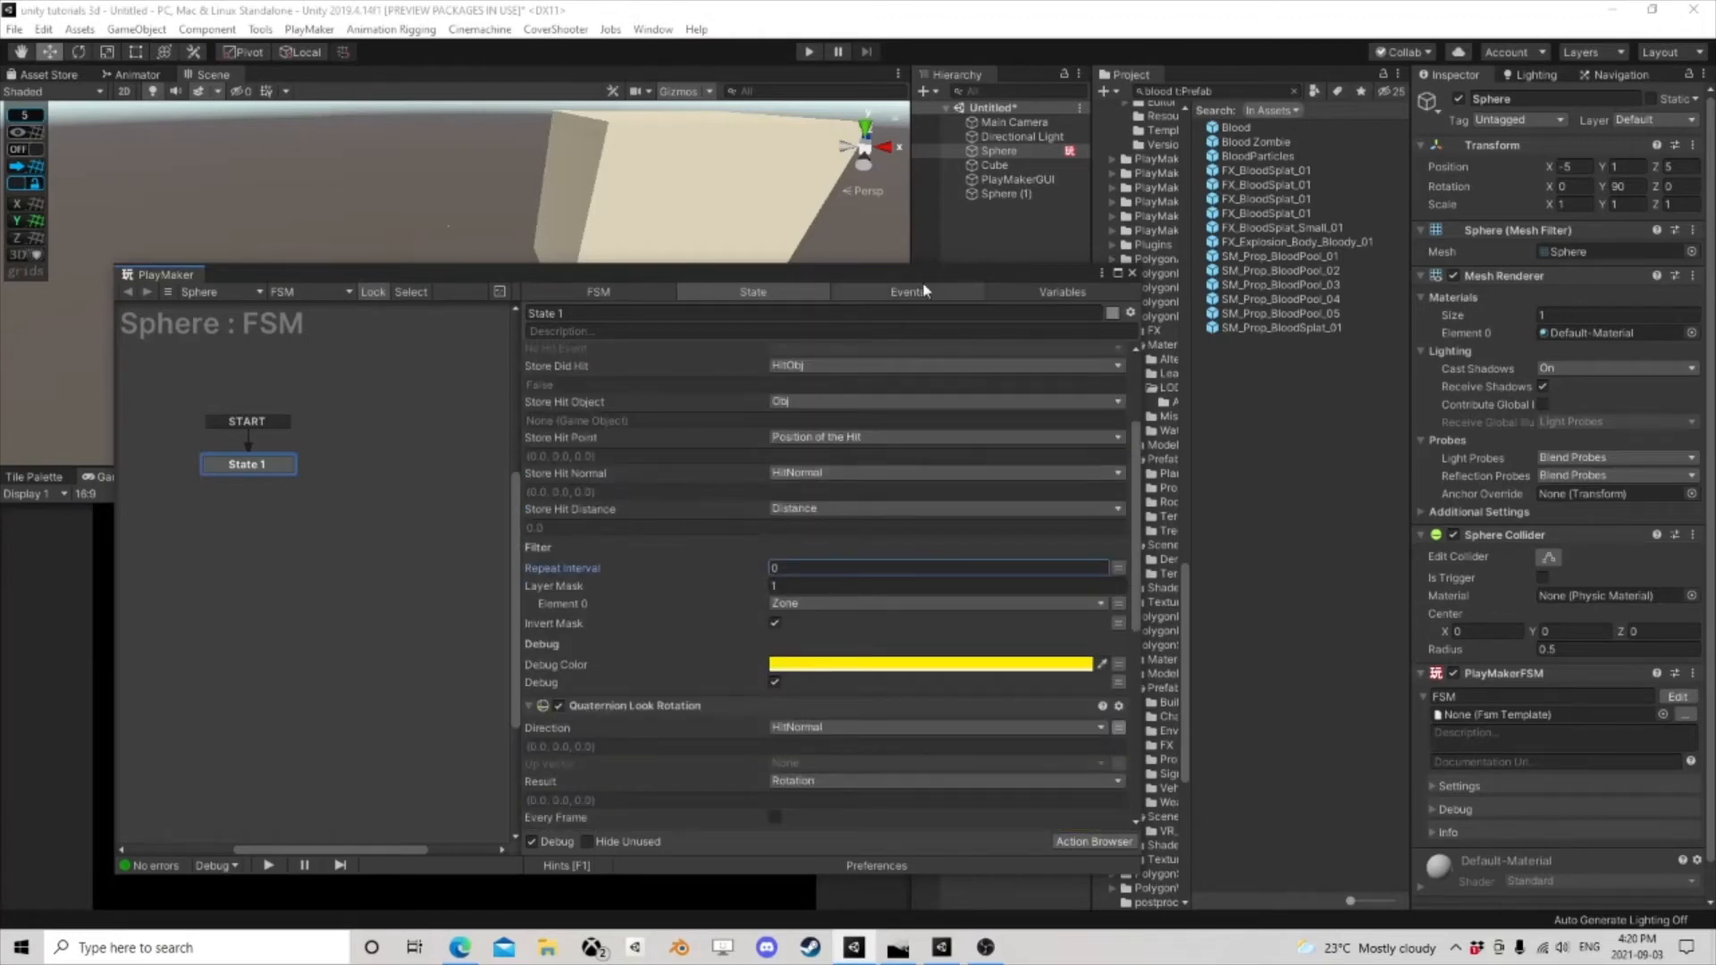
{"action": "left_click_drag", "start_coordinate": [919, 276], "coordinate": [888, 429]}
{"action": "scroll", "coordinate": [391, 295], "scroll_direction": "down", "scroll_amount": 5}
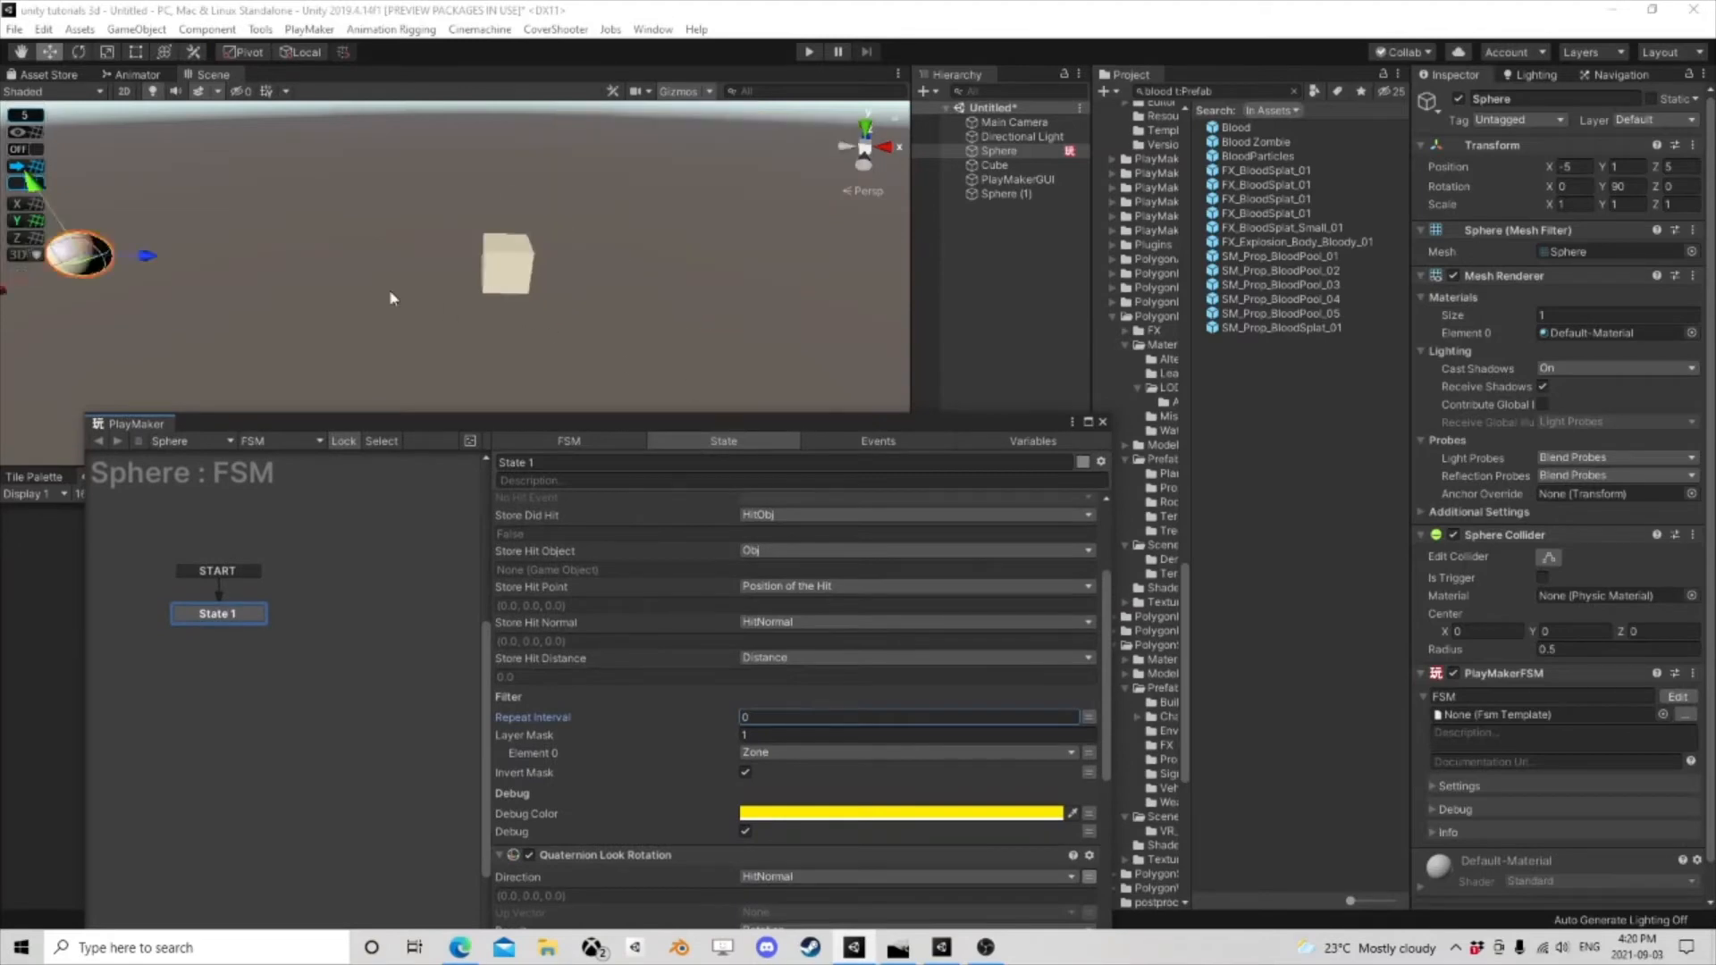
{"action": "right_click_drag", "start_coordinate": [391, 295], "coordinate": [491, 299]}
{"action": "right_click_drag", "start_coordinate": [679, 299], "coordinate": [555, 268]}
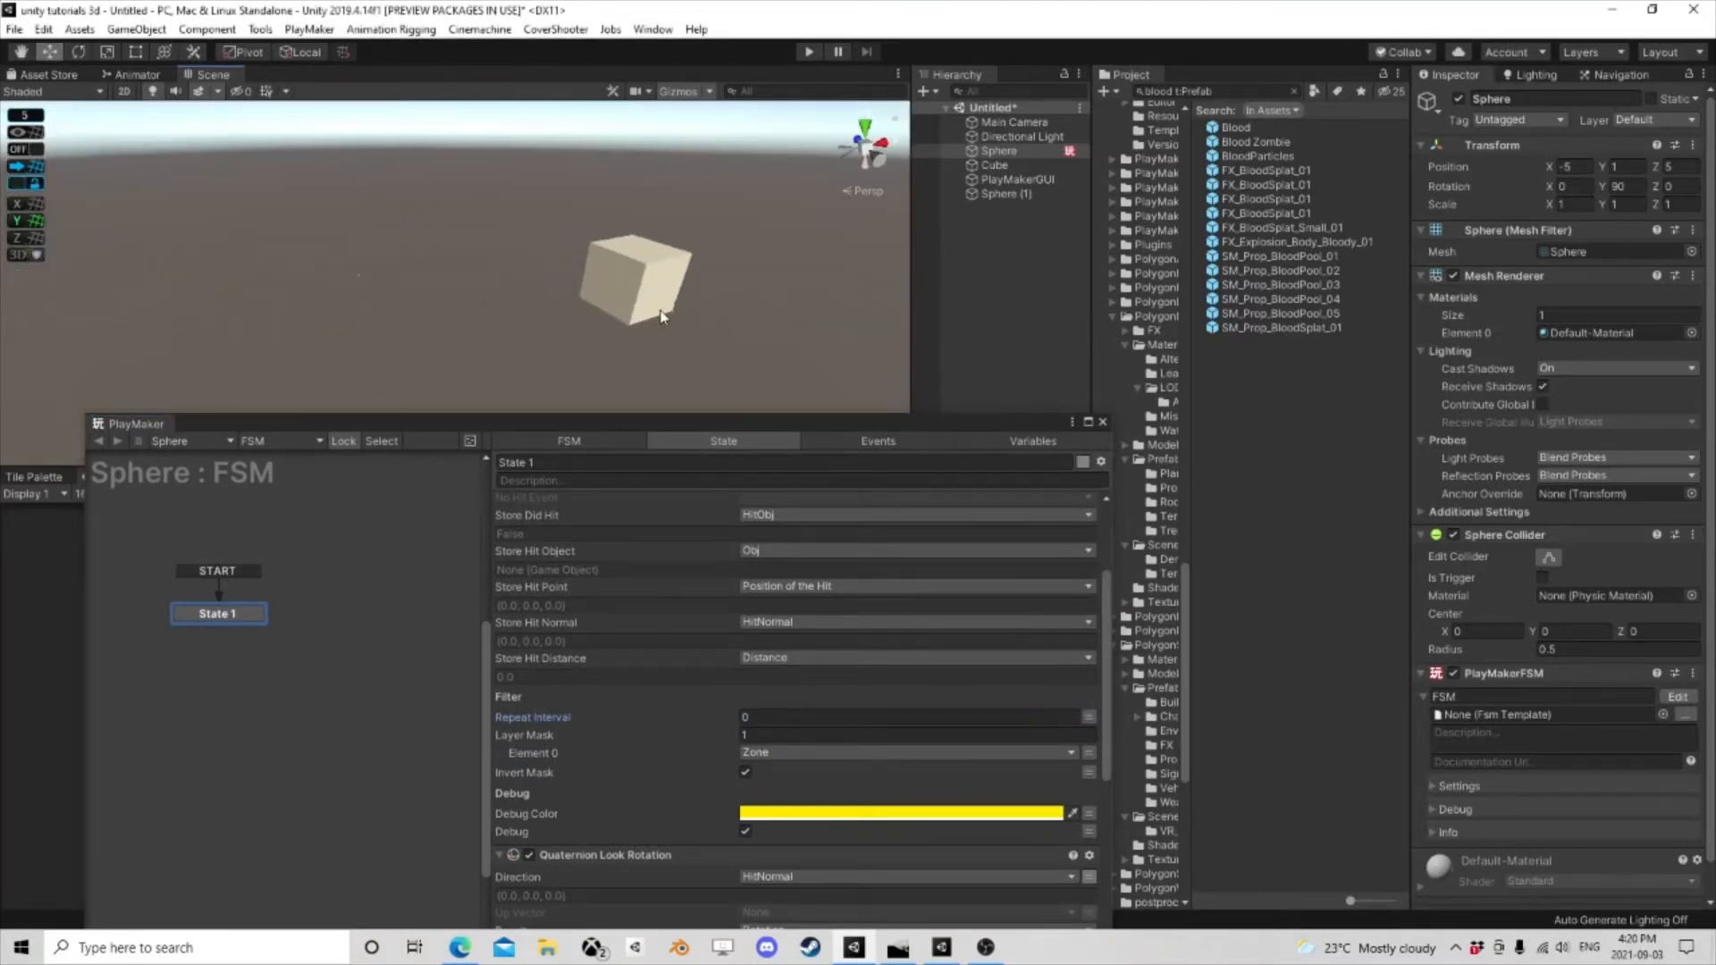
{"action": "middle_click_drag", "start_coordinate": [663, 316], "coordinate": [645, 304]}
{"action": "scroll", "coordinate": [645, 305], "scroll_direction": "down", "scroll_amount": 2}
{"action": "right_click_drag", "start_coordinate": [692, 288], "coordinate": [619, 271]}
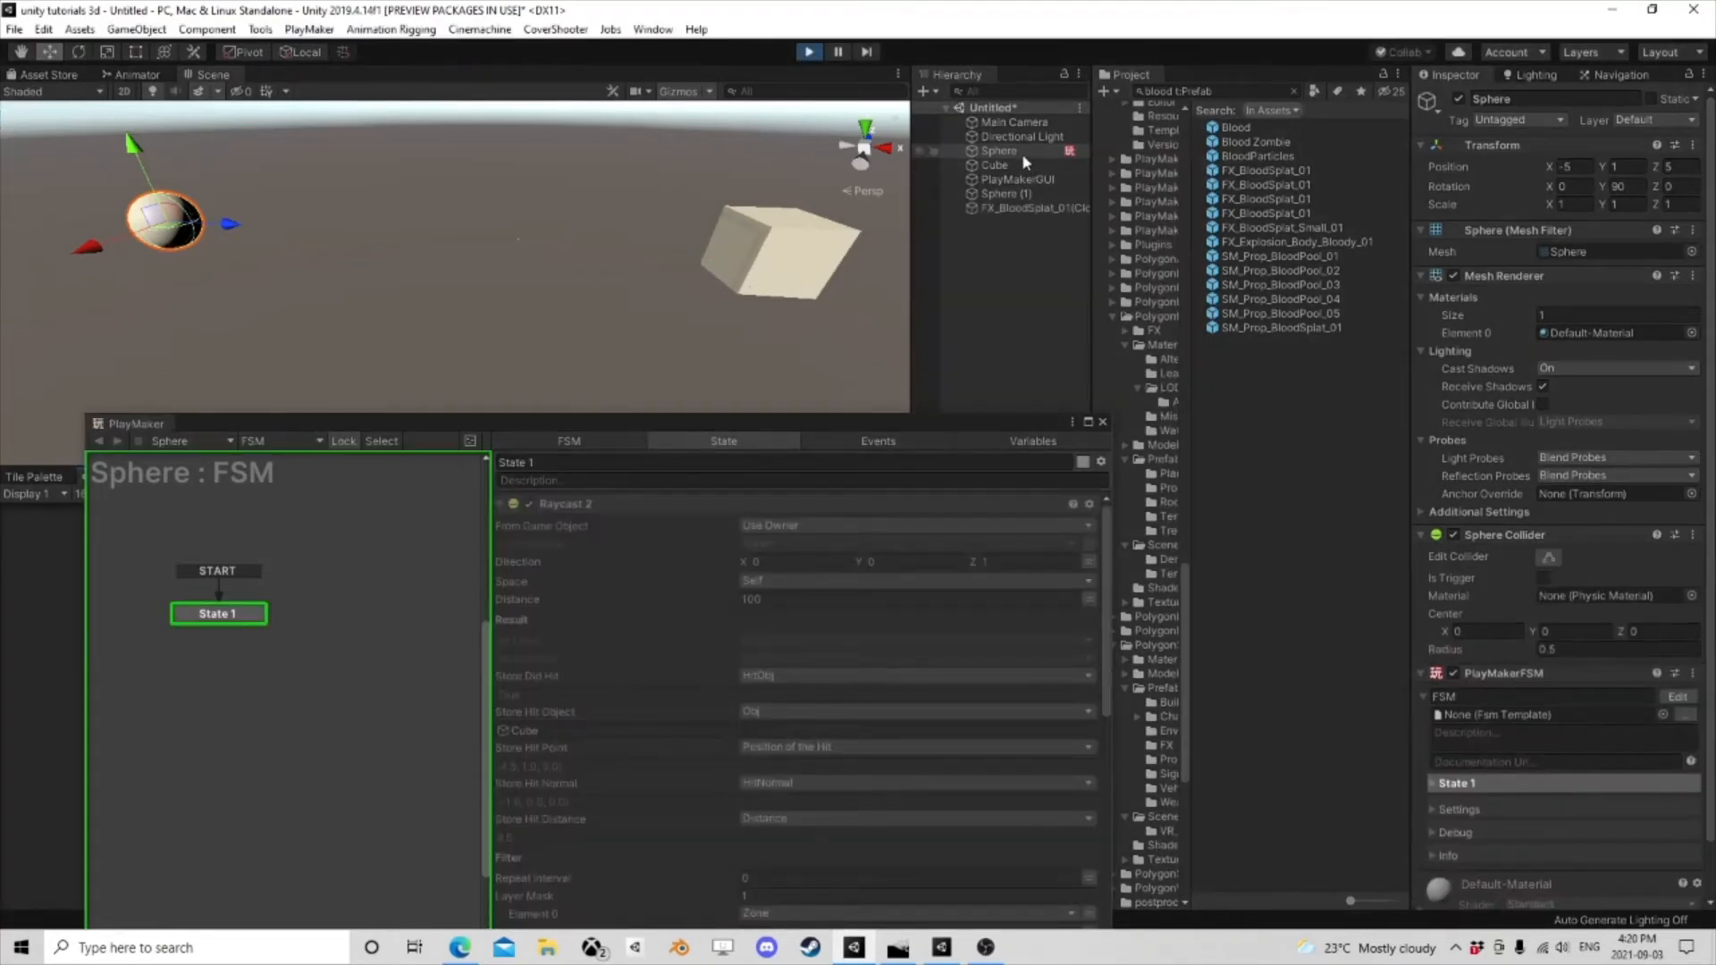
- Run the scene and switch the Sphere's PlayMakerFSM component off and on to spawn blood splats on the cube
{"action": "left_click", "coordinate": [1456, 676]}
{"action": "left_click", "coordinate": [1456, 675]}
{"action": "right_click_drag", "start_coordinate": [845, 326], "coordinate": [802, 313]}
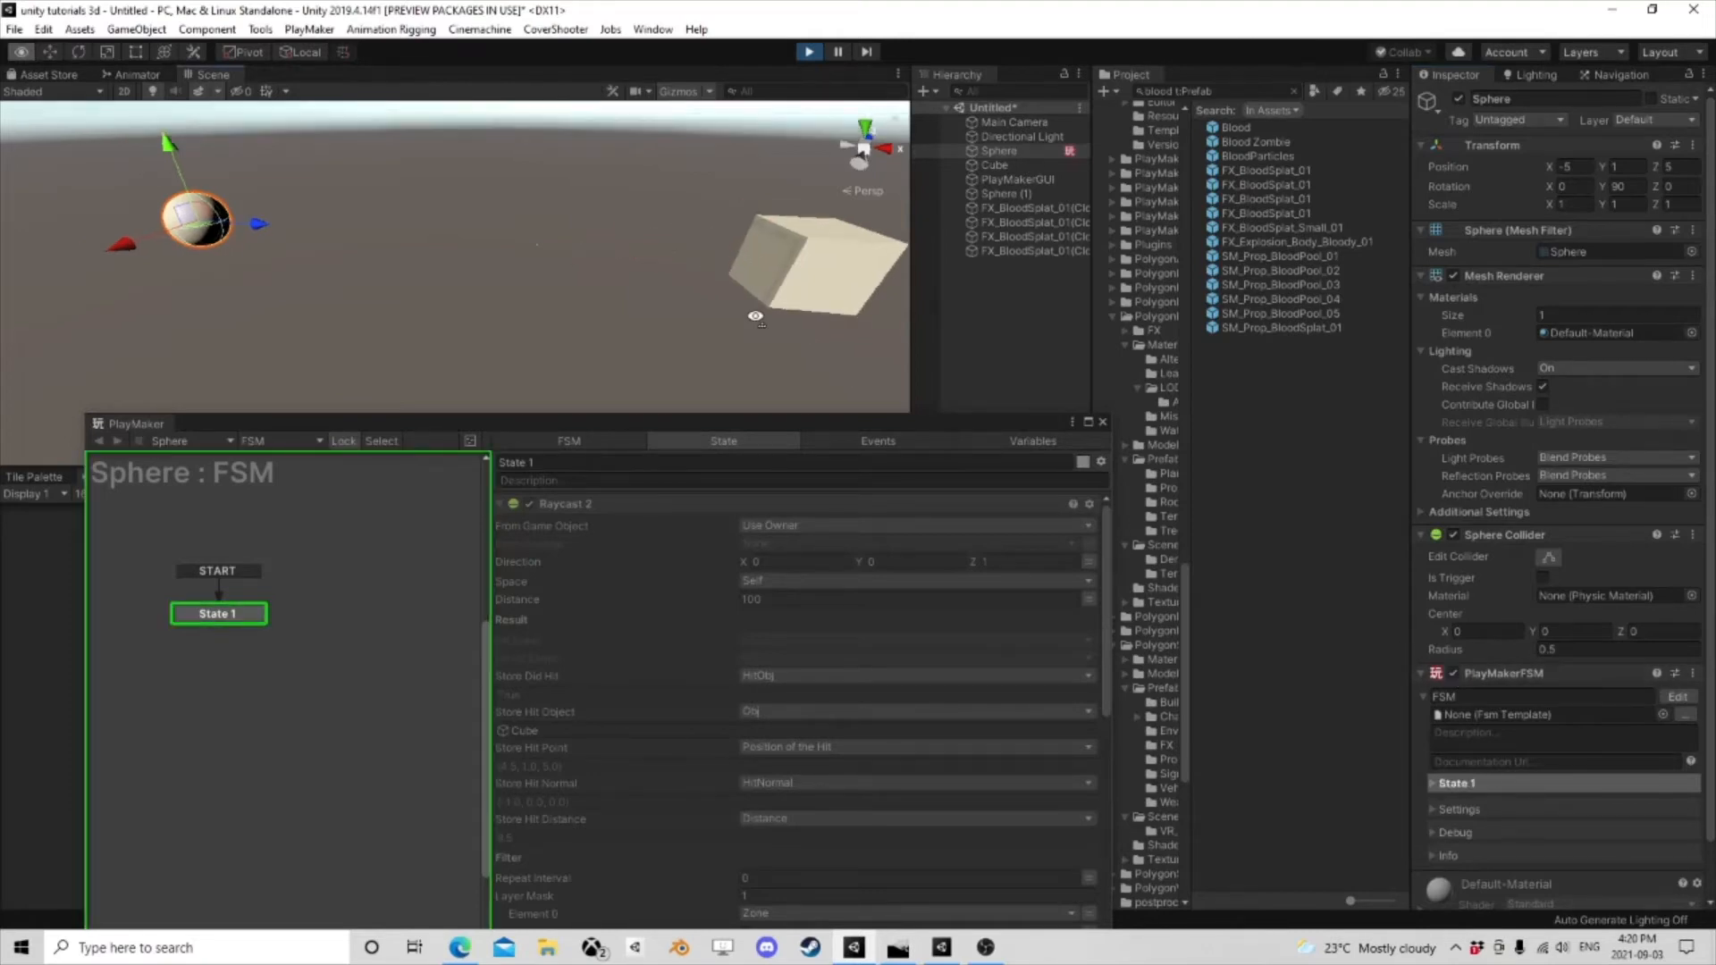
{"action": "middle_click_drag", "start_coordinate": [802, 313], "coordinate": [688, 315]}
- Rotate the cube to about -30° around Y and retrigger the Sphere's PlayMakerFSM component
{"action": "left_click", "coordinate": [702, 284]}
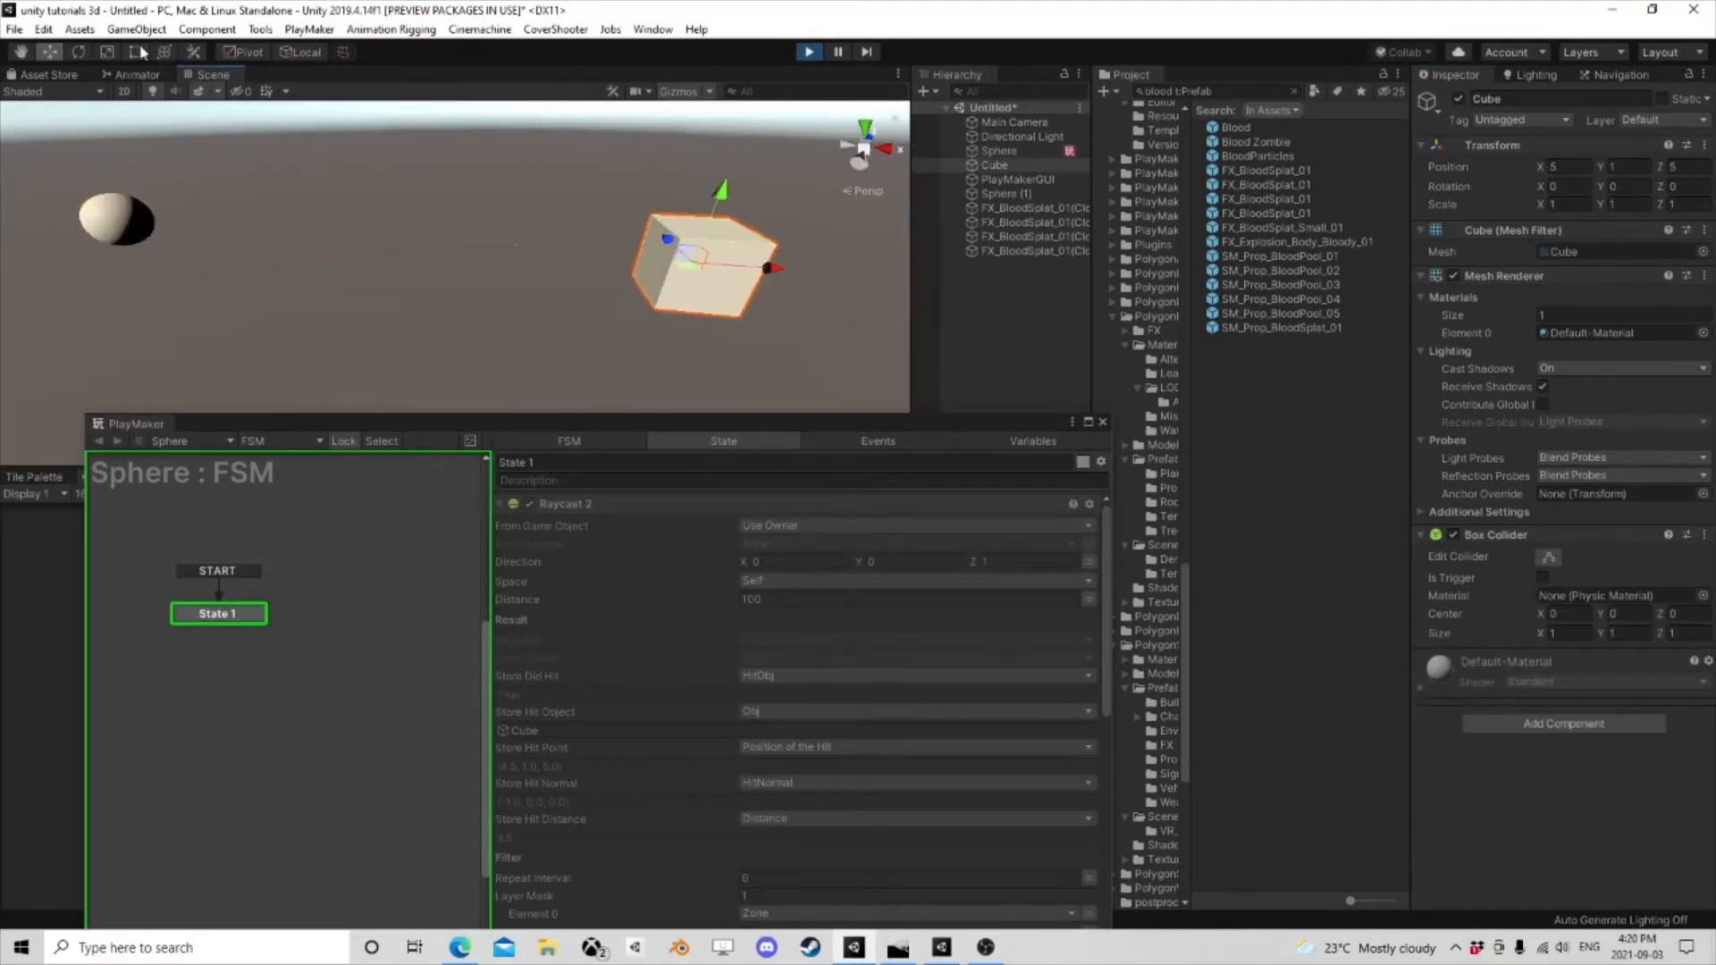
{"action": "left_click", "coordinate": [82, 52]}
{"action": "left_click_drag", "start_coordinate": [726, 299], "coordinate": [774, 316]}
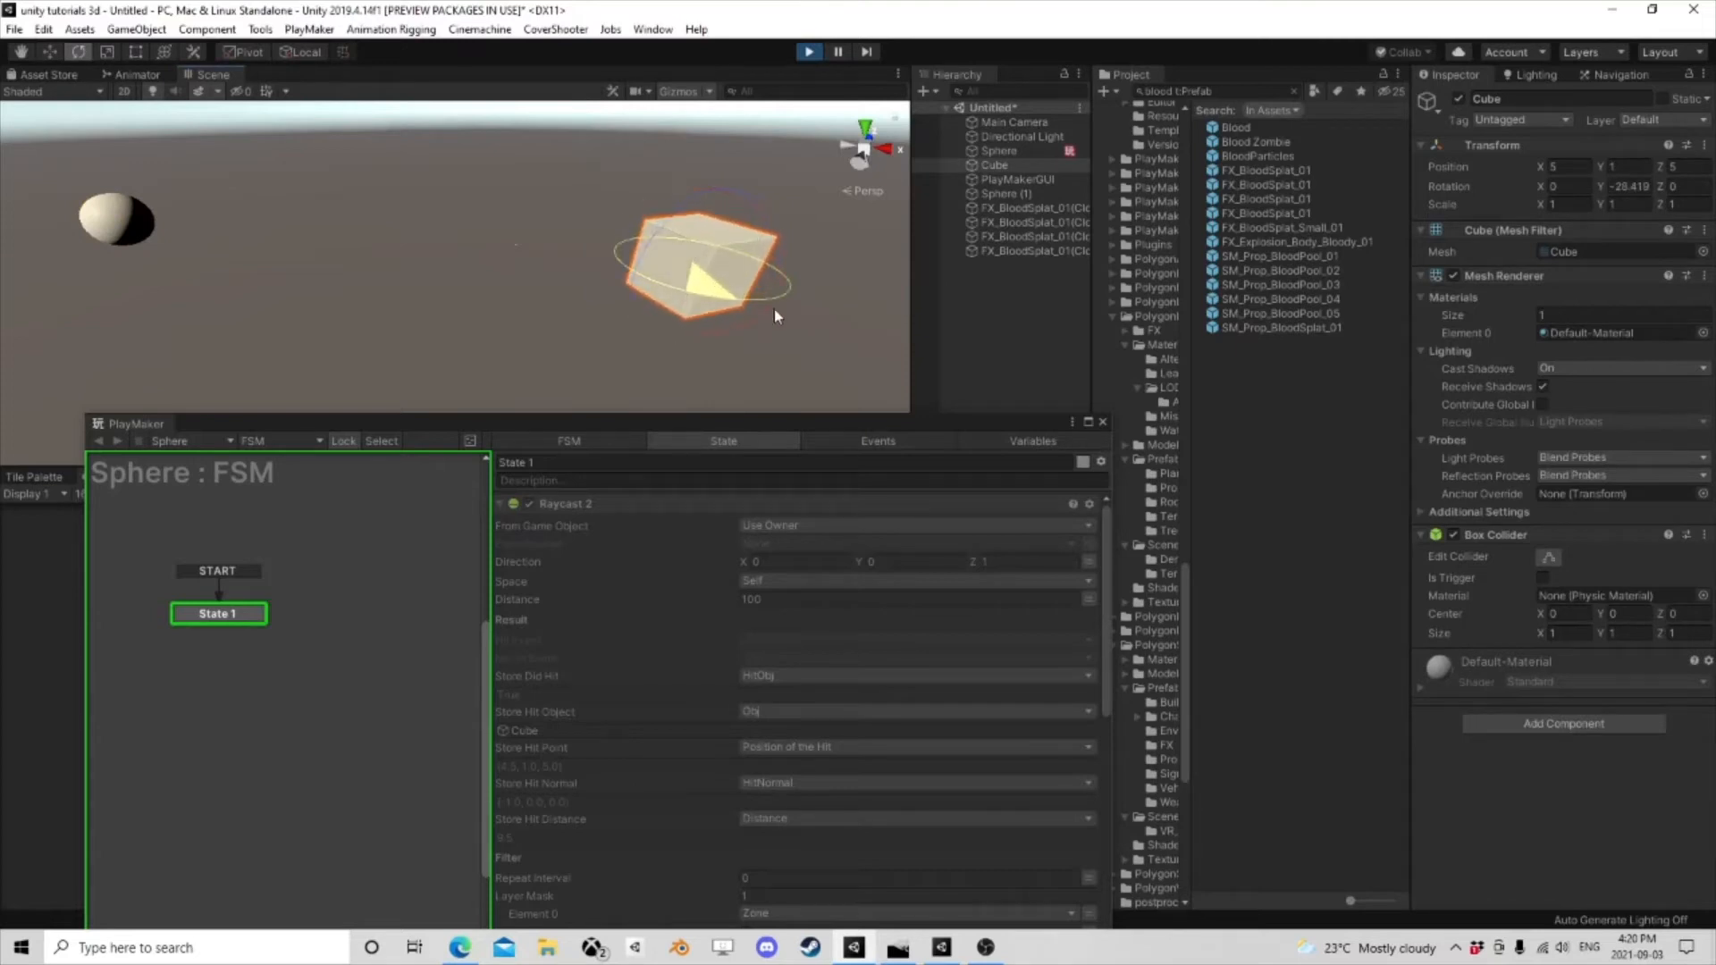
{"action": "left_click", "coordinate": [1013, 152]}
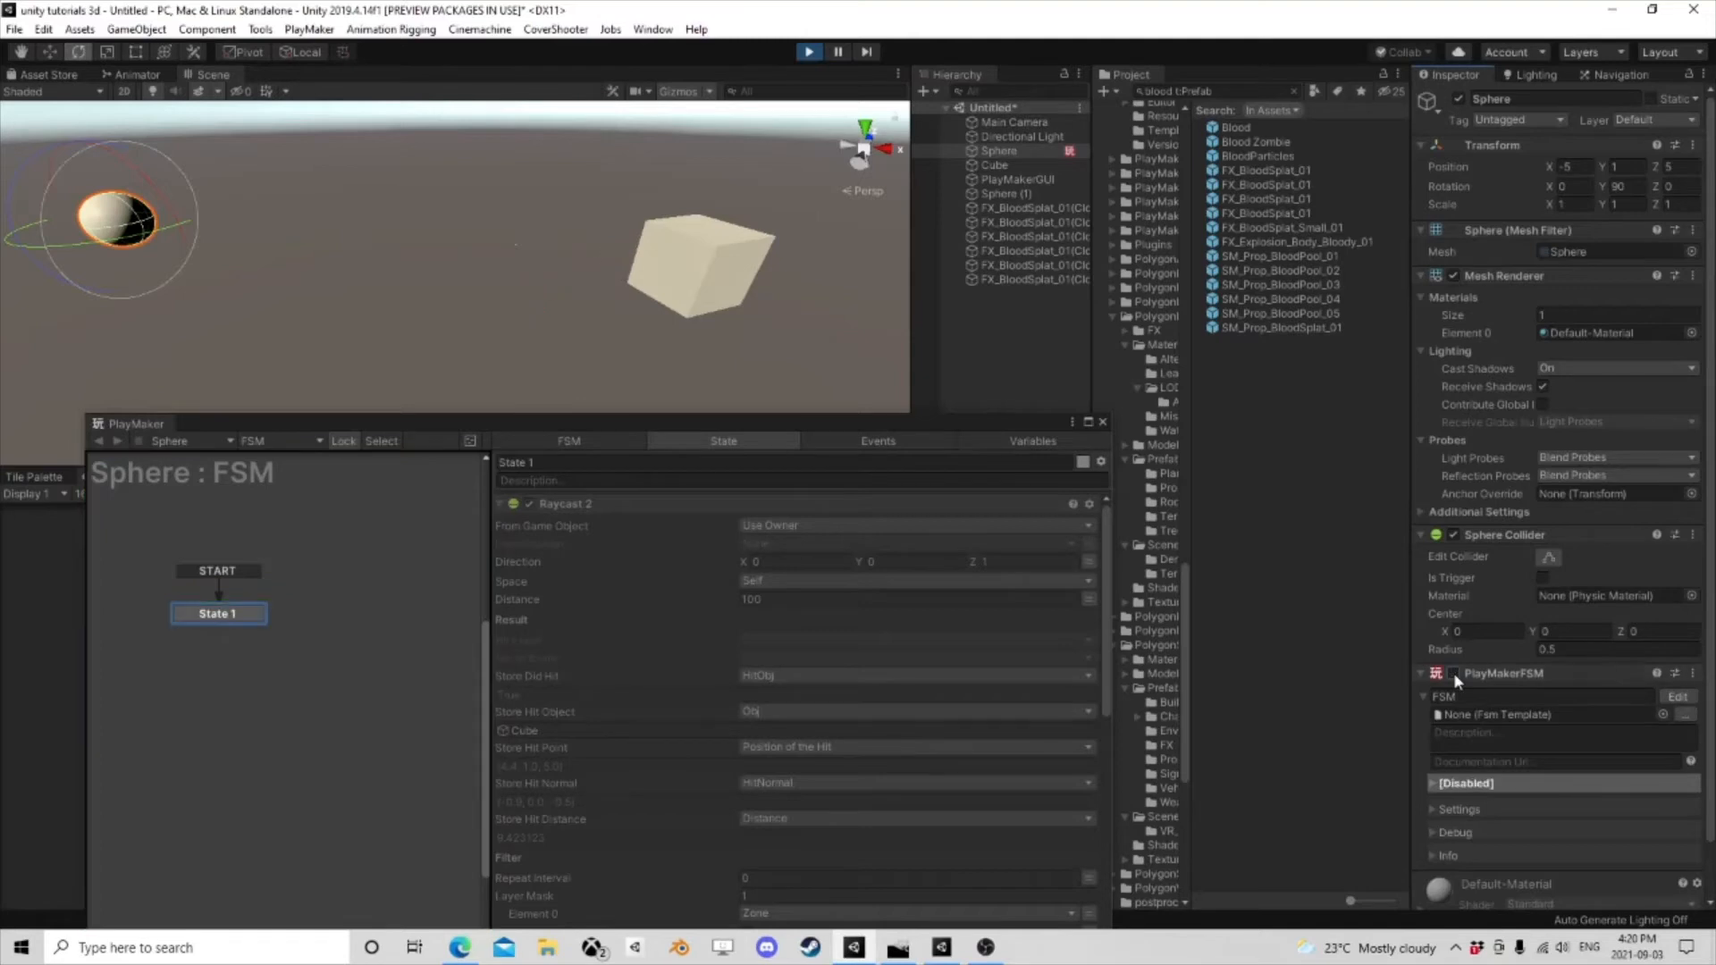
- Rotate the cube further to about -63° around Y and view the face struck by the ray
{"action": "left_click", "coordinate": [702, 286]}
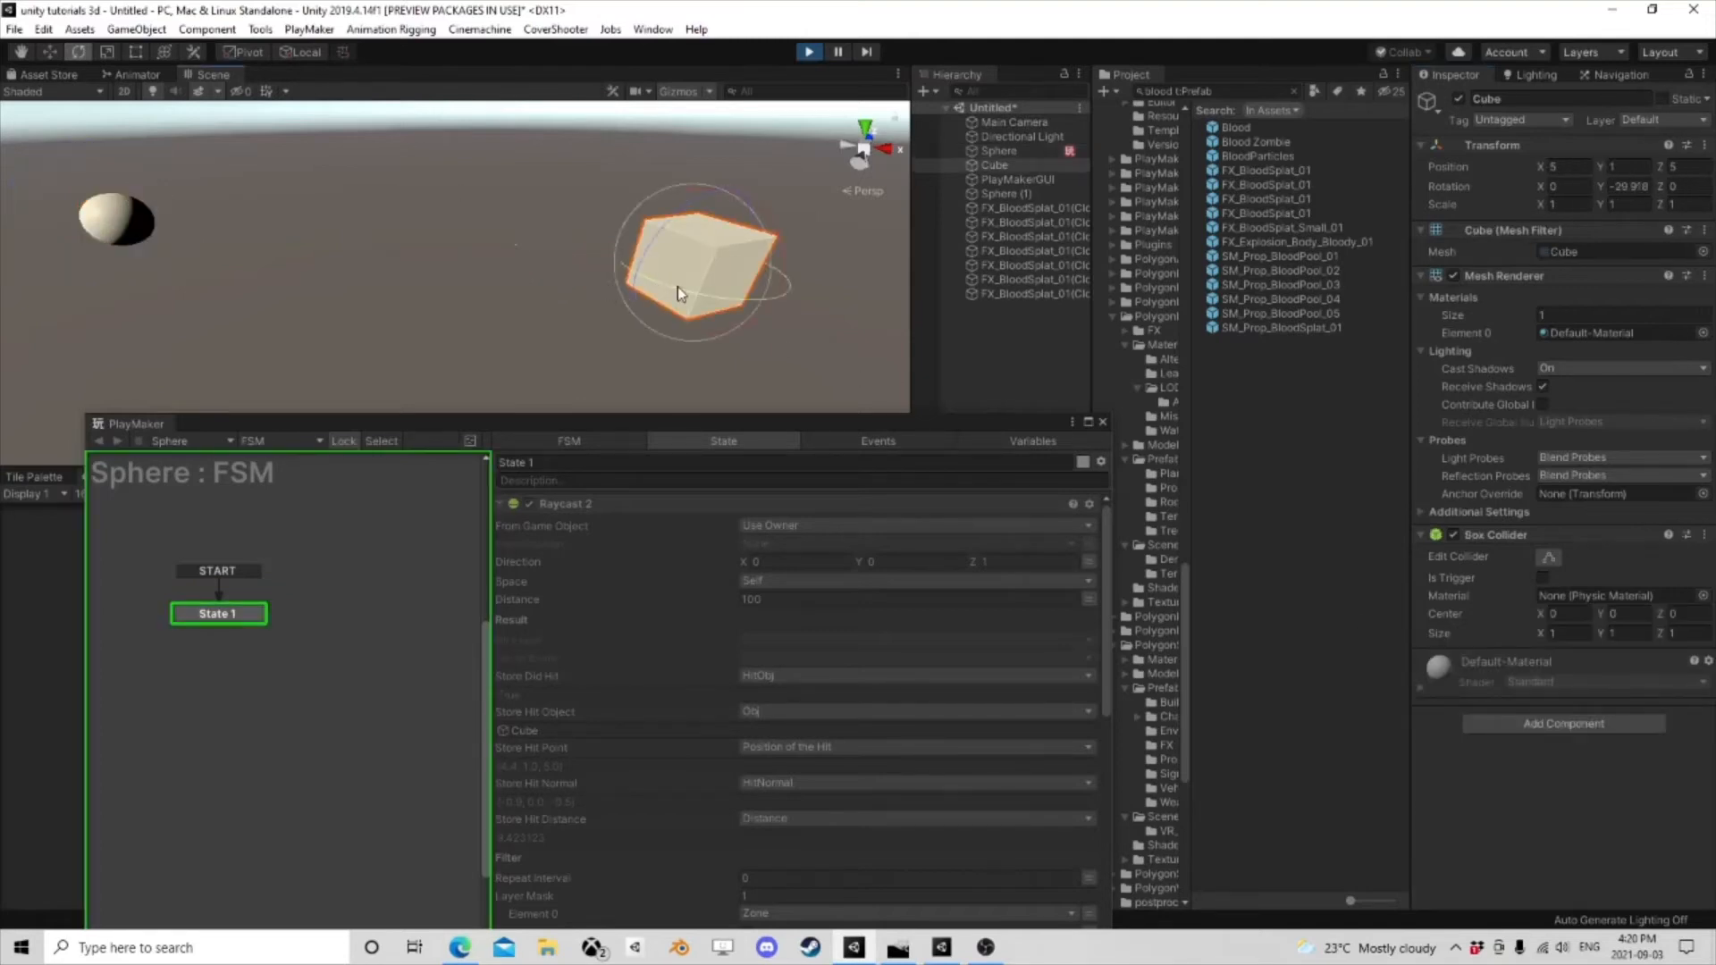
{"action": "left_click_drag", "start_coordinate": [678, 286], "coordinate": [787, 315]}
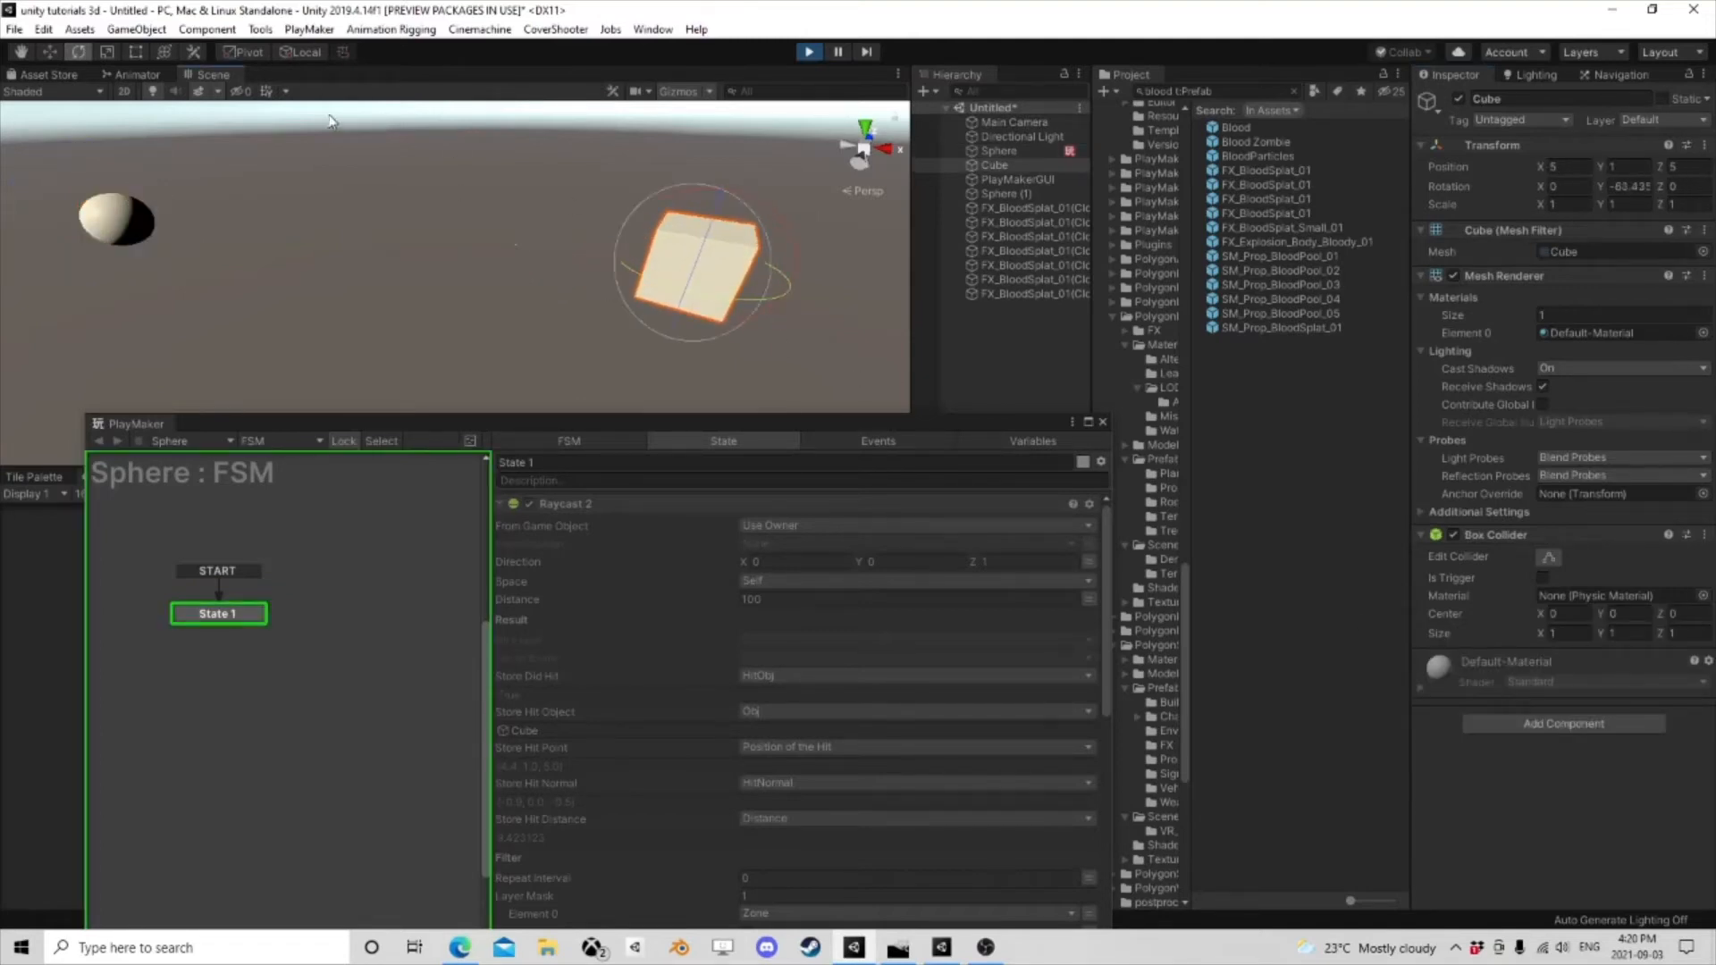
{"action": "right_click_drag", "start_coordinate": [411, 196], "coordinate": [655, 250]}
{"action": "middle_click_drag", "start_coordinate": [530, 272], "coordinate": [633, 329]}
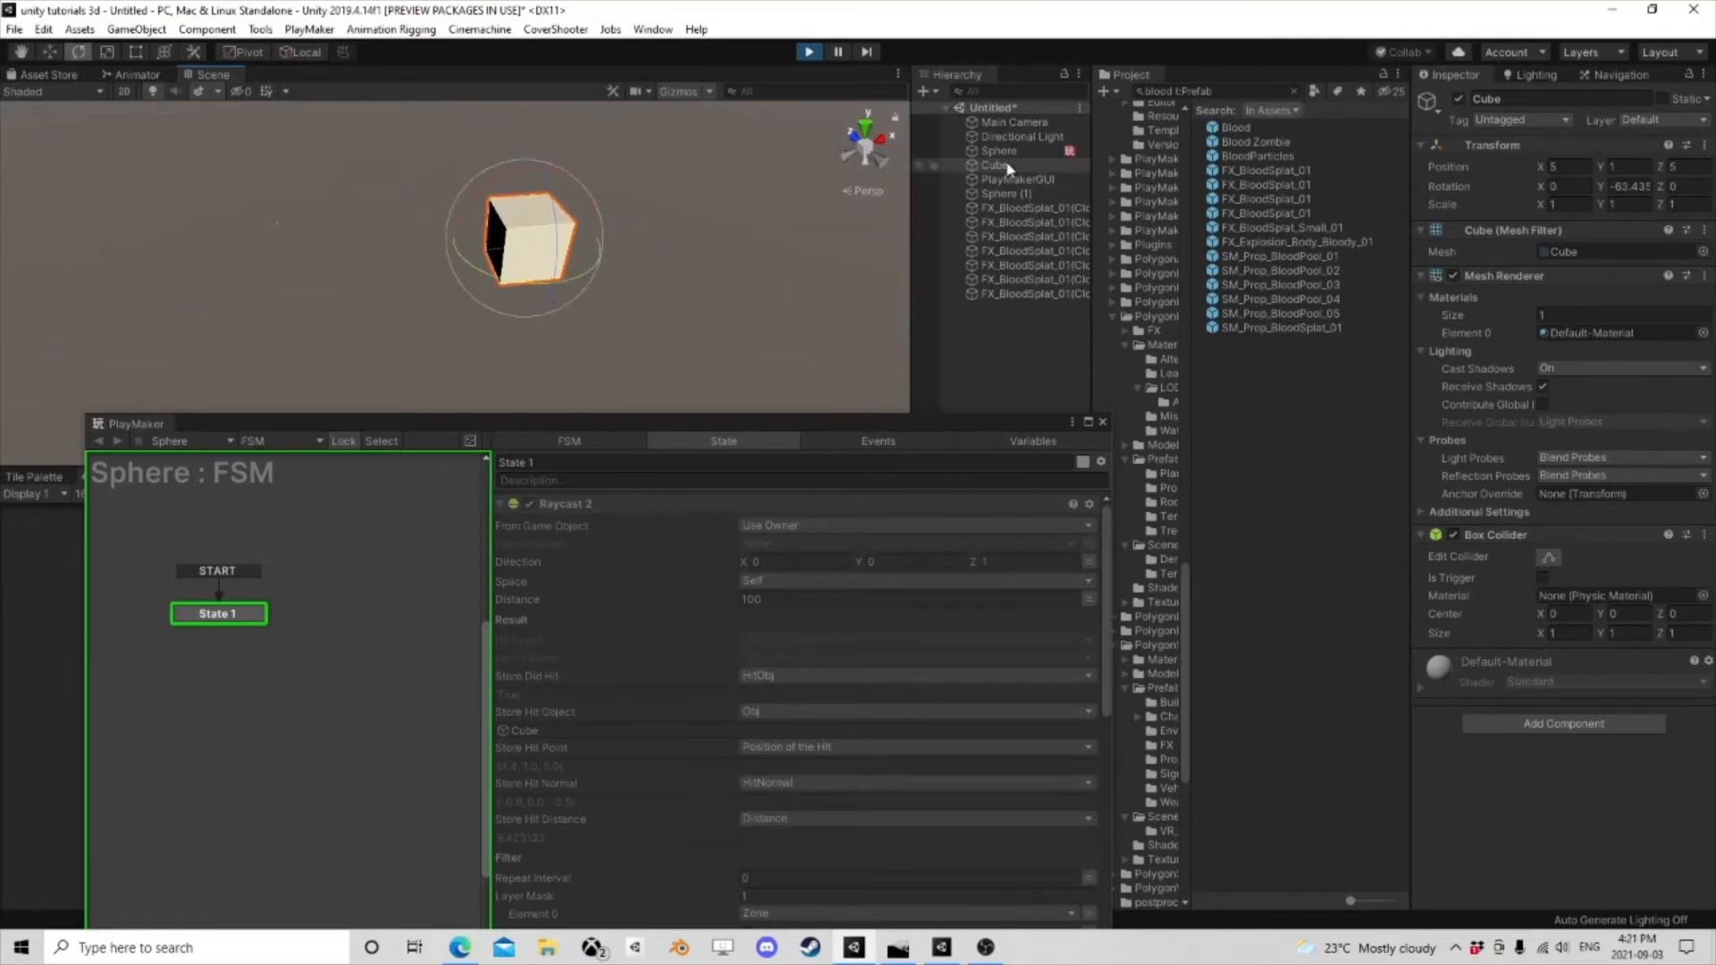
- Switch the Sphere's PlayMakerFSM component off and on twice to spawn splats on the rotated cube
{"action": "left_click", "coordinate": [937, 151]}
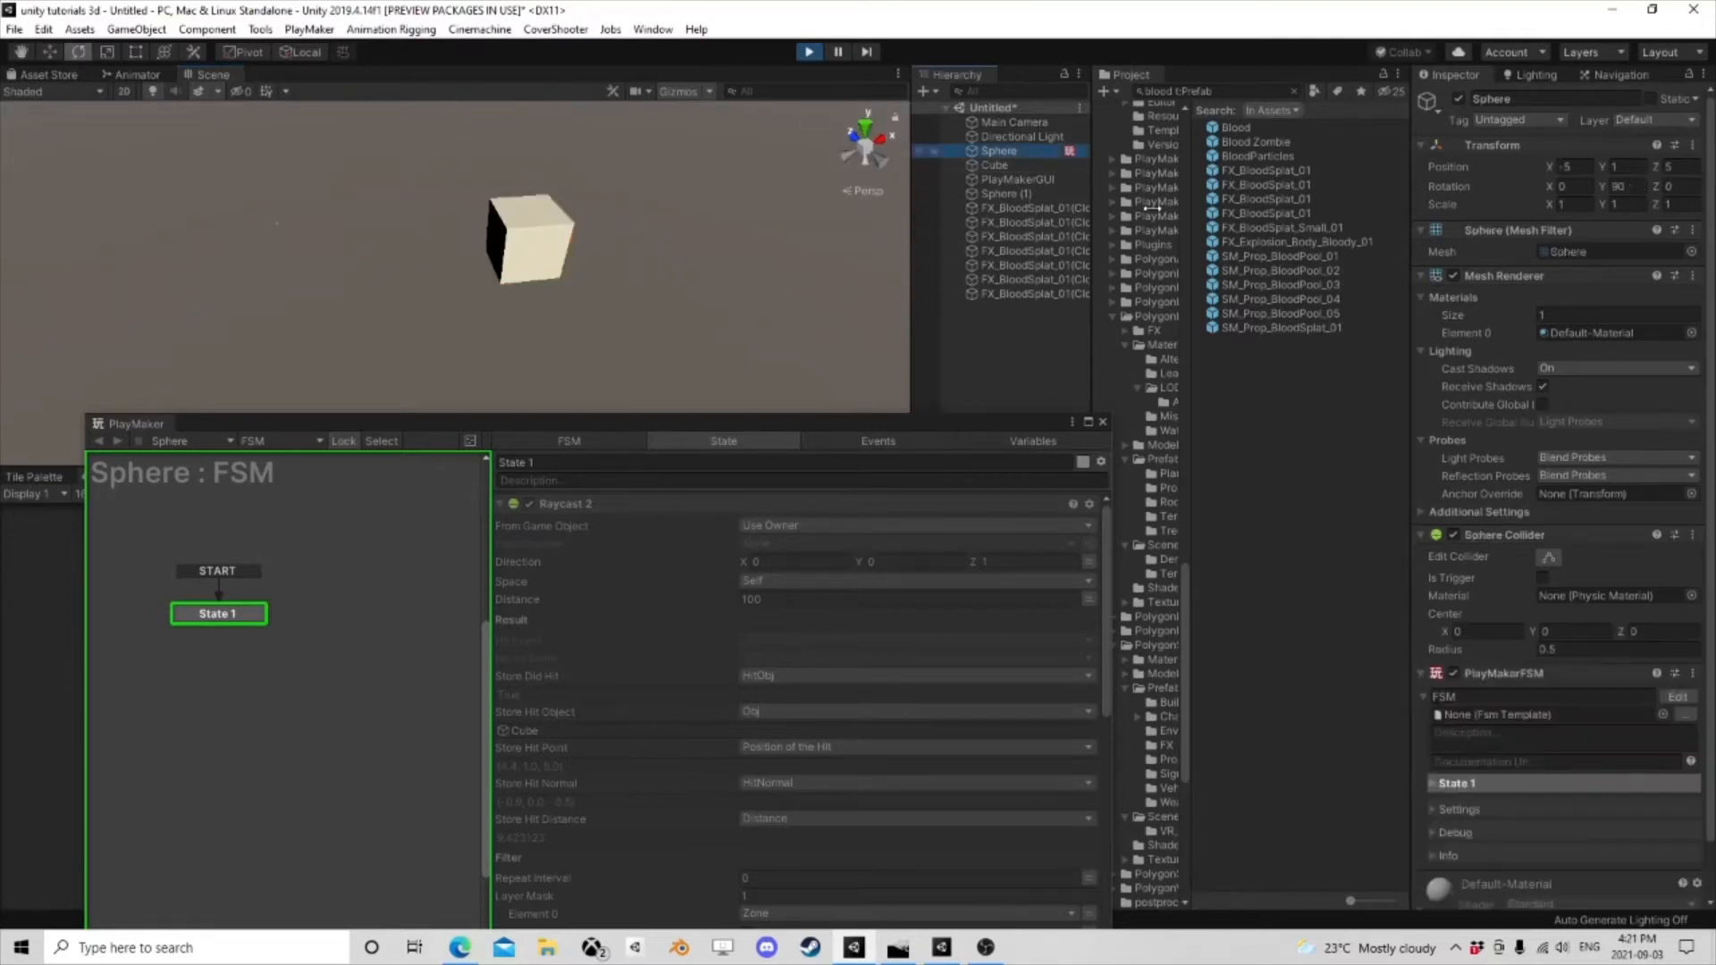
{"action": "left_click", "coordinate": [1453, 672]}
{"action": "left_click", "coordinate": [1454, 673]}
{"action": "left_click", "coordinate": [1454, 672]}
{"action": "left_click", "coordinate": [1453, 672]}
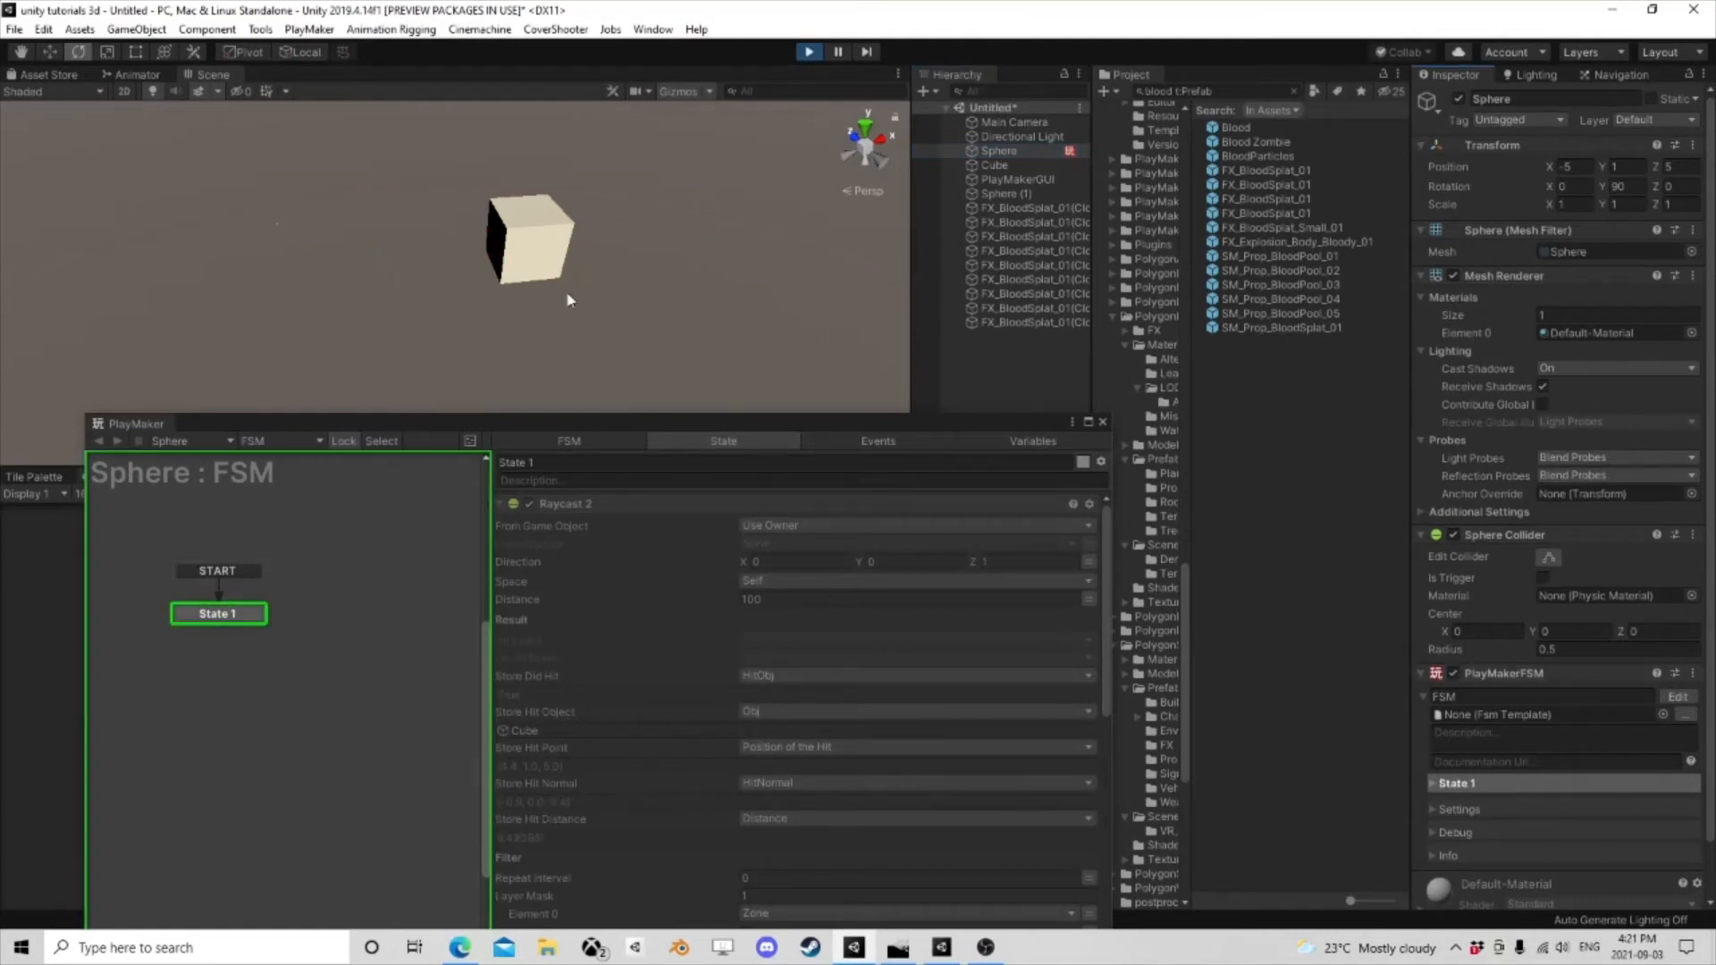
- Move the cube in global space to about 5.25 on Z and retrigger the Sphere's FSM
{"action": "left_click", "coordinate": [529, 240]}
{"action": "key", "text": "w"}
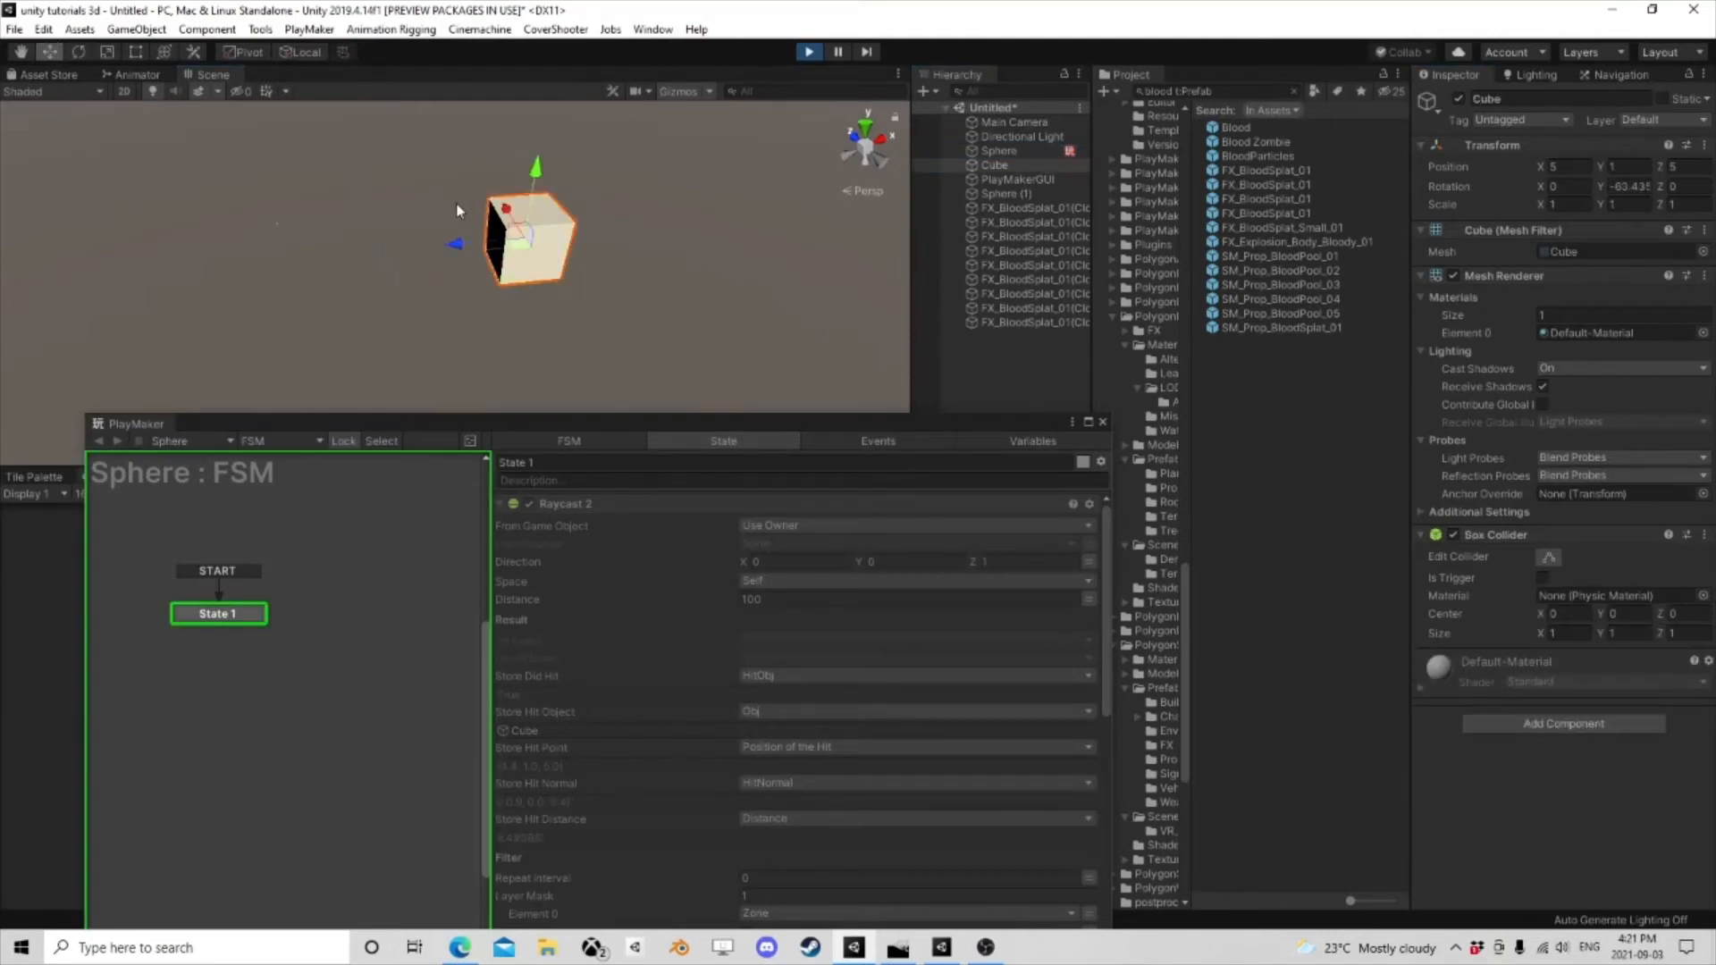
{"action": "left_click", "coordinate": [299, 60]}
{"action": "left_click_drag", "start_coordinate": [489, 224], "coordinate": [476, 217]}
{"action": "left_click", "coordinate": [1006, 193]}
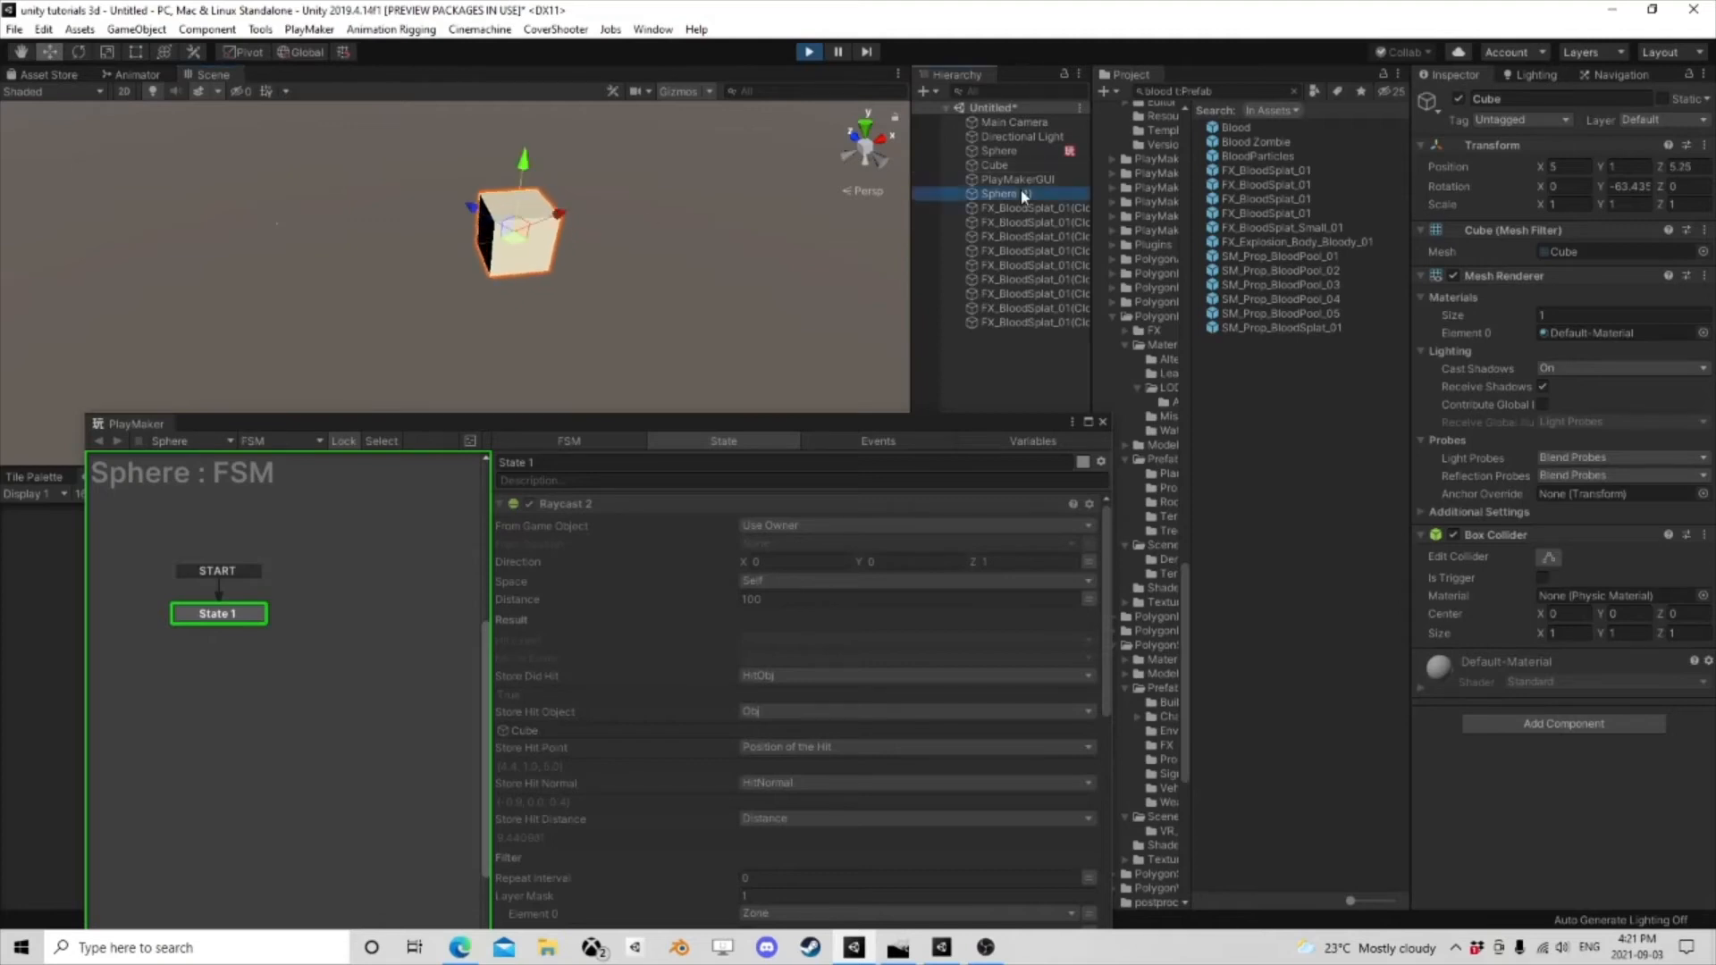
{"action": "left_click", "coordinate": [999, 151]}
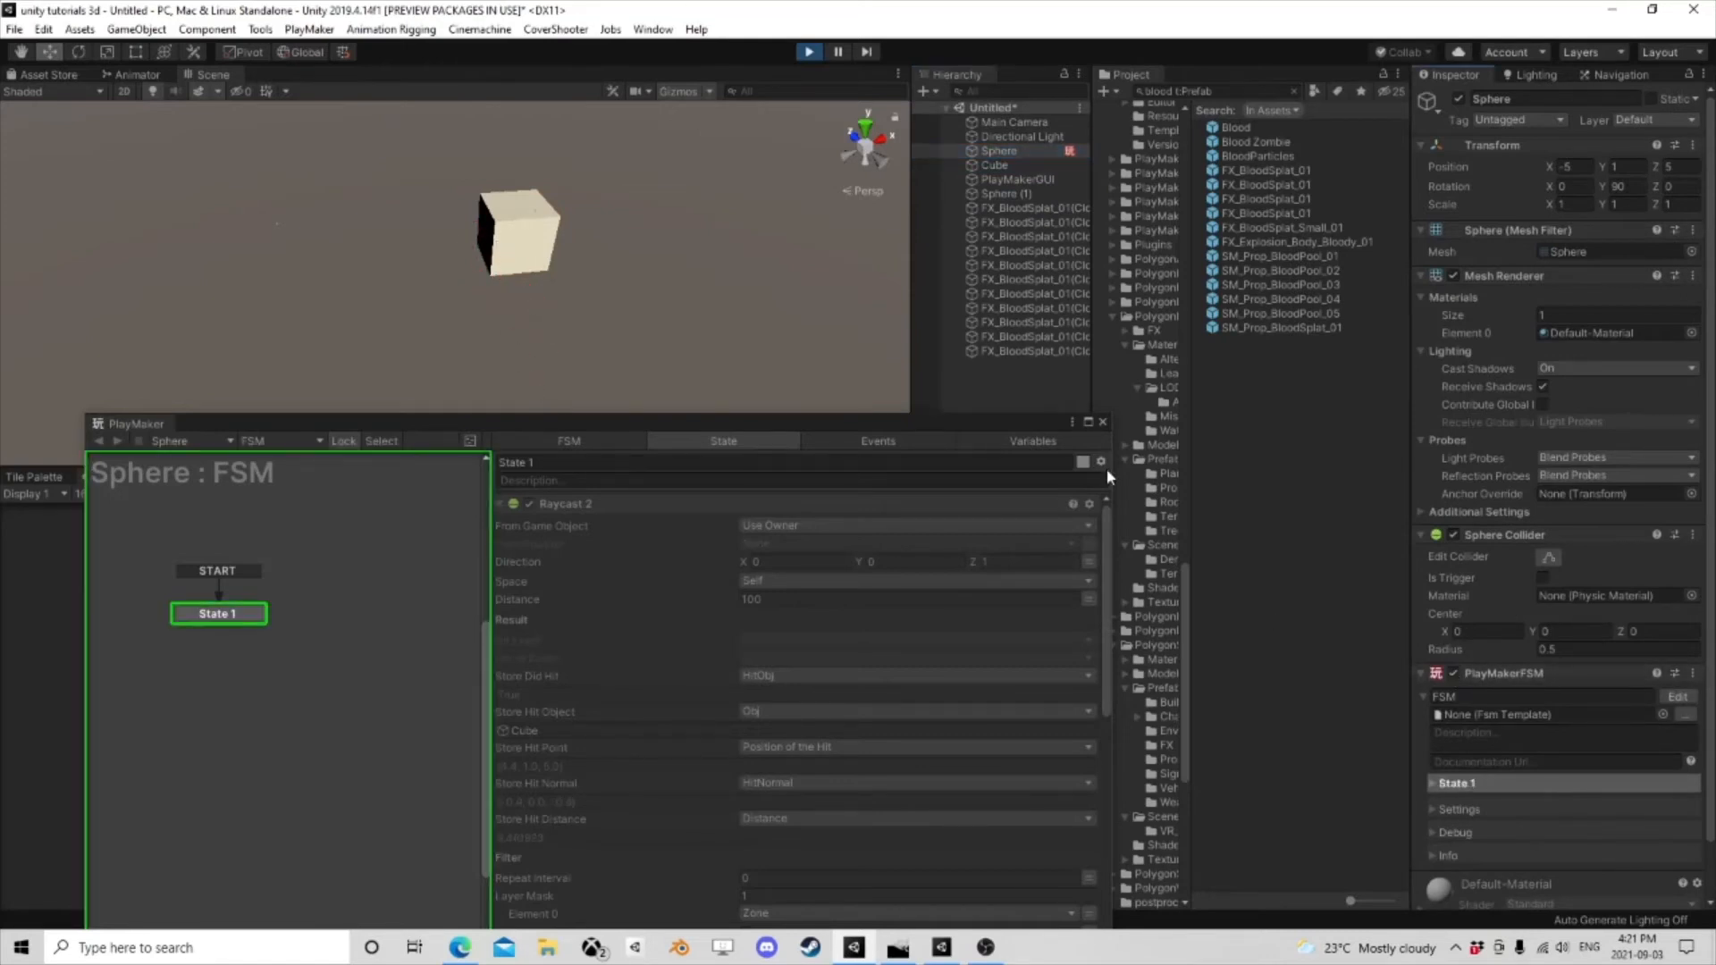
- Move the cube slightly along Z and retrigger the Sphere's PlayMakerFSM component to spawn another splat
{"action": "left_click", "coordinate": [1001, 163]}
{"action": "left_click", "coordinate": [1006, 190]}
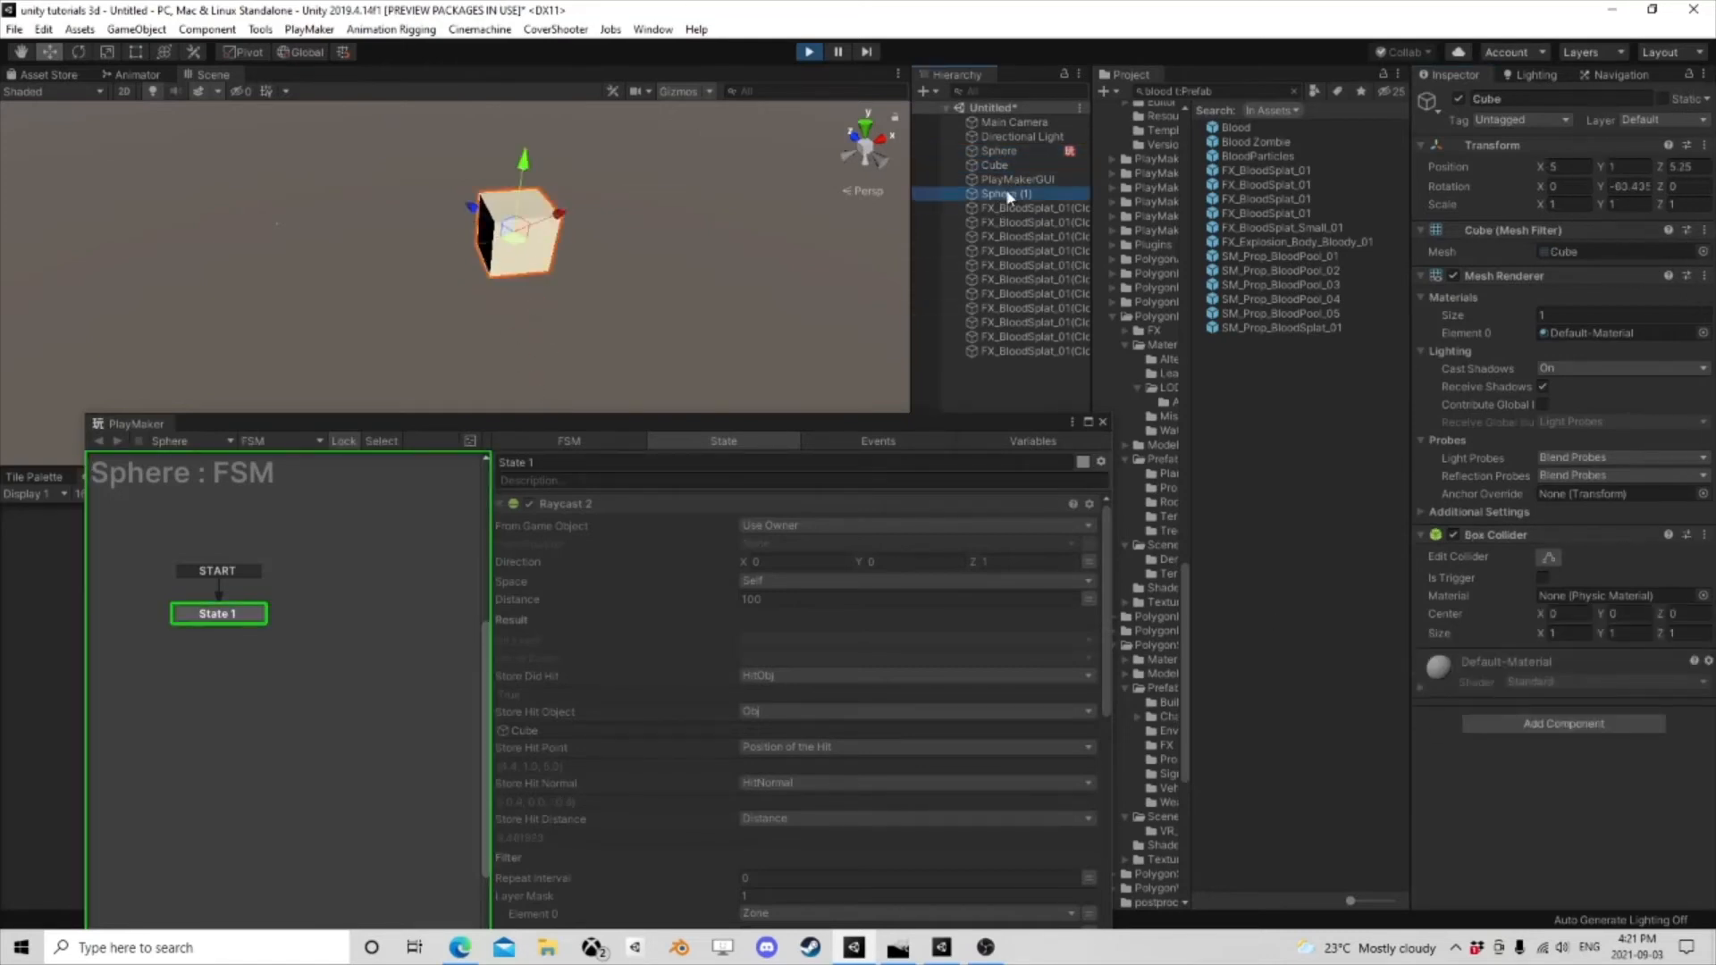
{"action": "left_click", "coordinate": [1006, 169]}
{"action": "left_click_drag", "start_coordinate": [471, 207], "coordinate": [461, 209]}
{"action": "left_click", "coordinate": [998, 150]}
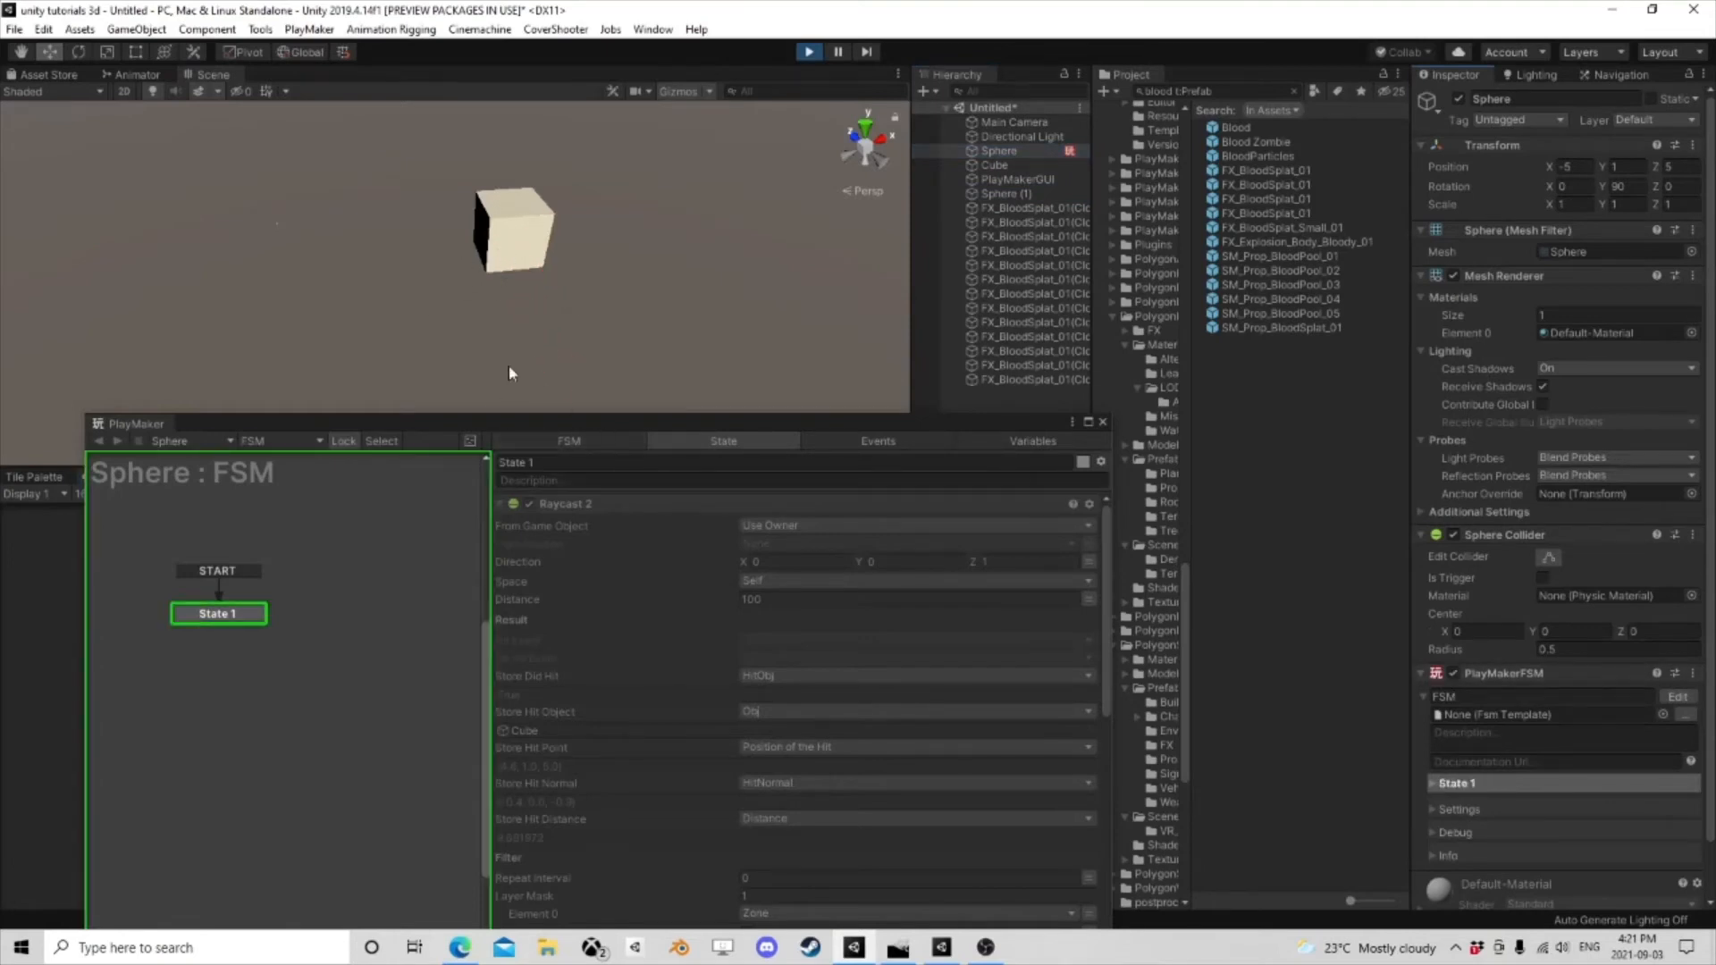
{"action": "right_click_drag", "start_coordinate": [509, 371], "coordinate": [540, 320]}
{"action": "scroll", "coordinate": [539, 322], "scroll_direction": "down", "scroll_amount": 3}
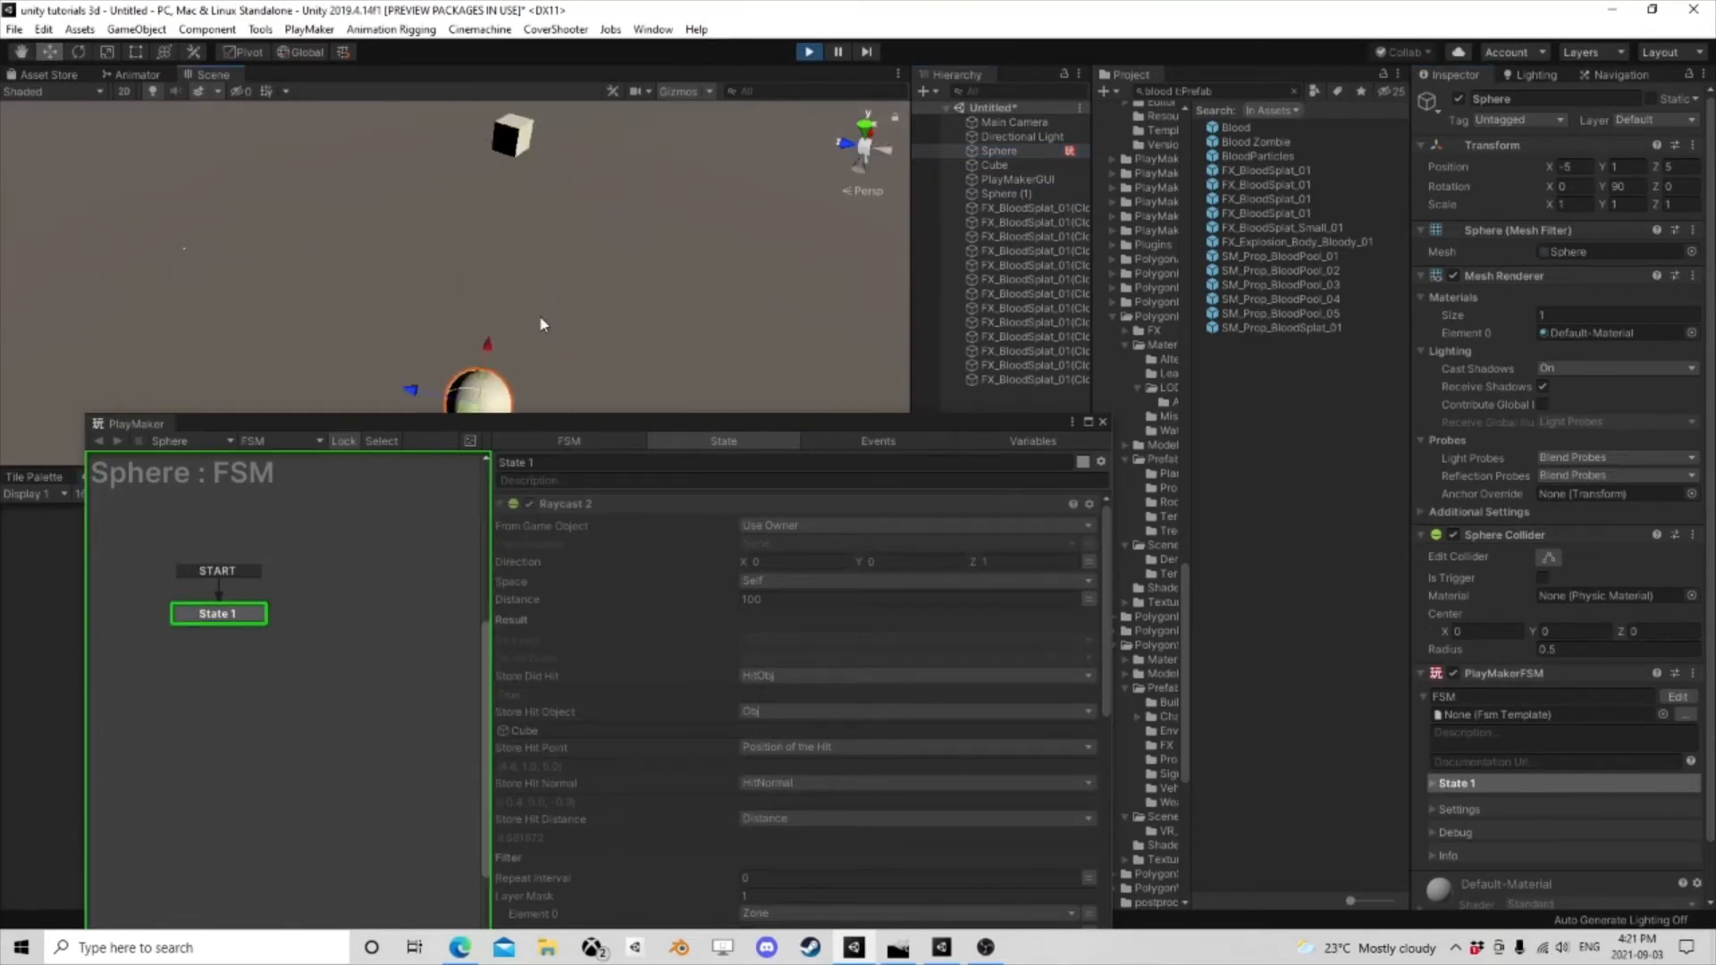
{"action": "left_click", "coordinate": [1453, 673]}
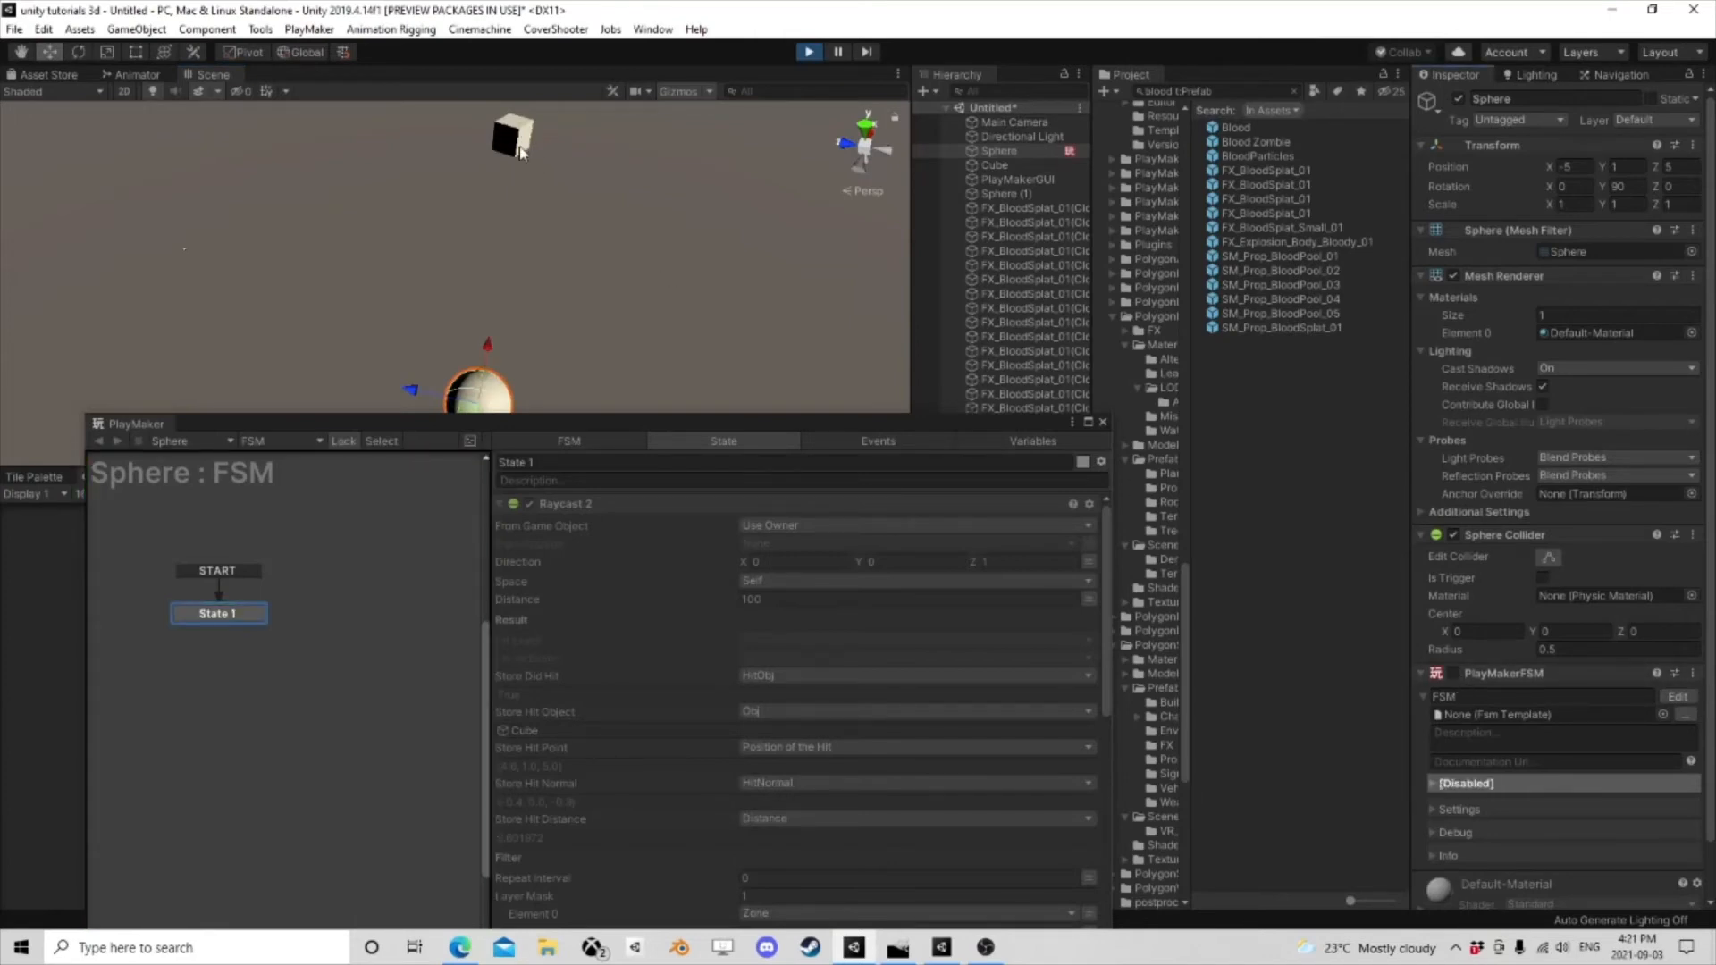
- Review State 1's actions down to Set Rotation, switch the Sphere's PlayMakerFSM component off and on repeatedly, and exit play mode
{"action": "left_click_drag", "start_coordinate": [688, 422], "coordinate": [676, 191]}
{"action": "scroll", "coordinate": [679, 491], "scroll_direction": "down", "scroll_amount": 6}
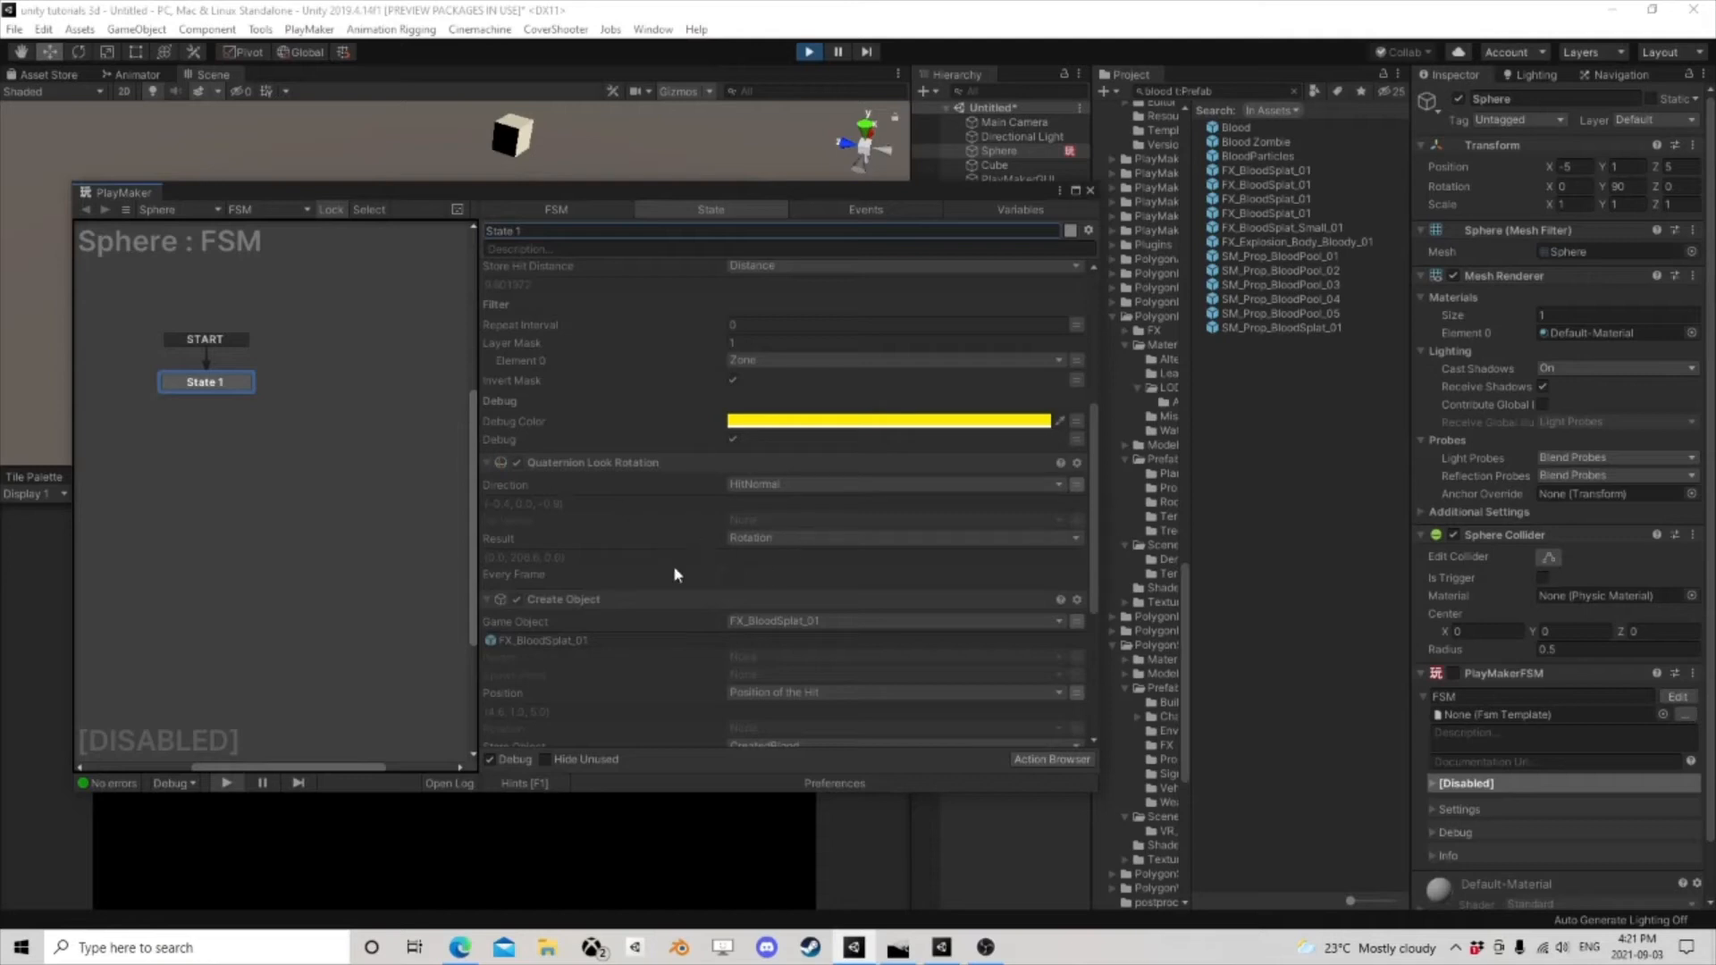
{"action": "scroll", "coordinate": [701, 534], "scroll_direction": "down", "scroll_amount": 3}
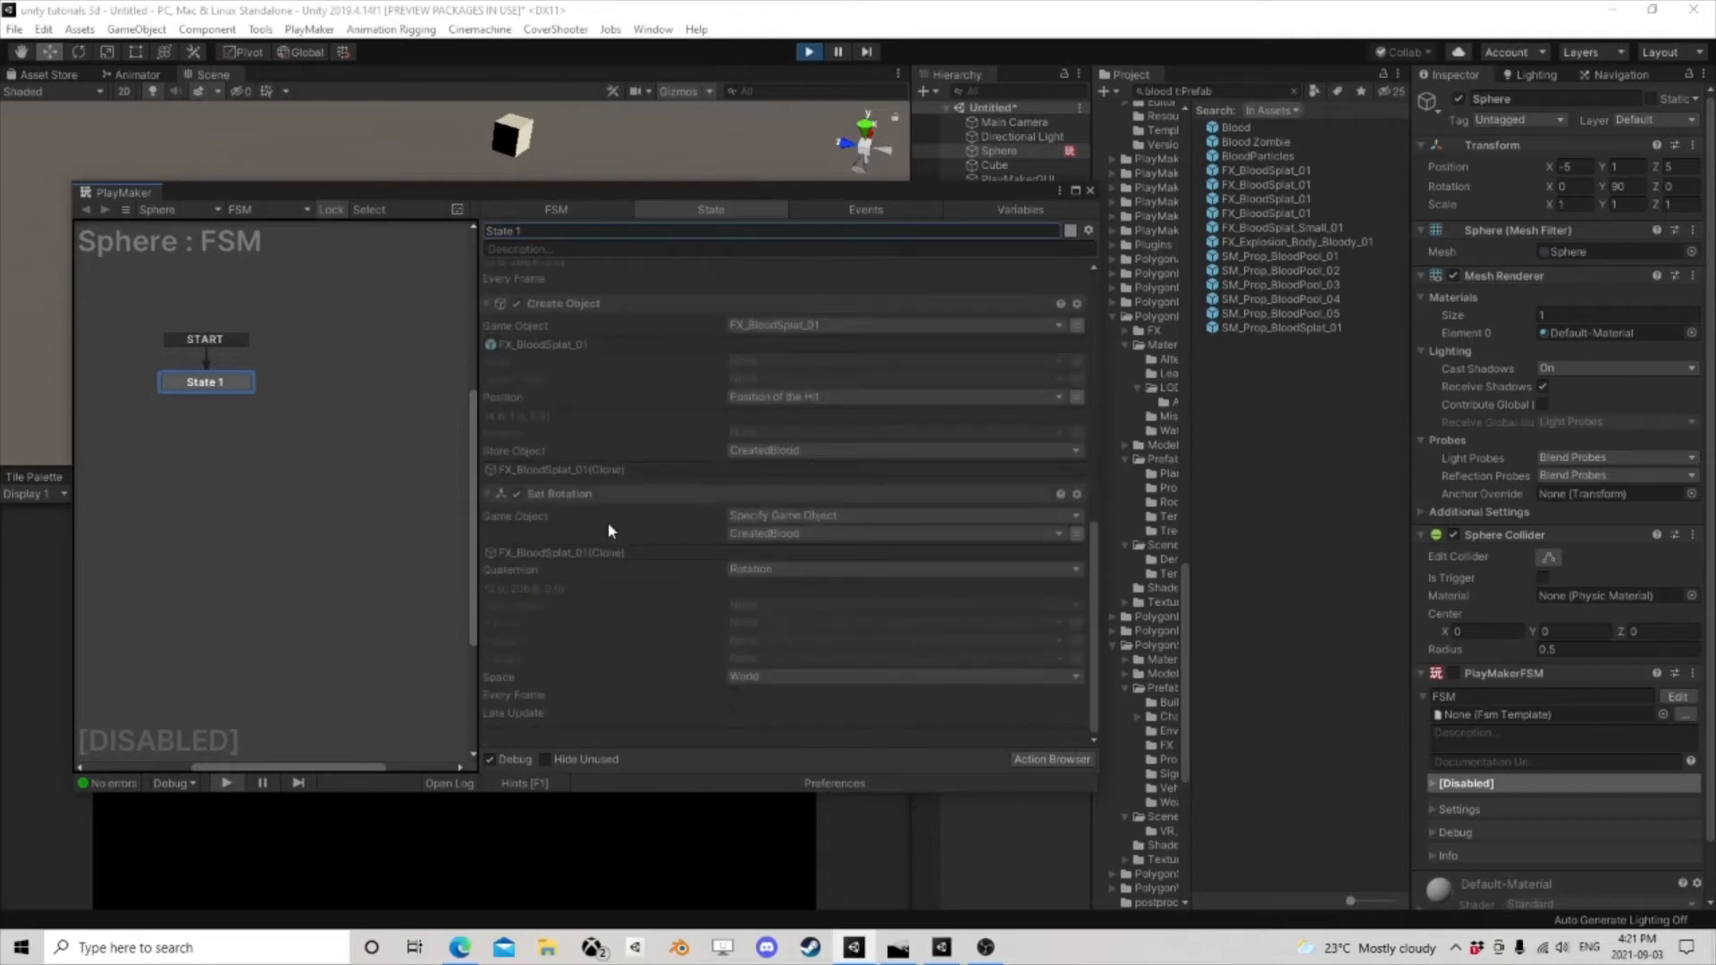
{"action": "left_click", "coordinate": [1453, 673]}
{"action": "left_click", "coordinate": [1453, 673]}
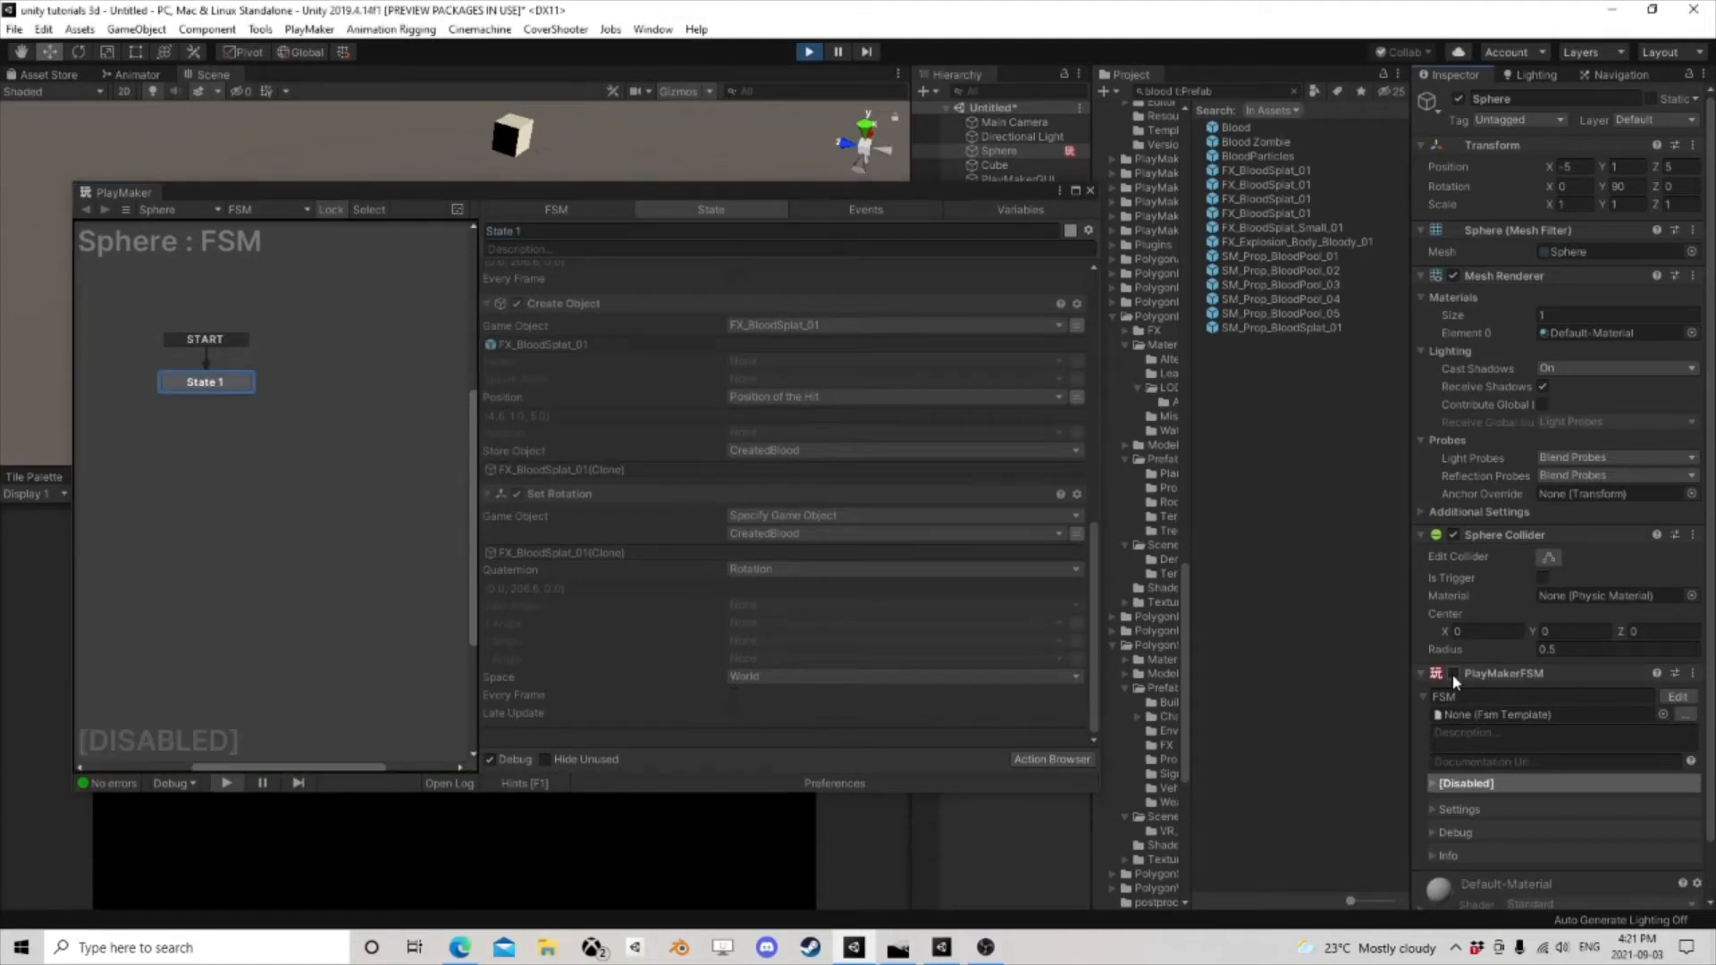
{"action": "left_click", "coordinate": [1453, 673]}
{"action": "left_click", "coordinate": [1452, 673]}
{"action": "left_click", "coordinate": [1453, 673]}
{"action": "left_click", "coordinate": [1452, 673]}
{"action": "left_click", "coordinate": [1452, 673]}
{"action": "left_click", "coordinate": [1453, 673]}
{"action": "left_click", "coordinate": [1452, 673]}
{"action": "left_click", "coordinate": [1453, 673]}
{"action": "left_click", "coordinate": [802, 51]}
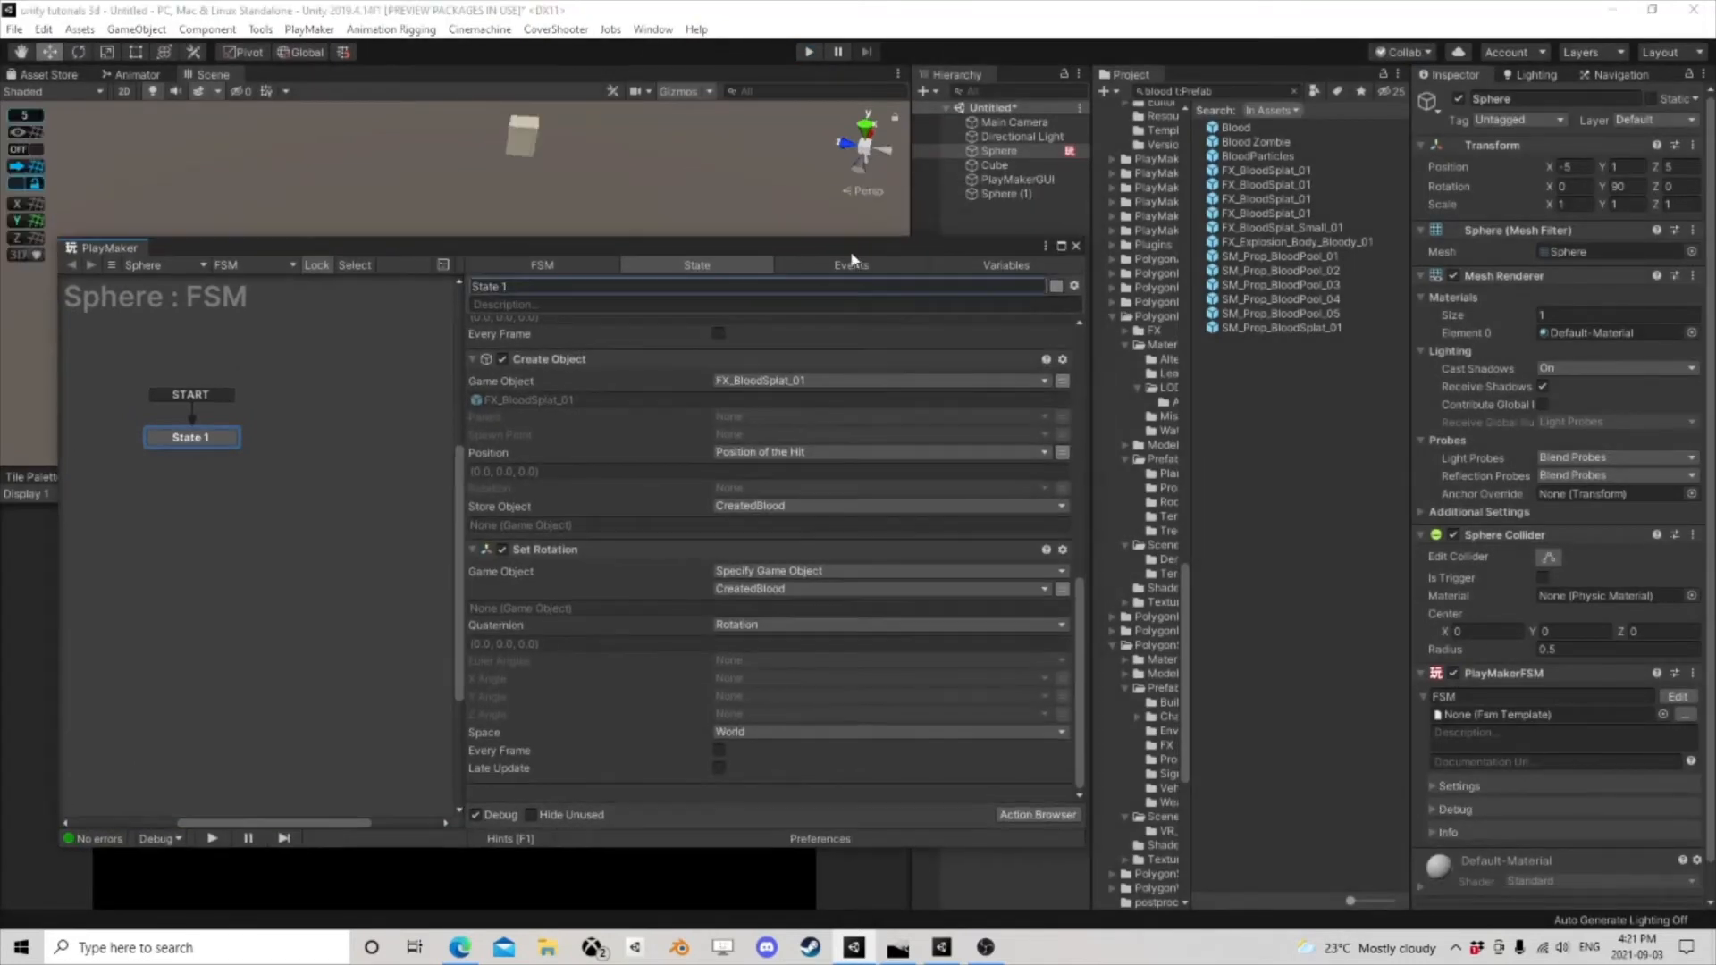
- Delete the Set Rotation, Quaternion Look Rotation, Create Object and Raycast 2 actions from State 1
{"action": "left_click", "coordinate": [545, 552]}
{"action": "scroll", "coordinate": [567, 399], "scroll_direction": "up", "scroll_amount": 3}
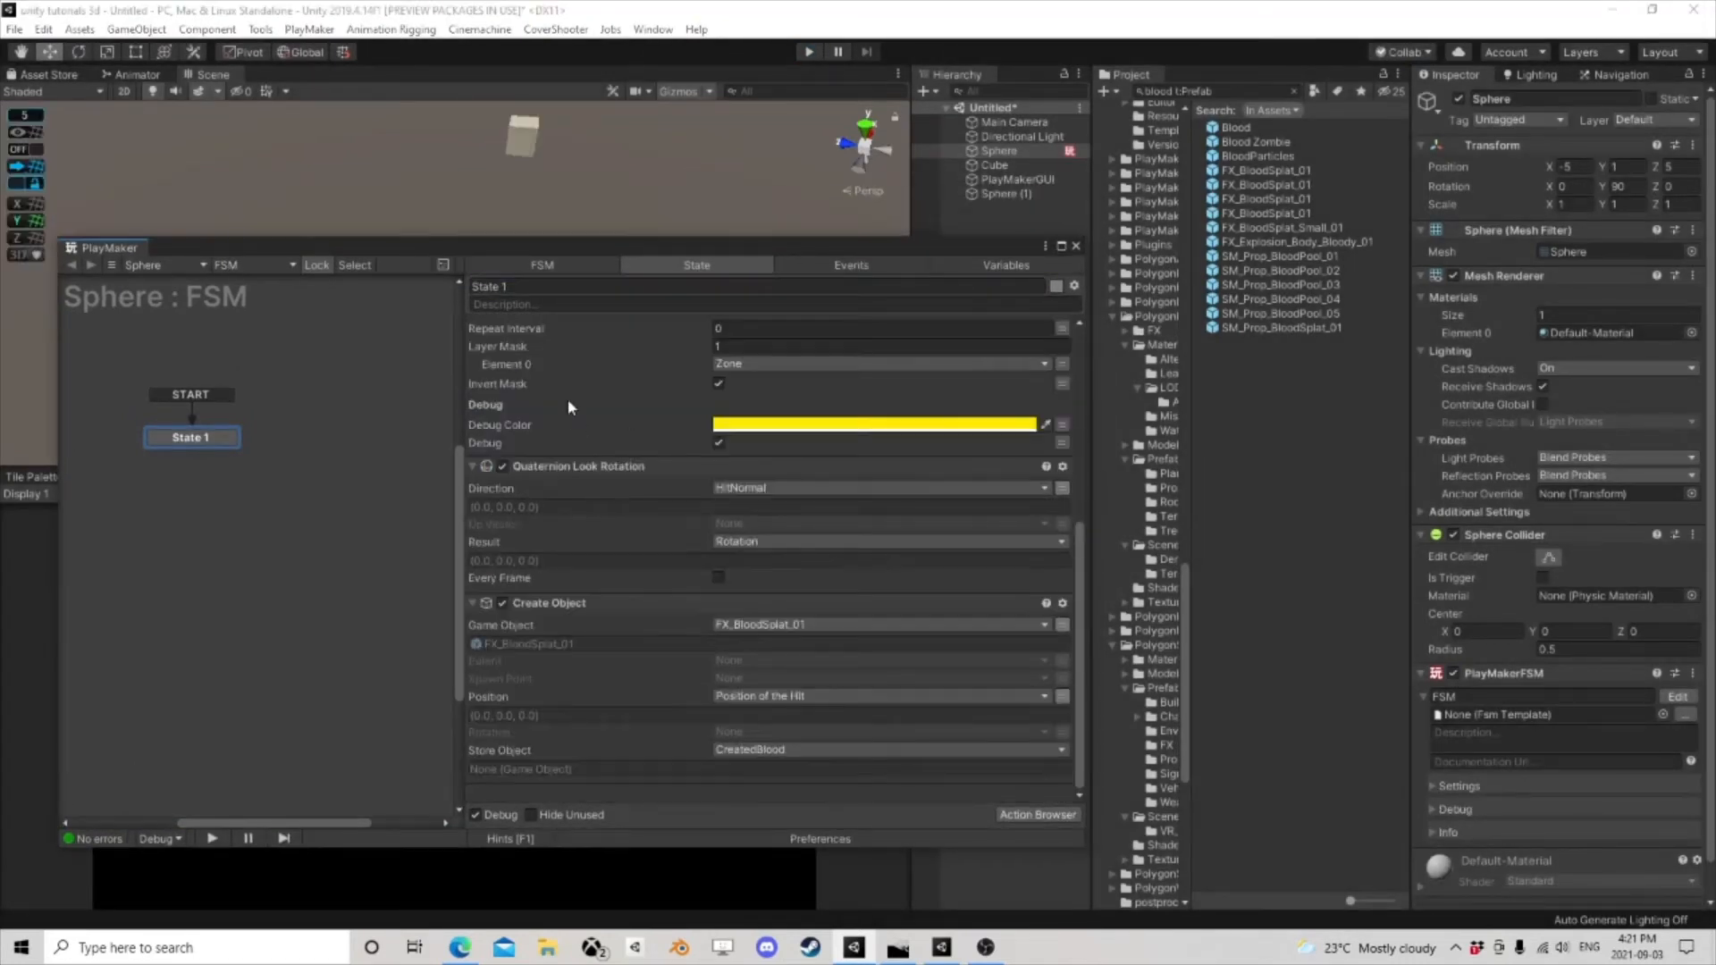
{"action": "left_click", "coordinate": [556, 467]}
{"action": "key", "text": "Delete"}
{"action": "left_click", "coordinate": [552, 604]}
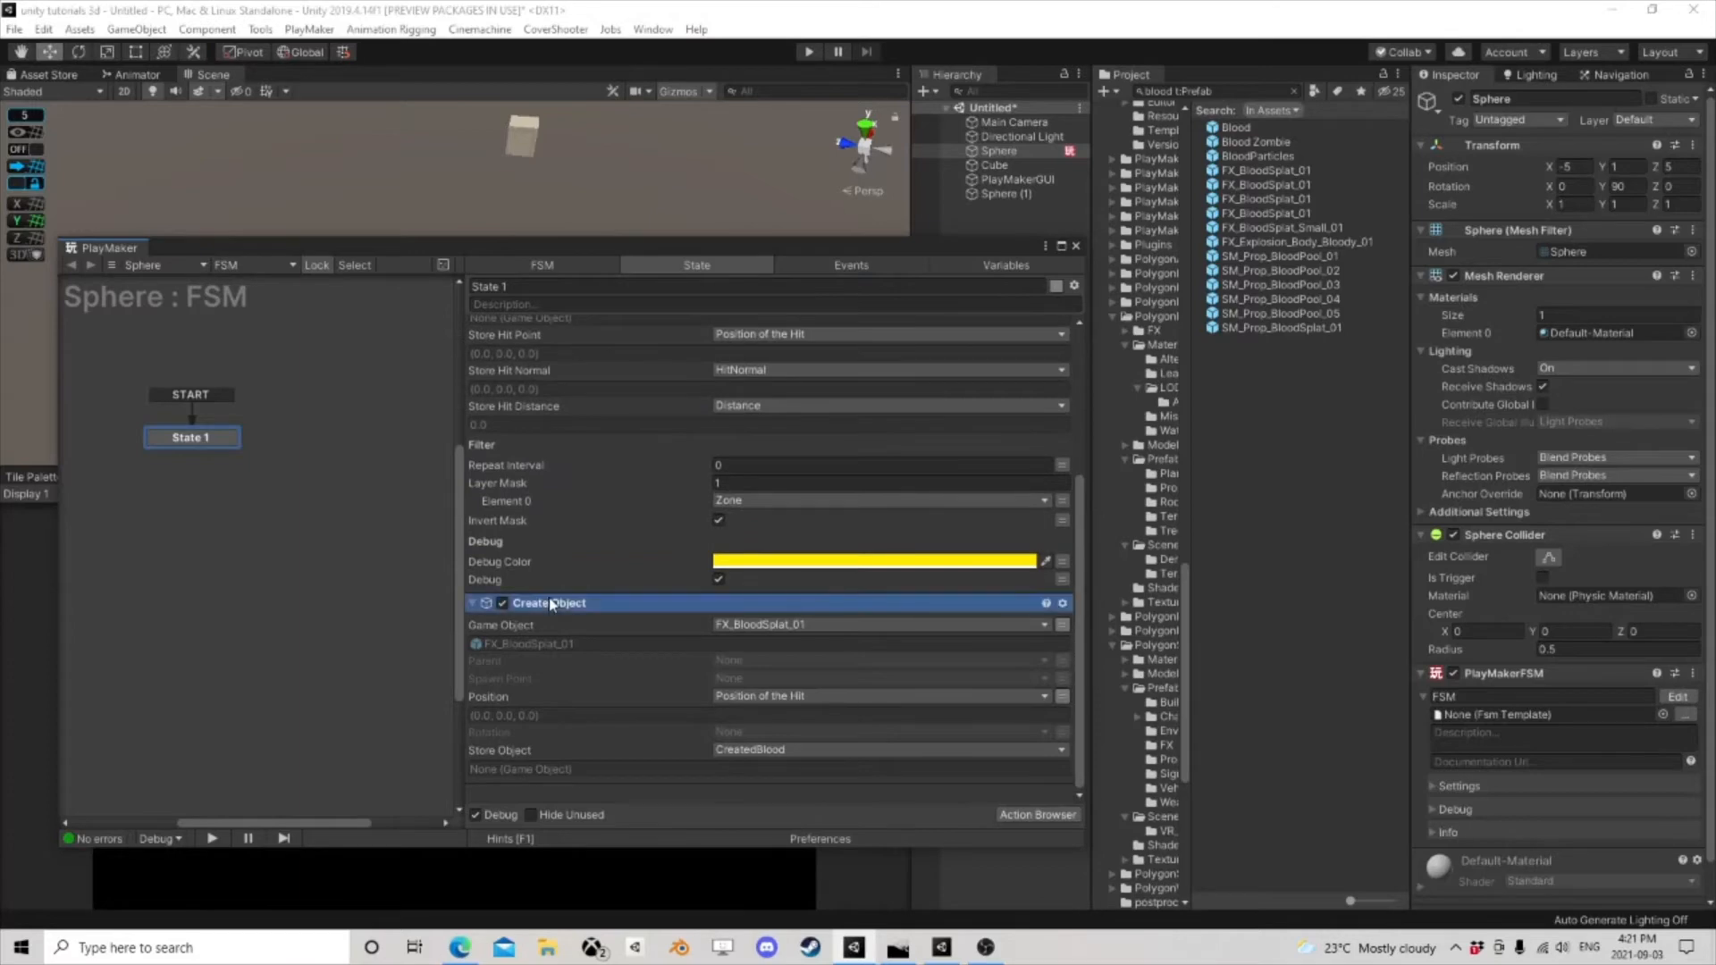
{"action": "scroll", "coordinate": [603, 506], "scroll_direction": "up", "scroll_amount": 4}
{"action": "left_click", "coordinate": [635, 330]}
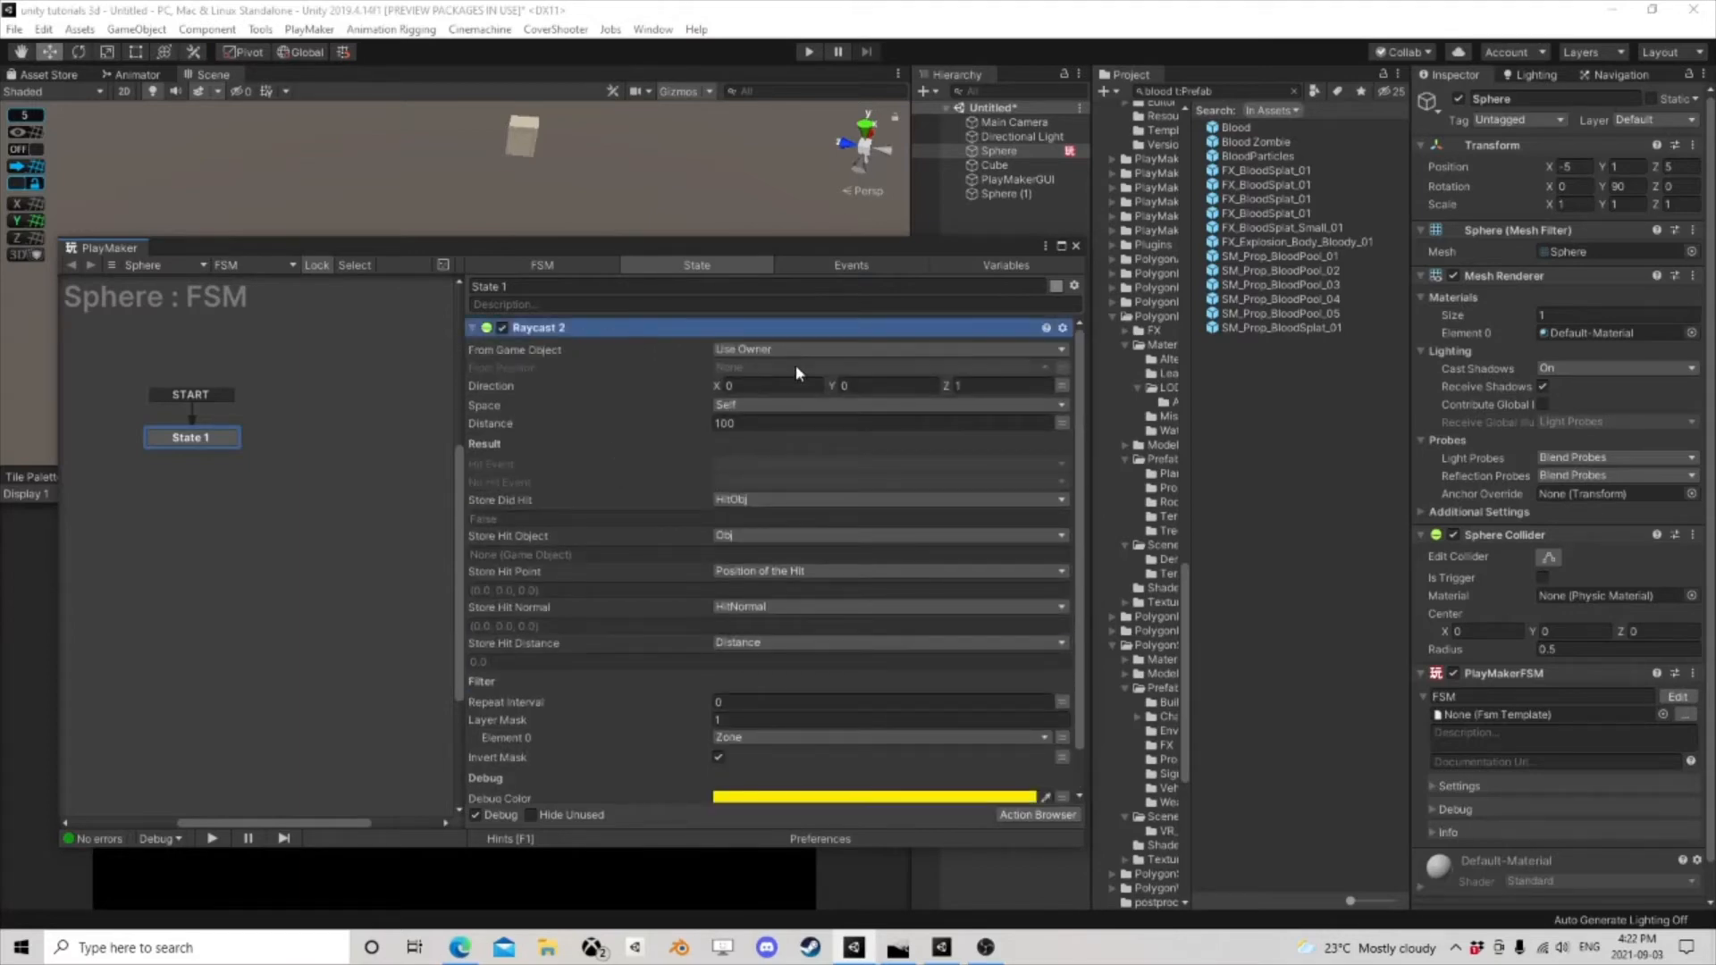
{"action": "key", "text": "Delete"}
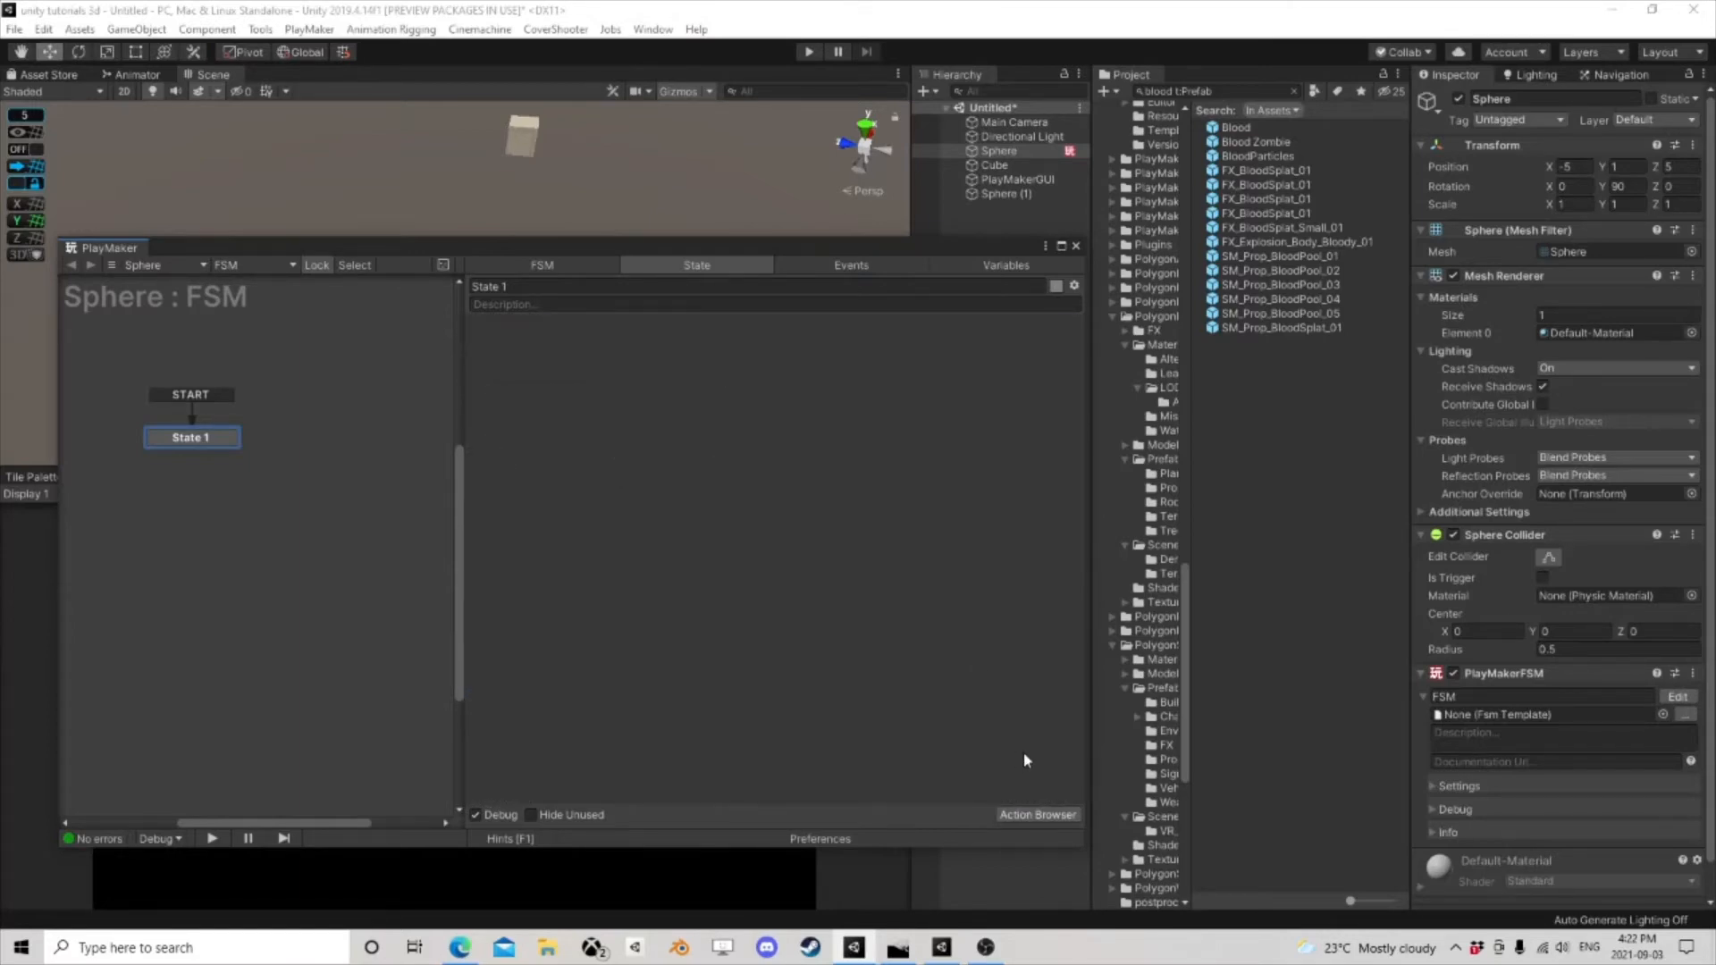
- Find the Raycast All physics action by searching for "raycast" and add it to State 1
{"action": "left_click", "coordinate": [1033, 816]}
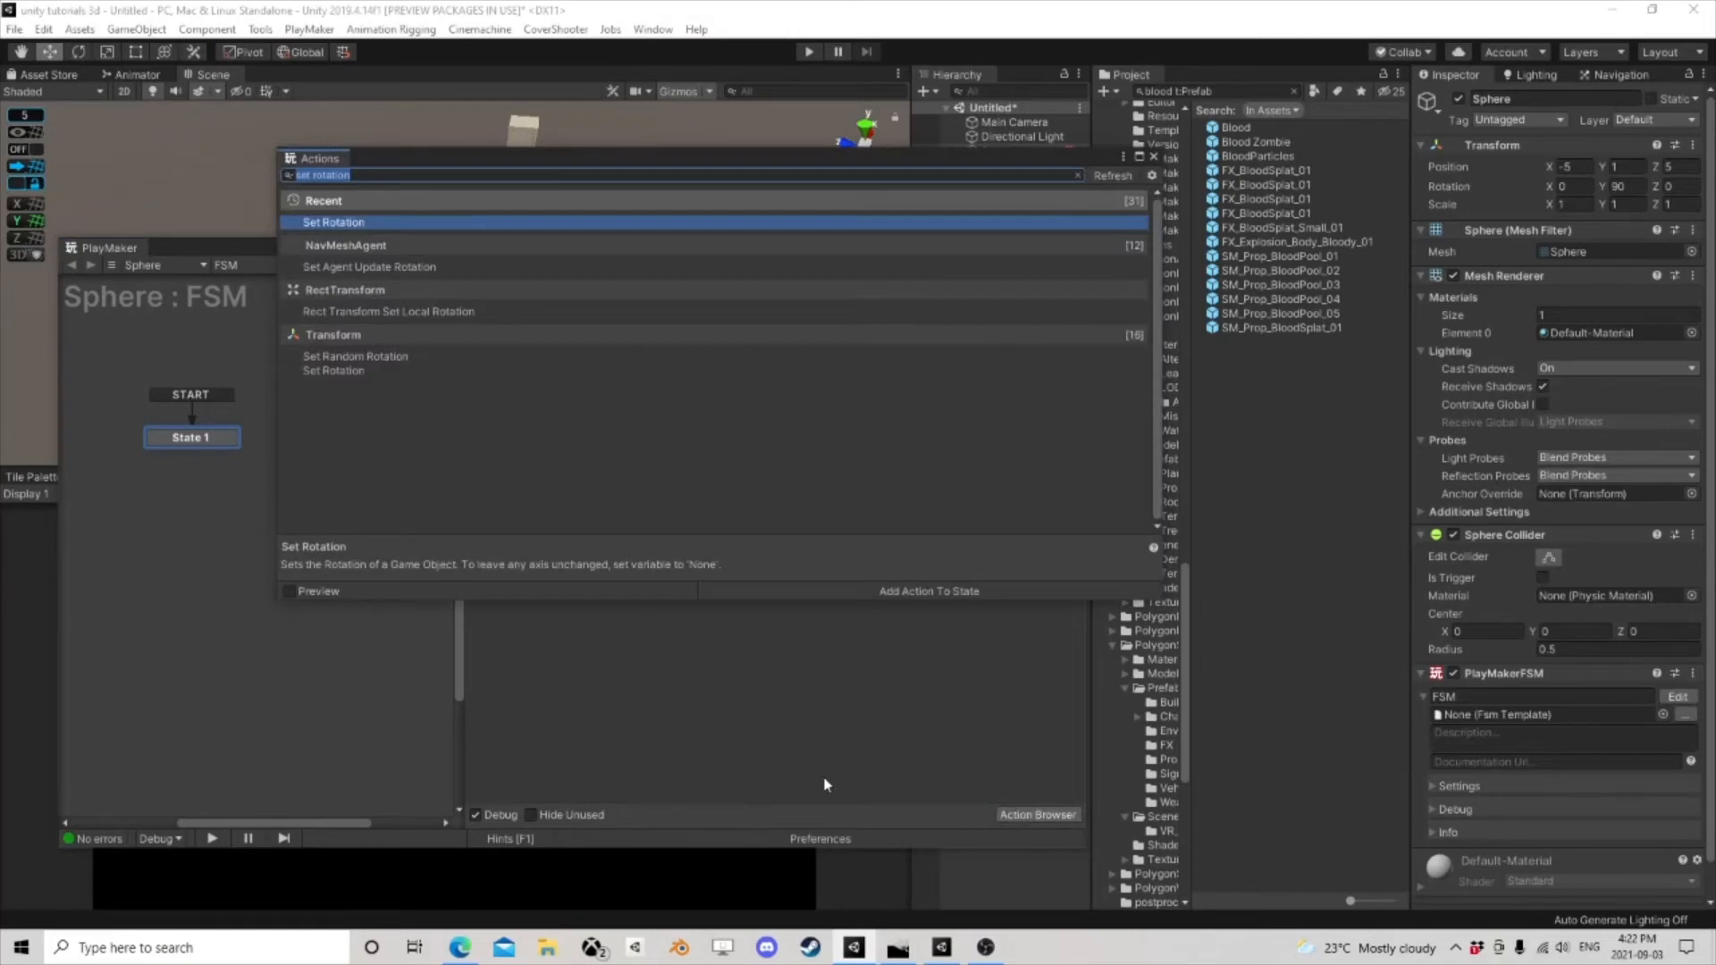
{"action": "type", "text": "ray"}
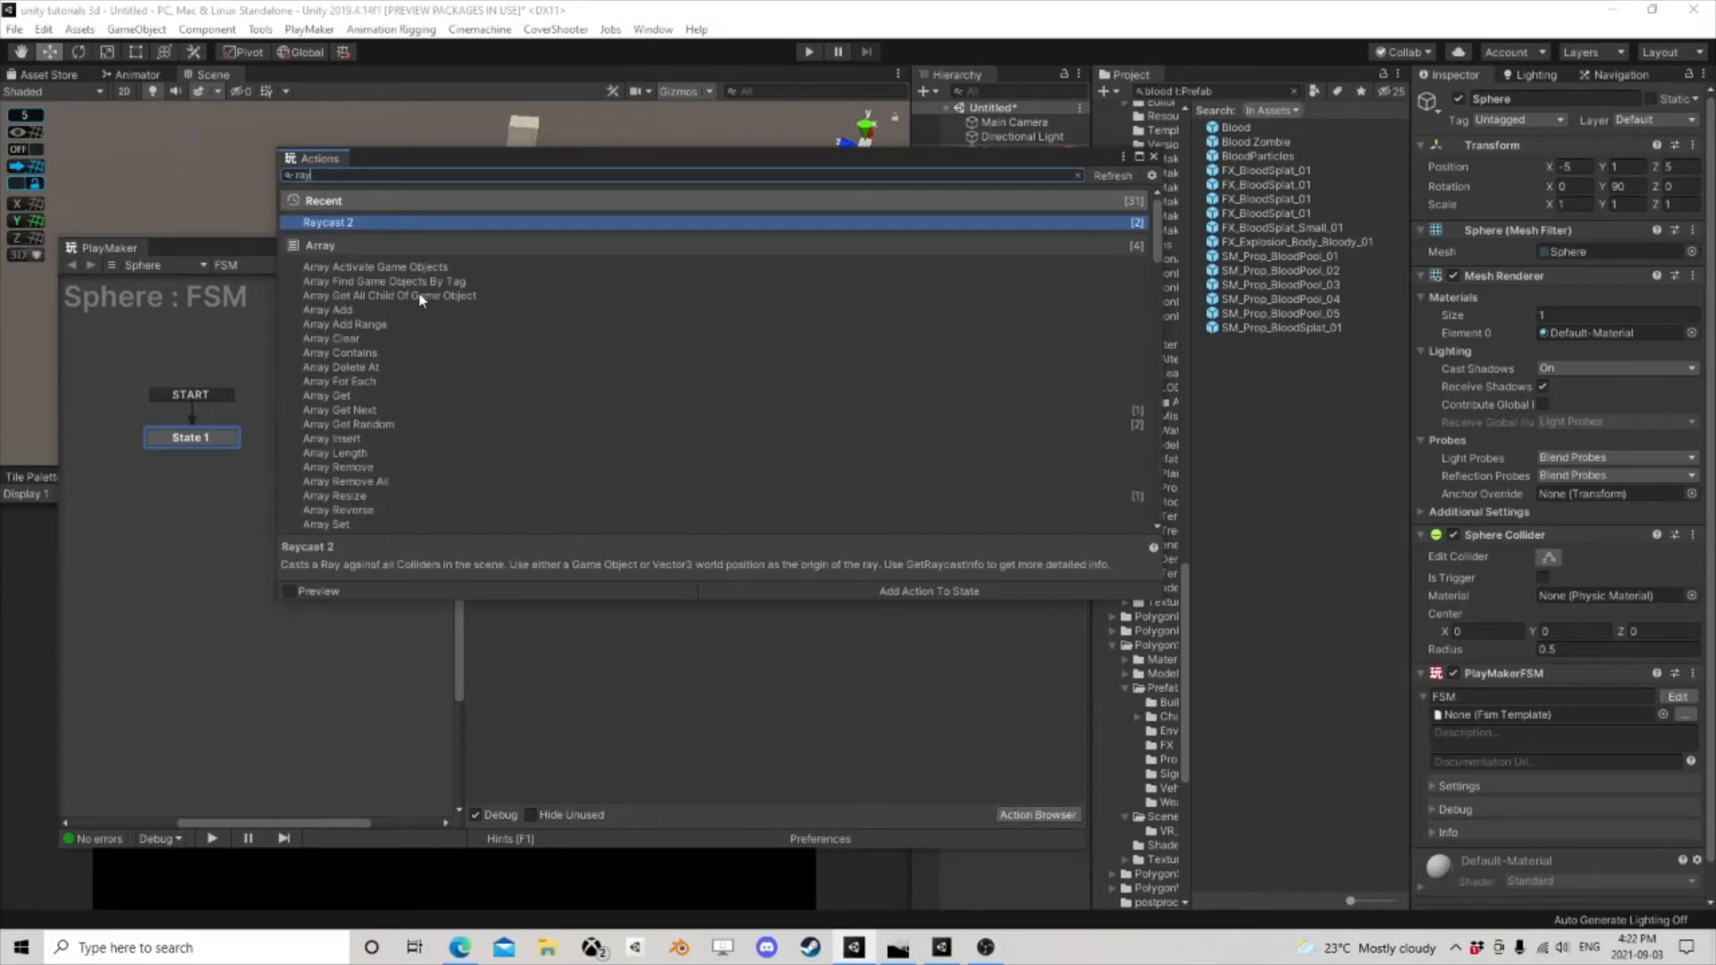
{"action": "type", "text": "cast"}
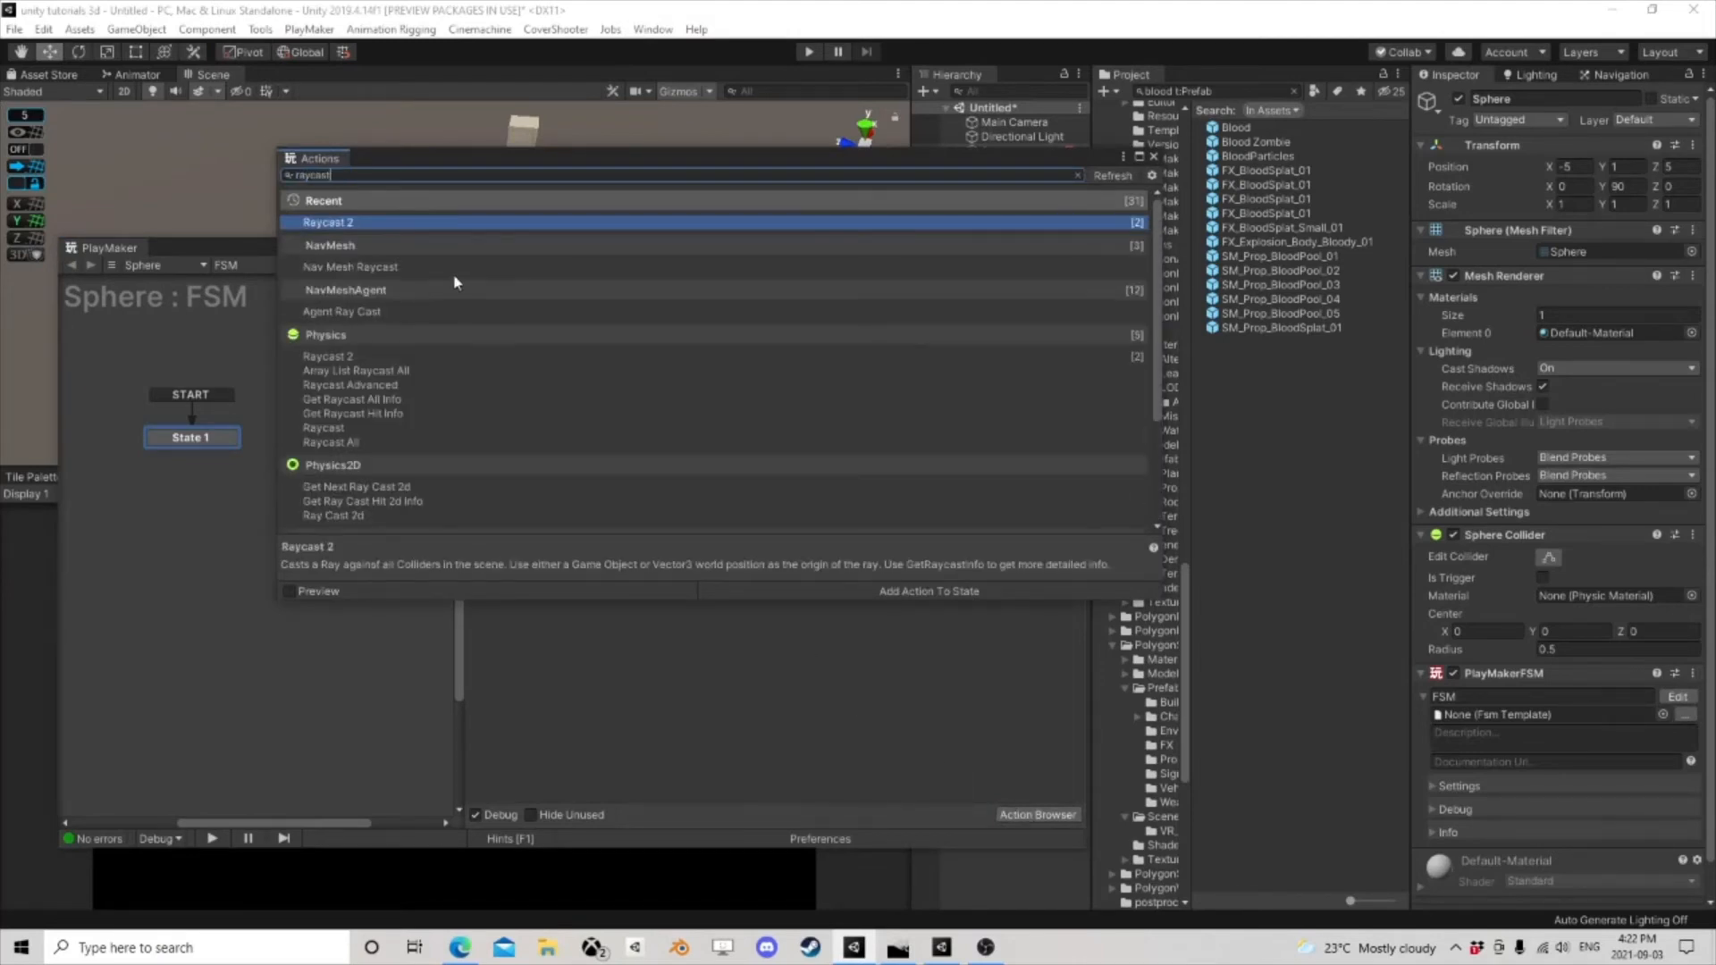
{"action": "double_click", "coordinate": [354, 444]}
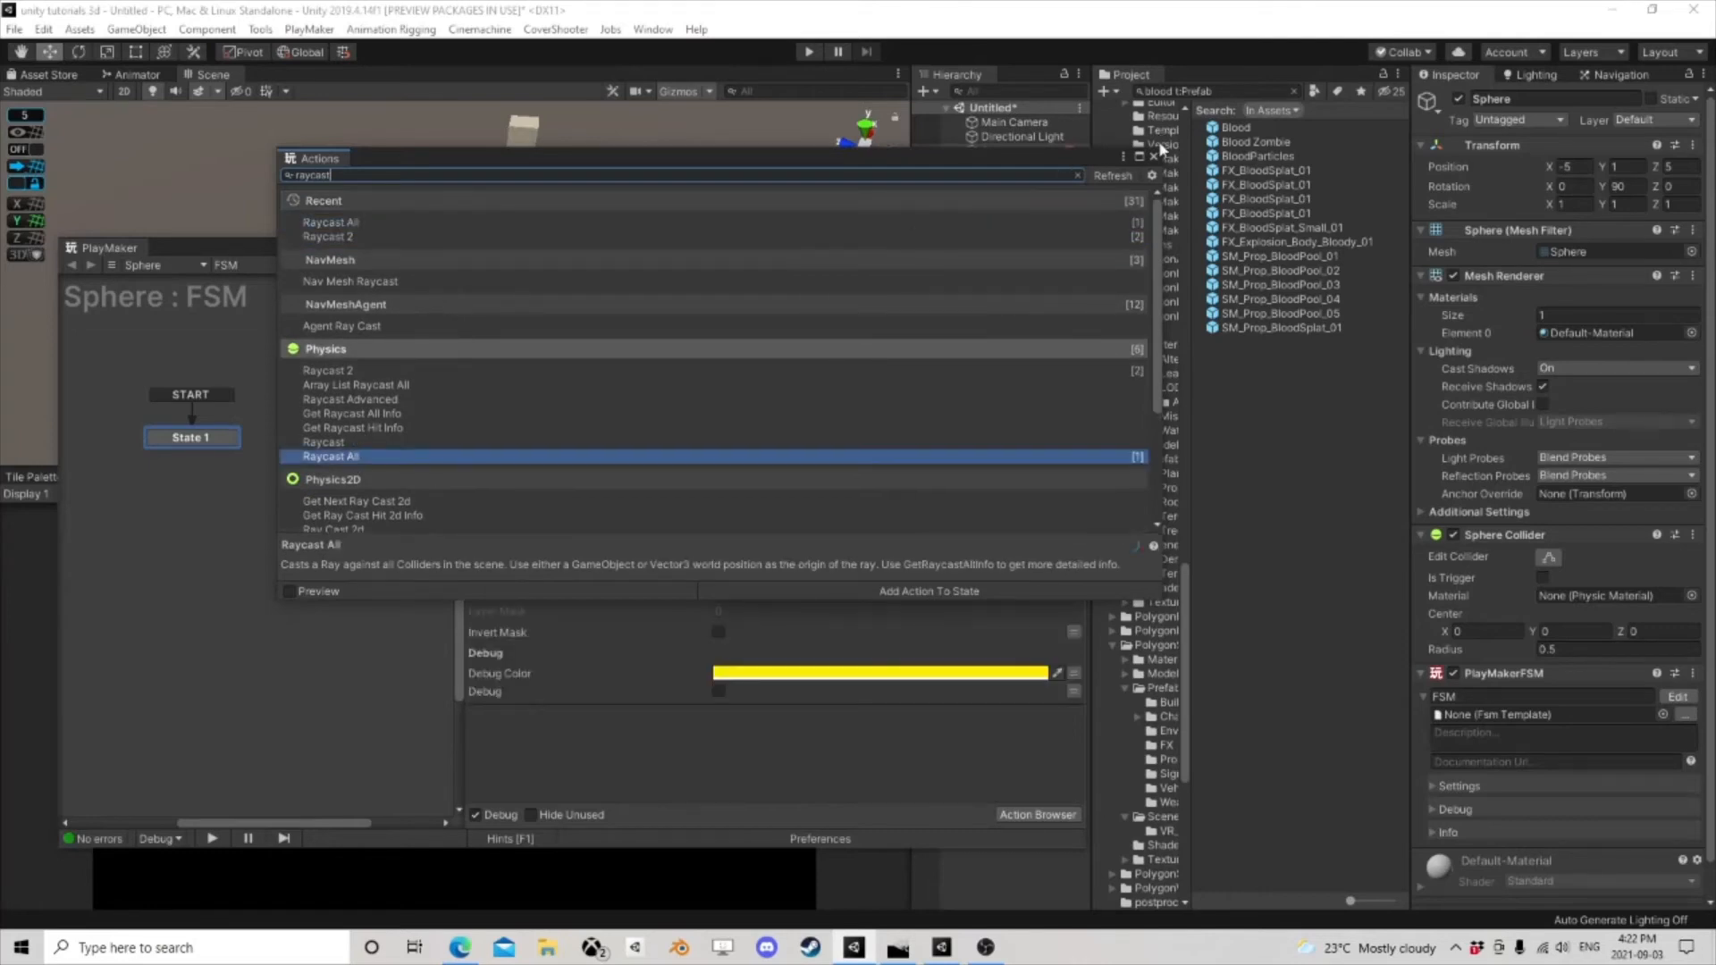
{"action": "left_click", "coordinate": [1154, 156]}
- Set the Raycast All direction to X 0, Y 0, Z 1 so the ray points from the Sphere through the cube
{"action": "left_click_drag", "start_coordinate": [769, 251], "coordinate": [373, 323]}
{"action": "left_click_drag", "start_coordinate": [858, 205], "coordinate": [571, 250], "text": "alt"}
{"action": "middle_click_drag", "start_coordinate": [571, 250], "coordinate": [499, 225]}
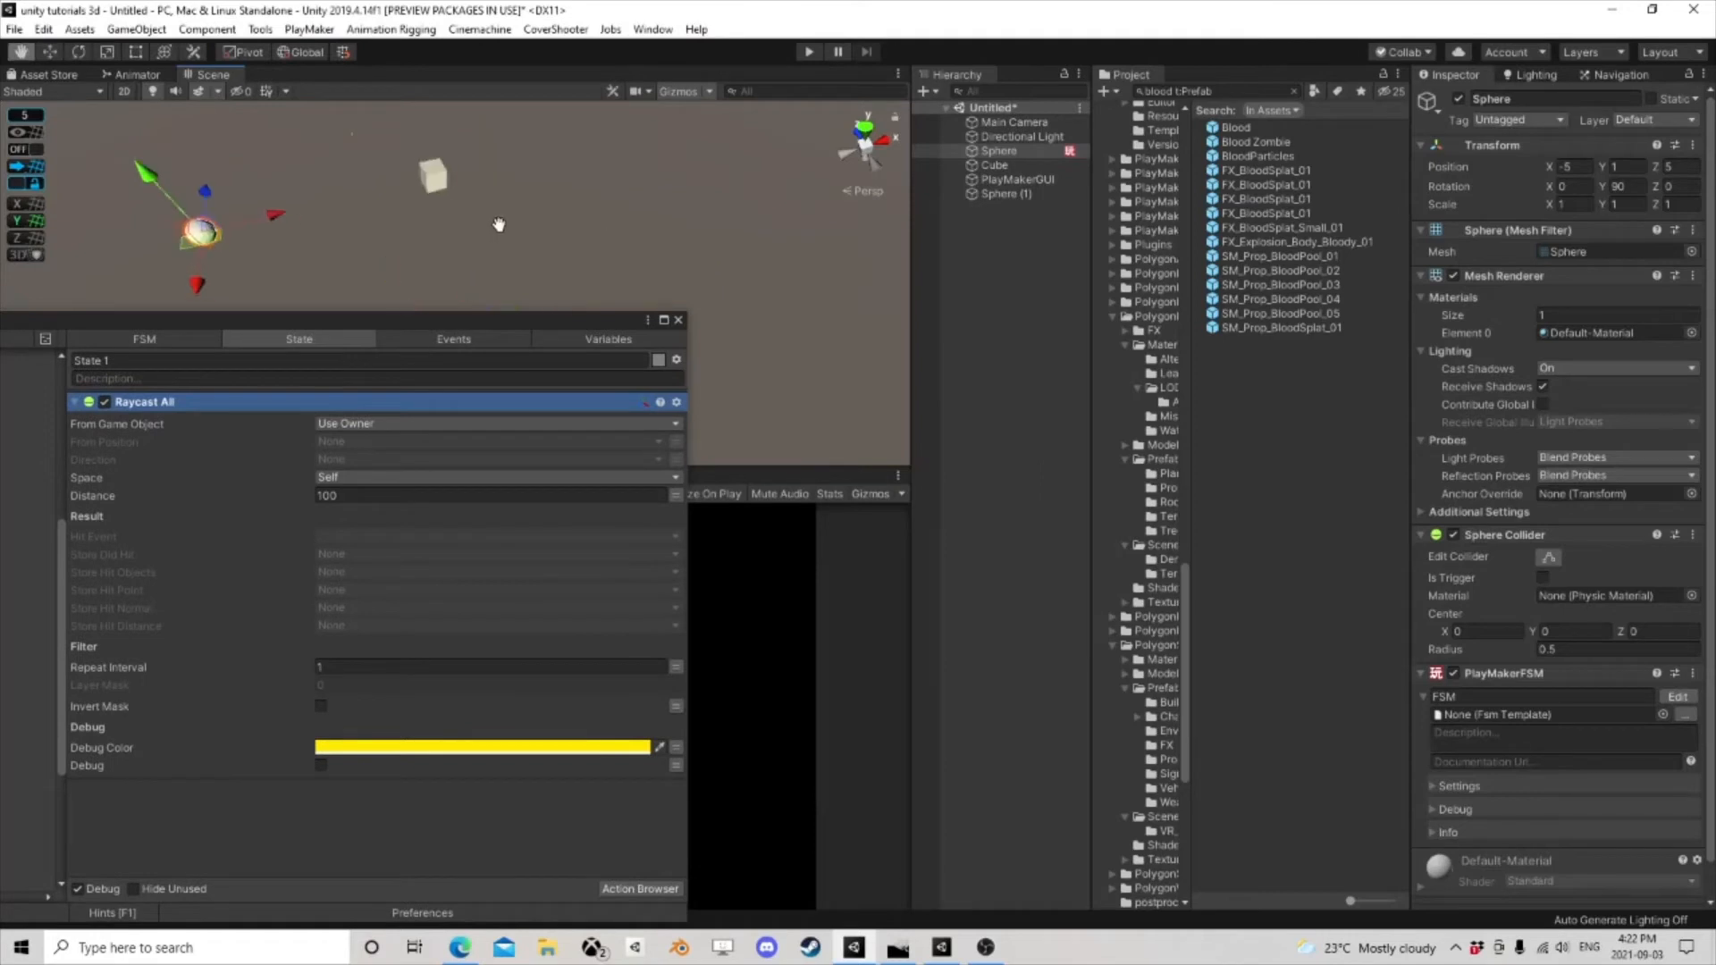
{"action": "scroll", "coordinate": [514, 231], "scroll_direction": "up", "scroll_amount": 3}
{"action": "left_click_drag", "start_coordinate": [590, 238], "coordinate": [532, 231], "text": "alt"}
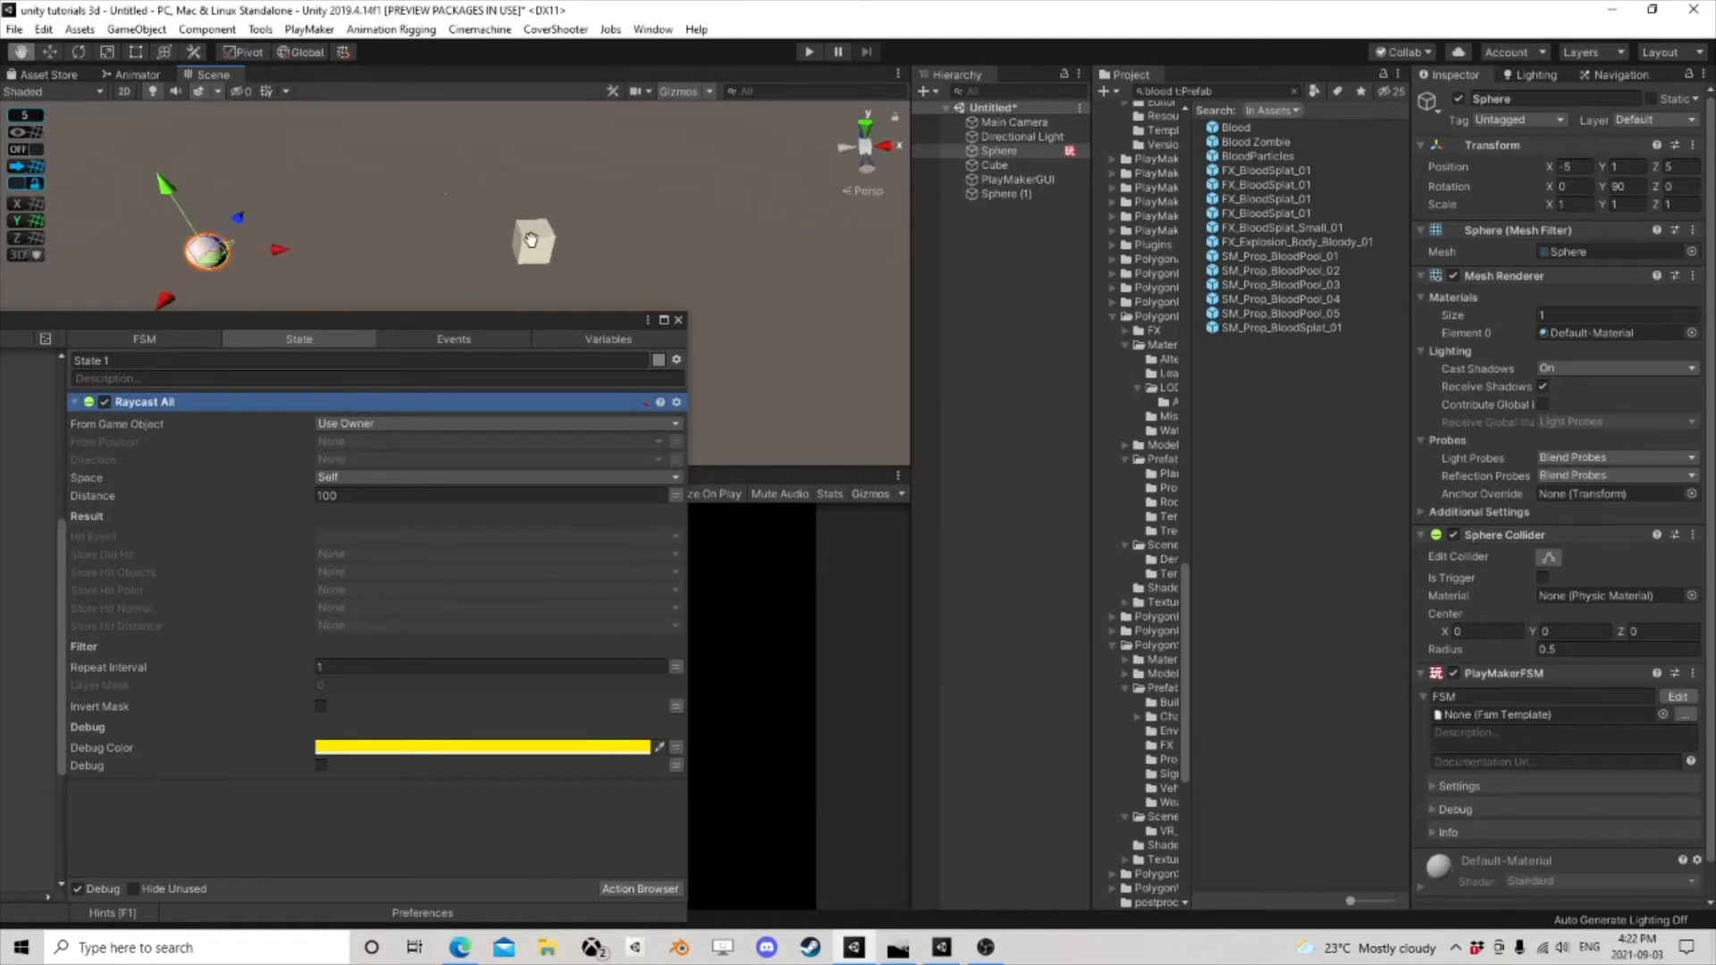
{"action": "middle_click_drag", "start_coordinate": [531, 239], "coordinate": [607, 270]}
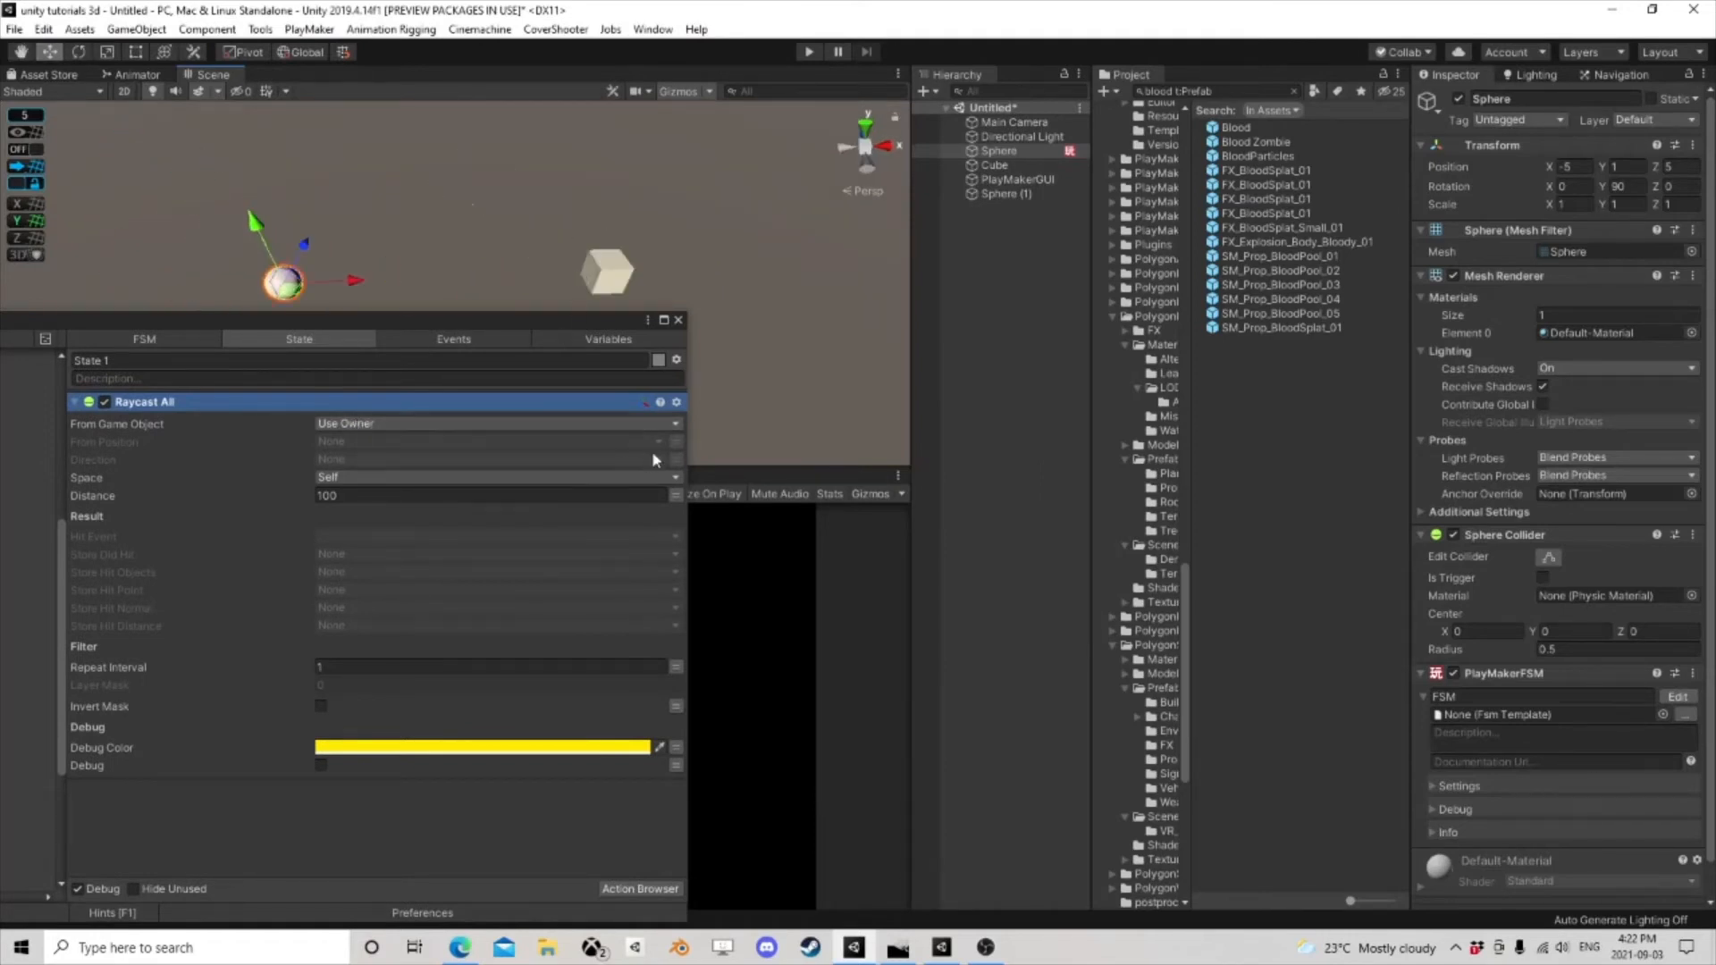
{"action": "left_click", "coordinate": [676, 459]}
{"action": "left_click", "coordinate": [615, 459]}
{"action": "type", "text": "1"}
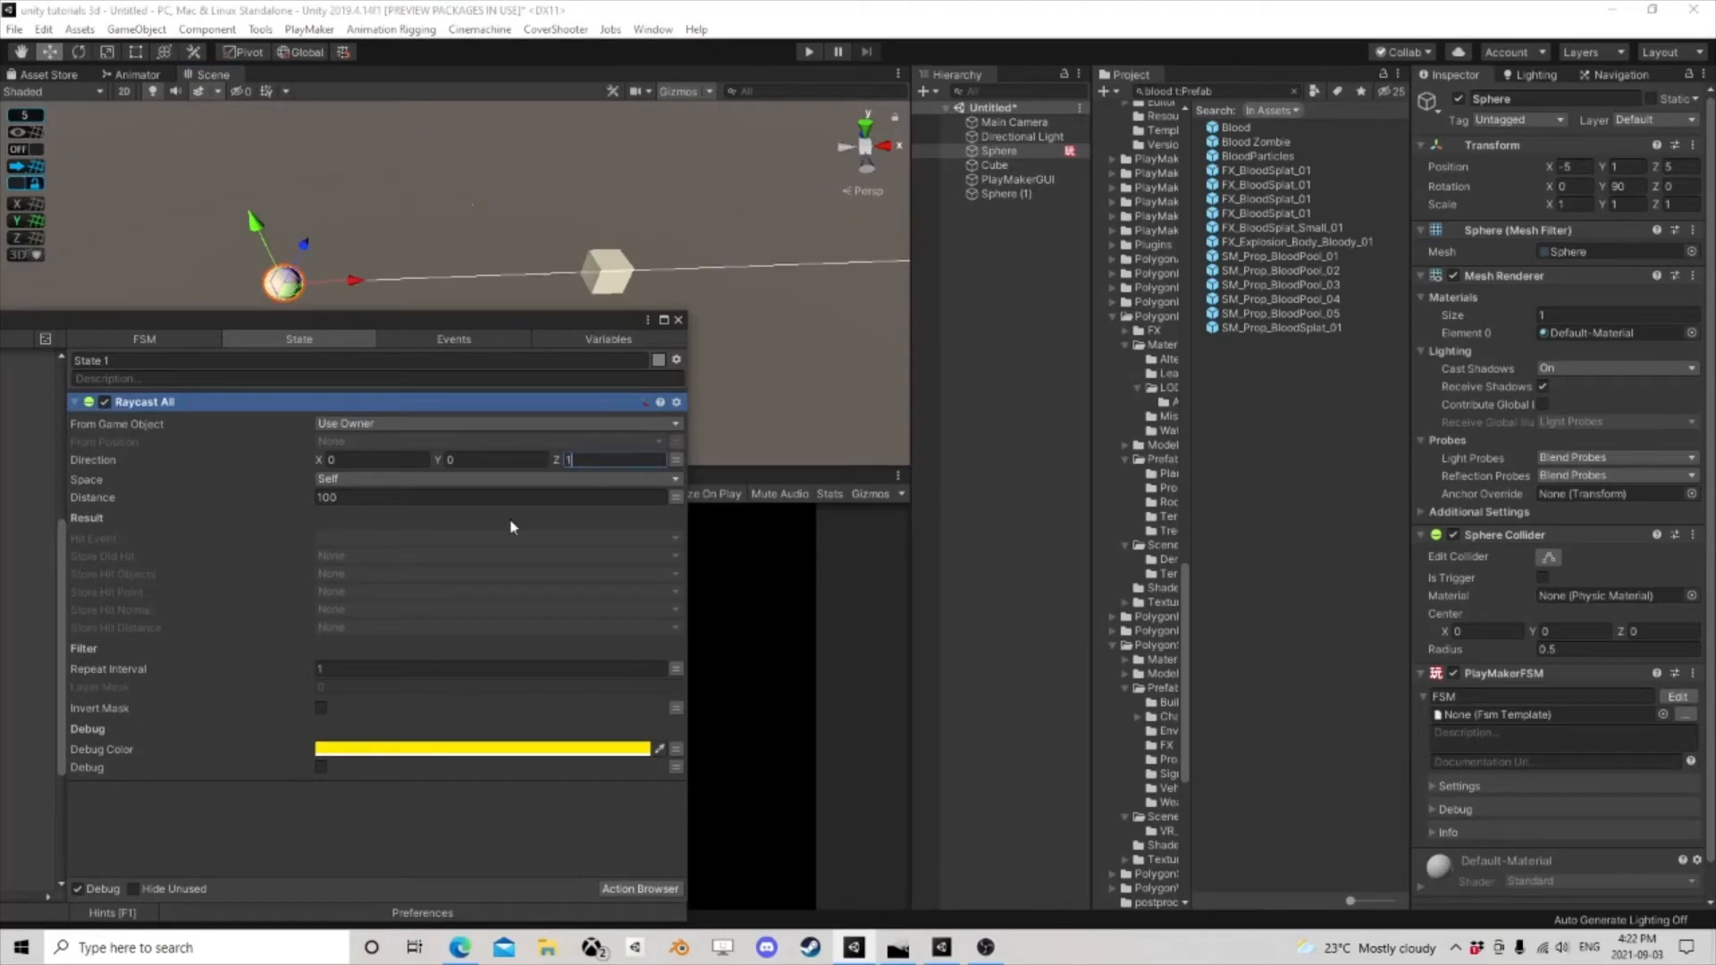
{"action": "left_click_drag", "start_coordinate": [655, 263], "coordinate": [501, 299], "text": "alt"}
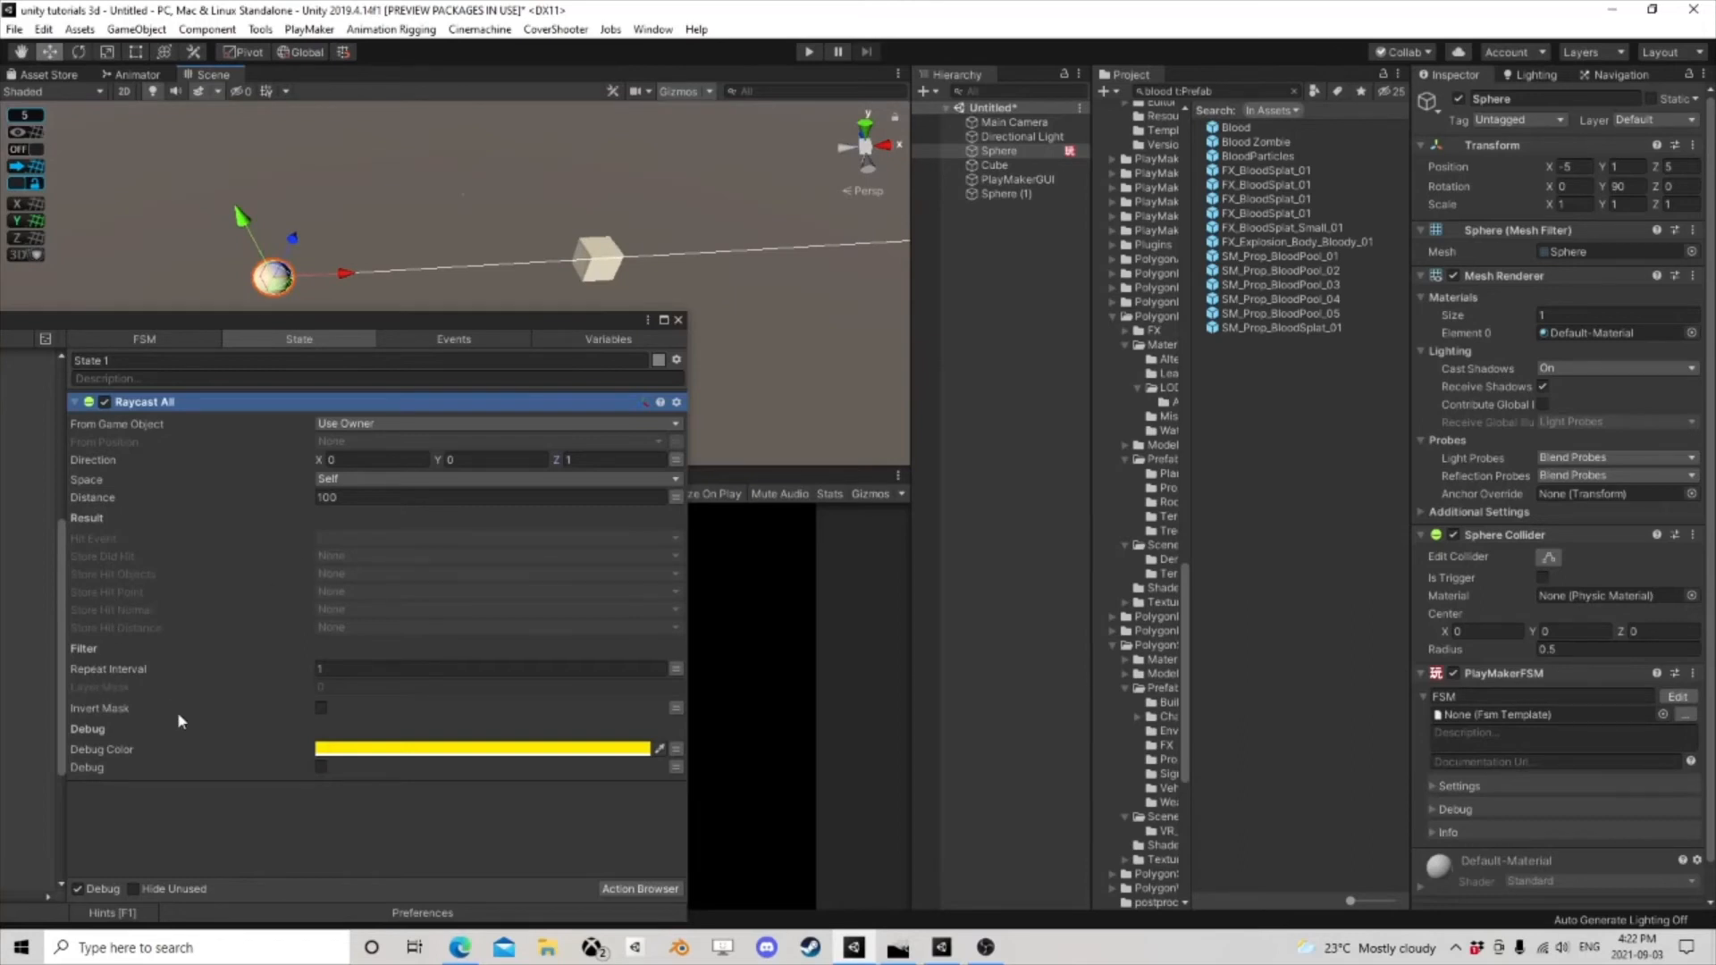
{"action": "left_click", "coordinate": [321, 708]}
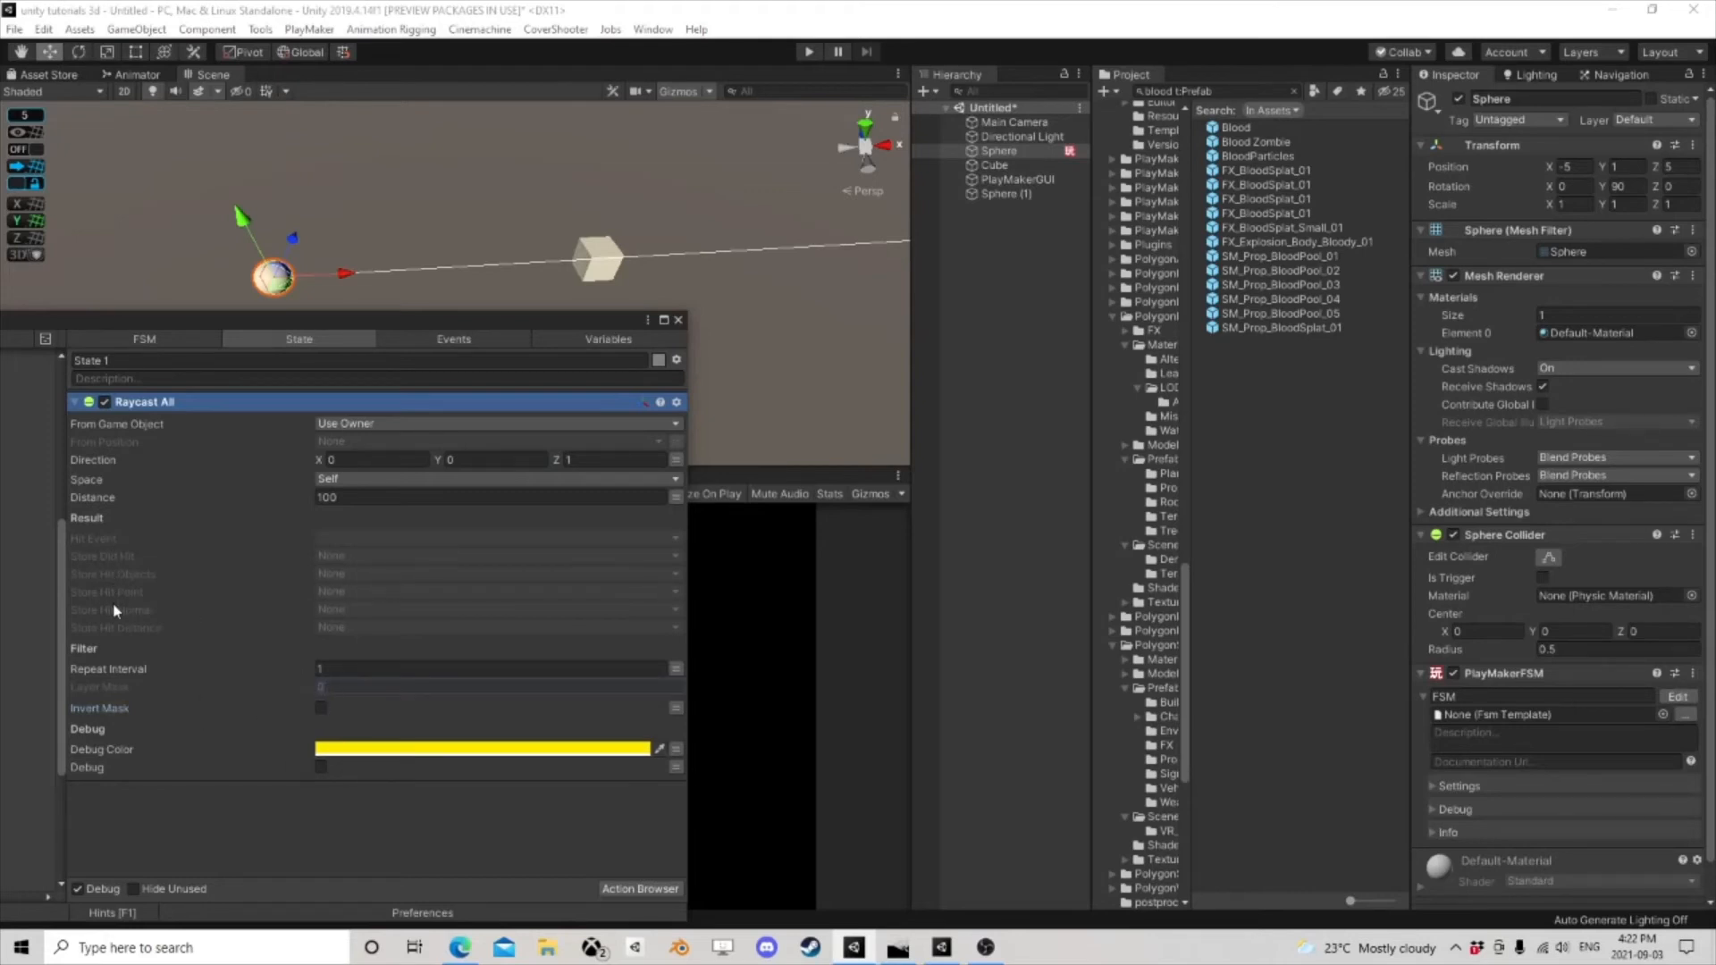
- Create an Array variable named Hit in the Sphere's FSM and set its array type to GameObject
{"action": "left_click", "coordinate": [337, 591]}
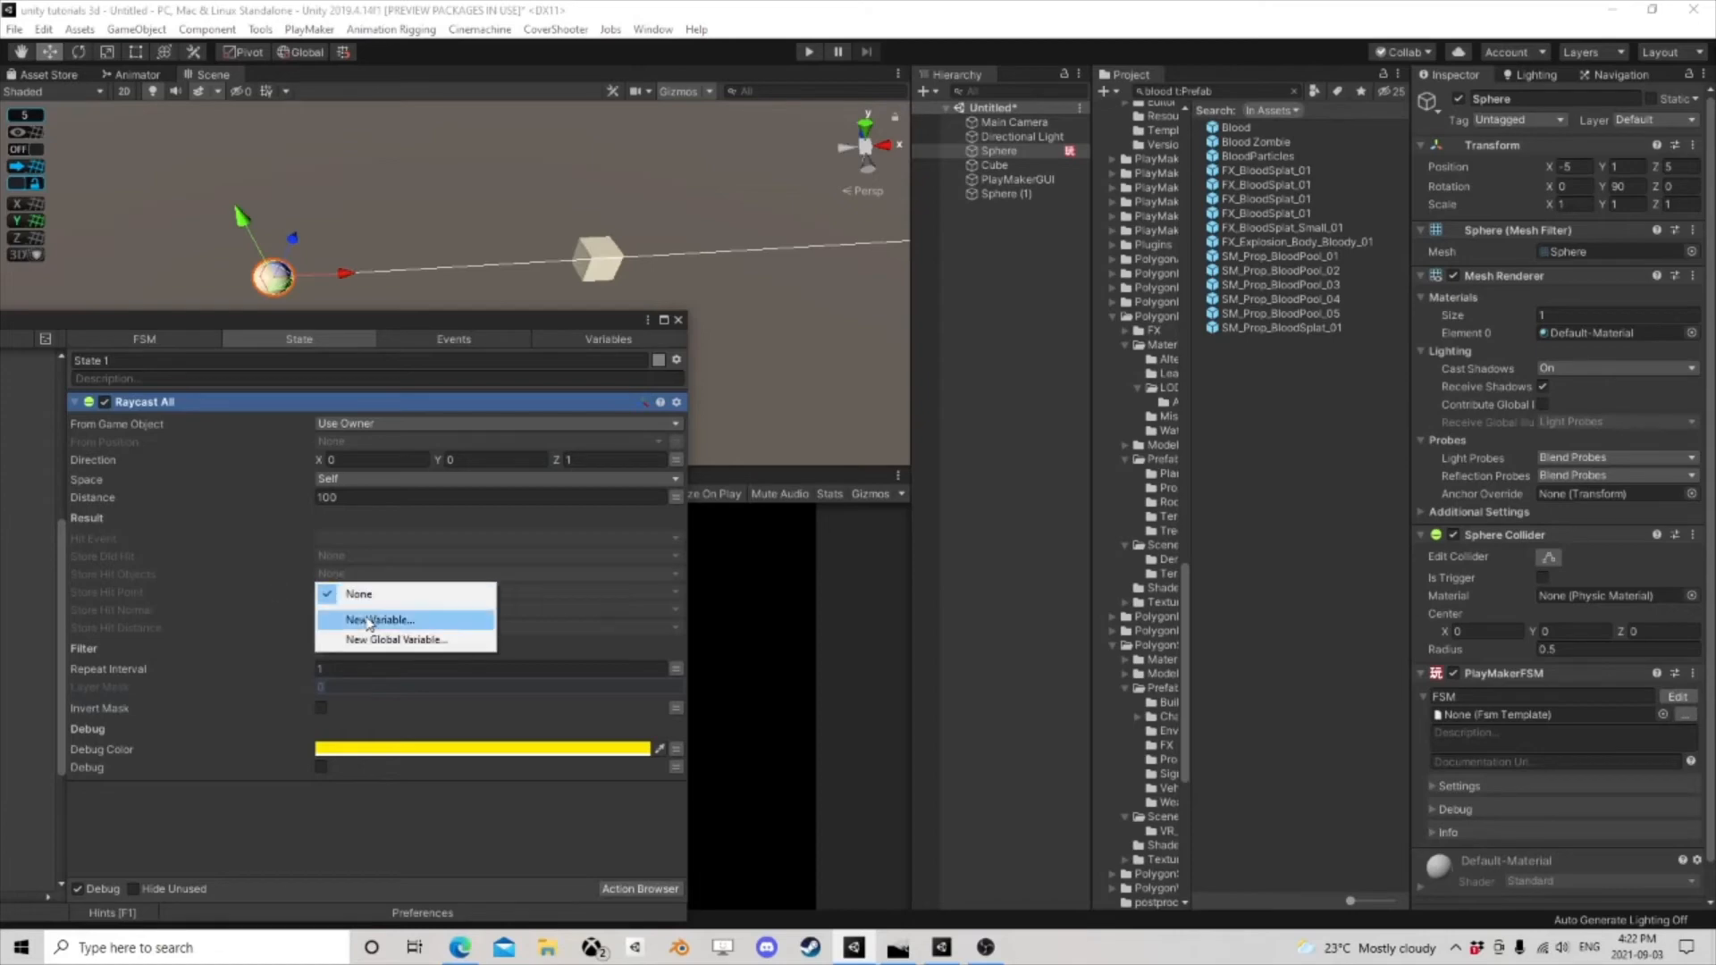
{"action": "left_click", "coordinate": [371, 620]}
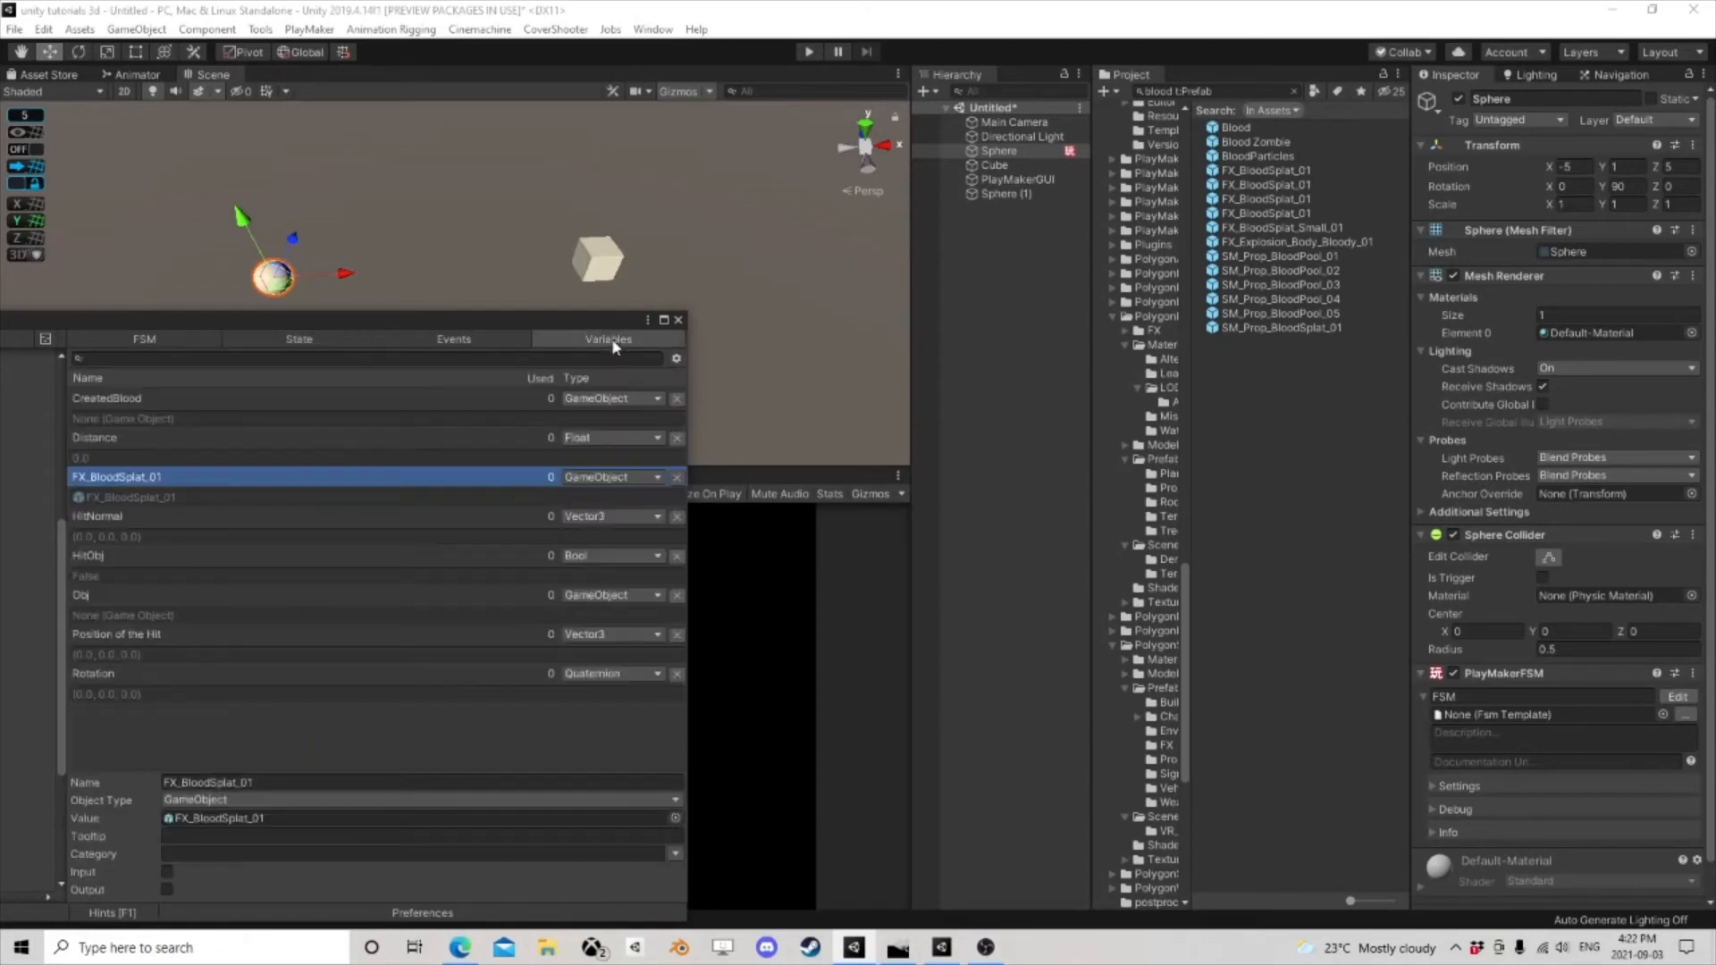
{"action": "left_click", "coordinate": [243, 767]}
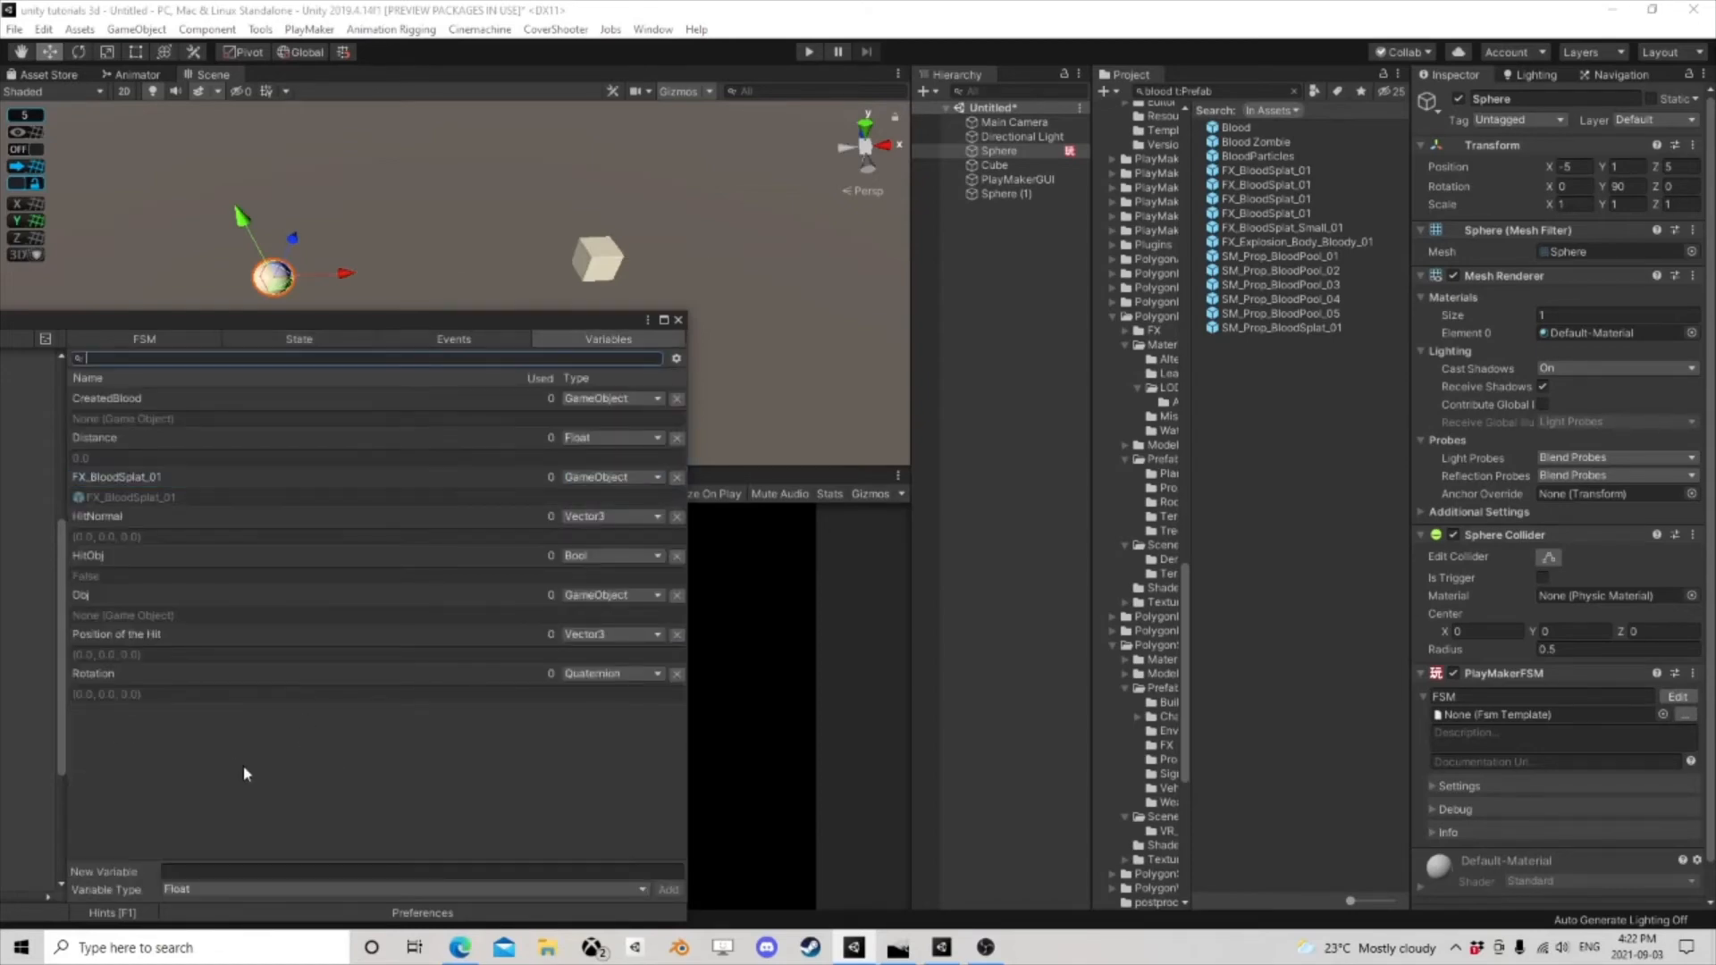
{"action": "left_click", "coordinate": [231, 889]}
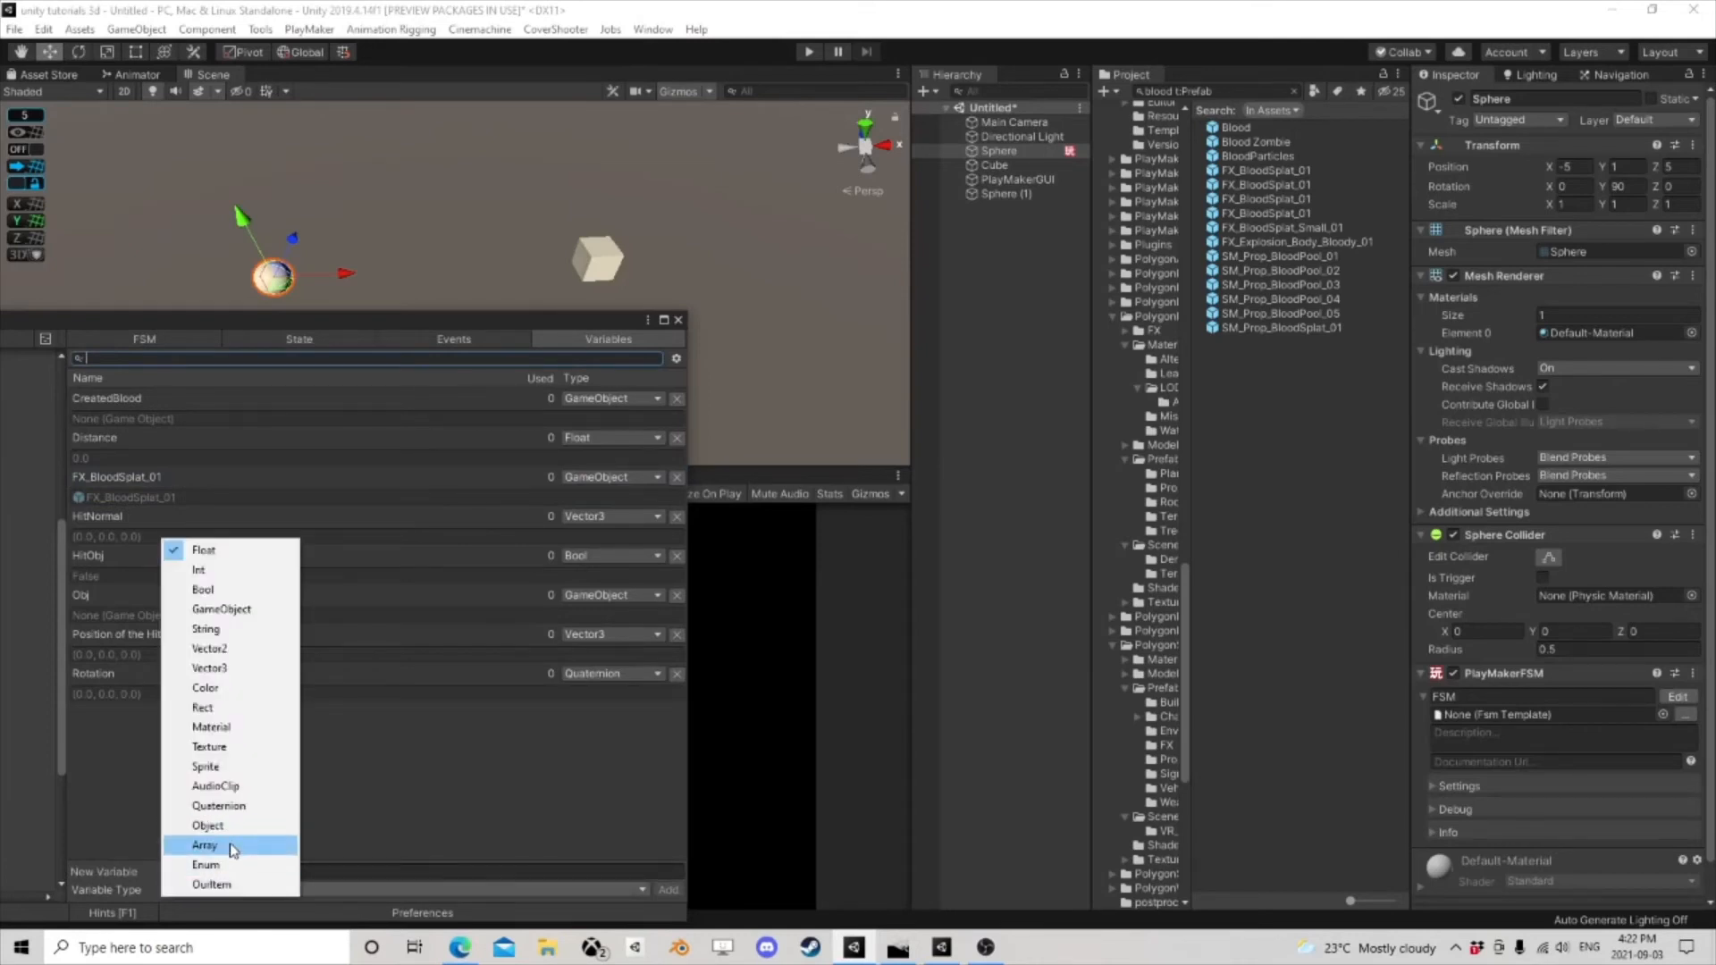
{"action": "left_click", "coordinate": [238, 863]}
{"action": "left_click", "coordinate": [239, 872]}
{"action": "type", "text": "Hit"}
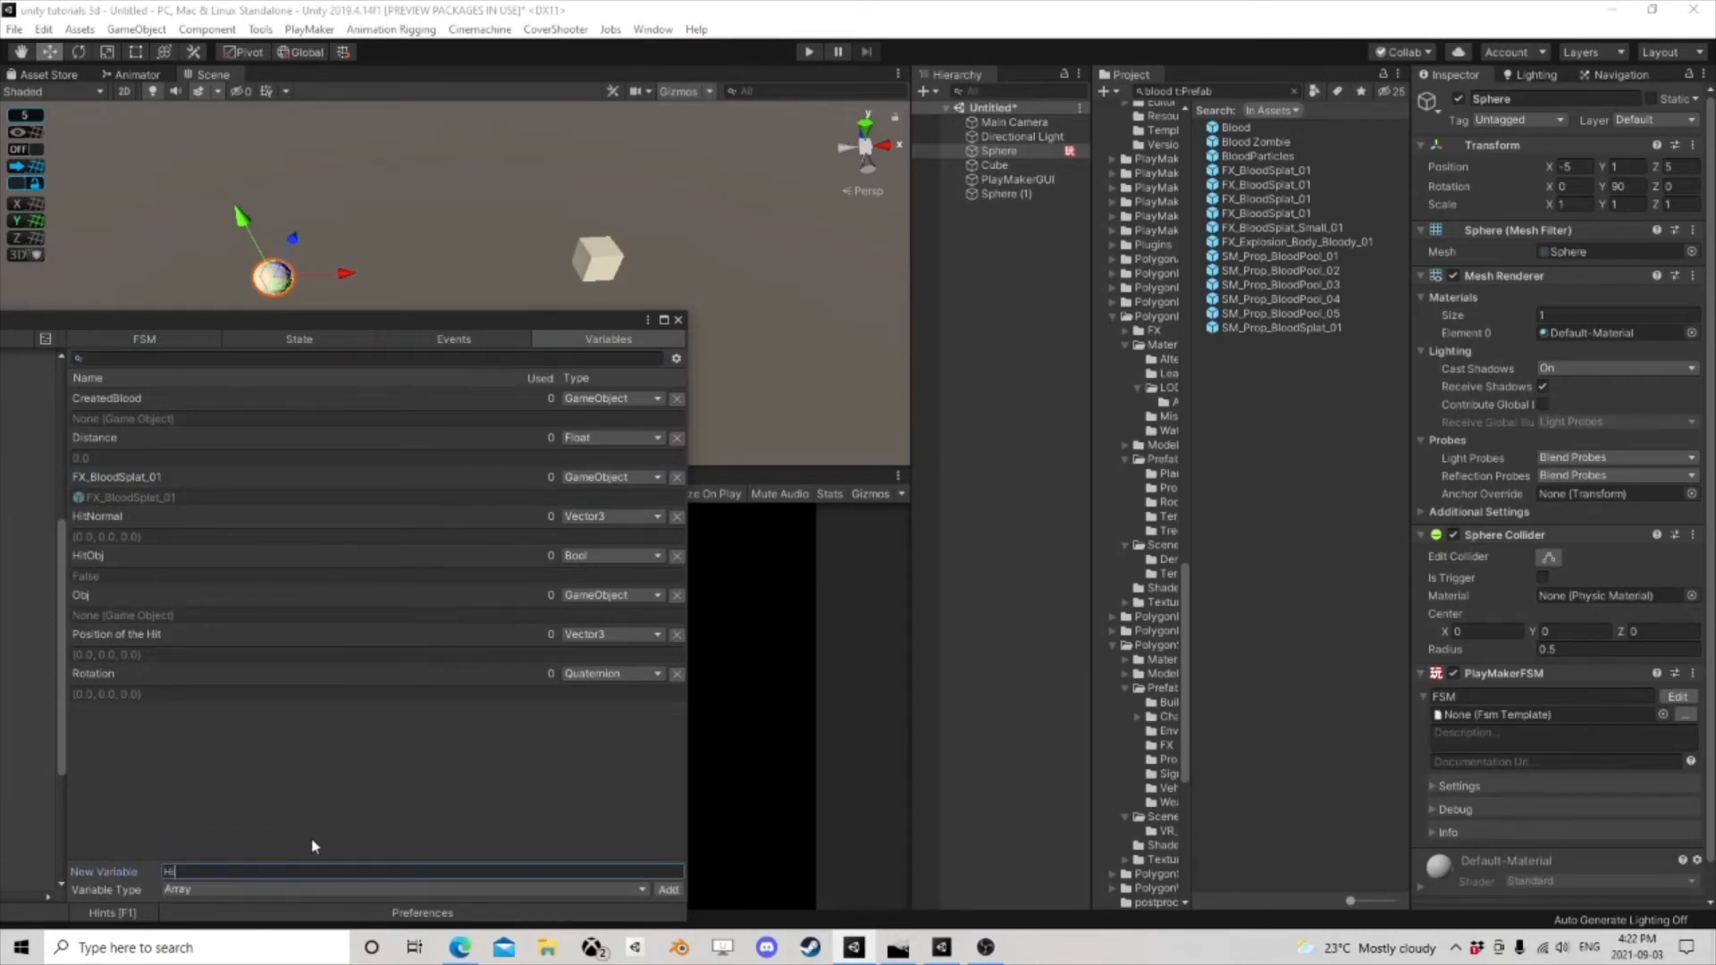
{"action": "key", "text": "Return"}
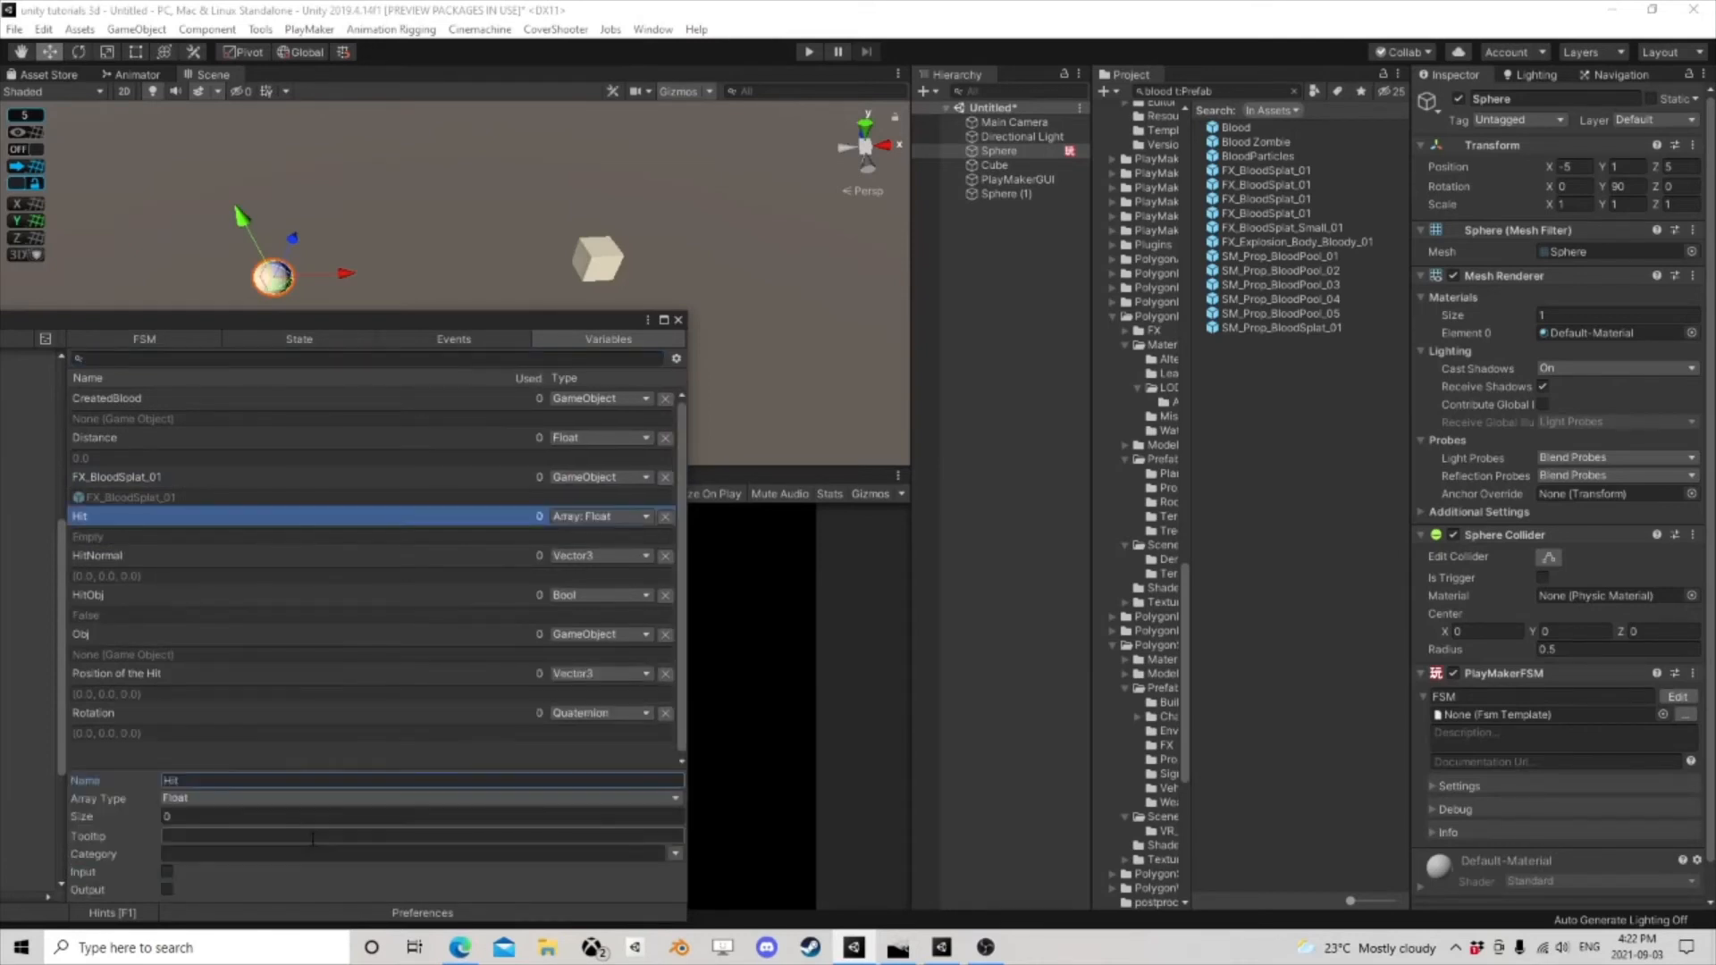
{"action": "left_click", "coordinate": [227, 798]}
{"action": "left_click", "coordinate": [337, 525]}
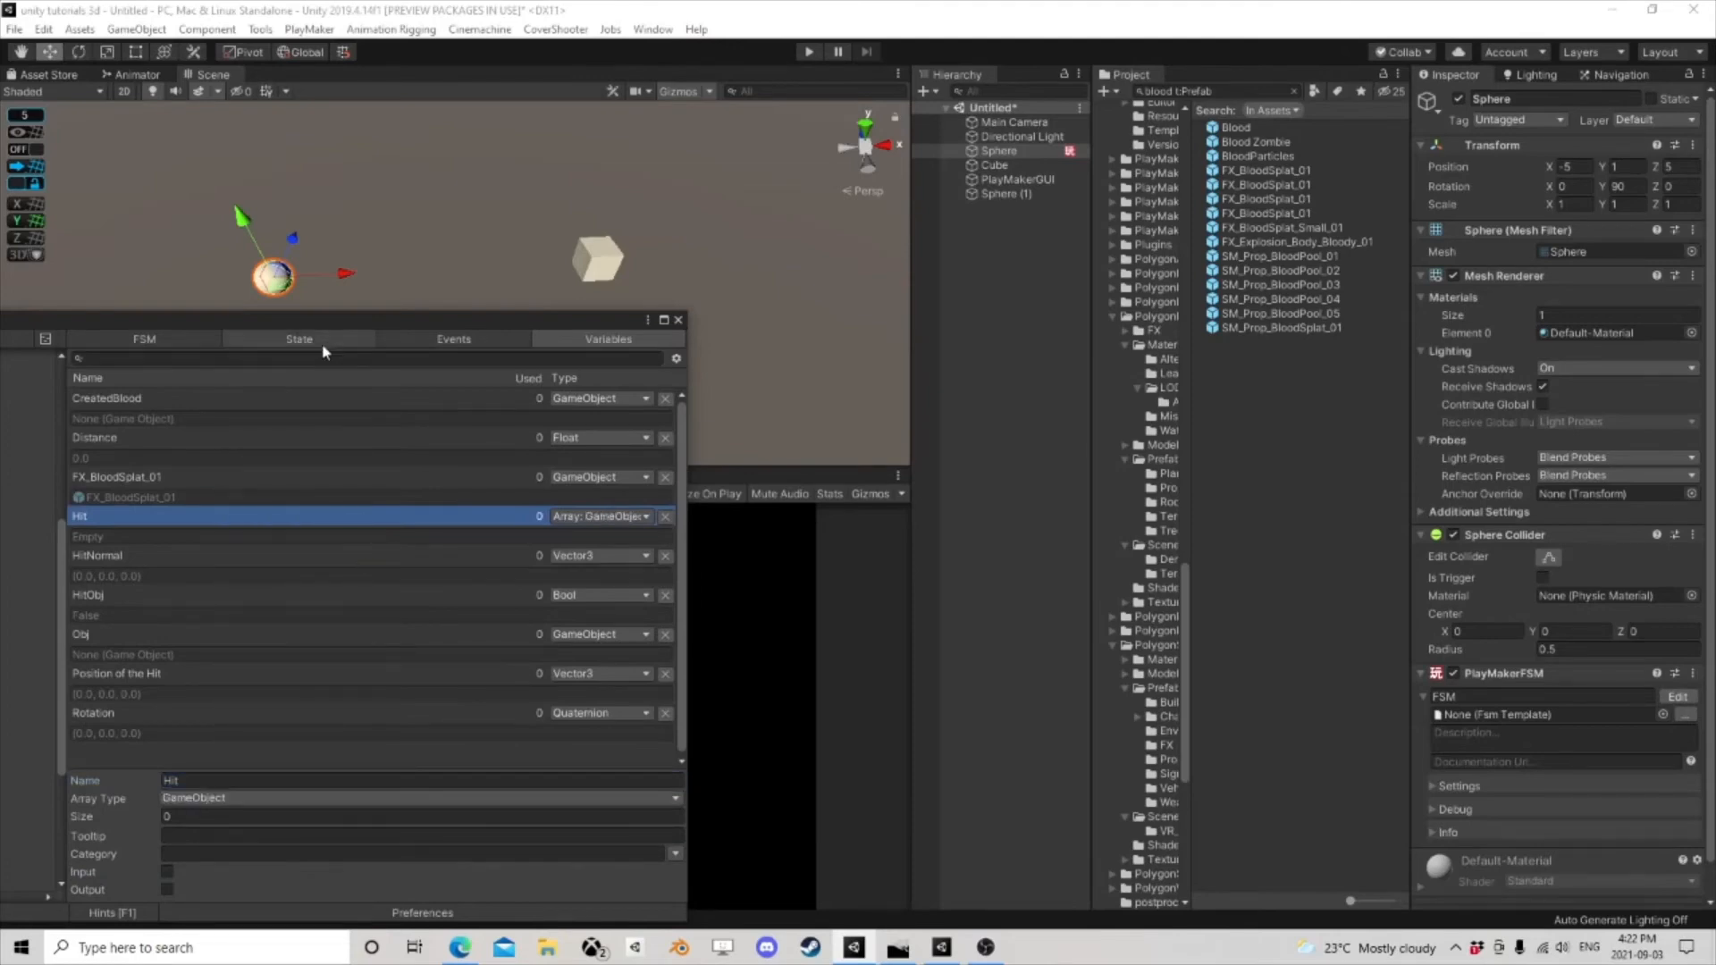
- Store the Raycast All hit objects in the Hit array variable
{"action": "left_click", "coordinate": [323, 346]}
{"action": "left_click", "coordinate": [345, 574]}
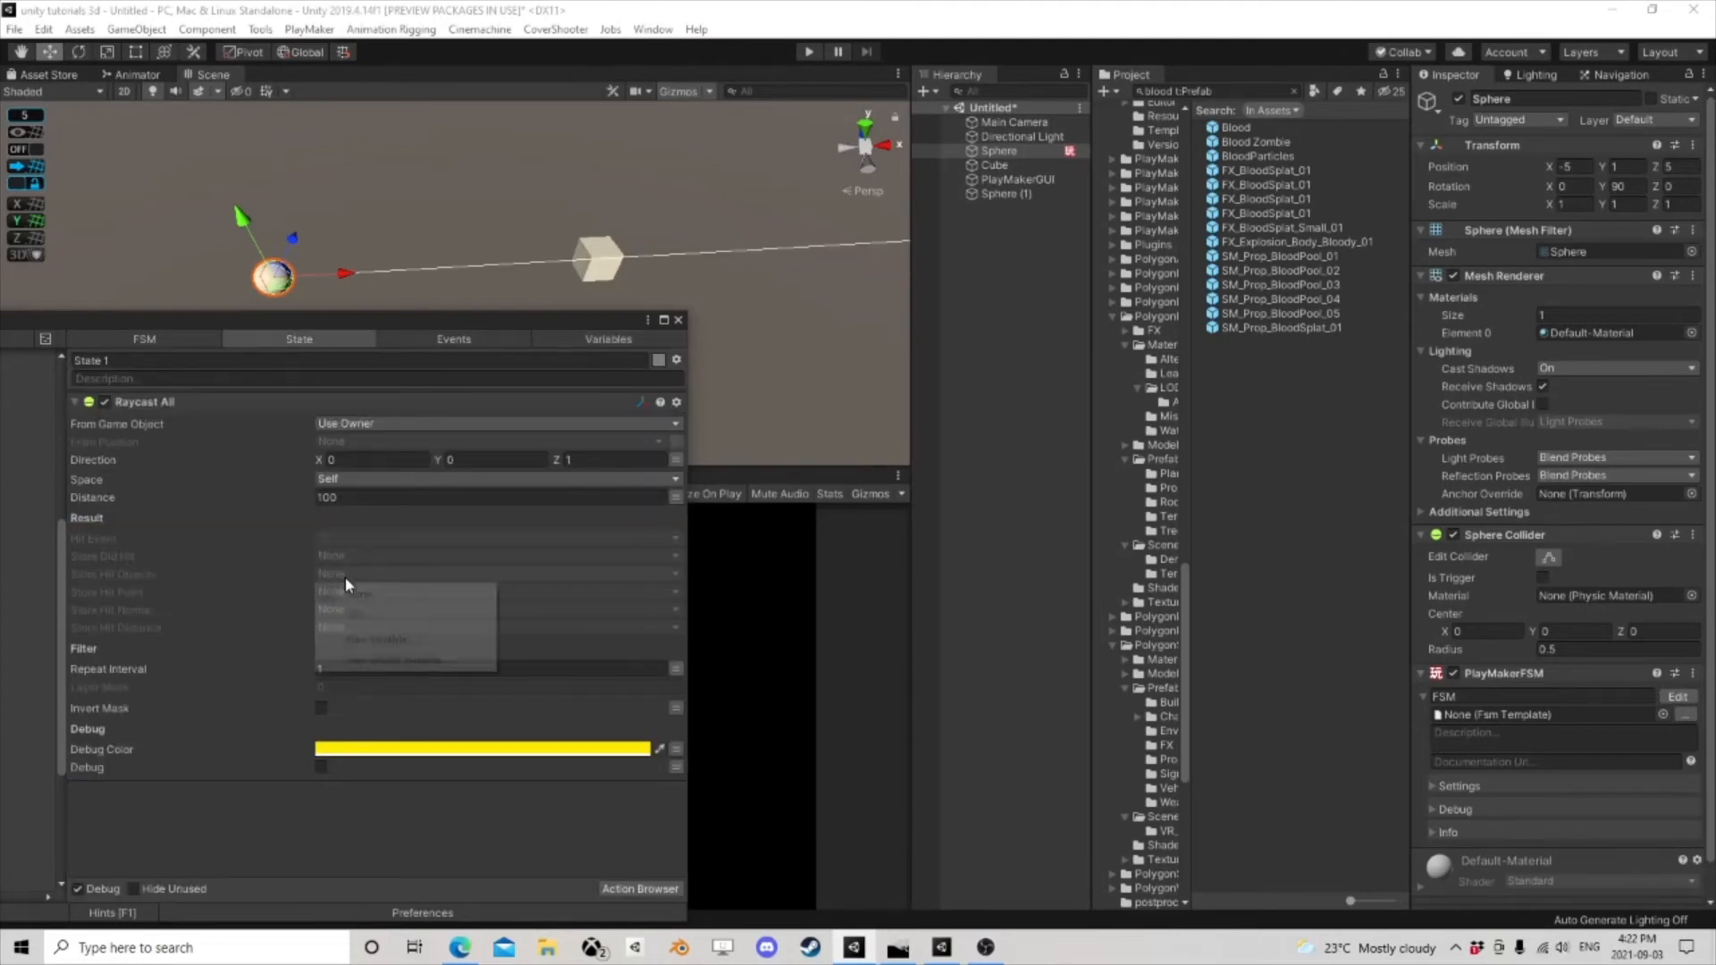
{"action": "left_click", "coordinate": [338, 613]}
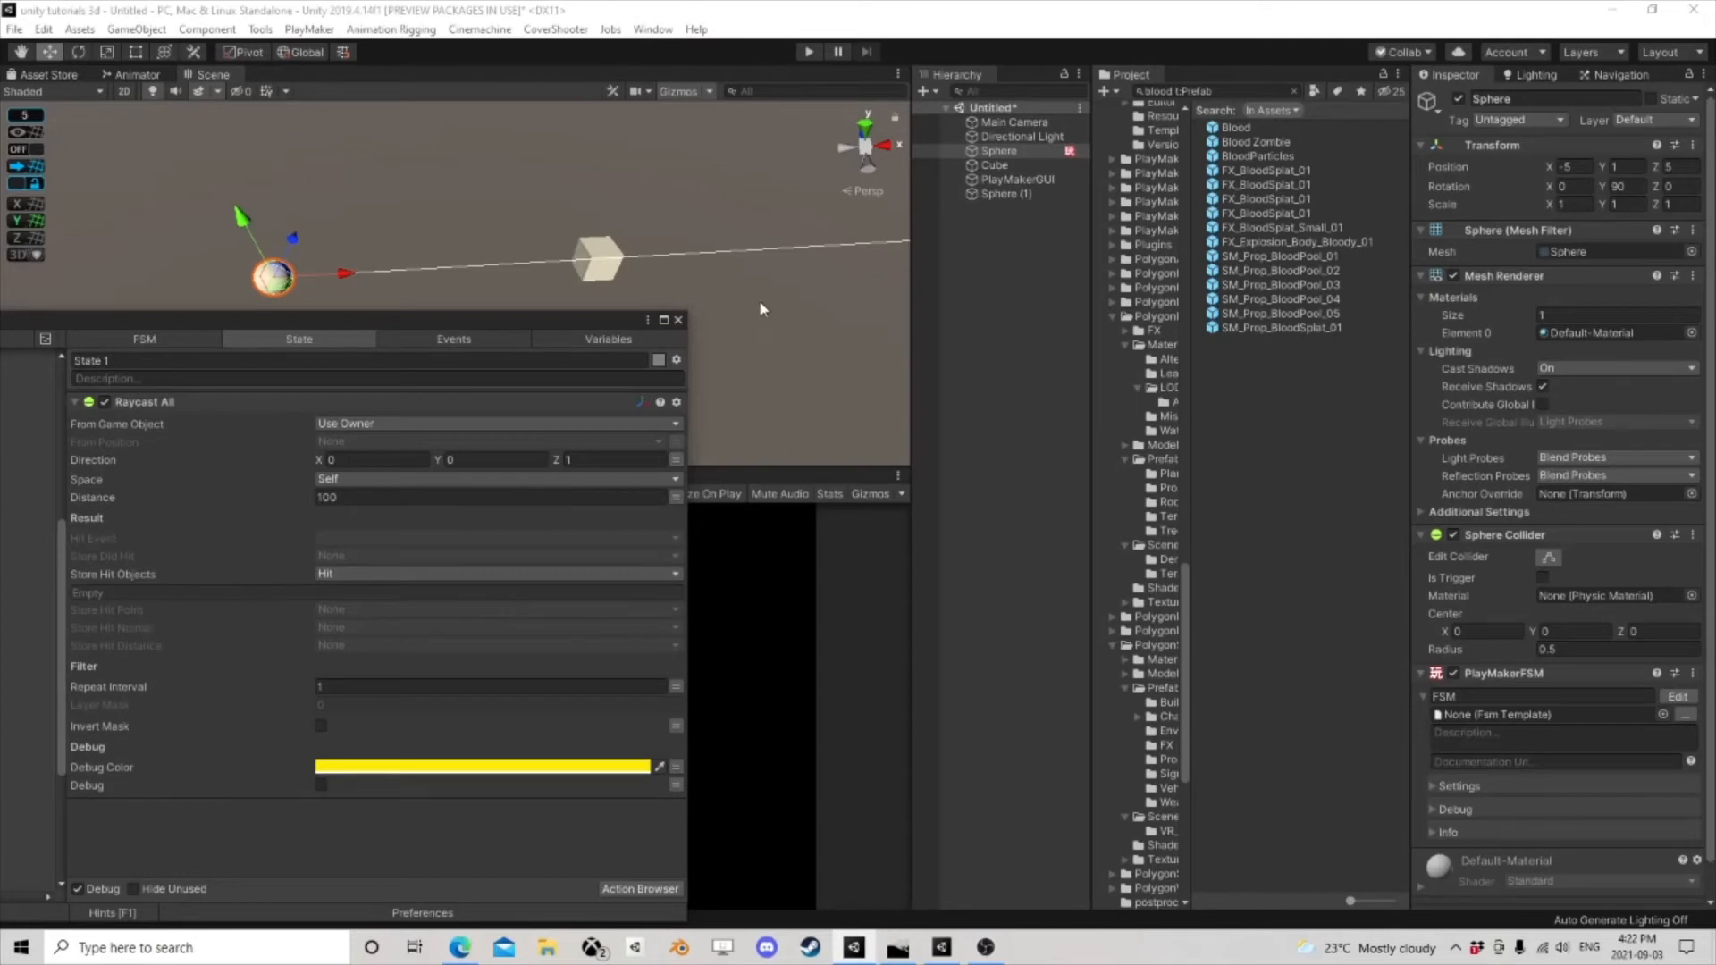
- Run the scene to check which objects Raycast All stores, and stop play mode
{"action": "right_click_drag", "start_coordinate": [762, 309], "coordinate": [736, 292]}
{"action": "middle_click_drag", "start_coordinate": [735, 291], "coordinate": [706, 248]}
{"action": "left_click", "coordinate": [812, 59]}
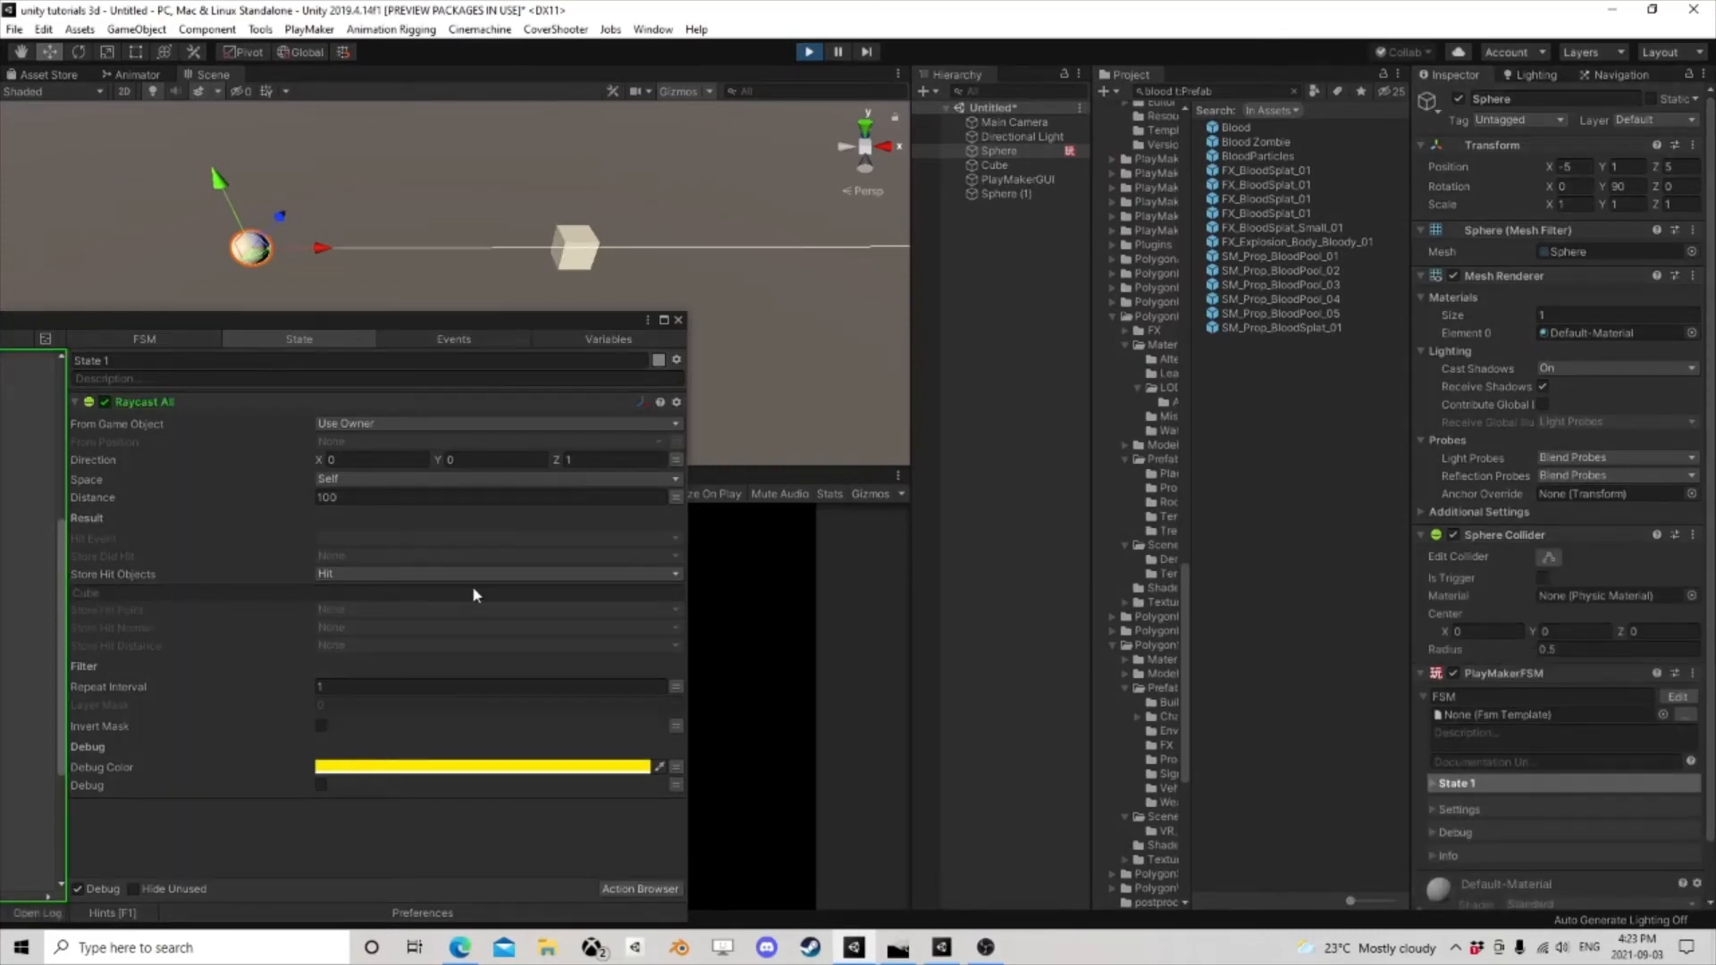
{"action": "left_click", "coordinate": [809, 51]}
- Duplicate the cube four times and spread the copies along X in the ray's path, the last at about 12.98
{"action": "left_click", "coordinate": [573, 259]}
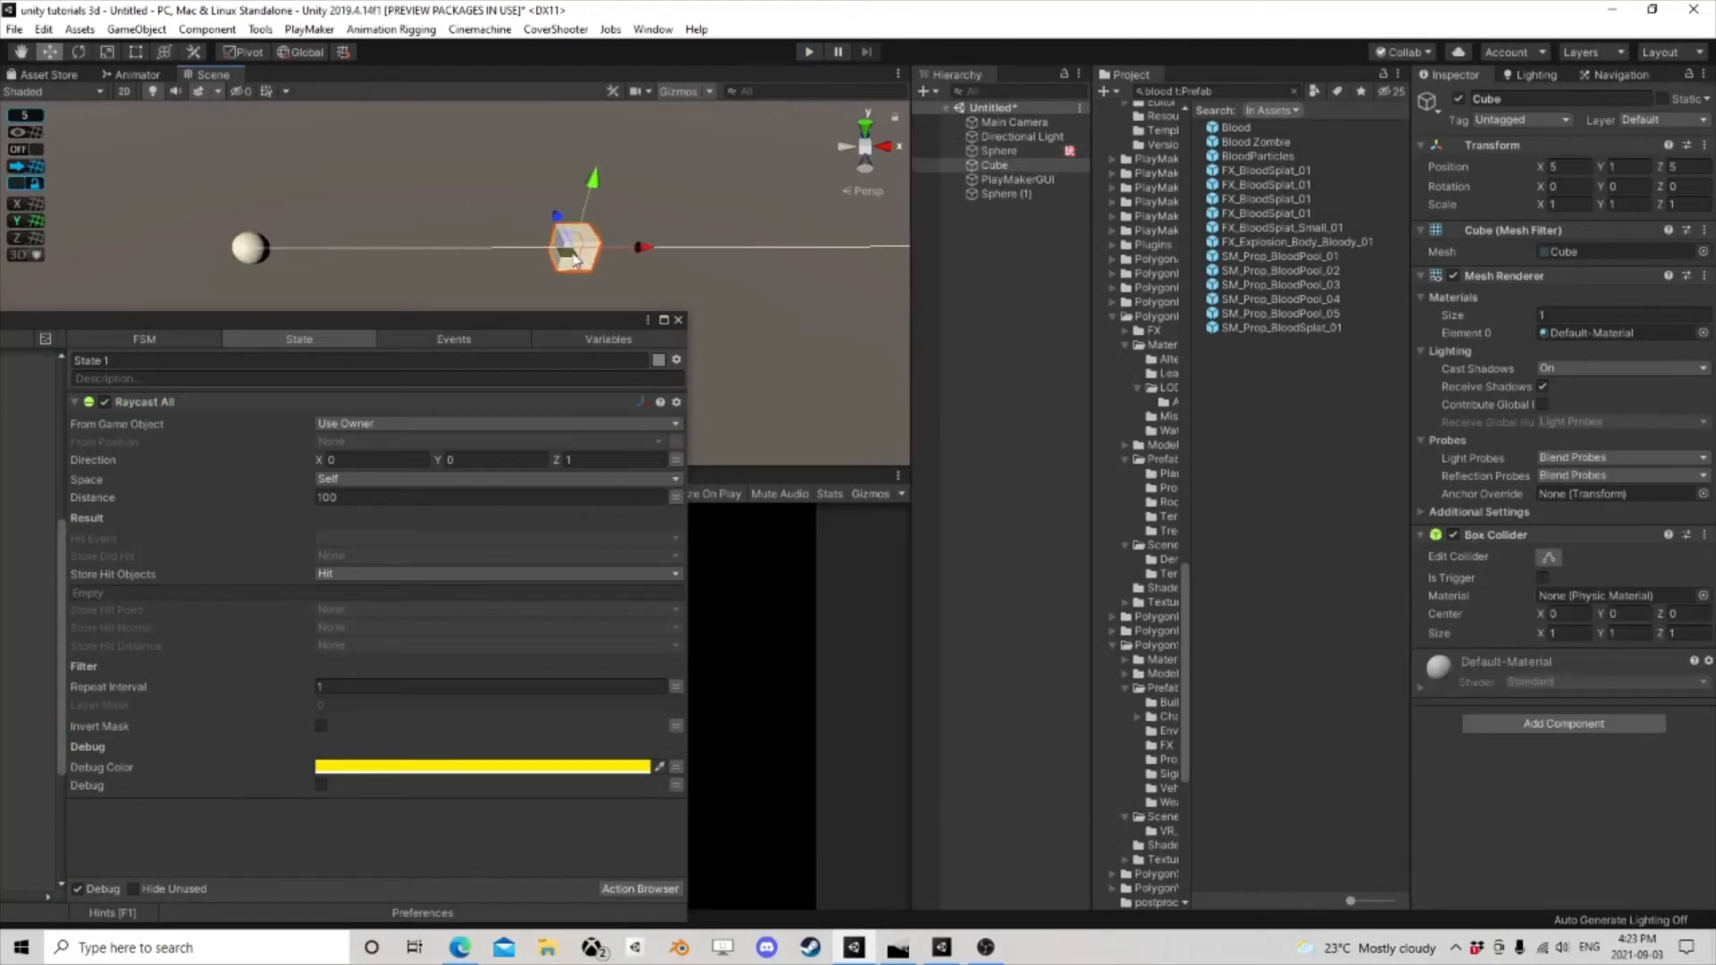
{"action": "key", "text": "ctrl+d"}
{"action": "left_click_drag", "start_coordinate": [638, 248], "coordinate": [898, 247]}
{"action": "key", "text": "ctrl+d"}
{"action": "key", "text": "ctrl+d"}
{"action": "key", "text": "ctrl+d"}
- Run the scene and inspect the Sphere's Raycast All action for the hit objects stored from the row of cubes
{"action": "left_click", "coordinate": [808, 53]}
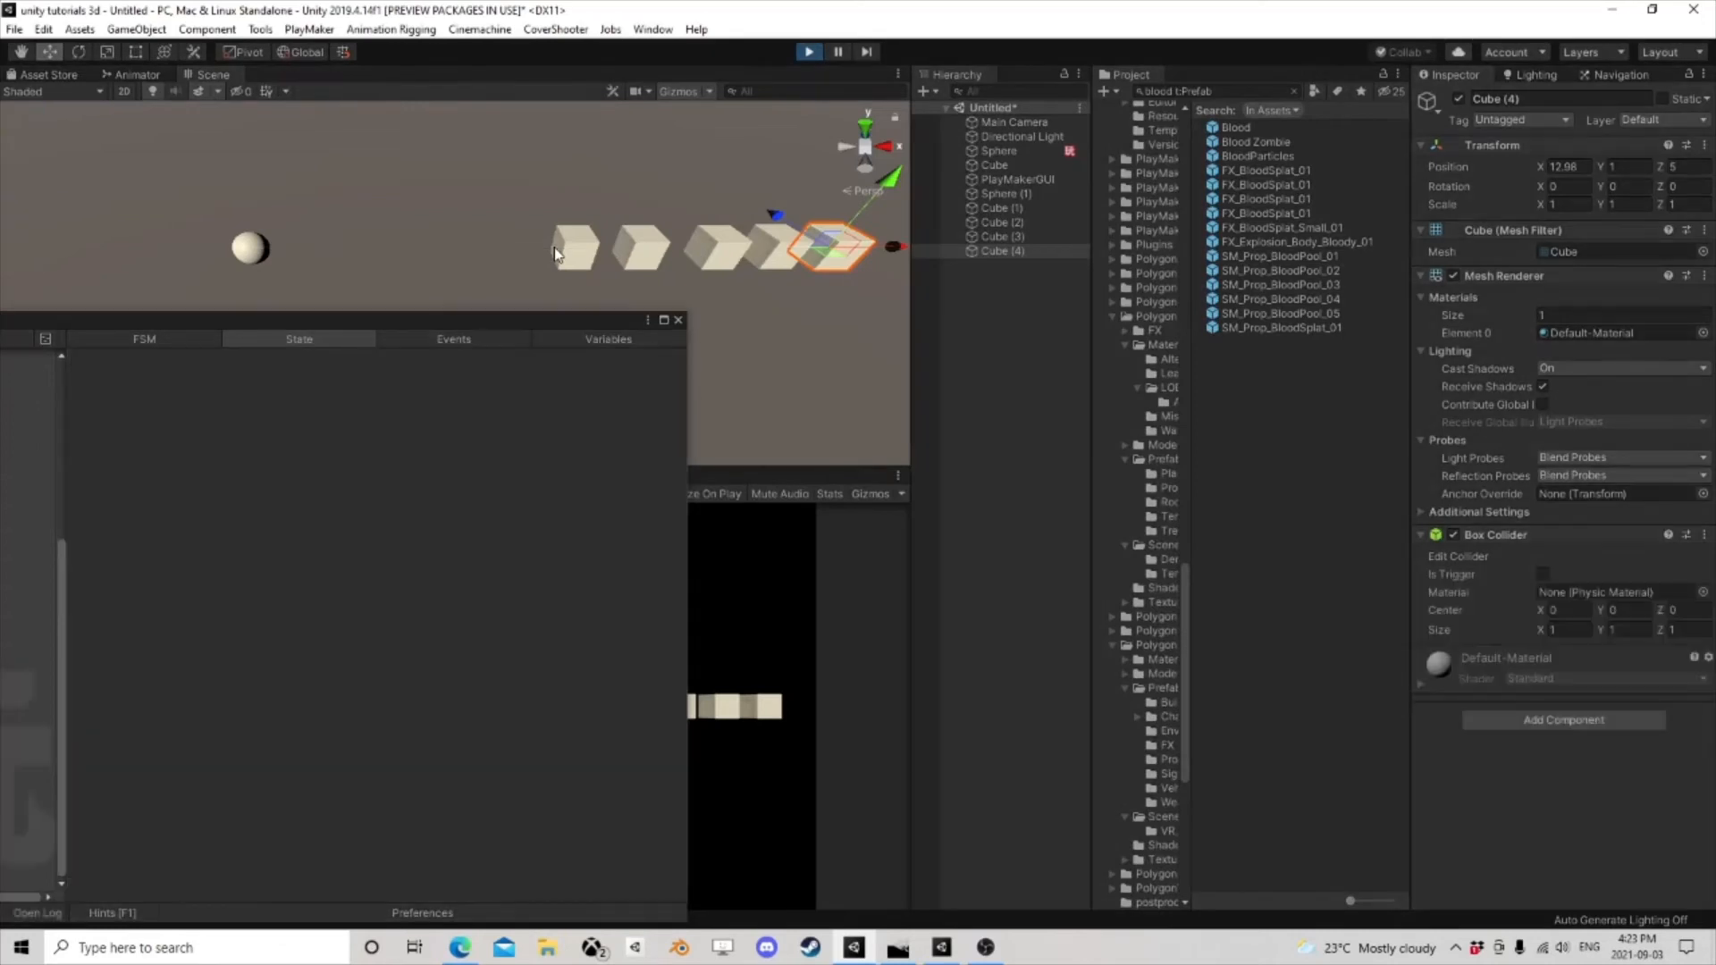
{"action": "left_click", "coordinate": [1019, 149]}
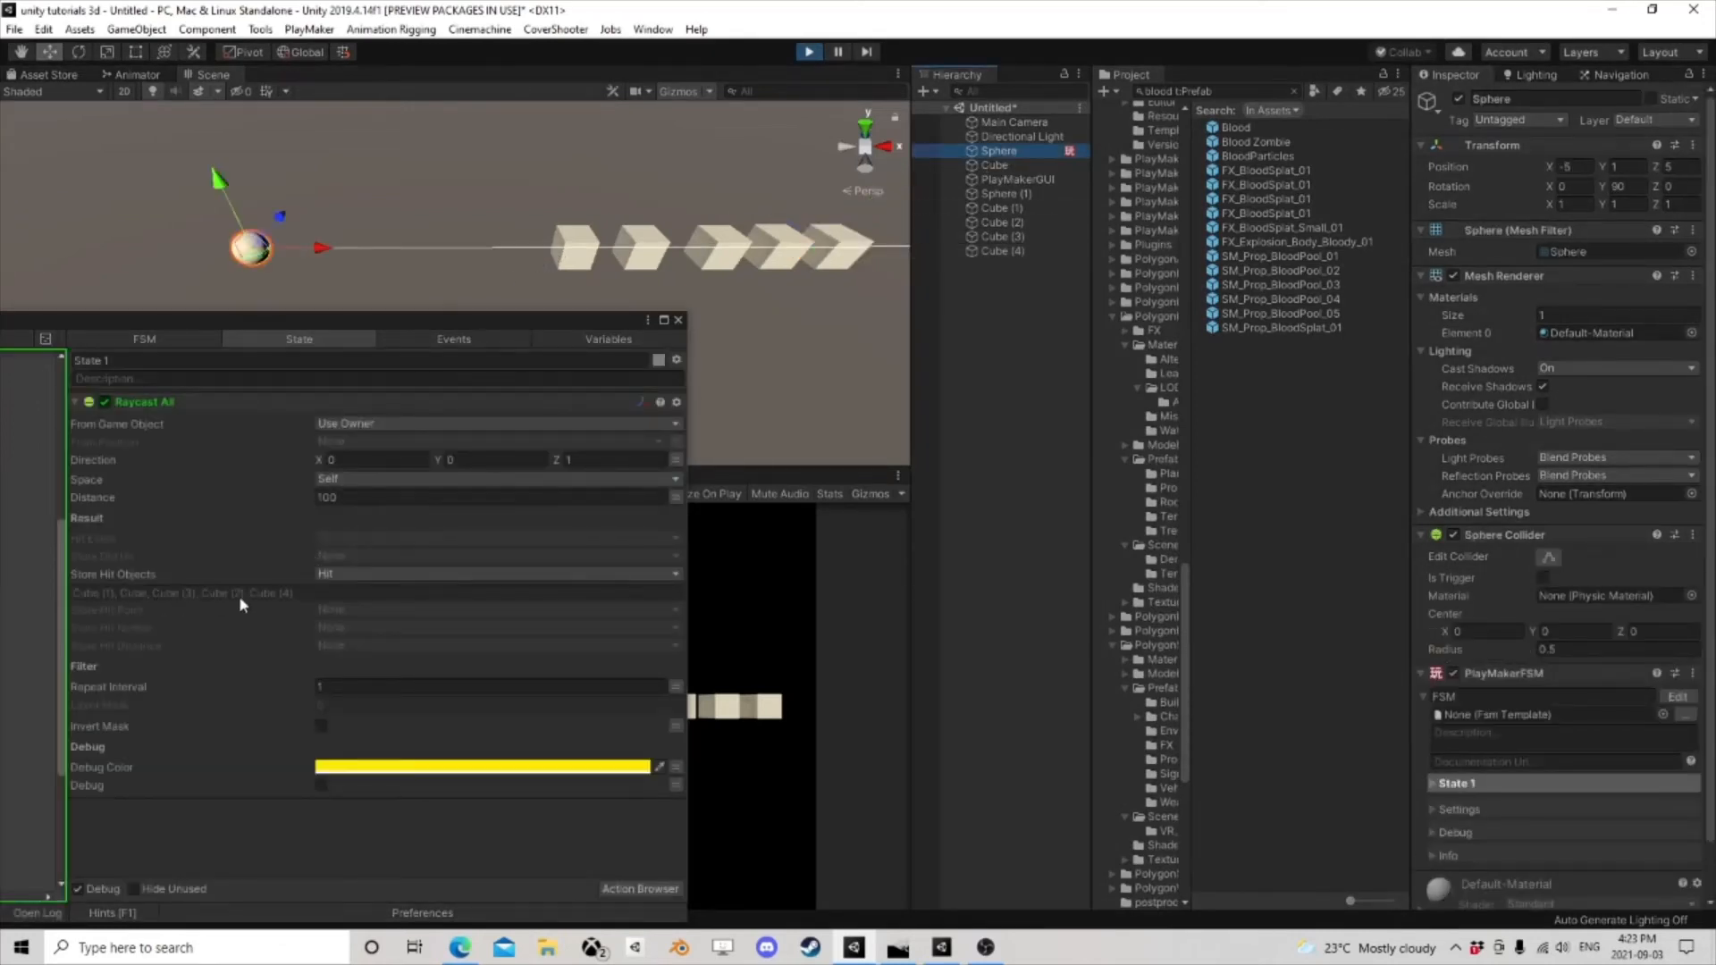
- Shift Cube (4) to about X 13.22, Z 5.34 and Cube (2) to about Z 4.56 in the running scene
{"action": "left_click", "coordinate": [844, 252]}
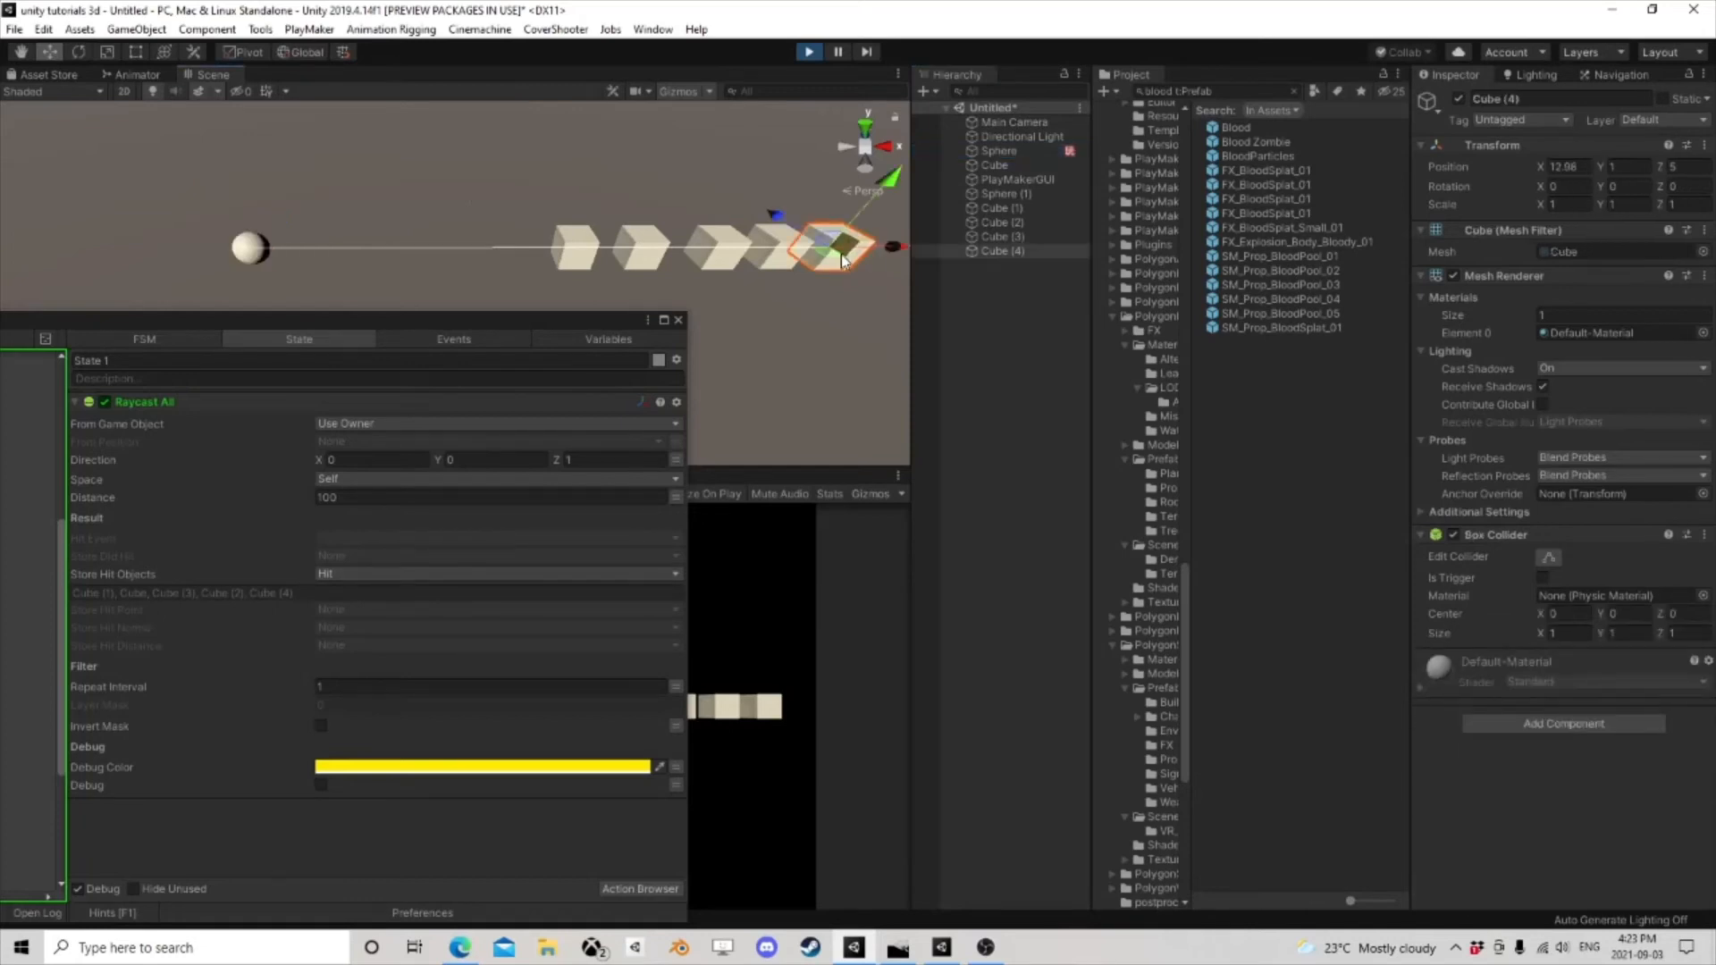
{"action": "mouse_move", "coordinate": [841, 259]}
{"action": "left_mouse_down"}
{"action": "mouse_move", "coordinate": [810, 220]}
{"action": "mouse_move", "coordinate": [854, 281]}
{"action": "mouse_move", "coordinate": [834, 255]}
{"action": "left_mouse_up"}
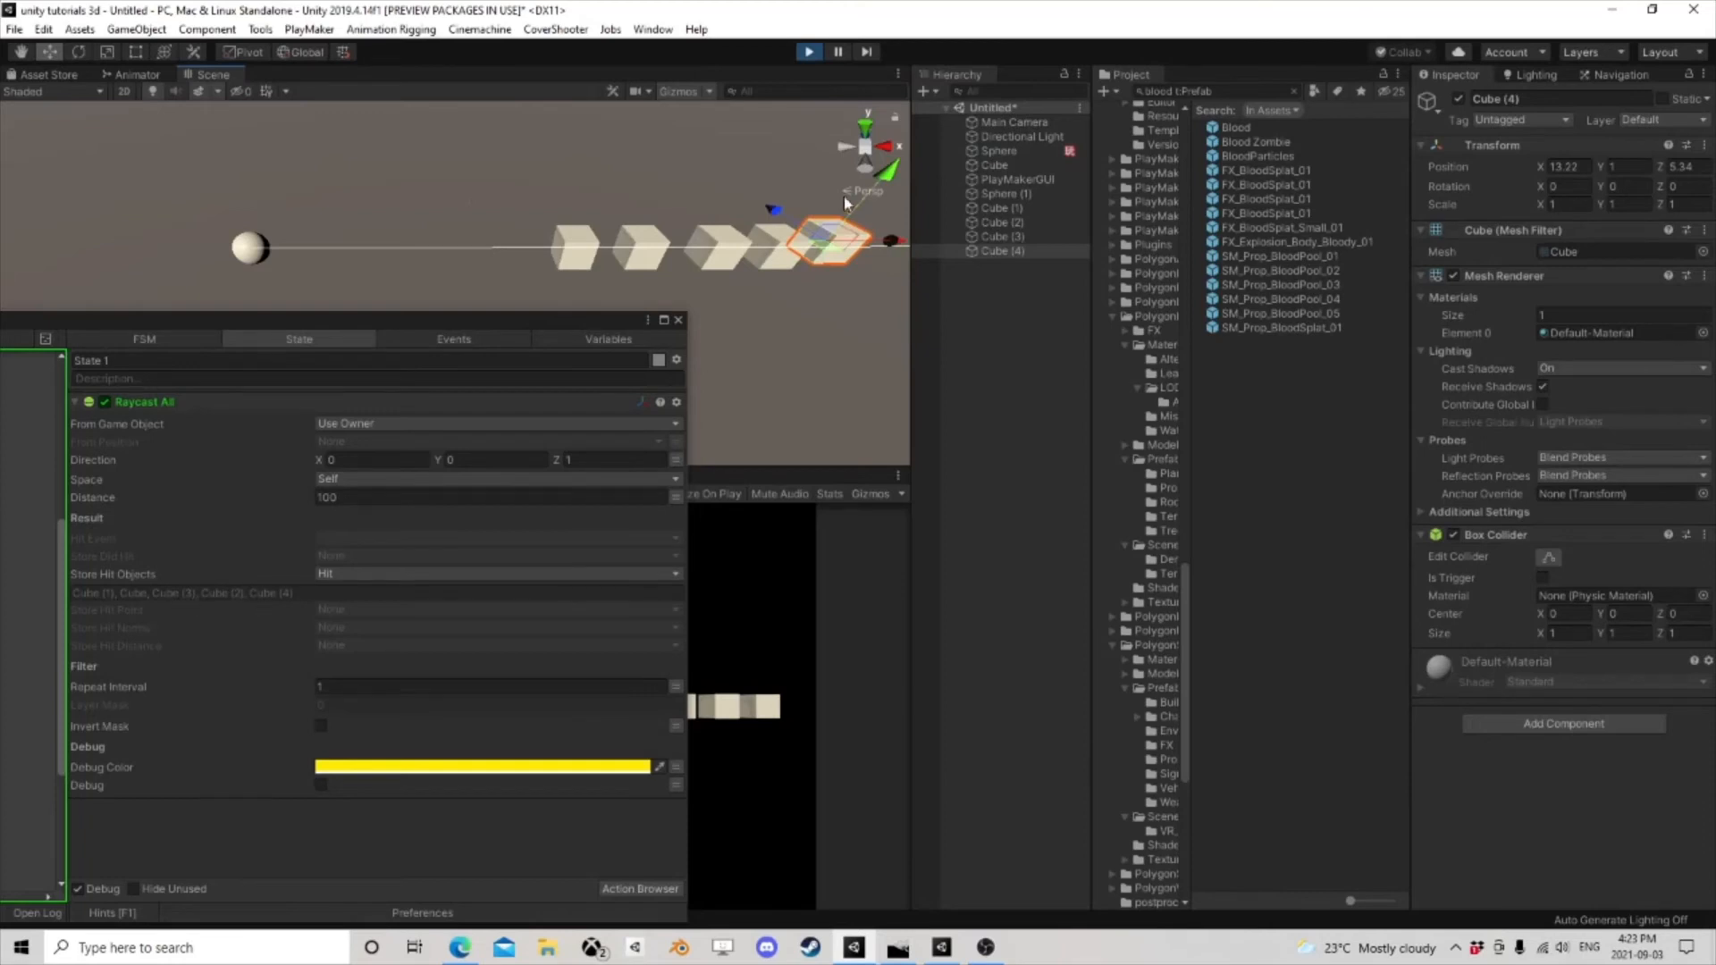
{"action": "left_click", "coordinate": [721, 267]}
{"action": "mouse_move", "coordinate": [677, 220]}
{"action": "left_mouse_down"}
{"action": "mouse_move", "coordinate": [715, 271]}
{"action": "mouse_move", "coordinate": [679, 239]}
{"action": "mouse_move", "coordinate": [670, 253]}
{"action": "left_mouse_up"}
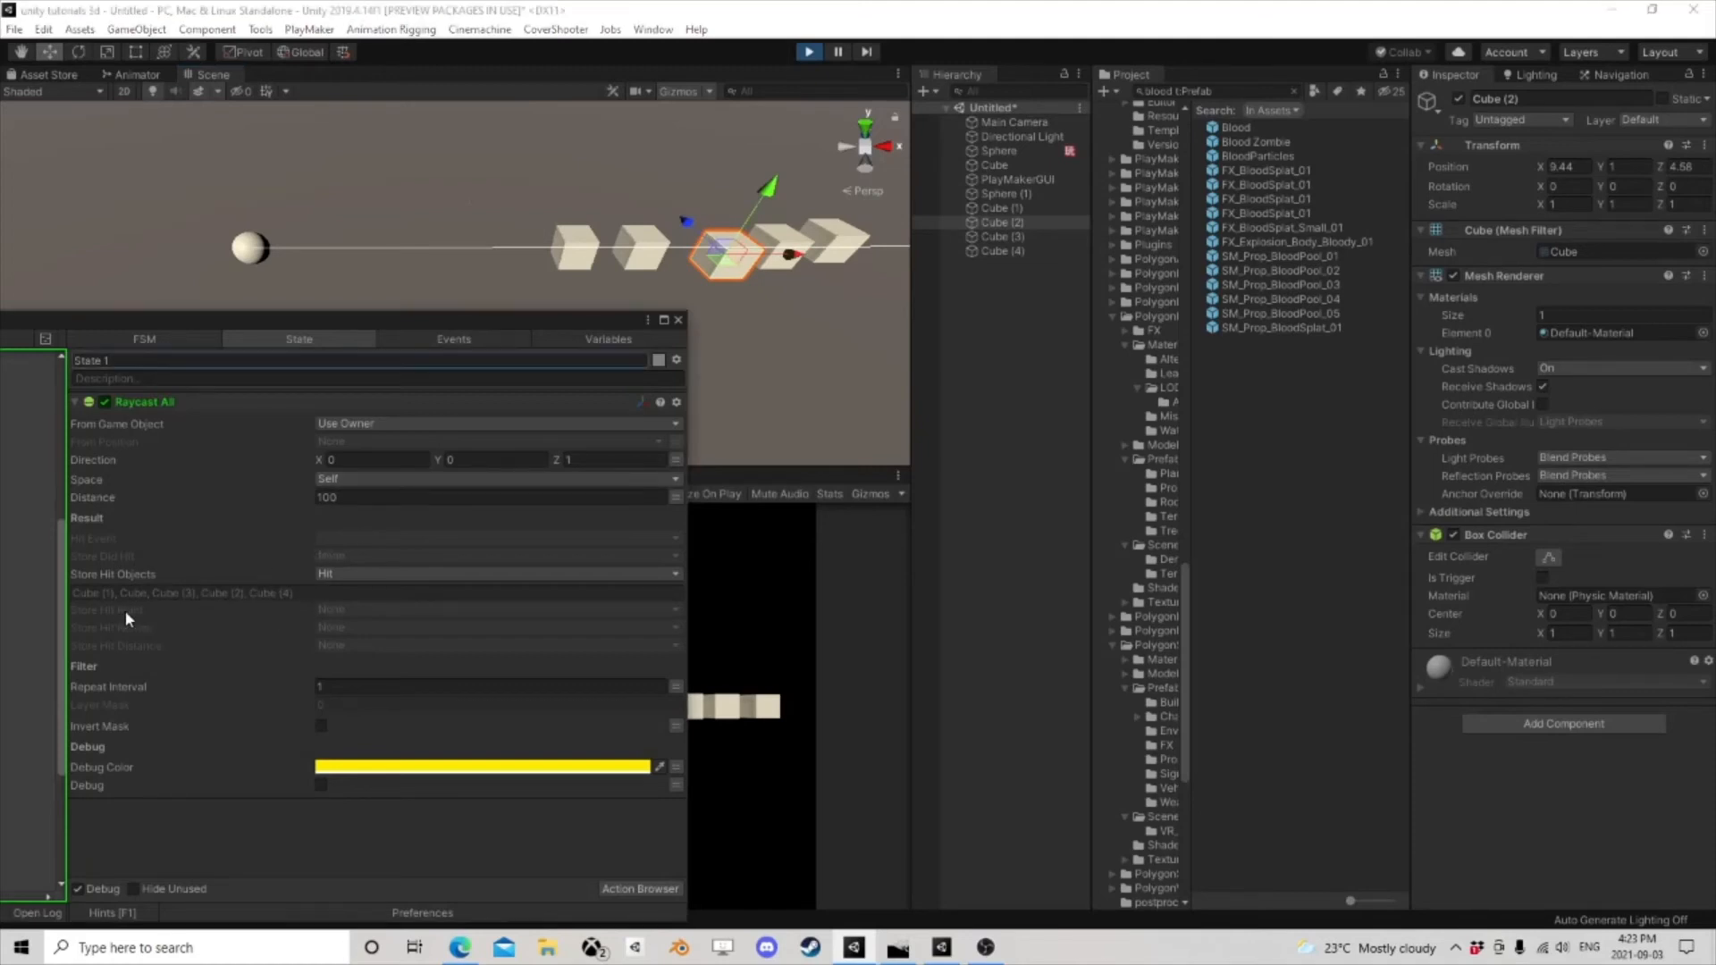
- Check which variables Raycast All offers for storing the hit point, and stop play mode
{"action": "left_click", "coordinate": [356, 613]}
{"action": "left_click", "coordinate": [303, 617]}
{"action": "left_click", "coordinate": [355, 613]}
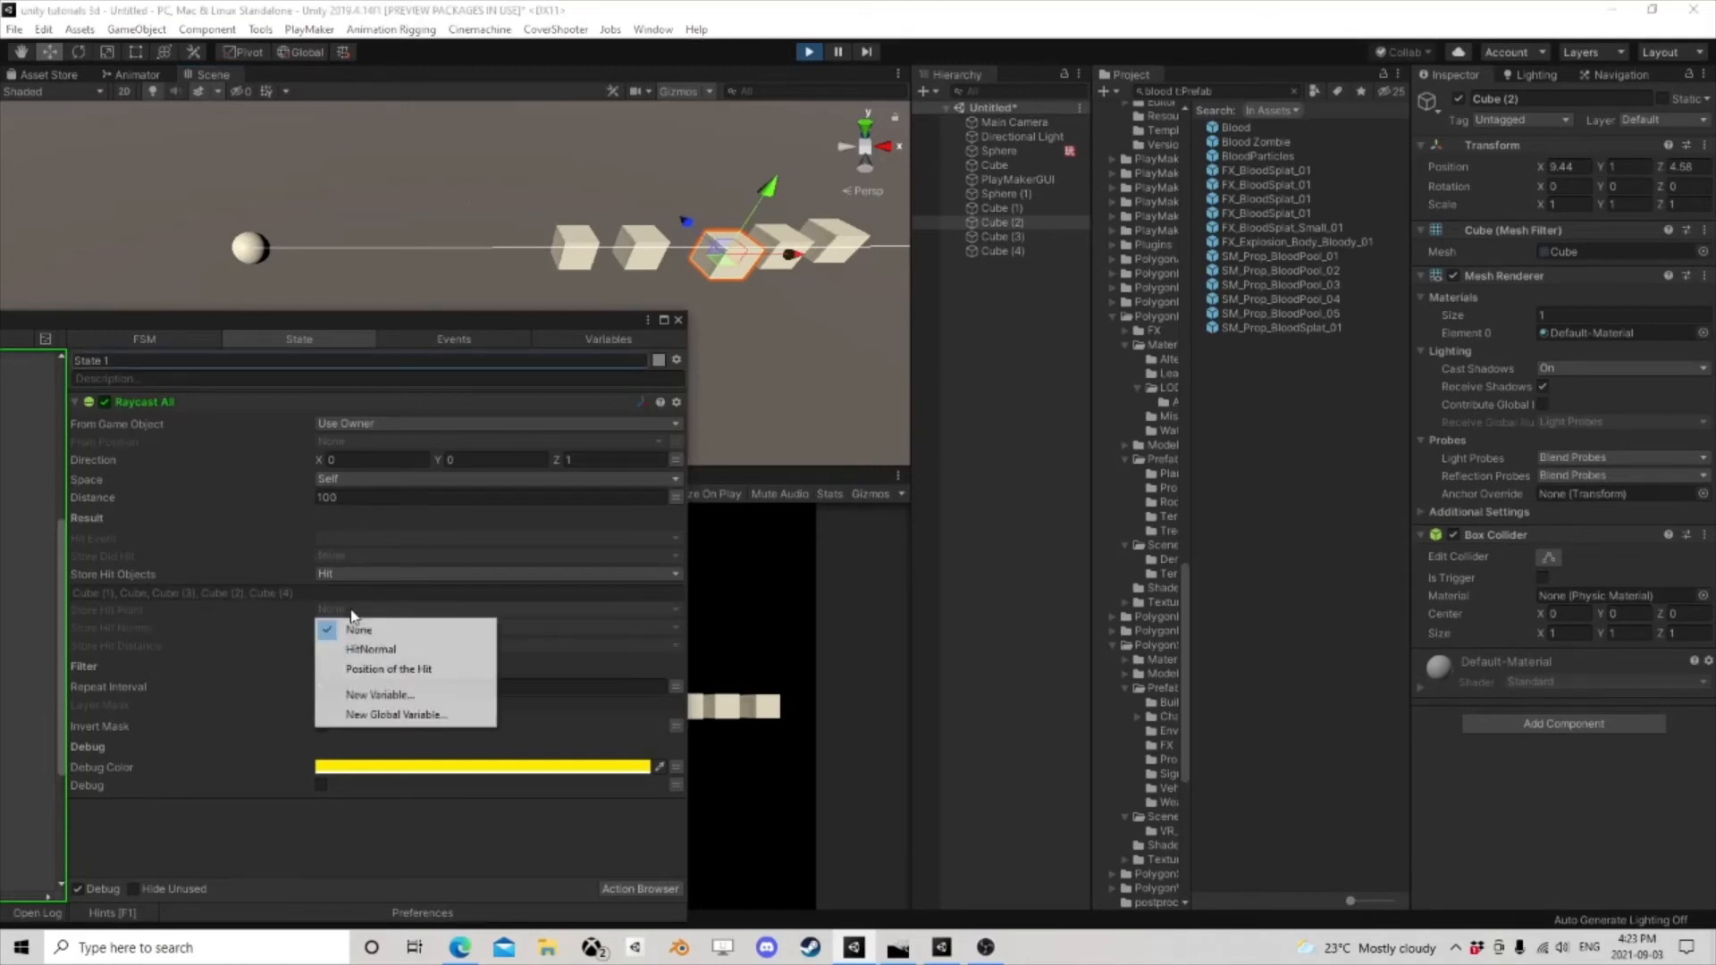
{"action": "left_click", "coordinate": [270, 618]}
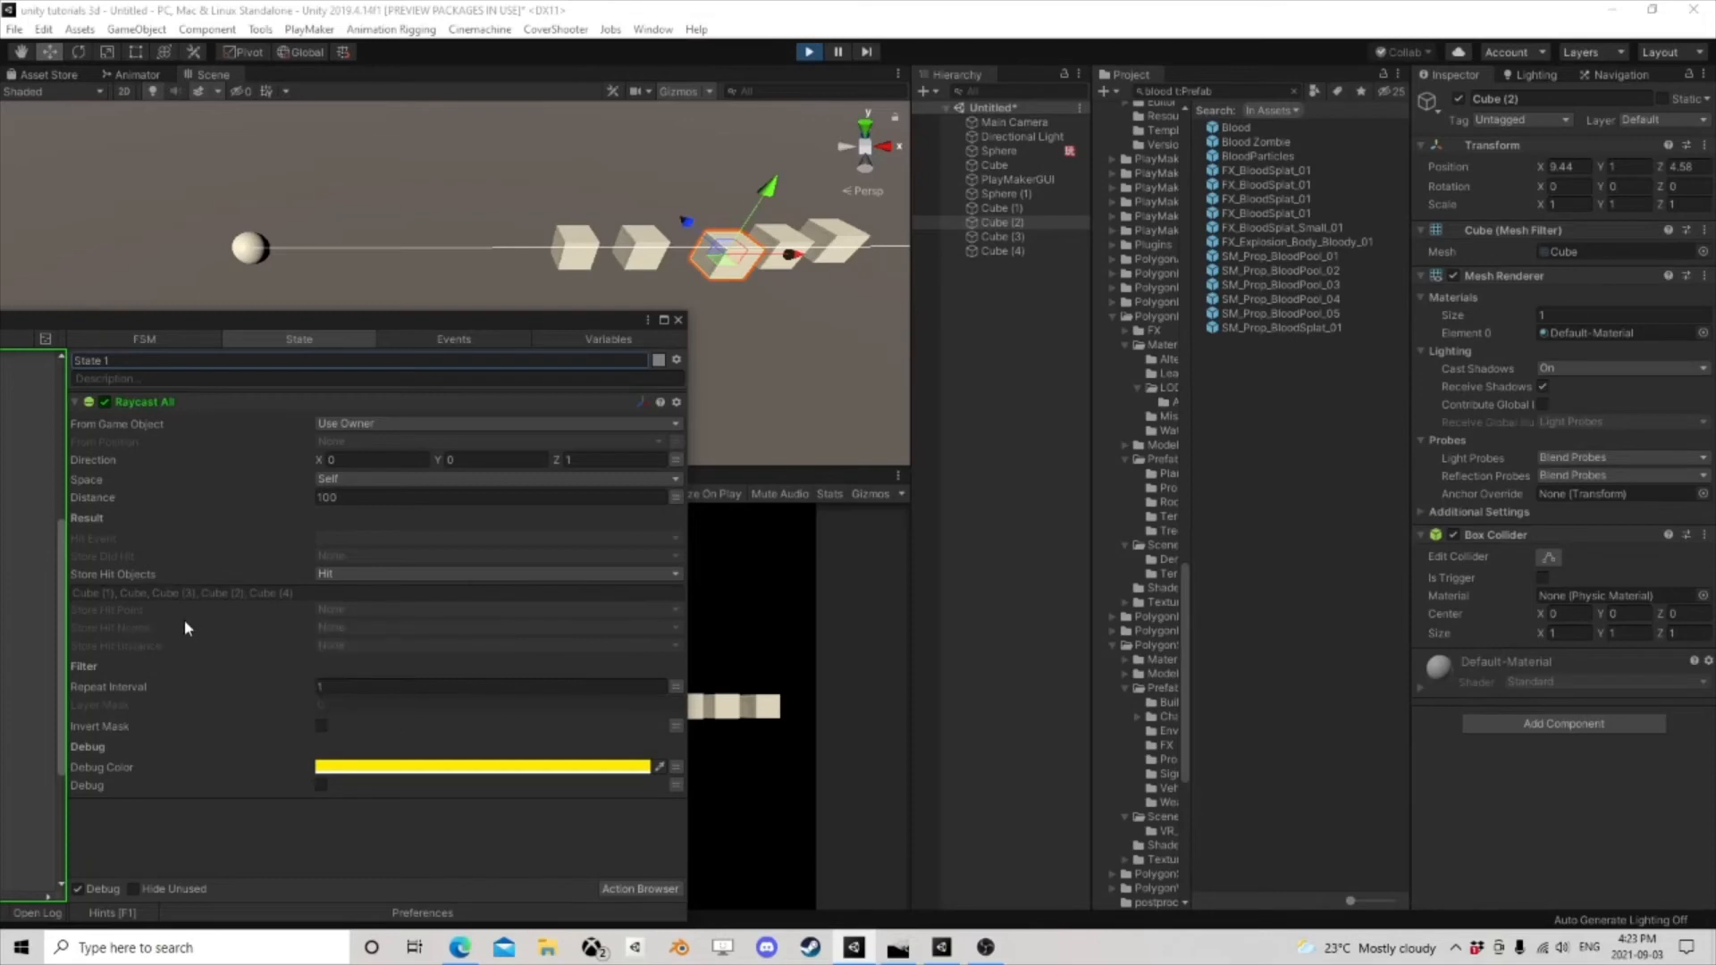
{"action": "left_click", "coordinate": [808, 51]}
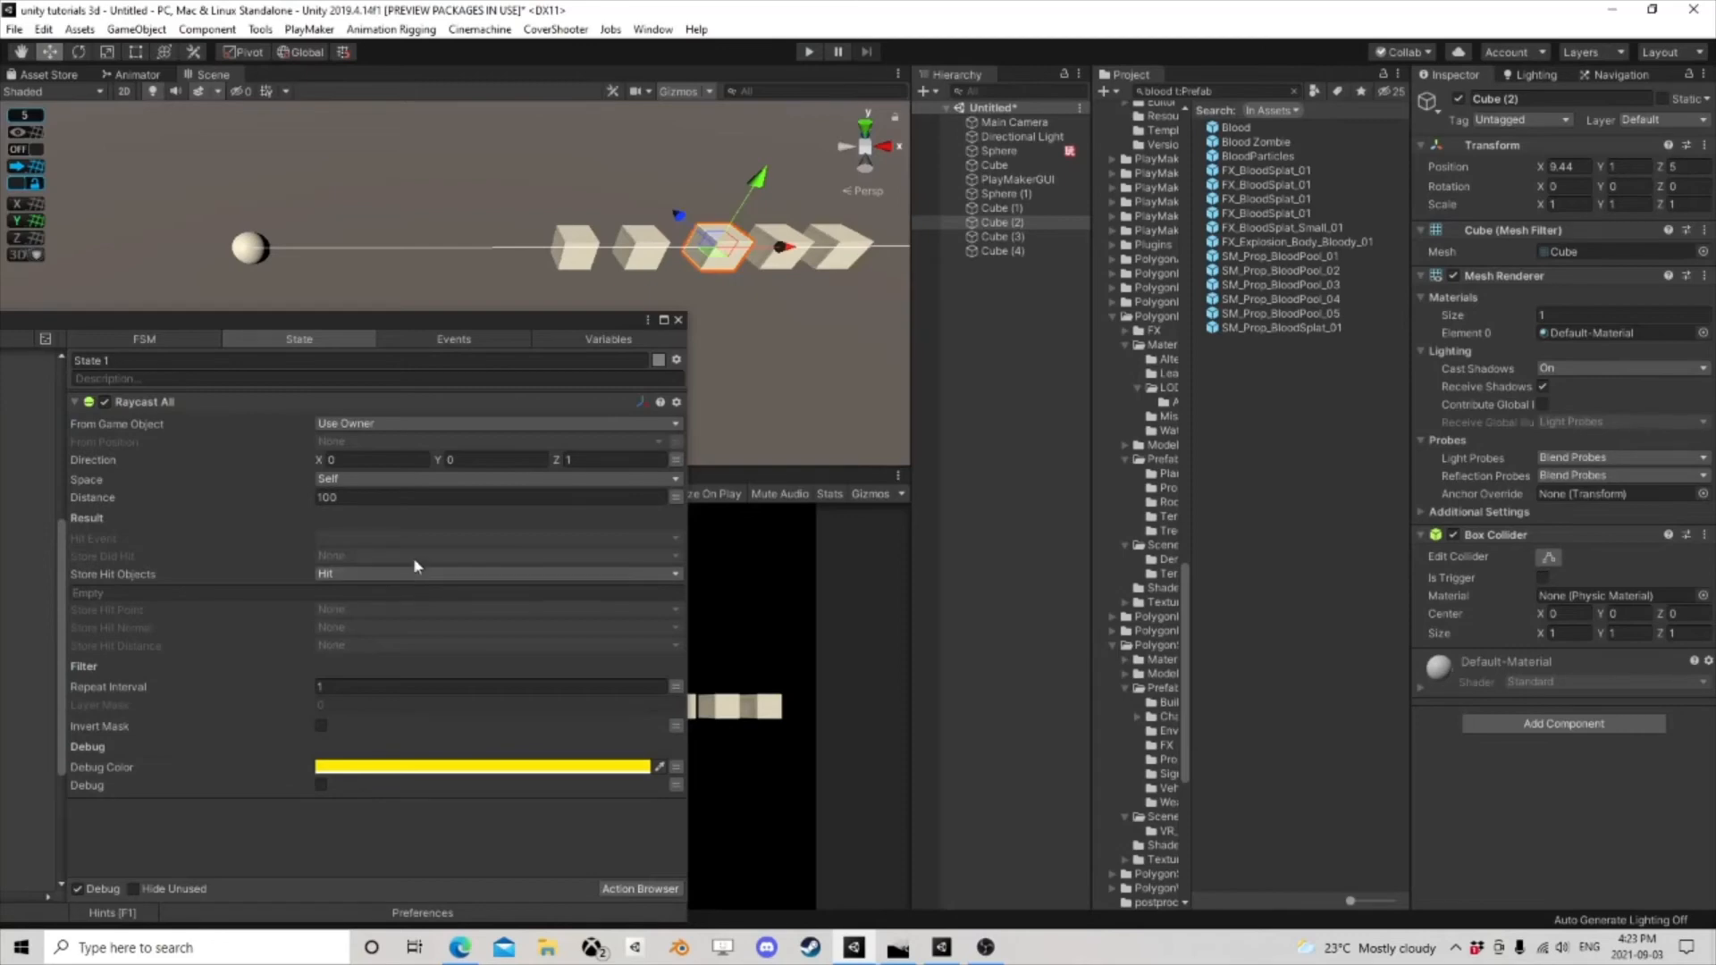
- Replace the Raycast All action in State 1 with a Sphere Cast action
{"action": "left_click", "coordinate": [191, 404]}
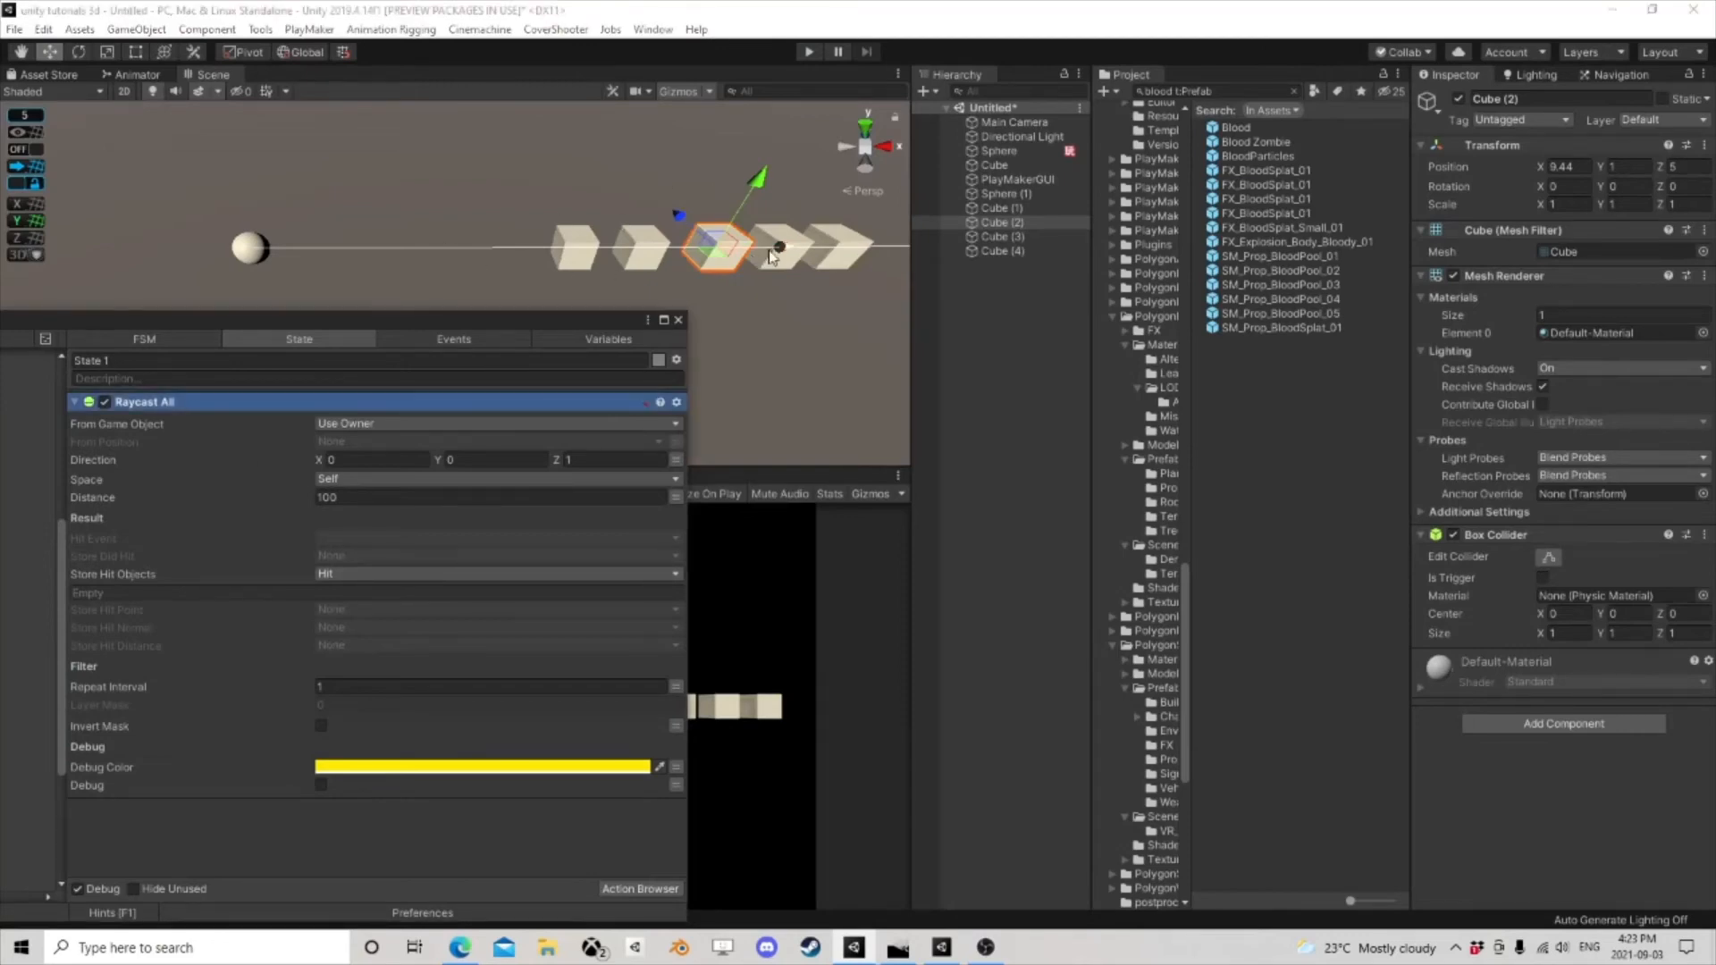
{"action": "middle_click_drag", "start_coordinate": [711, 265], "coordinate": [745, 279]}
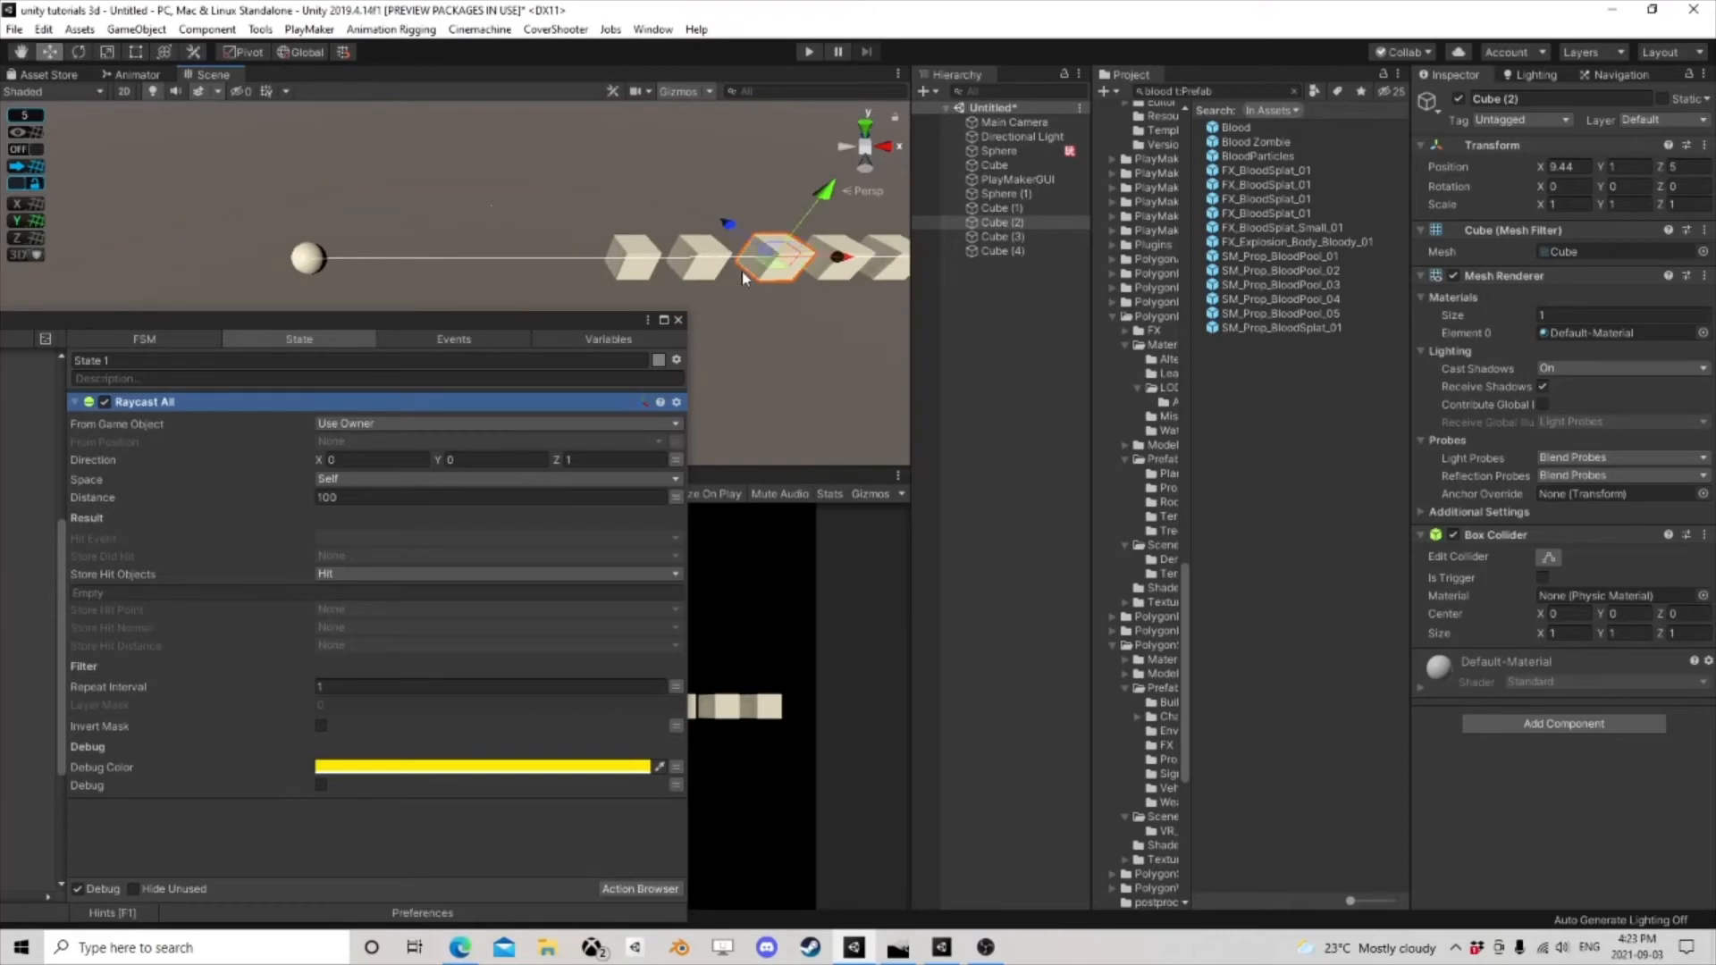
{"action": "right_click", "coordinate": [150, 403]}
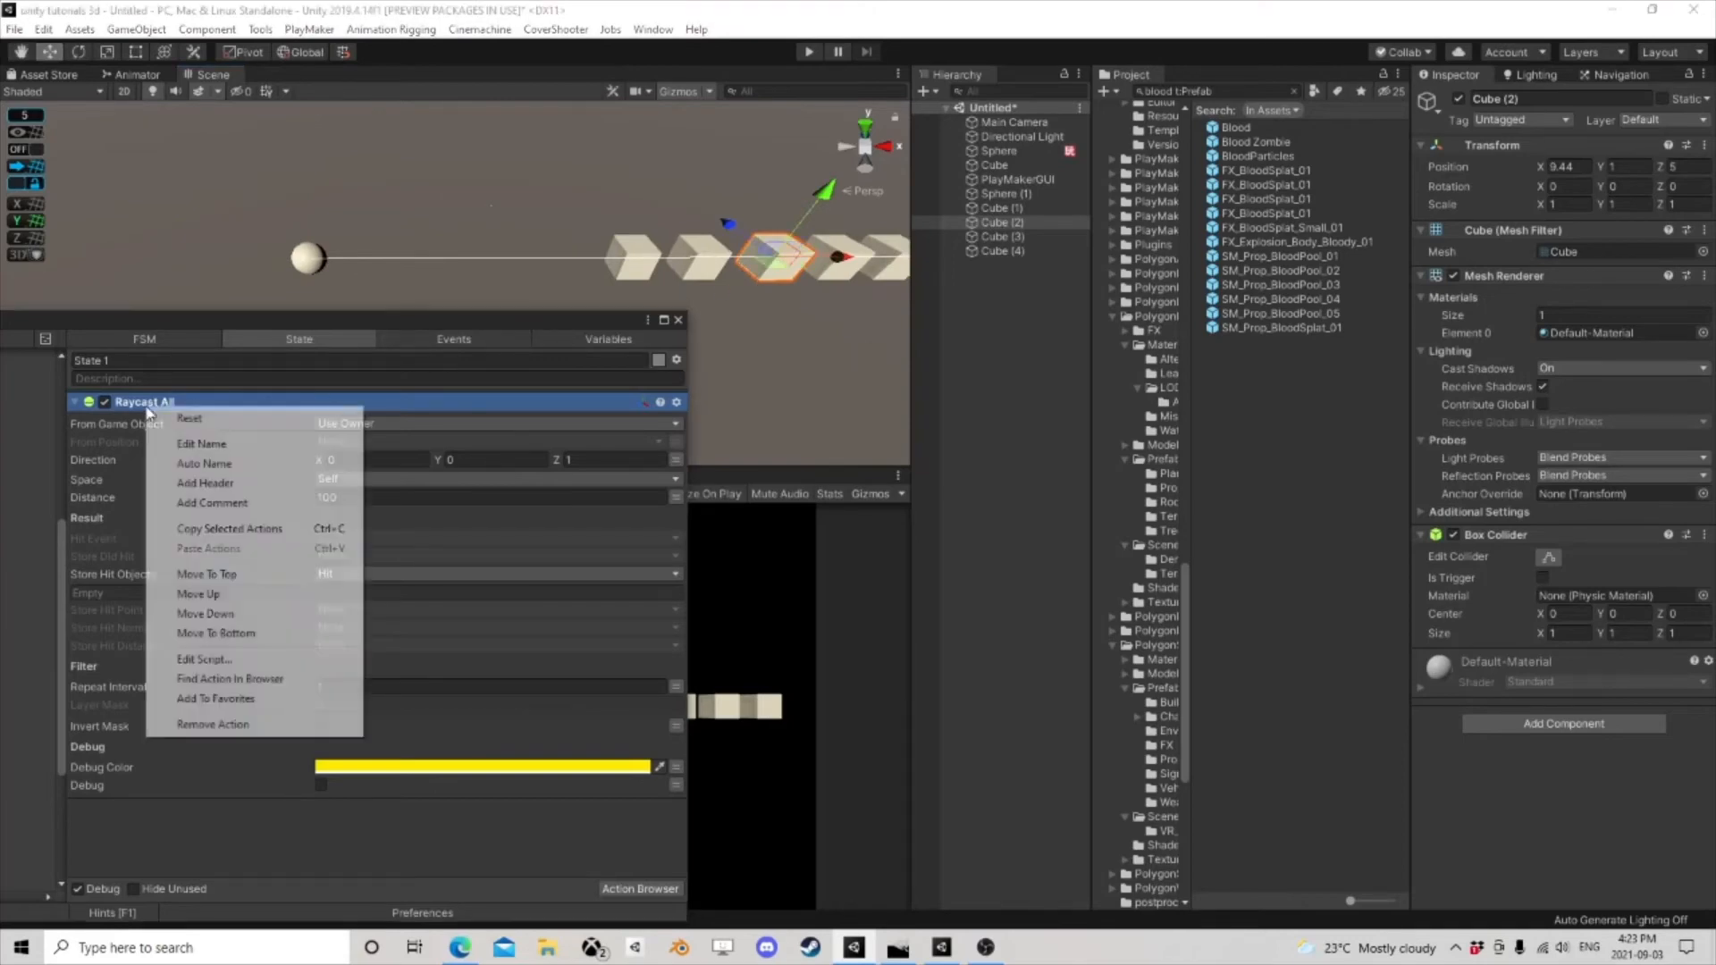
{"action": "left_click", "coordinate": [213, 724]}
{"action": "left_click", "coordinate": [640, 889]}
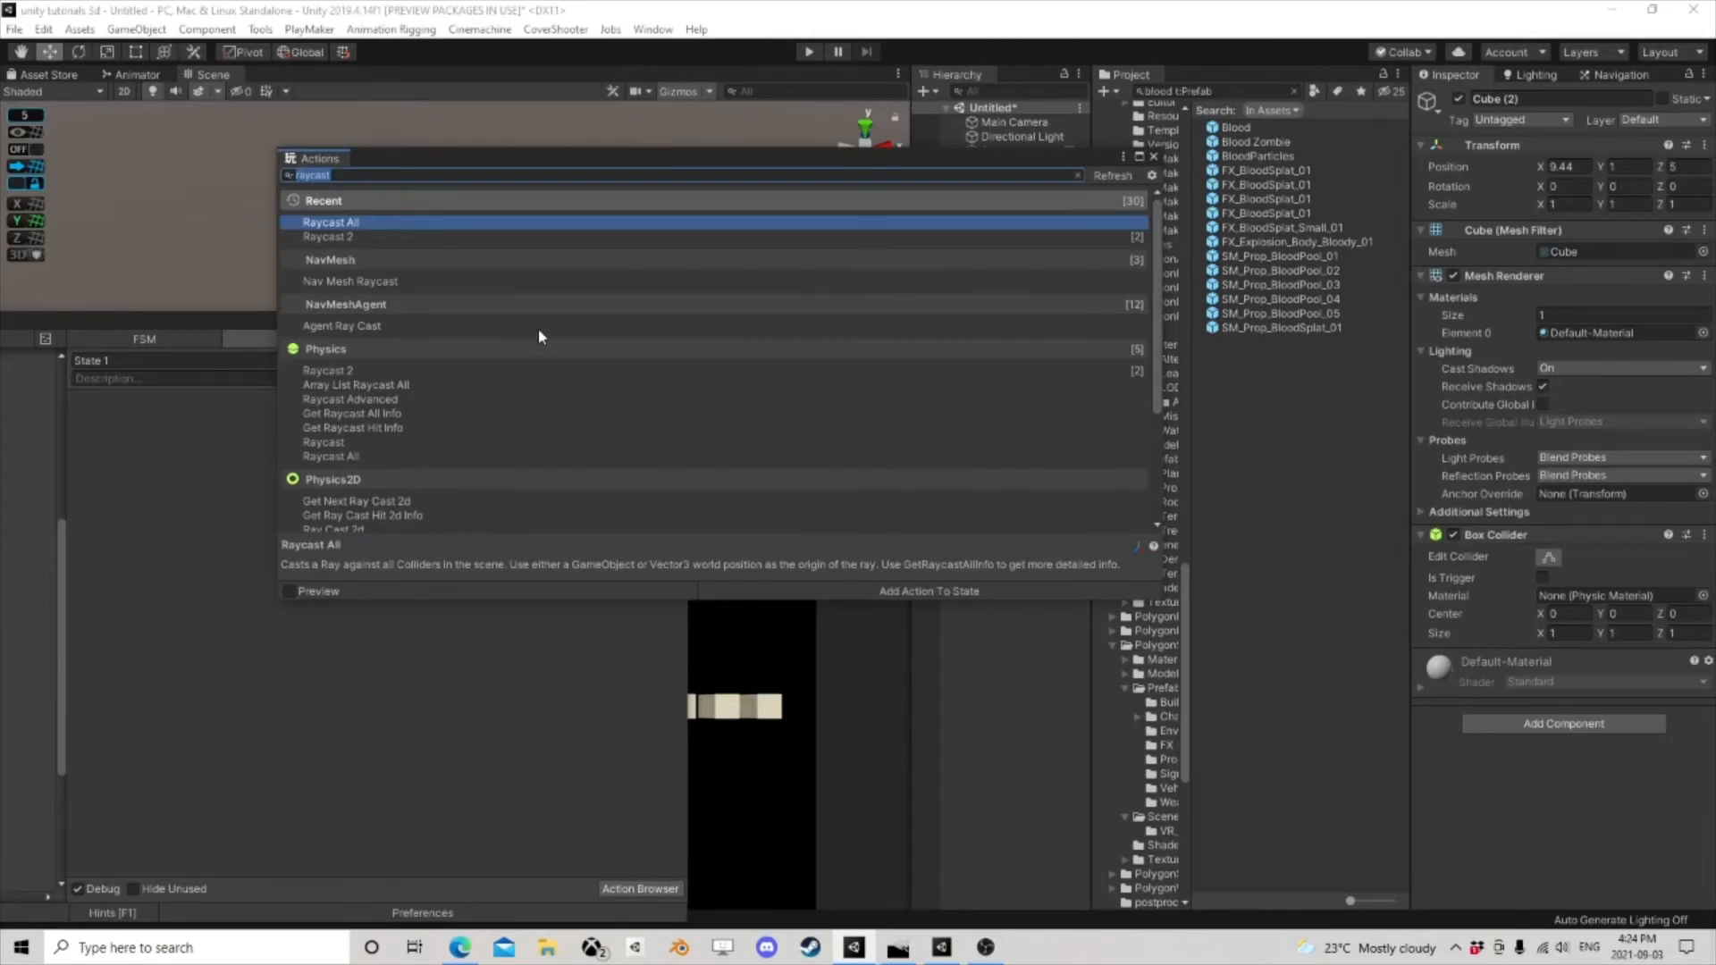
{"action": "type", "text": "sphere"}
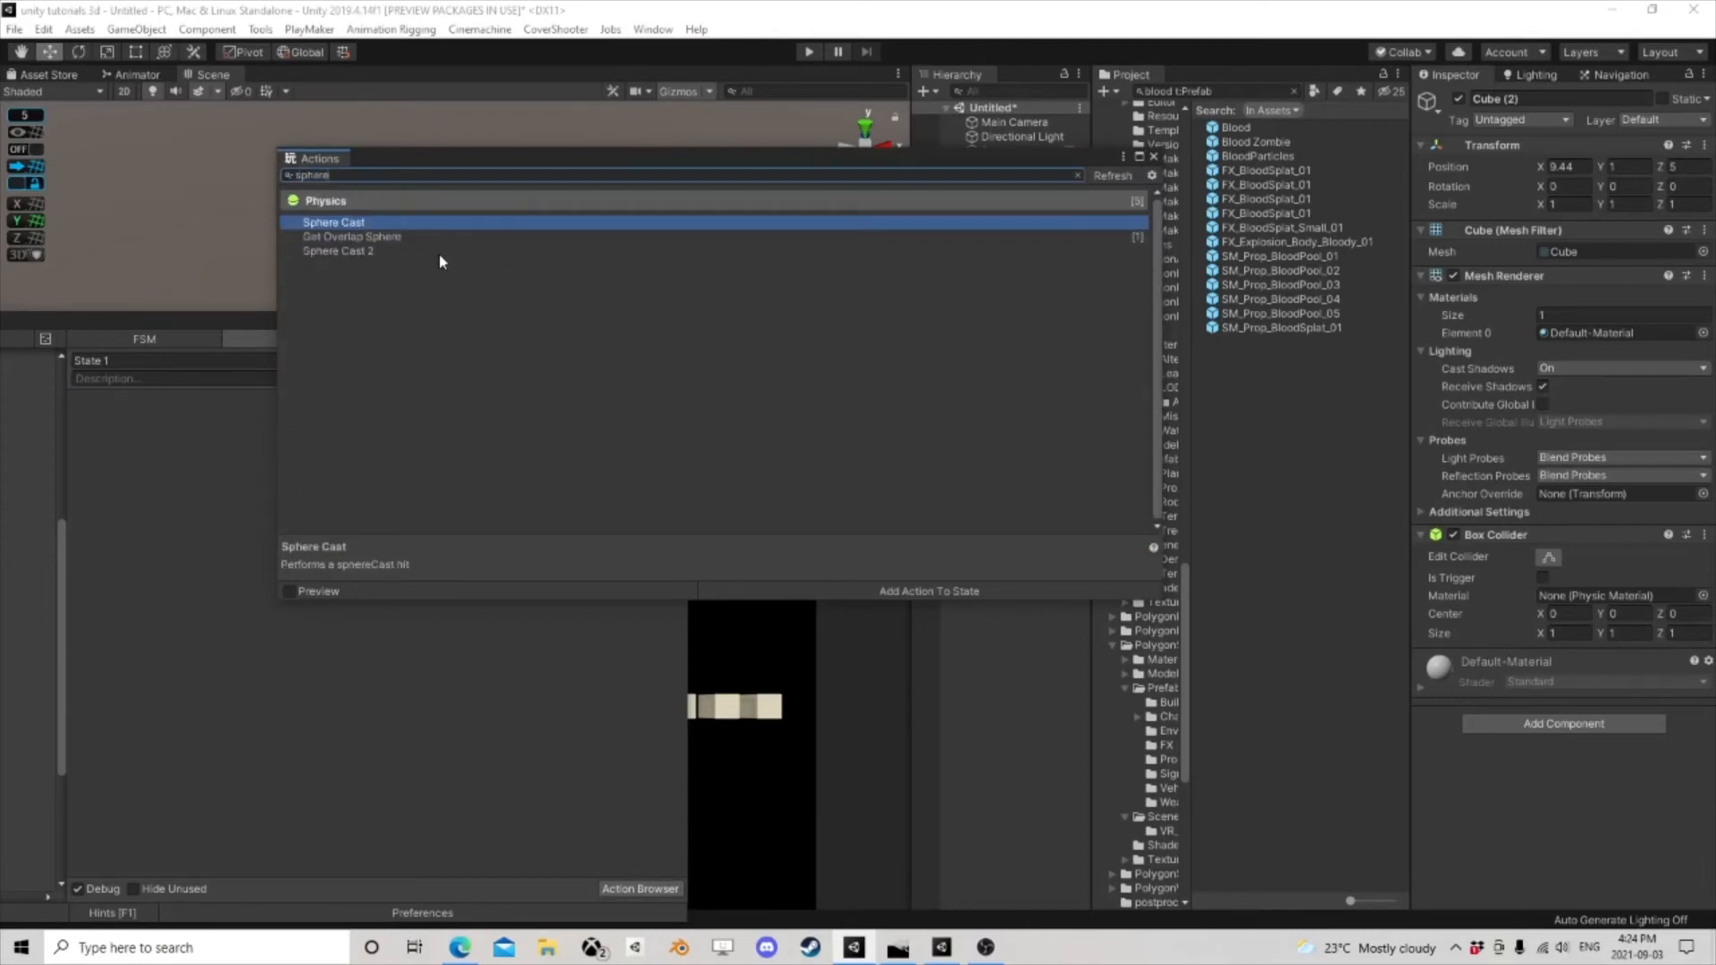
{"action": "double_click", "coordinate": [358, 229]}
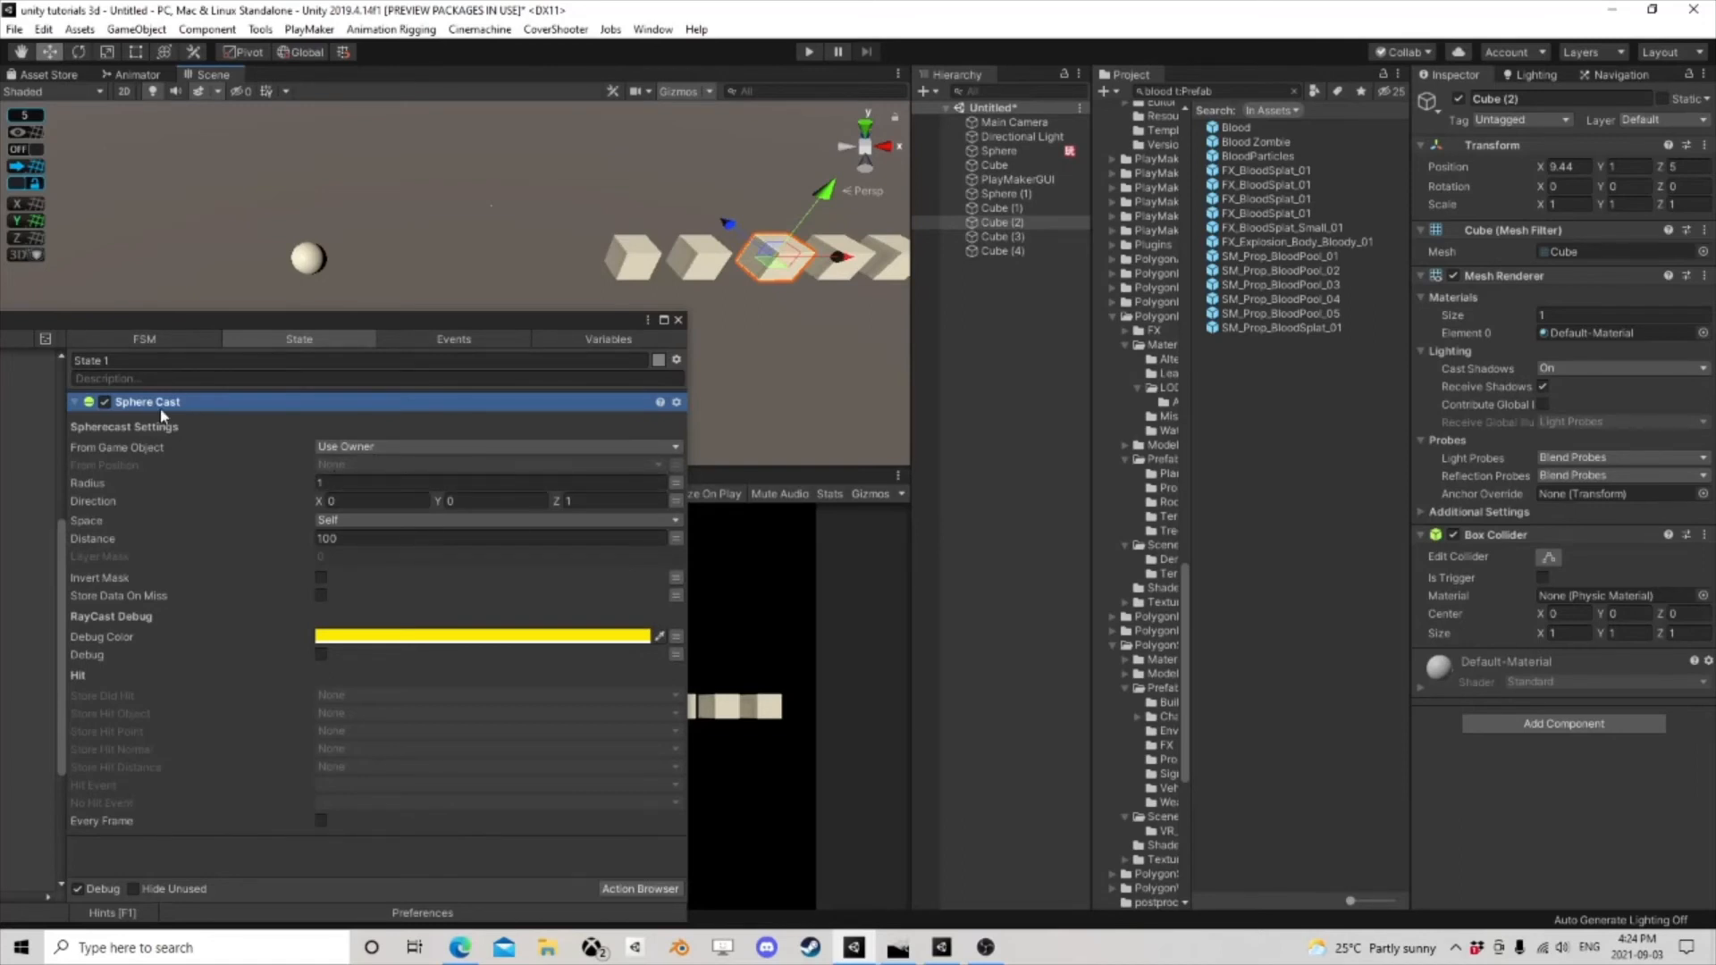
- Set the Sphere Cast radius to 0.1, enable Debug and Every Frame, and store the hit object in Obj
{"action": "left_click", "coordinate": [321, 656]}
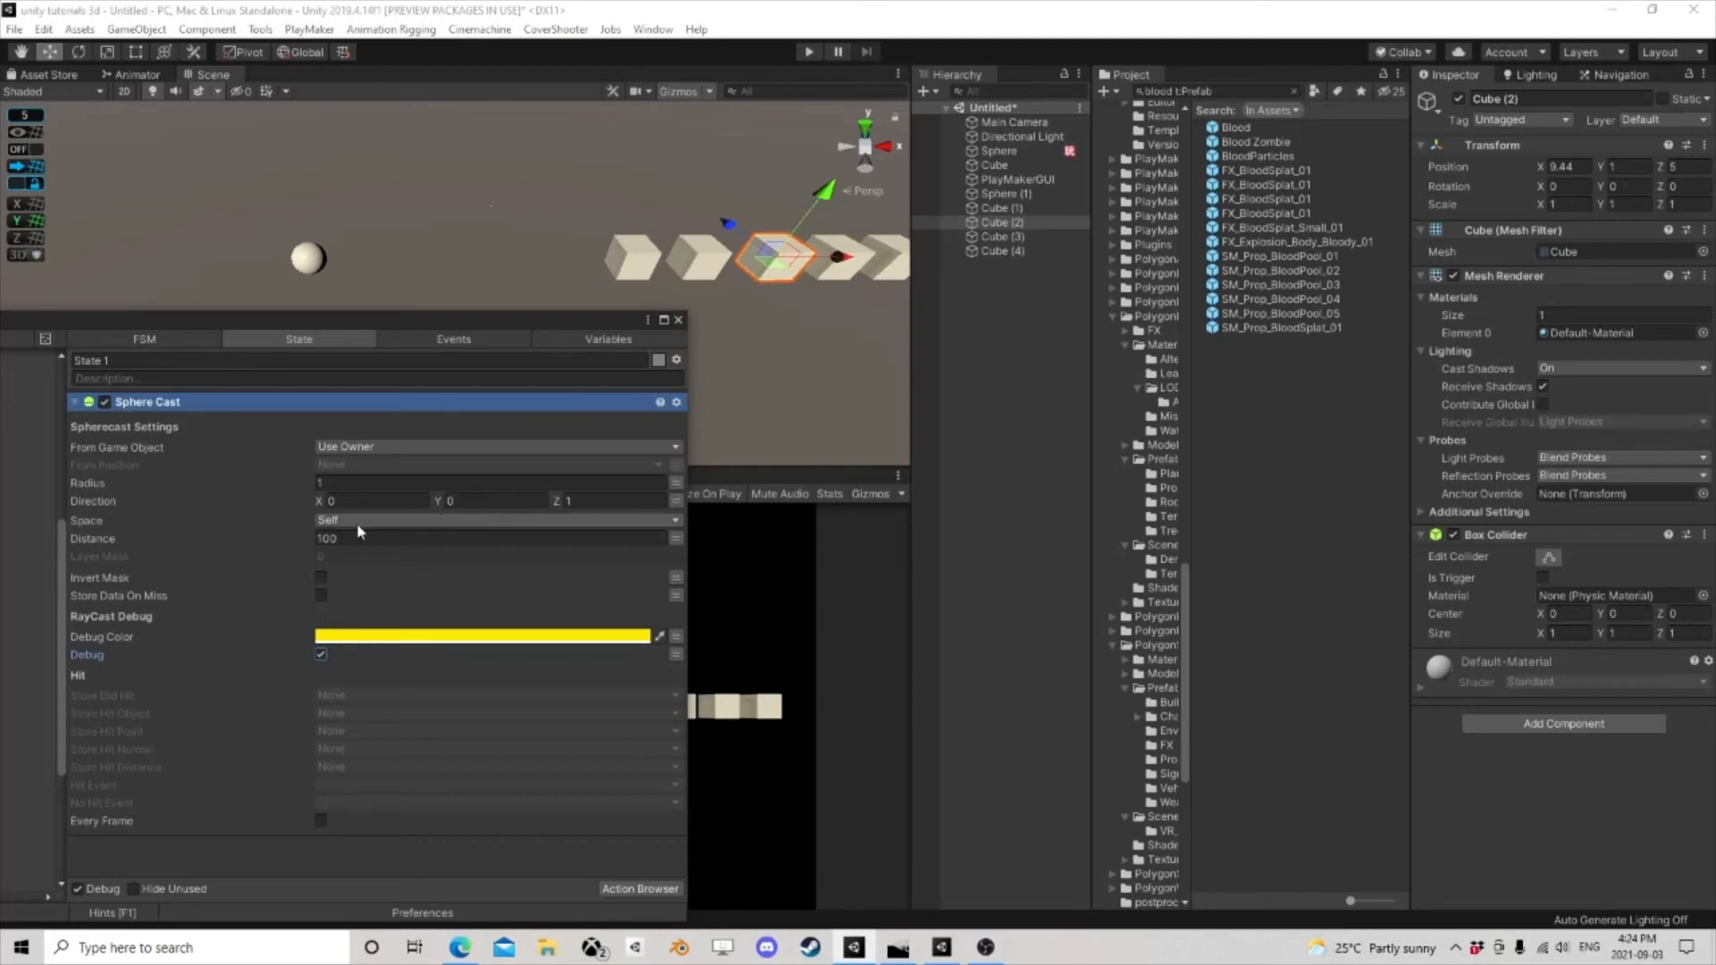
{"action": "left_click", "coordinate": [601, 501]}
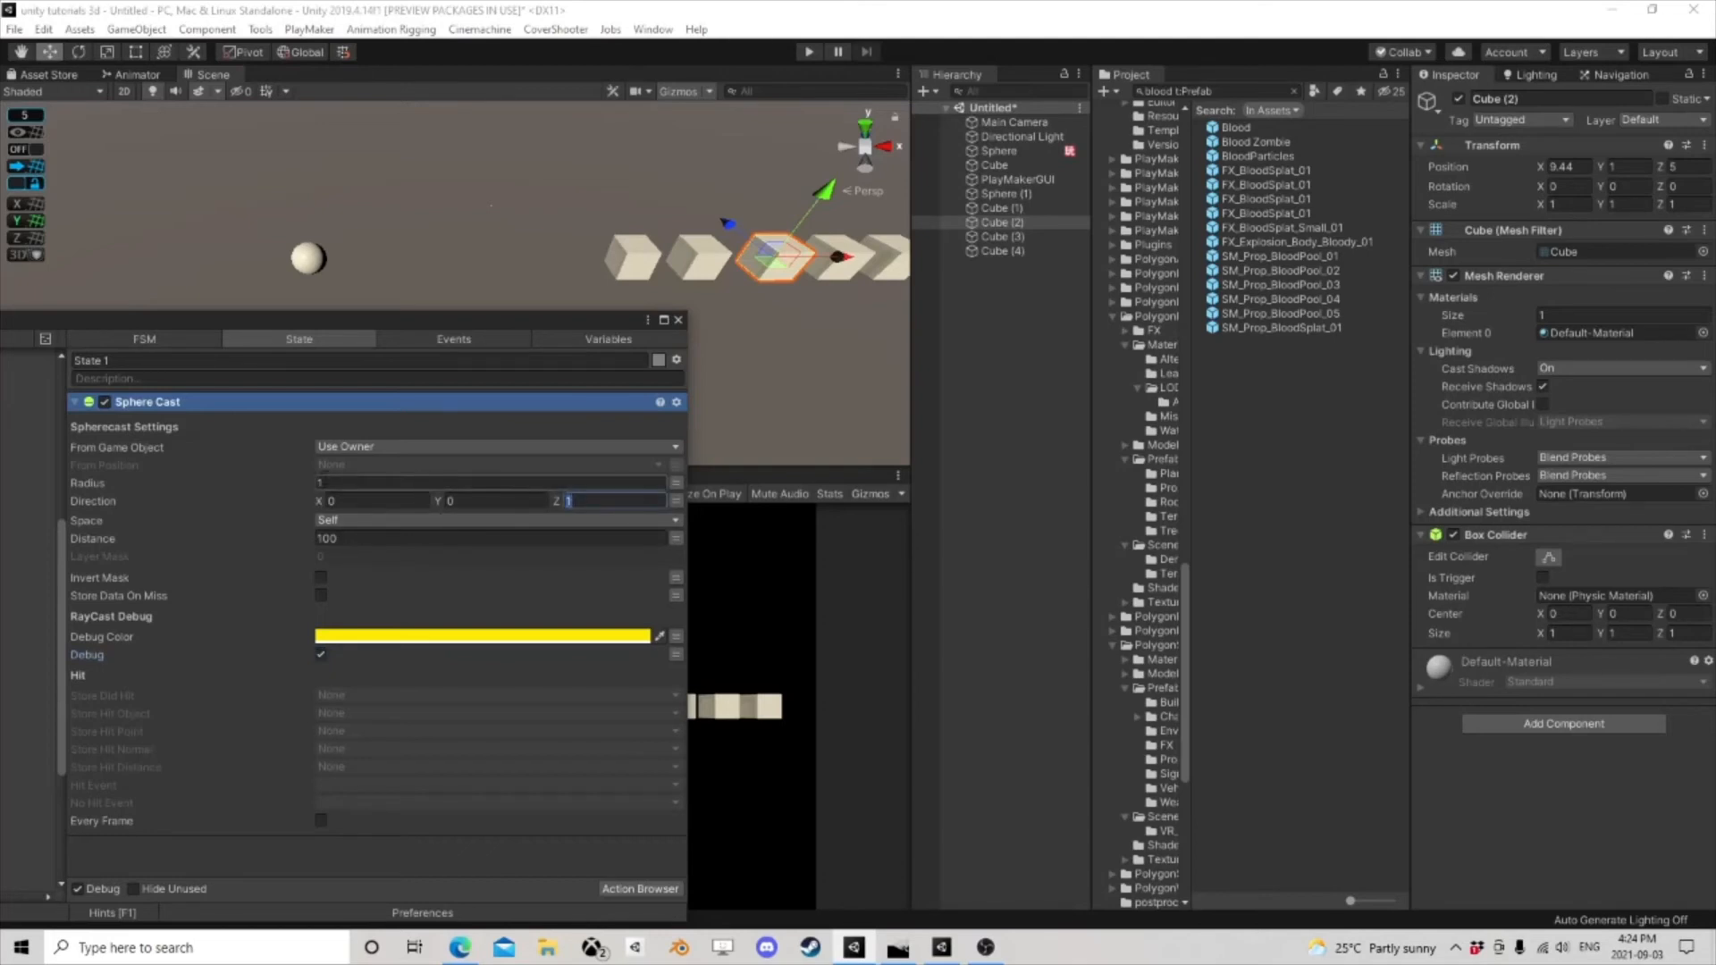
{"action": "left_click", "coordinate": [336, 484]}
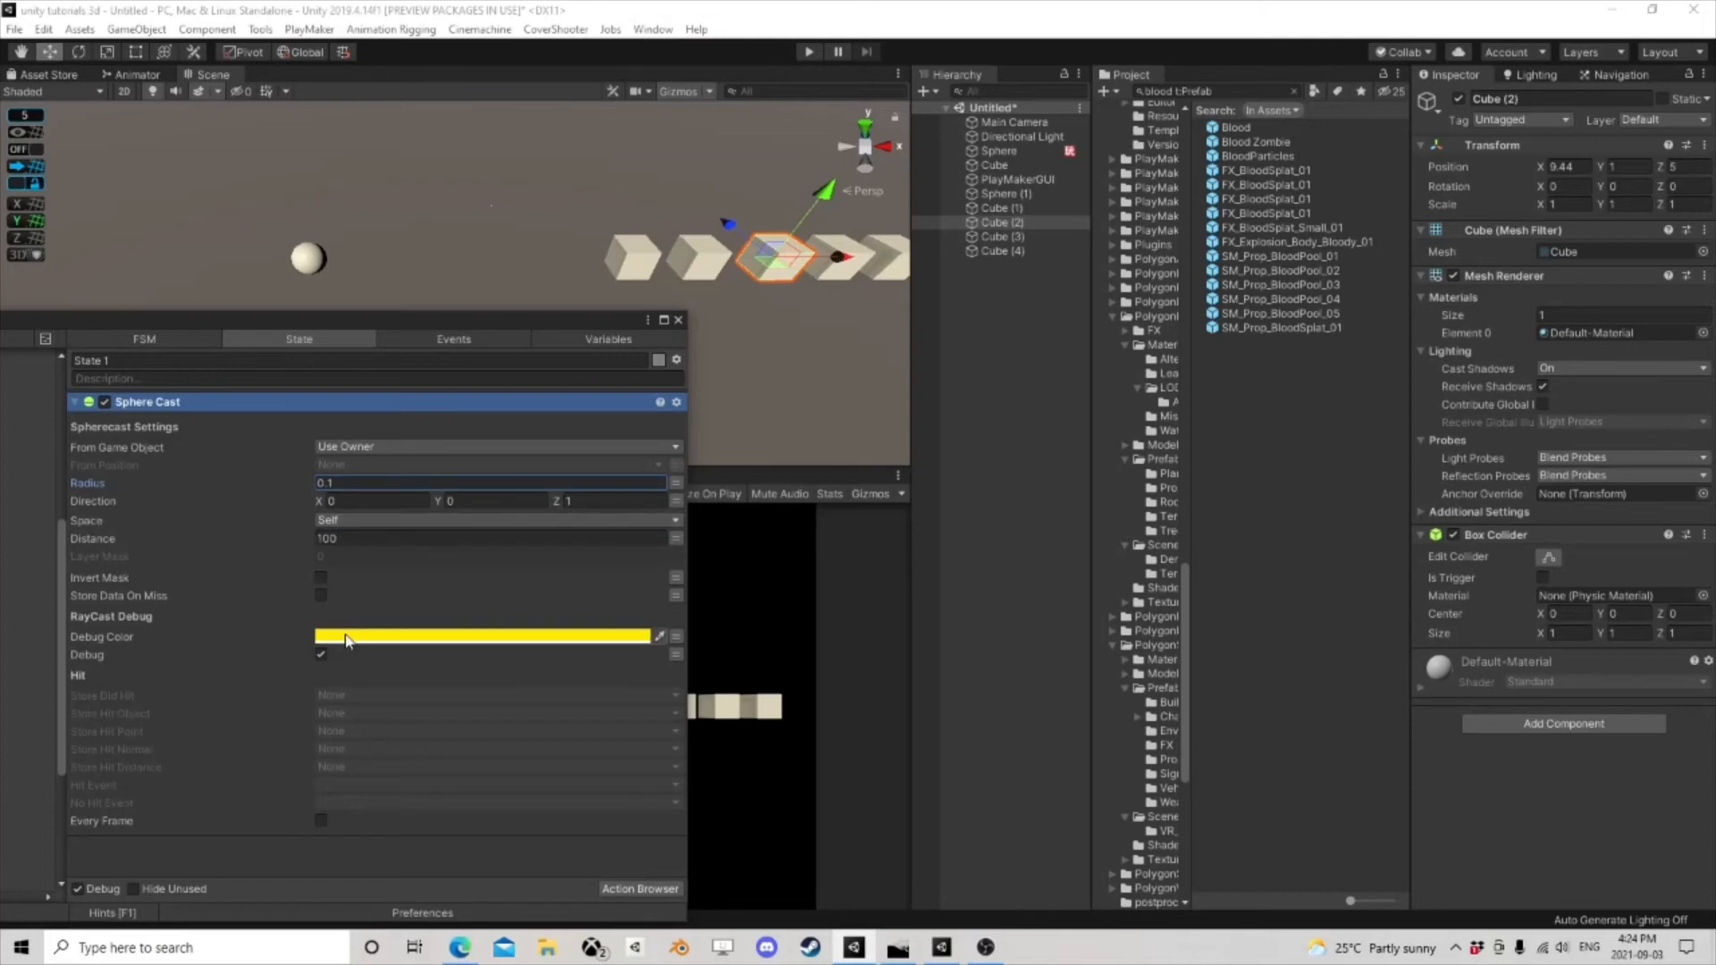
{"action": "left_click", "coordinate": [346, 712]}
{"action": "left_click", "coordinate": [348, 770]}
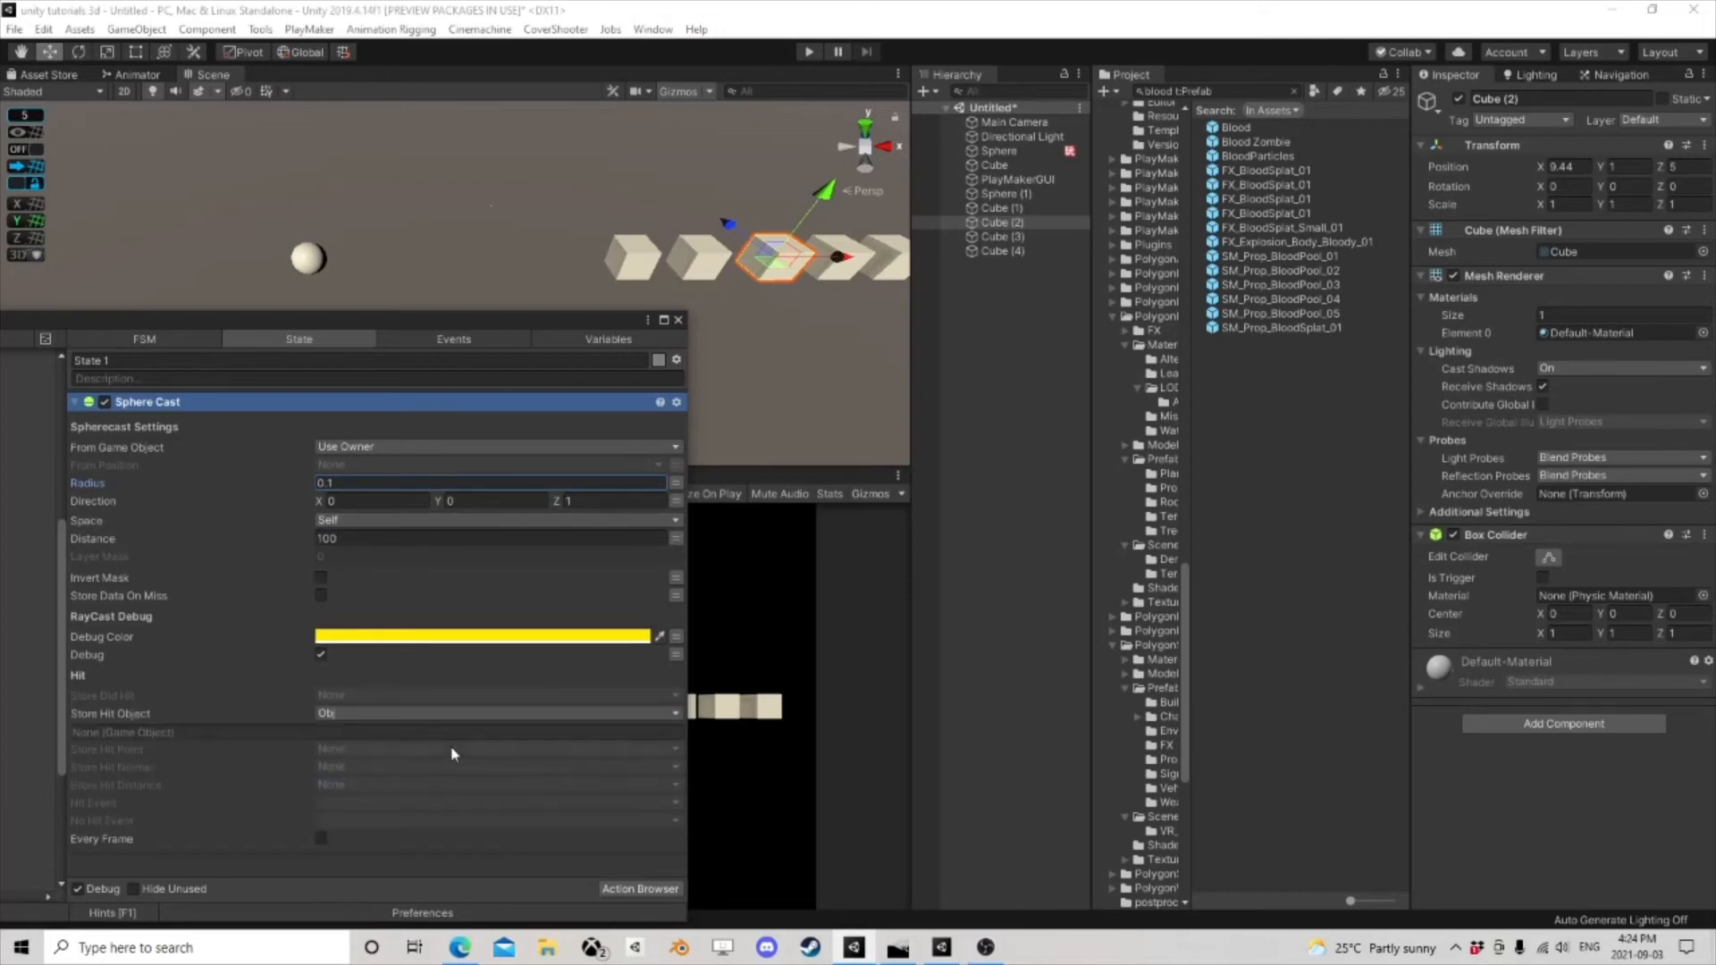
{"action": "left_click", "coordinate": [320, 839]}
- Run the scene and inspect the Sphere's Sphere Cast action for the stored hit object
{"action": "left_click", "coordinate": [807, 52]}
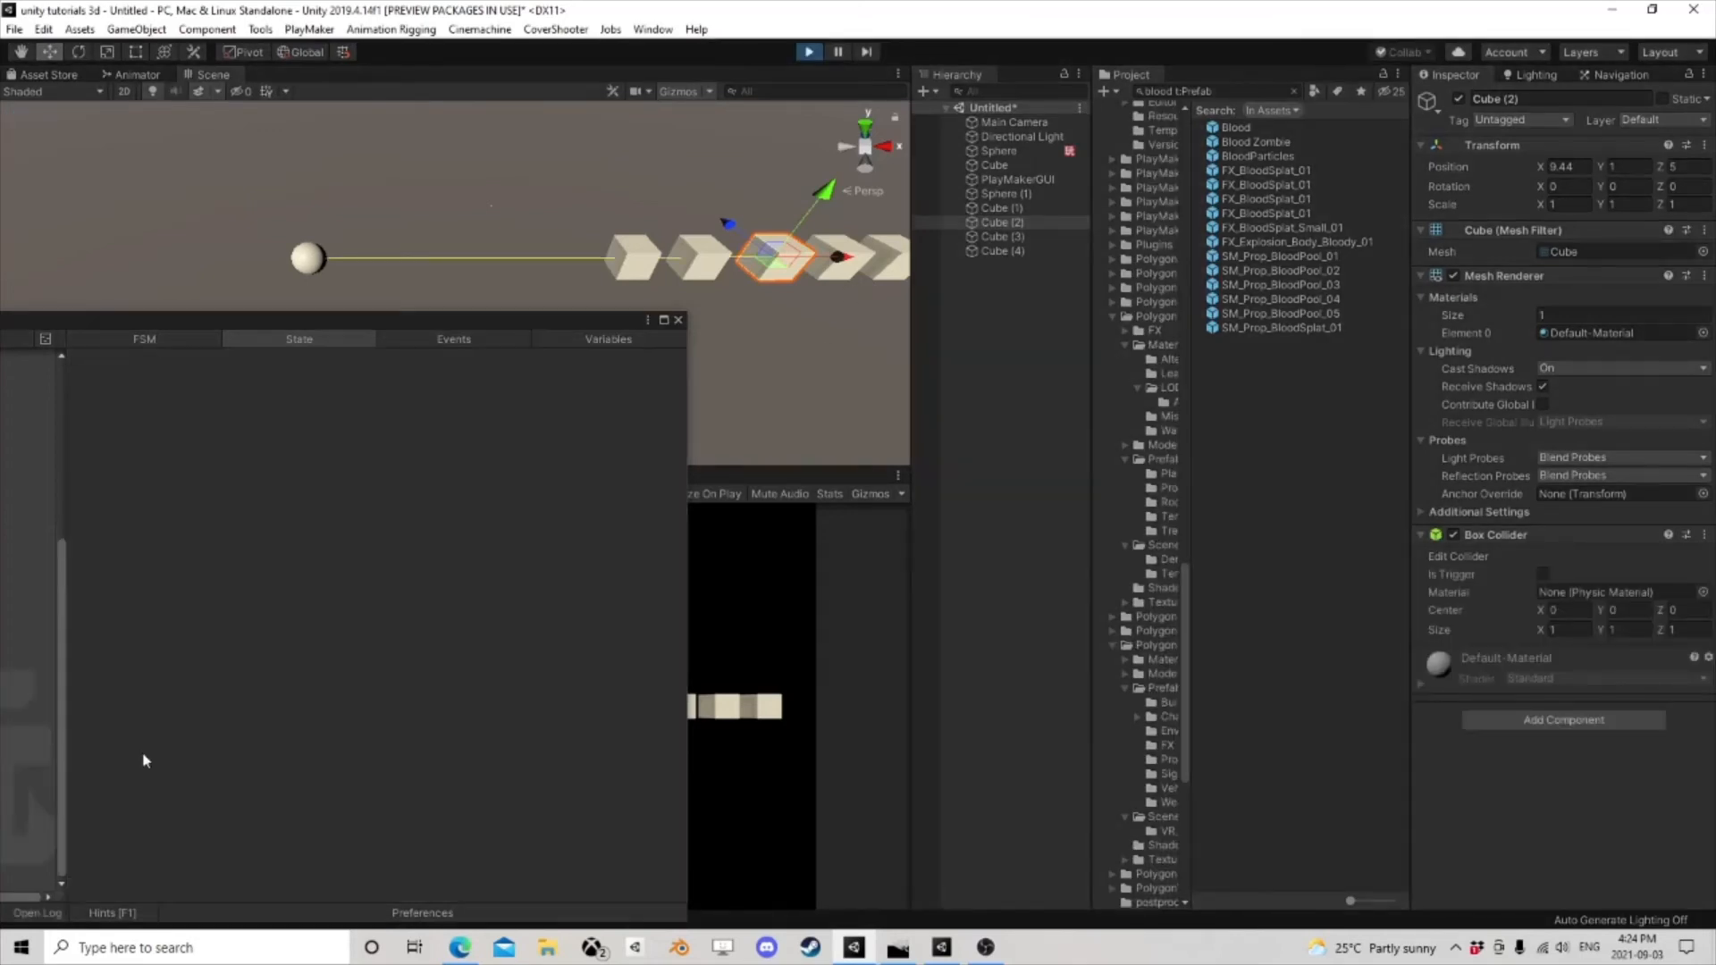
{"action": "left_click", "coordinate": [638, 258]}
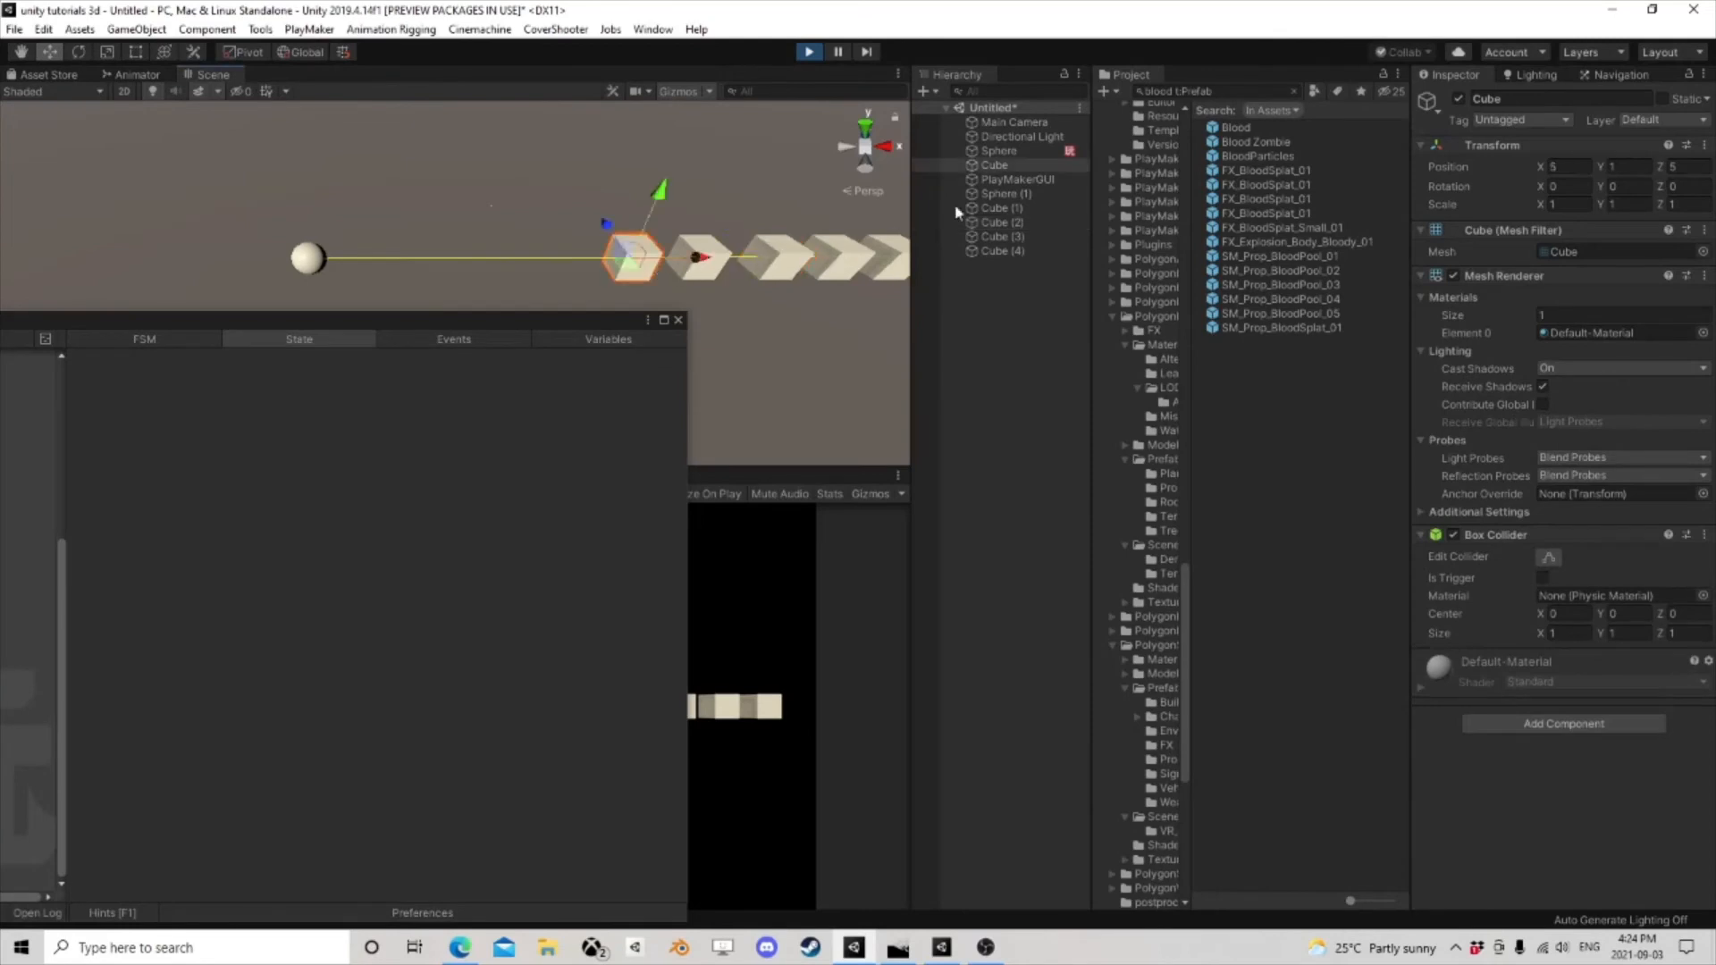
{"action": "left_click", "coordinate": [1015, 152]}
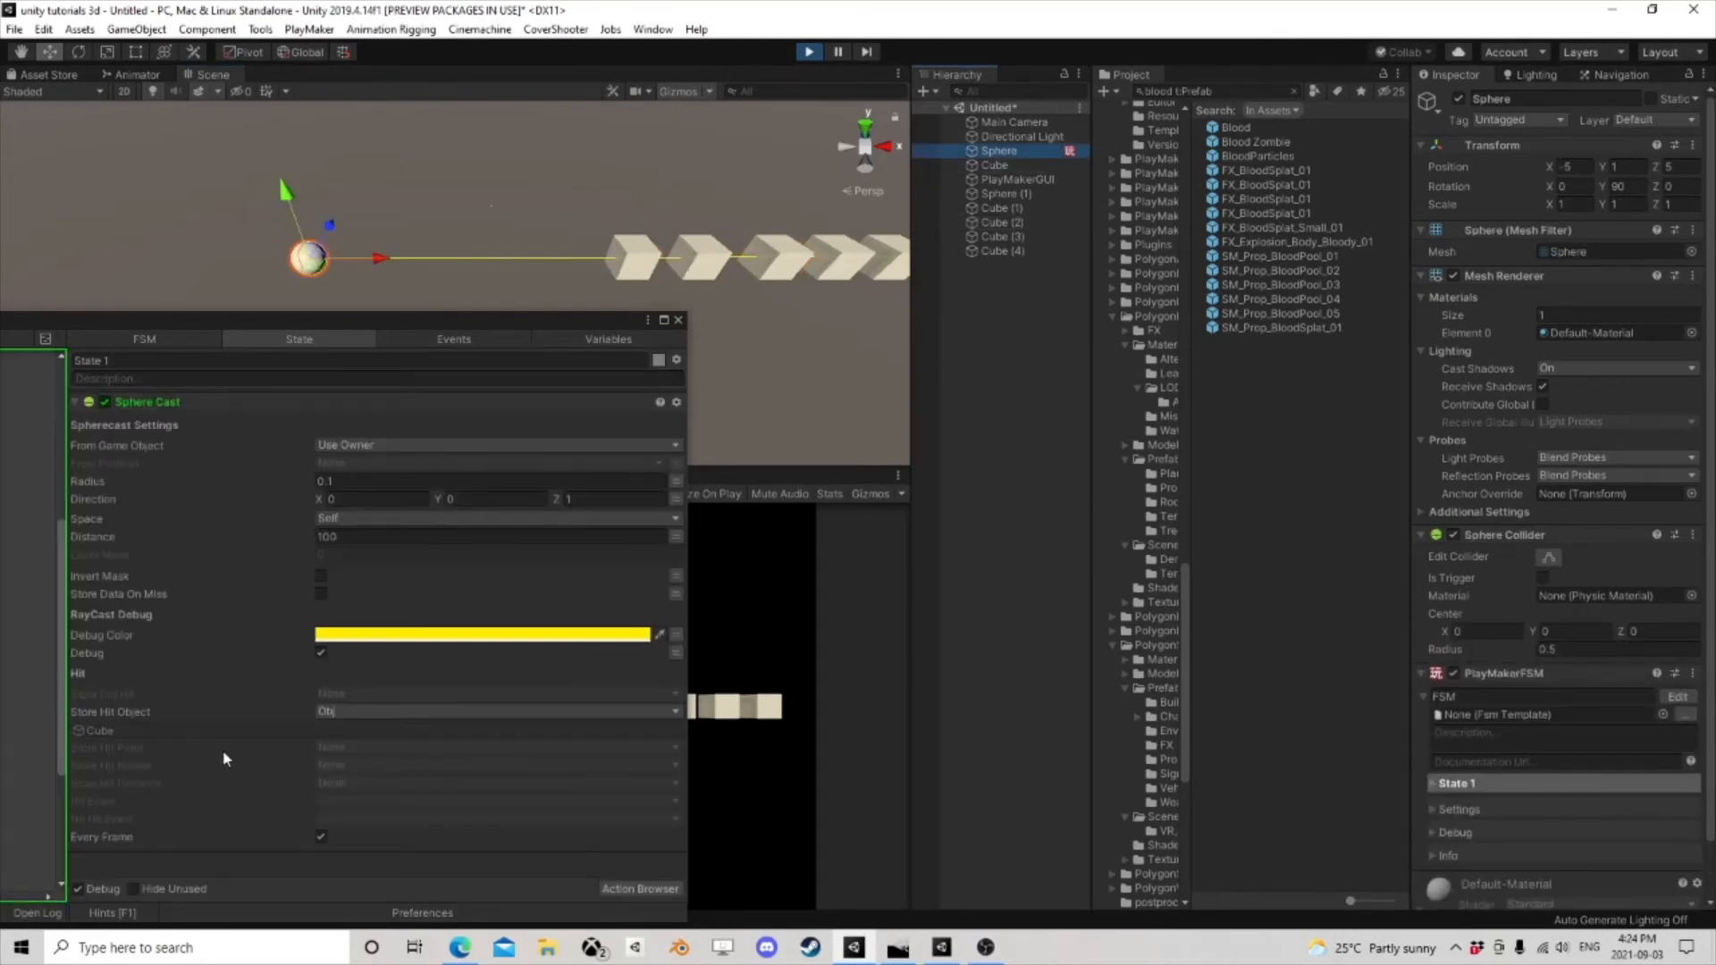
- Lower the first cube in the row to about Y 0.95 in play mode and examine the debug ray against it
{"action": "left_click", "coordinate": [634, 270]}
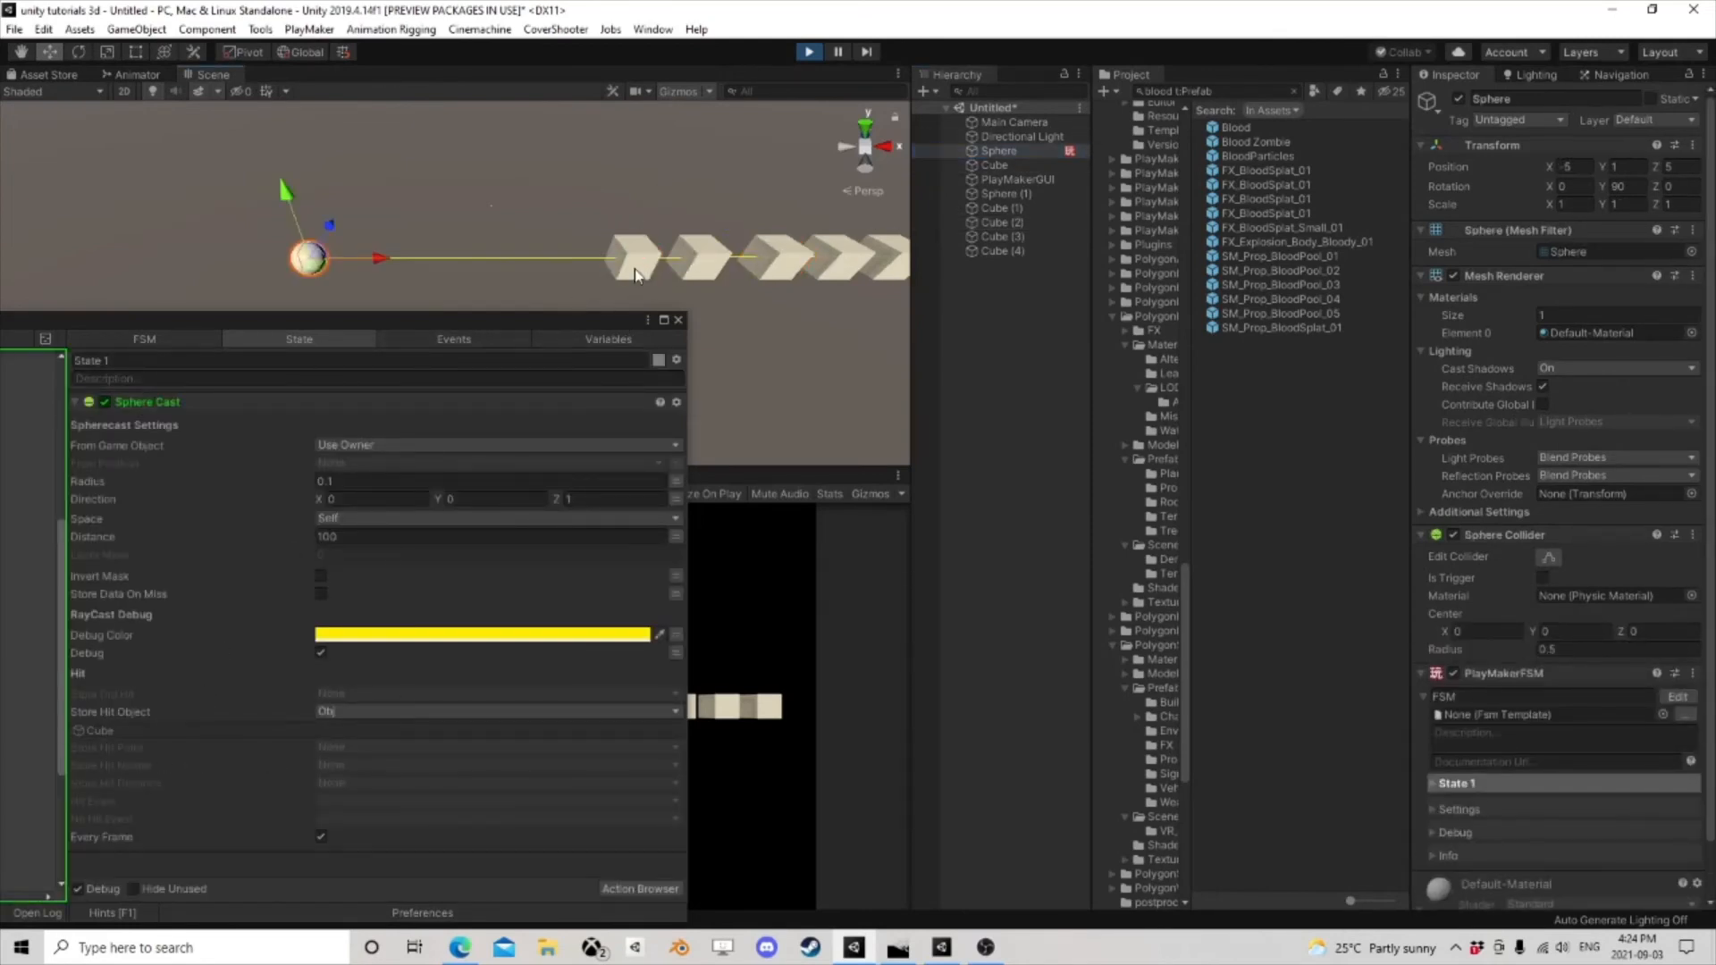
{"action": "mouse_move", "coordinate": [660, 199]}
{"action": "left_mouse_down"}
{"action": "mouse_move", "coordinate": [675, 169]}
{"action": "mouse_move", "coordinate": [657, 216]}
{"action": "left_mouse_up"}
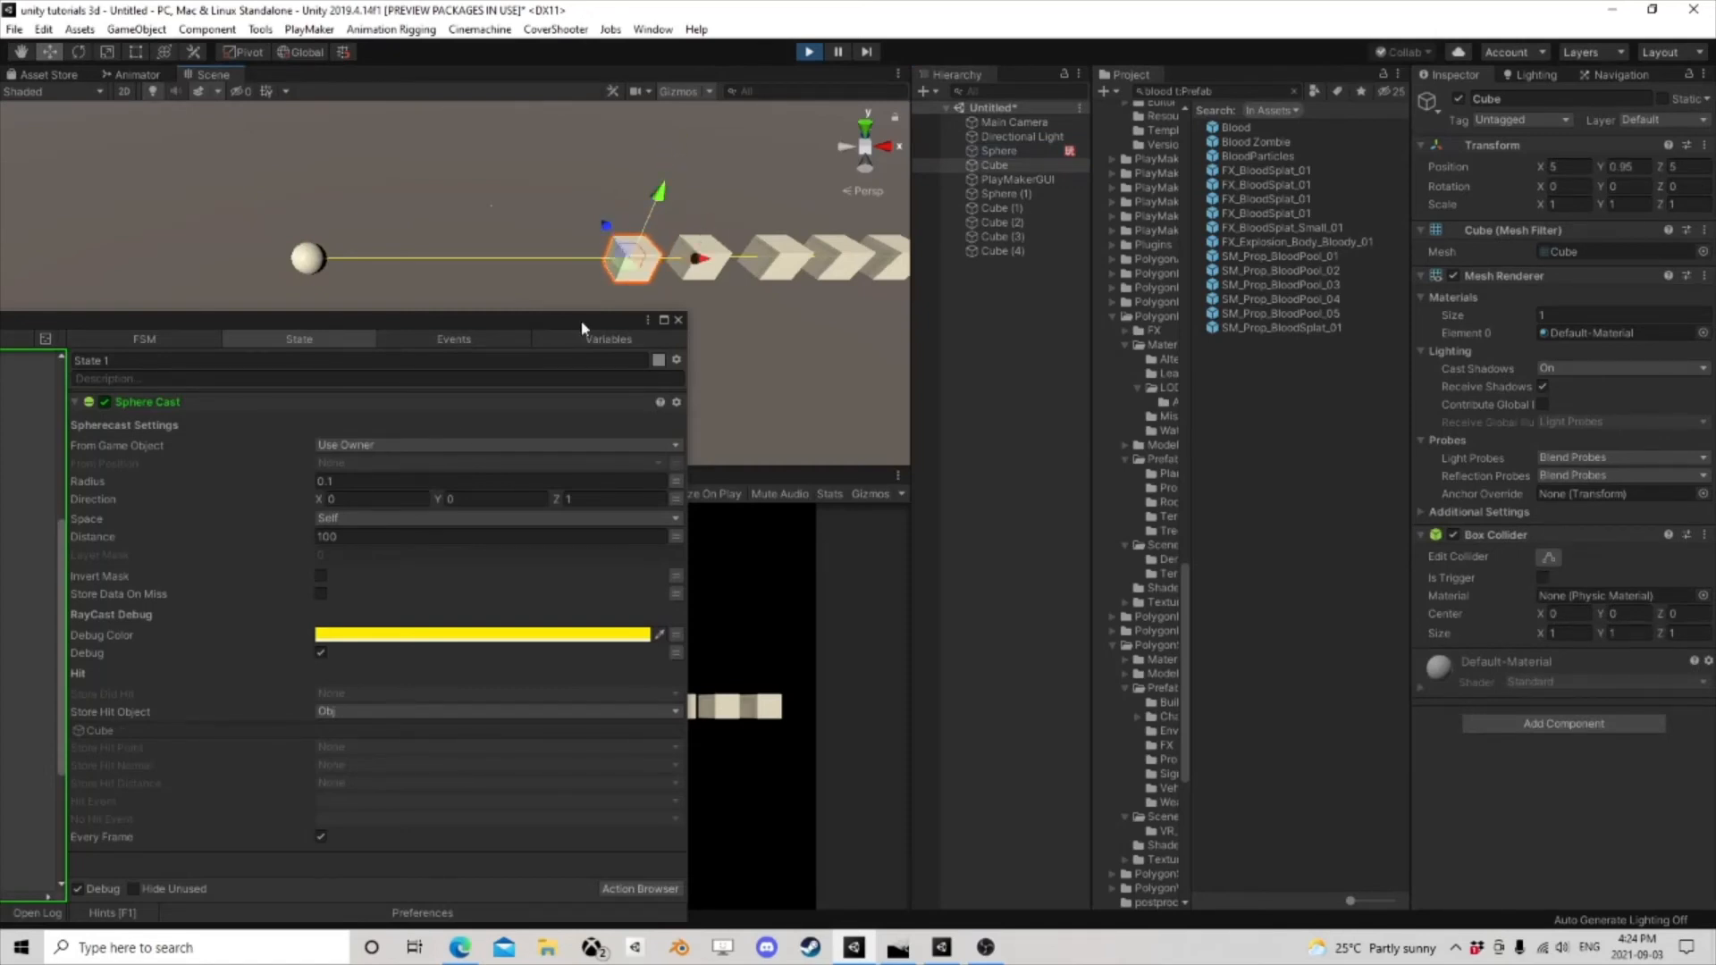
{"action": "scroll", "coordinate": [344, 267], "scroll_direction": "up", "scroll_amount": 5}
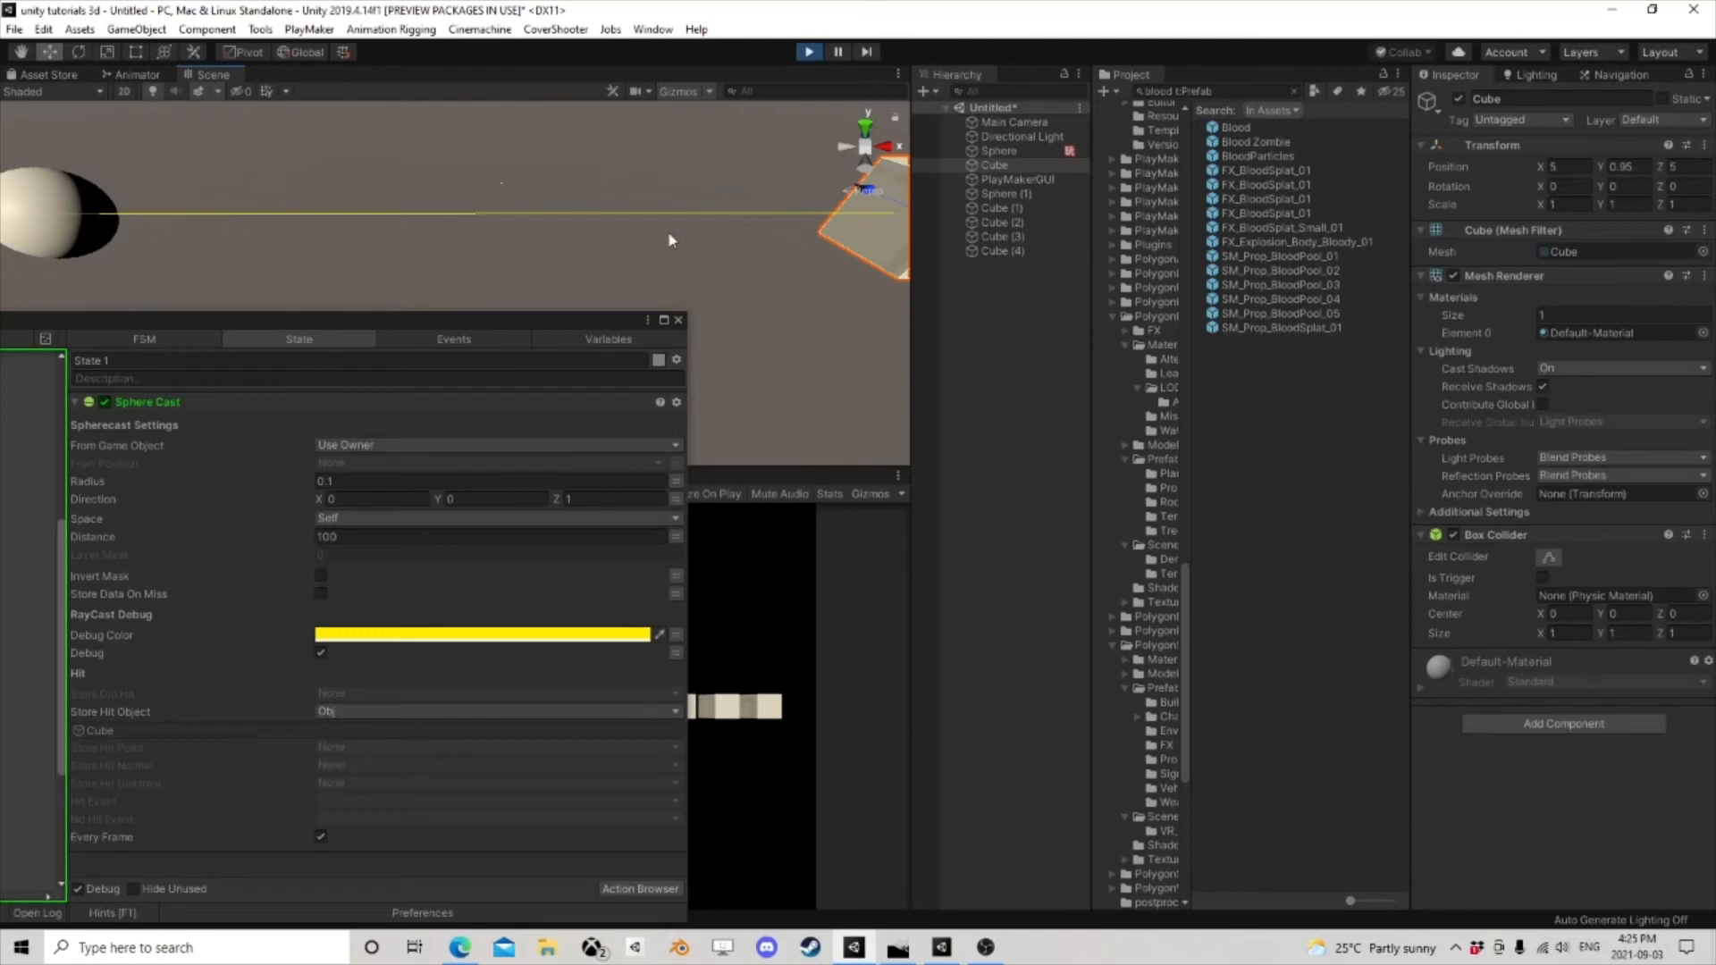
{"action": "scroll", "coordinate": [675, 236], "scroll_direction": "down", "scroll_amount": 4}
{"action": "right_click_drag", "start_coordinate": [616, 234], "coordinate": [524, 260]}
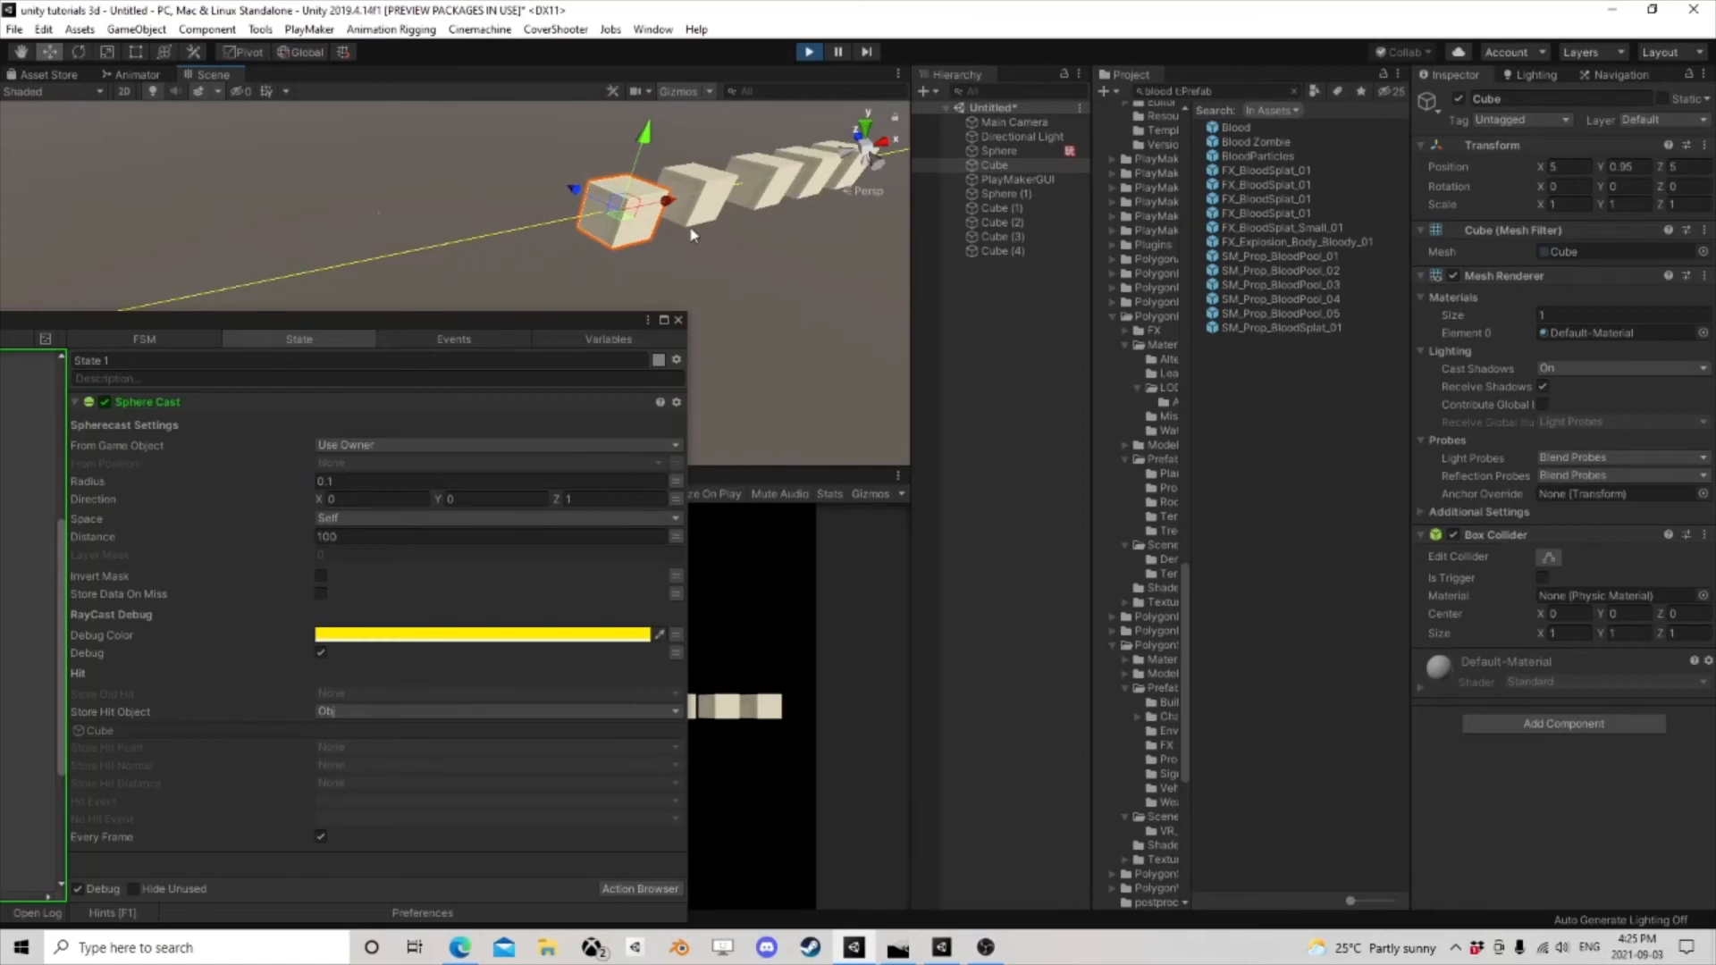
- Increase the Sphere Cast radius to 1.81 in play mode and examine the ray along the row of cubes
{"action": "left_click_drag", "start_coordinate": [121, 482], "coordinate": [181, 476]}
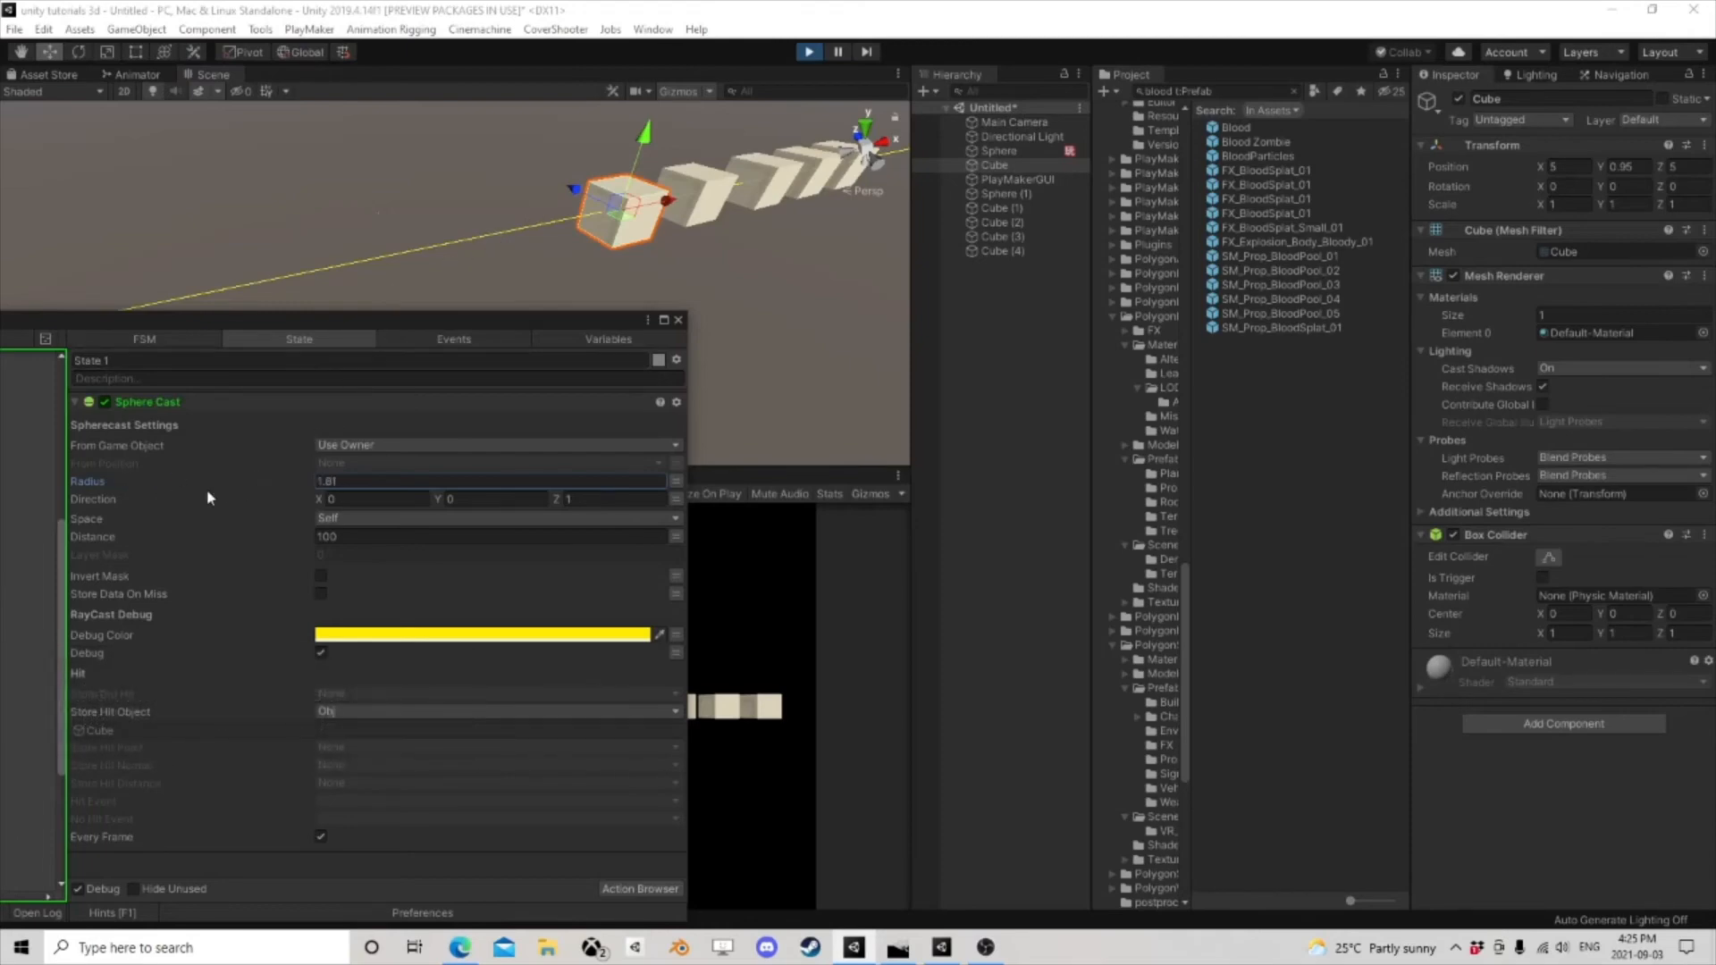
{"action": "scroll", "coordinate": [341, 282], "scroll_direction": "down", "scroll_amount": 1}
{"action": "right_click_drag", "start_coordinate": [341, 280], "coordinate": [363, 237]}
{"action": "scroll", "coordinate": [514, 247], "scroll_direction": "down", "scroll_amount": 3}
{"action": "middle_click_drag", "start_coordinate": [502, 279], "coordinate": [460, 232]}
{"action": "right_click_drag", "start_coordinate": [460, 232], "coordinate": [354, 212]}
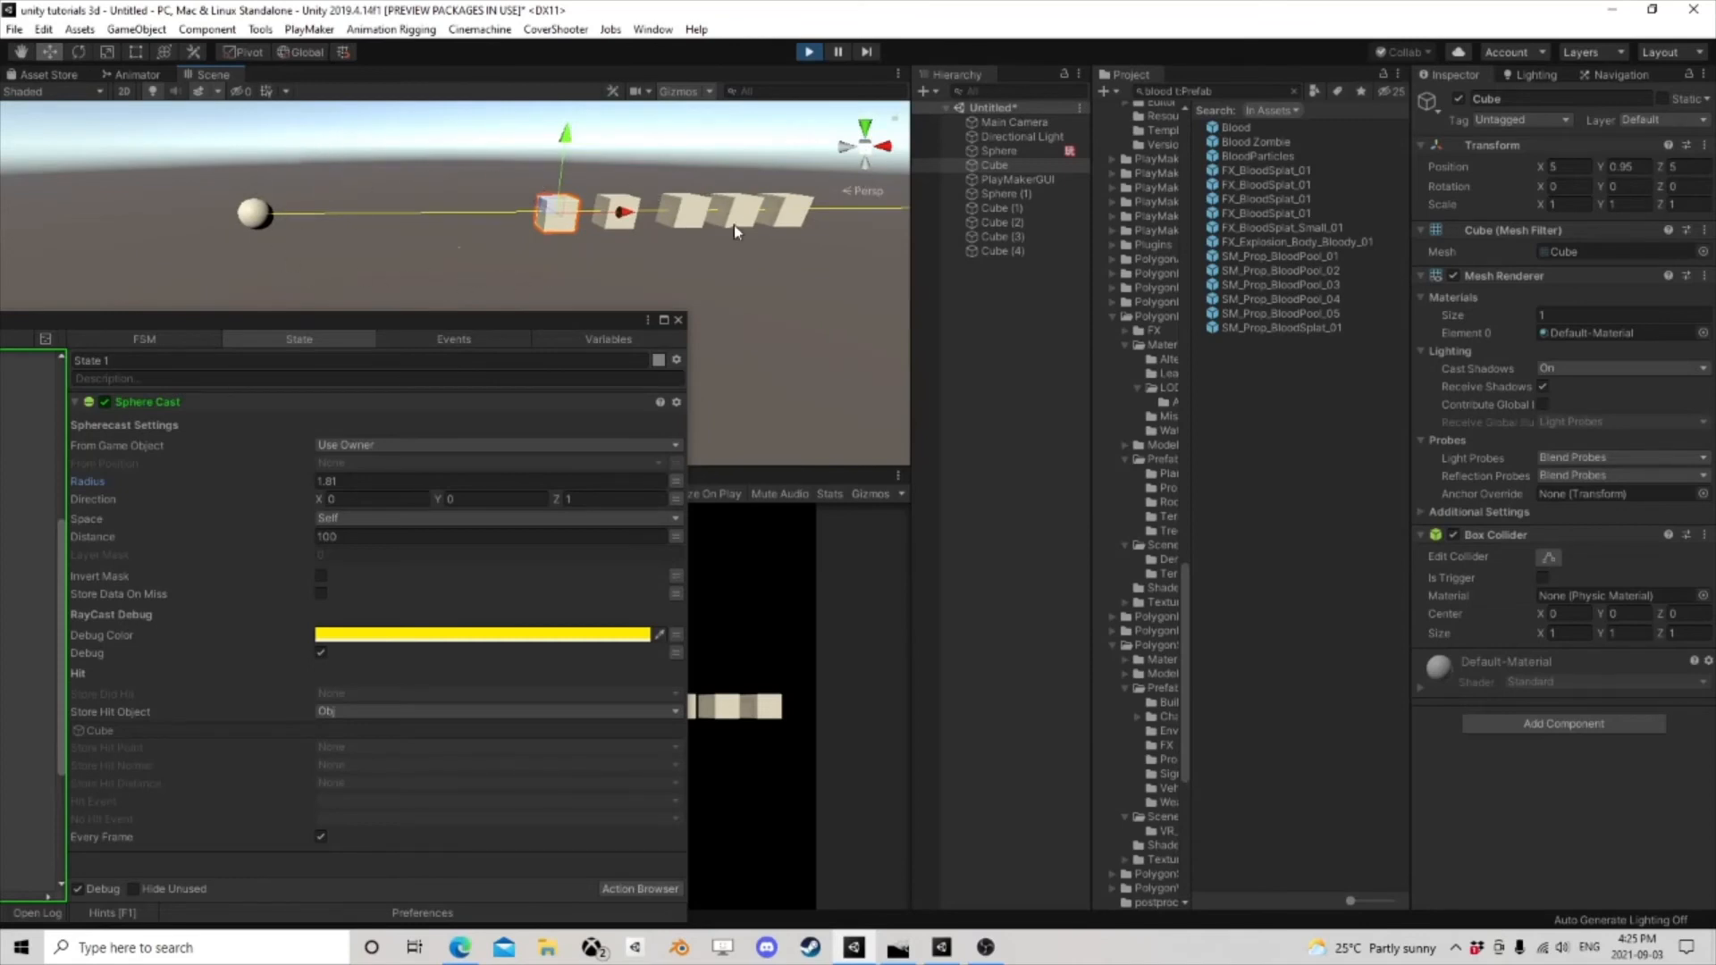
{"action": "right_click_drag", "start_coordinate": [192, 220], "coordinate": [402, 257]}
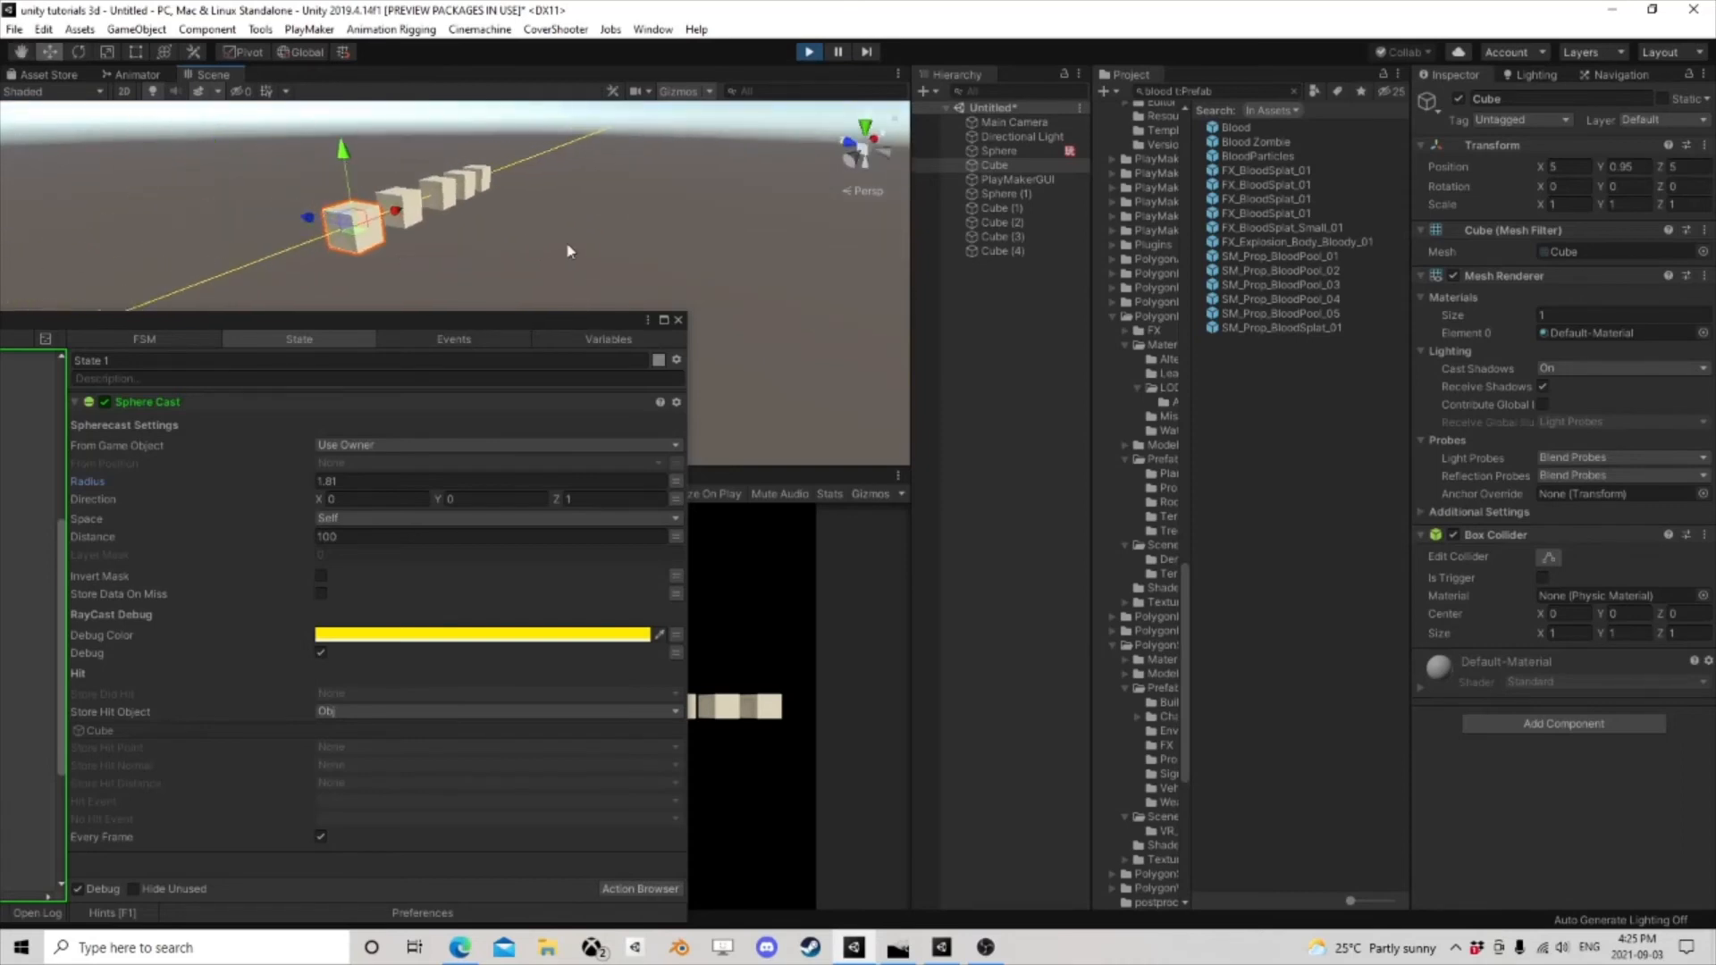
{"action": "right_click_drag", "start_coordinate": [567, 246], "coordinate": [498, 234]}
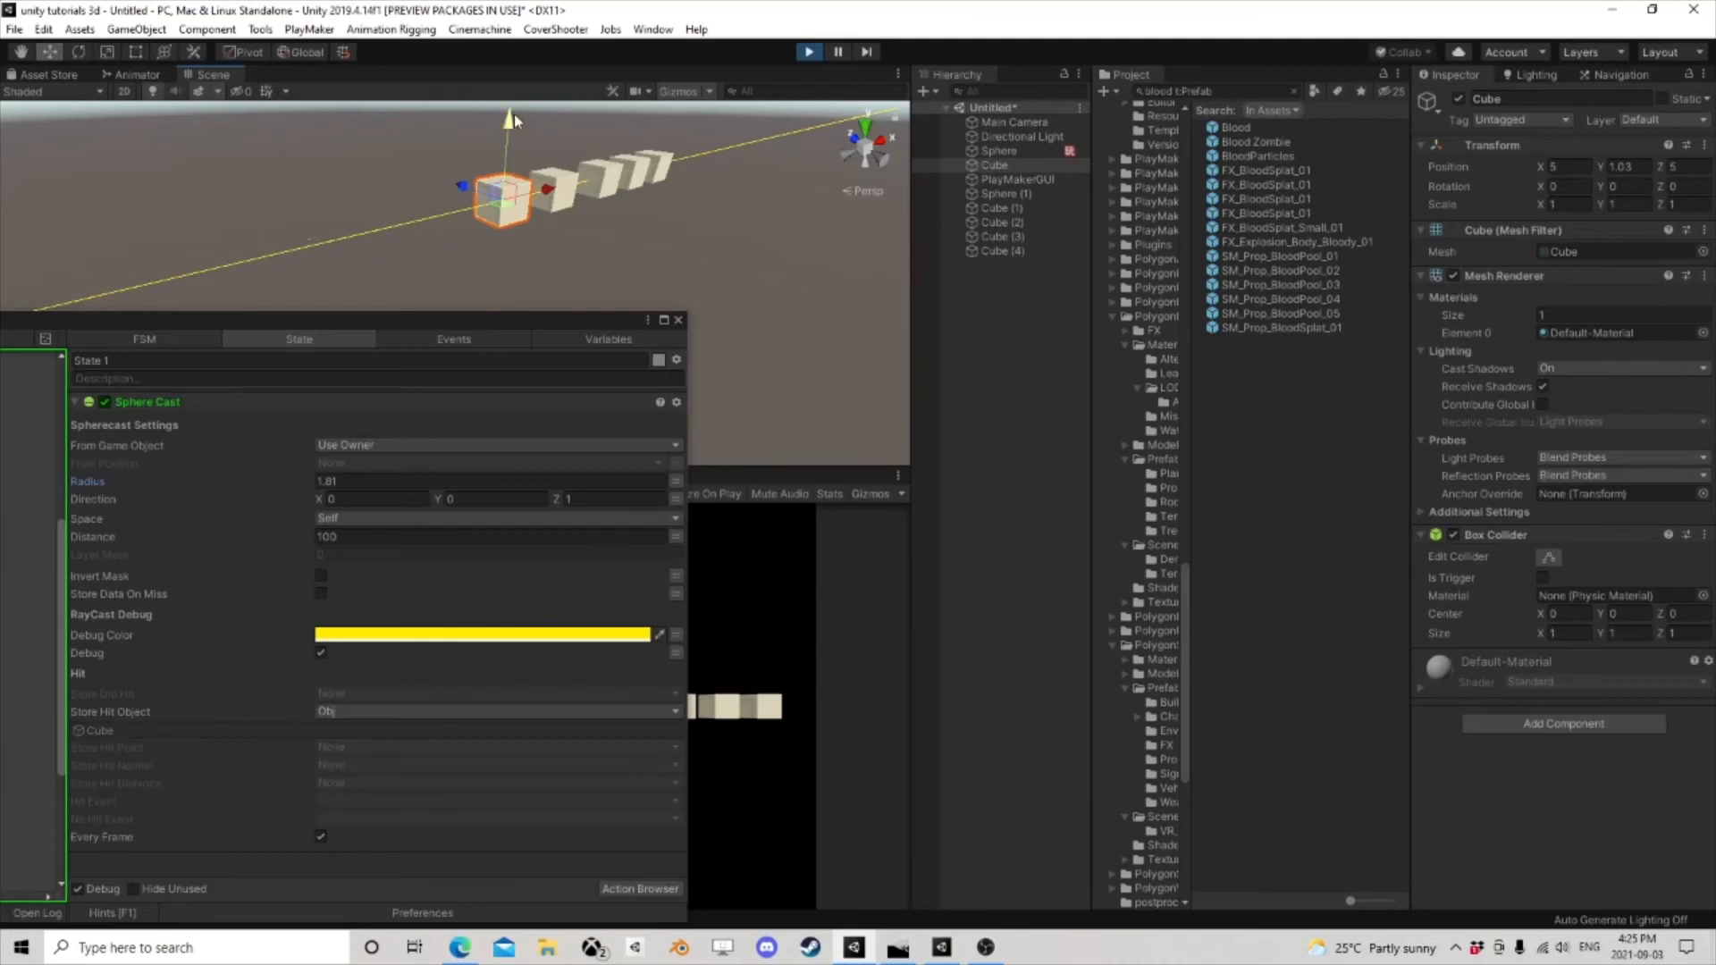
- Test the cast's reach by lowering the first cube to about Y -1.65 and raising it to 1.23, and stop play mode
{"action": "left_click_drag", "start_coordinate": [510, 123], "coordinate": [522, 212]}
{"action": "mouse_move", "coordinate": [722, 268]}
{"action": "right_mouse_down"}
{"action": "mouse_move", "coordinate": [701, 268]}
{"action": "mouse_move", "coordinate": [709, 250]}
{"action": "right_mouse_up"}
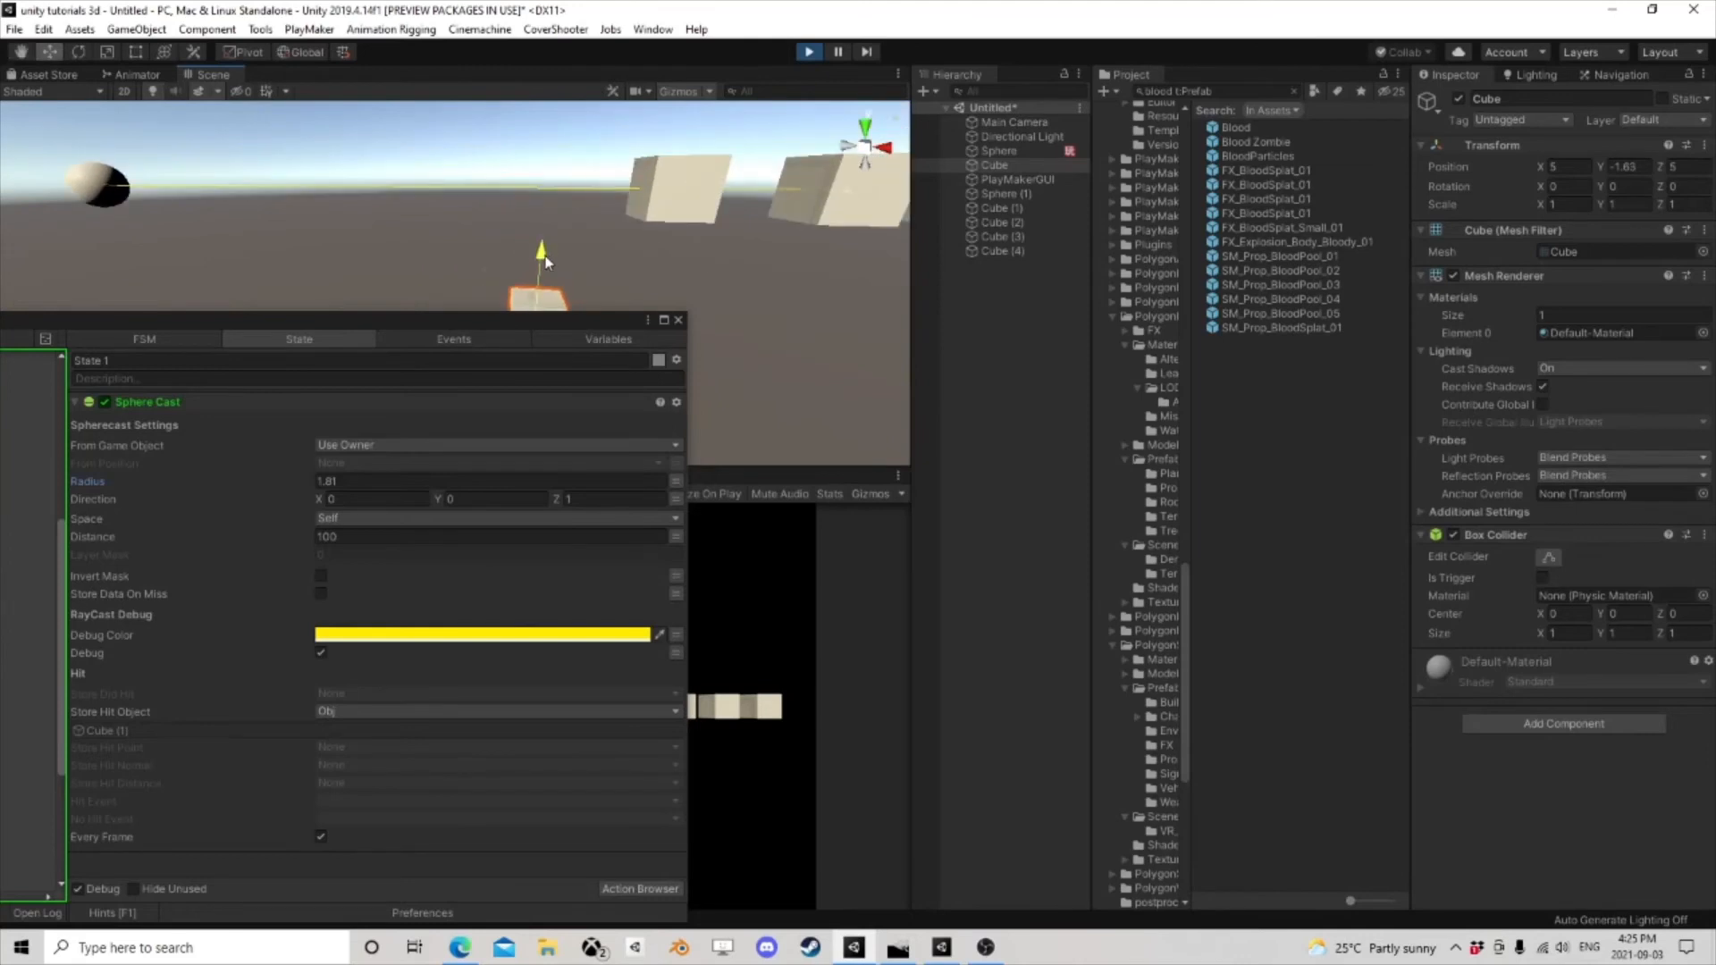
{"action": "left_click_drag", "start_coordinate": [545, 257], "coordinate": [543, 243]}
{"action": "left_click_drag", "start_coordinate": [547, 249], "coordinate": [547, 198]}
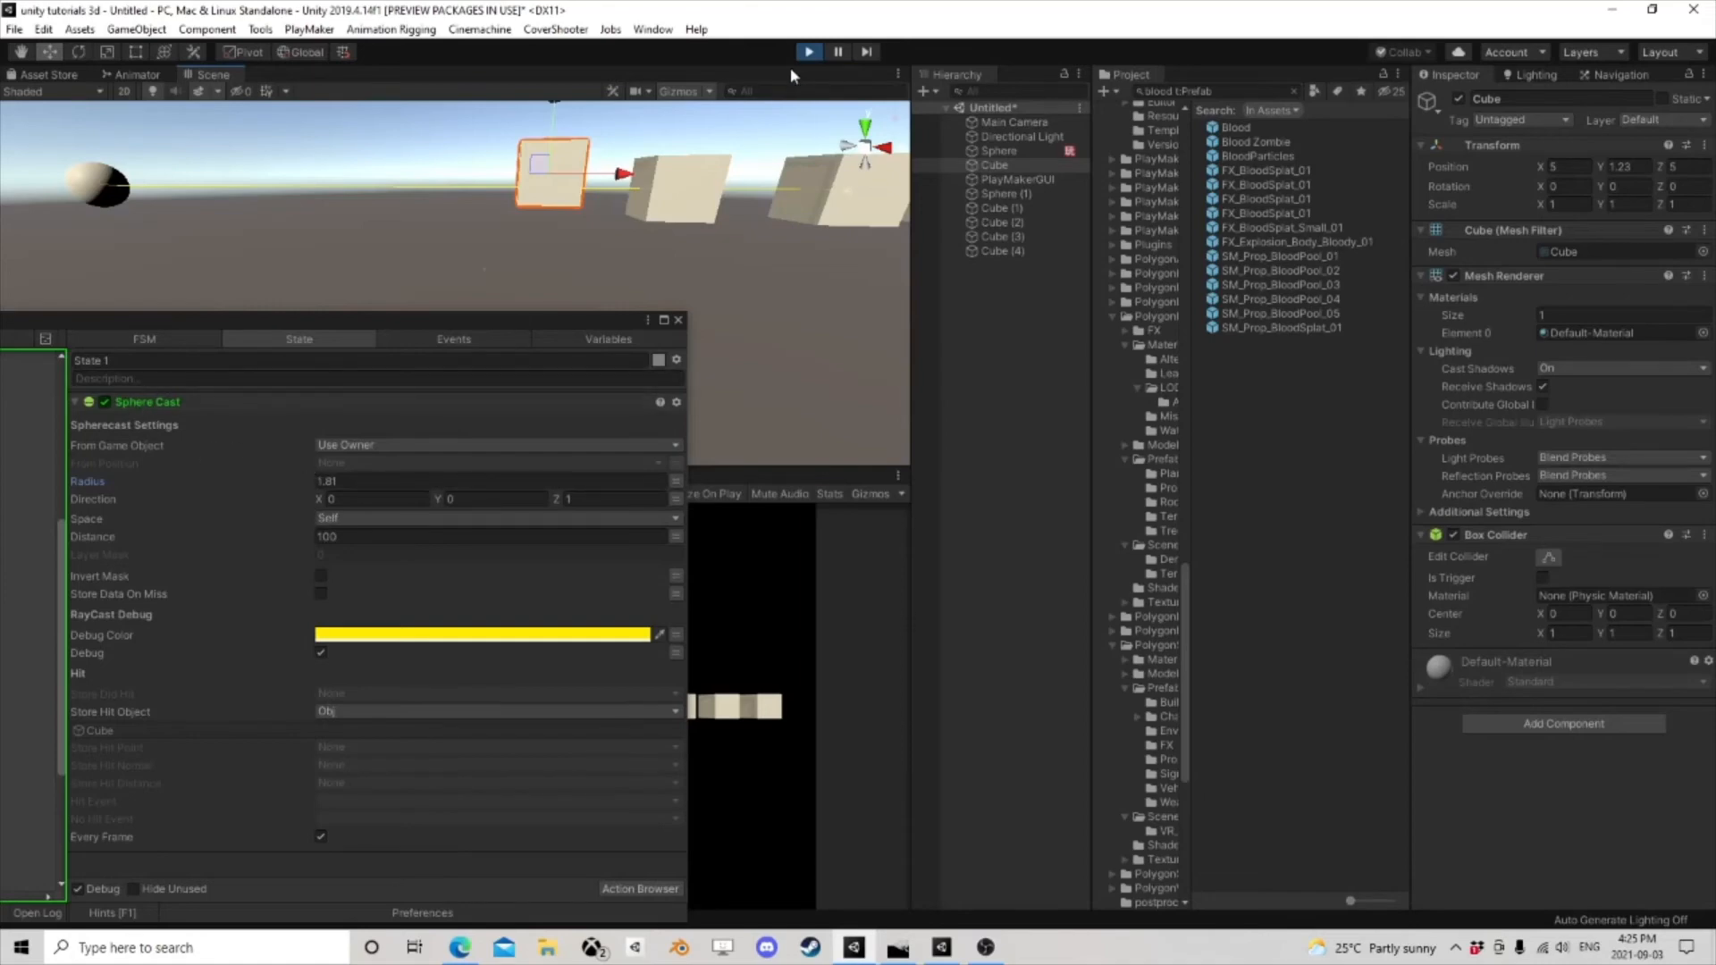
{"action": "left_click", "coordinate": [809, 52]}
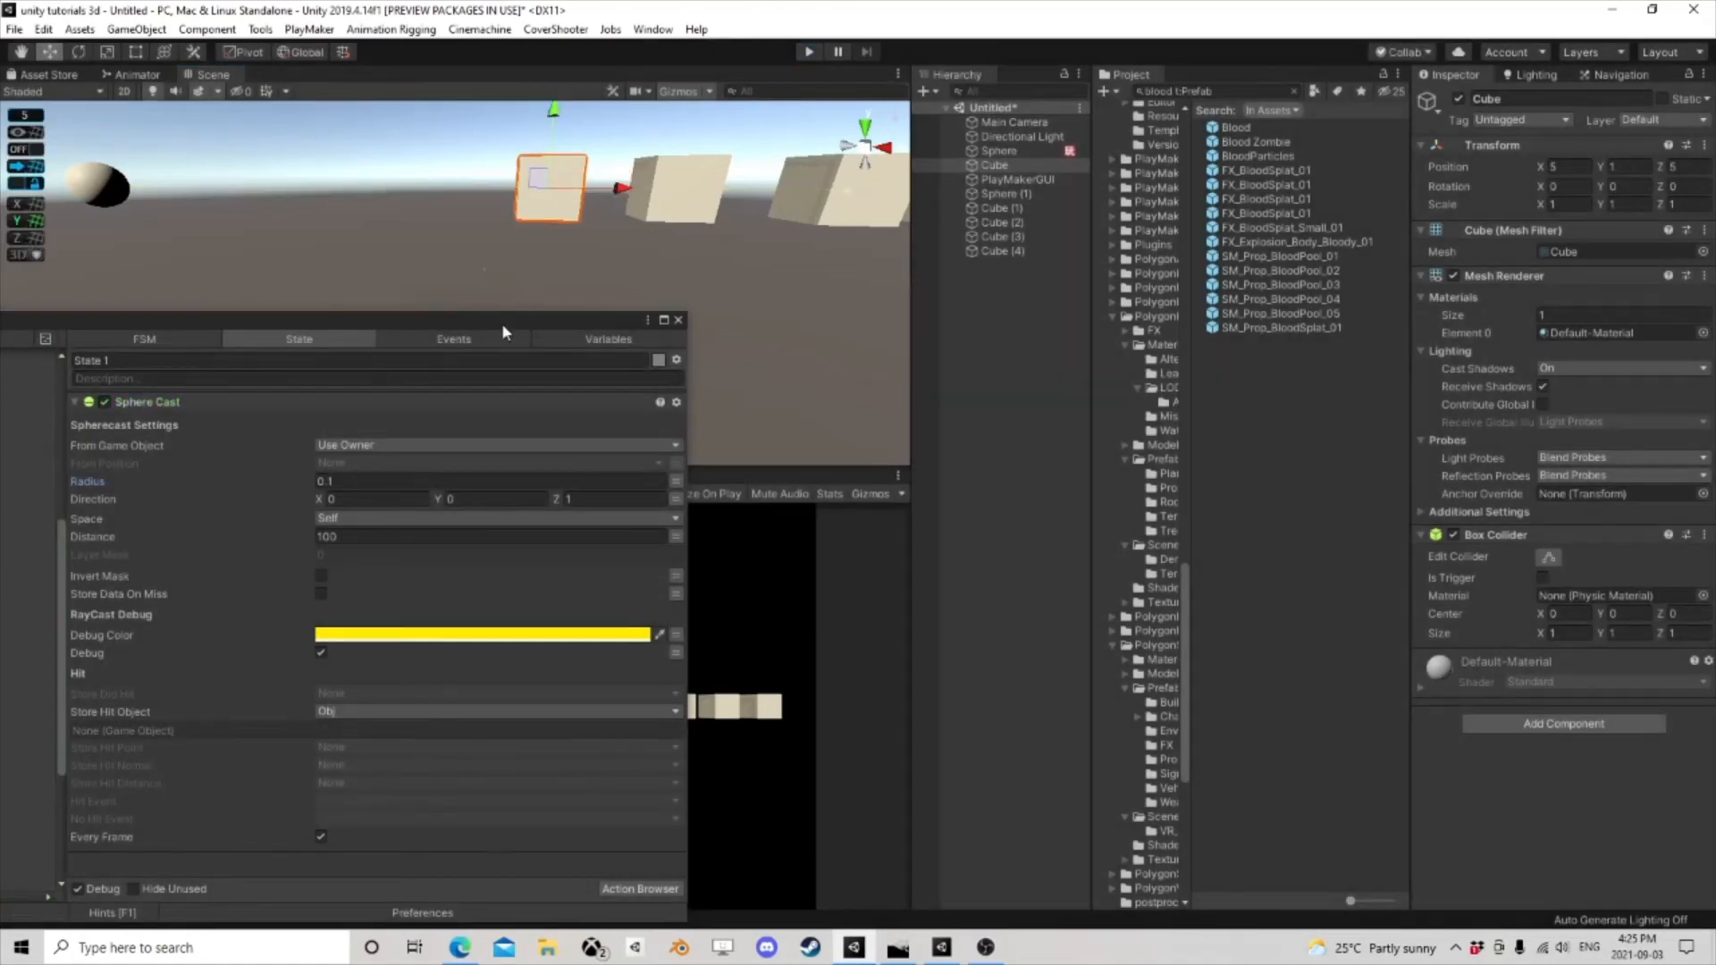
- Delete the Sphere Cast action from State 1
{"action": "left_click_drag", "start_coordinate": [503, 332], "coordinate": [650, 256]}
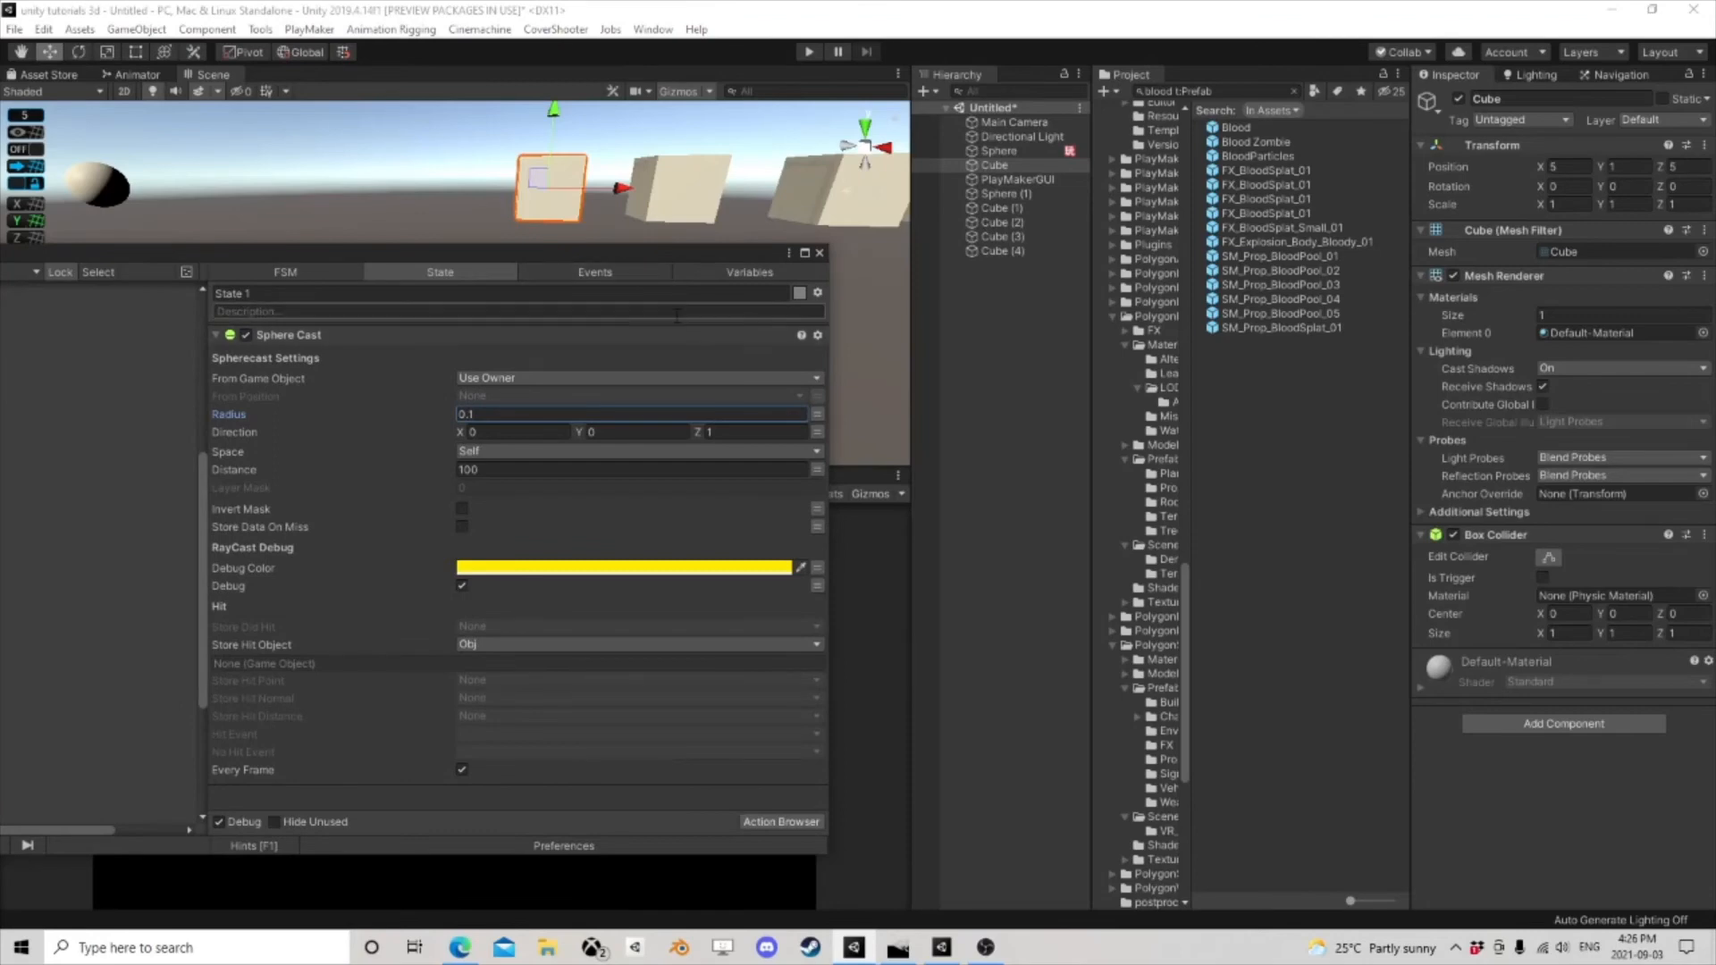
{"action": "left_click", "coordinate": [292, 336]}
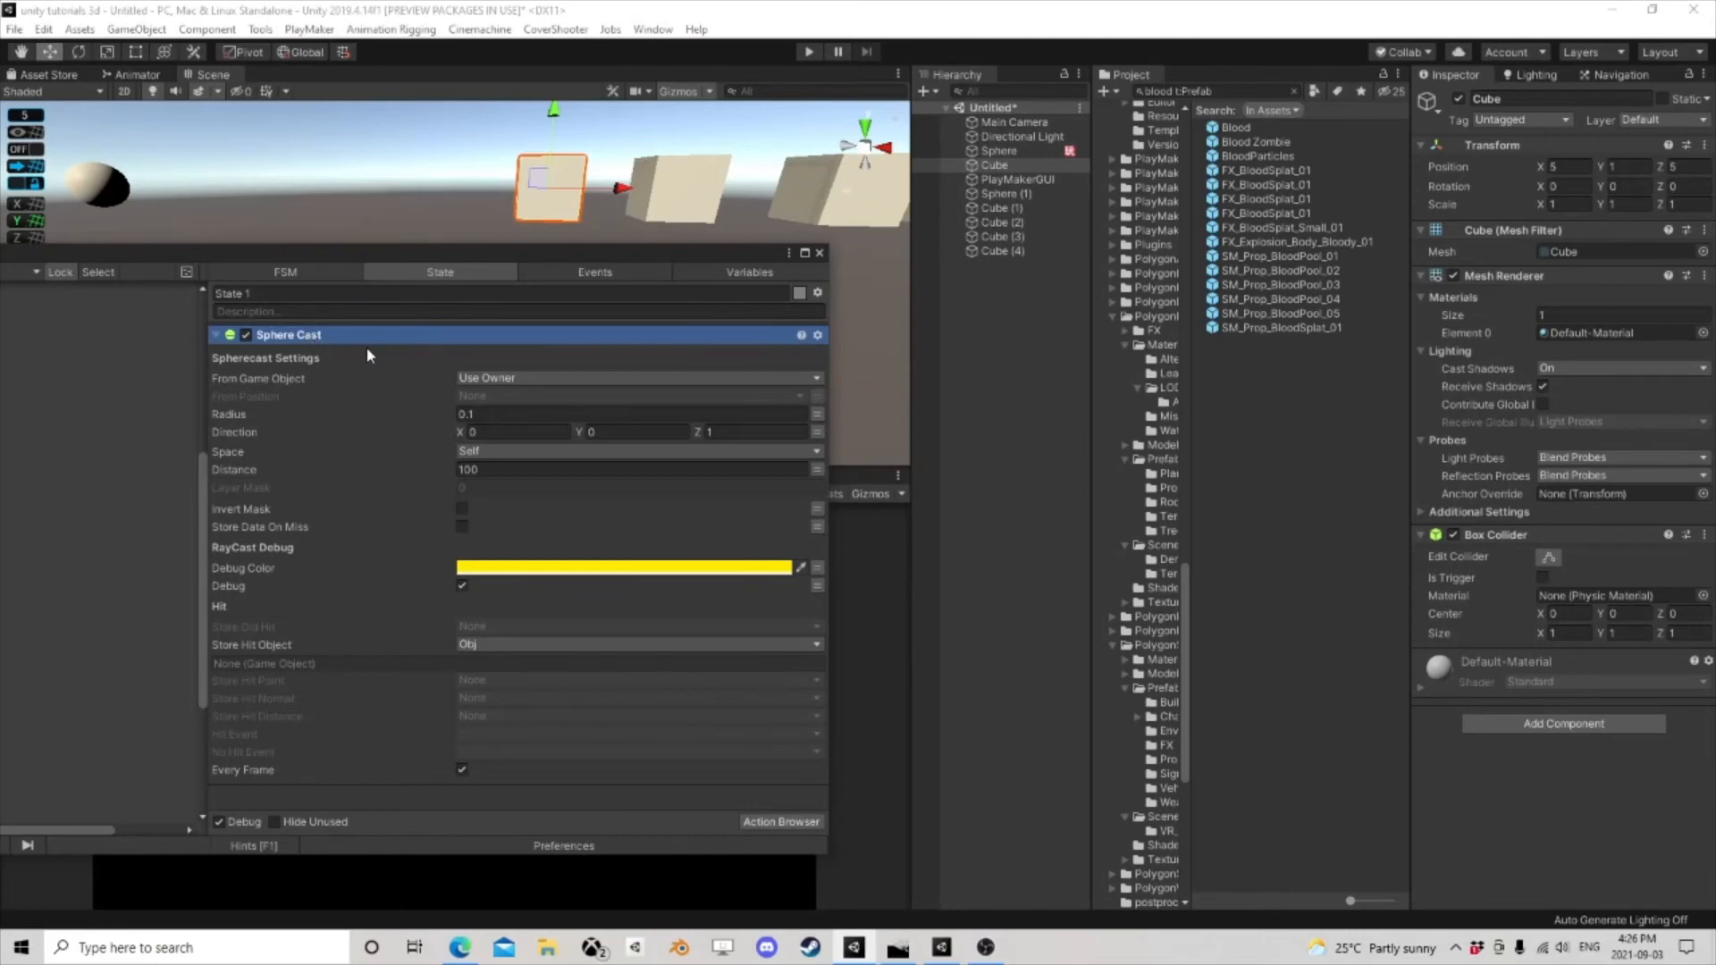
{"action": "key", "text": "Delete"}
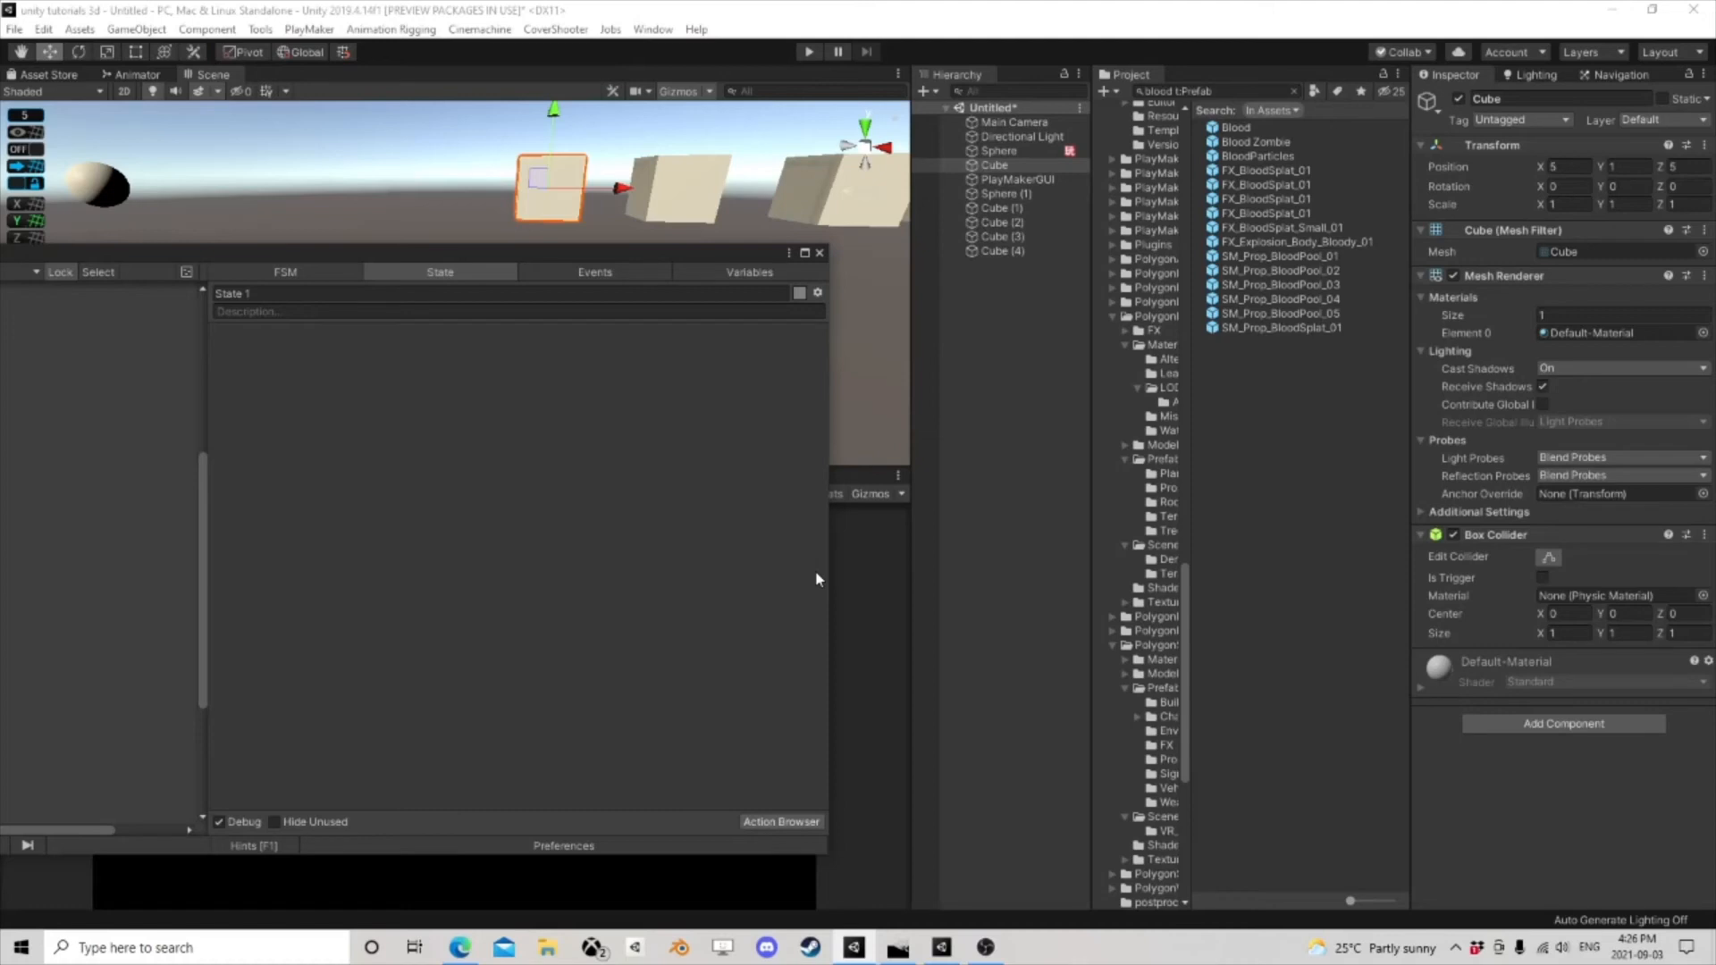
- Open the action browser for State 1, clear its search filter and expand the Physics category
{"action": "left_click", "coordinate": [769, 822]}
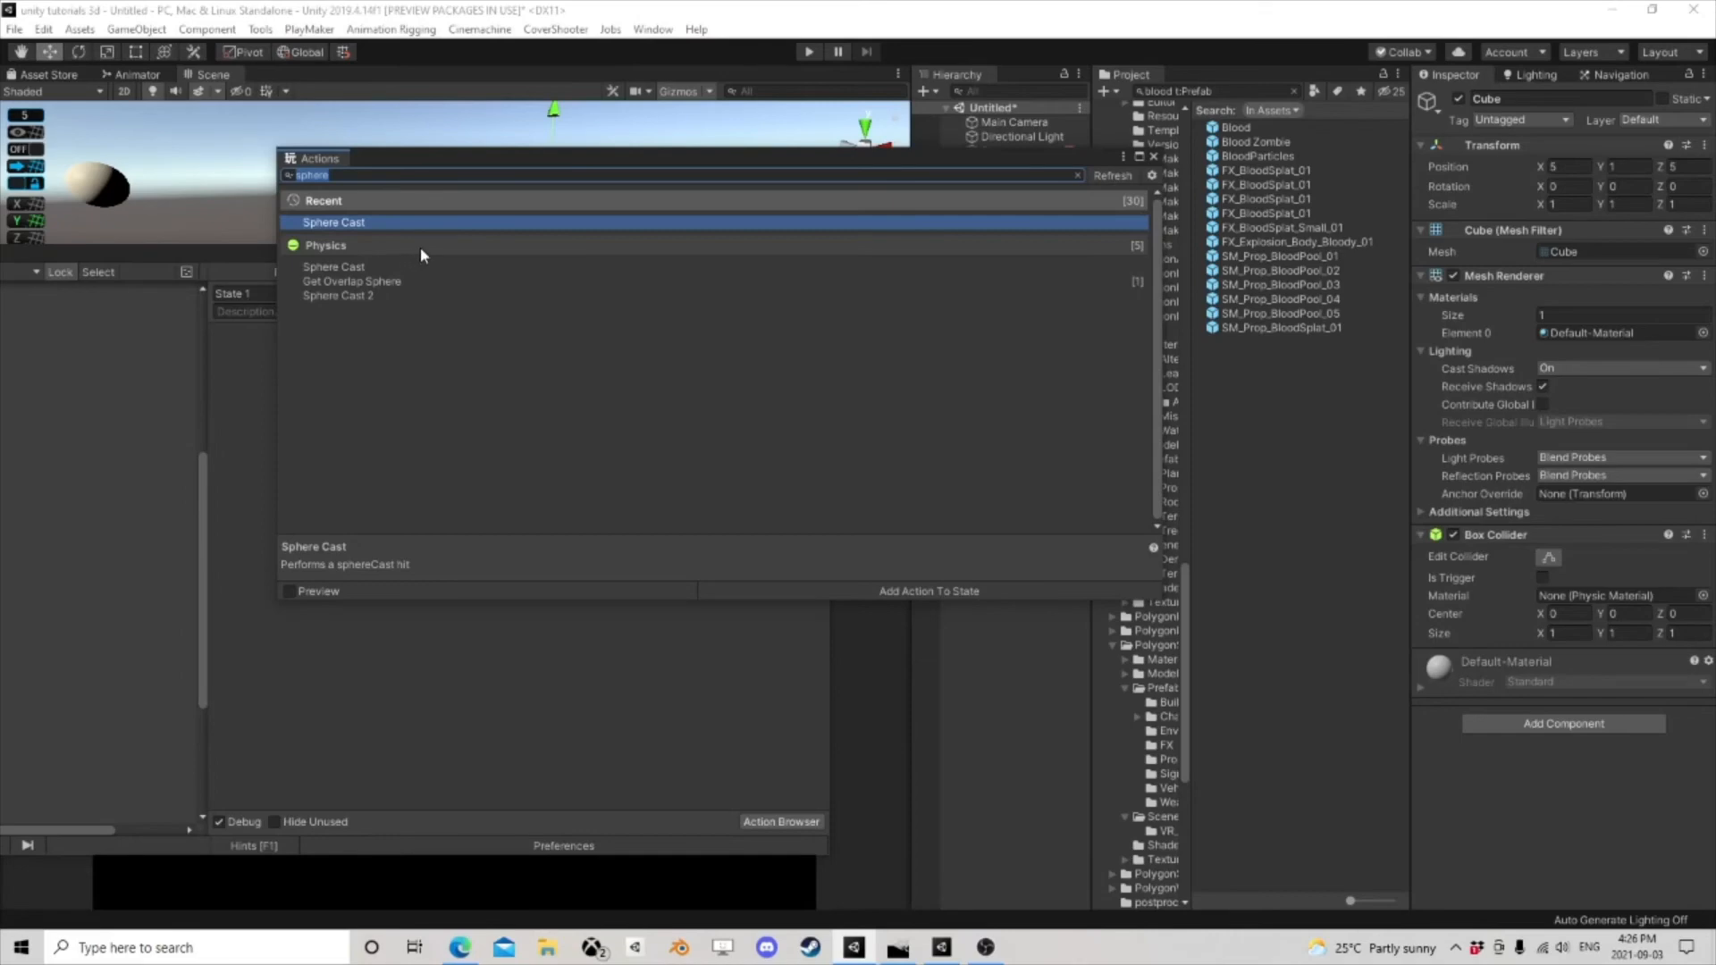
{"action": "key", "text": "BackSpace"}
{"action": "scroll", "coordinate": [451, 375], "scroll_direction": "down", "scroll_amount": 10}
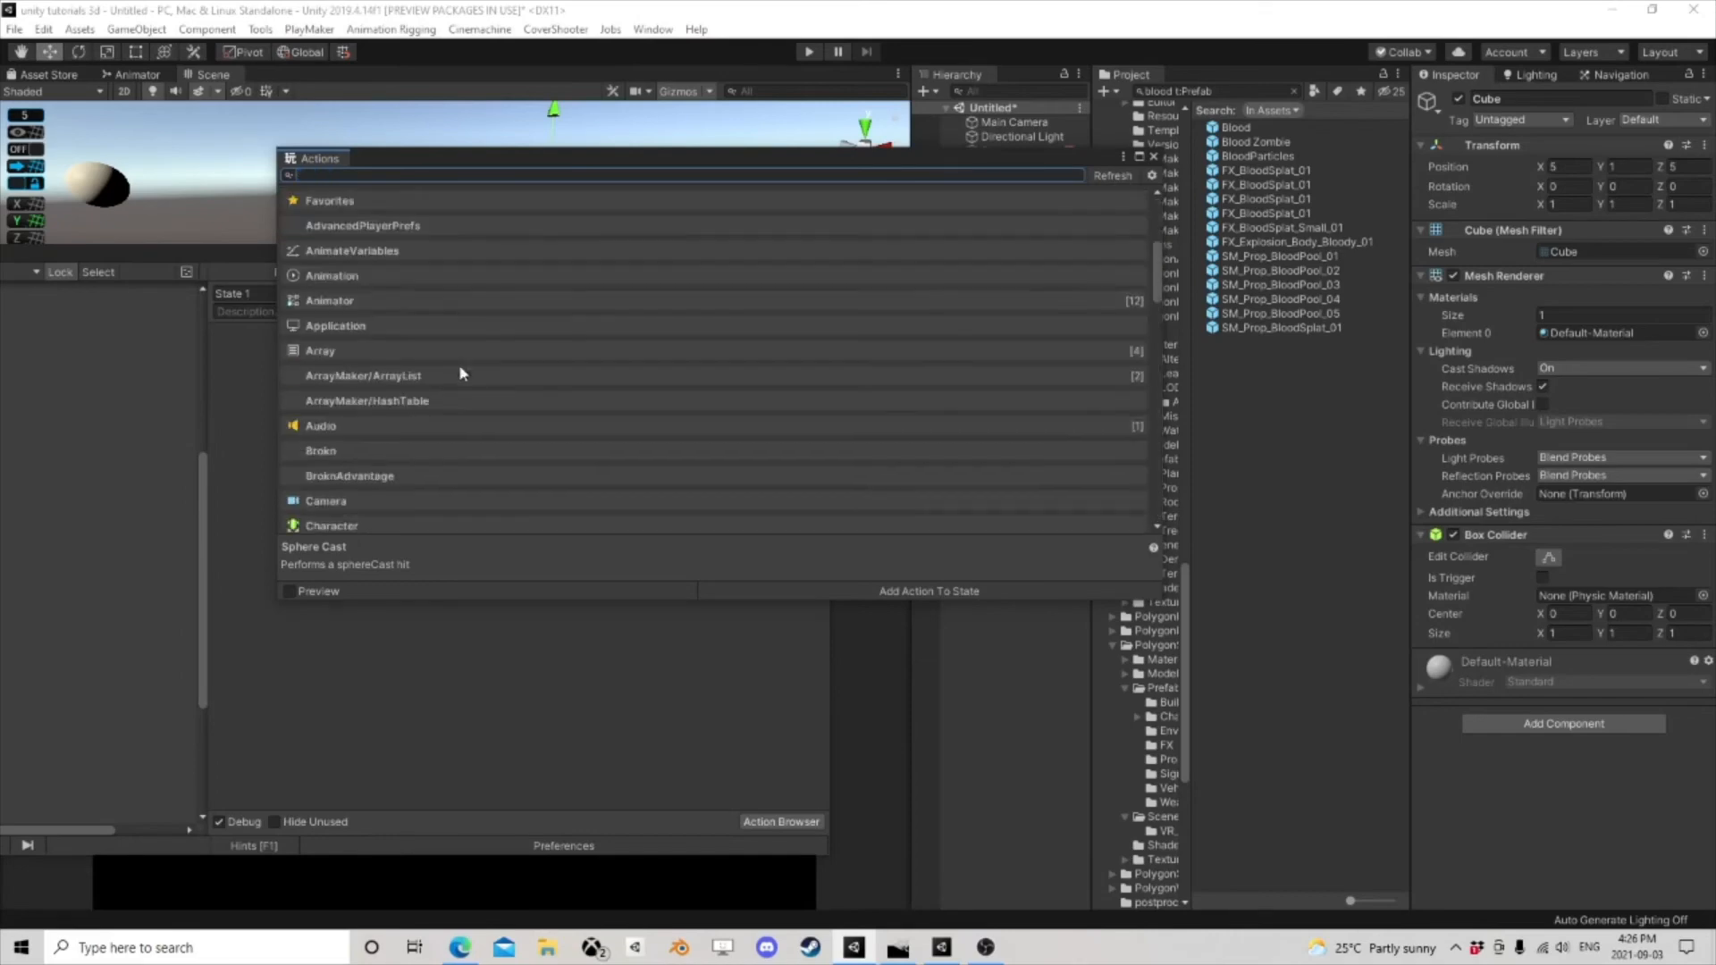
{"action": "scroll", "coordinate": [433, 383], "scroll_direction": "down", "scroll_amount": 4}
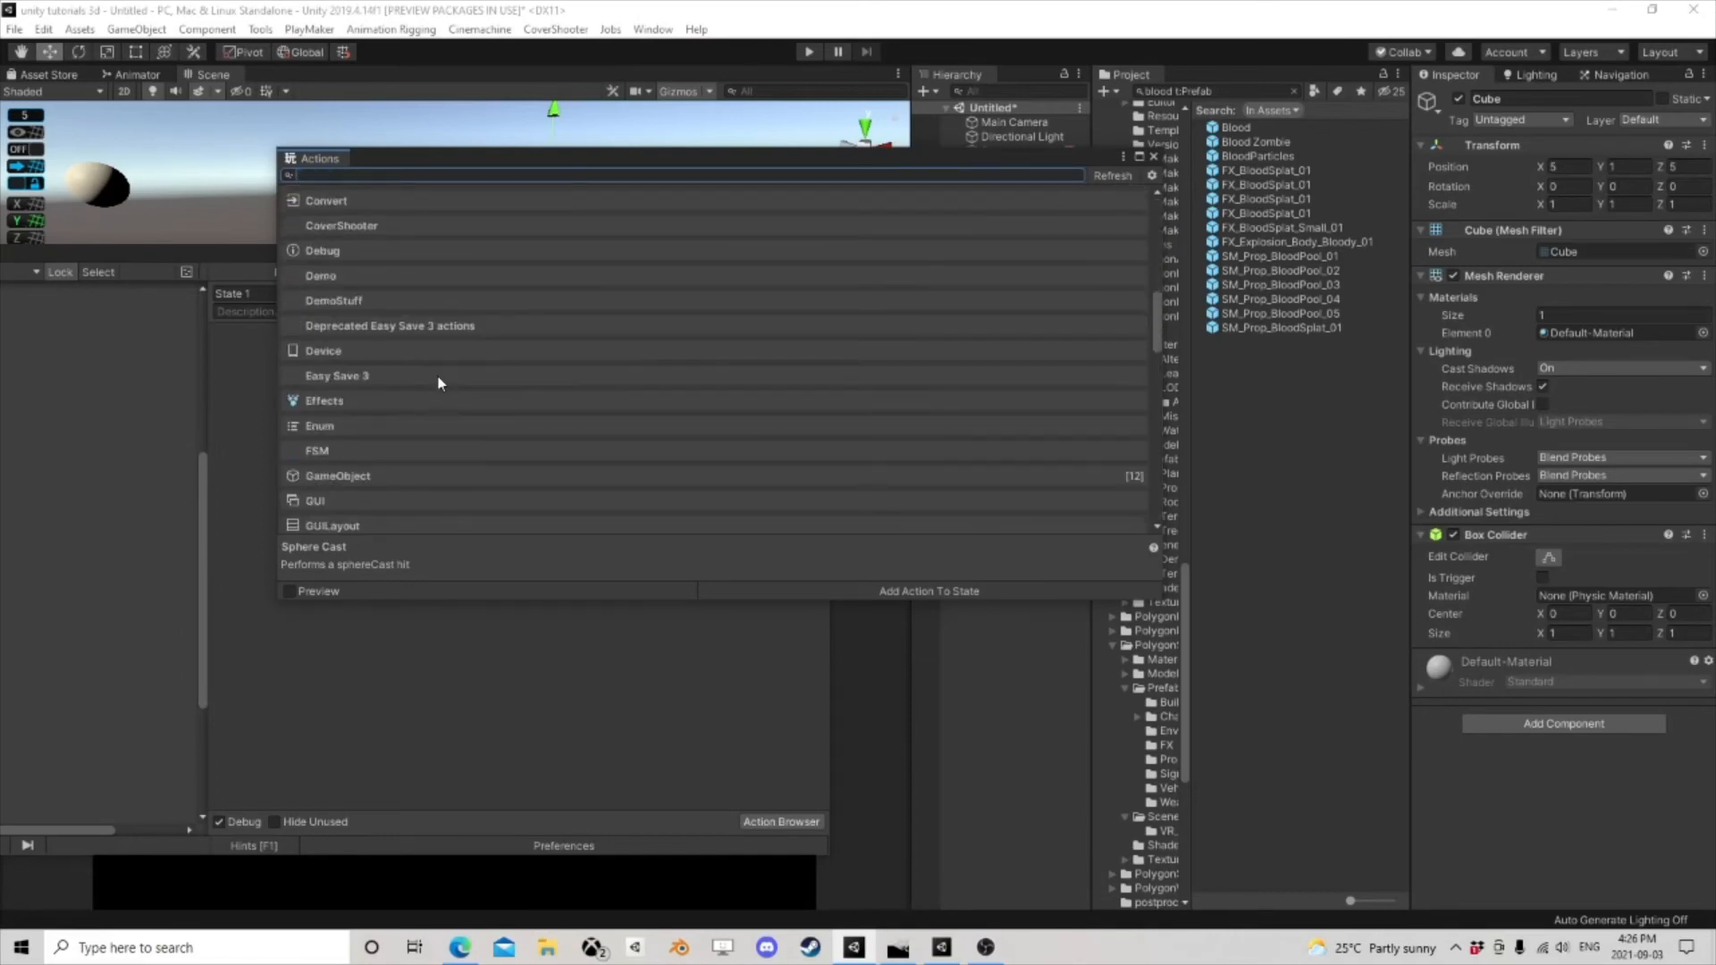
{"action": "scroll", "coordinate": [462, 393], "scroll_direction": "down", "scroll_amount": 7}
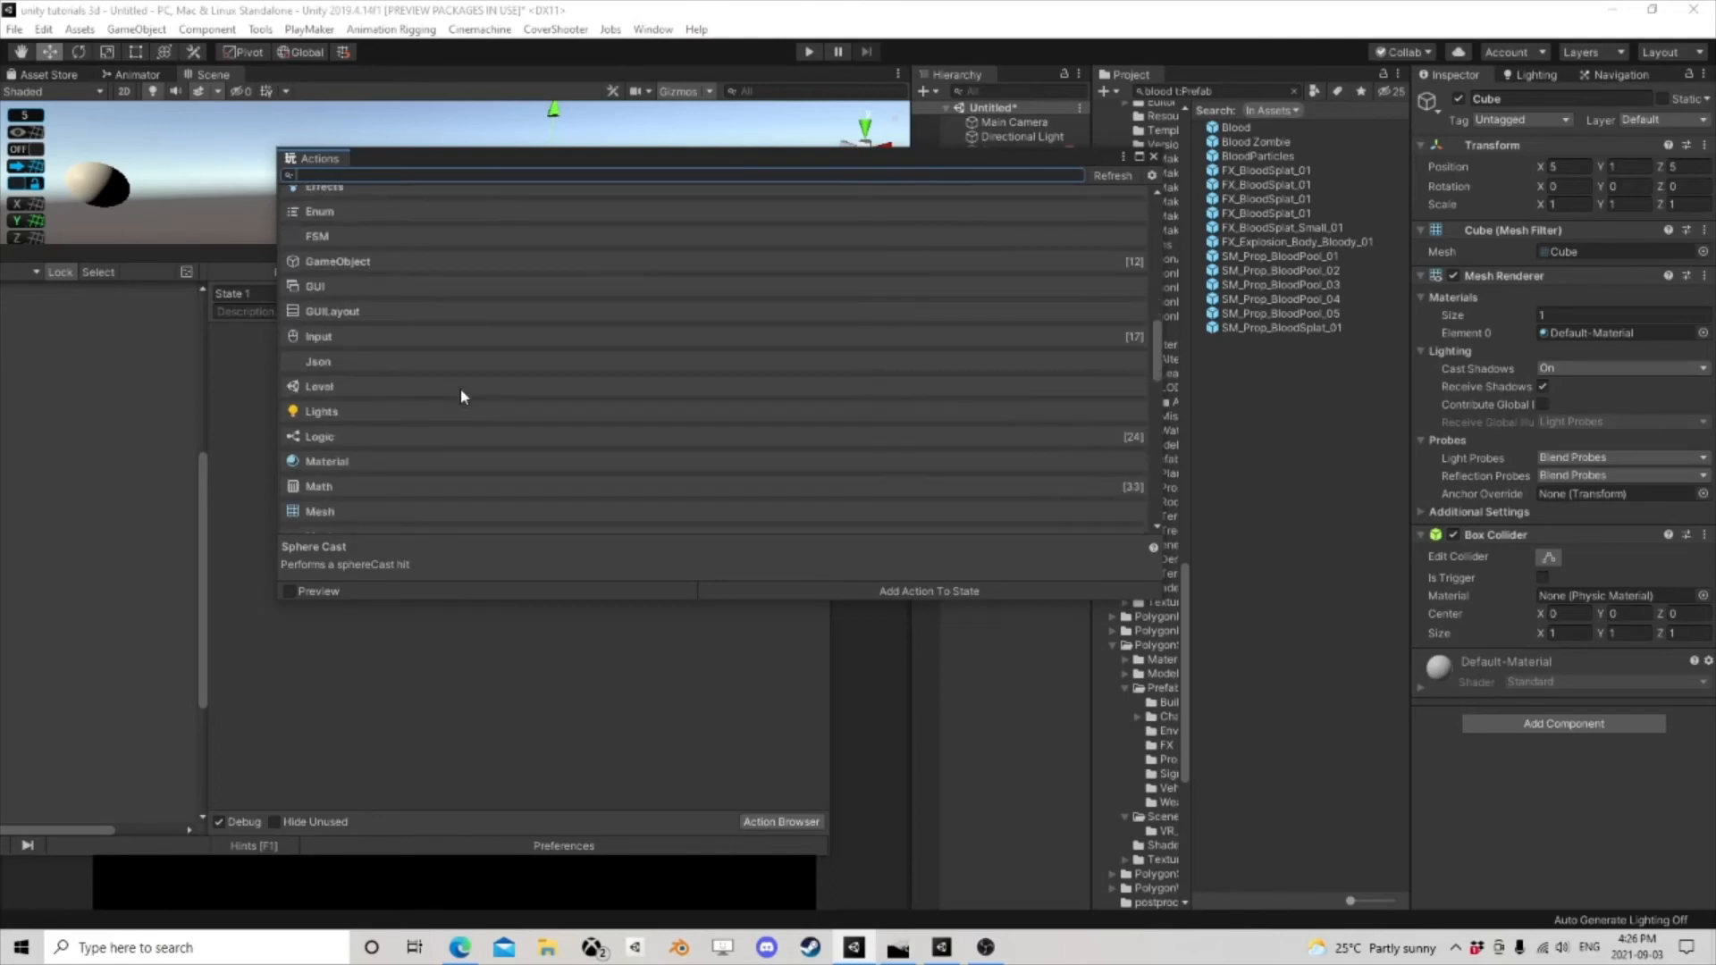
{"action": "scroll", "coordinate": [462, 391], "scroll_direction": "down", "scroll_amount": 3}
{"action": "scroll", "coordinate": [461, 390], "scroll_direction": "down", "scroll_amount": 1}
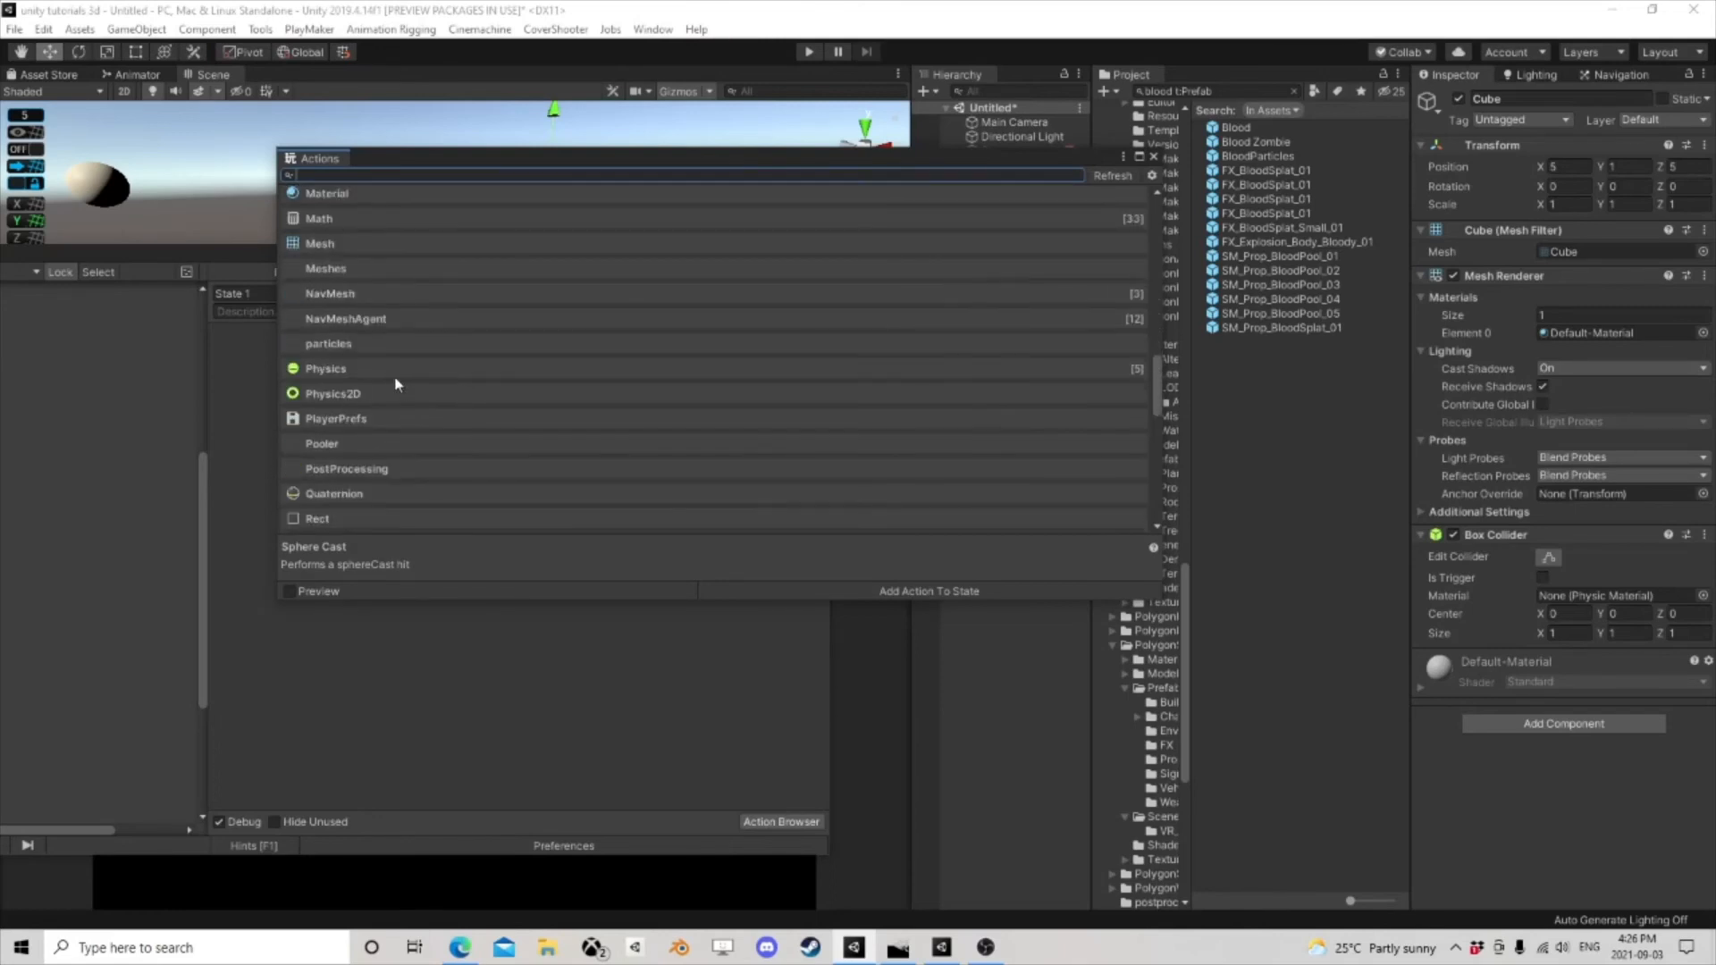
{"action": "left_click", "coordinate": [408, 365]}
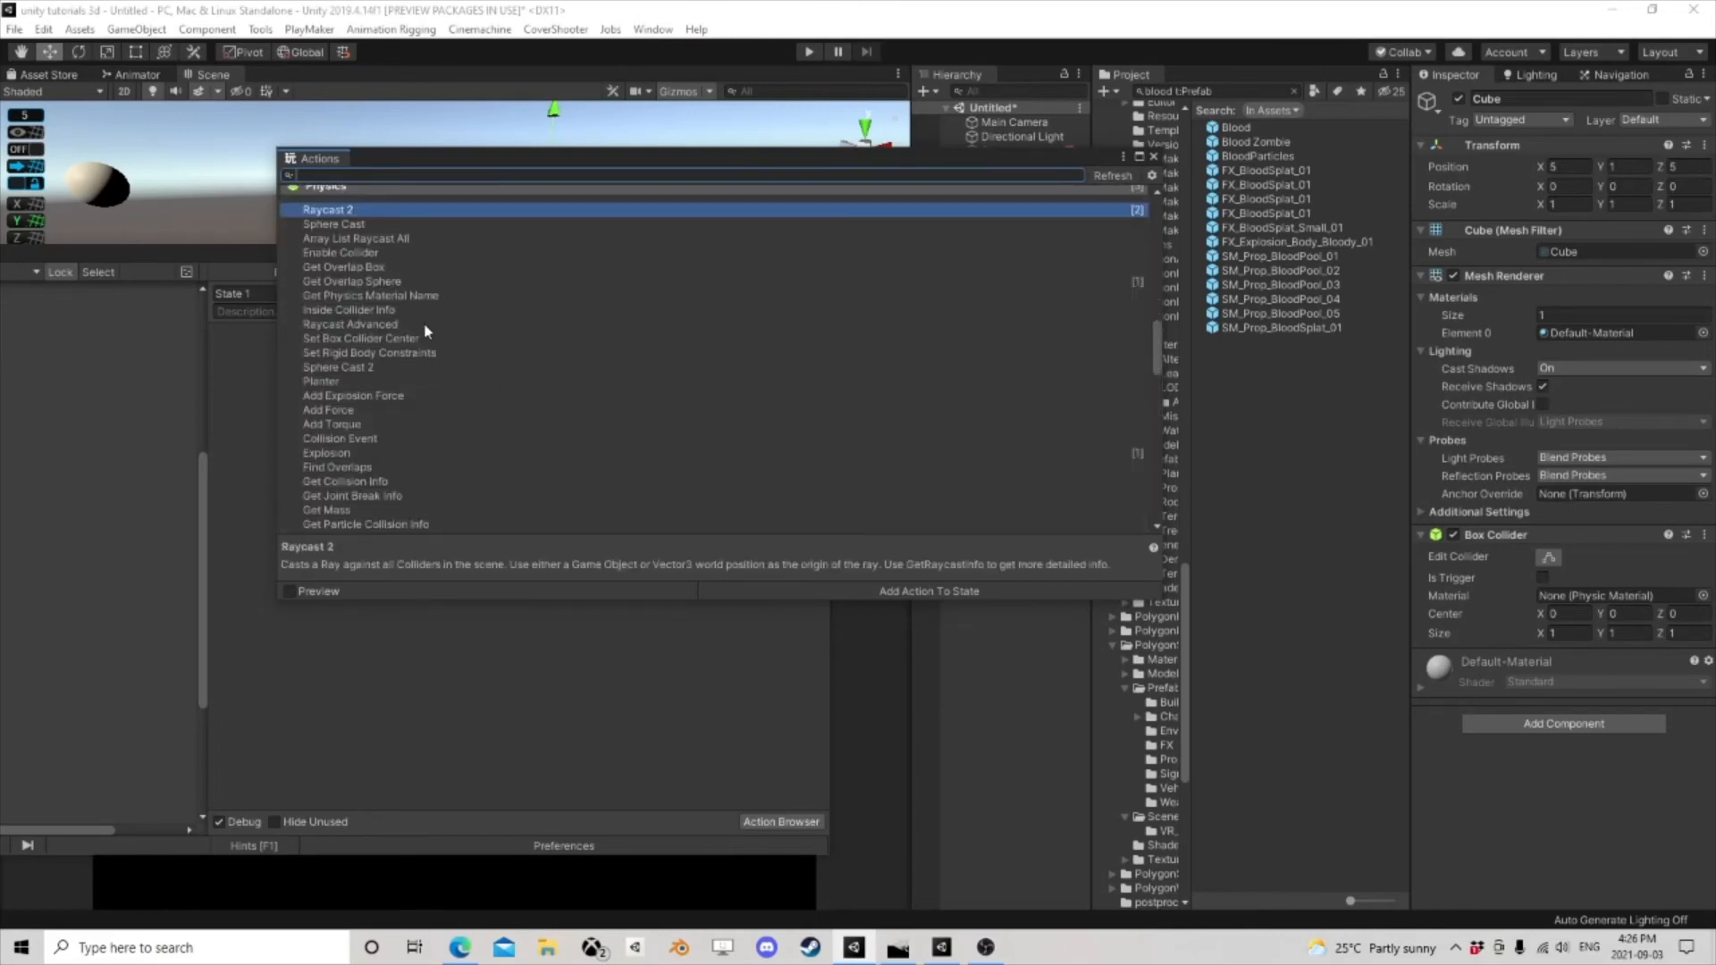
- Look through the Physics actions for cast options, checking the descriptions of Array List Raycast All, Get Overlap Sphere and Raycast All
{"action": "left_click", "coordinate": [354, 242]}
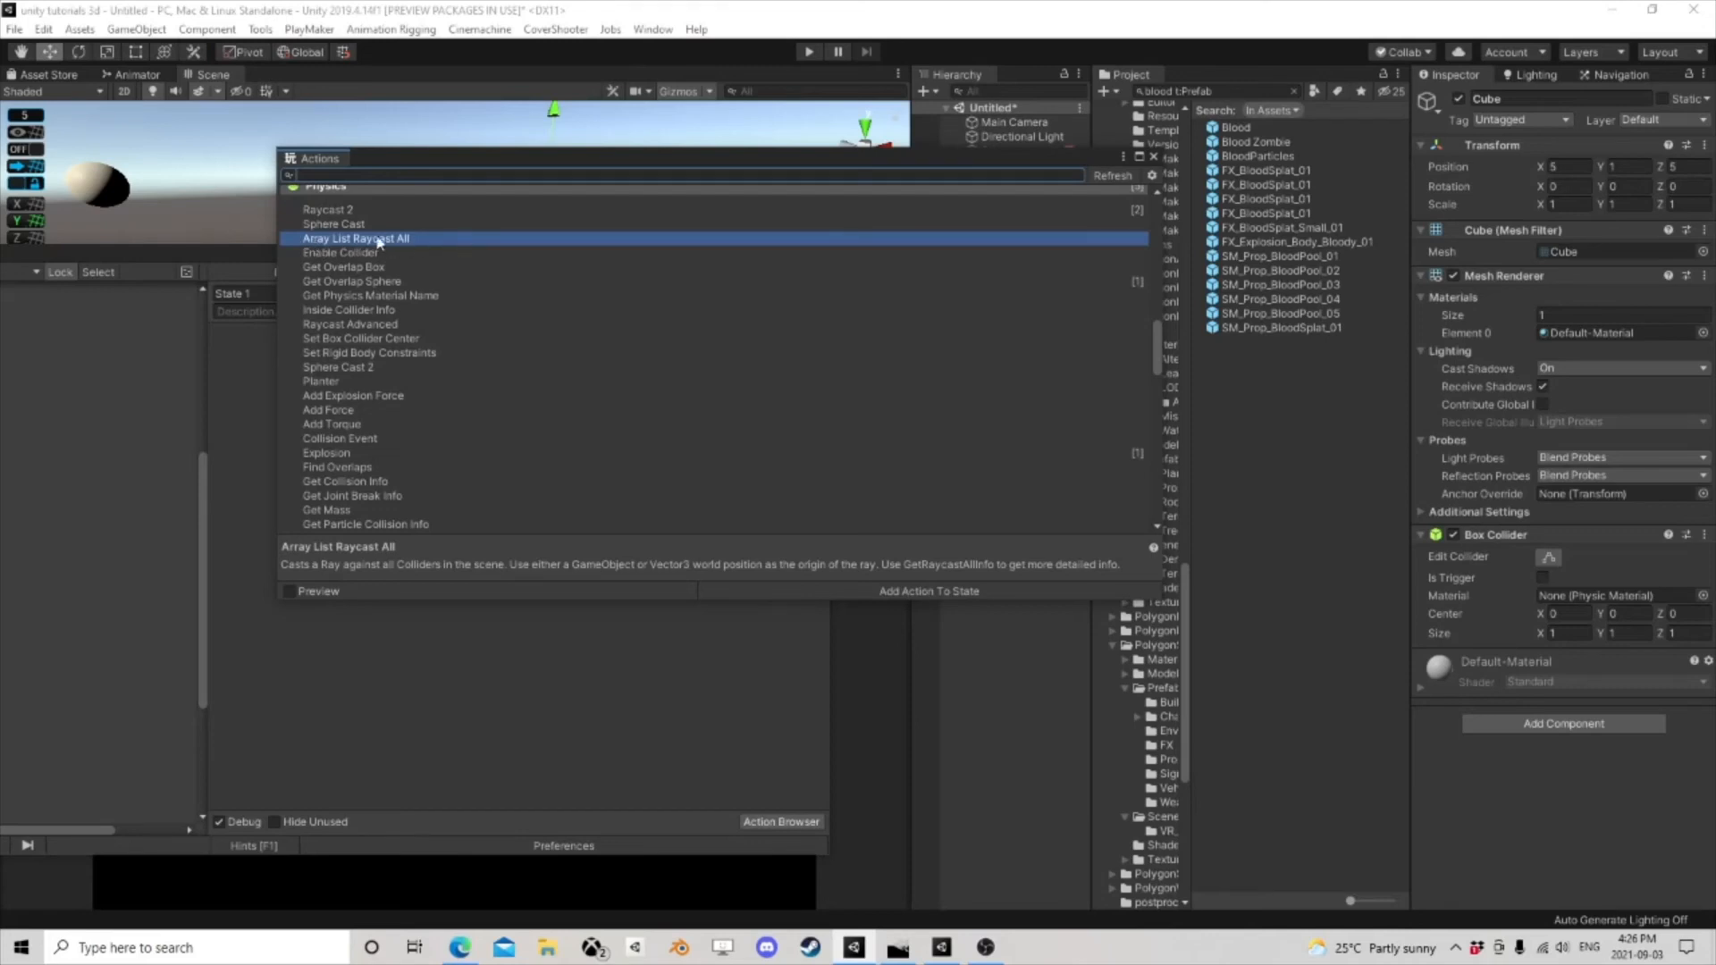
{"action": "scroll", "coordinate": [343, 295], "scroll_direction": "down", "scroll_amount": 1}
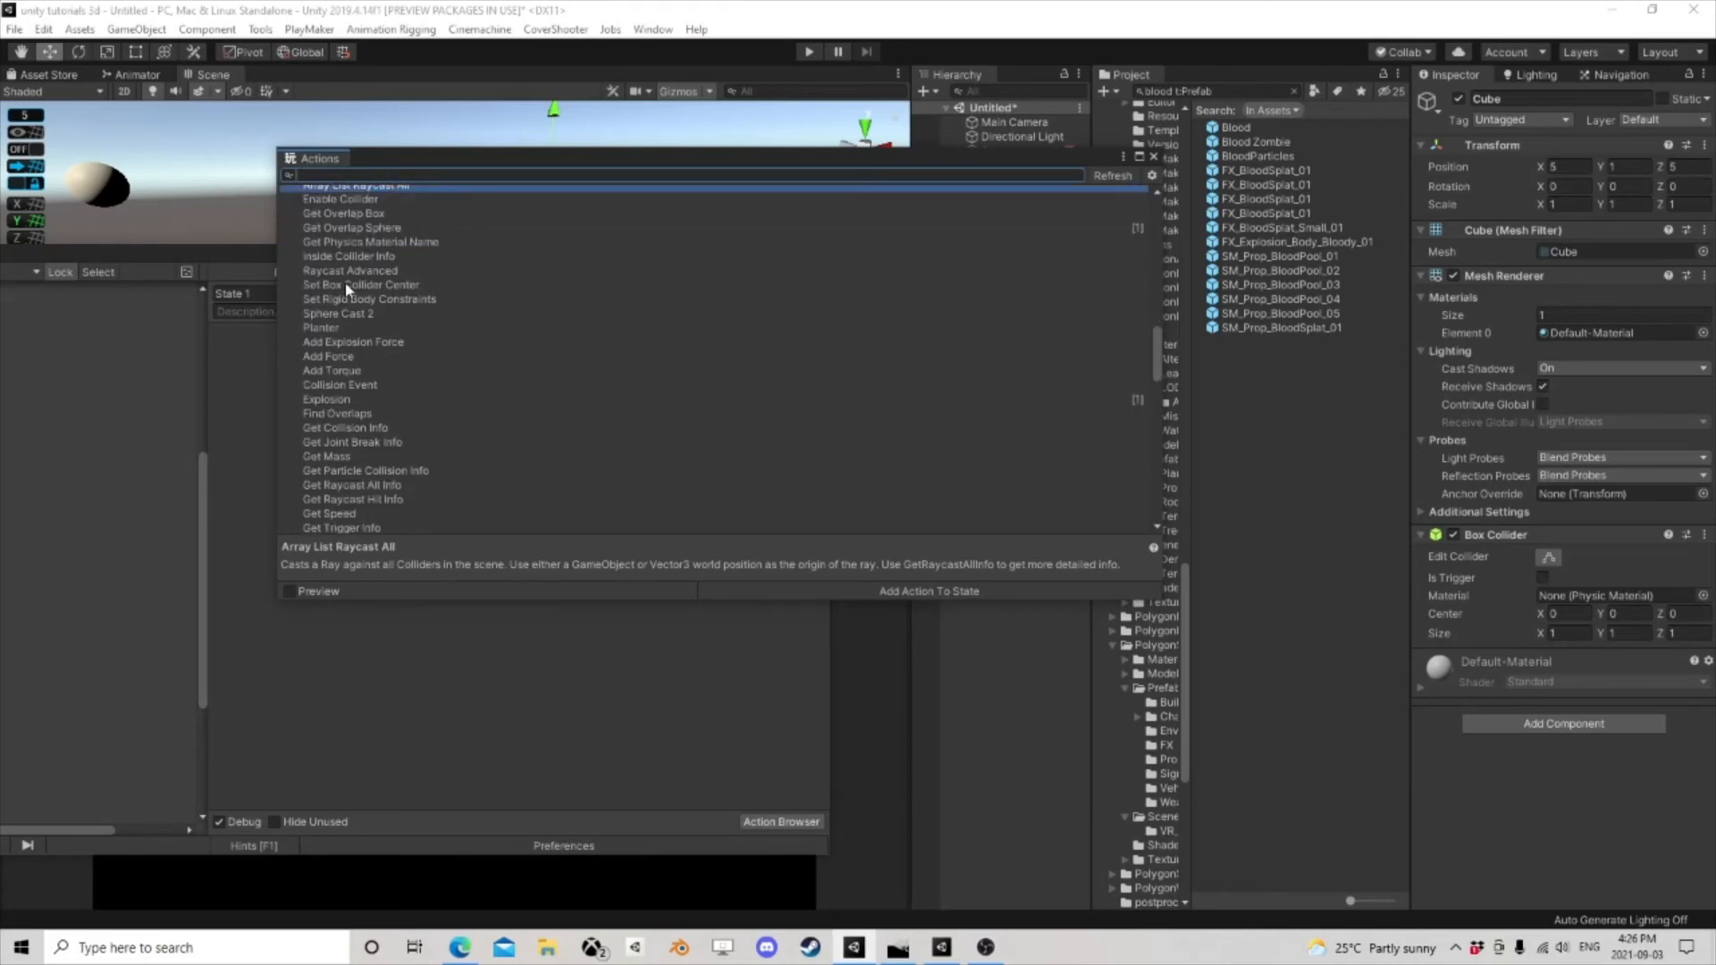
{"action": "left_click", "coordinate": [356, 229]}
{"action": "scroll", "coordinate": [333, 266], "scroll_direction": "down", "scroll_amount": 1}
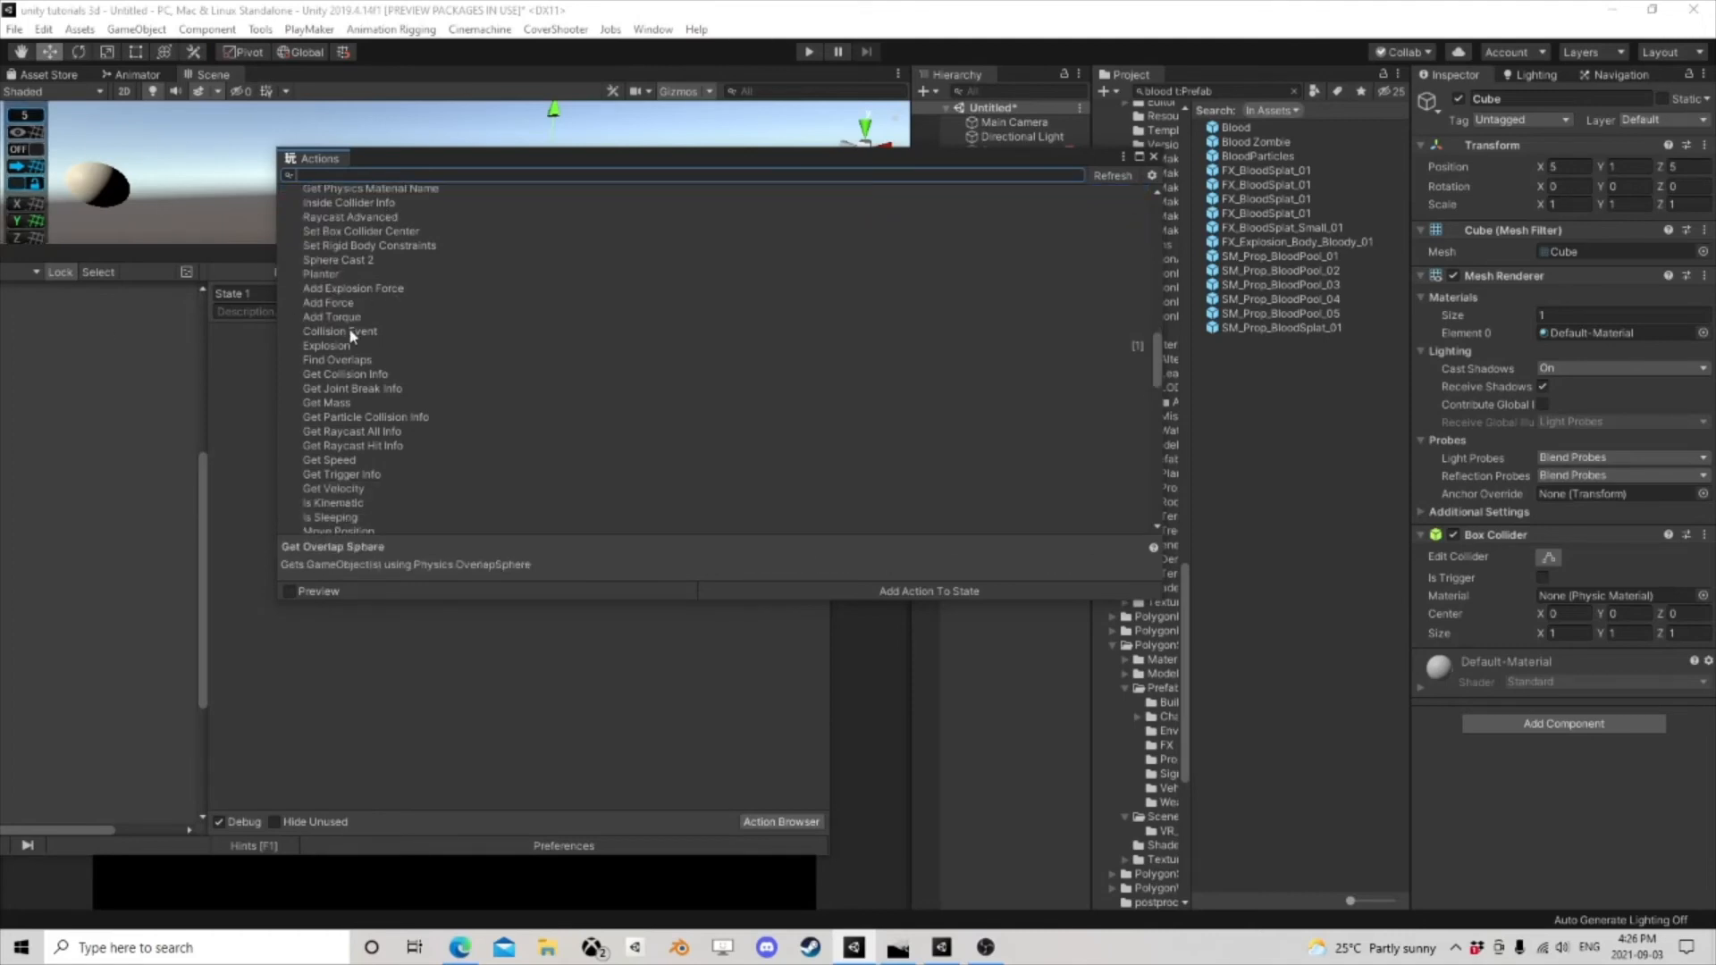
{"action": "scroll", "coordinate": [355, 350], "scroll_direction": "down", "scroll_amount": 2}
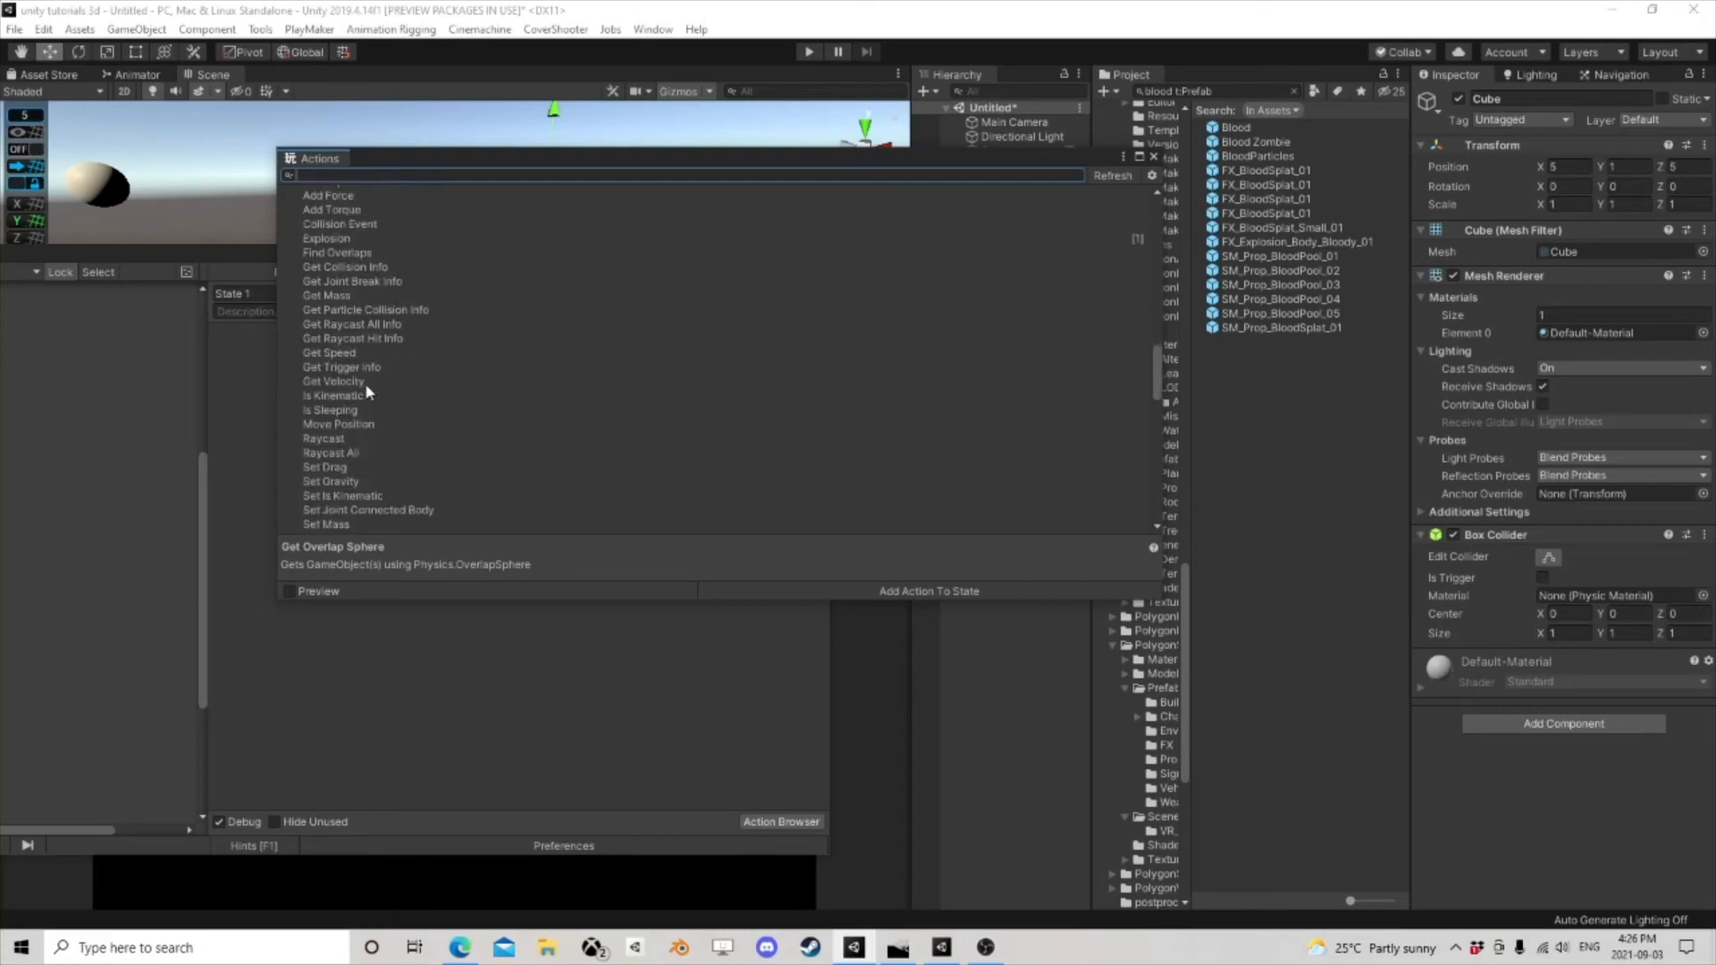
{"action": "scroll", "coordinate": [369, 391], "scroll_direction": "down", "scroll_amount": 1}
{"action": "left_click", "coordinate": [355, 402]}
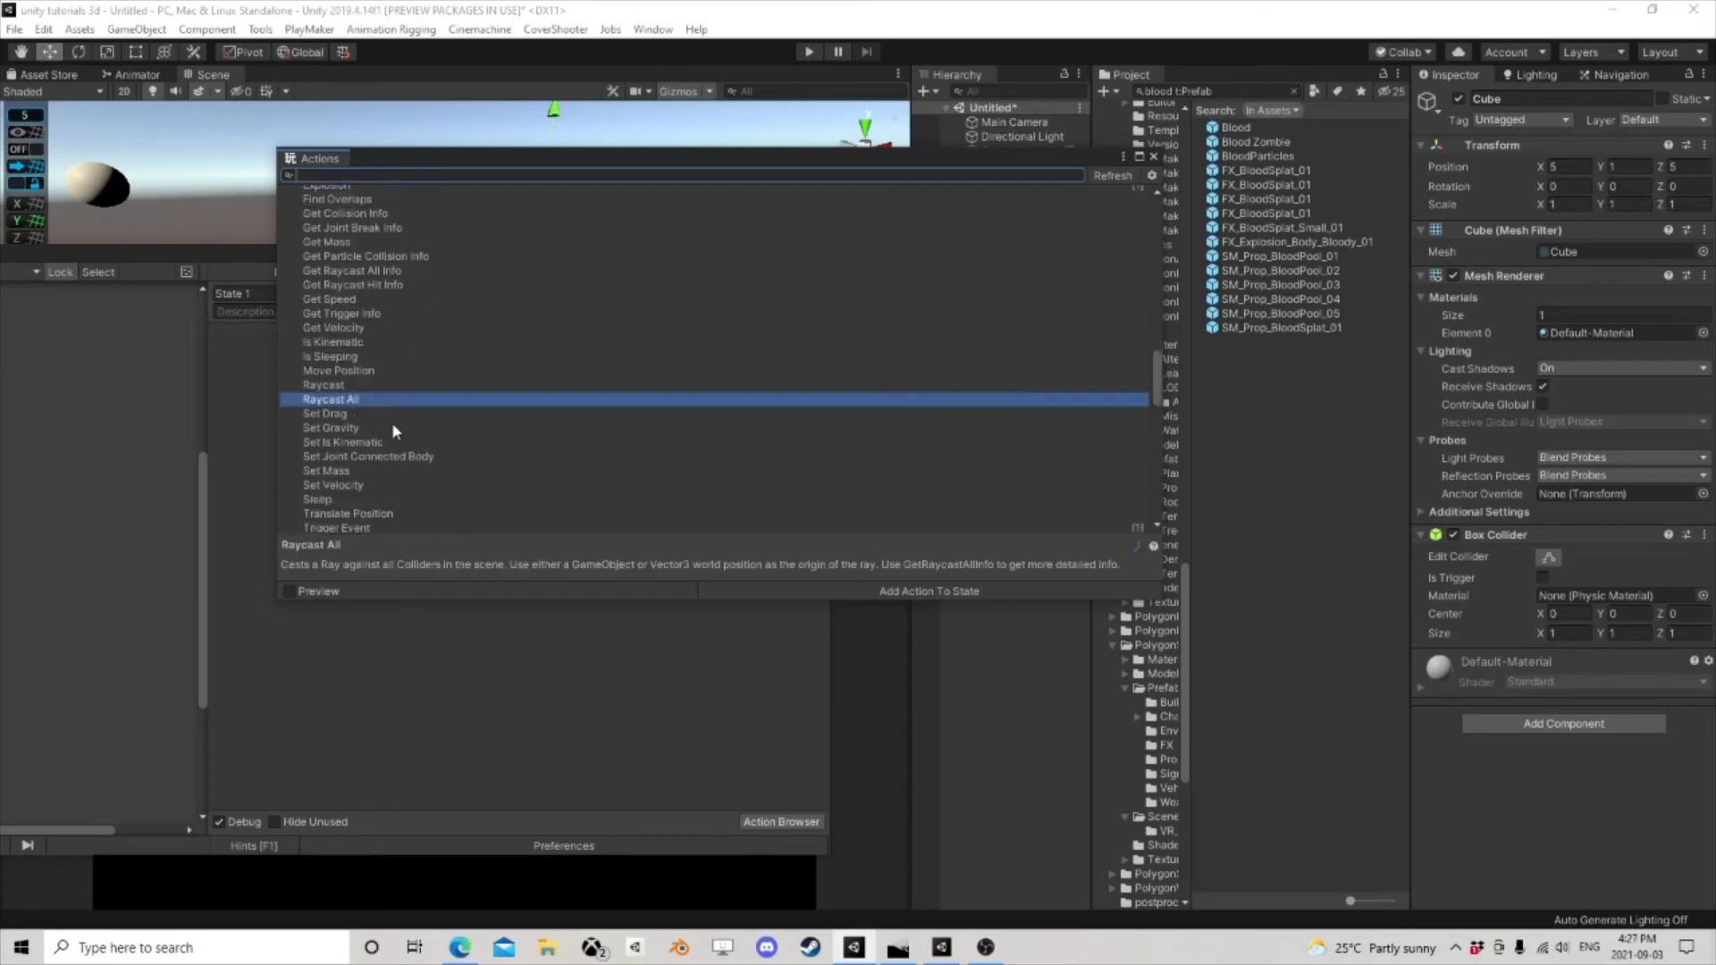
{"action": "scroll", "coordinate": [392, 422], "scroll_direction": "down", "scroll_amount": 2}
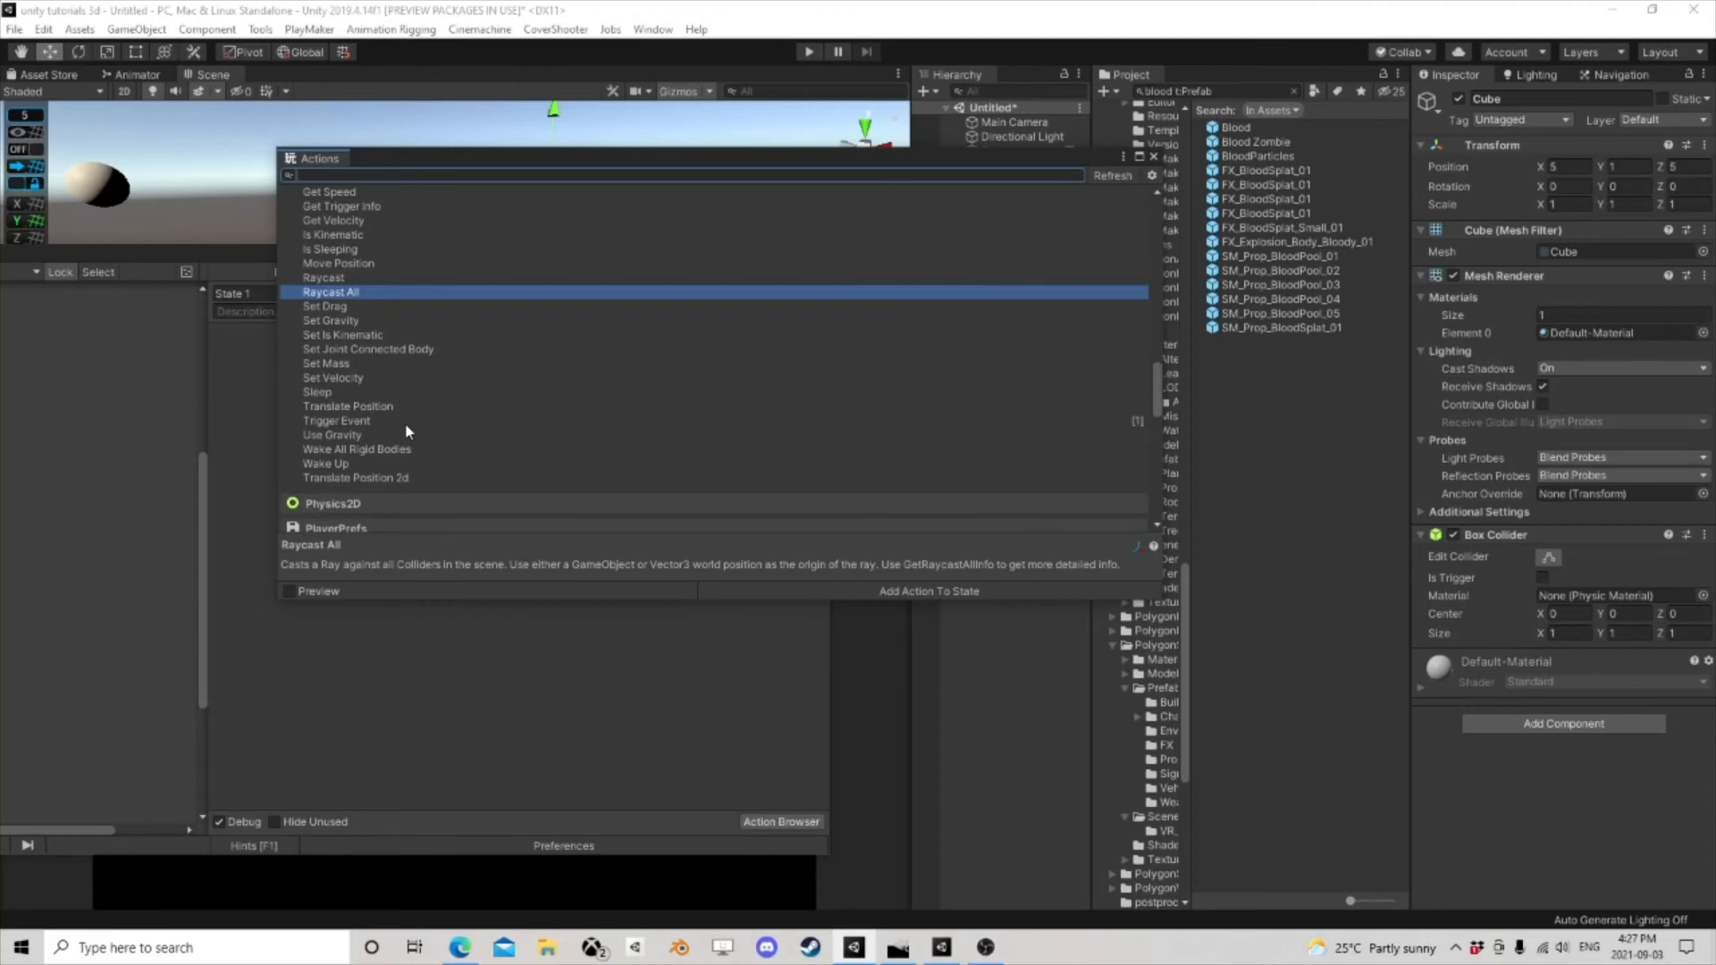
{"action": "scroll", "coordinate": [407, 431], "scroll_direction": "up", "scroll_amount": 4}
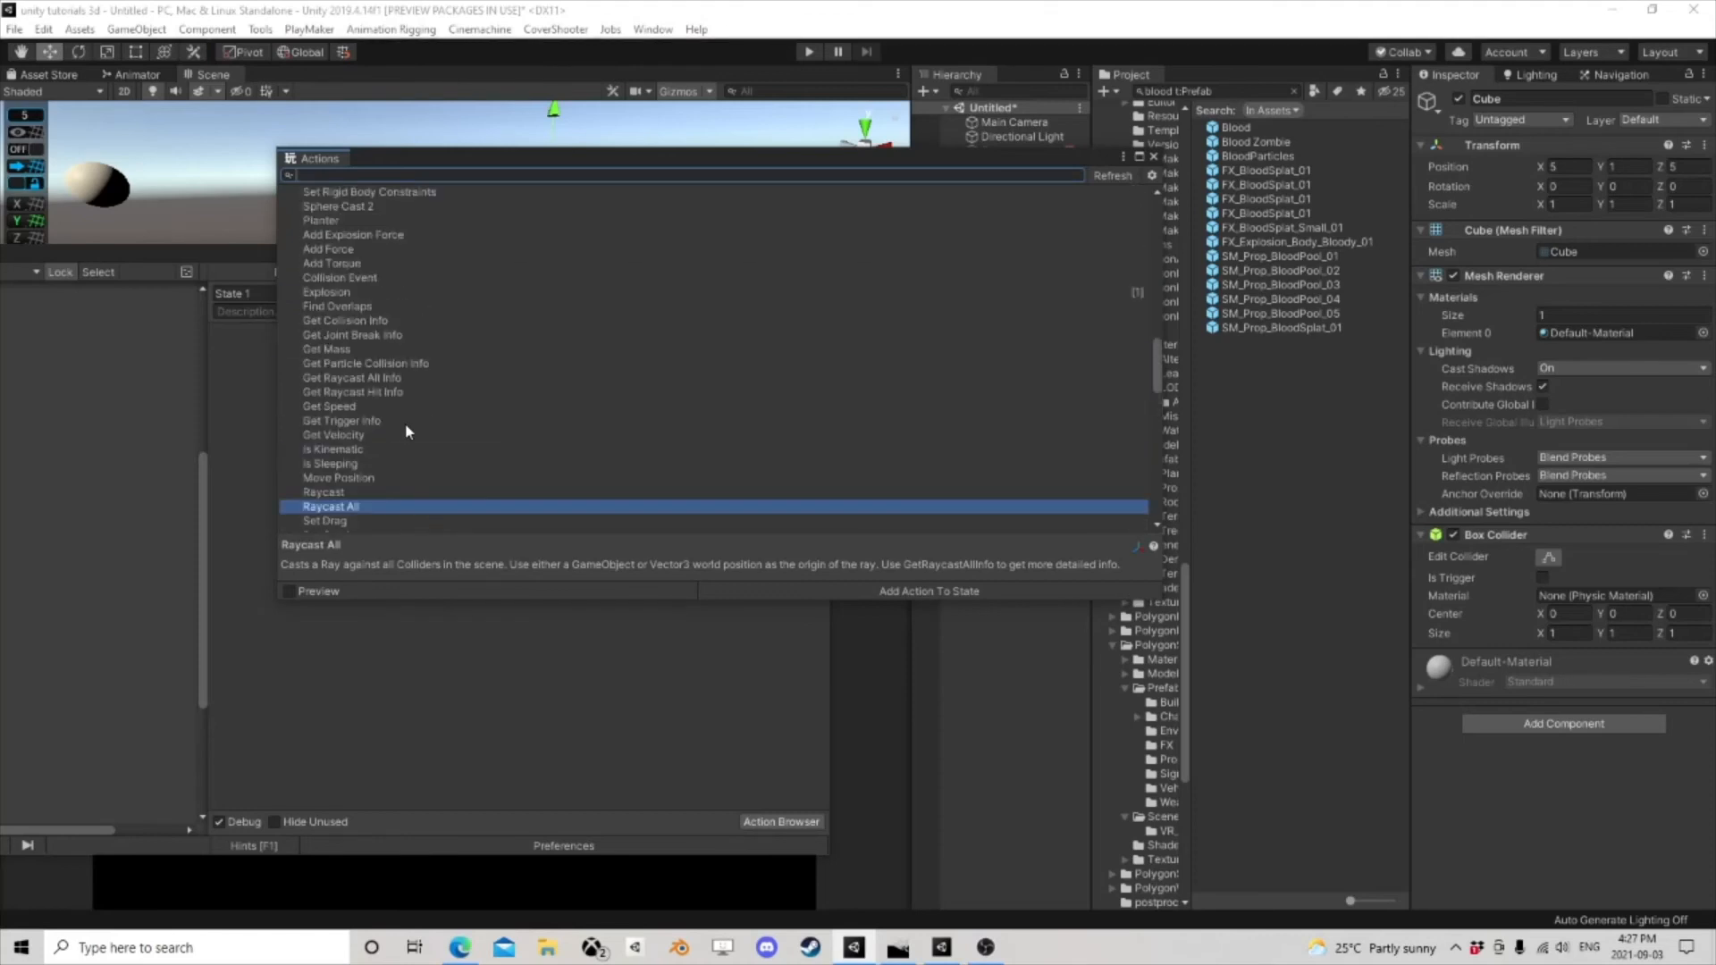
{"action": "scroll", "coordinate": [406, 432], "scroll_direction": "up", "scroll_amount": 3}
- Add Sphere Cast 2 to State 1 with debug enabled, radius 1.82 and the hit object stored in Obj
{"action": "double_click", "coordinate": [354, 367]}
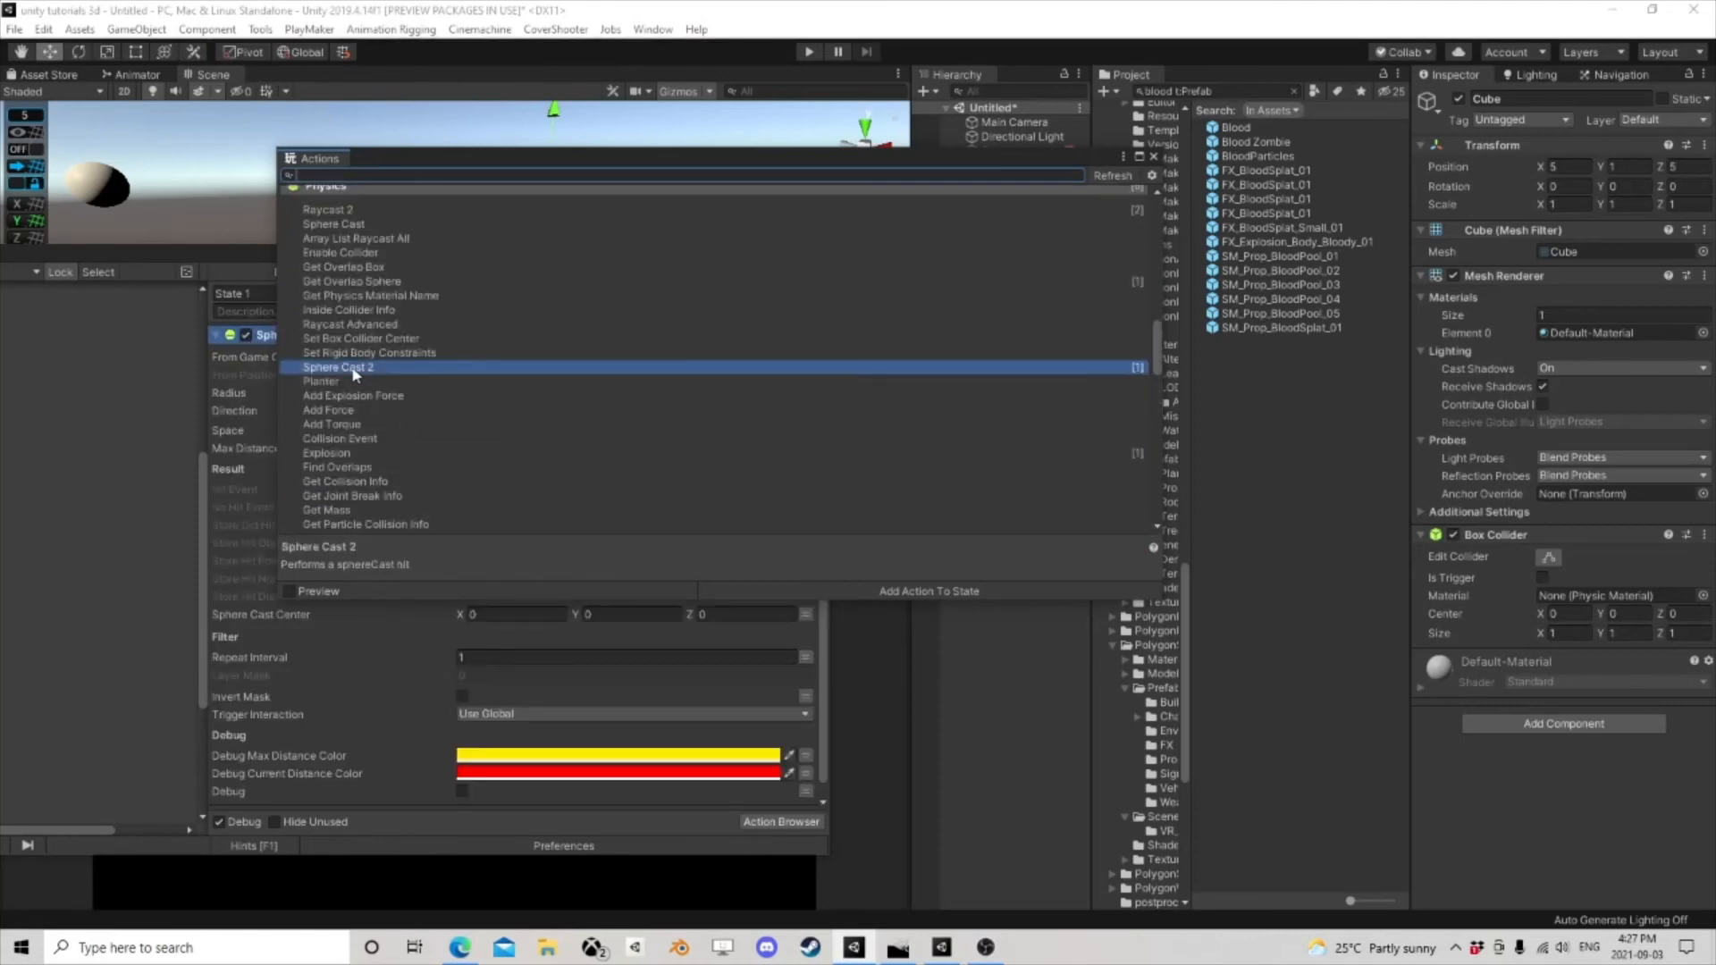
{"action": "left_click", "coordinate": [1153, 156]}
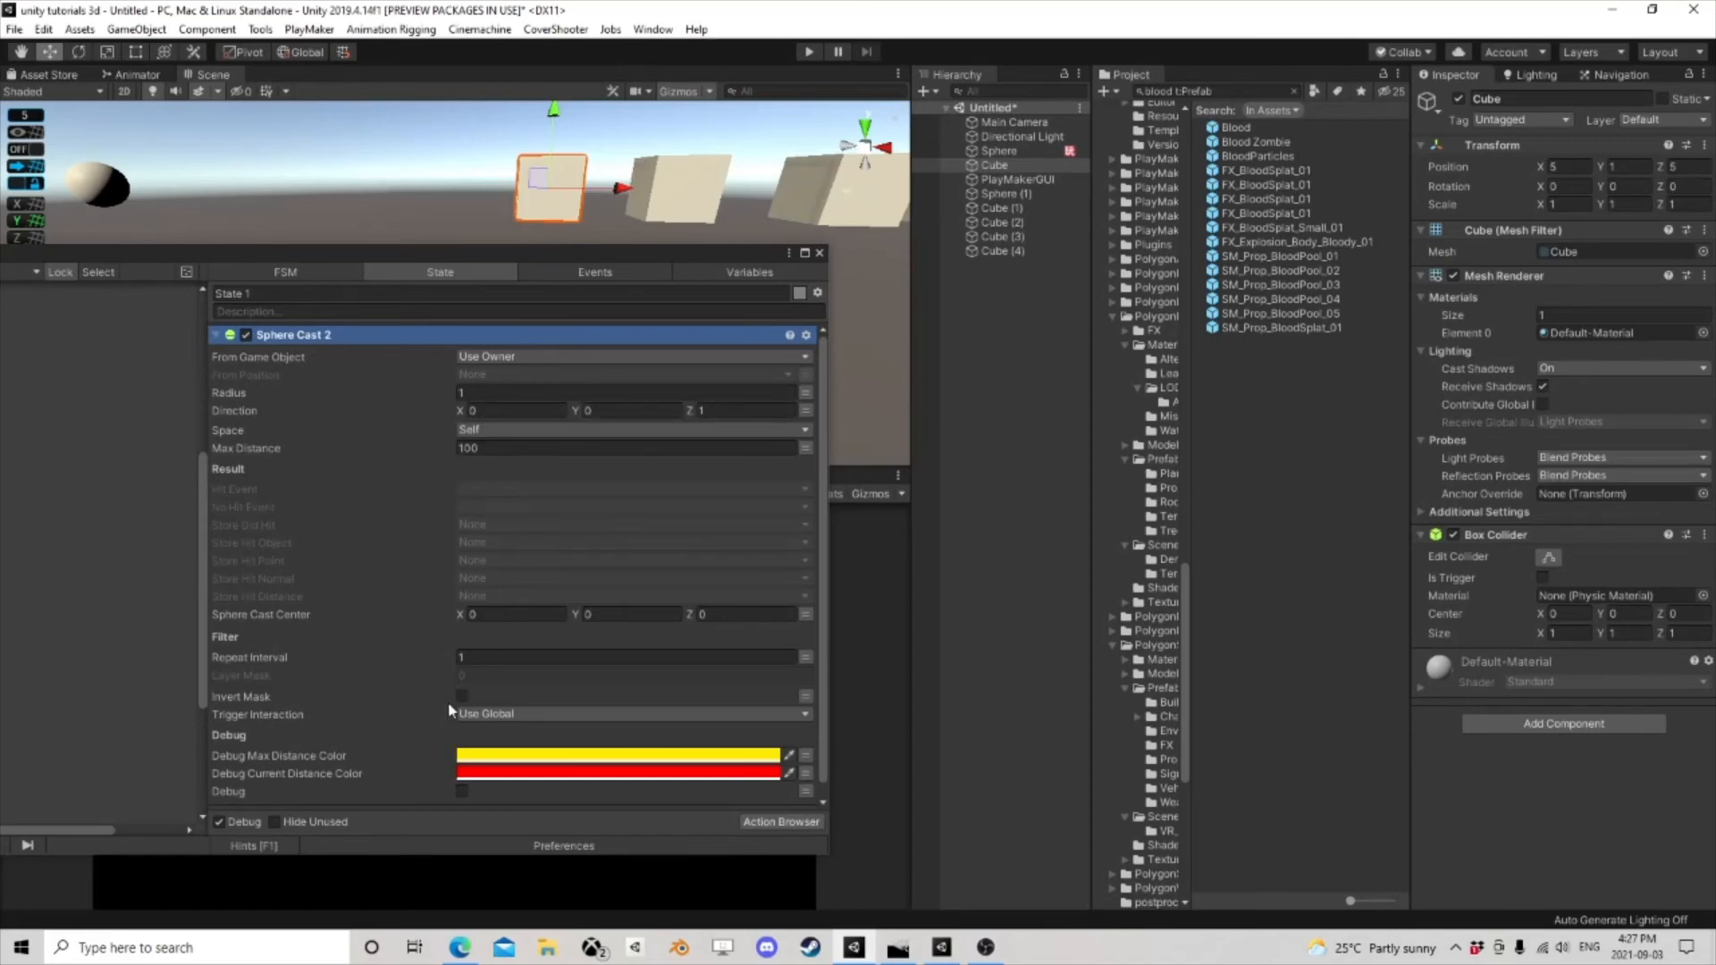
{"action": "left_click", "coordinate": [460, 792]}
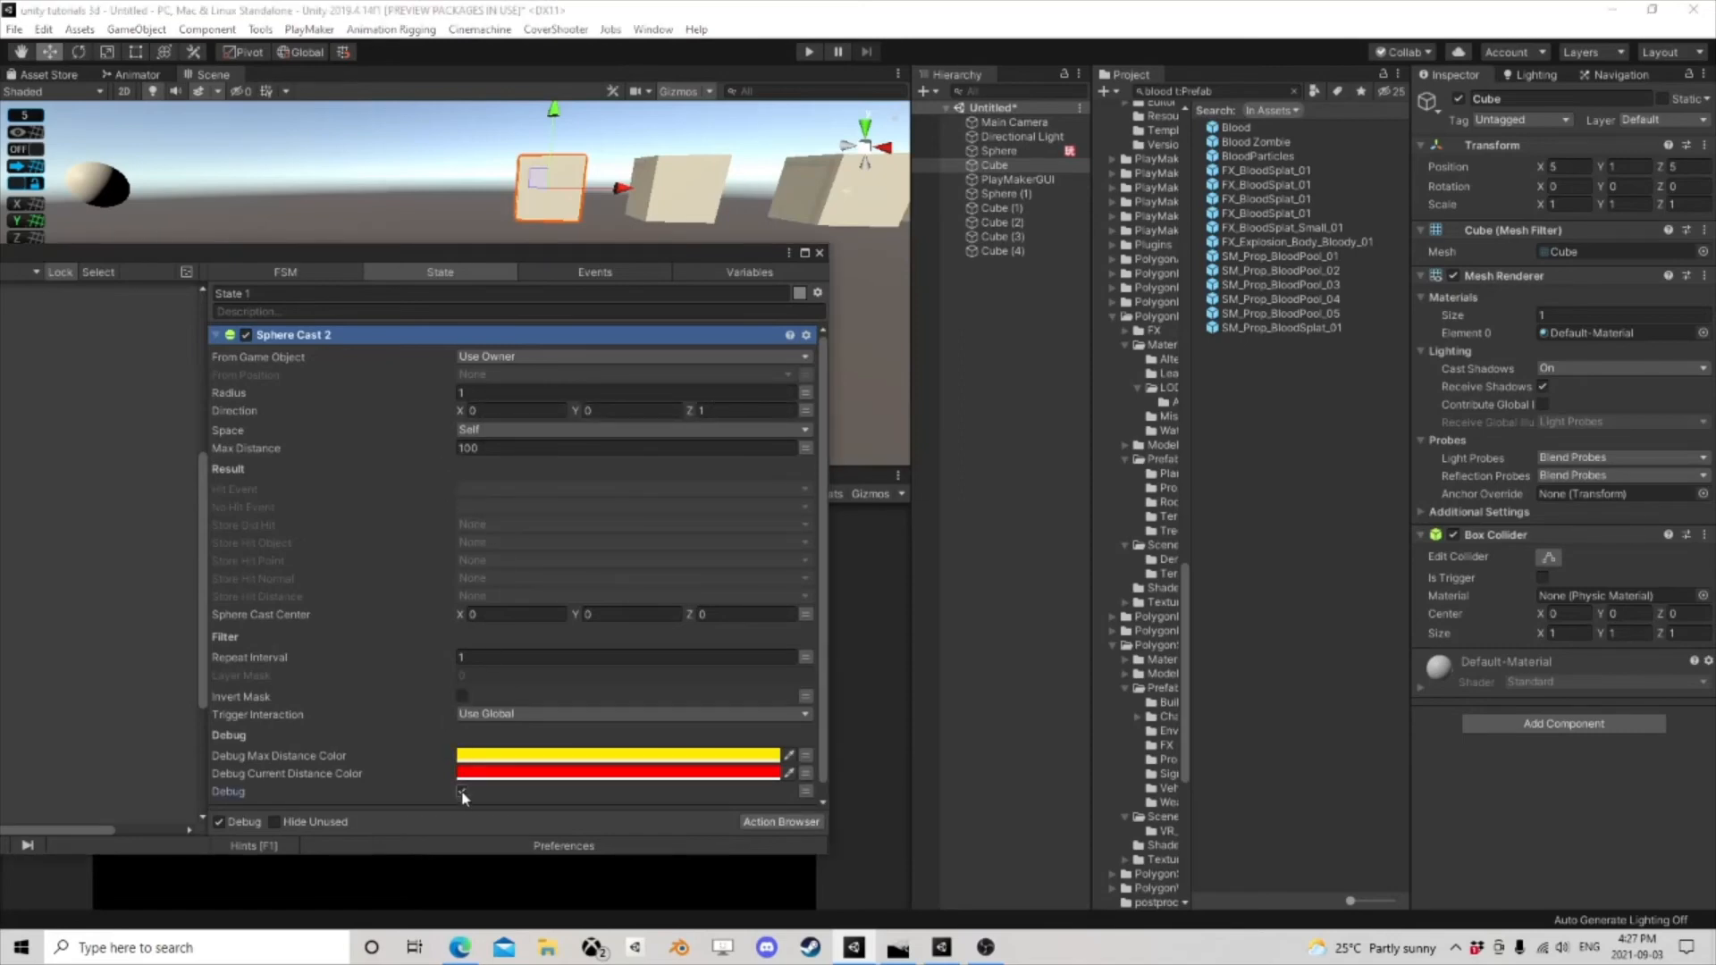
{"action": "left_click_drag", "start_coordinate": [429, 398], "coordinate": [461, 400]}
{"action": "left_click", "coordinate": [497, 540]}
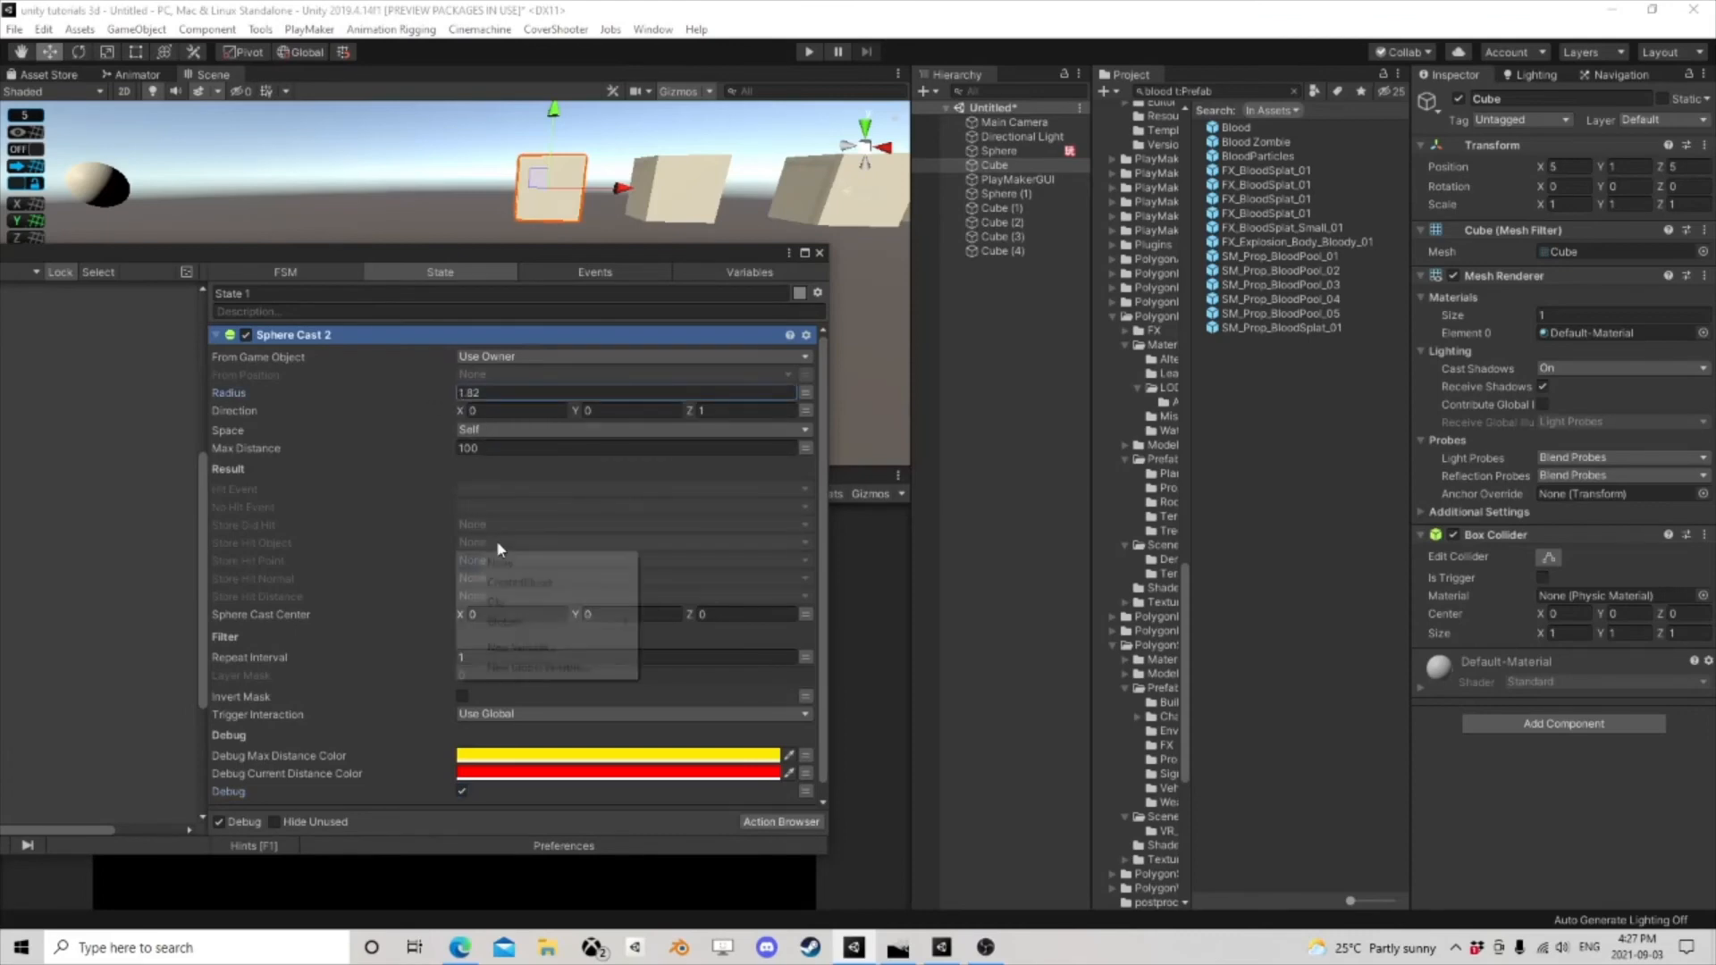
{"action": "left_click", "coordinate": [508, 603]}
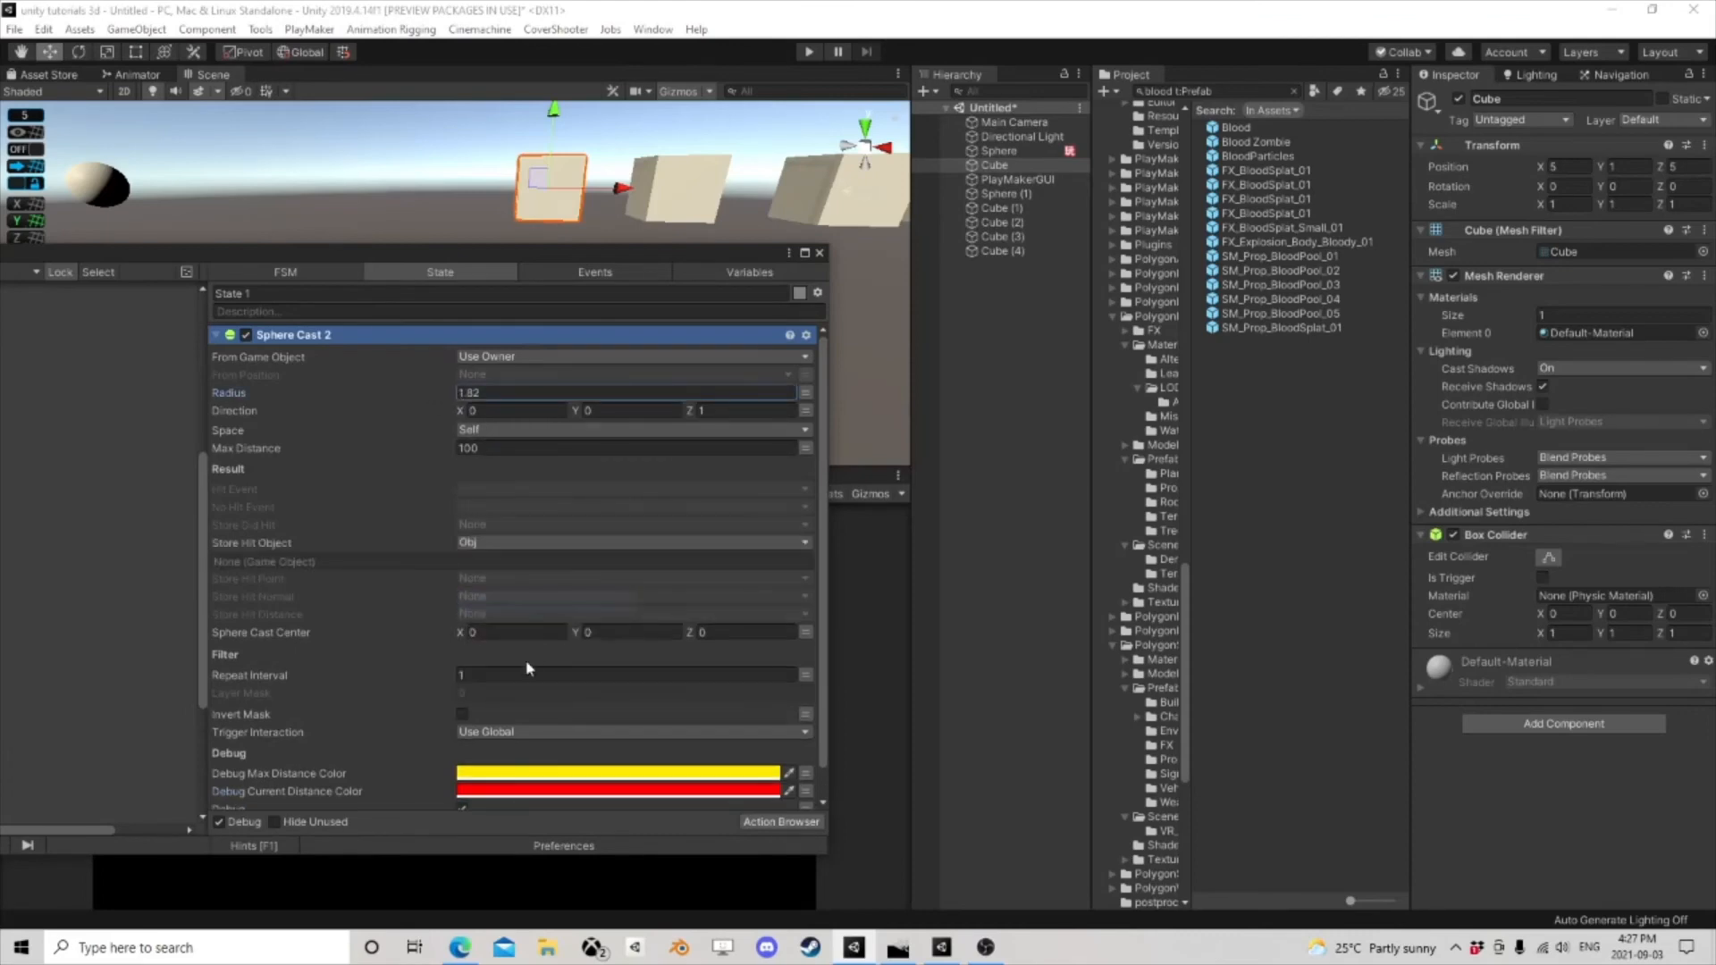
- Enter play mode, select the Sphere and examine the Sphere Cast 2 debug ray relative to the row of cubes
{"action": "left_click", "coordinate": [807, 55]}
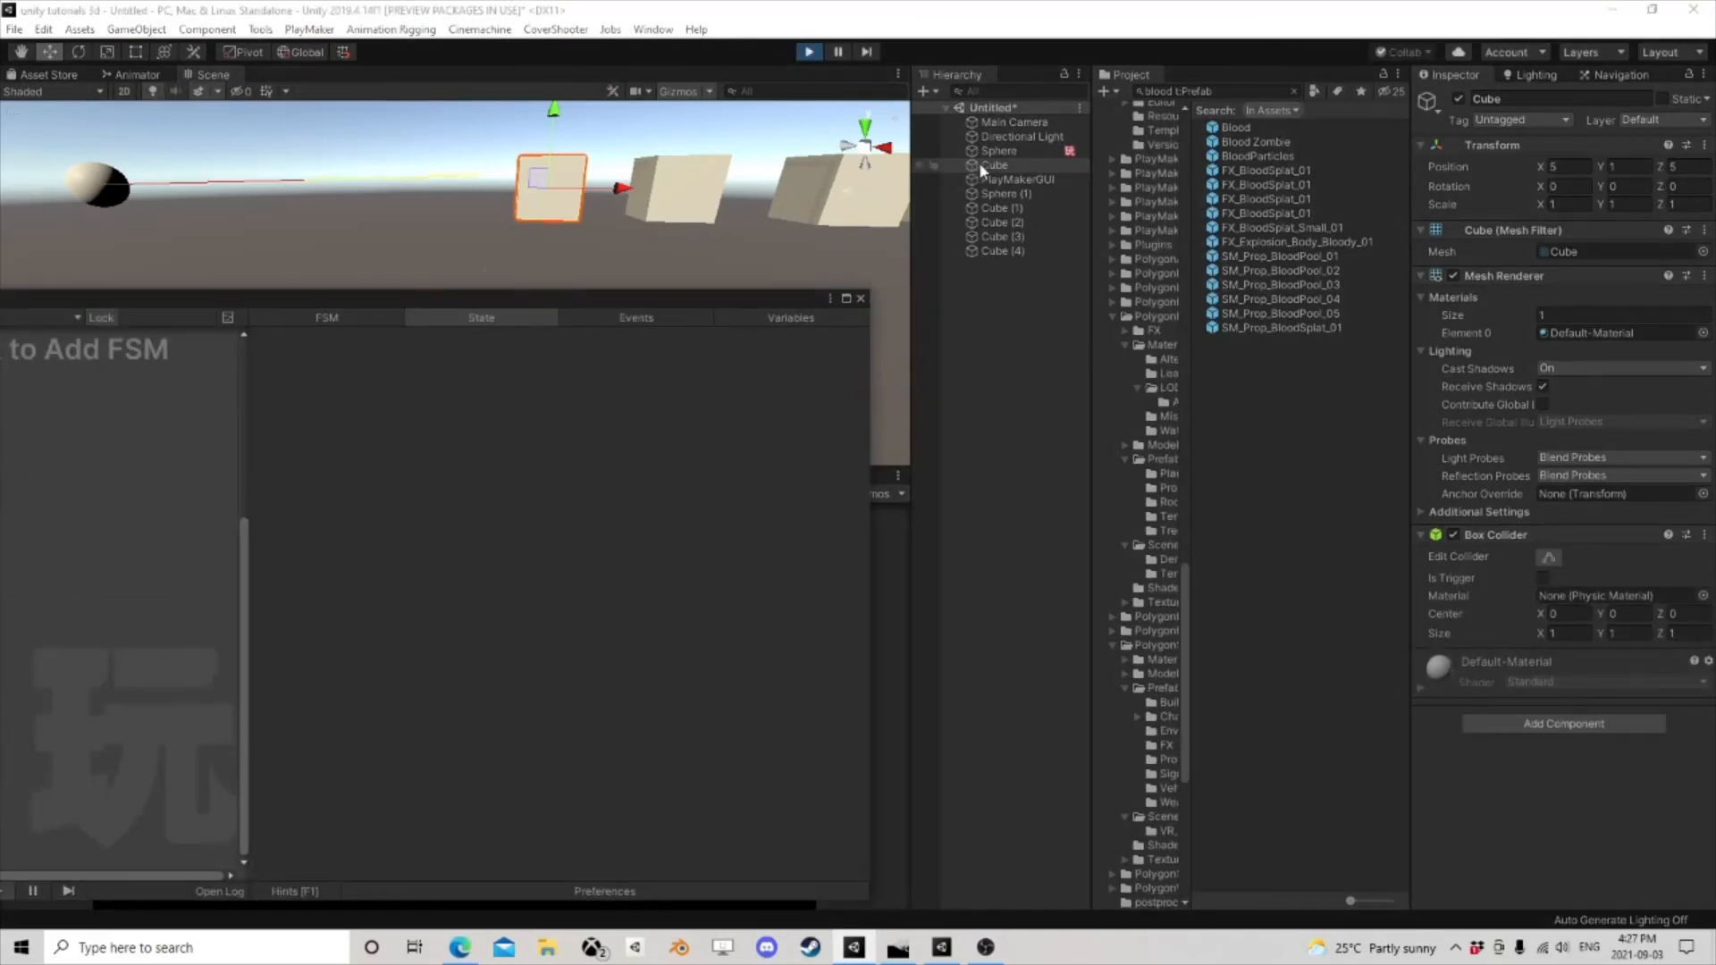
{"action": "left_click", "coordinate": [1006, 150]}
{"action": "right_click_drag", "start_coordinate": [354, 179], "coordinate": [451, 219]}
{"action": "scroll", "coordinate": [453, 222], "scroll_direction": "down", "scroll_amount": 3}
{"action": "middle_click_drag", "start_coordinate": [452, 222], "coordinate": [491, 218]}
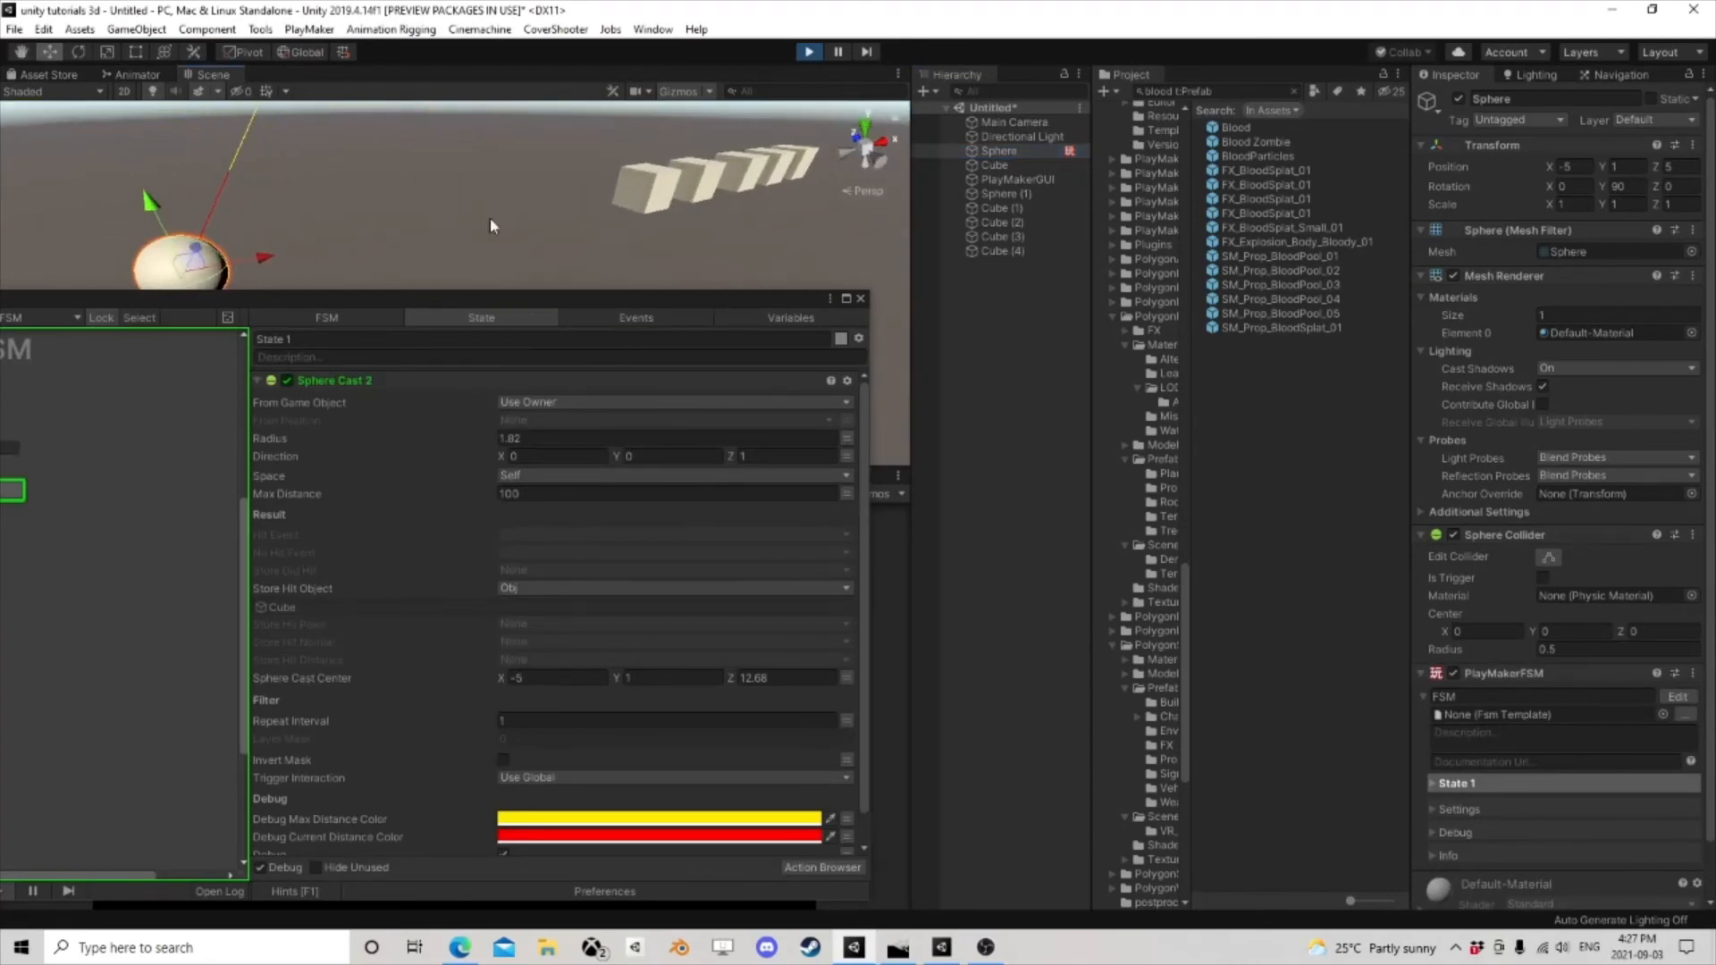
{"action": "left_click_drag", "start_coordinate": [628, 236], "coordinate": [516, 229], "text": "alt"}
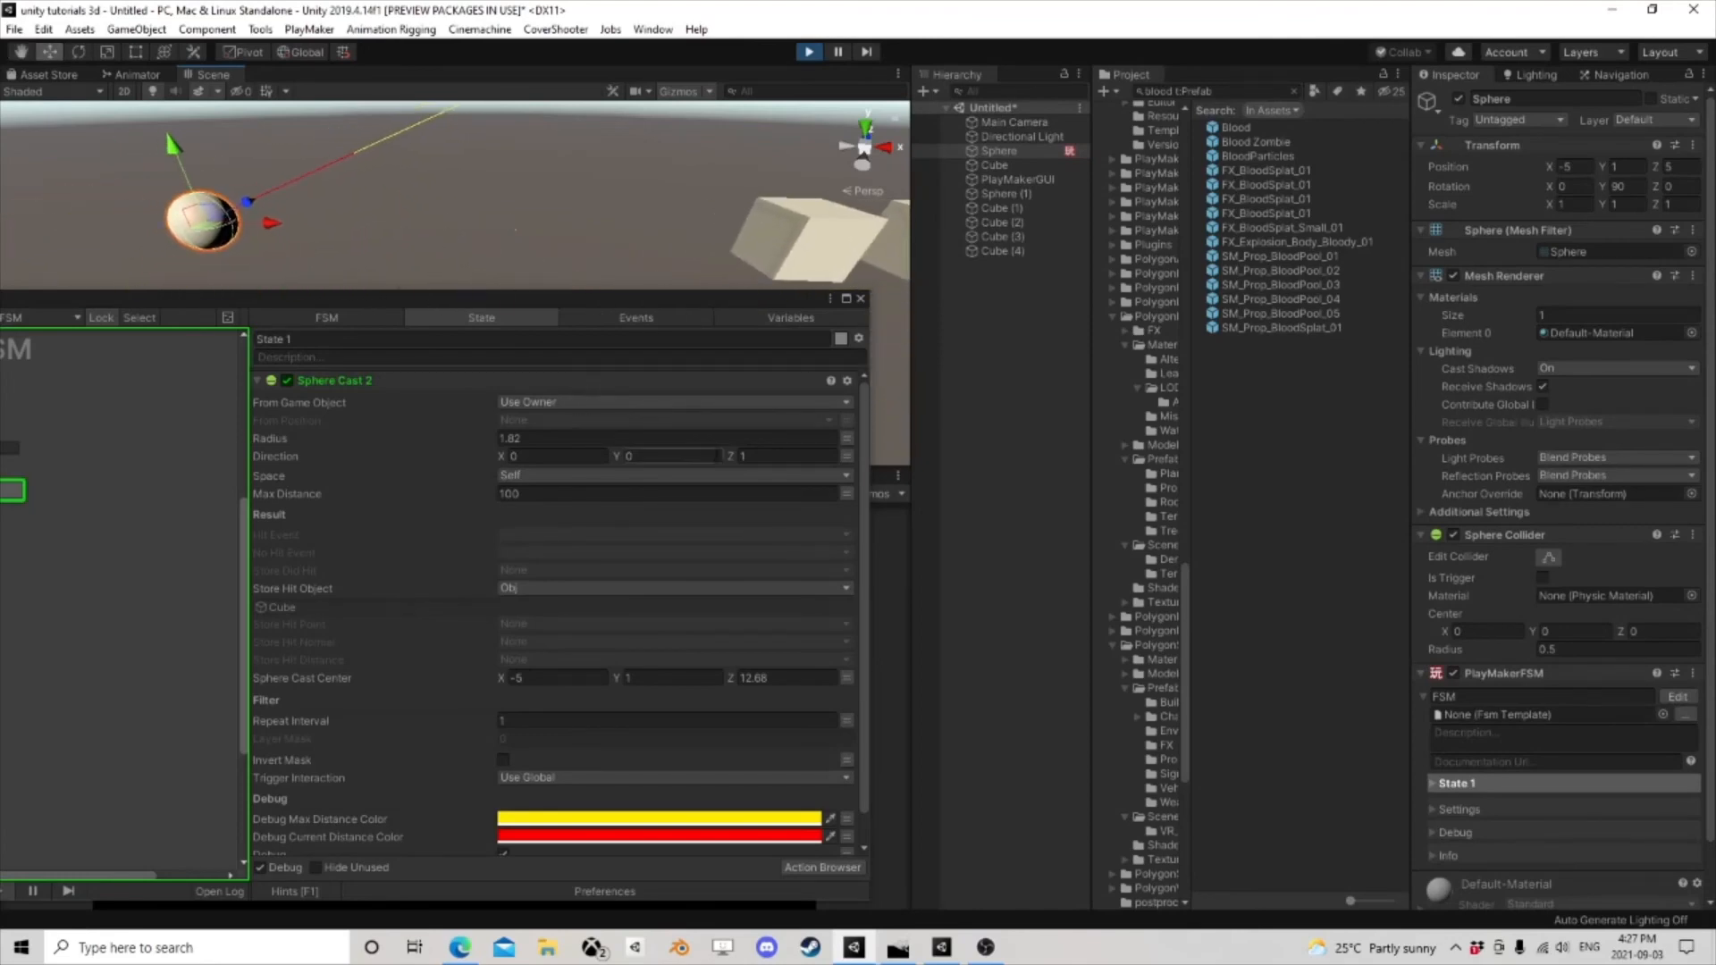
- Test the cast direction in play mode by changing it to X -0.33, Y -0.01 and Z 1.3
{"action": "mouse_move", "coordinate": [731, 456]}
{"action": "left_mouse_down"}
{"action": "mouse_move", "coordinate": [711, 454]}
{"action": "mouse_move", "coordinate": [741, 454]}
{"action": "left_mouse_up"}
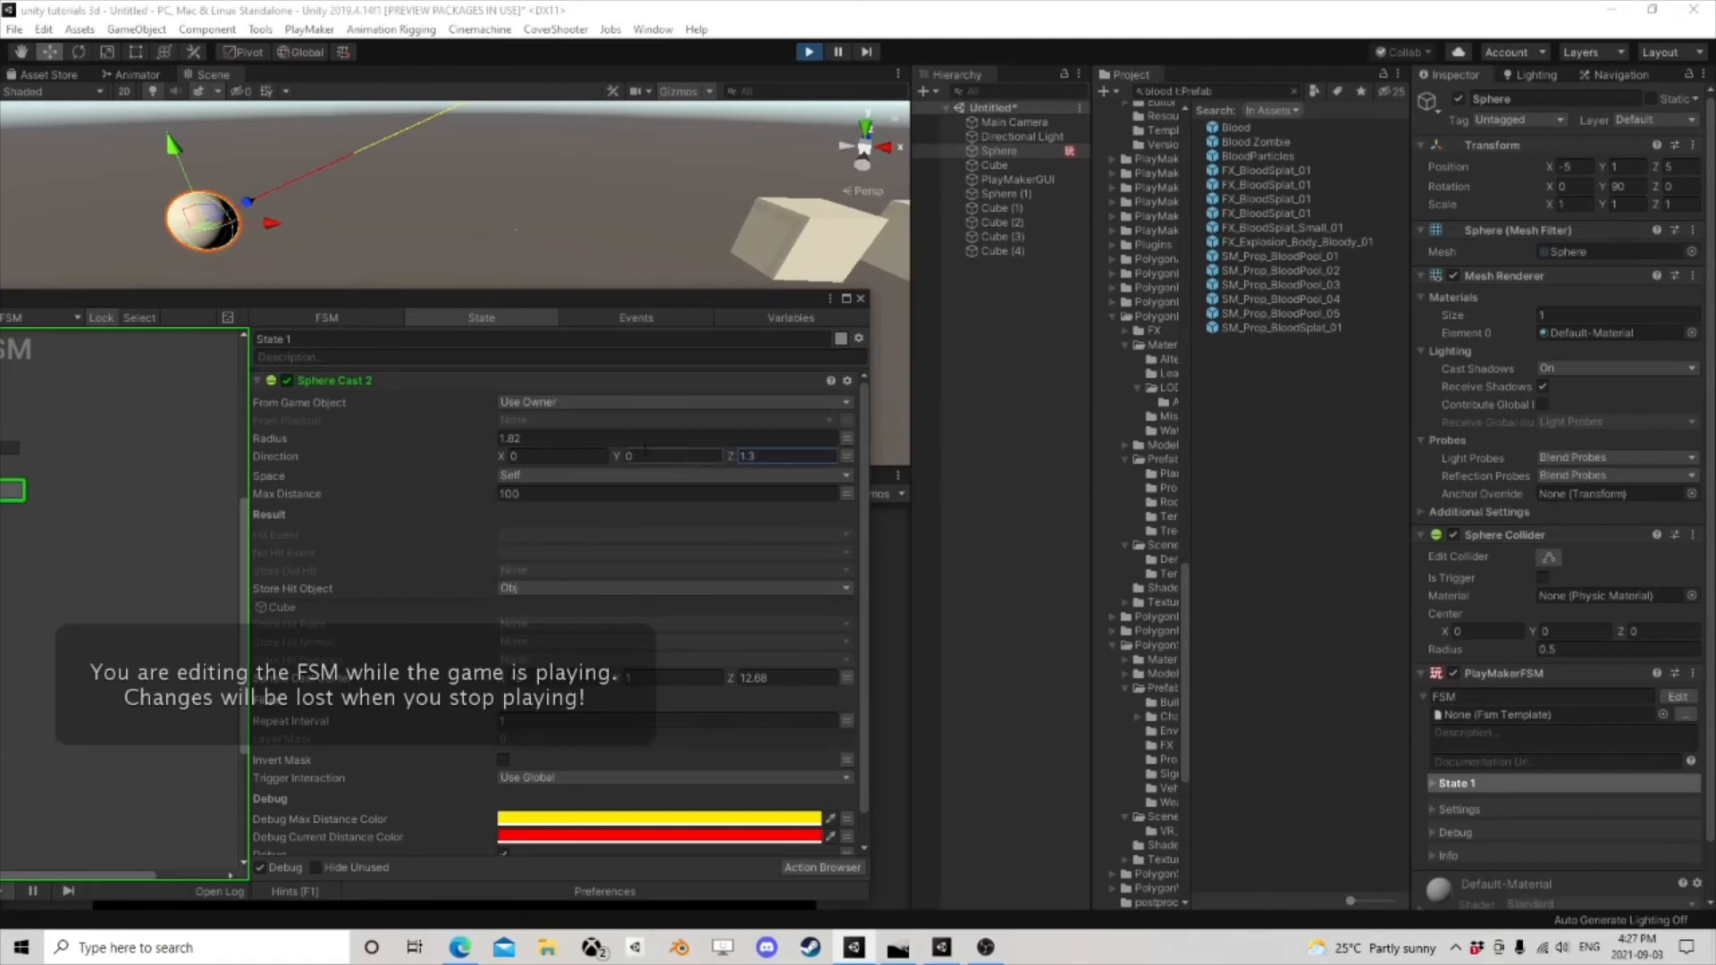
{"action": "mouse_move", "coordinate": [616, 454]}
{"action": "left_mouse_down"}
{"action": "mouse_move", "coordinate": [665, 454]}
{"action": "mouse_move", "coordinate": [587, 454]}
{"action": "mouse_move", "coordinate": [623, 454]}
{"action": "left_mouse_up"}
{"action": "mouse_move", "coordinate": [500, 457]}
{"action": "left_mouse_down"}
{"action": "mouse_move", "coordinate": [452, 456]}
{"action": "mouse_move", "coordinate": [612, 466]}
{"action": "mouse_move", "coordinate": [463, 448]}
{"action": "mouse_move", "coordinate": [481, 450]}
{"action": "left_mouse_up"}
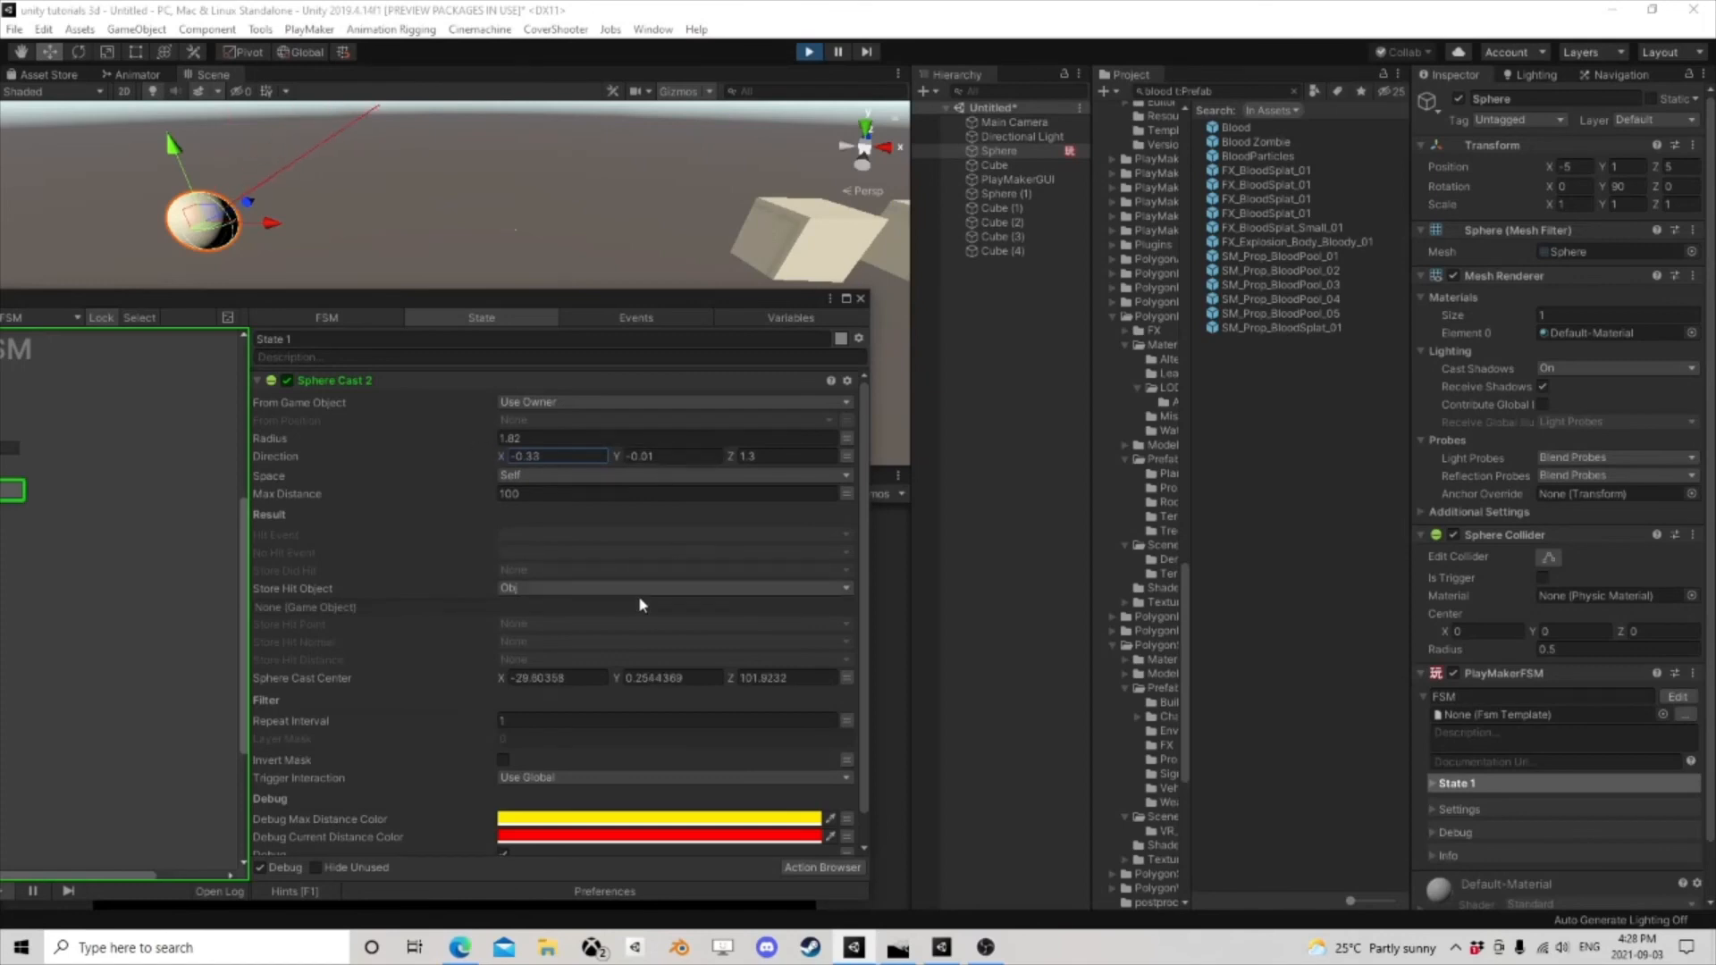
- Reset the Sphere Cast 2 direction to X 0, Y 0, Z 1 and examine where the debug ray points
{"action": "left_click", "coordinate": [546, 456]}
{"action": "type", "text": "0"}
{"action": "key", "text": "Tab"}
{"action": "type", "text": "0"}
{"action": "key", "text": "Tab"}
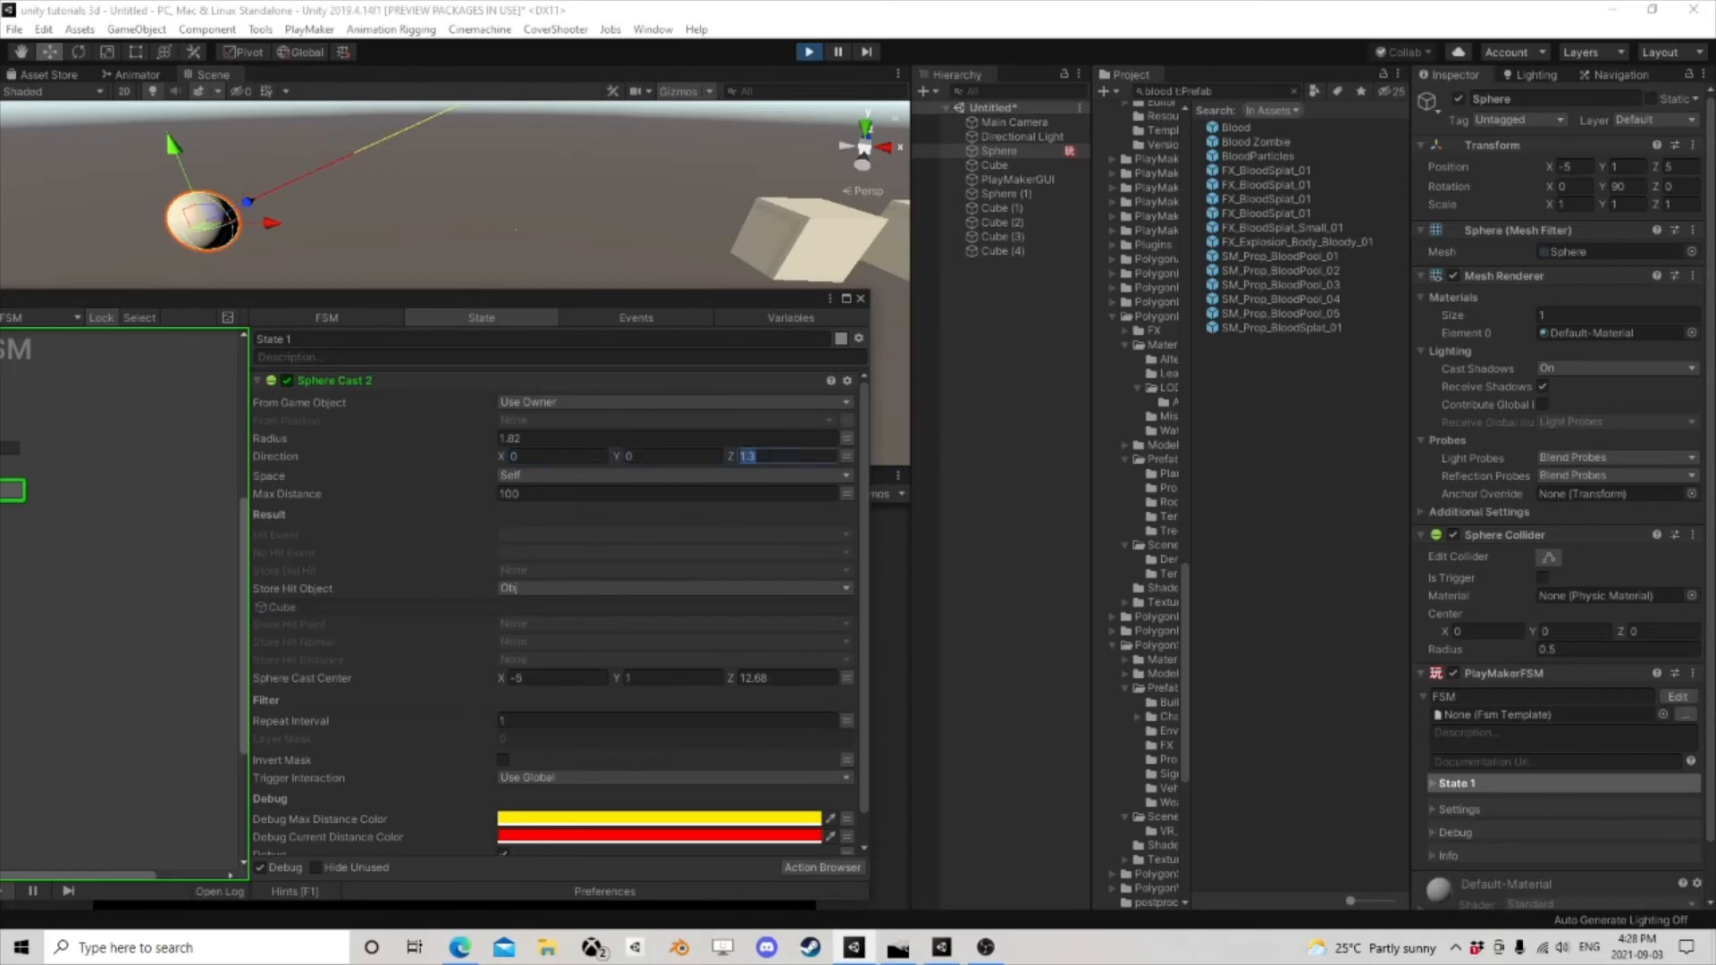
{"action": "type", "text": "1"}
{"action": "right_click_drag", "start_coordinate": [350, 231], "coordinate": [456, 255]}
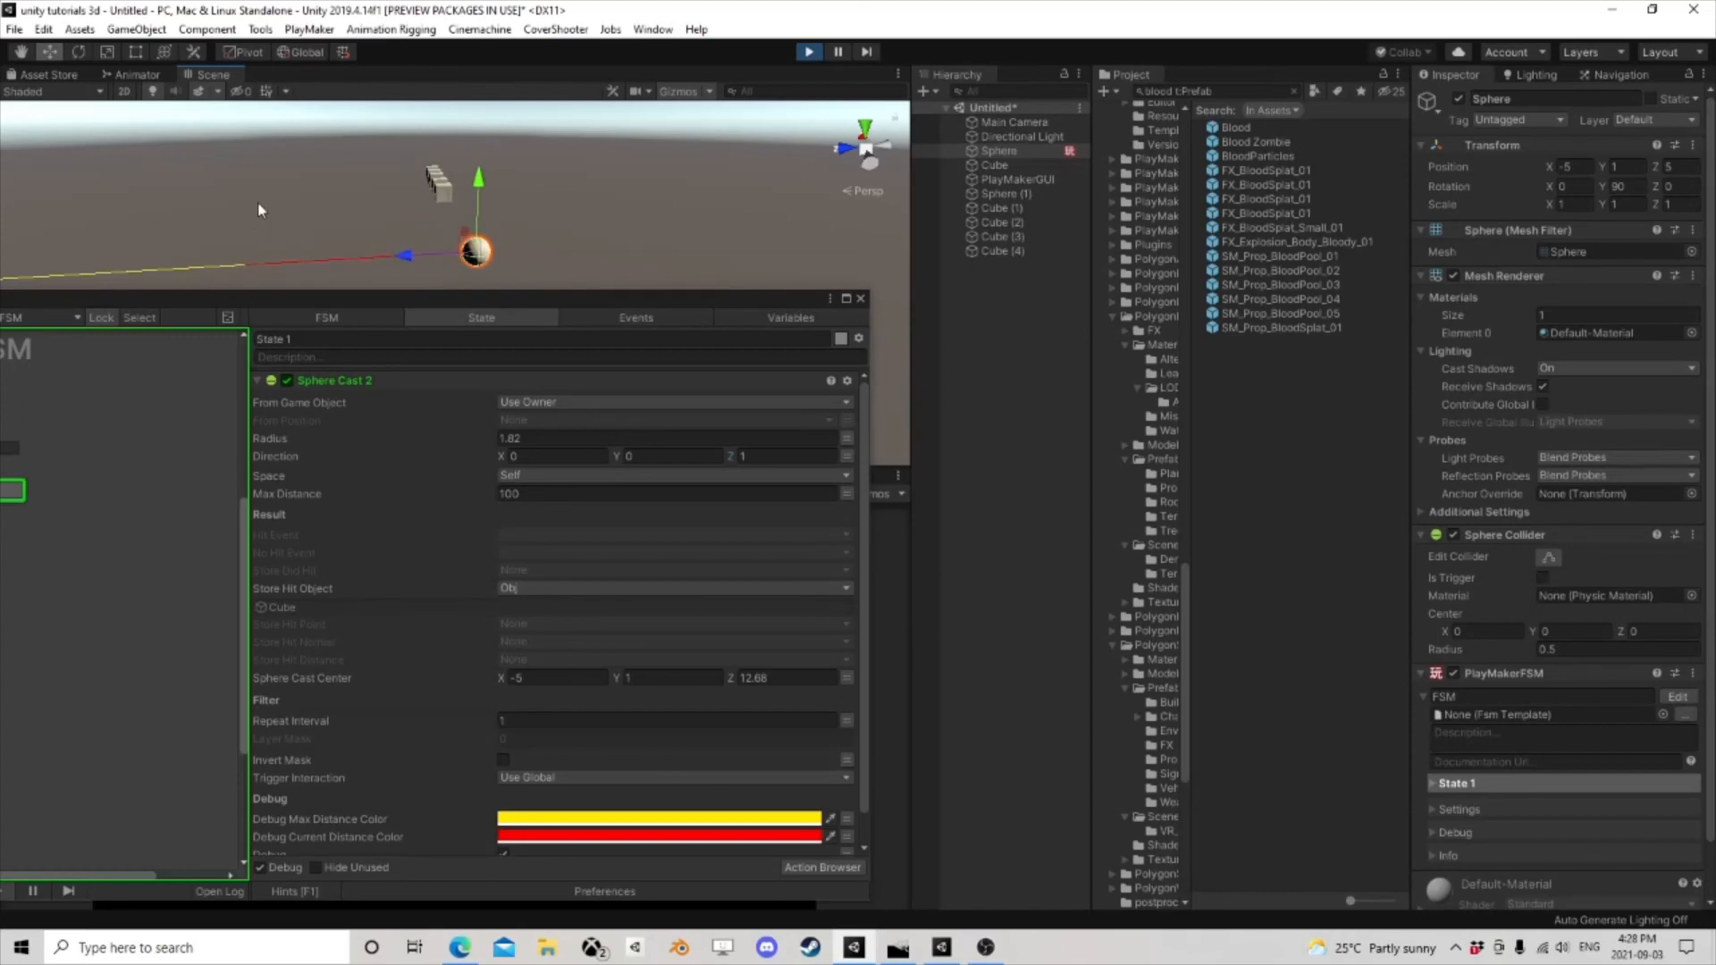
- Try to set the Sphere Cast Center's Y and Z values to 0 in play mode
{"action": "scroll", "coordinate": [635, 593], "scroll_direction": "down", "scroll_amount": 2}
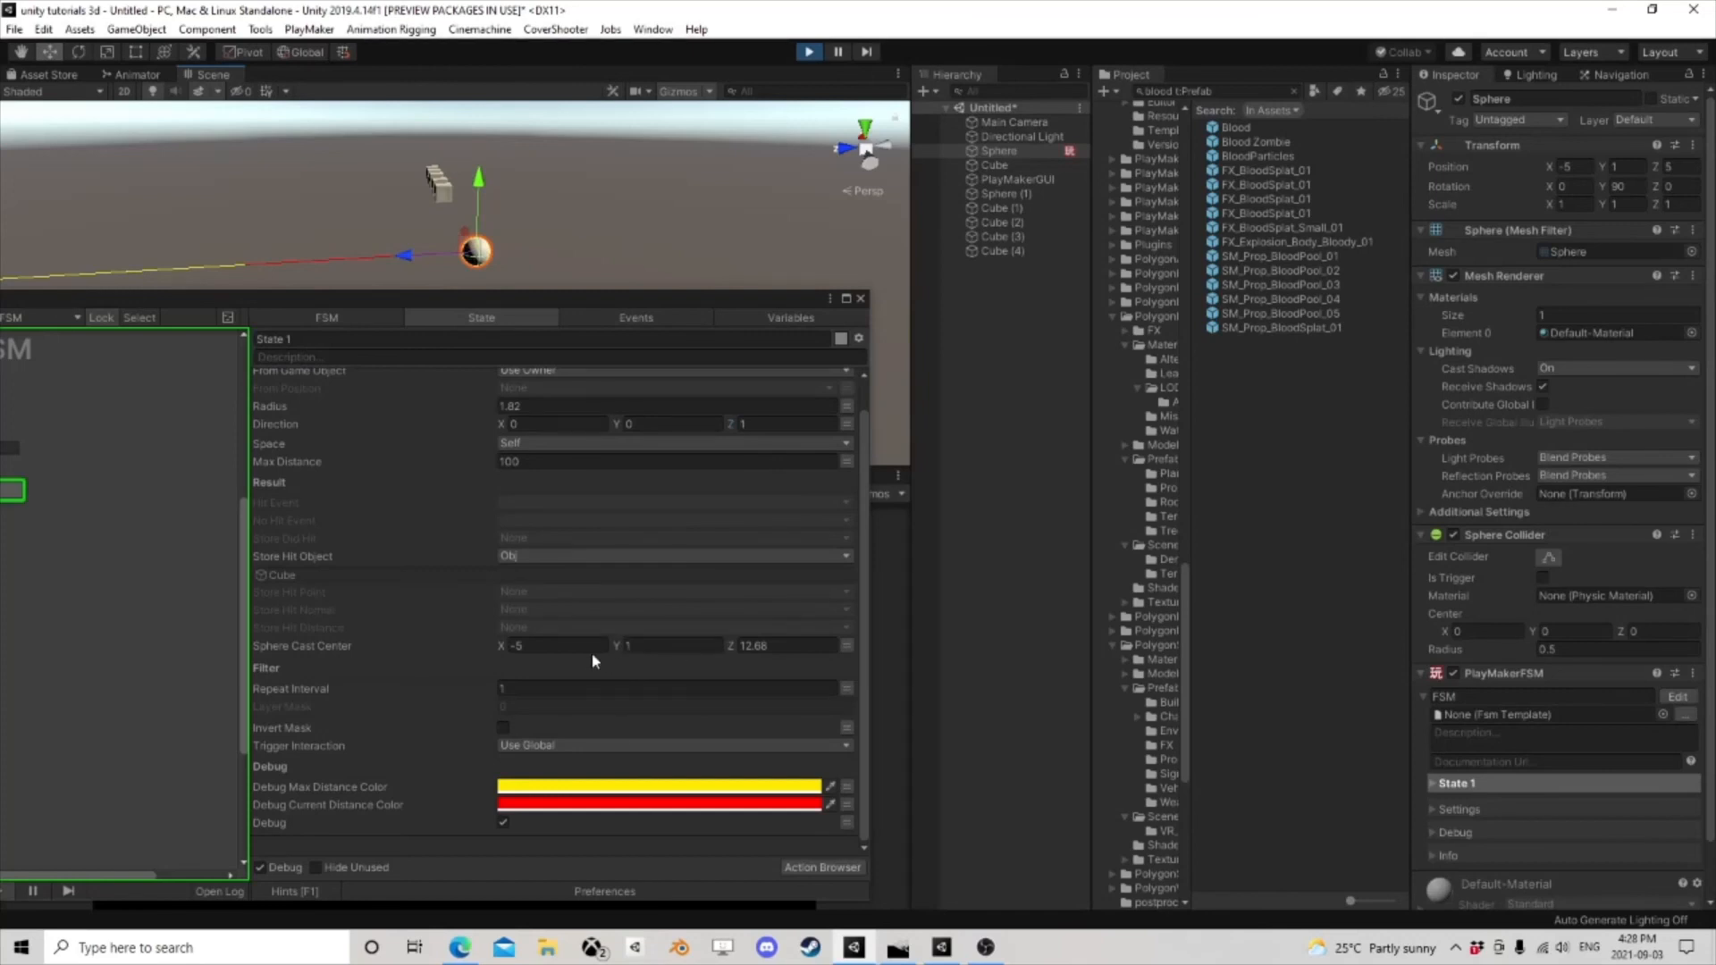
{"action": "left_click", "coordinate": [569, 646]}
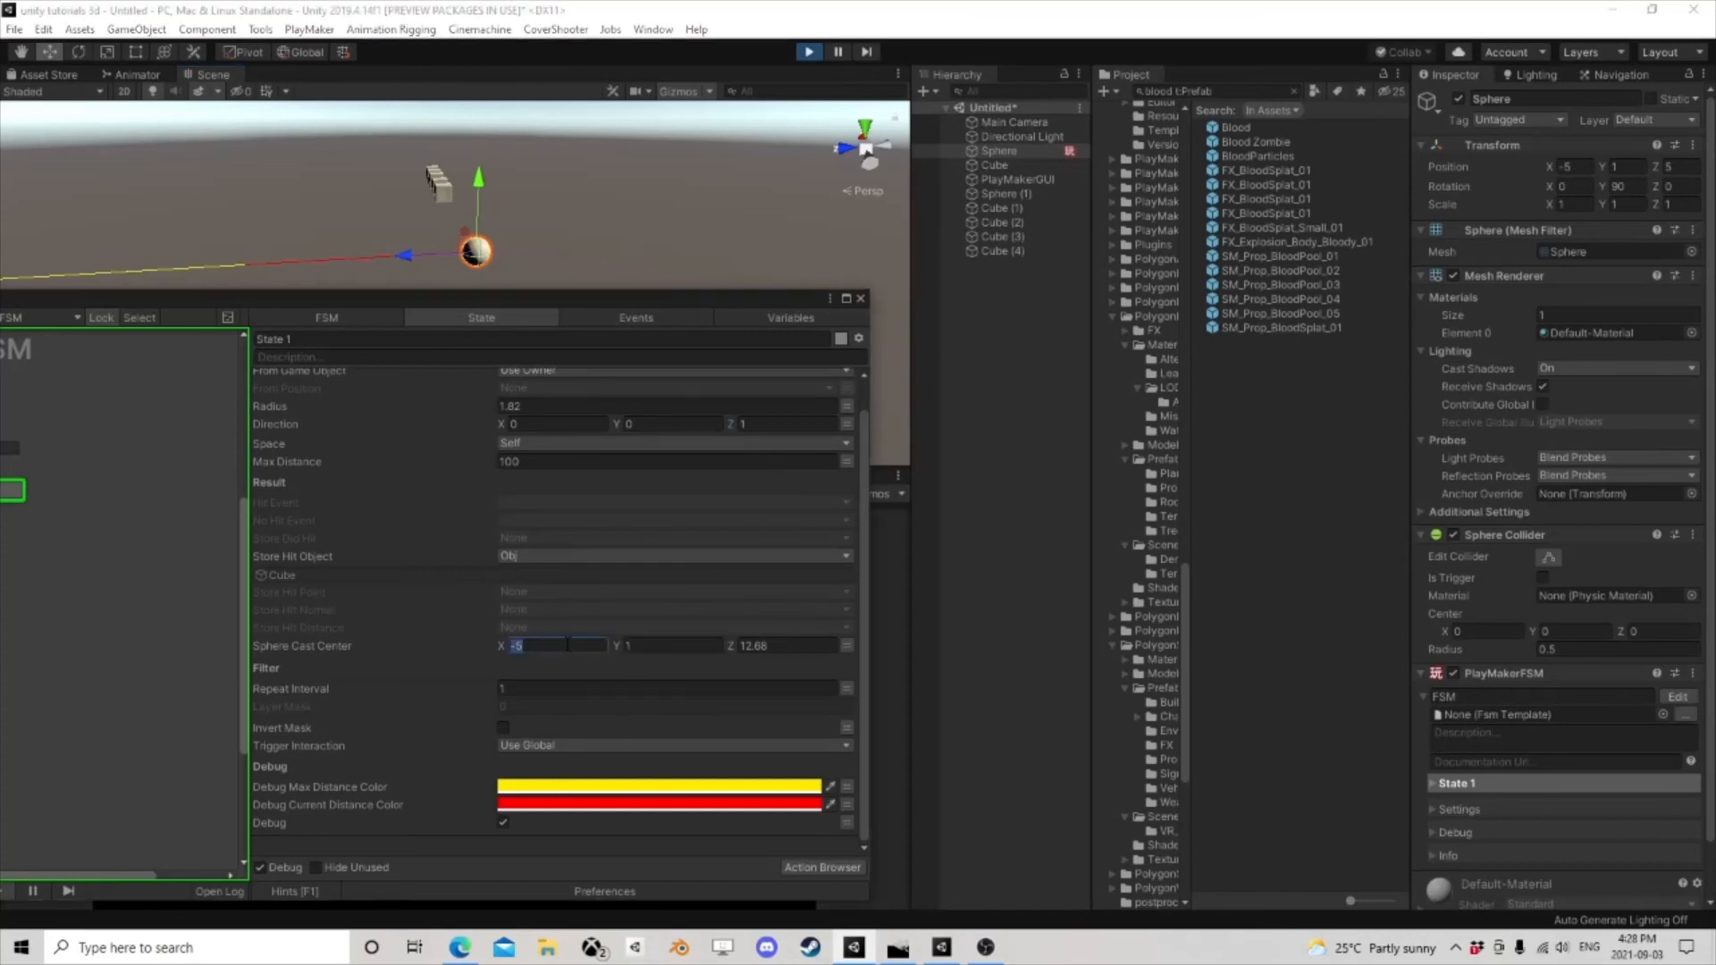
{"action": "left_click", "coordinate": [668, 644]}
{"action": "type", "text": "0"}
{"action": "left_click", "coordinate": [803, 650]}
{"action": "type", "text": "0"}
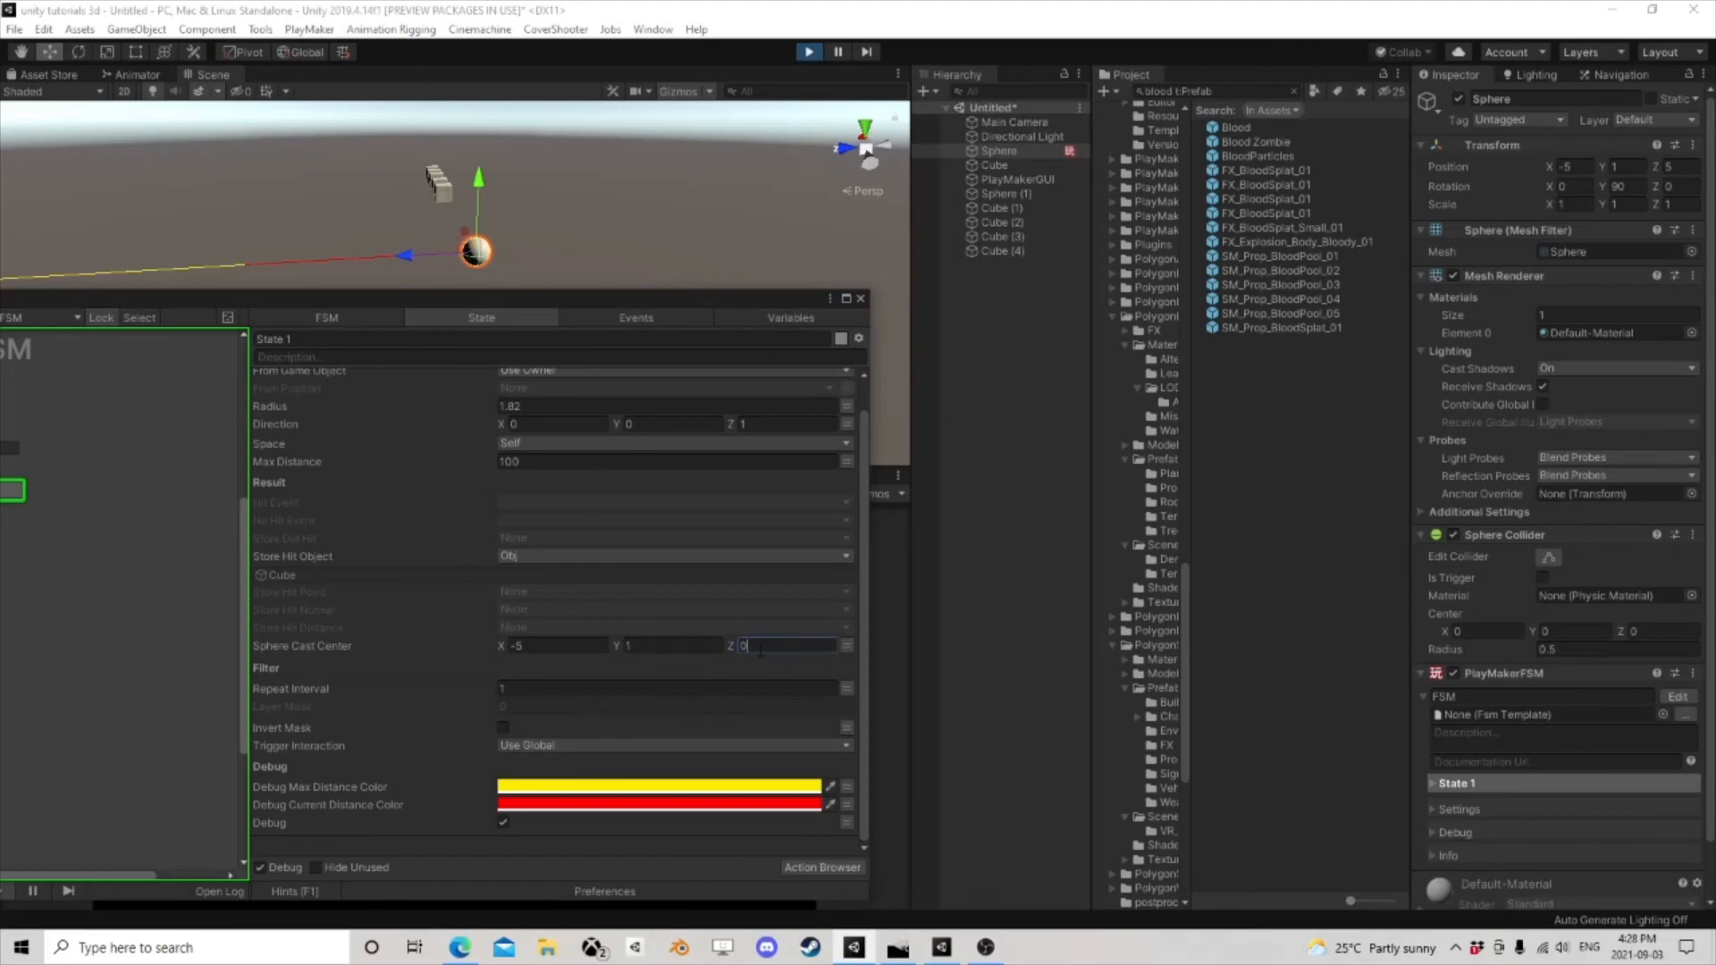
{"action": "type", "text": "0"}
- Close the PlayMaker editor, stop play mode, and frame the sphere and the row of cubes in the scene
{"action": "left_click", "coordinate": [860, 297]}
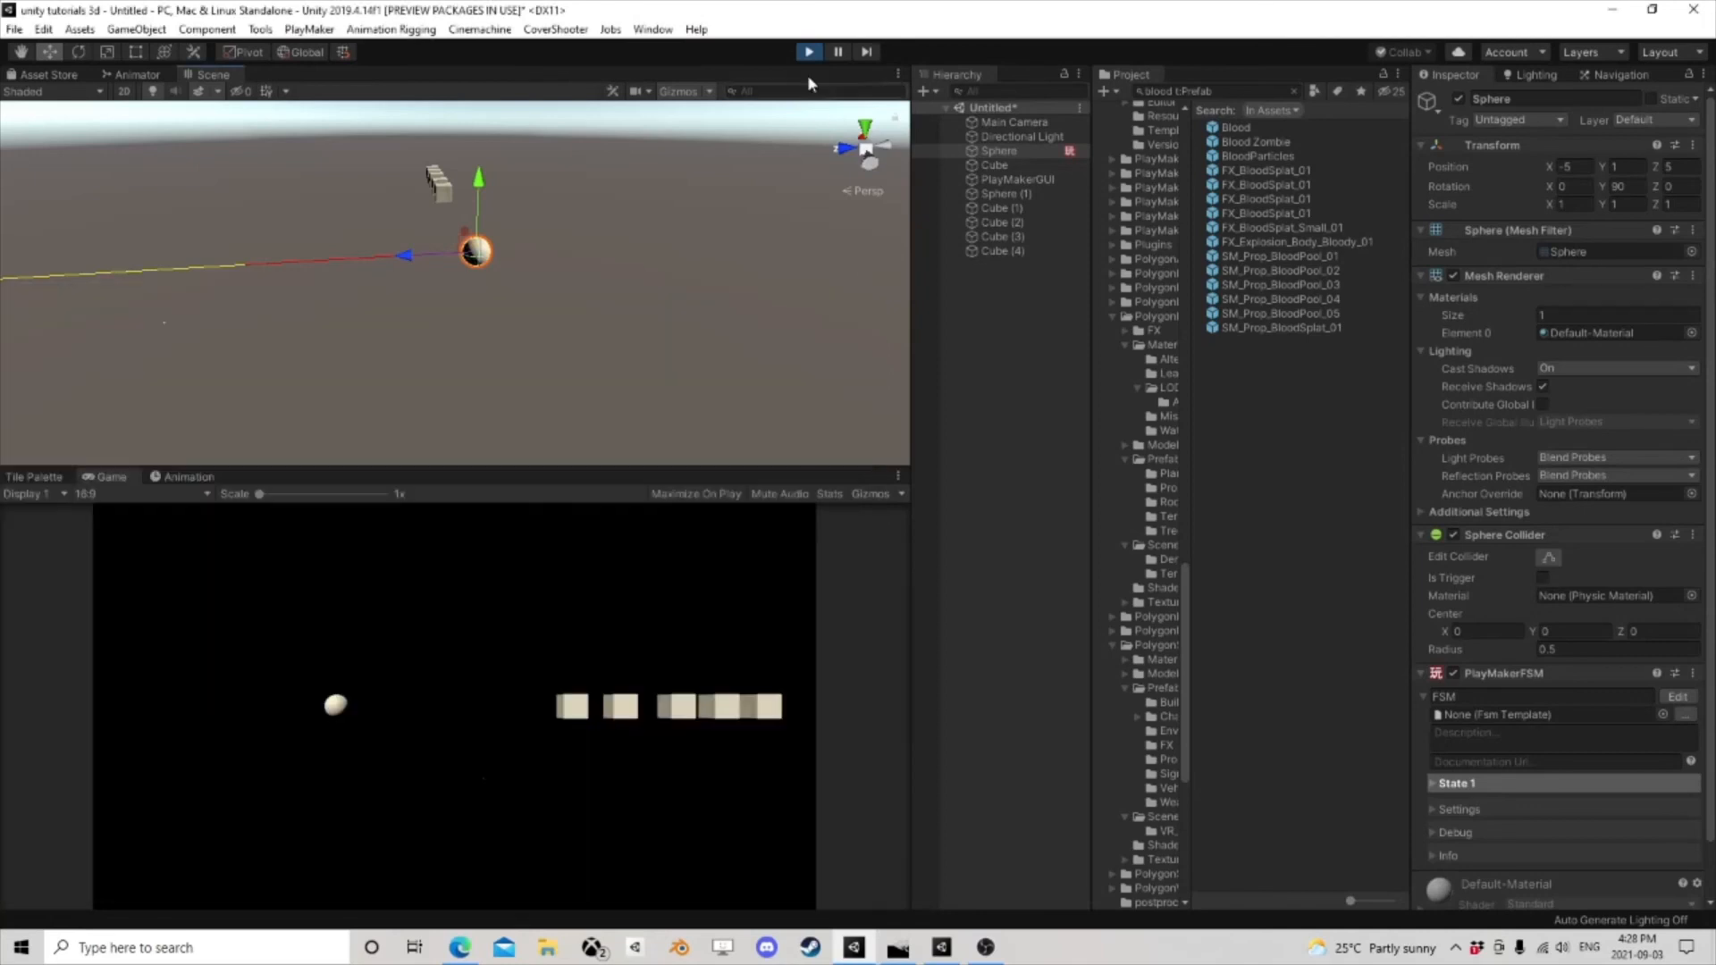
{"action": "left_click", "coordinate": [809, 51]}
{"action": "right_click_drag", "start_coordinate": [795, 268], "coordinate": [416, 297]}
{"action": "middle_click_drag", "start_coordinate": [701, 320], "coordinate": [579, 314]}
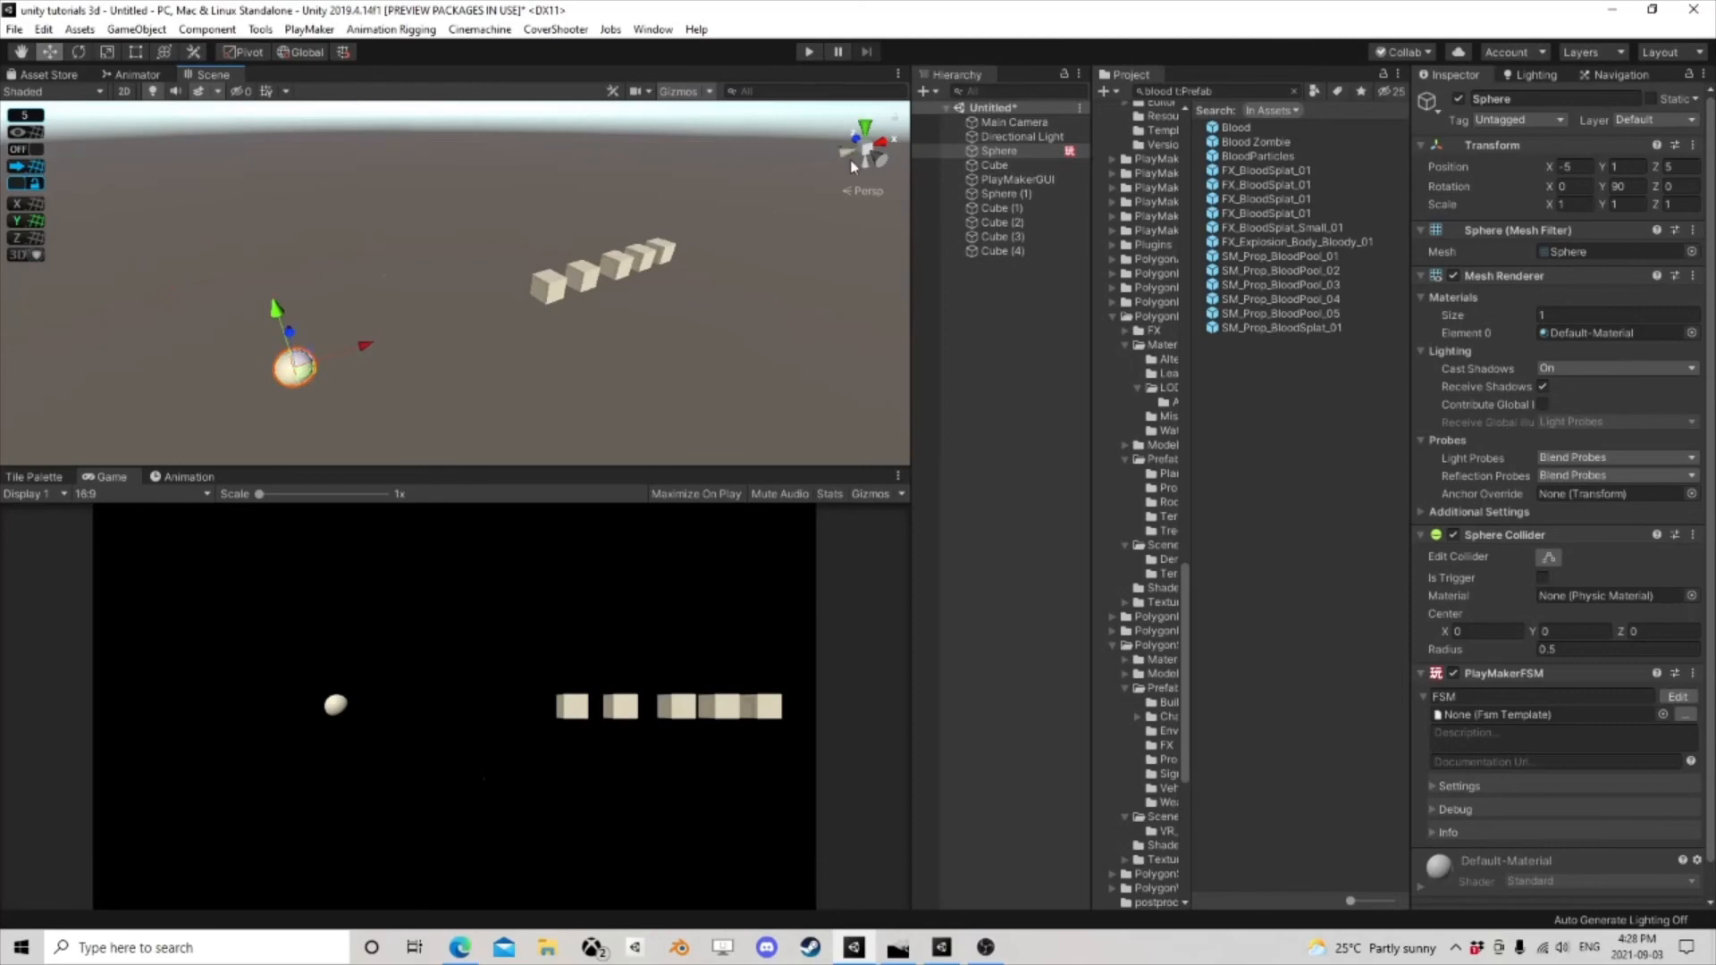
{"action": "right_click_drag", "start_coordinate": [768, 305], "coordinate": [672, 308]}
{"action": "middle_click_drag", "start_coordinate": [672, 311], "coordinate": [547, 302]}
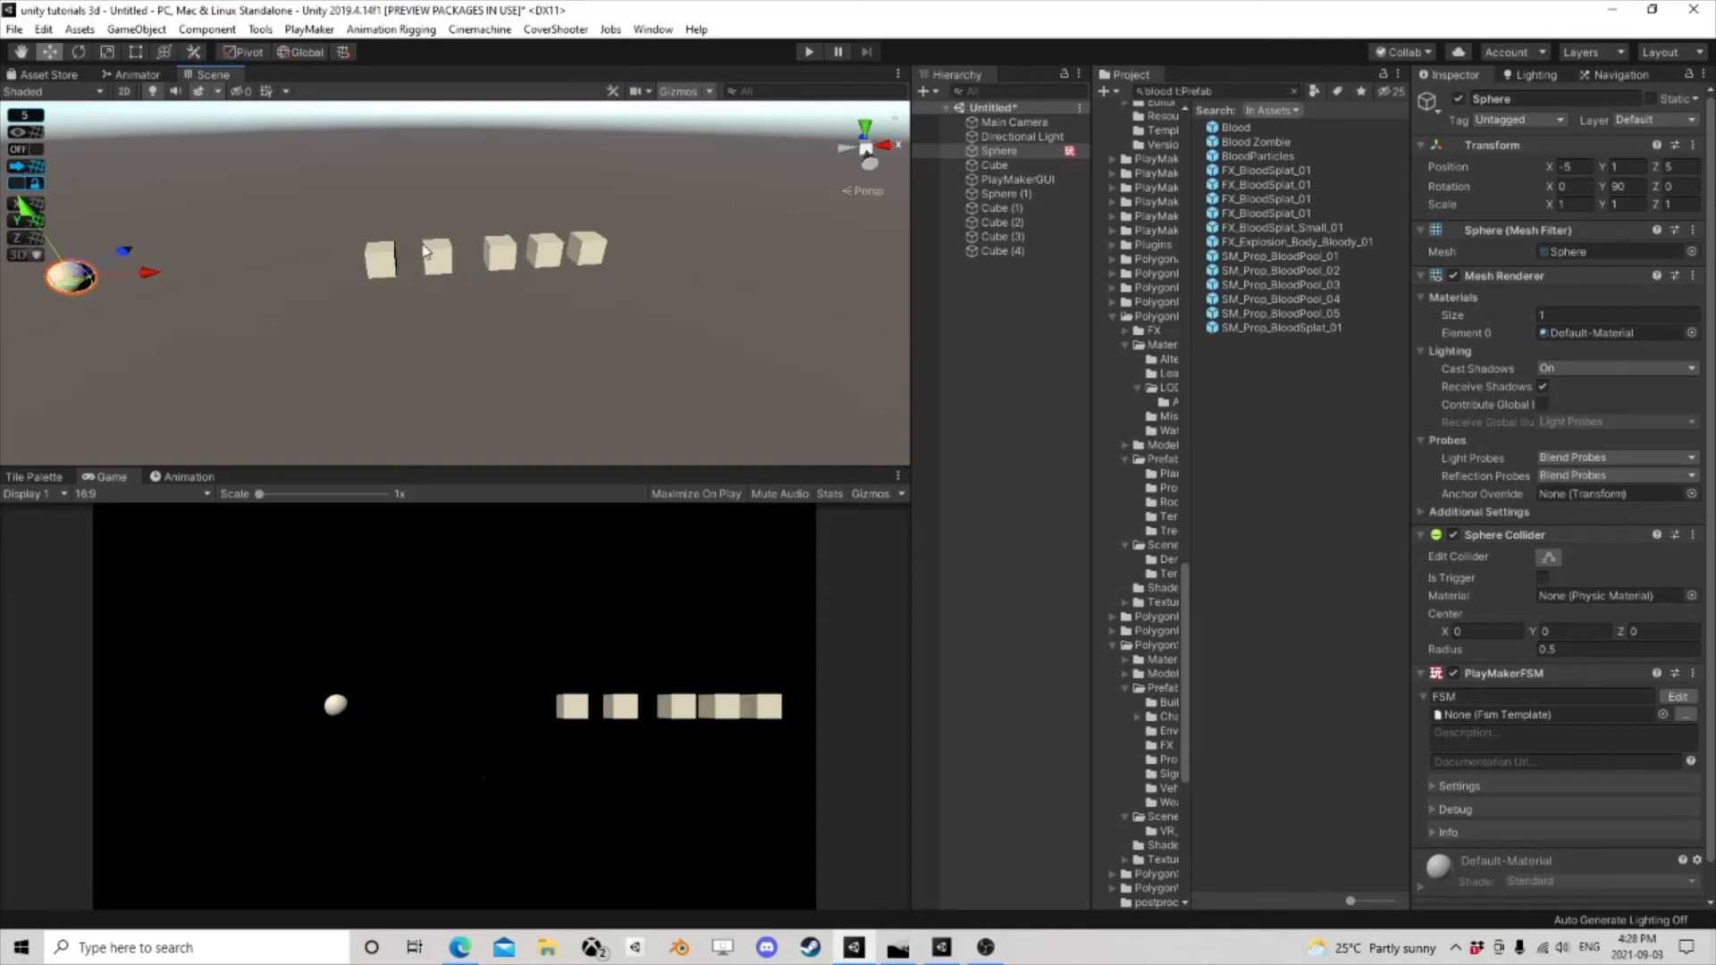
{"action": "middle_click_drag", "start_coordinate": [429, 280], "coordinate": [497, 304]}
{"action": "scroll", "coordinate": [499, 307], "scroll_direction": "up", "scroll_amount": 2}
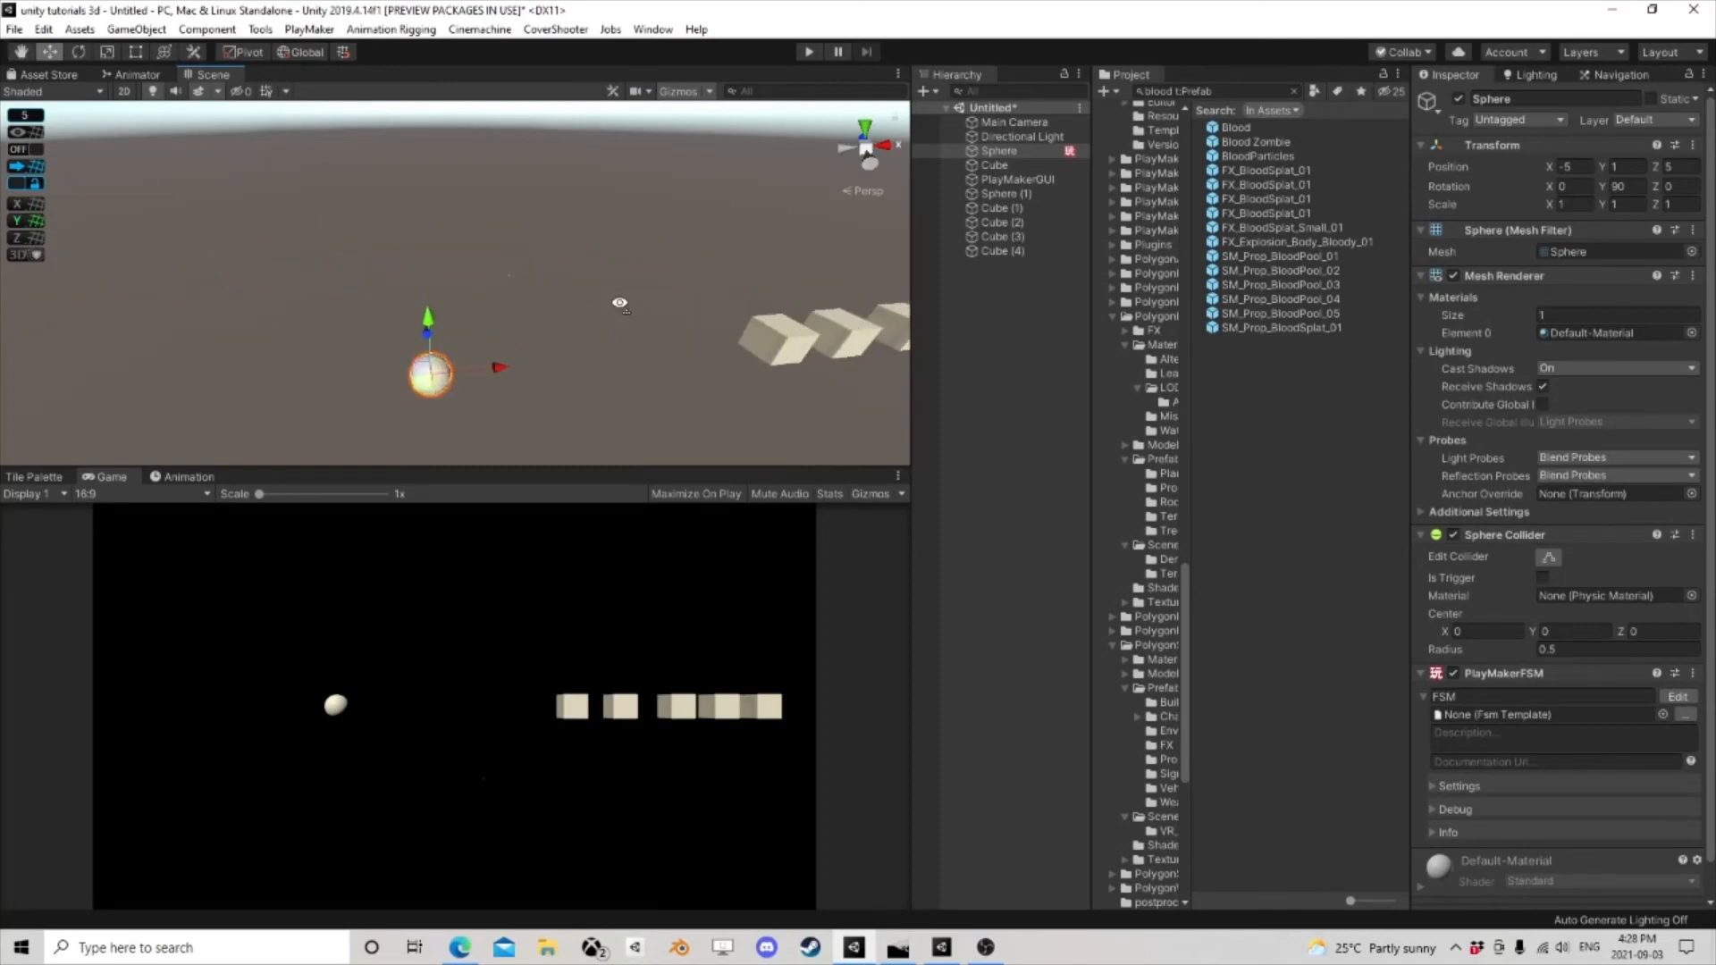
{"action": "key", "text": "s"}
{"action": "right_click_drag", "start_coordinate": [619, 303], "coordinate": [572, 312]}
{"action": "key", "text": "d"}
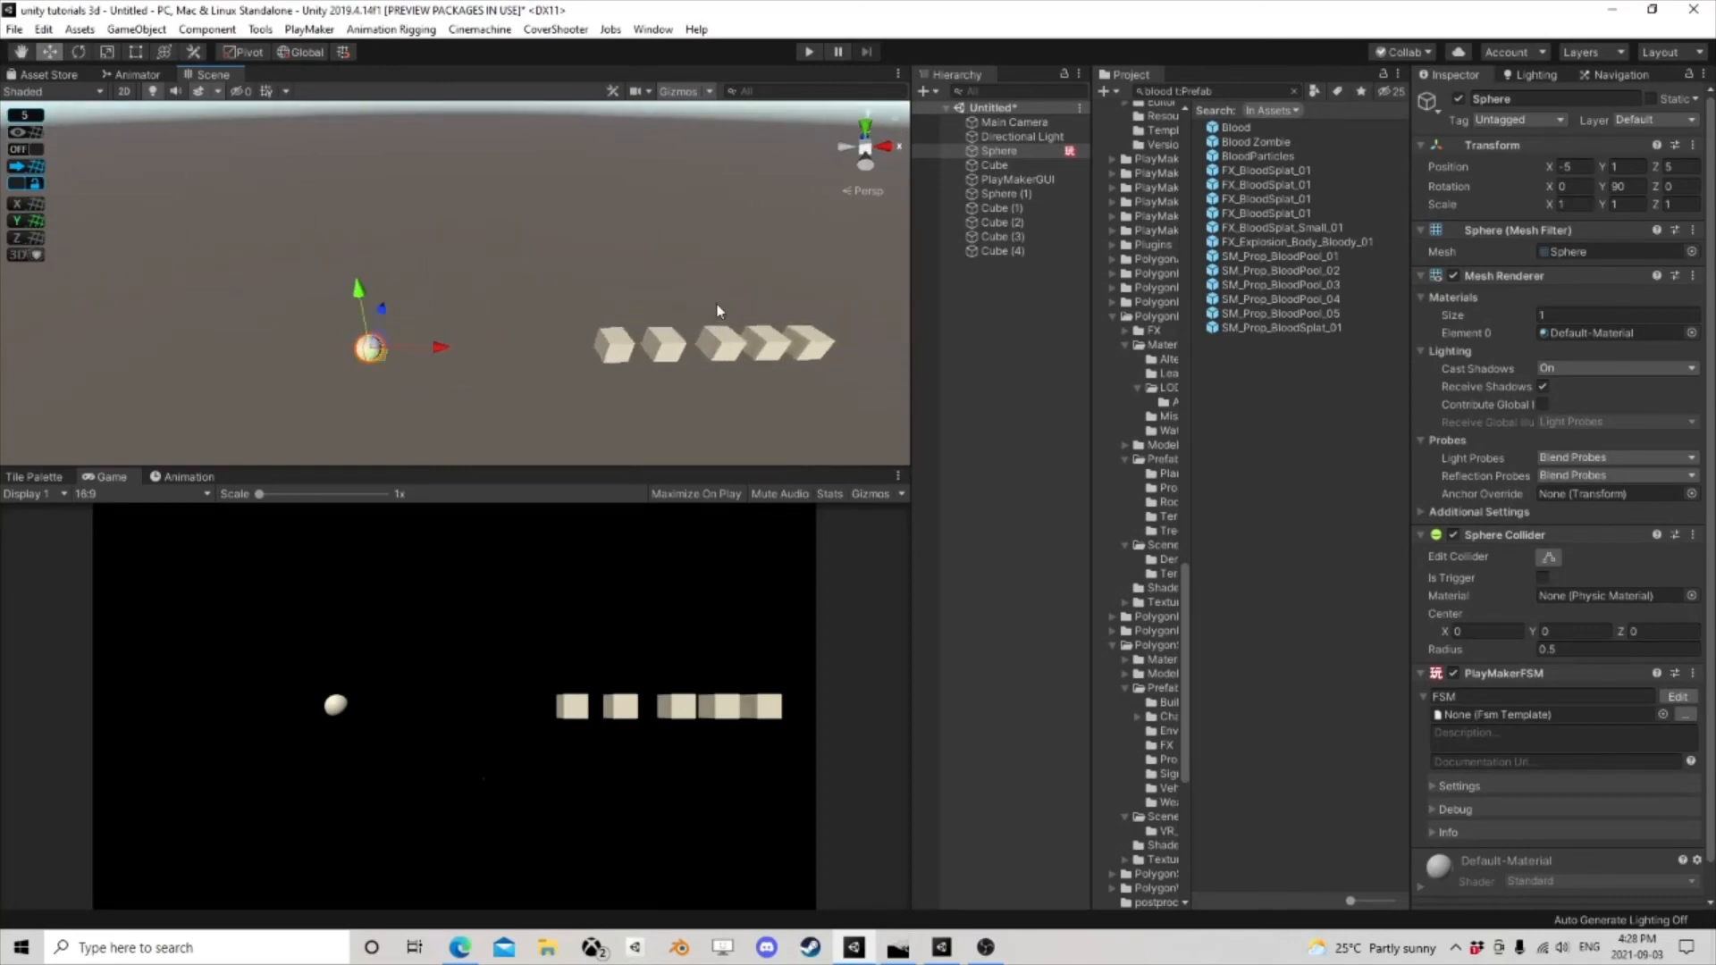
- Open the Sphere's FSM for editing and remove the Sphere Cast 2 action from State 1
{"action": "left_click", "coordinate": [1672, 698]}
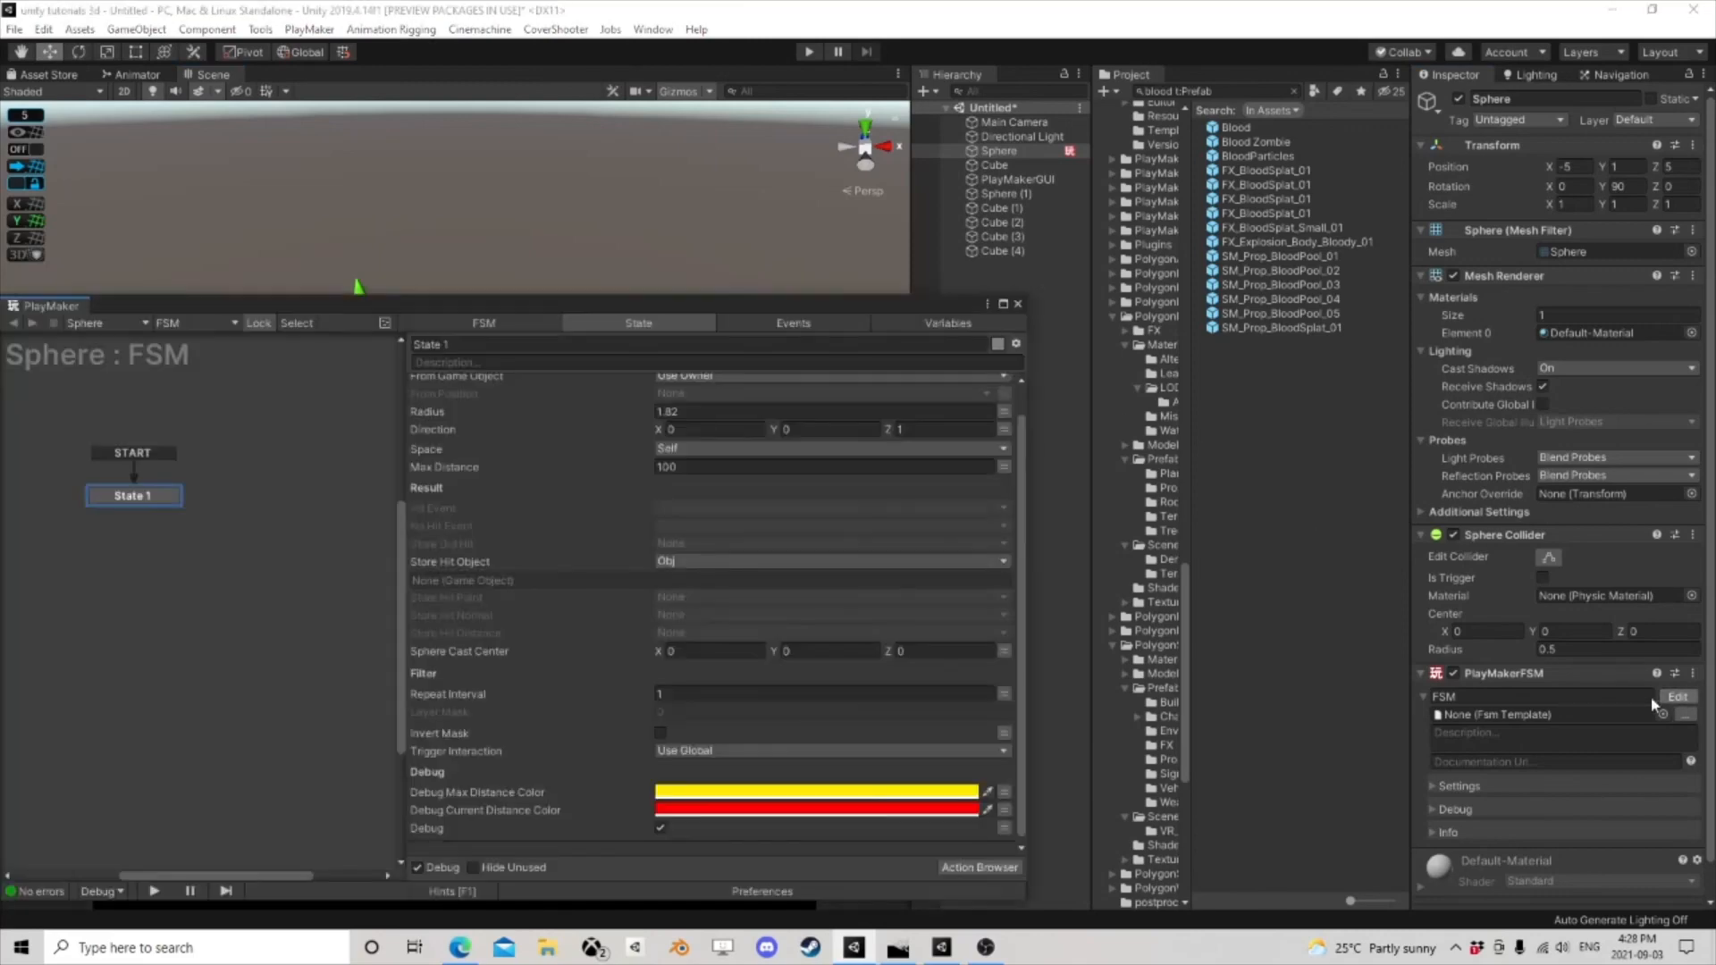
{"action": "scroll", "coordinate": [565, 524], "scroll_direction": "up", "scroll_amount": 1}
{"action": "right_click", "coordinate": [525, 392]}
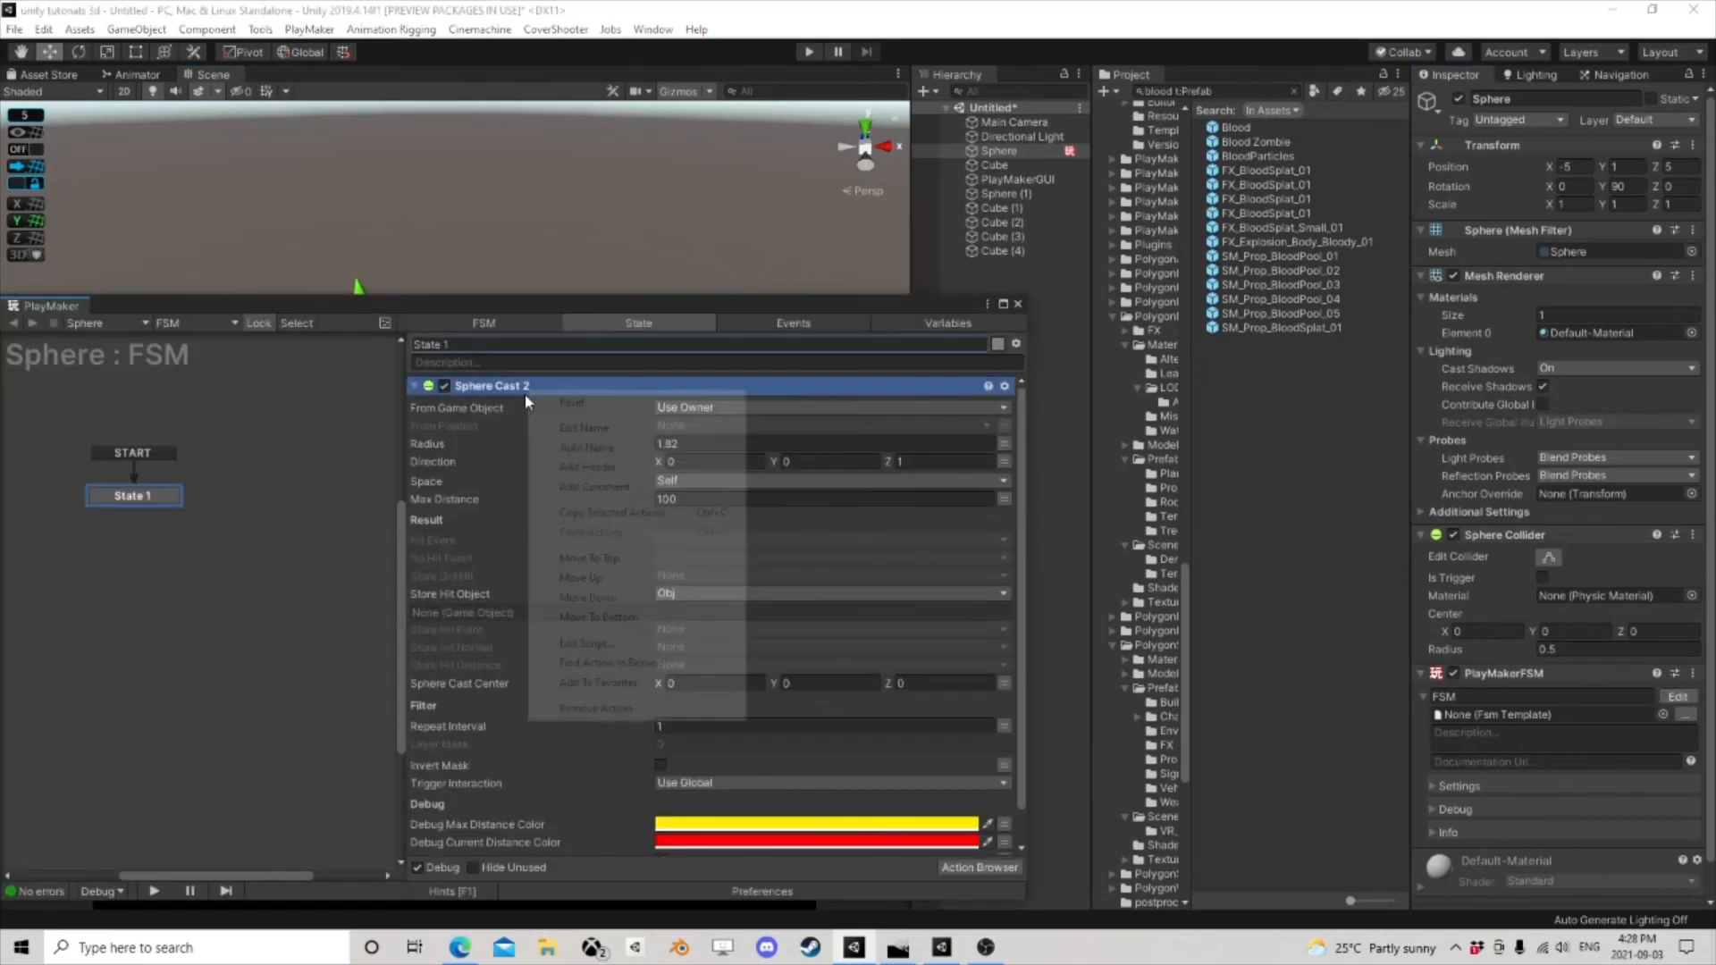
{"action": "left_click", "coordinate": [613, 707]}
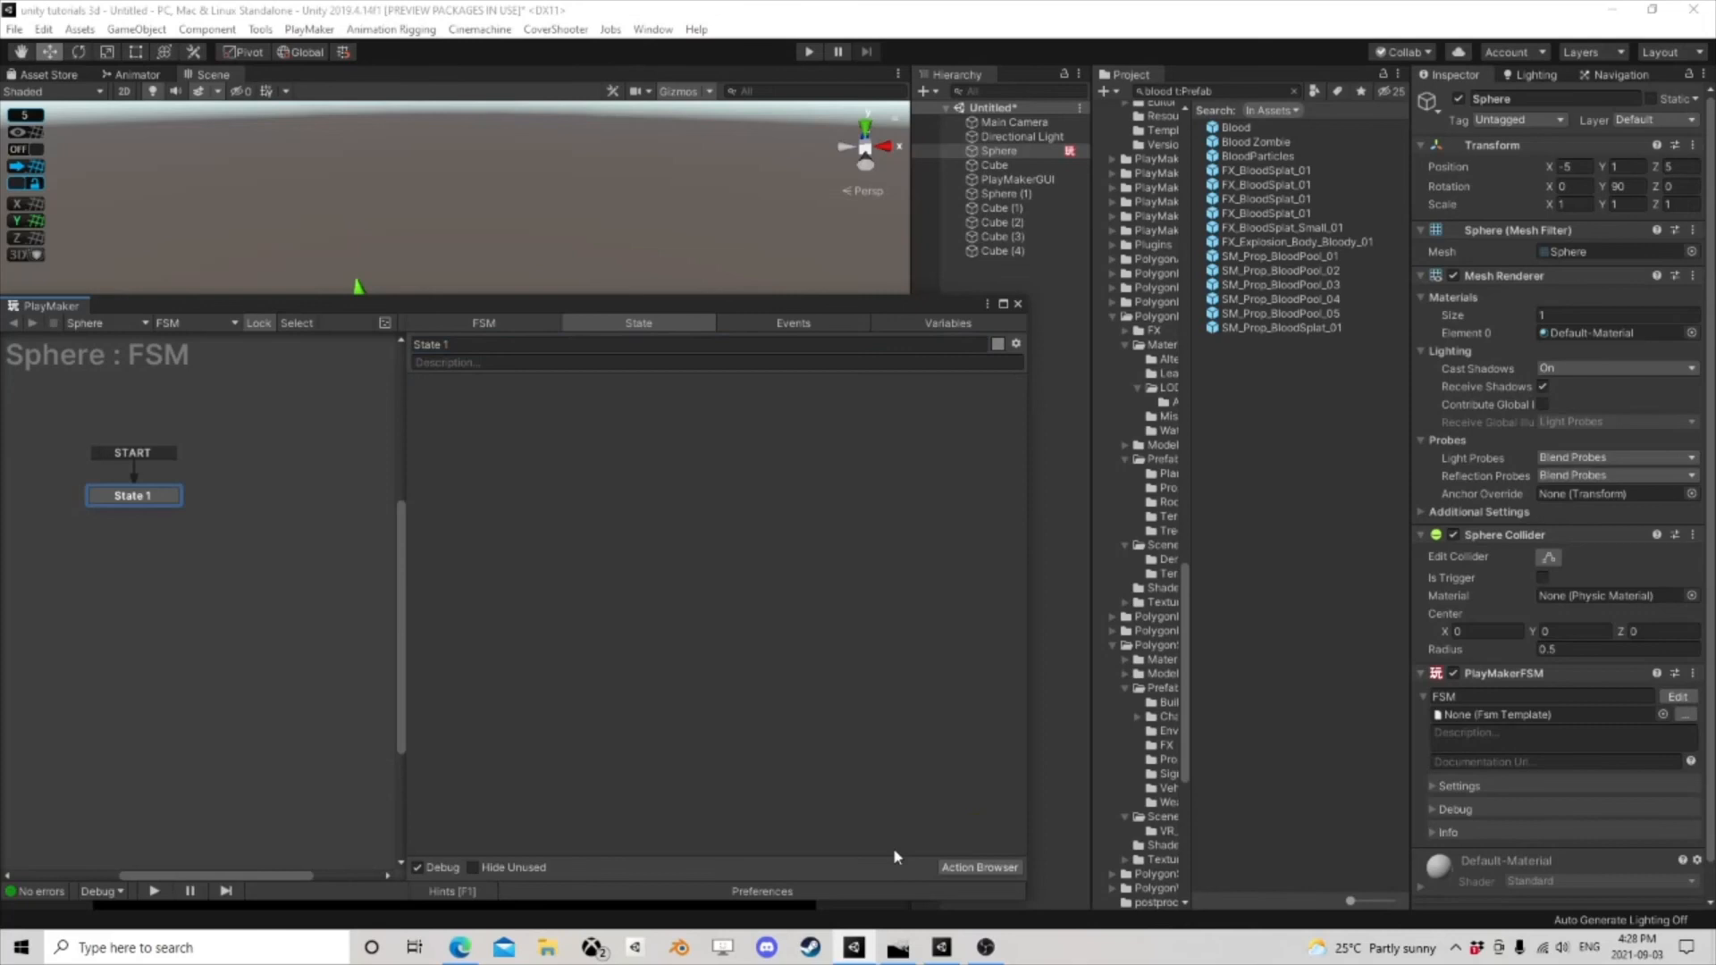
- Add a Raycast 2 action to State 1 and move the PlayMaker editor clear of the sphere and cubes in the scene
{"action": "left_click", "coordinate": [975, 867]}
{"action": "type", "text": "ray"}
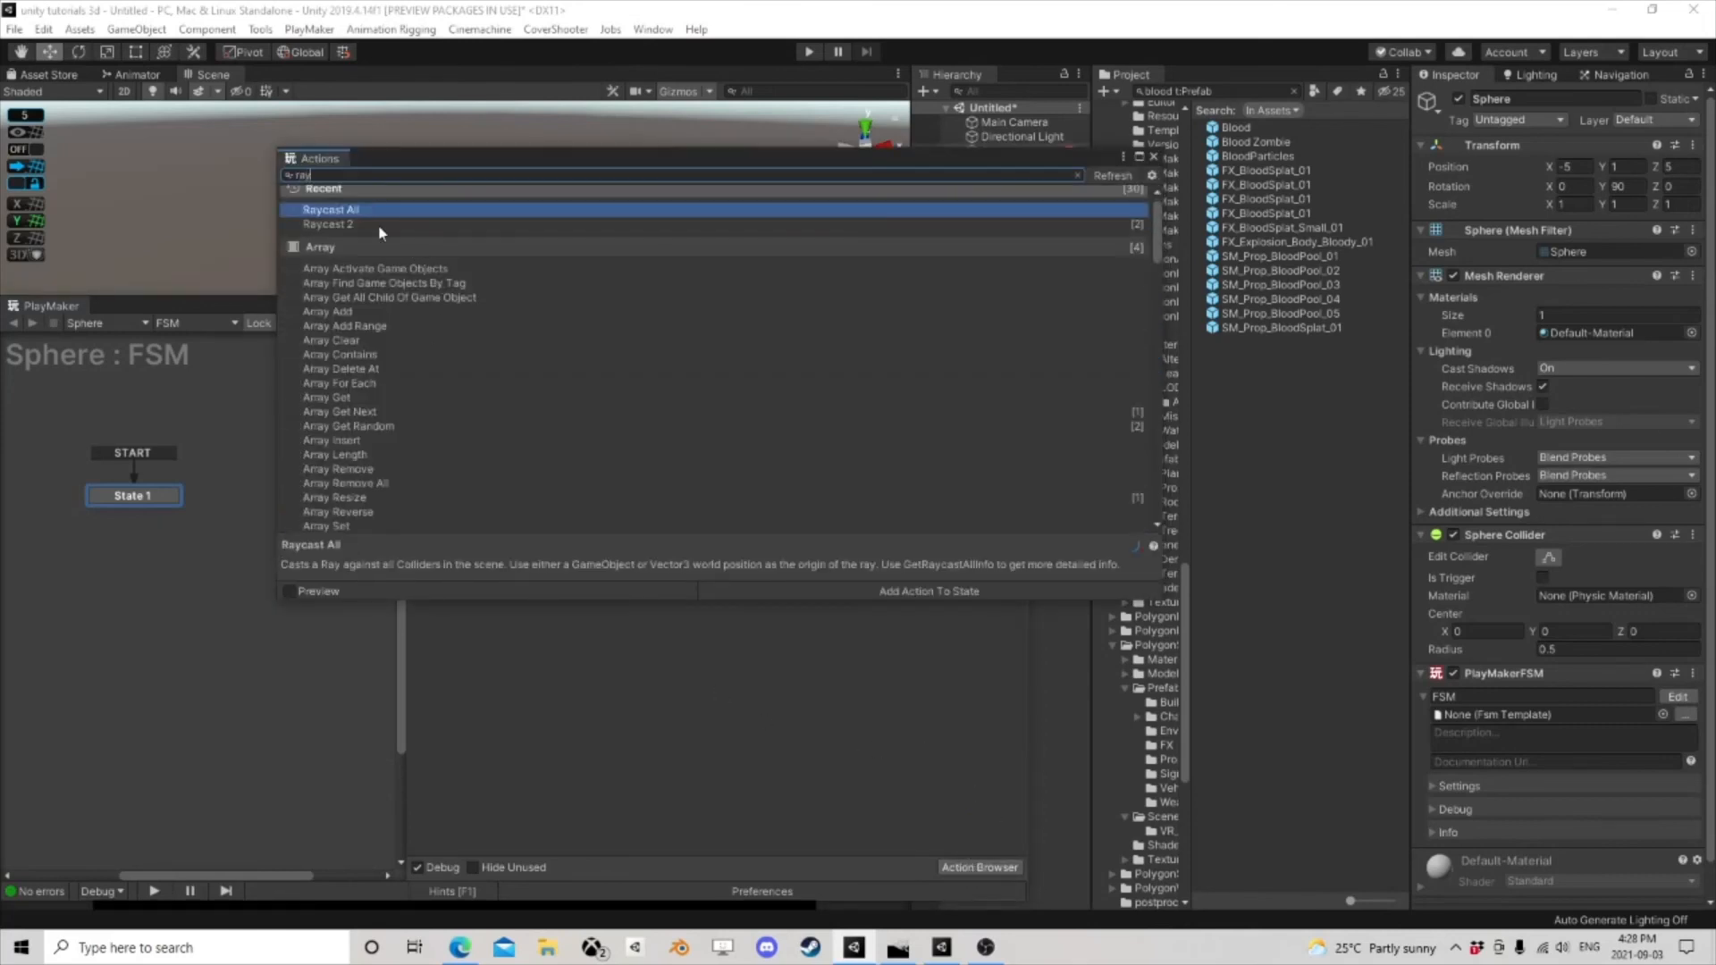
{"action": "double_click", "coordinate": [367, 218]}
{"action": "left_click", "coordinate": [1153, 156]}
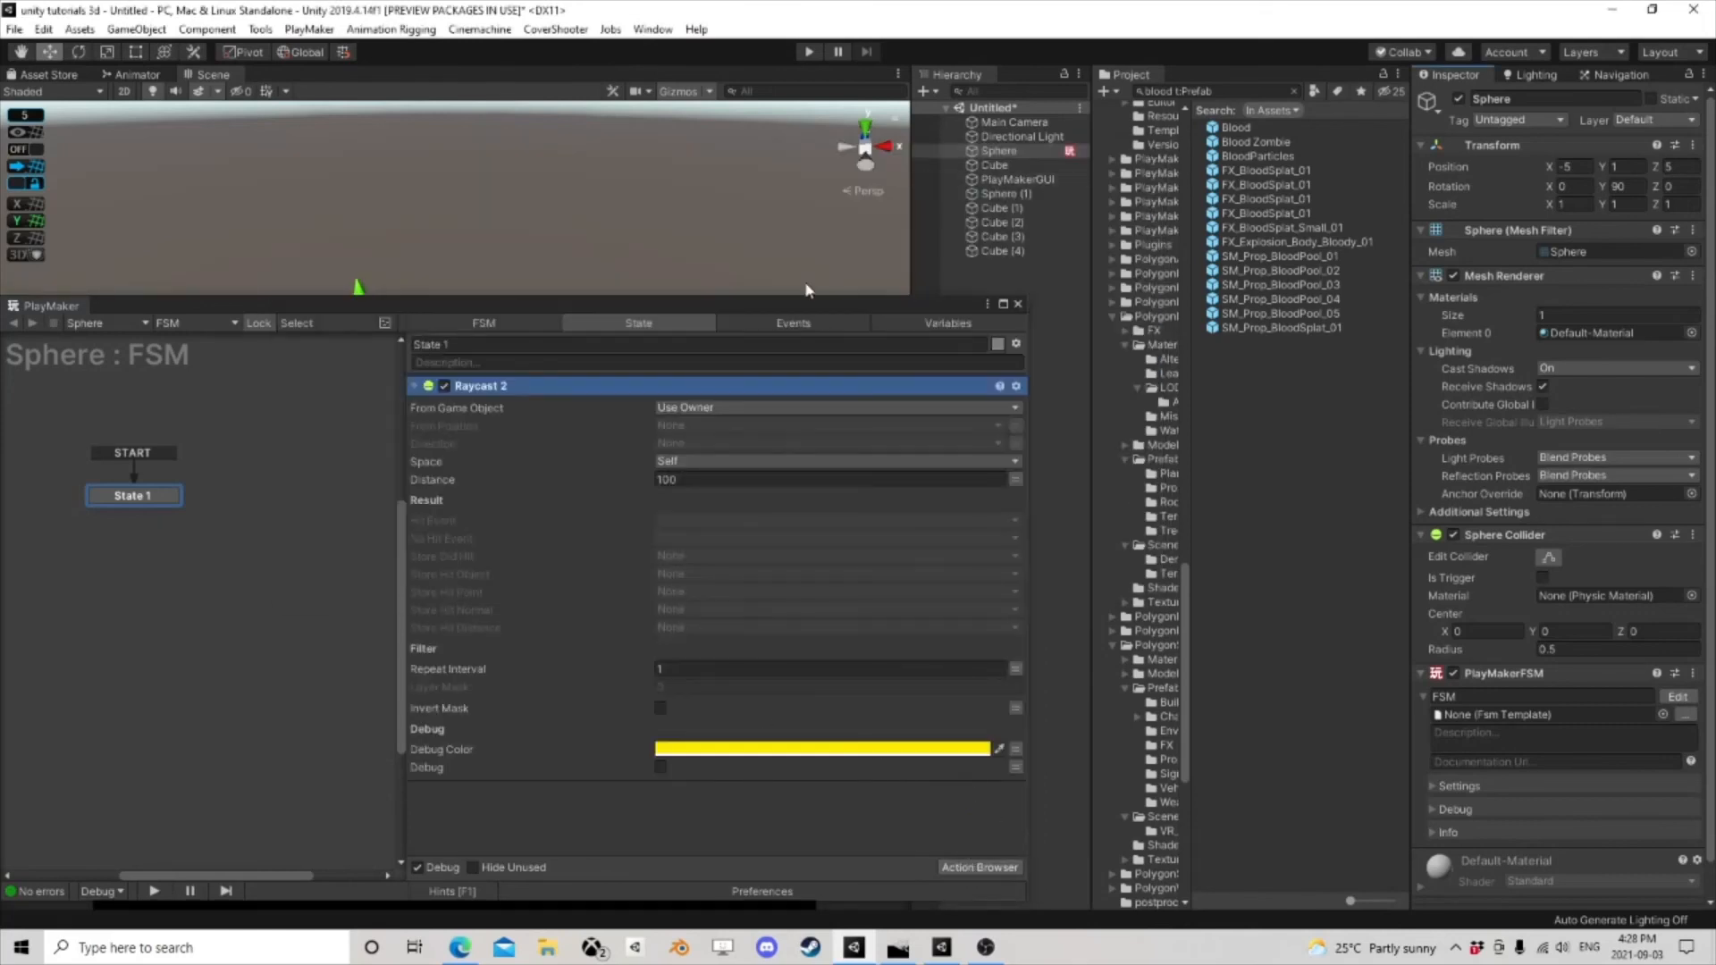
{"action": "left_click_drag", "start_coordinate": [754, 317], "coordinate": [856, 238]}
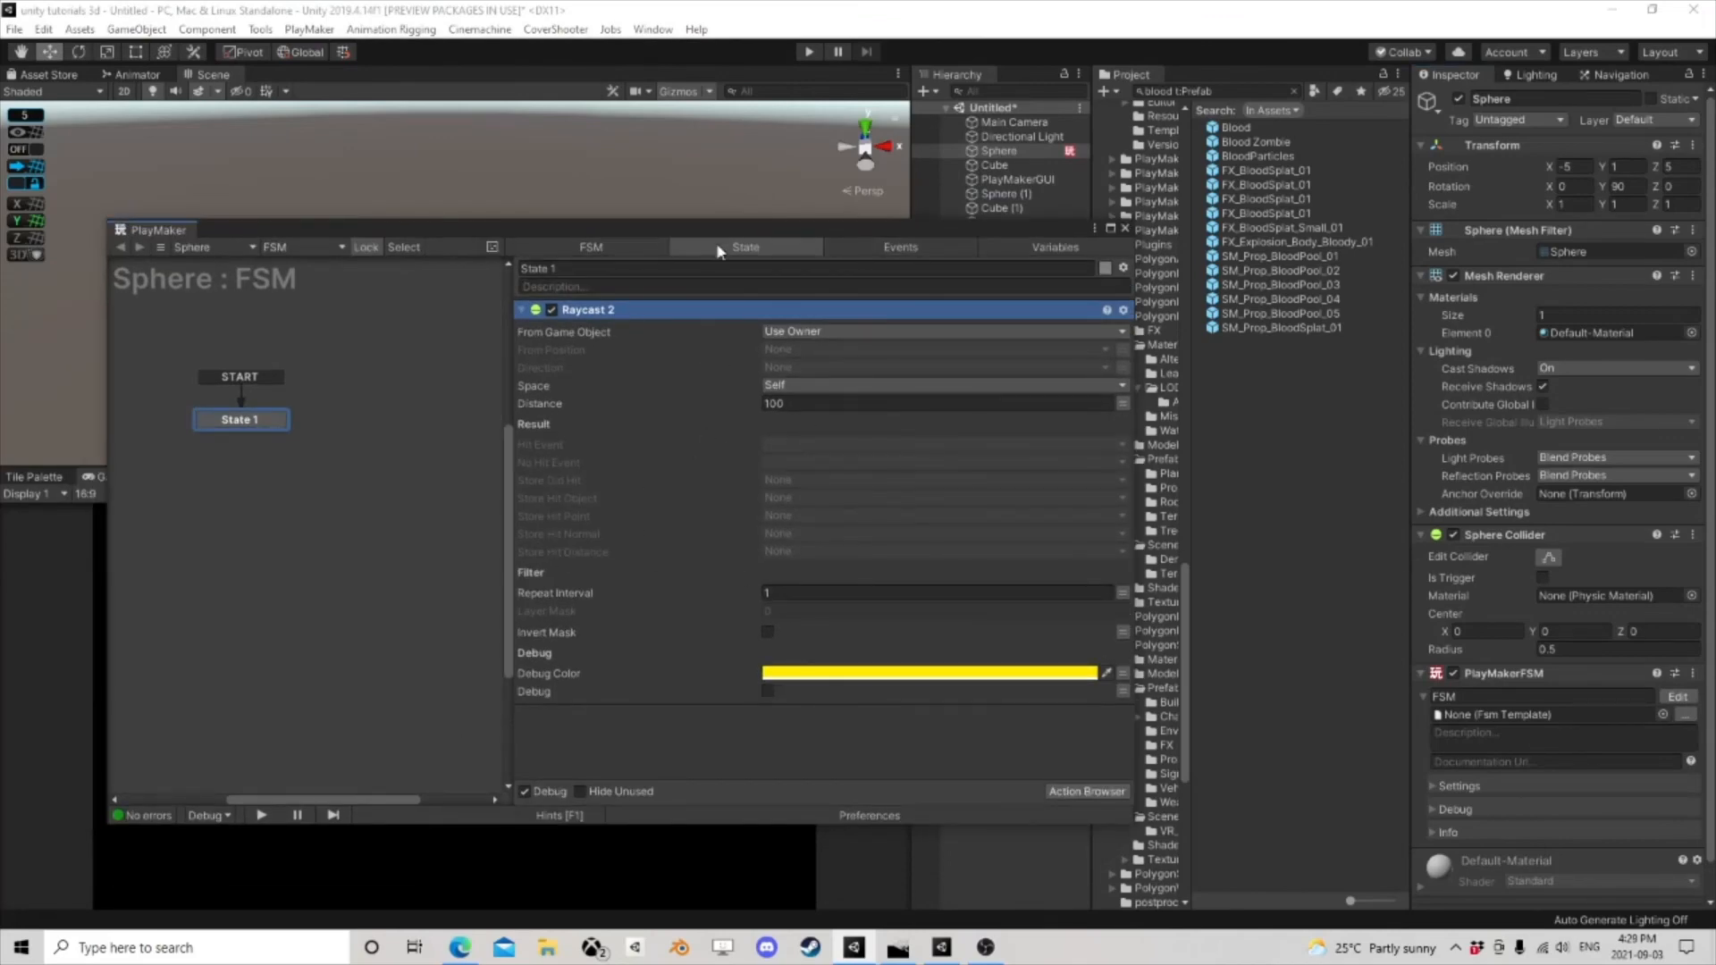
{"action": "left_click_drag", "start_coordinate": [717, 235], "coordinate": [661, 384]}
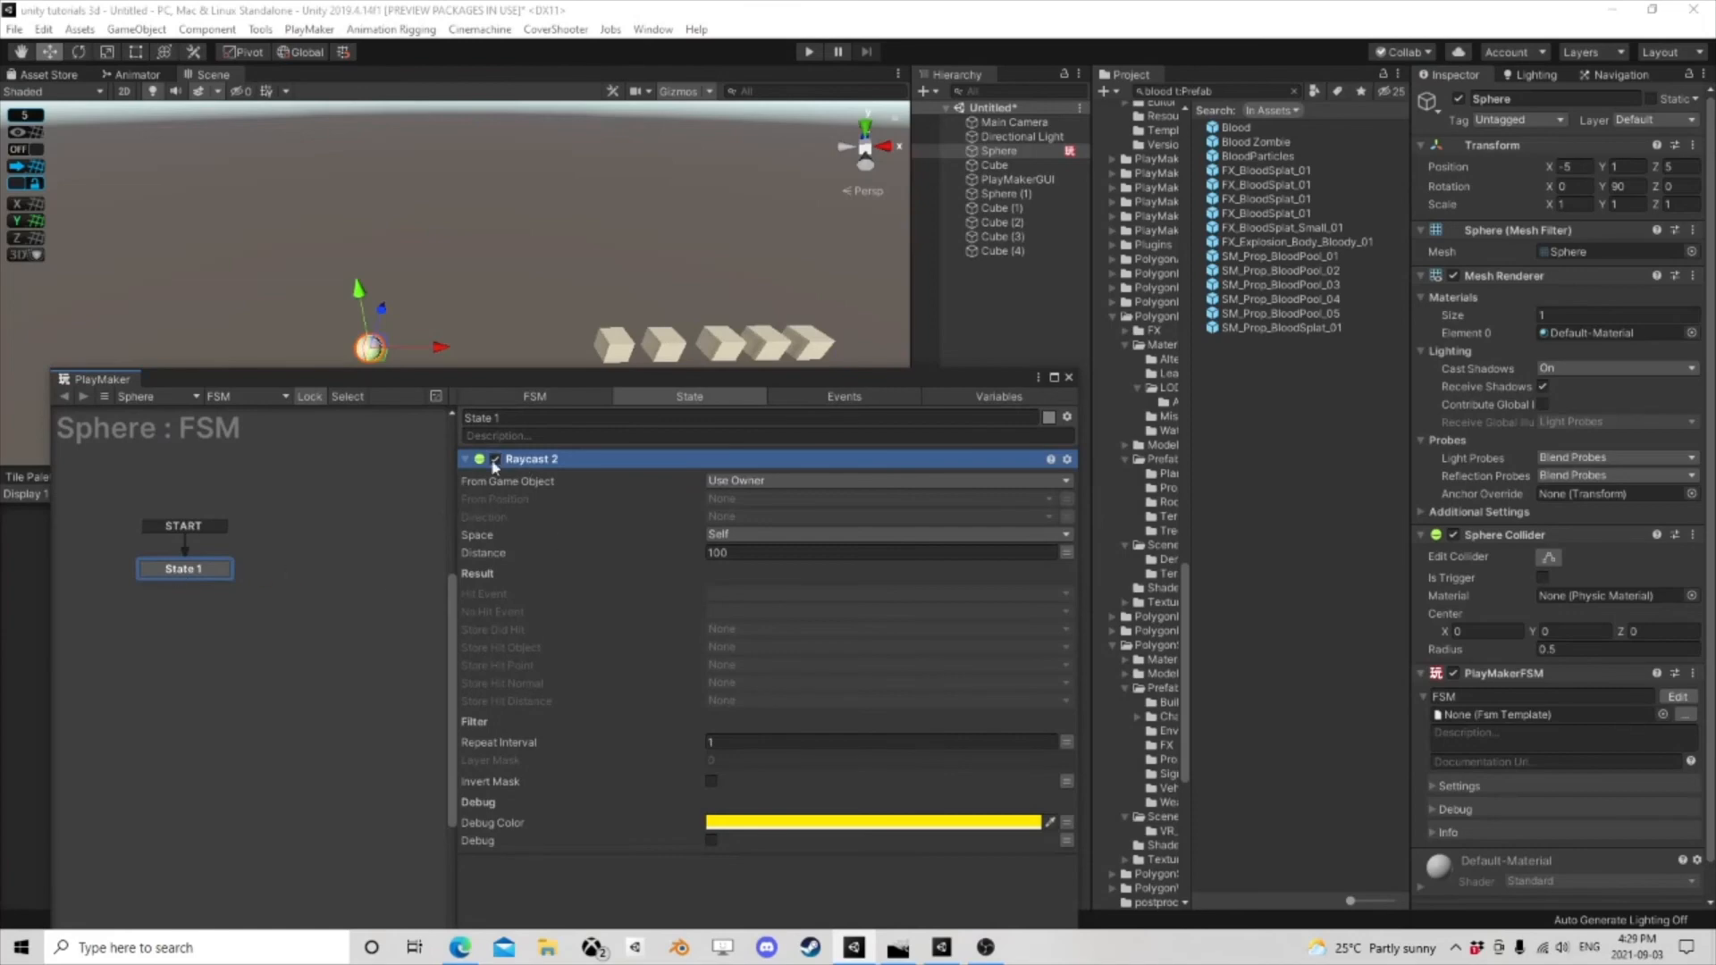
- Set the Raycast 2 repeat interval to 0, store the hit object in Obj, and close the PlayMaker editor
{"action": "left_click", "coordinate": [715, 742]}
{"action": "left_click", "coordinate": [691, 745]}
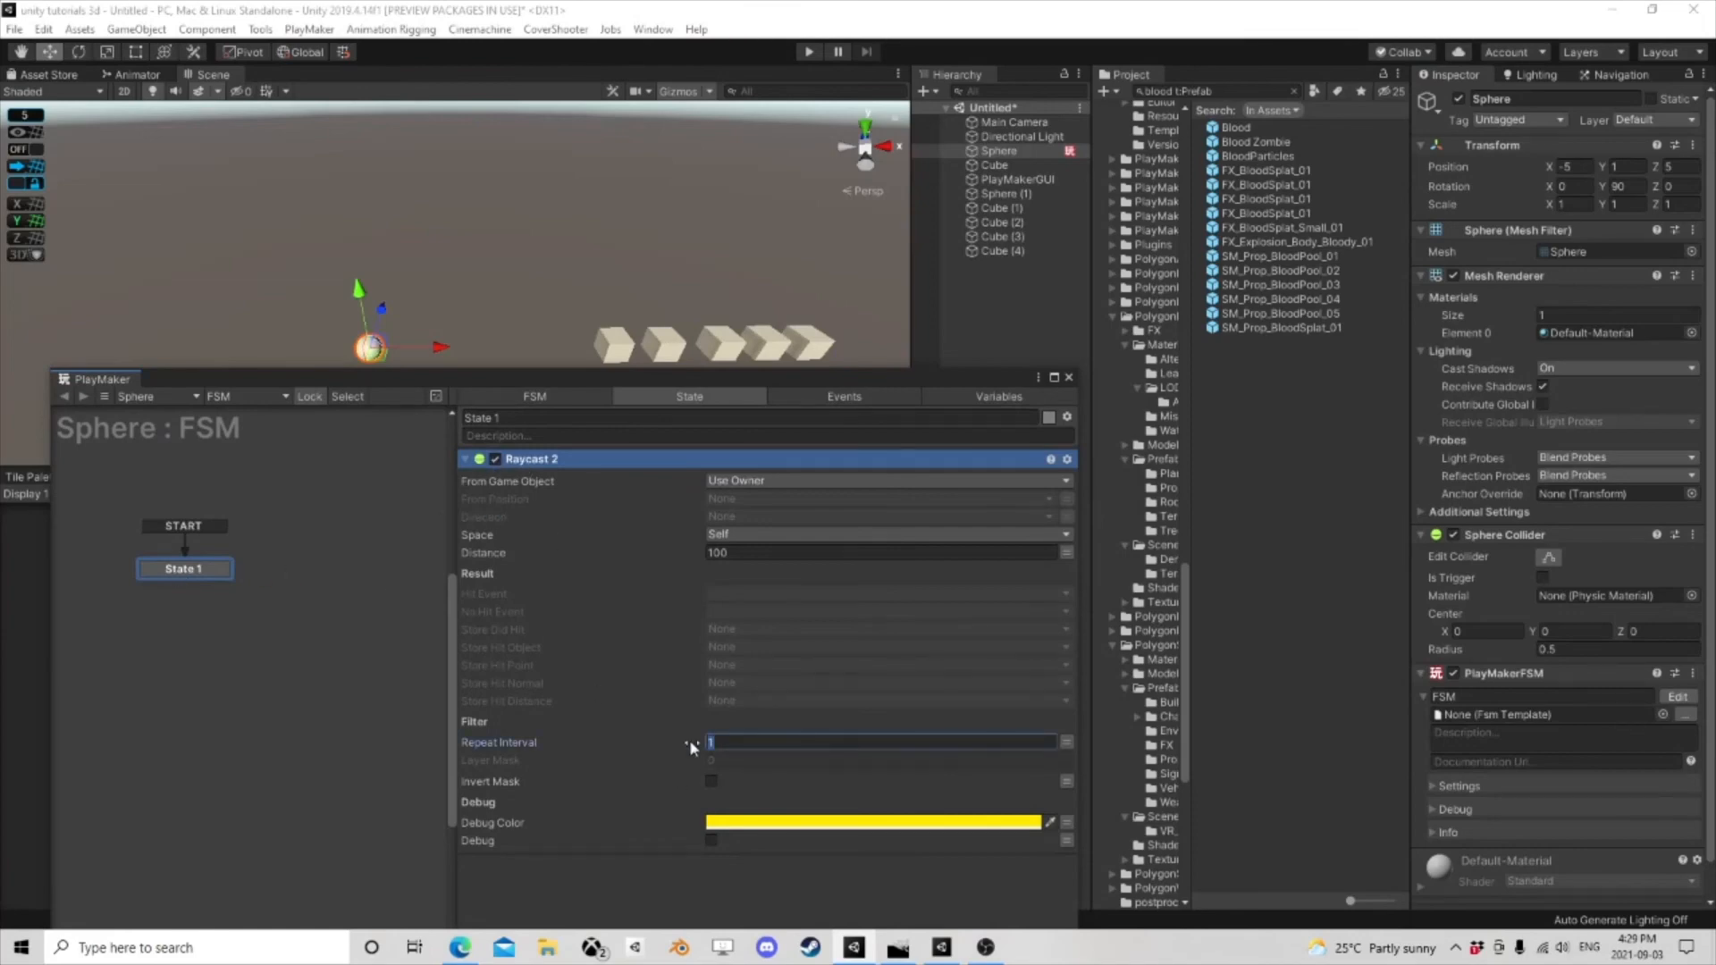
{"action": "type", "text": "0"}
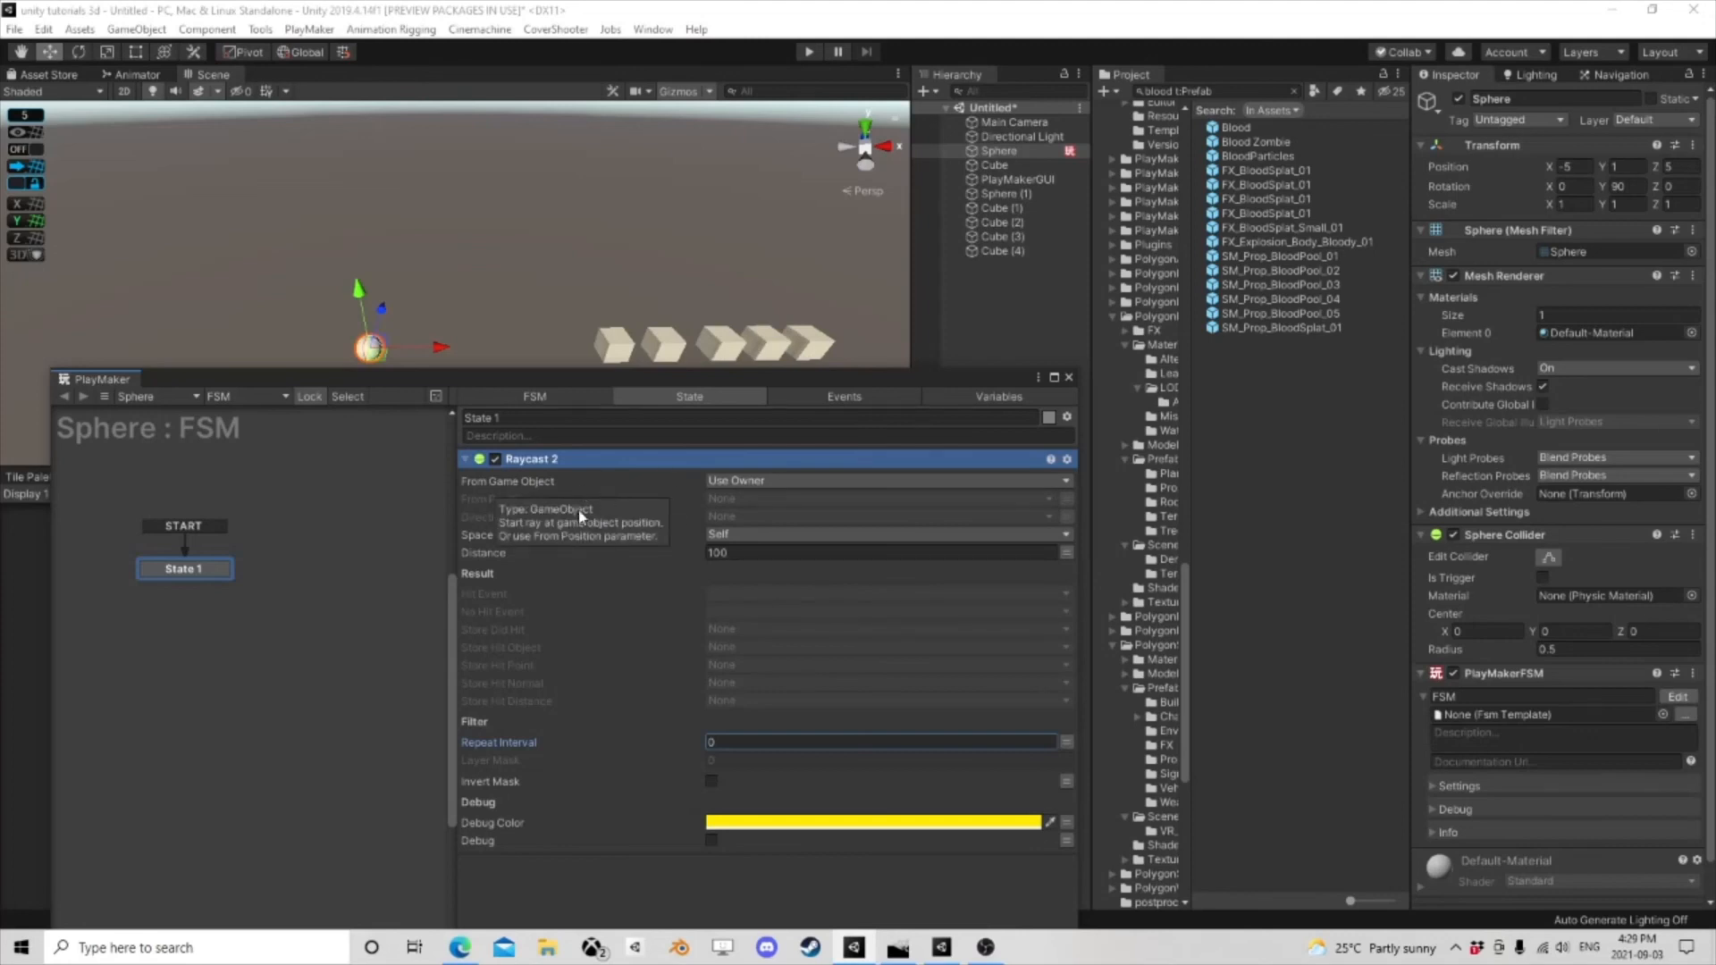
{"action": "left_click_drag", "start_coordinate": [485, 387], "coordinate": [466, 440]}
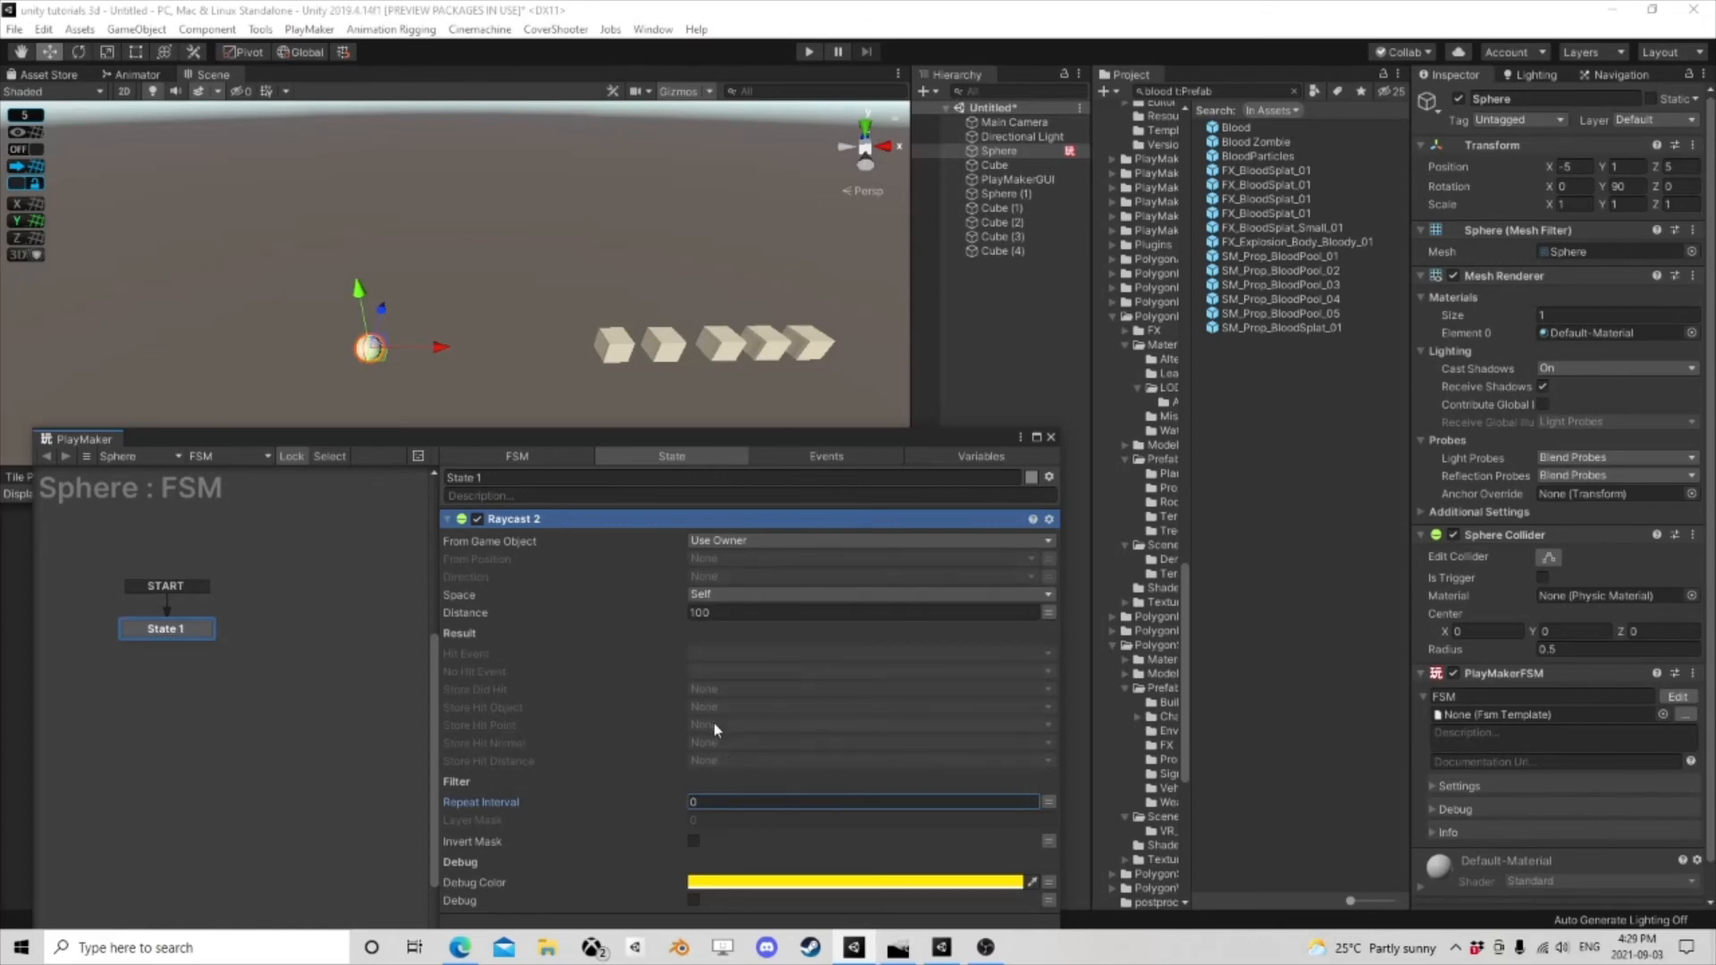
{"action": "left_click", "coordinate": [738, 707]}
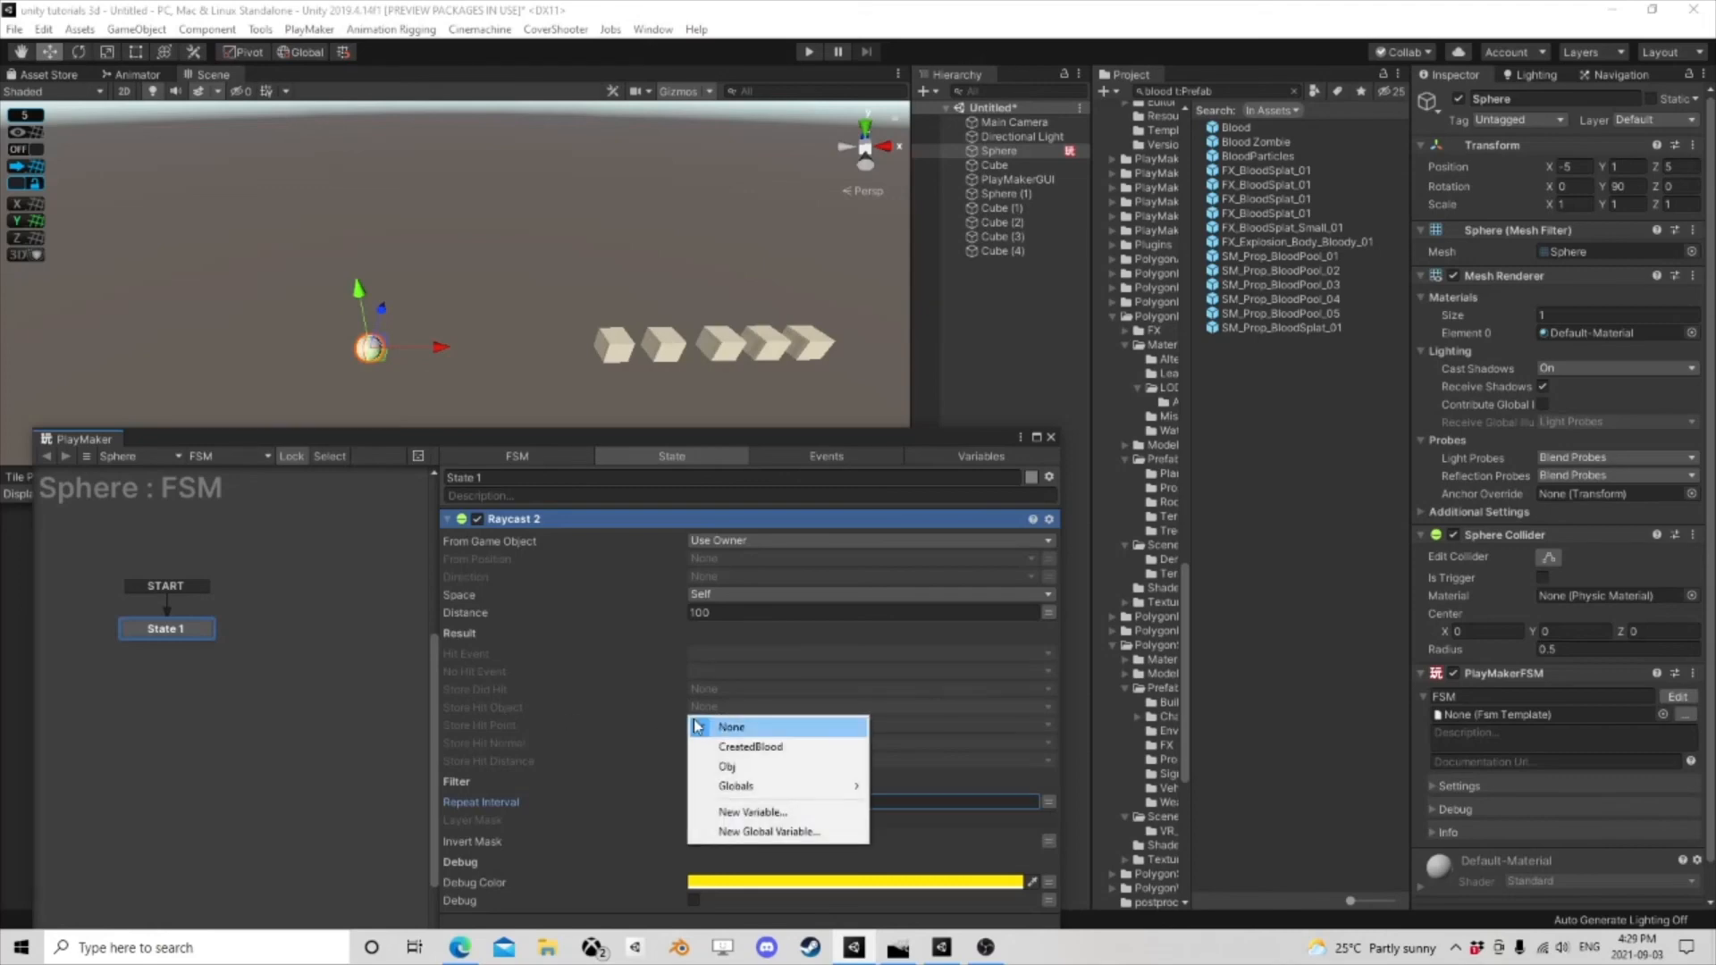
{"action": "left_click", "coordinate": [711, 758]}
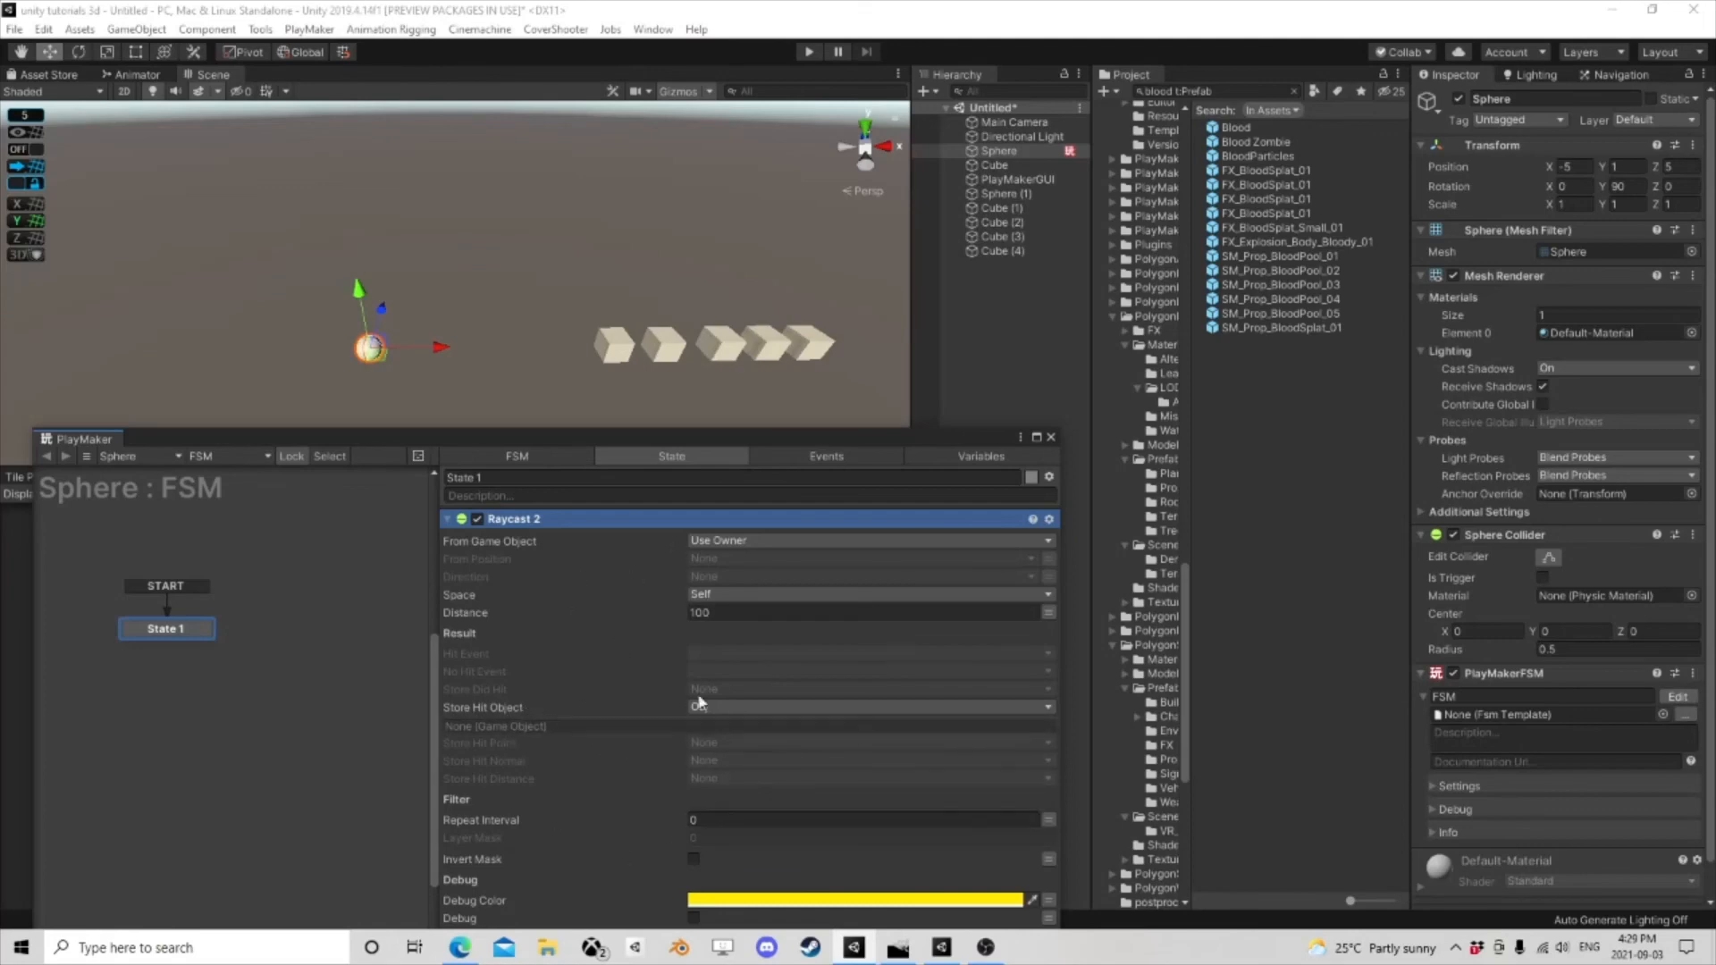
{"action": "left_click_drag", "start_coordinate": [726, 442], "coordinate": [740, 405]}
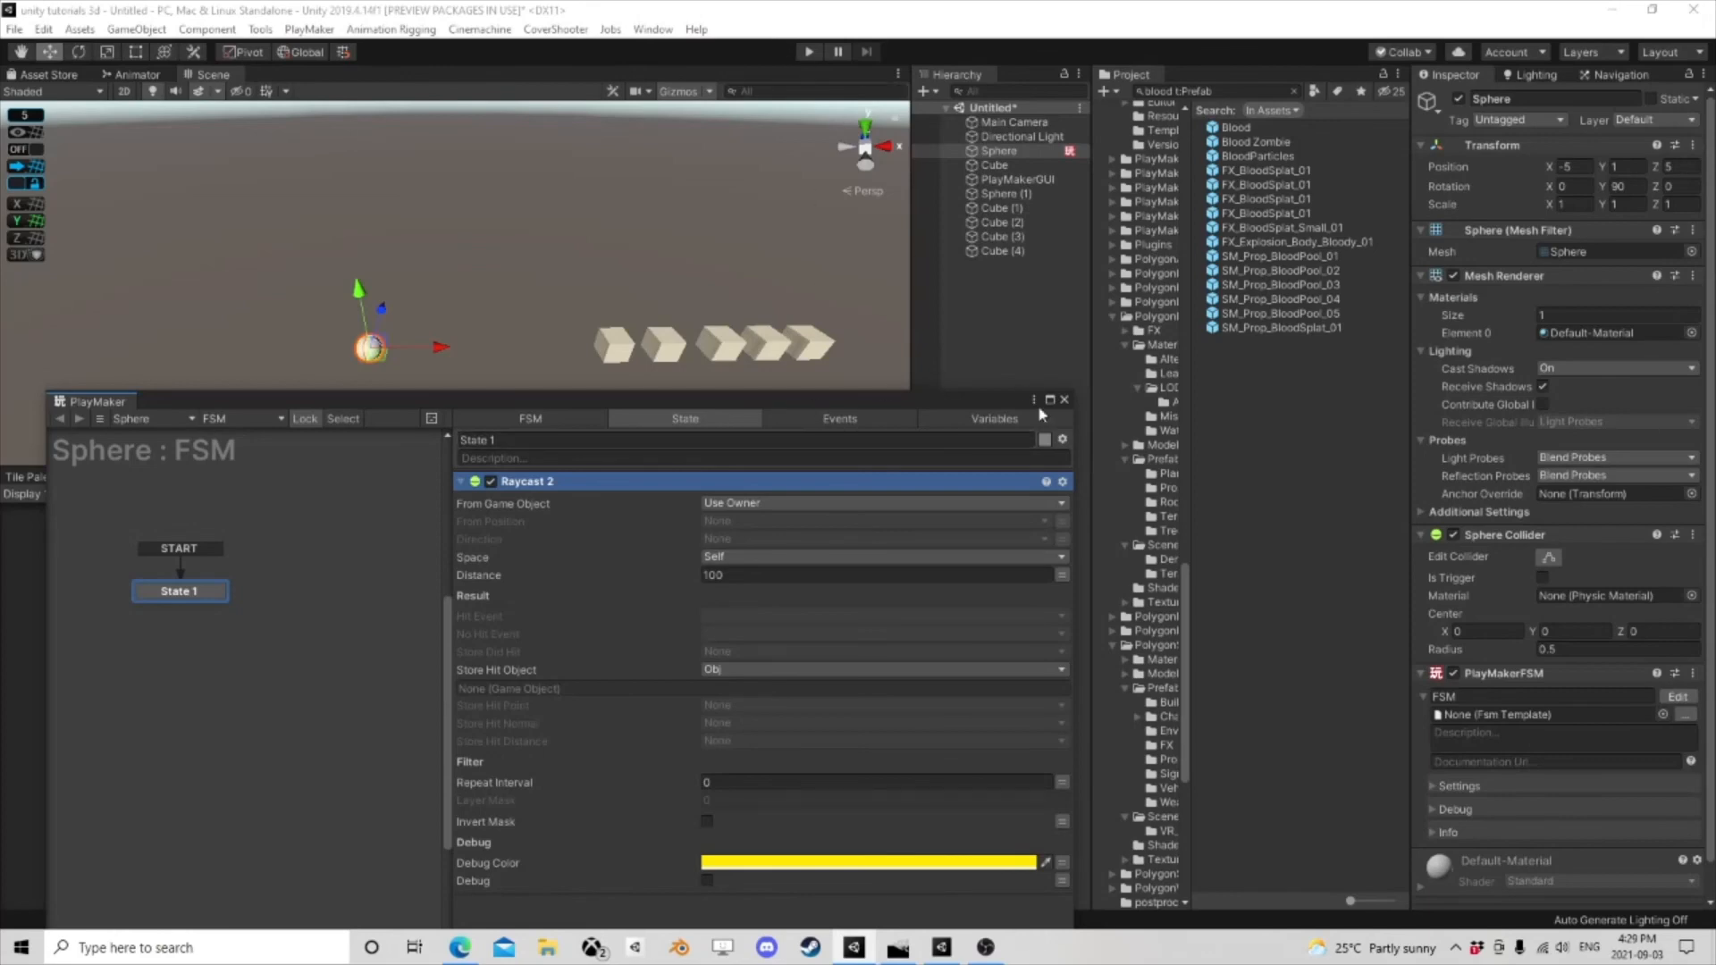
{"action": "left_click", "coordinate": [1064, 400]}
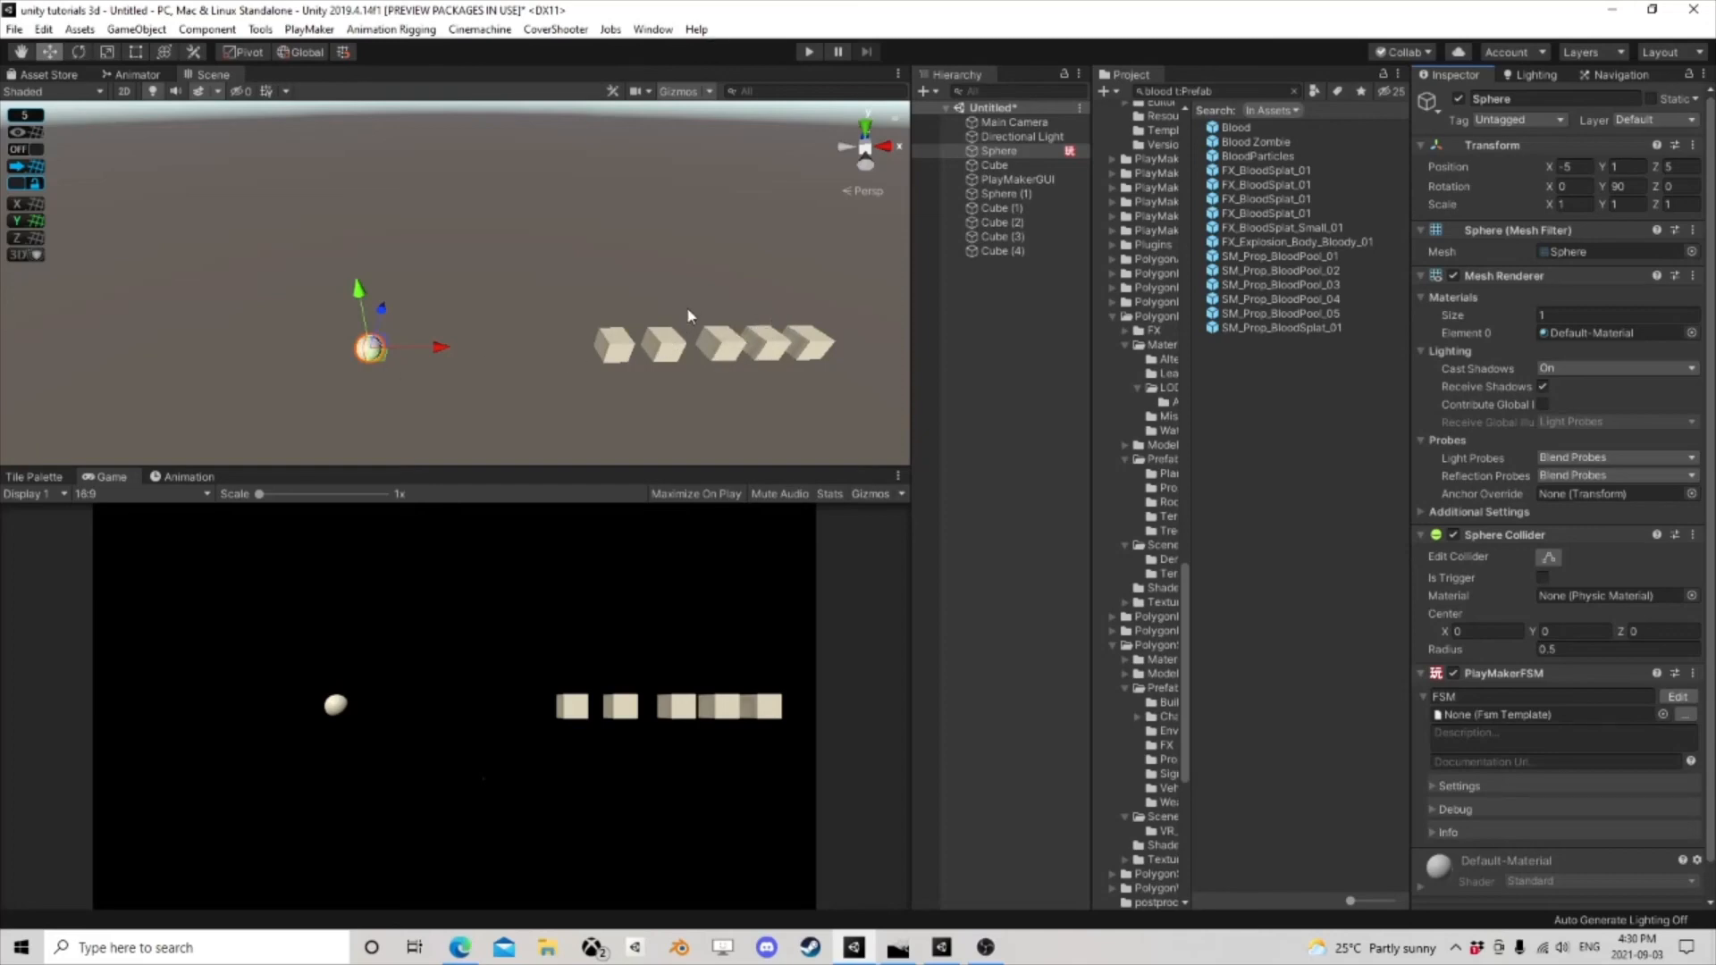
{"action": "scroll", "coordinate": [643, 338], "scroll_direction": "down", "scroll_amount": 2}
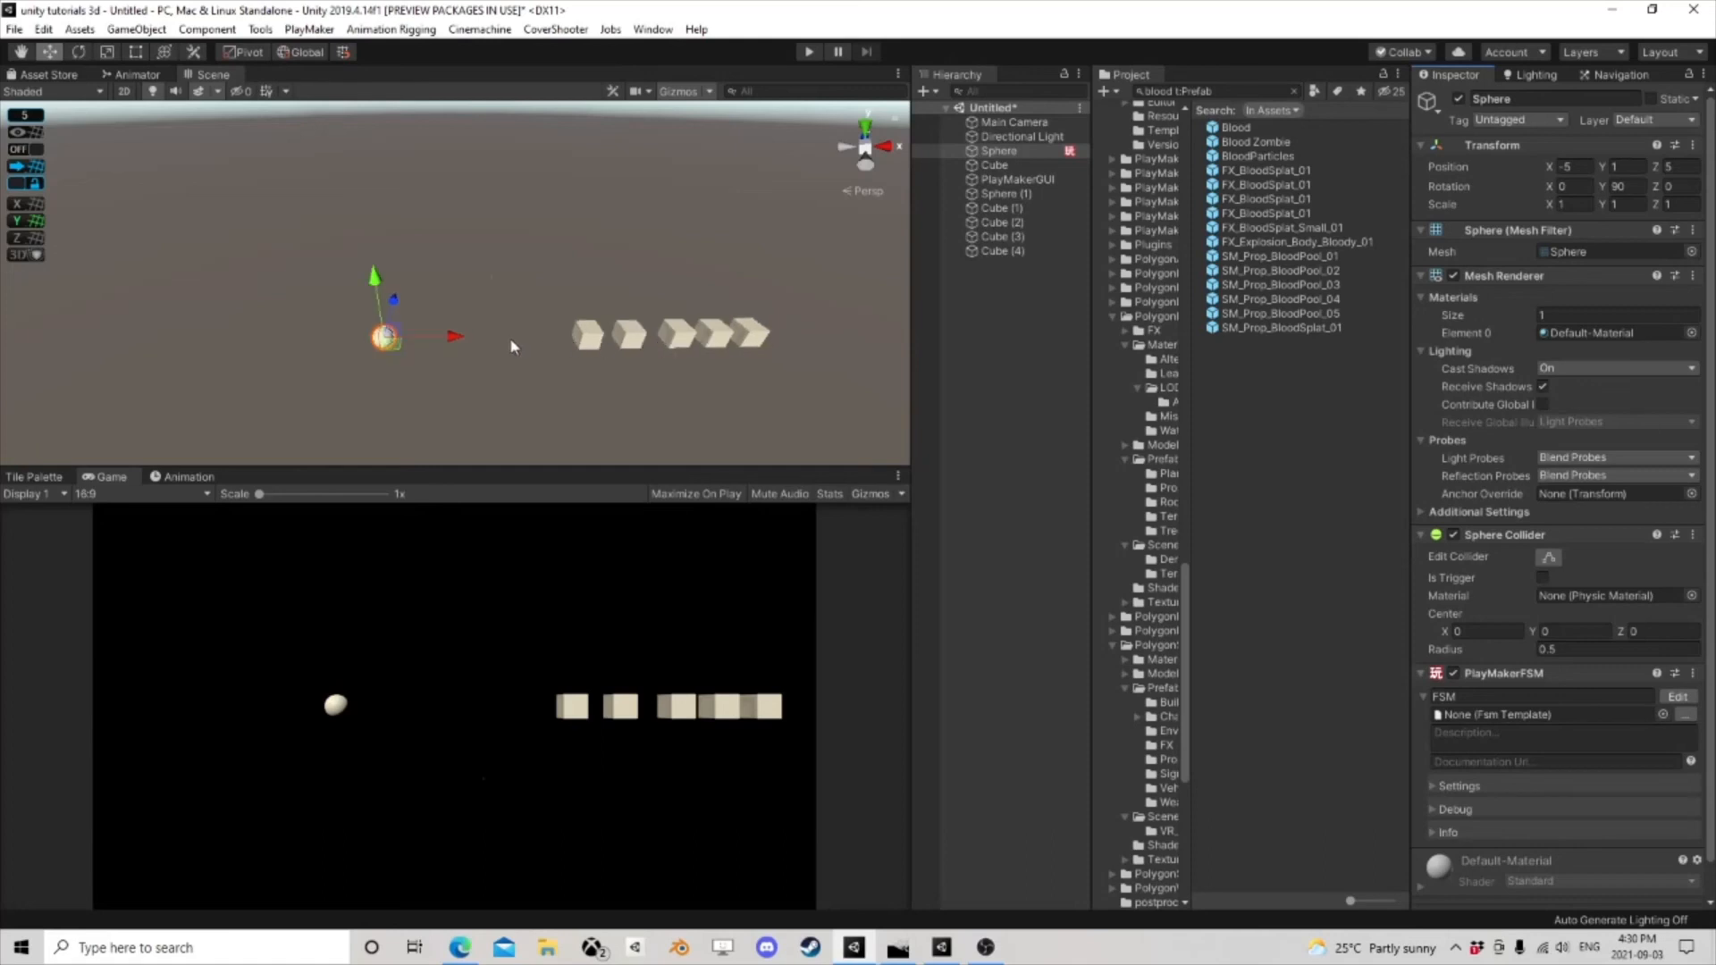
{"action": "scroll", "coordinate": [505, 347], "scroll_direction": "down", "scroll_amount": 3}
{"action": "mouse_move", "coordinate": [382, 351]}
{"action": "right_mouse_down"}
{"action": "mouse_move", "coordinate": [625, 303]}
{"action": "mouse_move", "coordinate": [403, 346]}
{"action": "right_mouse_up"}
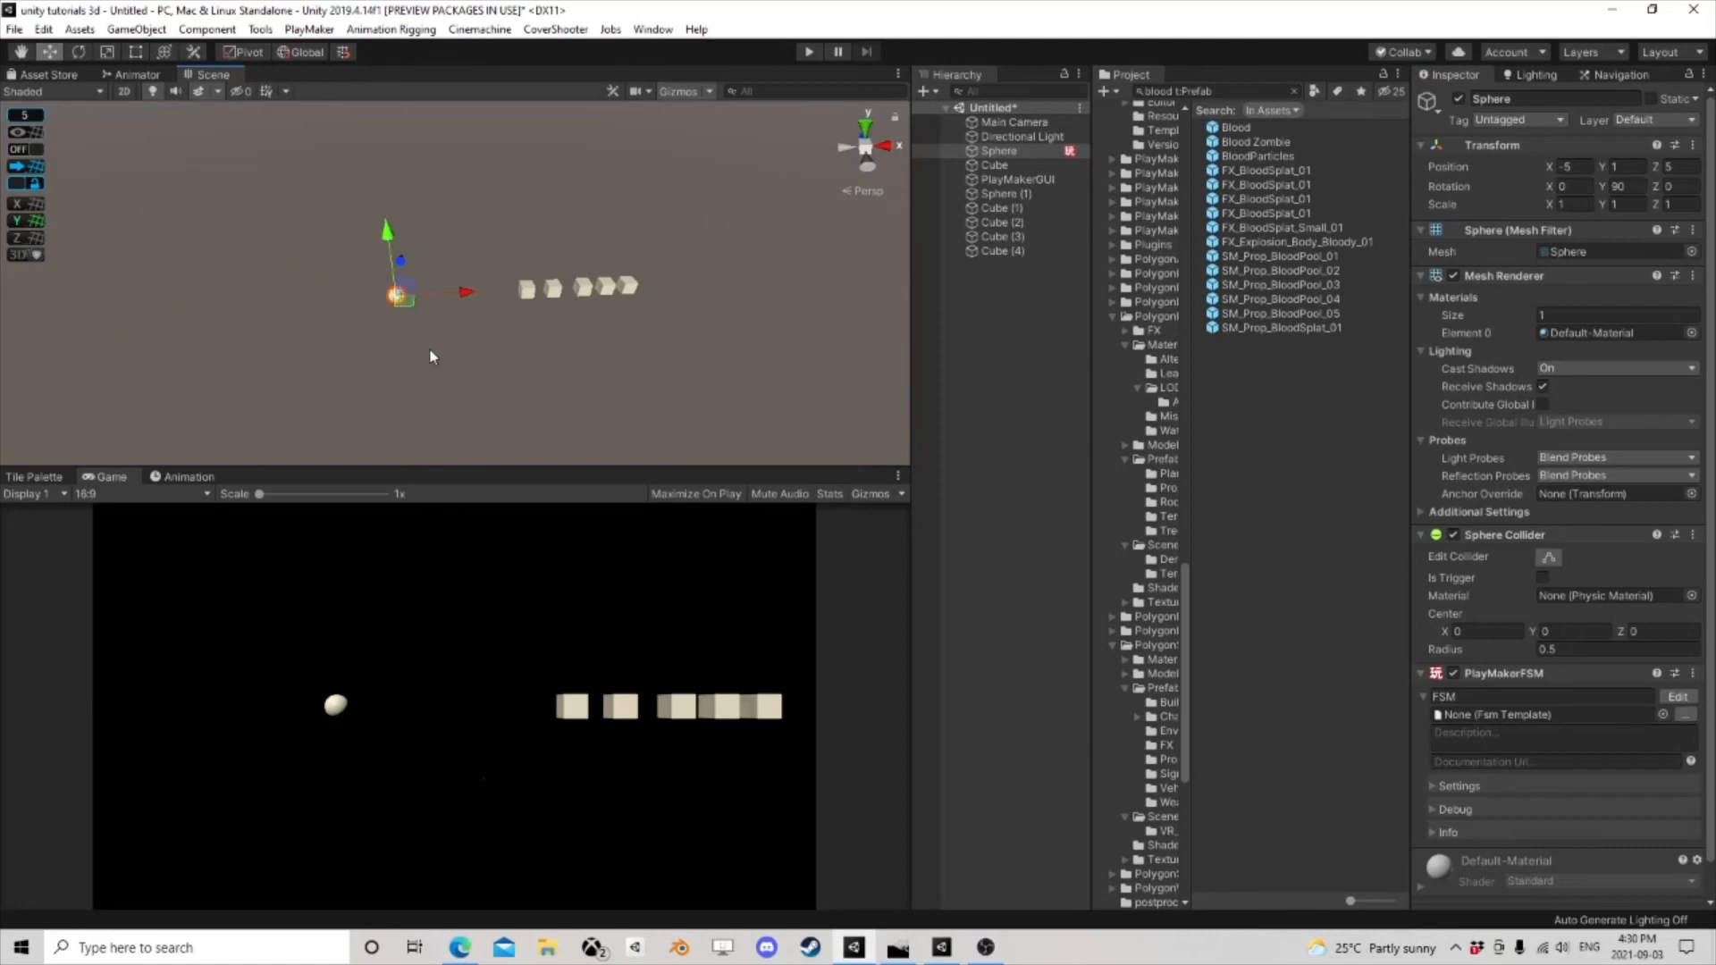
{"action": "right_click_drag", "start_coordinate": [432, 356], "coordinate": [369, 367]}
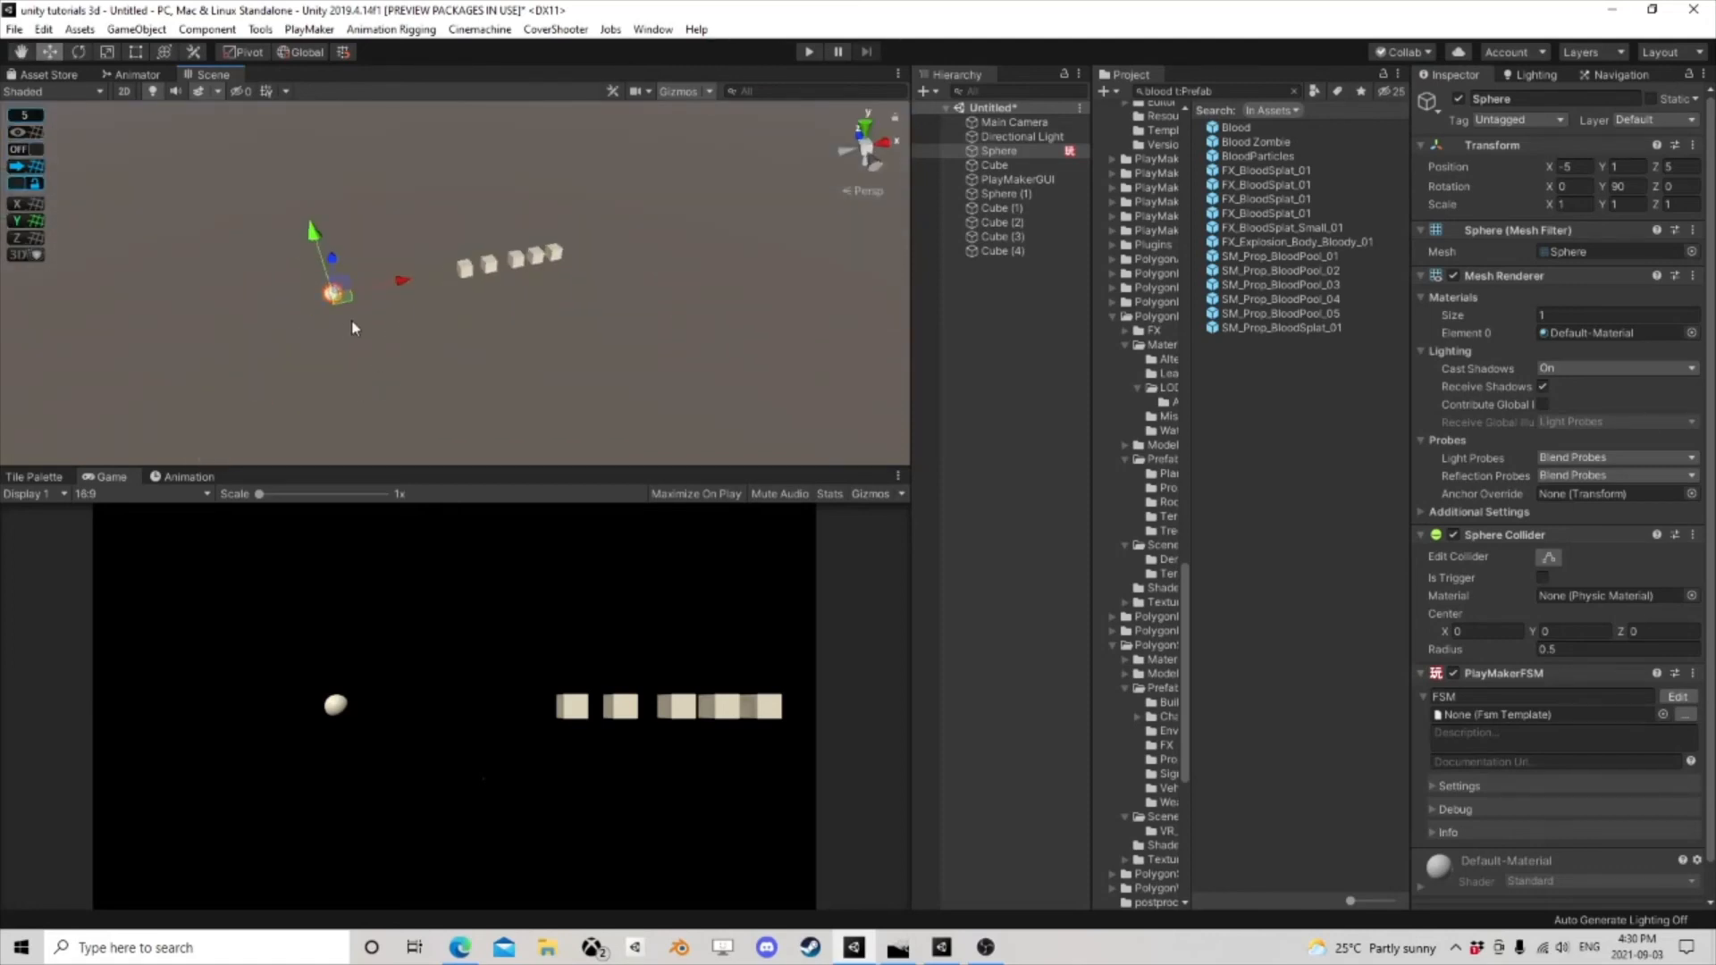
{"action": "right_click_drag", "start_coordinate": [581, 319], "coordinate": [559, 327]}
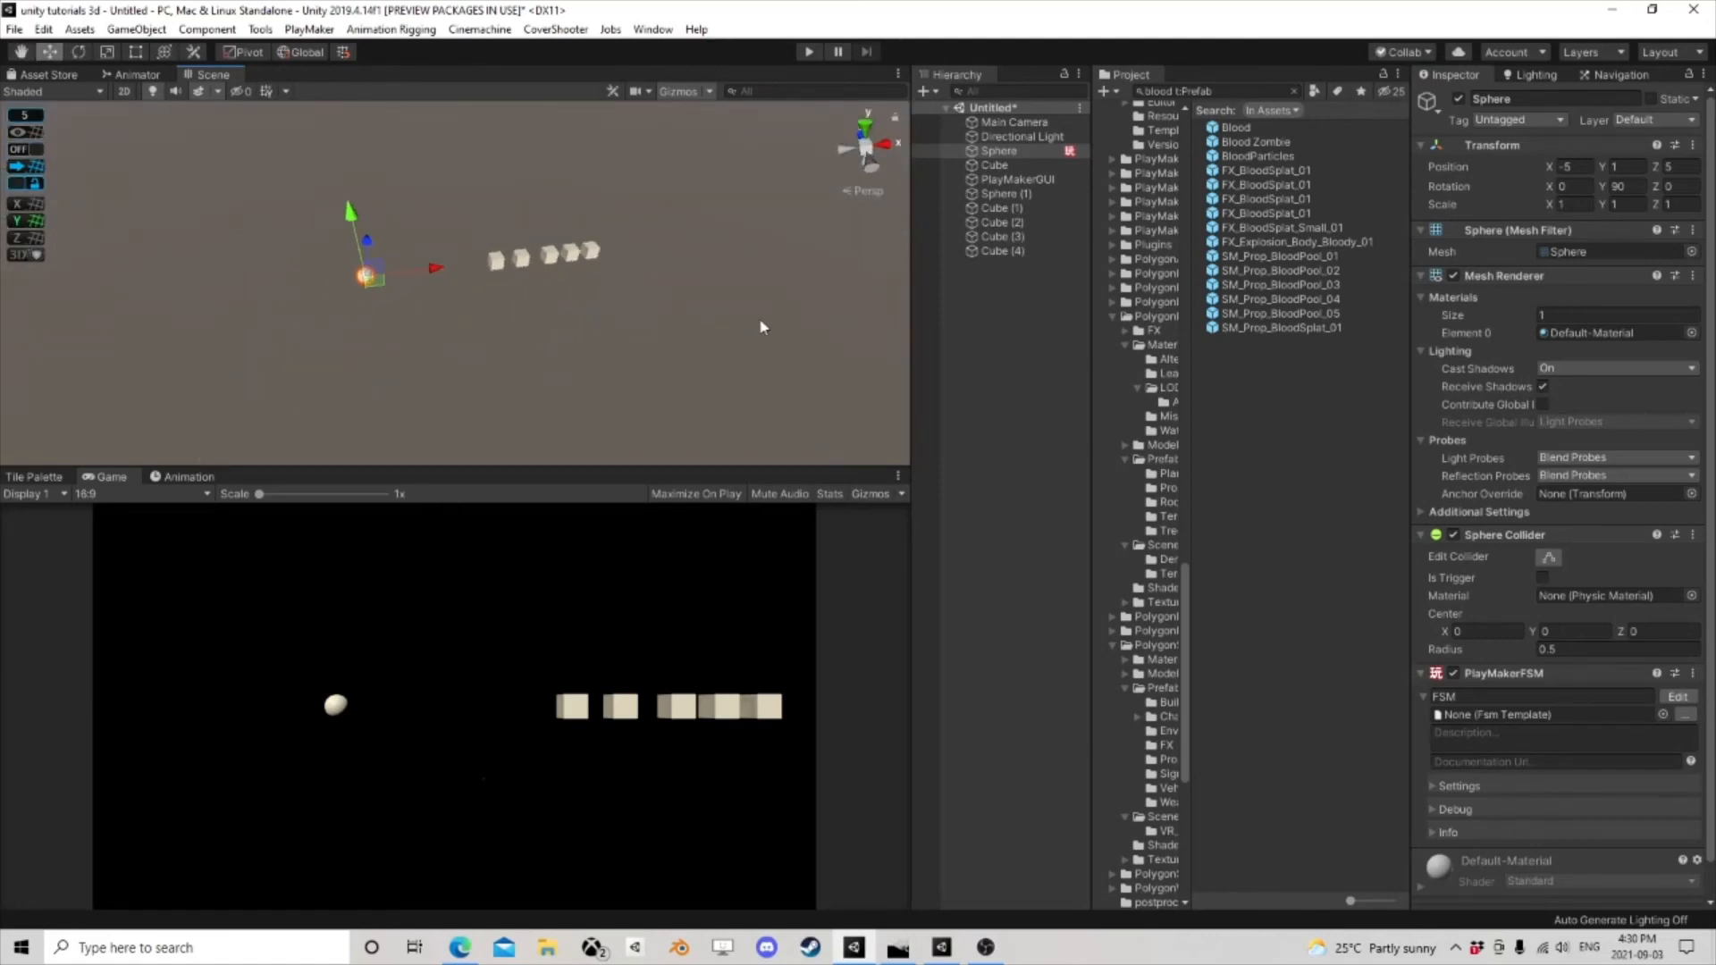
{"action": "right_click_drag", "start_coordinate": [689, 302], "coordinate": [613, 192]}
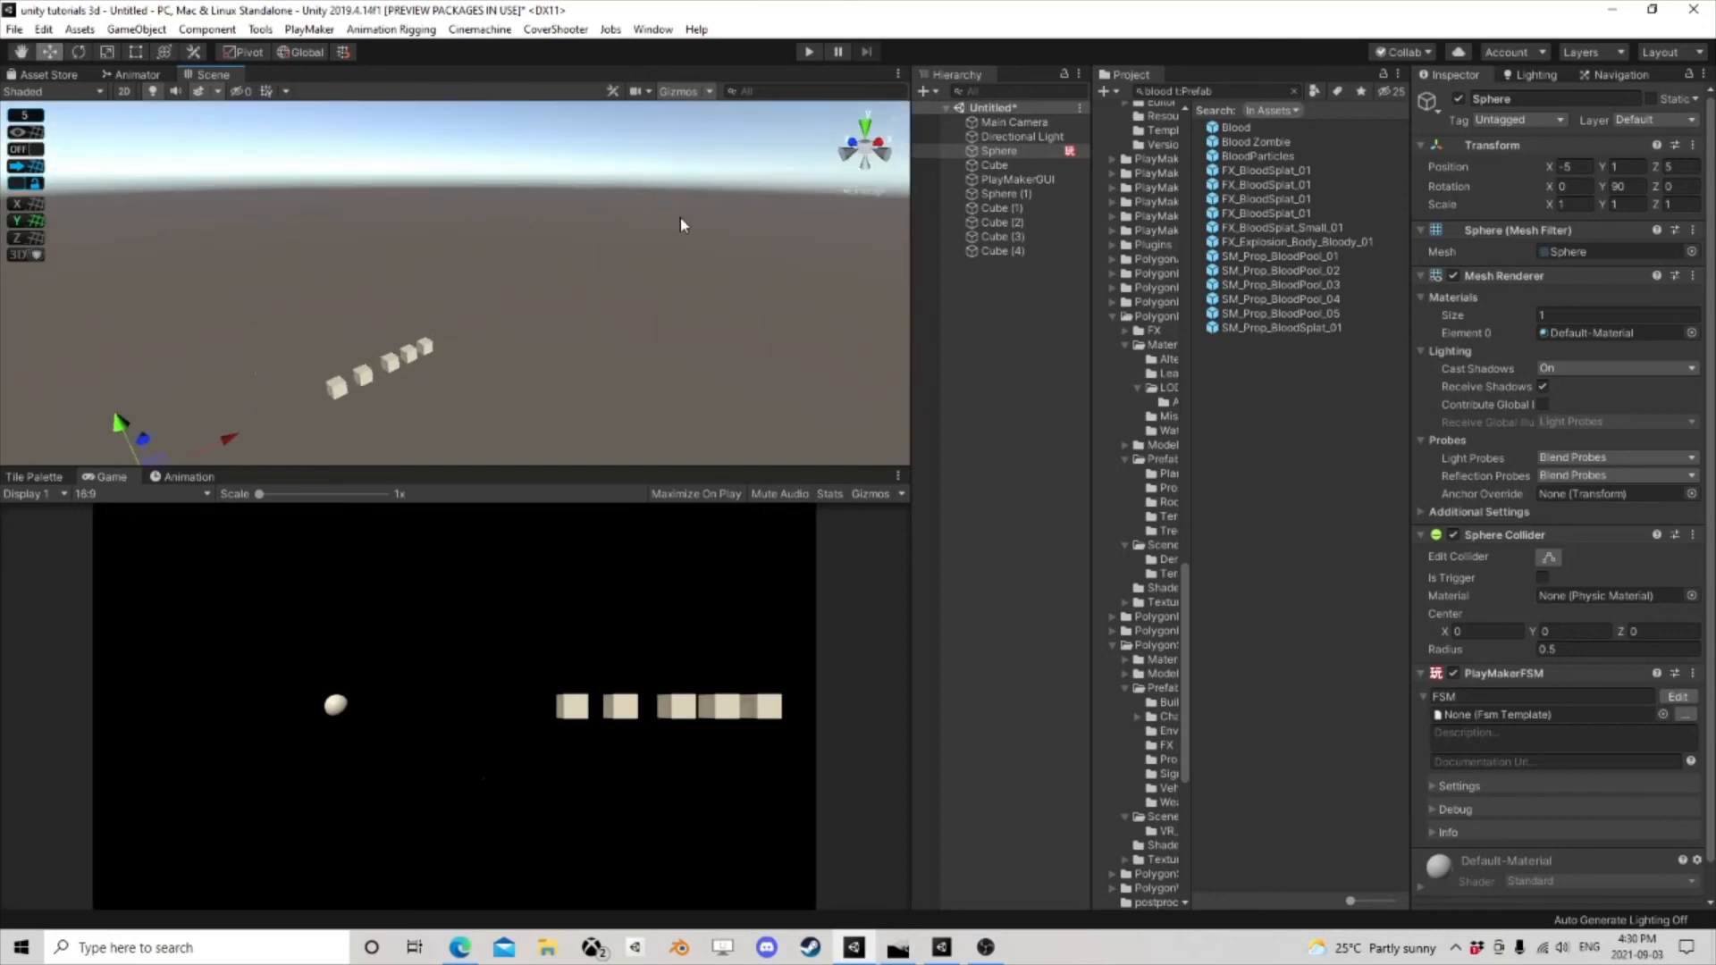
{"action": "right_click_drag", "start_coordinate": [614, 326], "coordinate": [482, 402]}
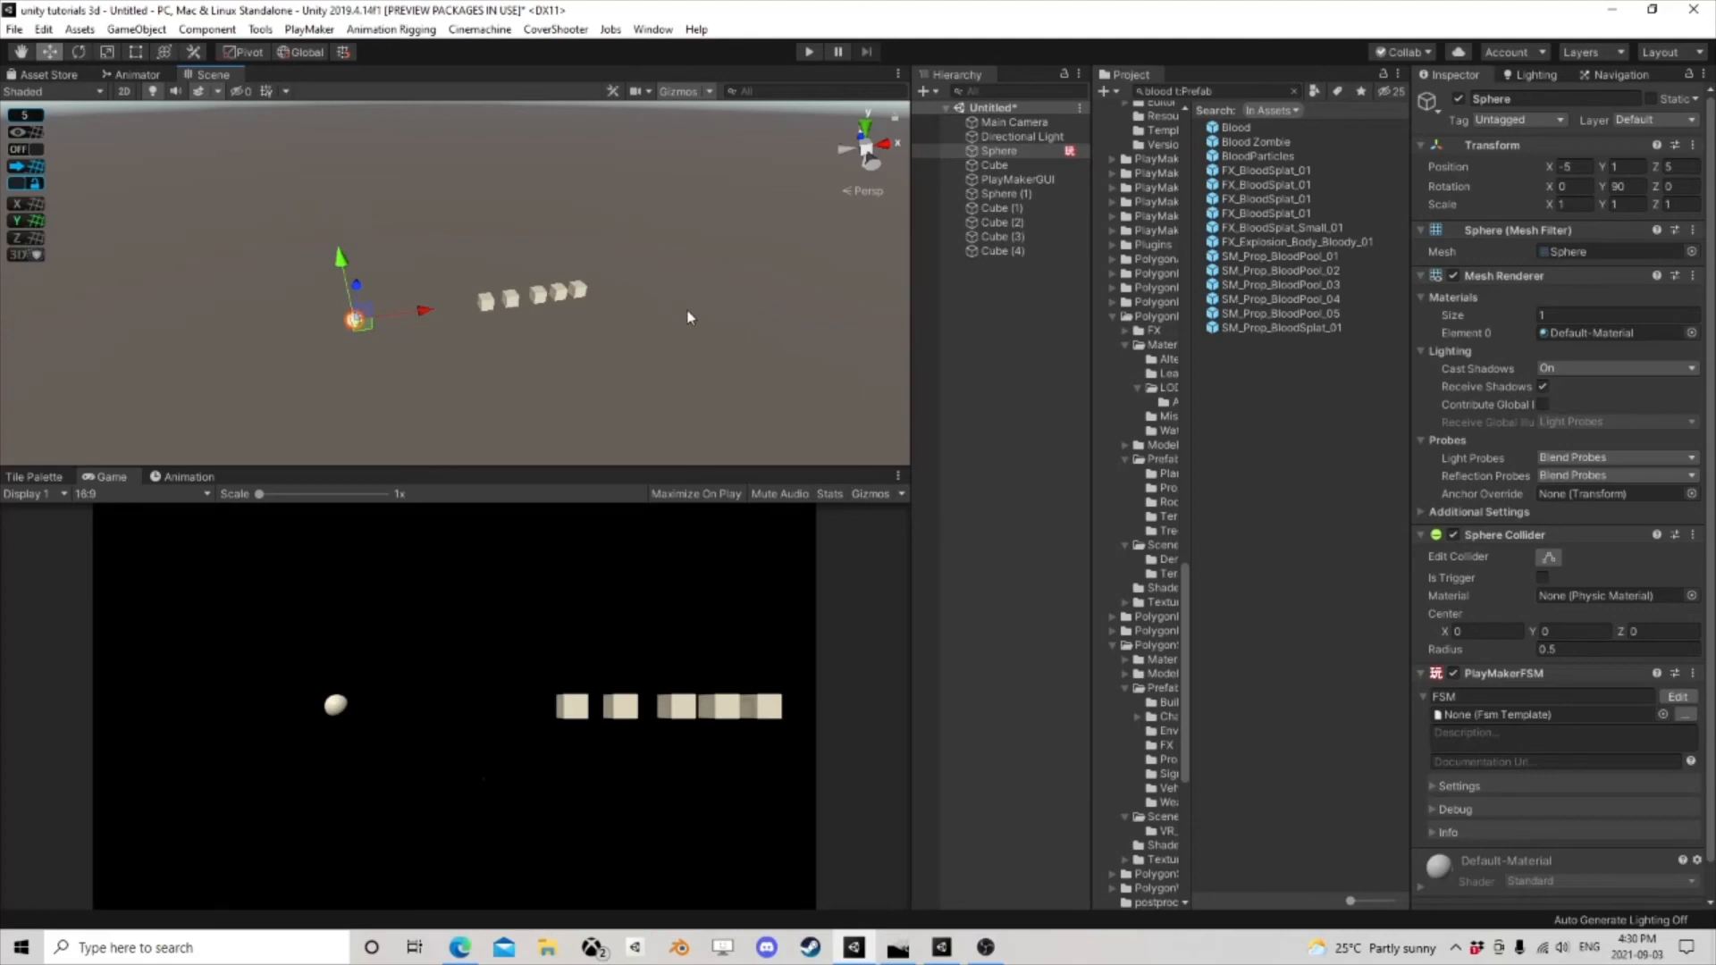
{"action": "left_click", "coordinate": [986, 949]}
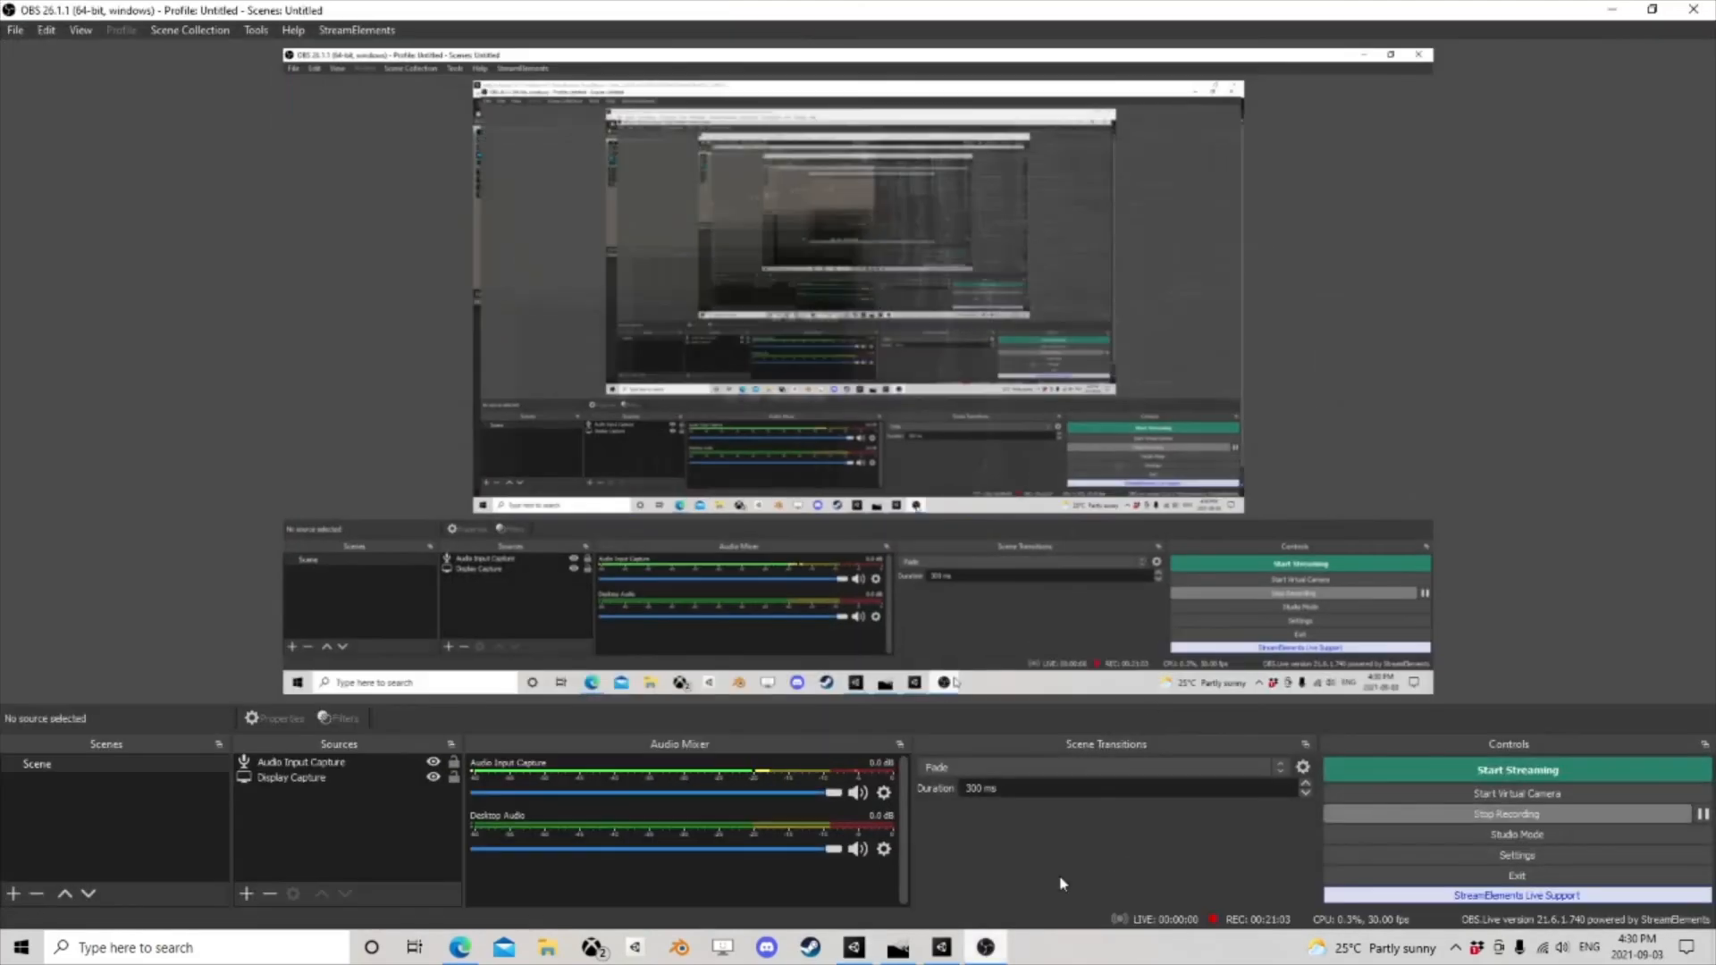